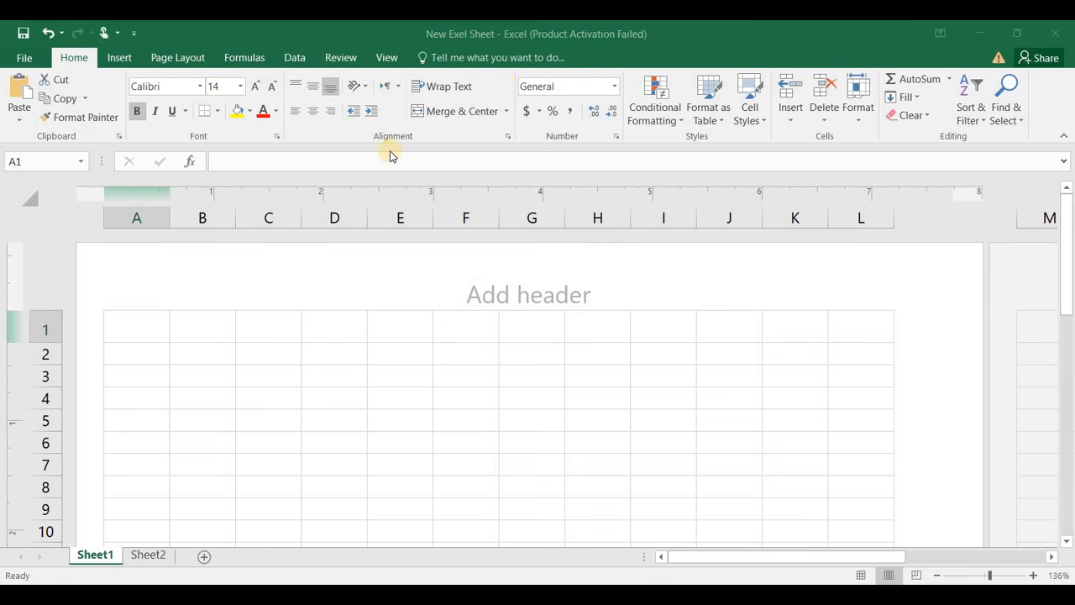
{"action": "left_click", "coordinate": [430, 110]}
{"action": "left_click", "coordinate": [440, 89]}
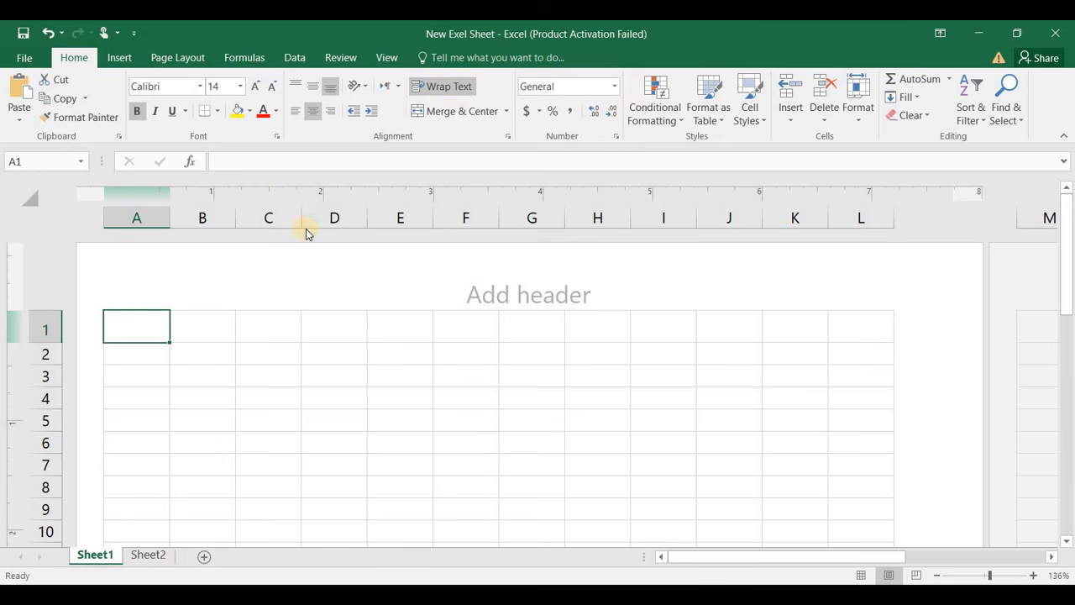
{"action": "left_click", "coordinate": [443, 86]}
Enter the text "hello World" in cell B1.
{"action": "left_click", "coordinate": [177, 335]}
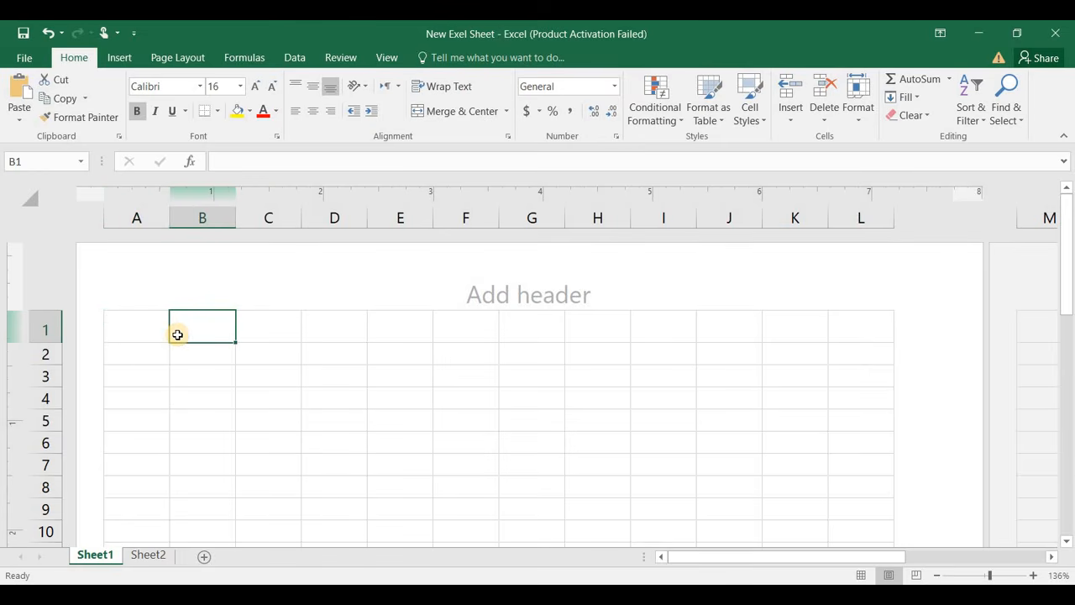
{"action": "type", "text": "hekko="}
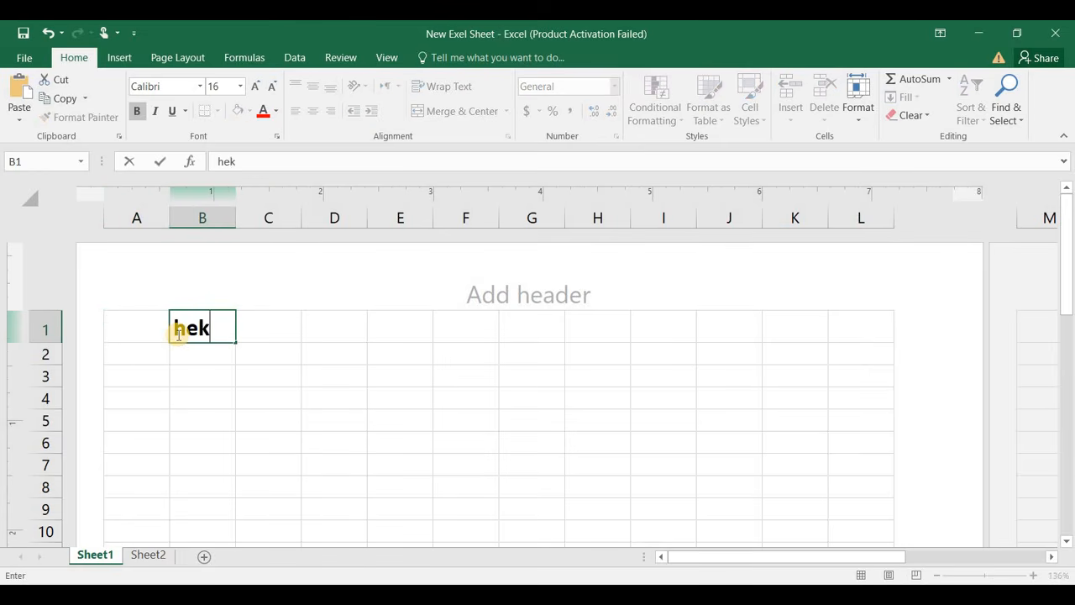
{"action": "key", "text": "BackSpace"}
{"action": "key", "text": "BackSpace"}
{"action": "key", "text": "BackSpace"}
{"action": "key", "text": "BackSpace"}
{"action": "type", "text": "llo World"}
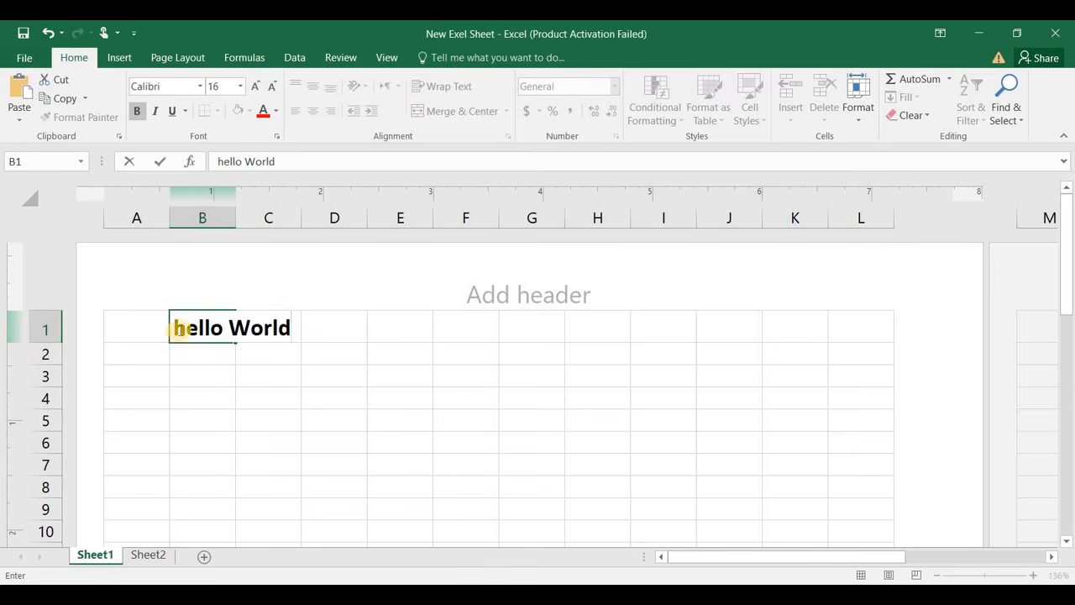
{"action": "left_click", "coordinate": [190, 370]}
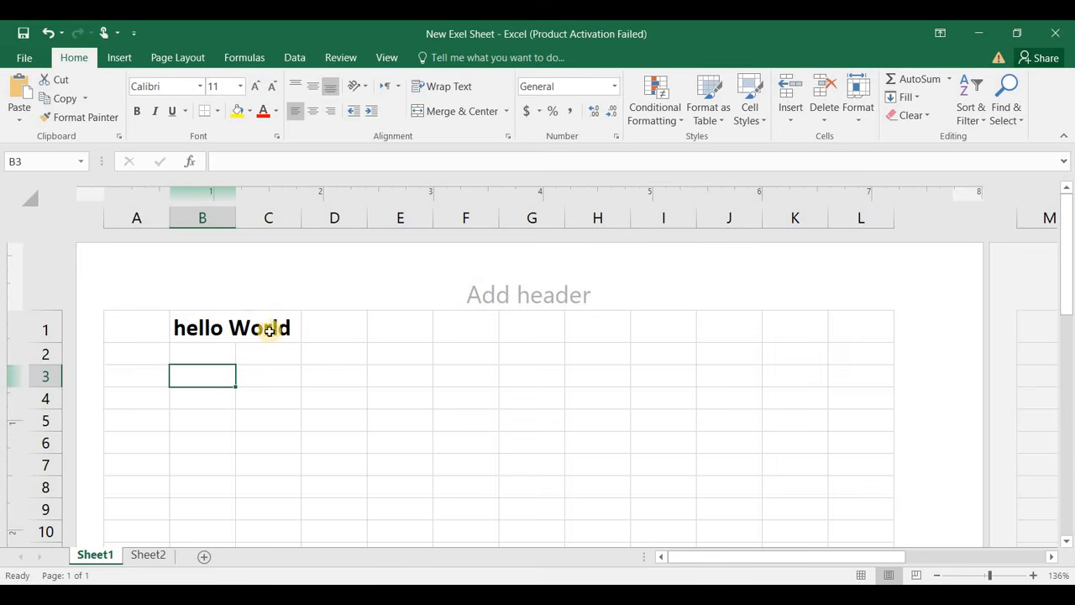
Wrap the text in cell B1 and widen column B slightly so that "World" fits on one line.
{"action": "left_click", "coordinate": [221, 327]}
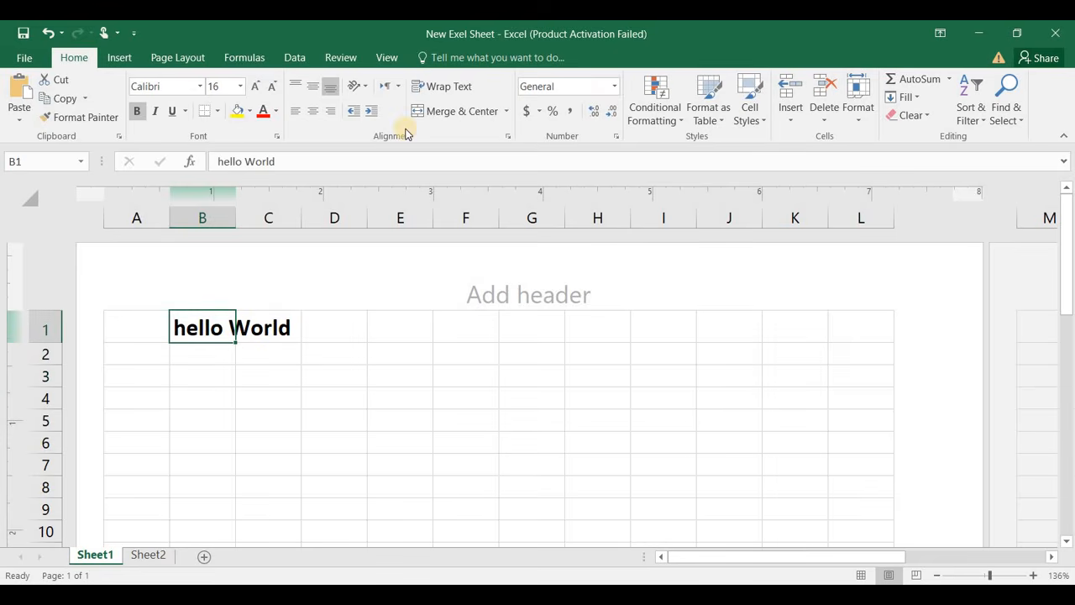
{"action": "left_click", "coordinate": [435, 93]}
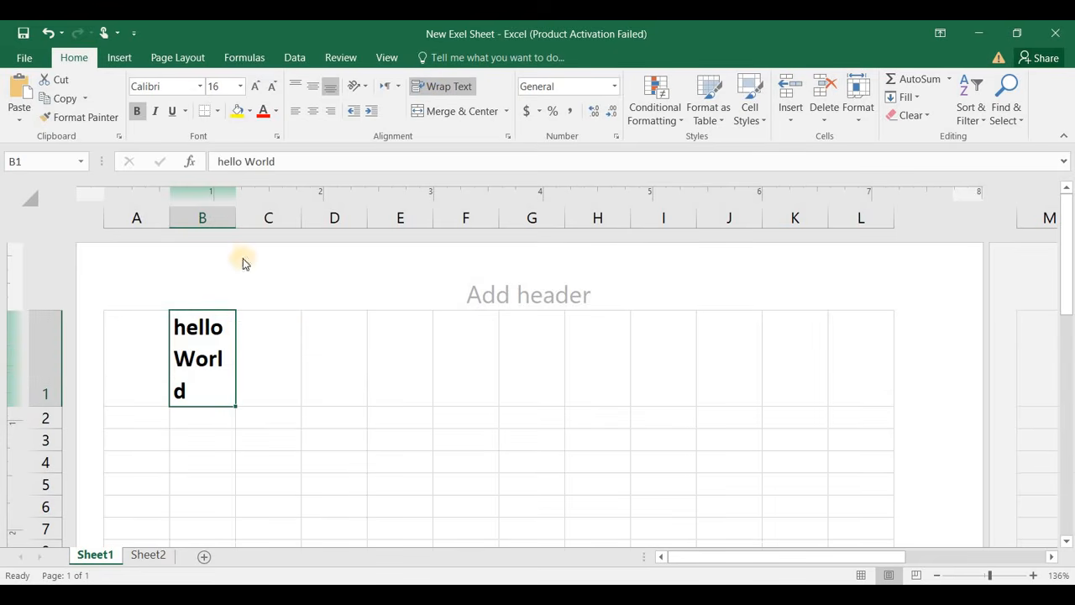
{"action": "left_click_drag", "start_coordinate": [235, 217], "coordinate": [254, 217]}
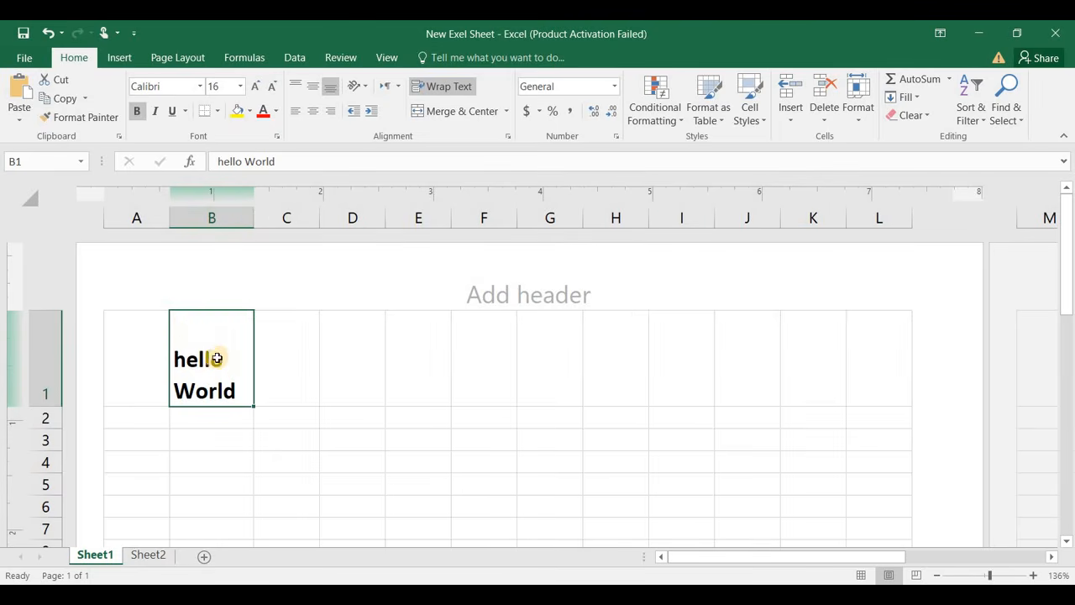
Middle-align the text in B1 vertically, and merge and center cells B1:C1.
{"action": "left_click", "coordinate": [311, 91]}
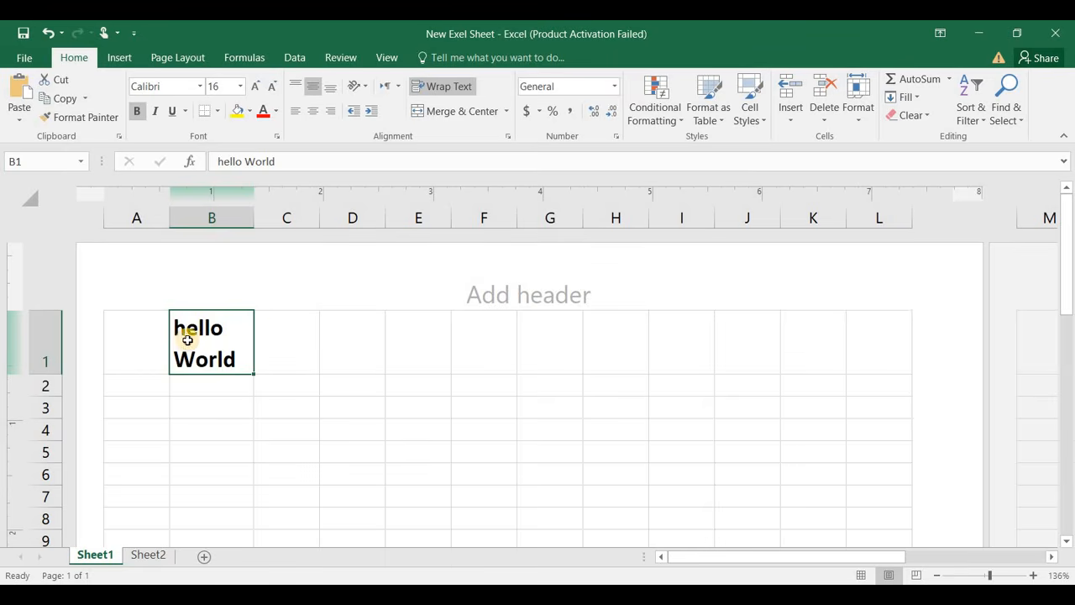
{"action": "left_click_drag", "start_coordinate": [182, 331], "coordinate": [310, 351]}
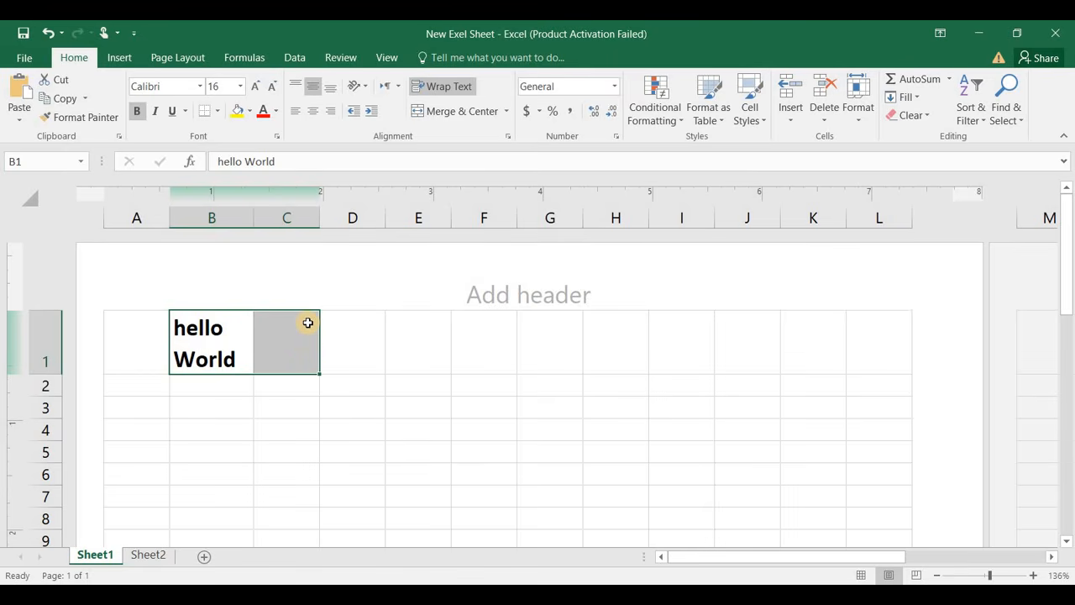
{"action": "left_click", "coordinate": [438, 111]}
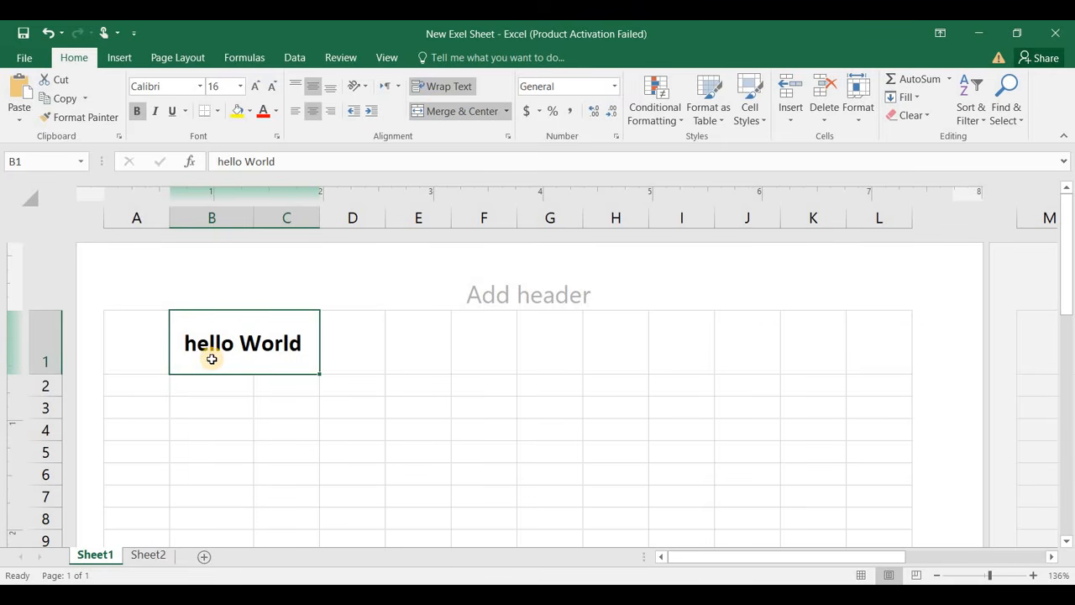
Merge and center the "hello World" title across cells A1:L1.
{"action": "left_click_drag", "start_coordinate": [211, 353], "coordinate": [902, 317]}
{"action": "left_click_drag", "start_coordinate": [128, 334], "coordinate": [890, 328]}
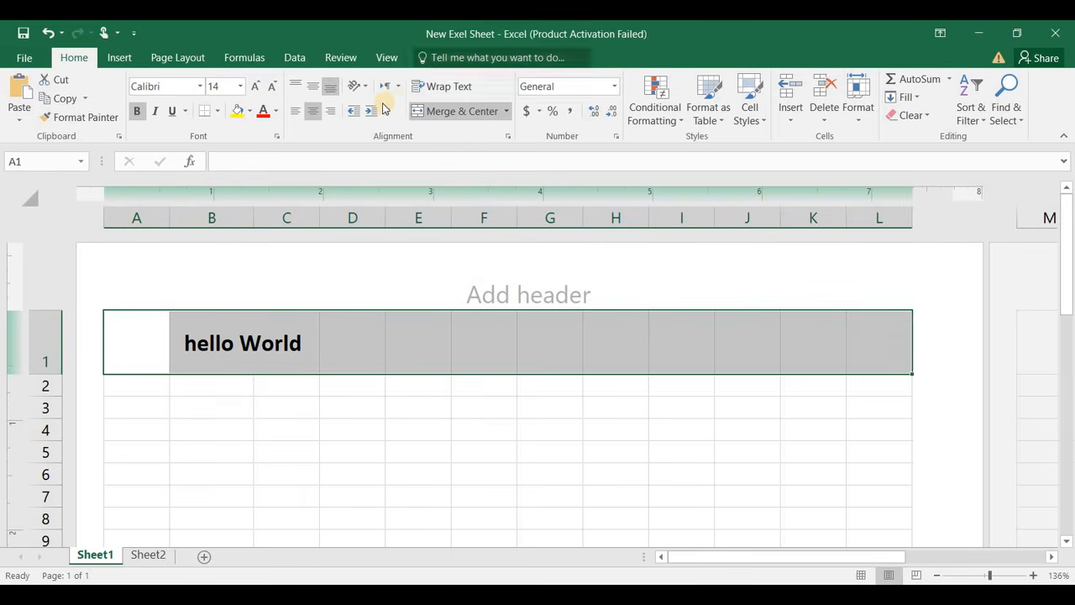
{"action": "left_click", "coordinate": [443, 110]}
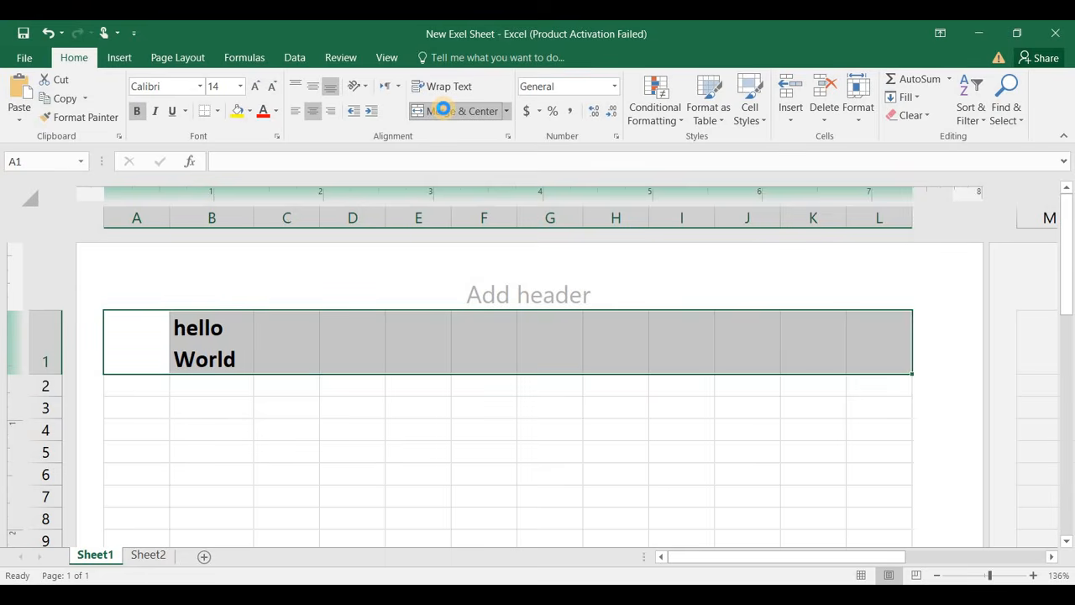
{"action": "left_click", "coordinate": [443, 110]}
{"action": "left_click", "coordinate": [548, 355]}
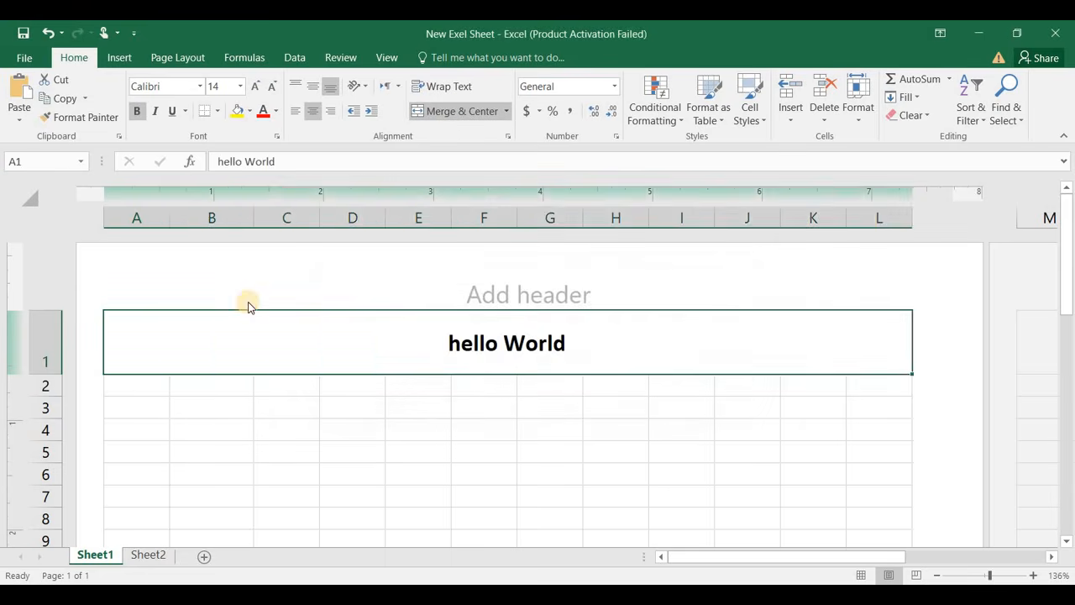
{"action": "right_click", "coordinate": [640, 347]}
{"action": "key", "text": "Escape"}
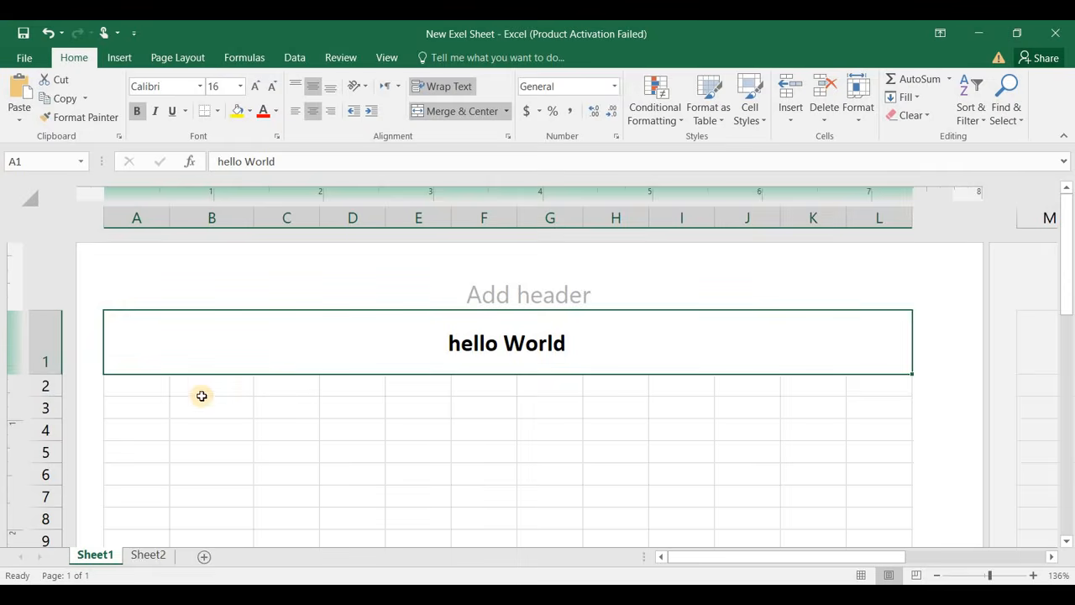
{"action": "left_click_drag", "start_coordinate": [237, 386], "coordinate": [298, 380]}
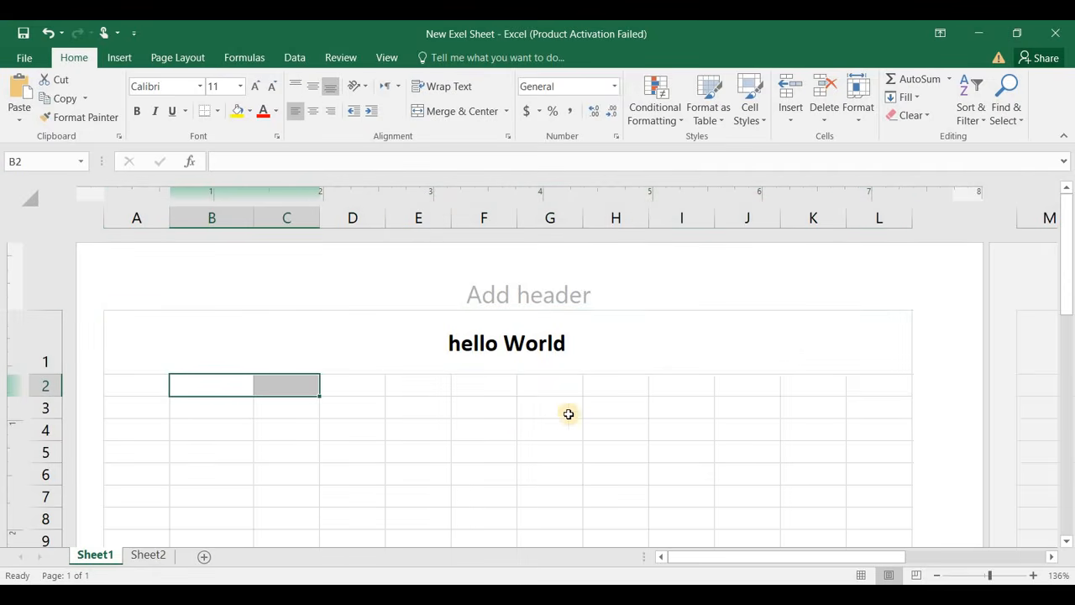
{"action": "right_click", "coordinate": [538, 429]}
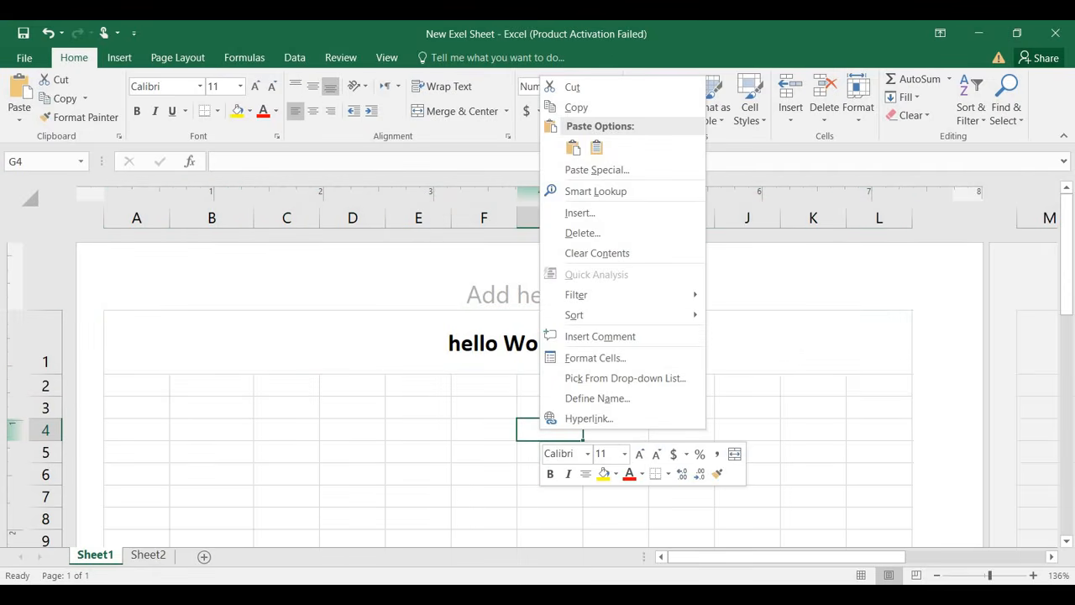
{"action": "left_click", "coordinate": [475, 421]}
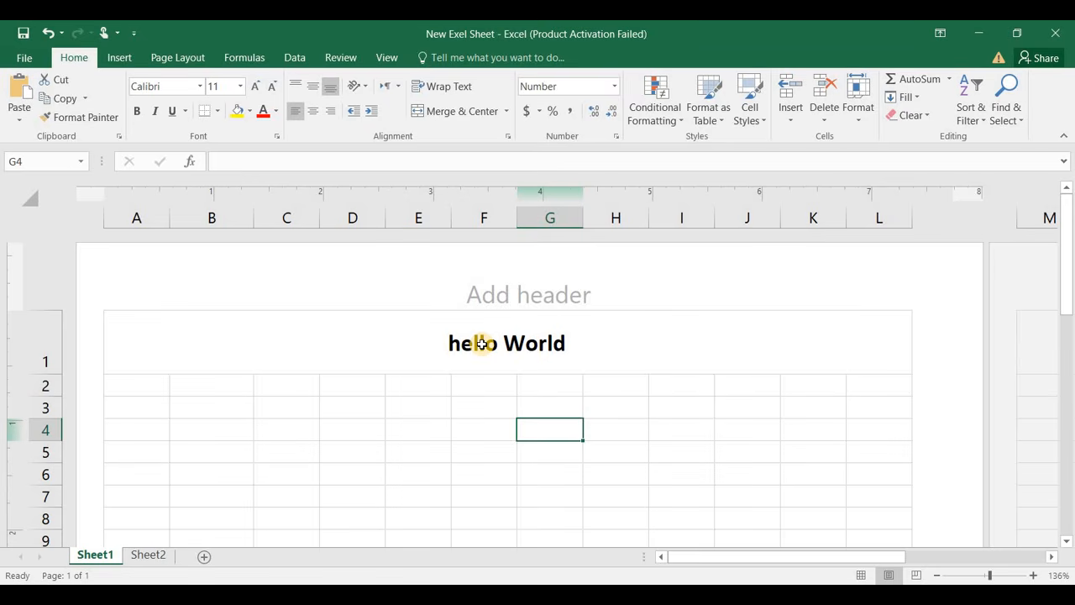
Undo the last change and apply Merge Across to cells C3:G5 so each row is merged separately.
{"action": "key", "text": "ctrl+z"}
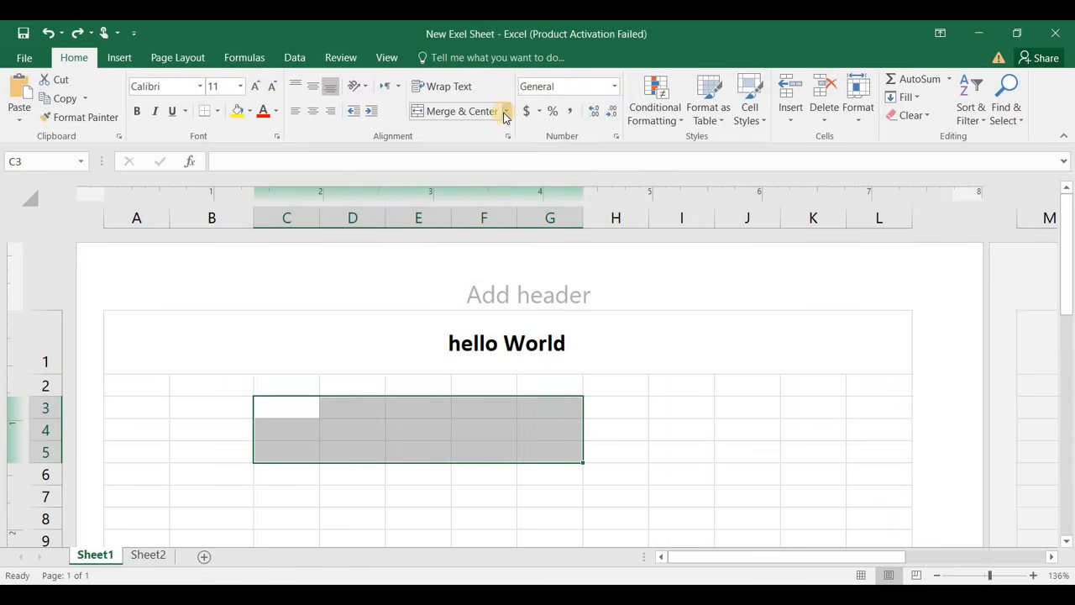
{"action": "left_click", "coordinate": [508, 111]}
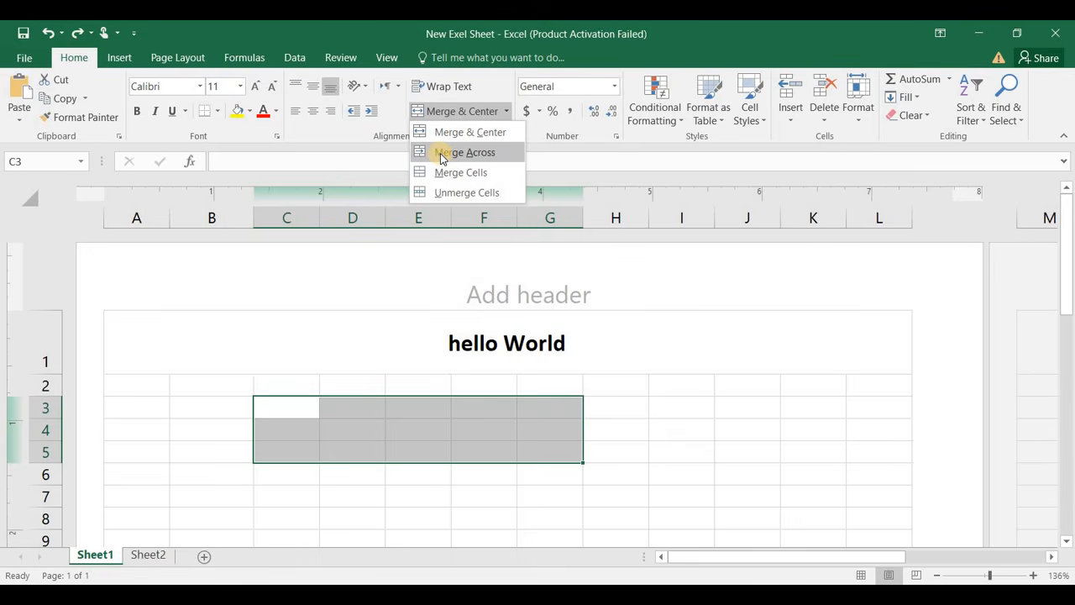
{"action": "left_click", "coordinate": [466, 157]}
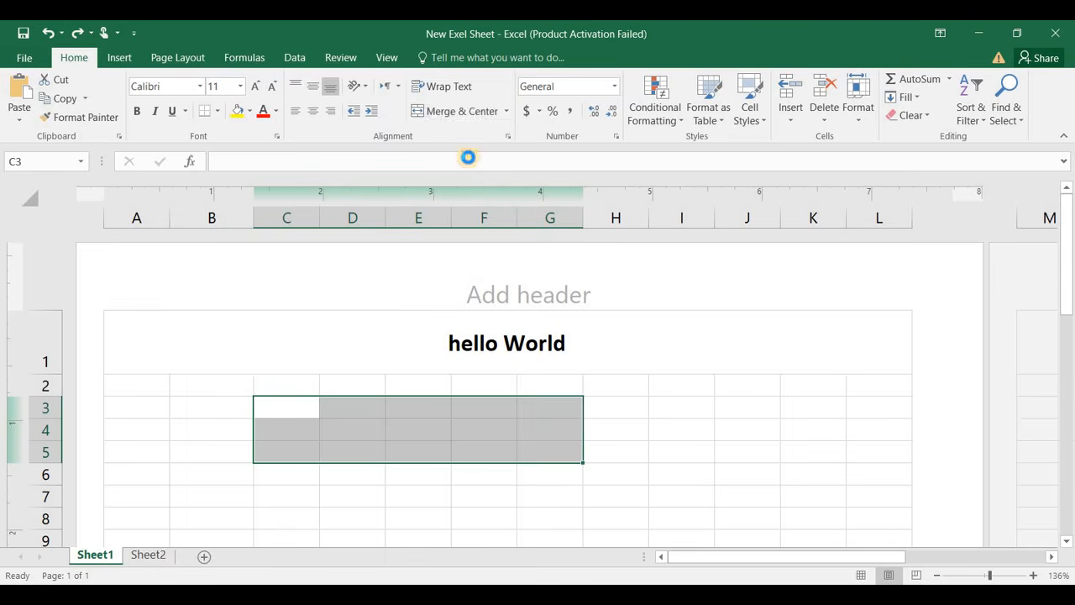
{"action": "left_click", "coordinate": [328, 474]}
{"action": "left_click", "coordinate": [294, 409]}
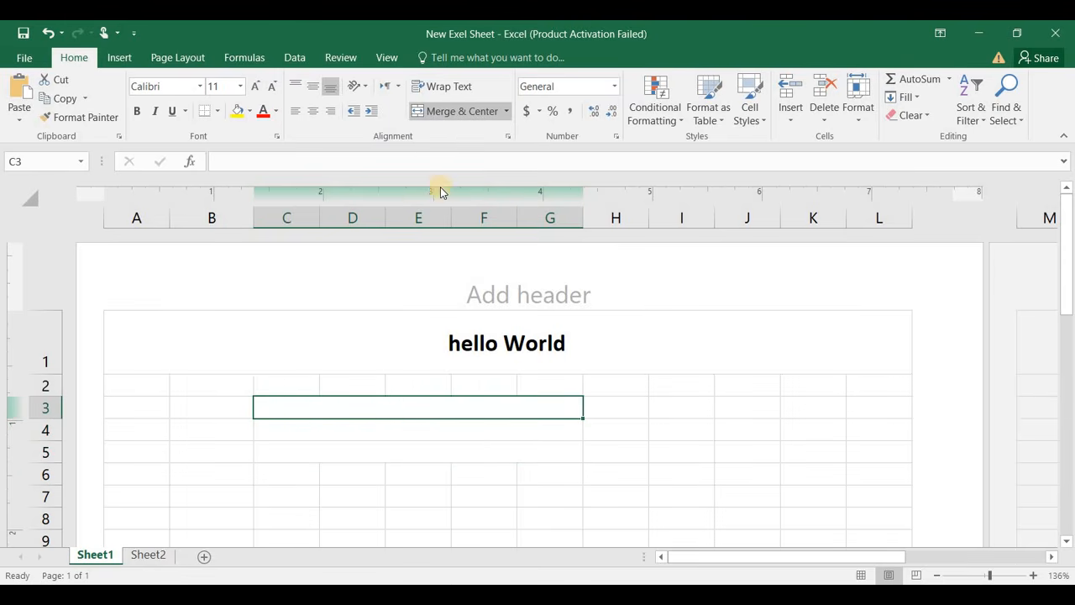
Unmerge the row-wise merged cells and merge the whole range C3:G6 into one cell without centering.
{"action": "left_click", "coordinate": [507, 113]}
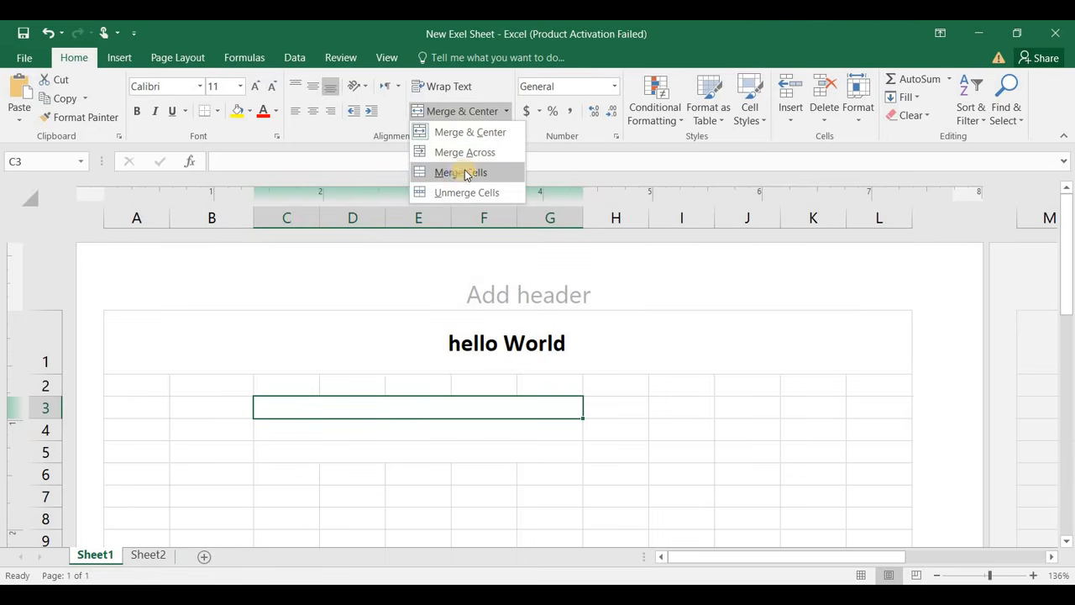
{"action": "left_click", "coordinate": [464, 172]}
{"action": "left_click_drag", "start_coordinate": [264, 406], "coordinate": [386, 470]}
{"action": "left_click", "coordinate": [458, 111]}
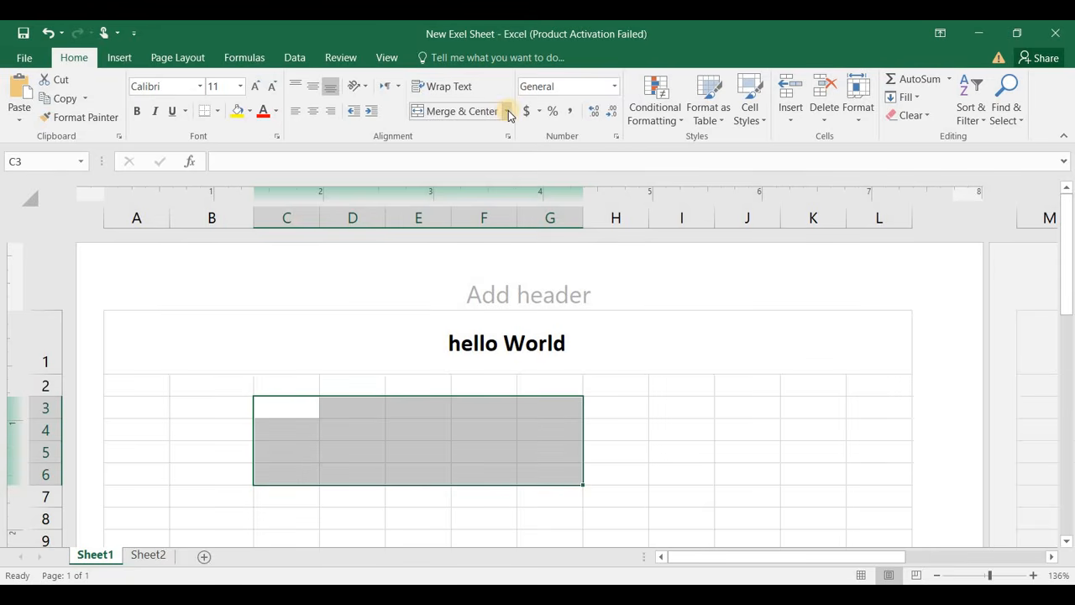
{"action": "left_click", "coordinate": [508, 113]}
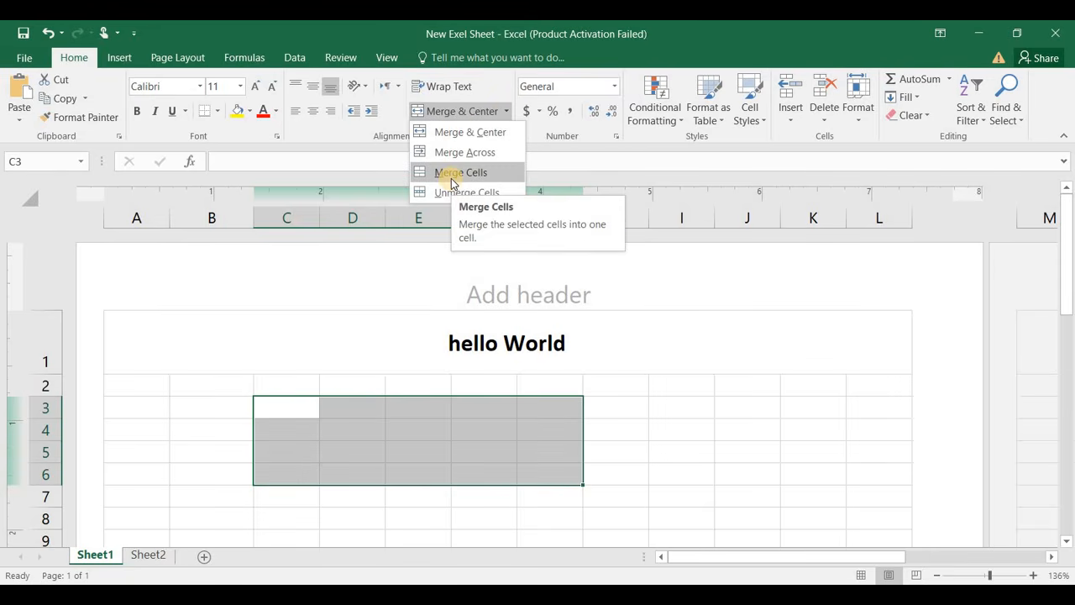
{"action": "left_click", "coordinate": [449, 174]}
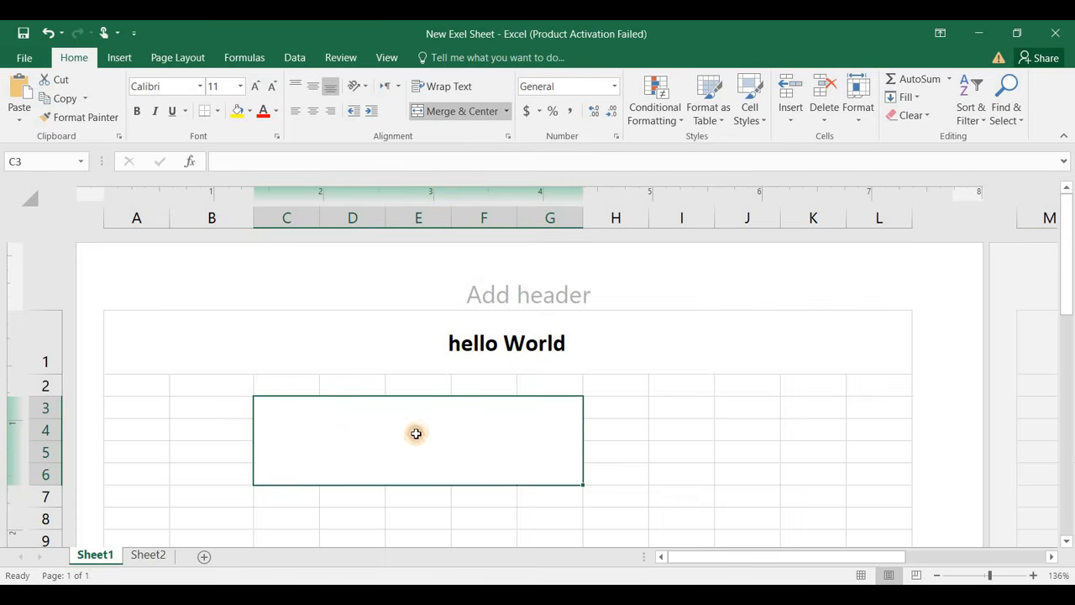
Unmerge the merged block C3:G6 back into individual cells.
{"action": "left_click", "coordinate": [508, 112]}
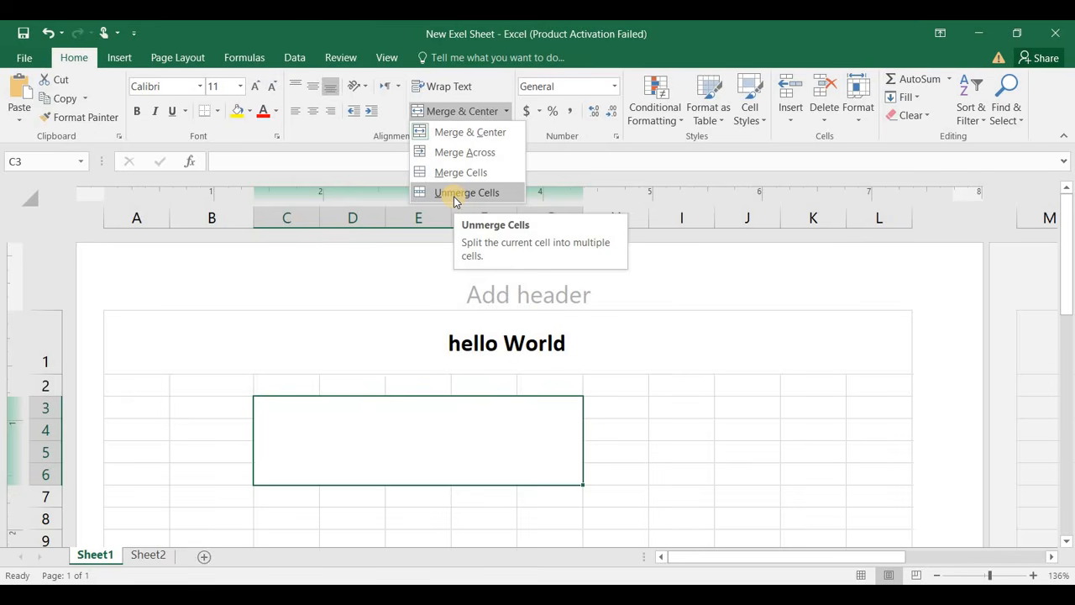
{"action": "left_click", "coordinate": [454, 196]}
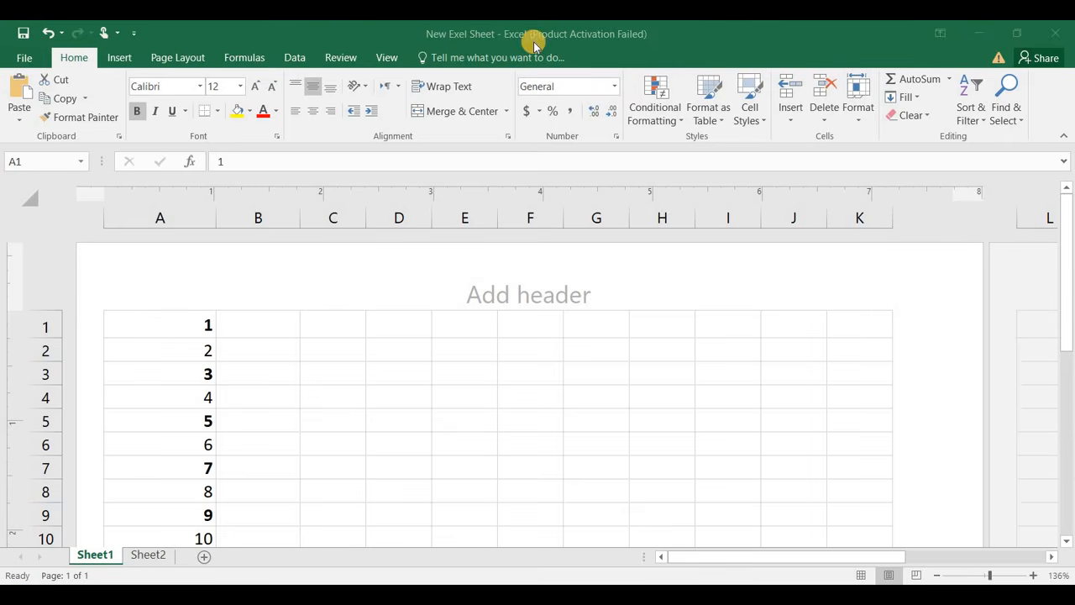
{"action": "left_click", "coordinate": [176, 323]}
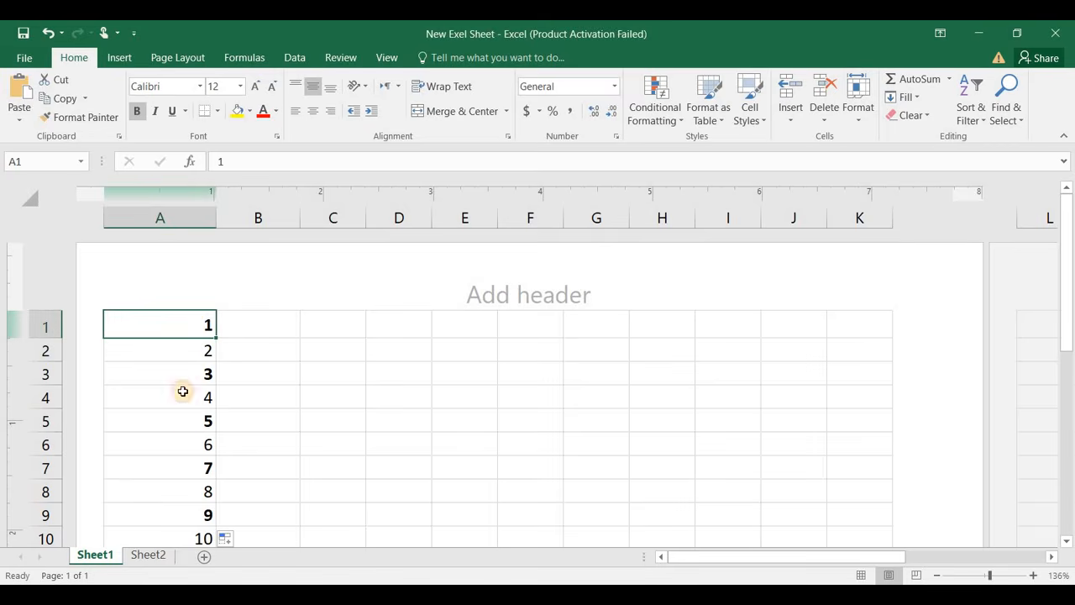
{"action": "left_click", "coordinate": [613, 88]}
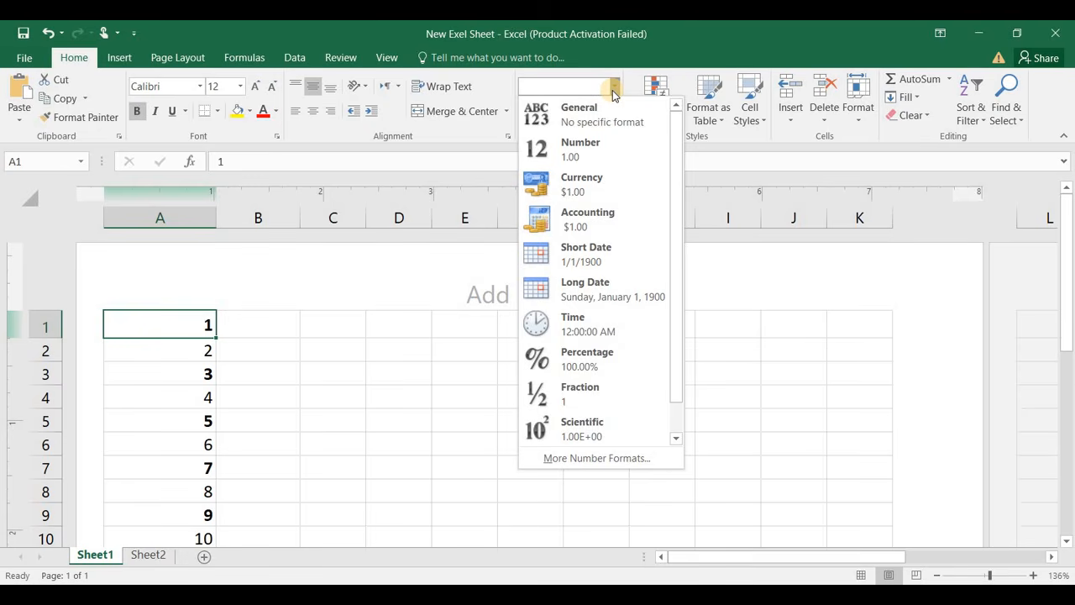
{"action": "left_click", "coordinate": [703, 164]}
{"action": "left_click", "coordinate": [703, 164]}
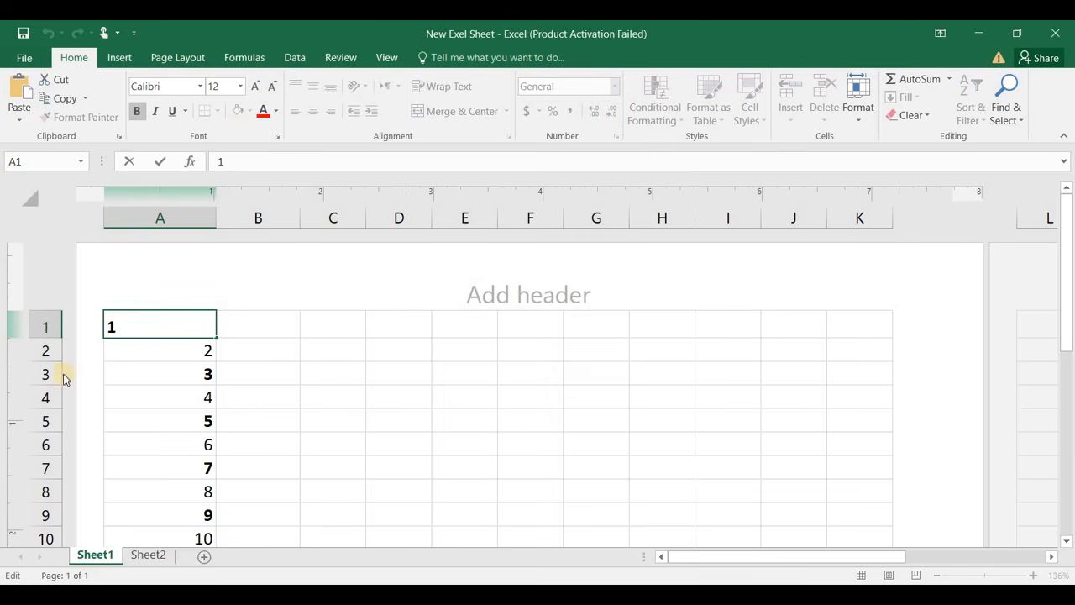
{"action": "left_click", "coordinate": [131, 352]}
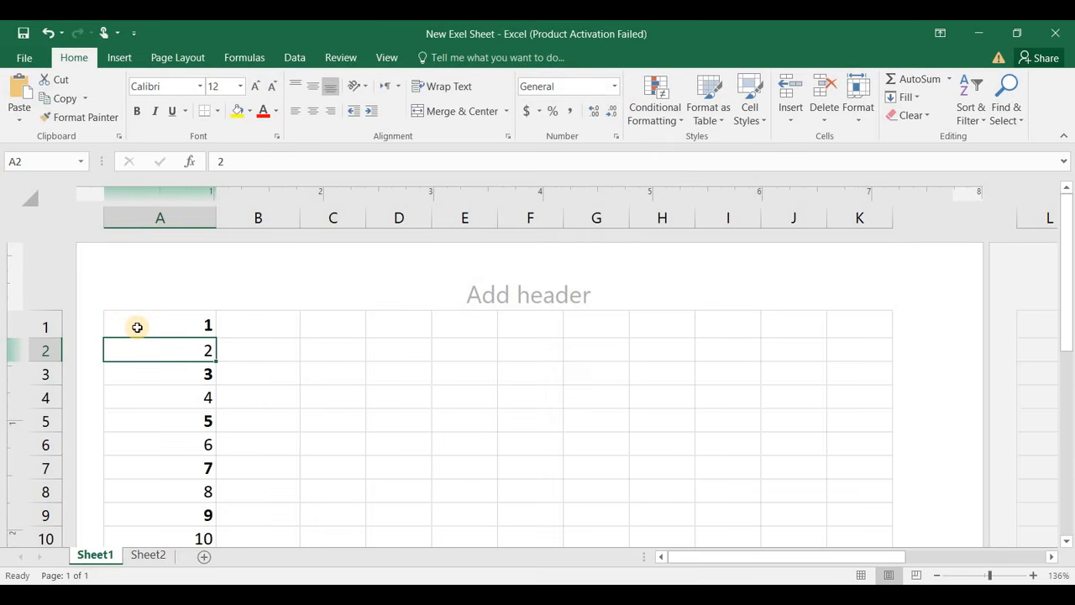
Enlarge the font of the numbers in cells A1:A10 by several size increments.
{"action": "left_click_drag", "start_coordinate": [137, 327], "coordinate": [159, 547]}
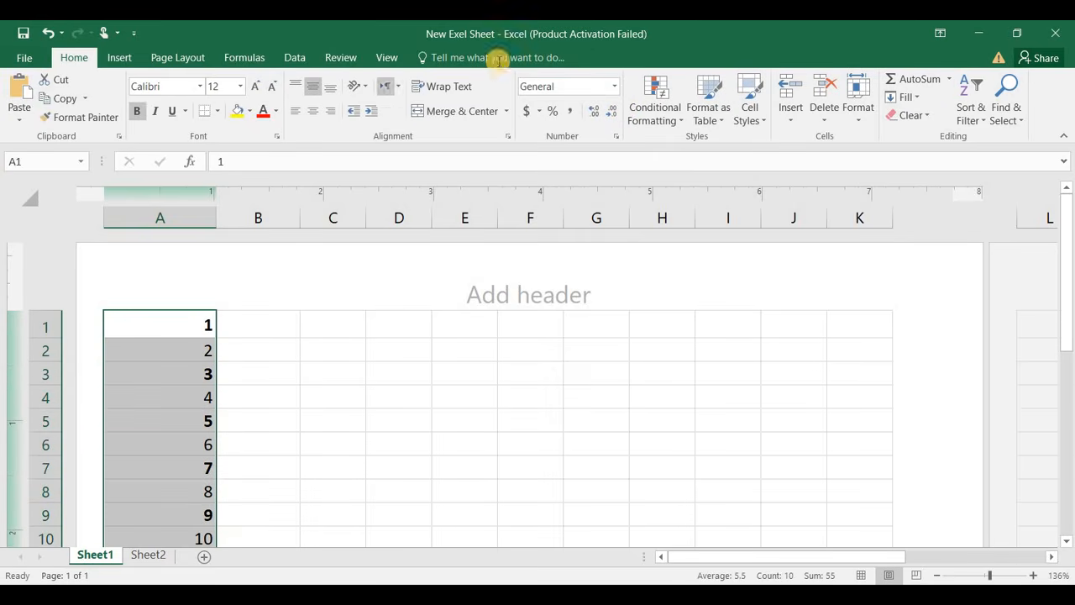
{"action": "left_click", "coordinate": [256, 82]}
{"action": "left_click", "coordinate": [255, 82]}
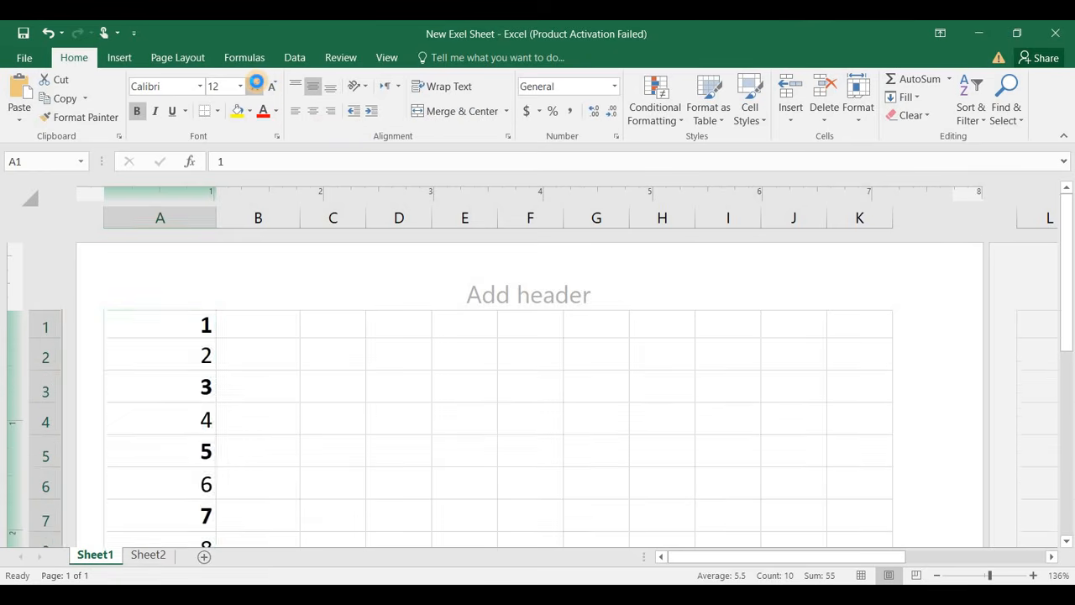
{"action": "left_click", "coordinate": [256, 82]}
{"action": "left_click", "coordinate": [255, 82]}
{"action": "left_click", "coordinate": [255, 82]}
{"action": "left_click", "coordinate": [255, 82]}
{"action": "left_click", "coordinate": [256, 82]}
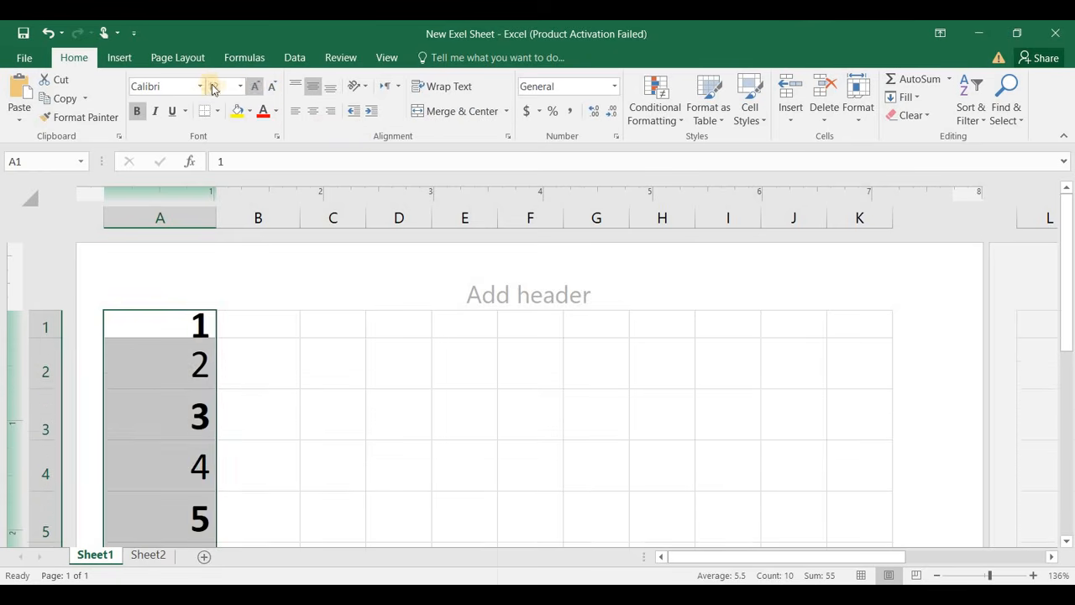
Center the numbers in cells A1:A10 horizontally and apply the Number format to them.
{"action": "left_click", "coordinate": [313, 111]}
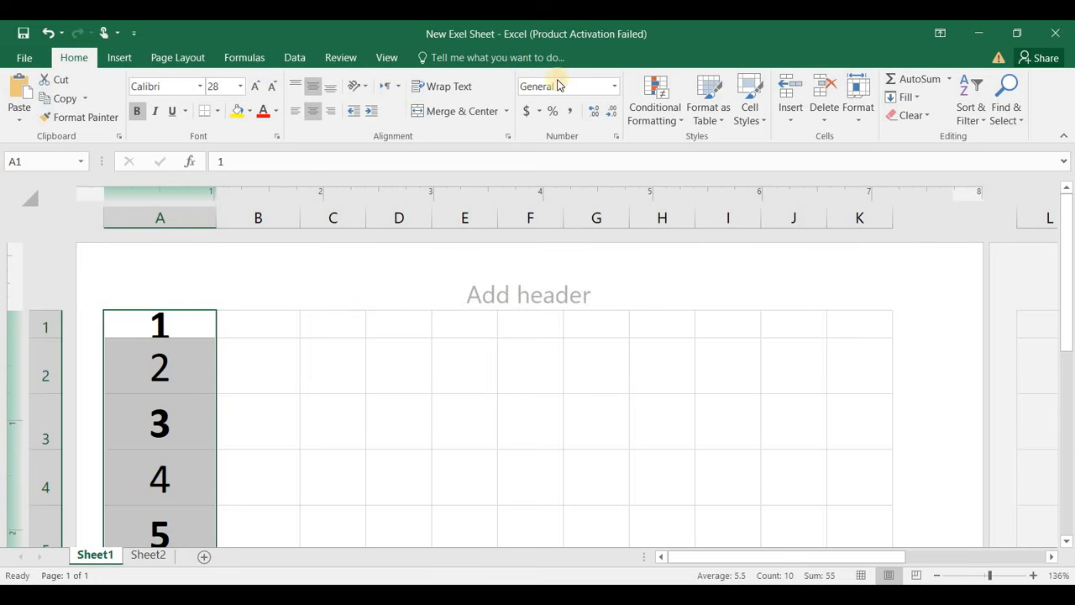
{"action": "left_click", "coordinate": [616, 87]}
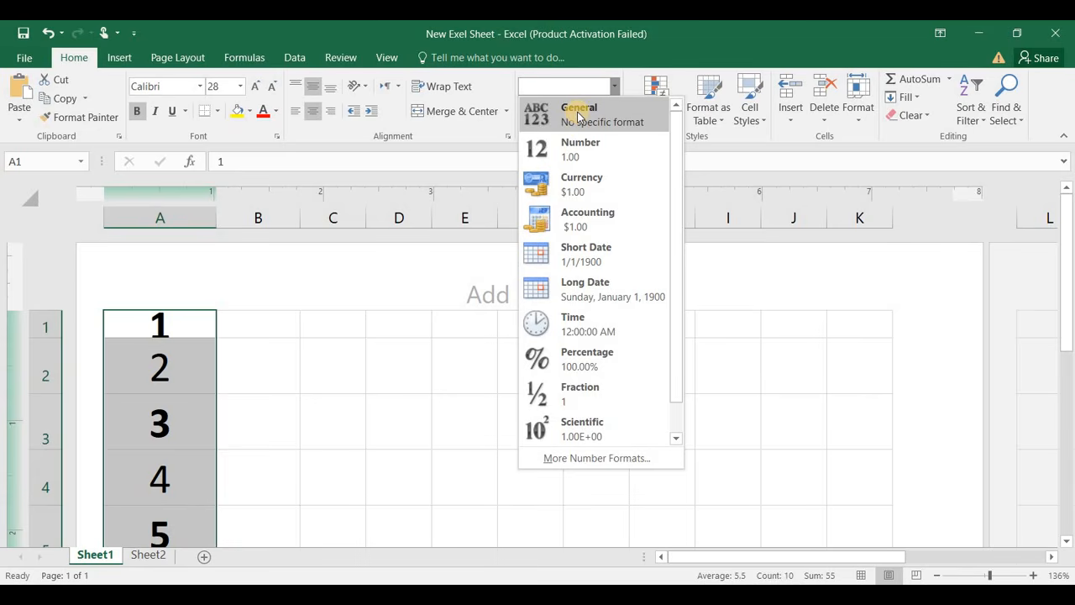
{"action": "left_click", "coordinate": [560, 156]}
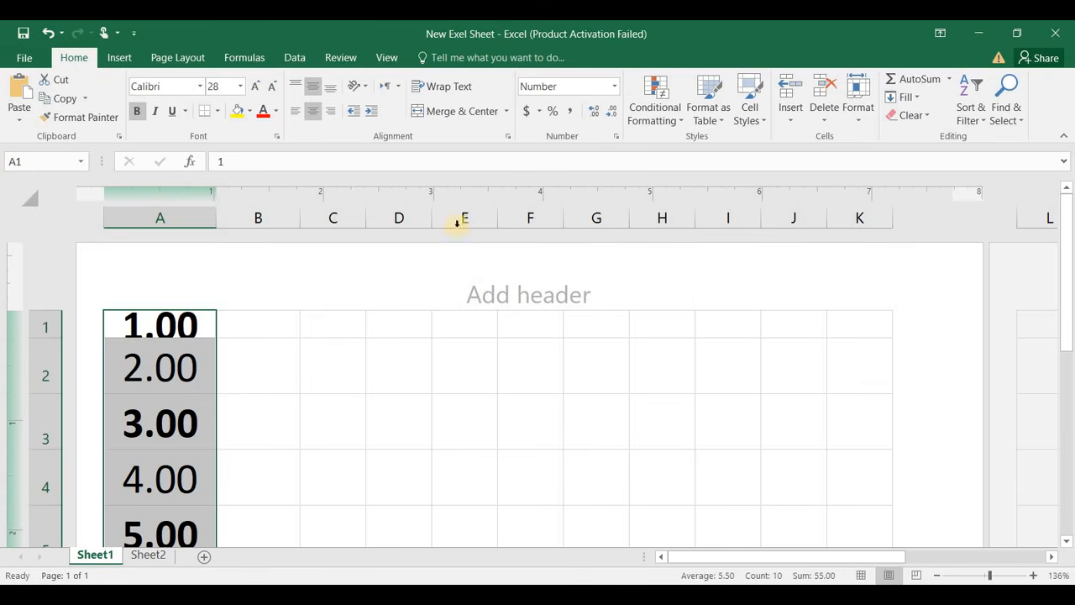
Increase the decimal places of A1:A10, and reduce them until the values show as whole numbers.
{"action": "left_click", "coordinate": [596, 116]}
{"action": "left_click", "coordinate": [598, 118]}
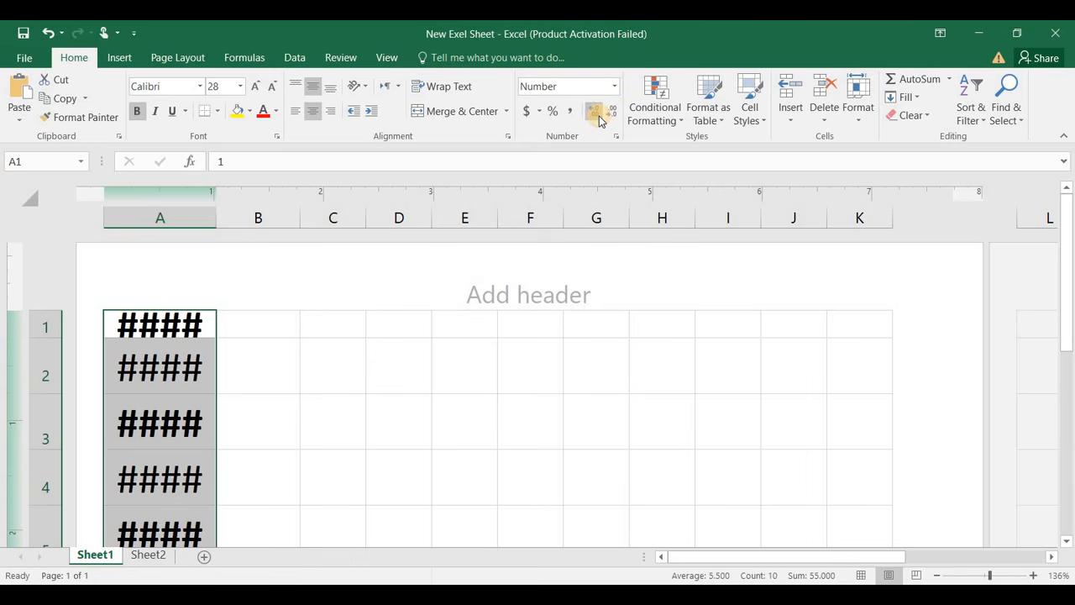
{"action": "left_click", "coordinate": [616, 117]}
{"action": "left_click", "coordinate": [615, 117]}
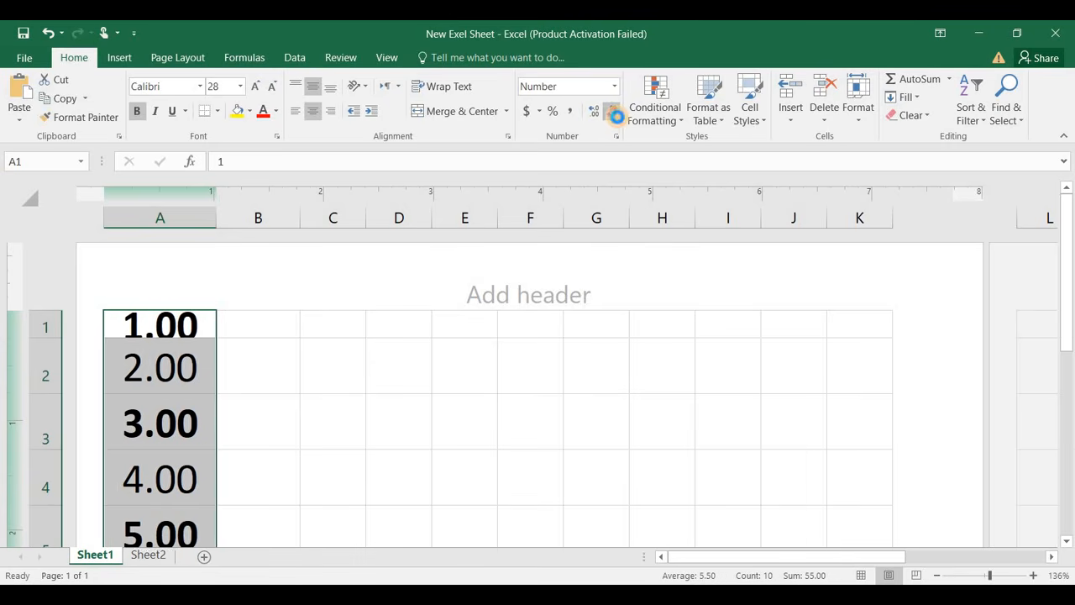
{"action": "left_click", "coordinate": [616, 118]}
{"action": "left_click", "coordinate": [616, 118]}
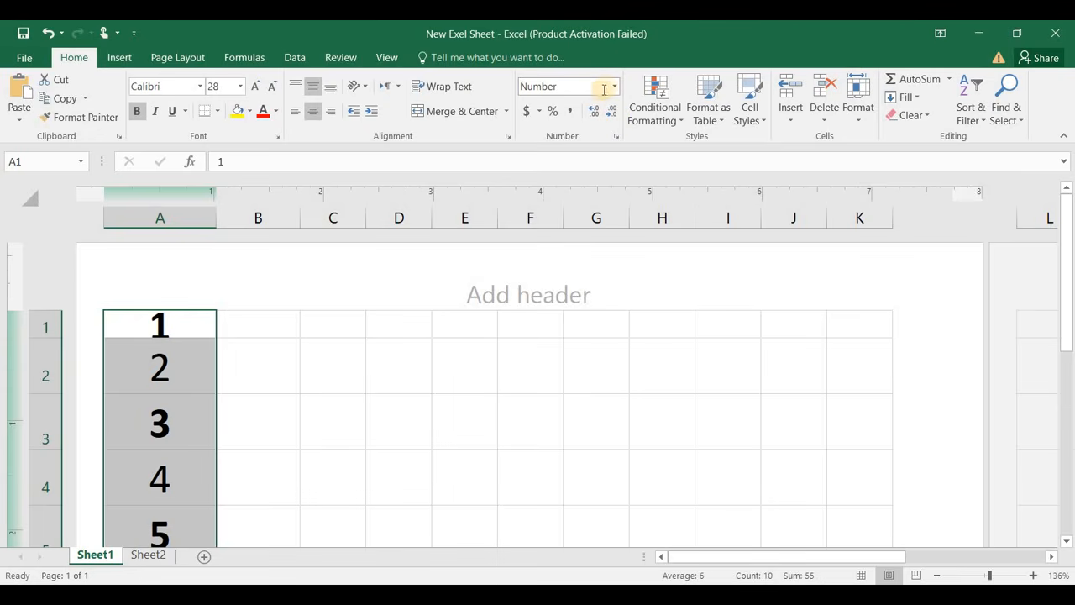
Apply the Currency format to A1:A10 and view the available accounting currency symbols.
{"action": "left_click", "coordinate": [615, 86]}
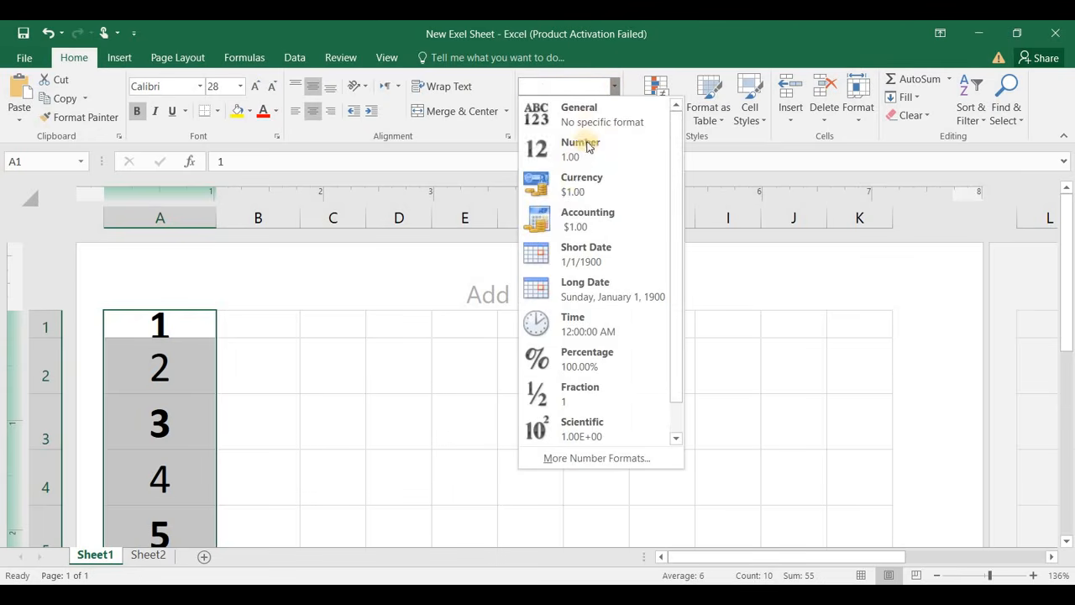
{"action": "left_click", "coordinate": [576, 187]}
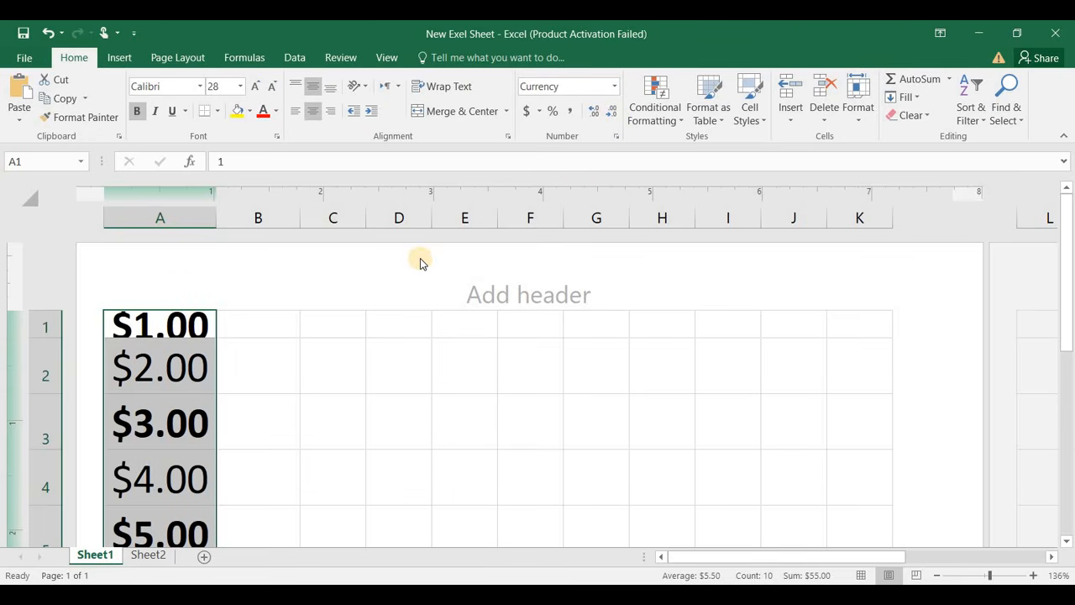
{"action": "left_click", "coordinate": [539, 113]}
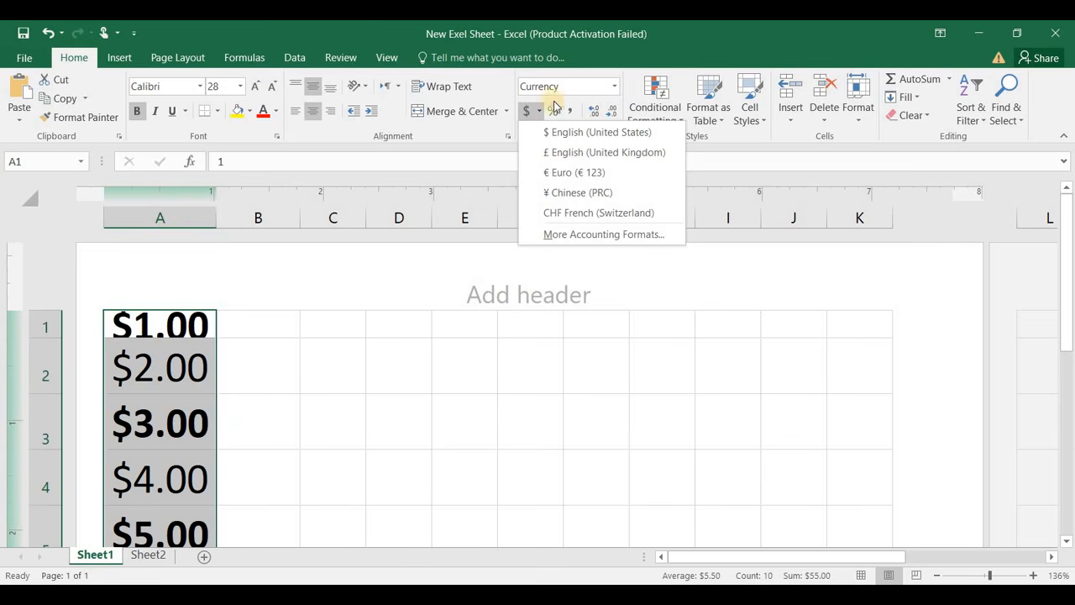
{"action": "left_click", "coordinate": [607, 90]}
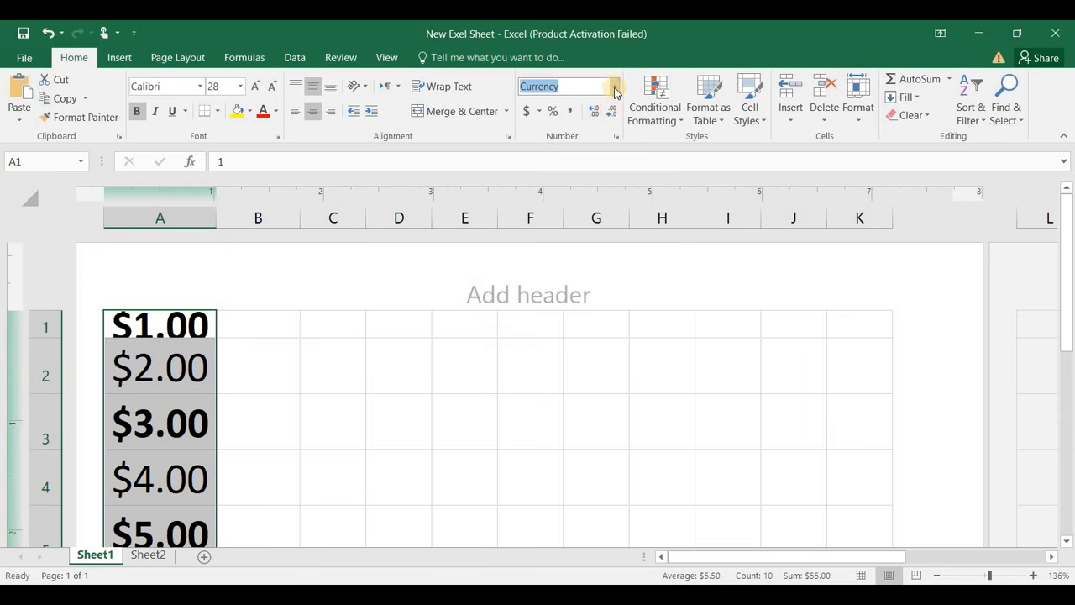
Apply the Accounting format to A1:A10 and autofit the width of column A to its contents.
{"action": "left_click", "coordinate": [614, 91]}
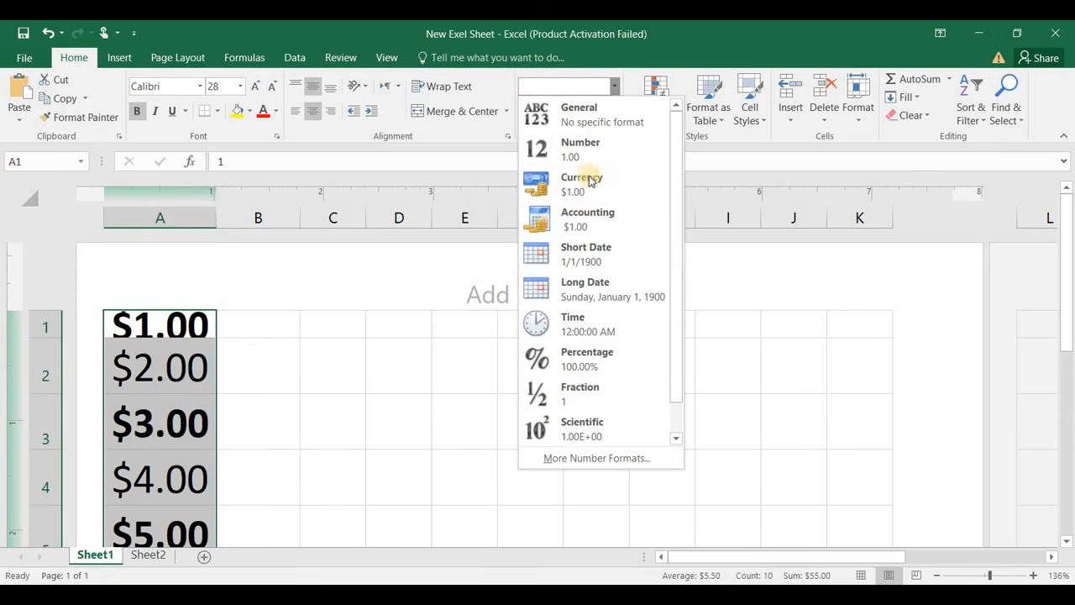
{"action": "left_click", "coordinate": [575, 231]}
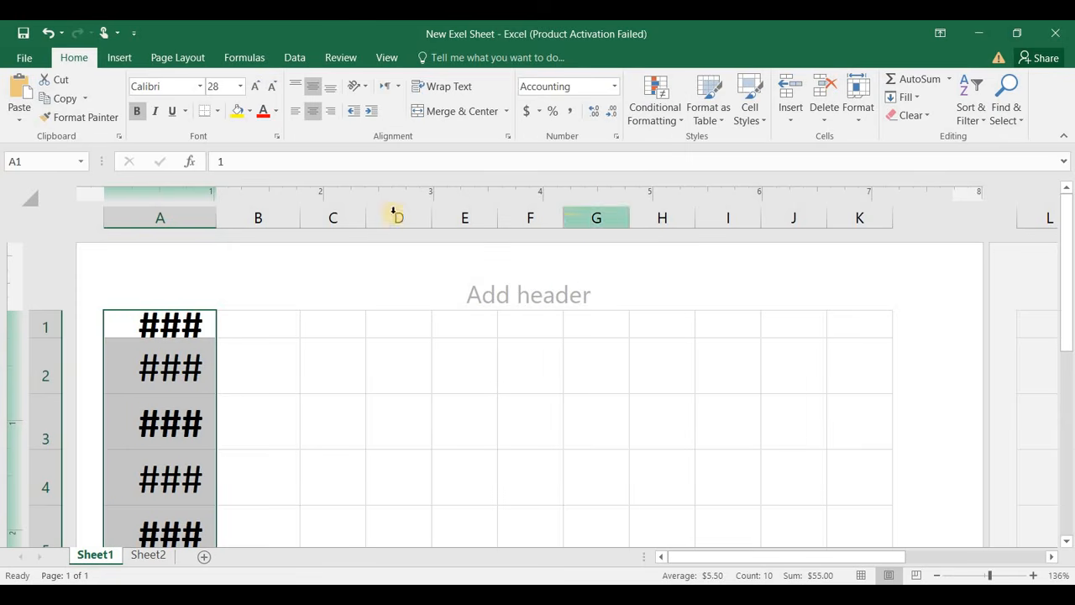
{"action": "double_click", "coordinate": [212, 216]}
Reset the numbers in A1:A10 to the General format and reapply the Accounting format to them.
{"action": "left_click", "coordinate": [168, 332]}
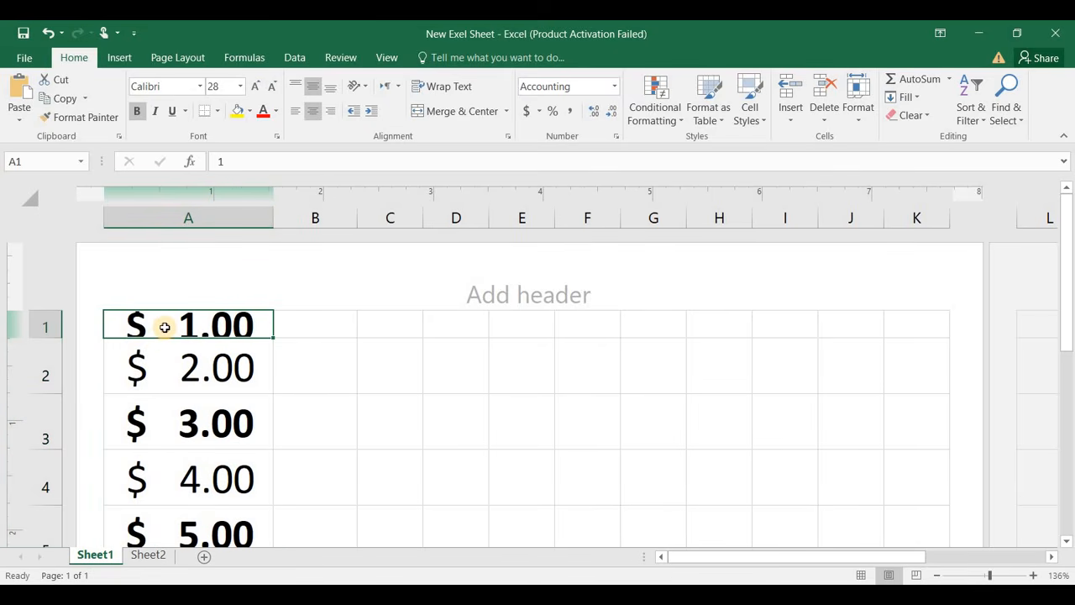
{"action": "left_click_drag", "start_coordinate": [165, 328], "coordinate": [179, 513]}
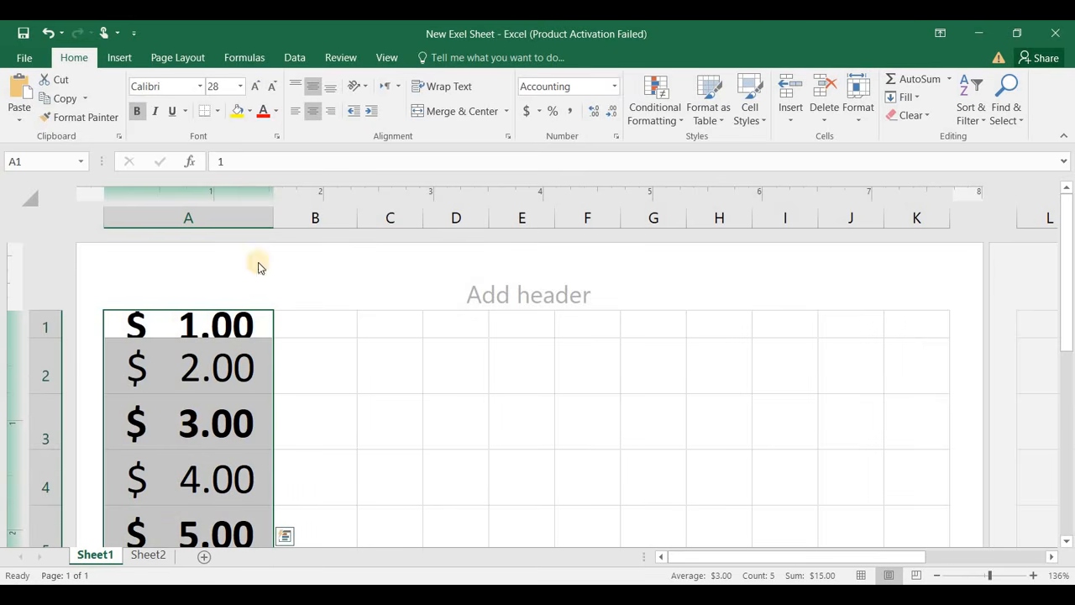
{"action": "left_click", "coordinate": [252, 325]}
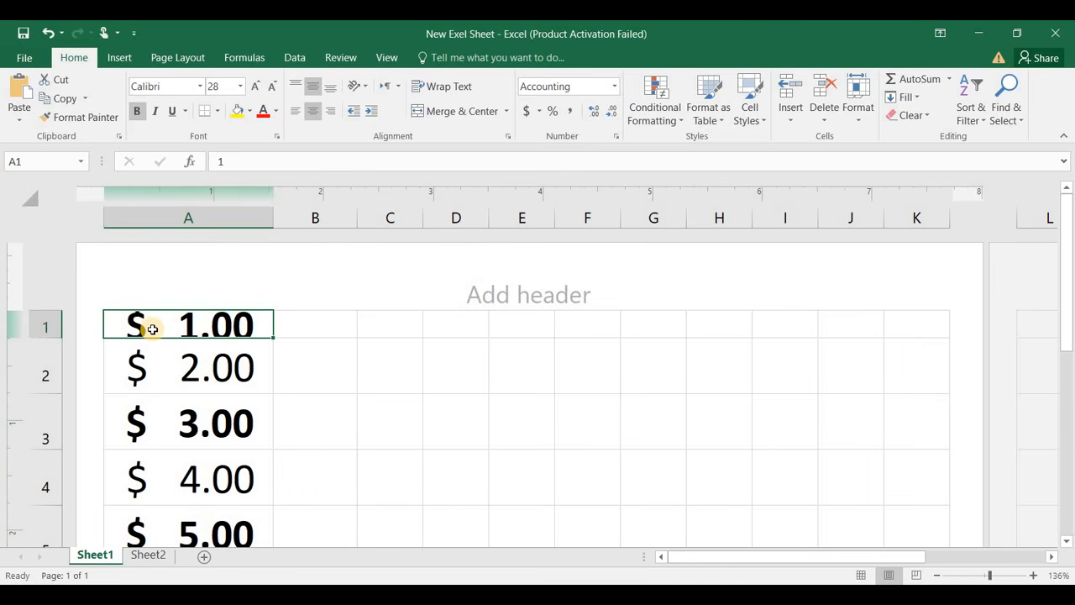
{"action": "key", "text": "ctrl+shift+Down"}
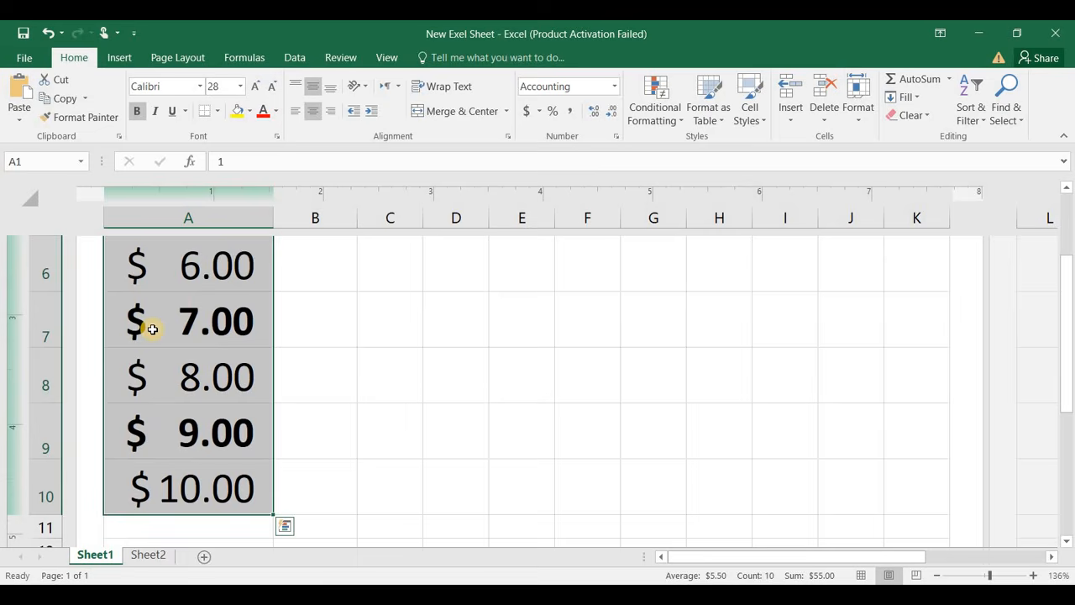
{"action": "left_click", "coordinate": [613, 87]}
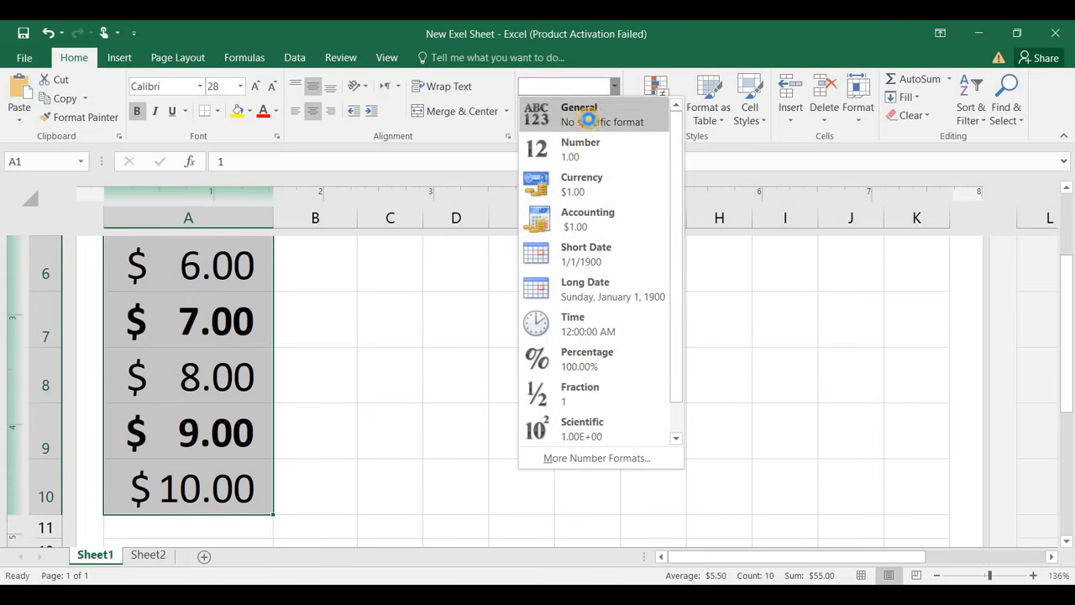
{"action": "left_click", "coordinate": [588, 120]}
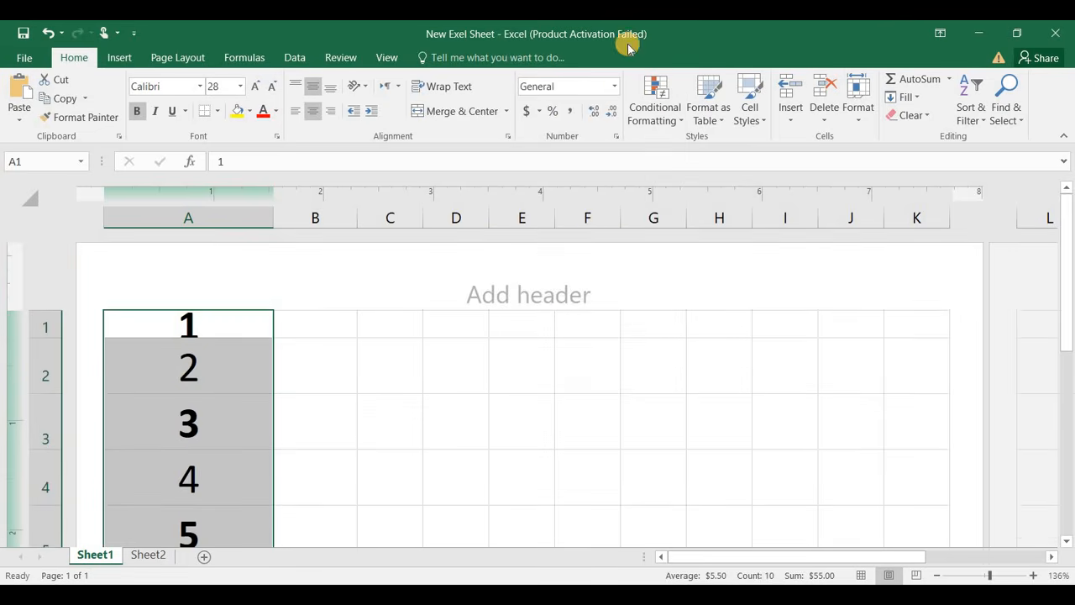
{"action": "left_click", "coordinate": [614, 87]}
{"action": "left_click", "coordinate": [590, 215]}
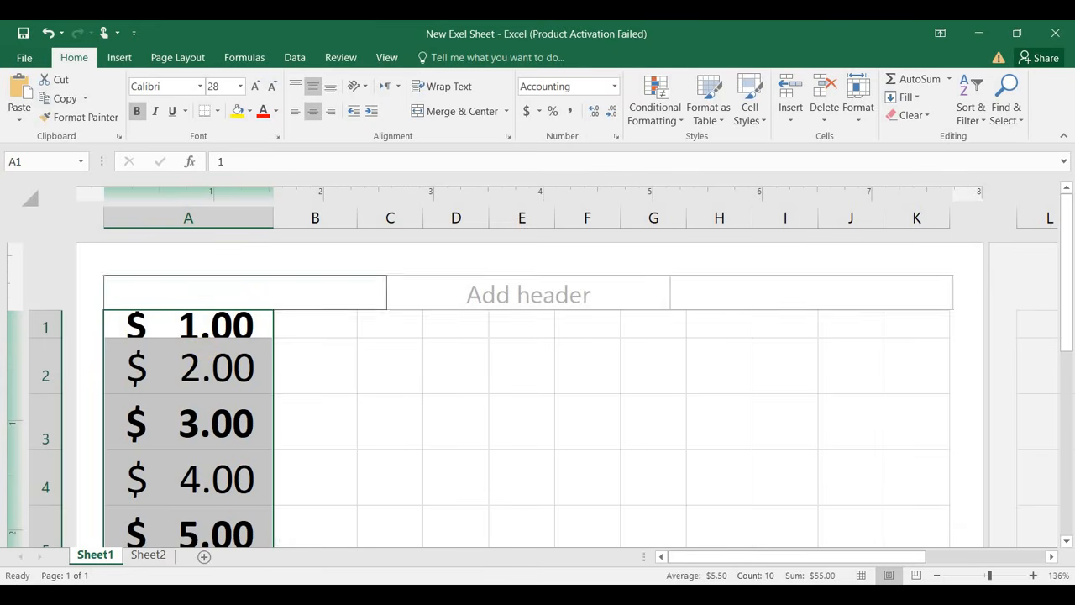
Change the number format of cells A1:A10 to Short Date.
{"action": "left_click", "coordinate": [609, 90]}
{"action": "left_click", "coordinate": [616, 88]}
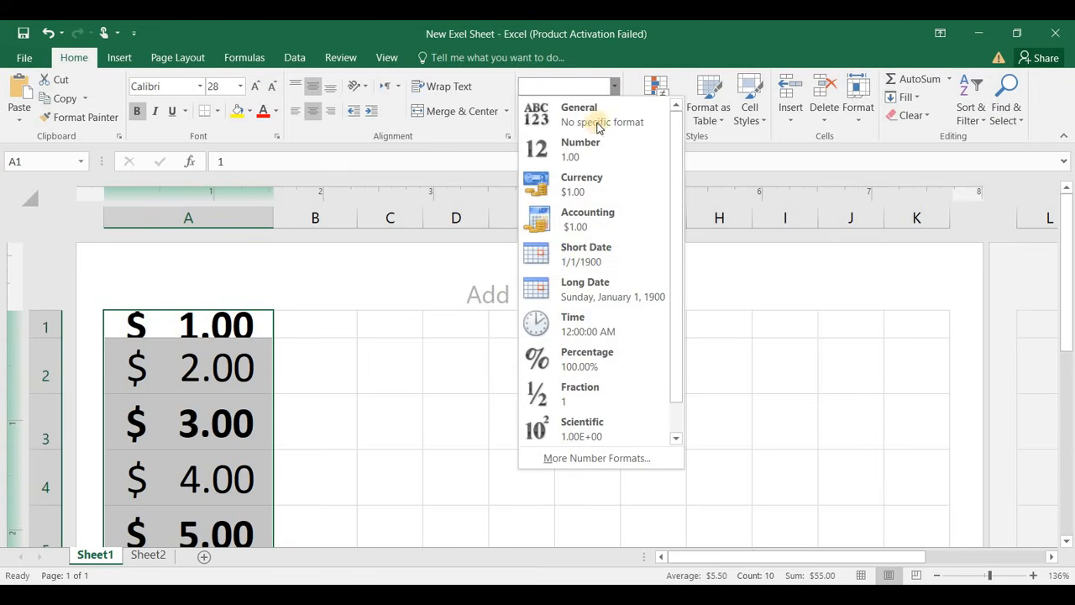
{"action": "left_click", "coordinate": [555, 261]}
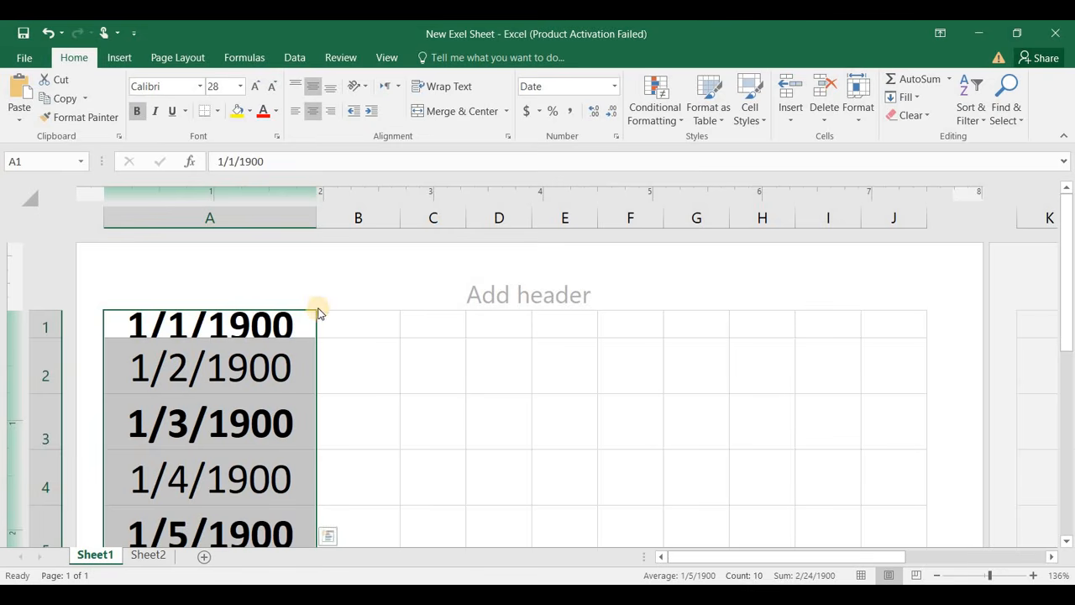
Change the year of the date in cell A1 so that it reads 1/1/2022.
{"action": "left_click", "coordinate": [294, 318]}
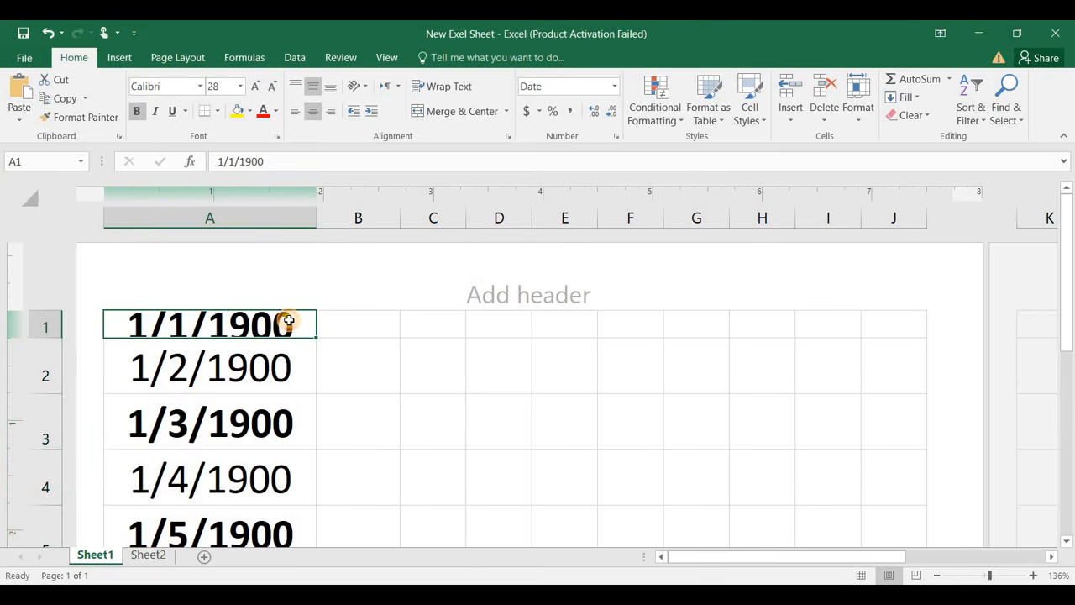
{"action": "double_click", "coordinate": [286, 320]}
{"action": "key", "text": "BackSpace"}
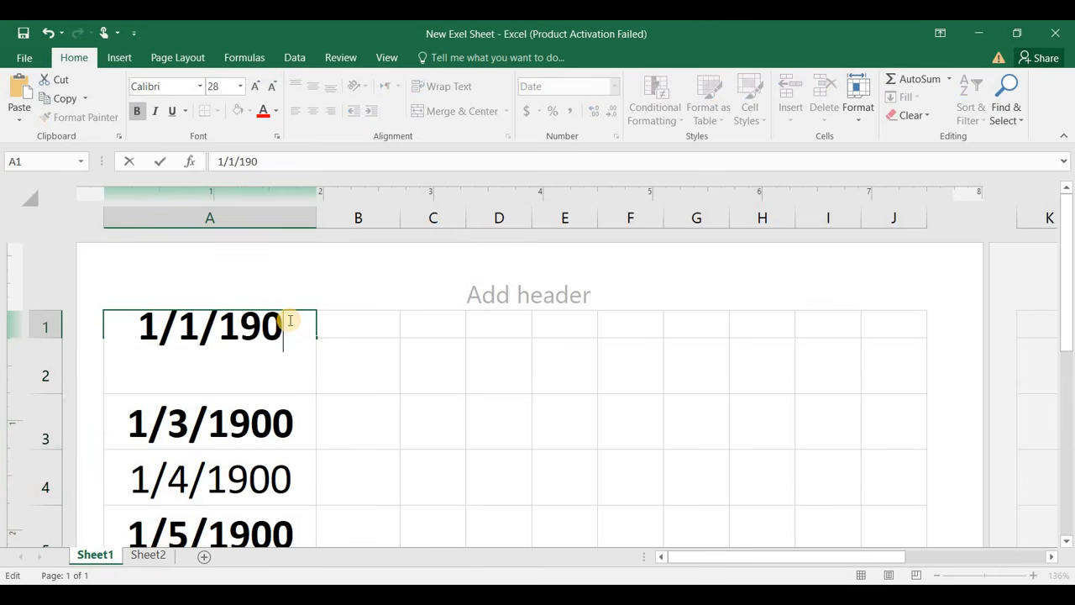
{"action": "type", "text": "1"}
{"action": "key", "text": "BackSpace"}
{"action": "key", "text": "BackSpace"}
{"action": "key", "text": "BackSpace"}
{"action": "key", "text": "BackSpace"}
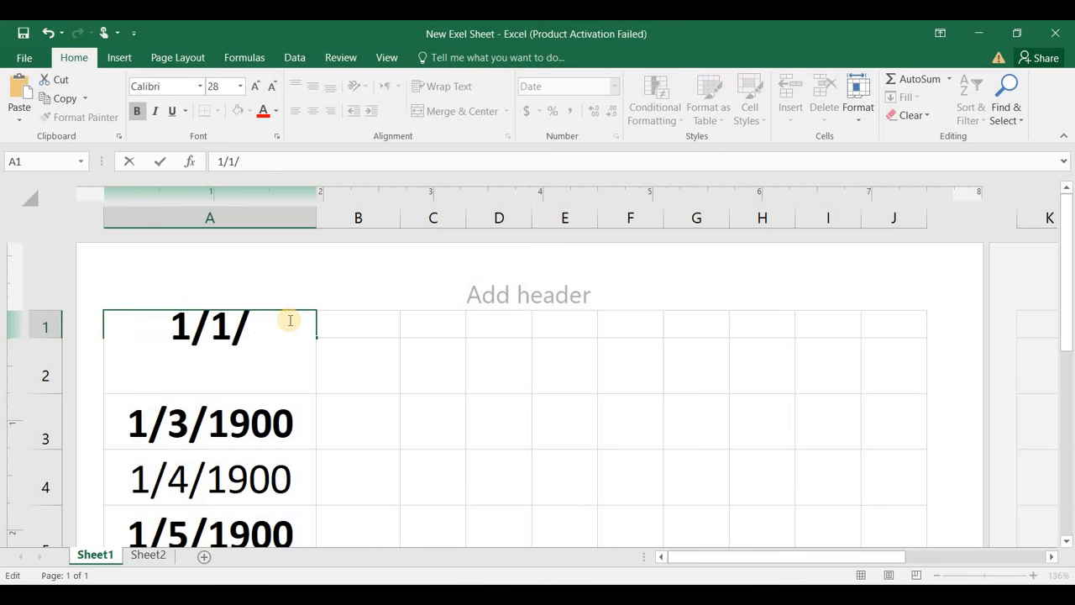
{"action": "type", "text": "2022"}
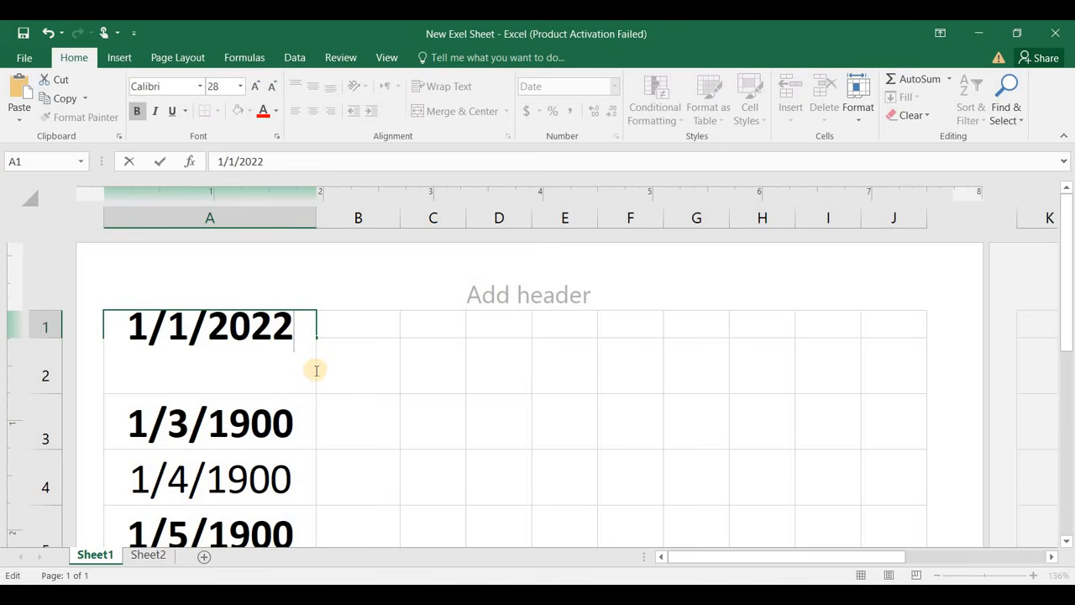
{"action": "left_click", "coordinate": [351, 376]}
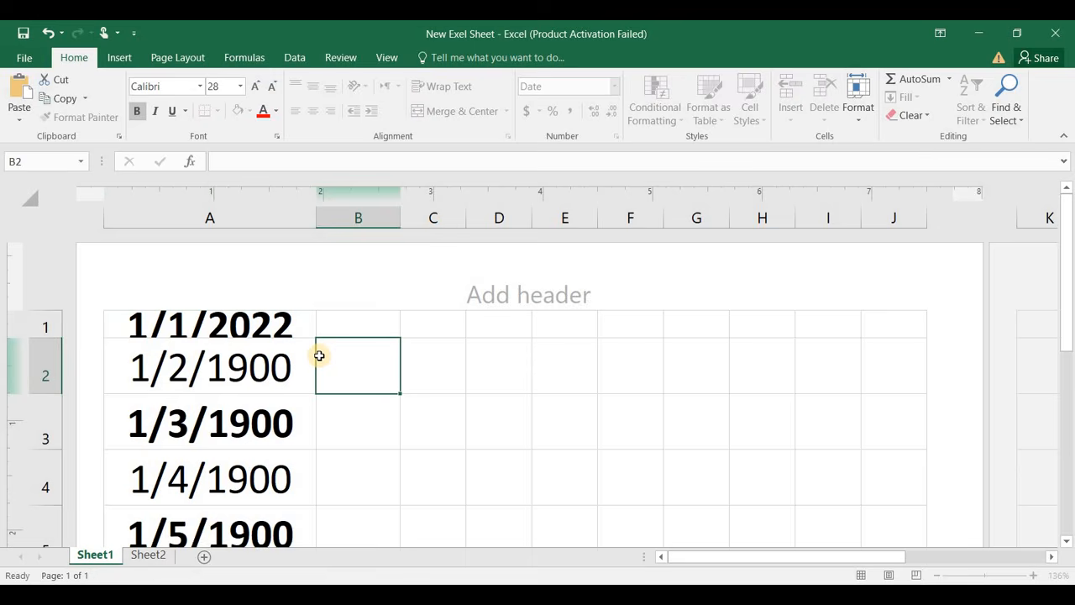
Autofill the date from A1 down to A10, trying the Fill Years option and switching back to Fill Series.
{"action": "left_click", "coordinate": [286, 318]}
{"action": "double_click", "coordinate": [315, 340]}
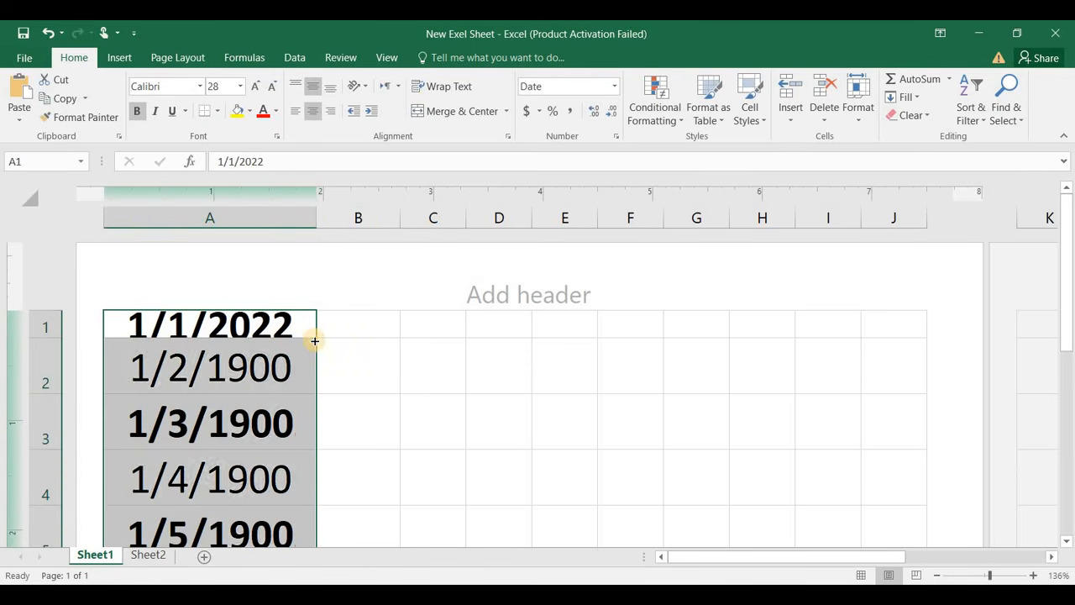
{"action": "left_click", "coordinate": [325, 536]}
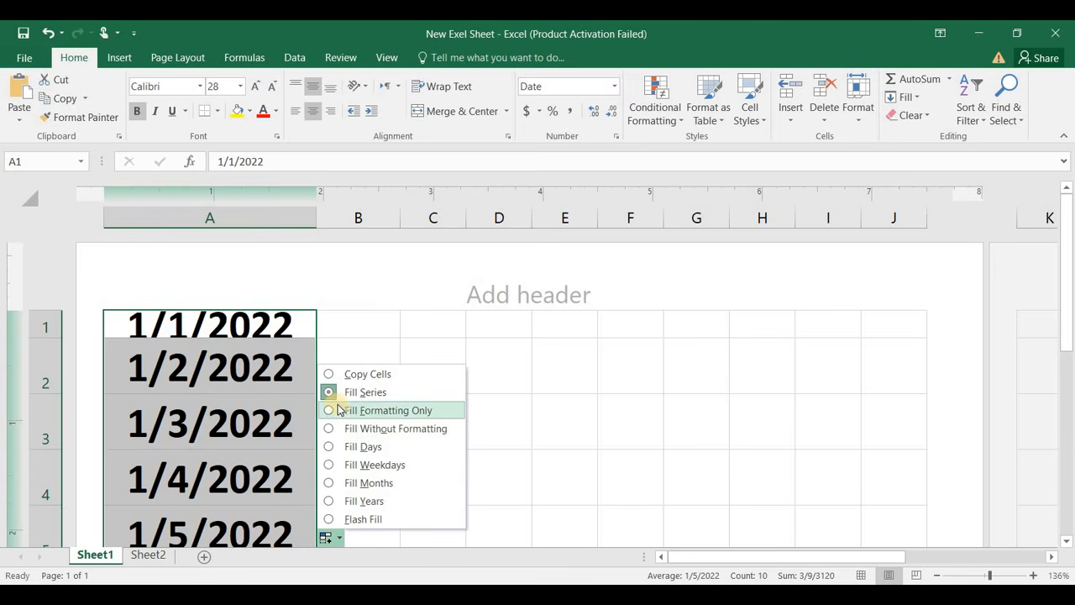
{"action": "left_click", "coordinate": [327, 504]}
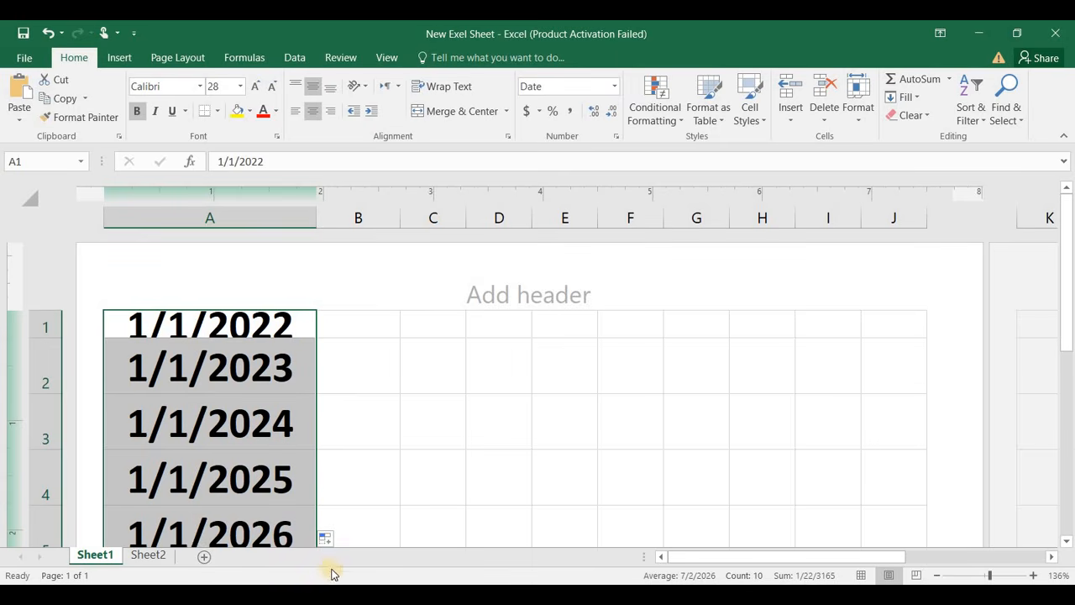
{"action": "left_click", "coordinate": [325, 538]}
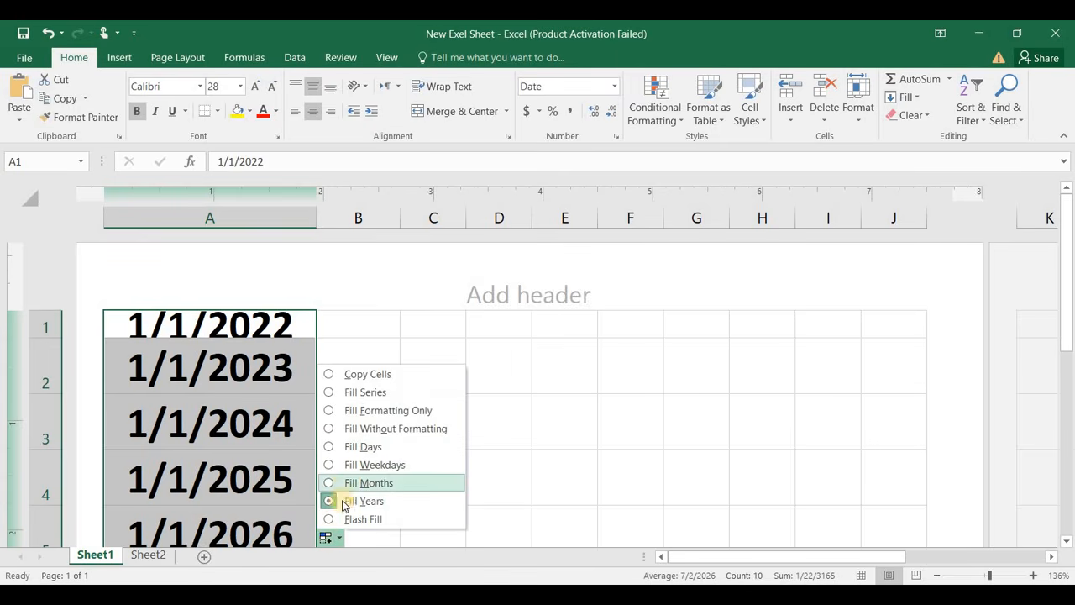
{"action": "left_click", "coordinate": [332, 398]}
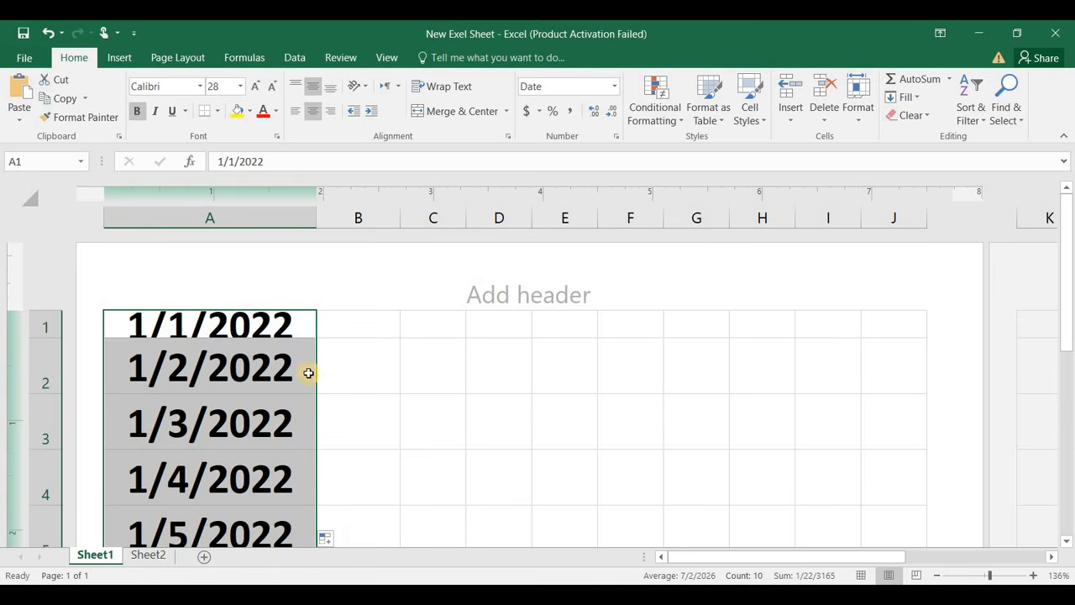
Apply the Long Date number format to the dates in A1:A10.
{"action": "left_click", "coordinate": [308, 324]}
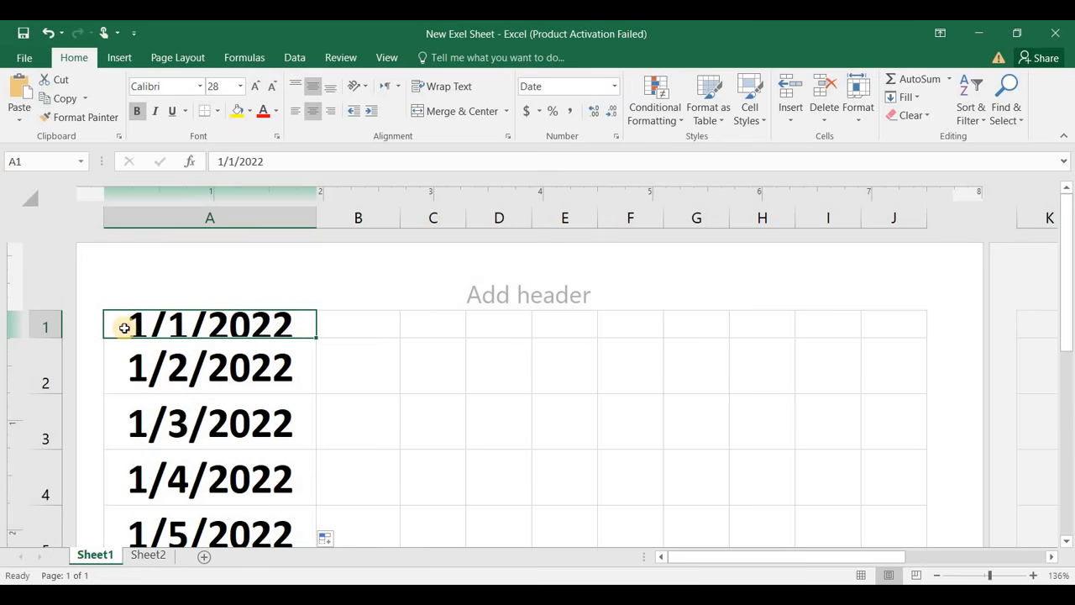
{"action": "left_click_drag", "start_coordinate": [124, 327], "coordinate": [244, 321]}
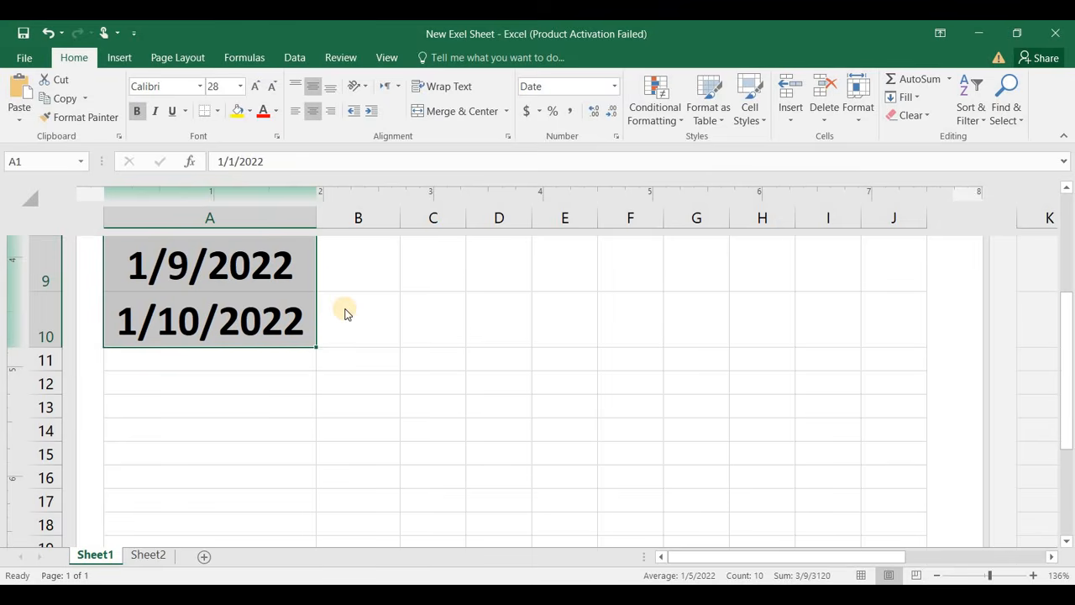
{"action": "key", "text": "ctrl+Home"}
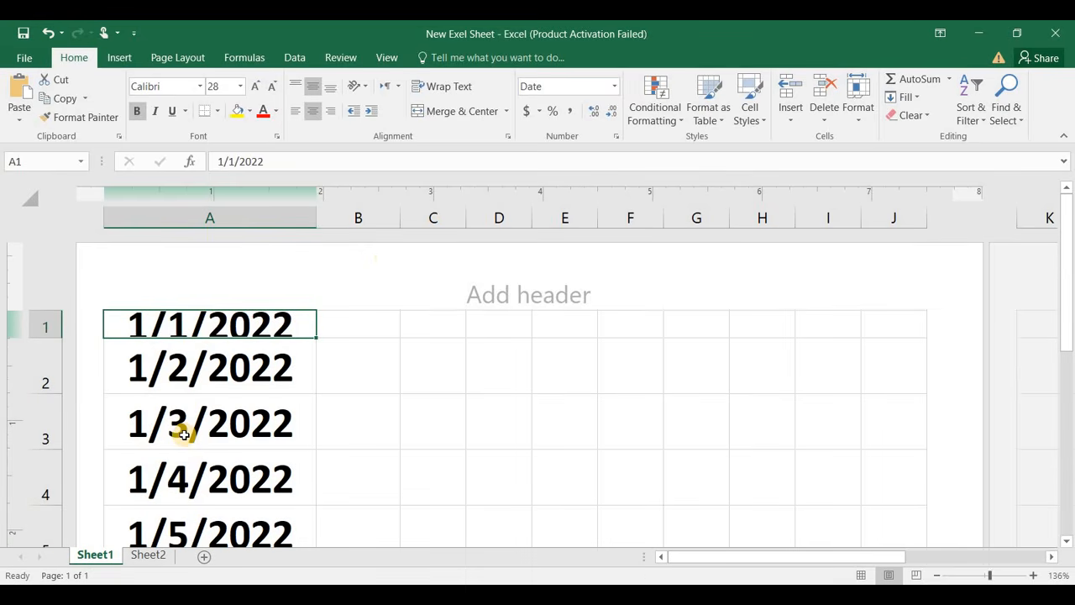
{"action": "key", "text": "ctrl+shift+Down"}
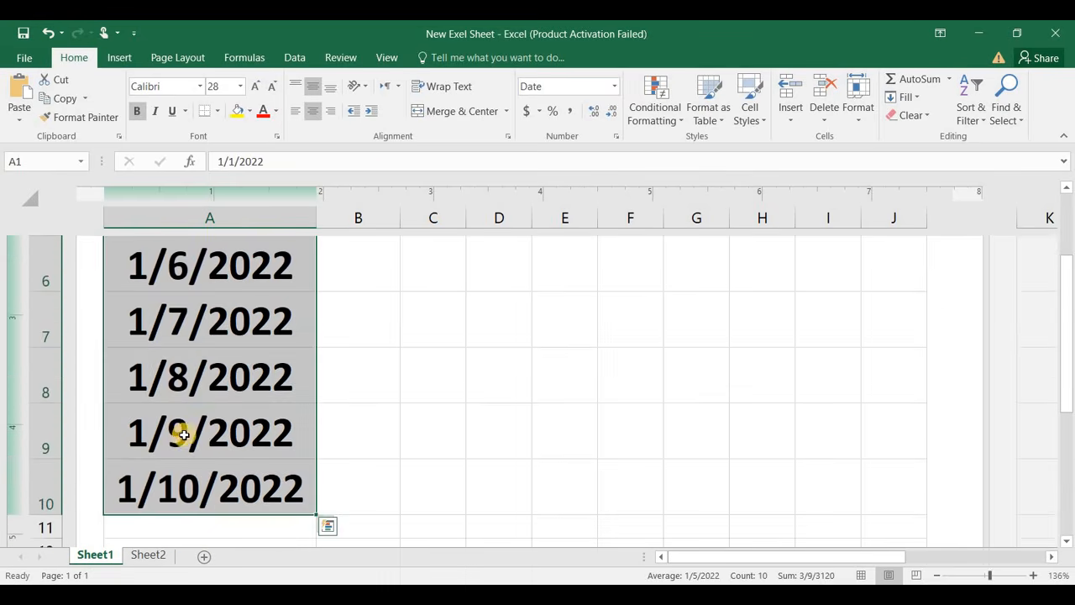
{"action": "left_click", "coordinate": [615, 87]}
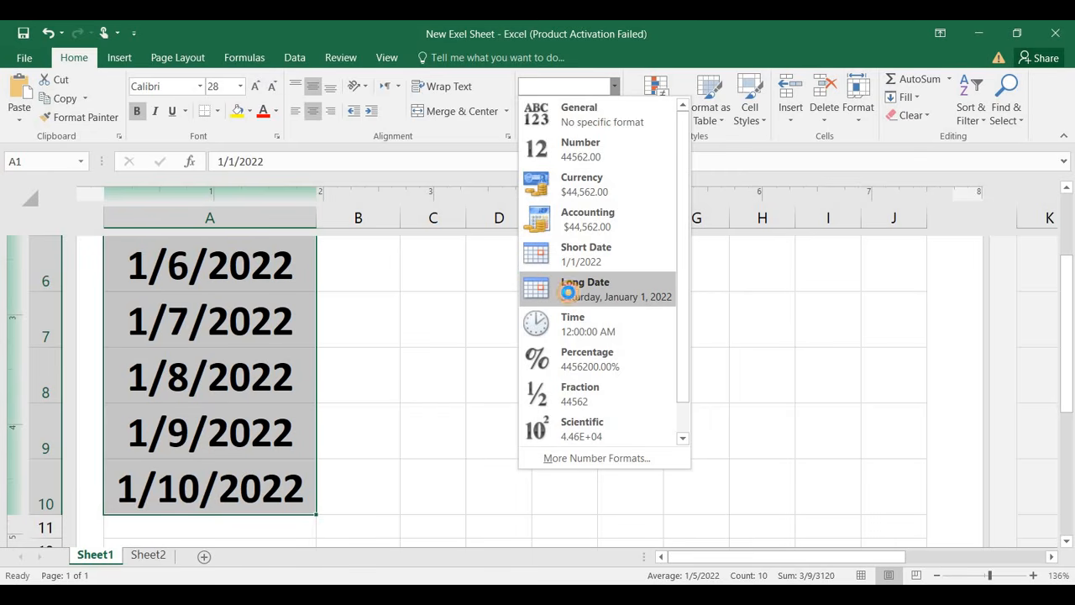
{"action": "left_click", "coordinate": [569, 291]}
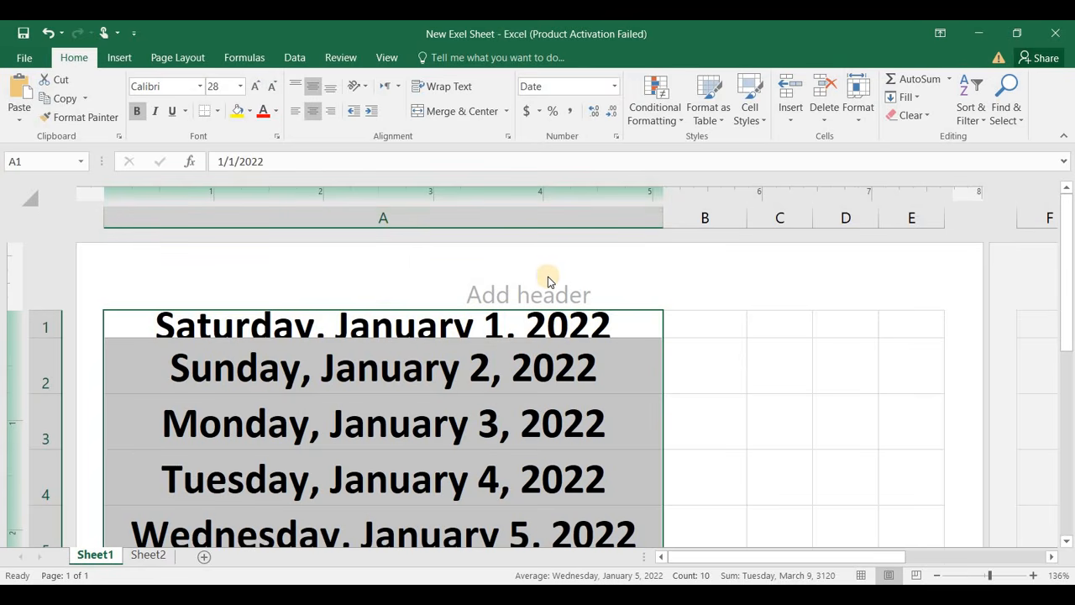
Apply the Time format to A1:A10 and review the available time display types in the Format Cells dialog without changing them.
{"action": "left_click", "coordinate": [613, 86]}
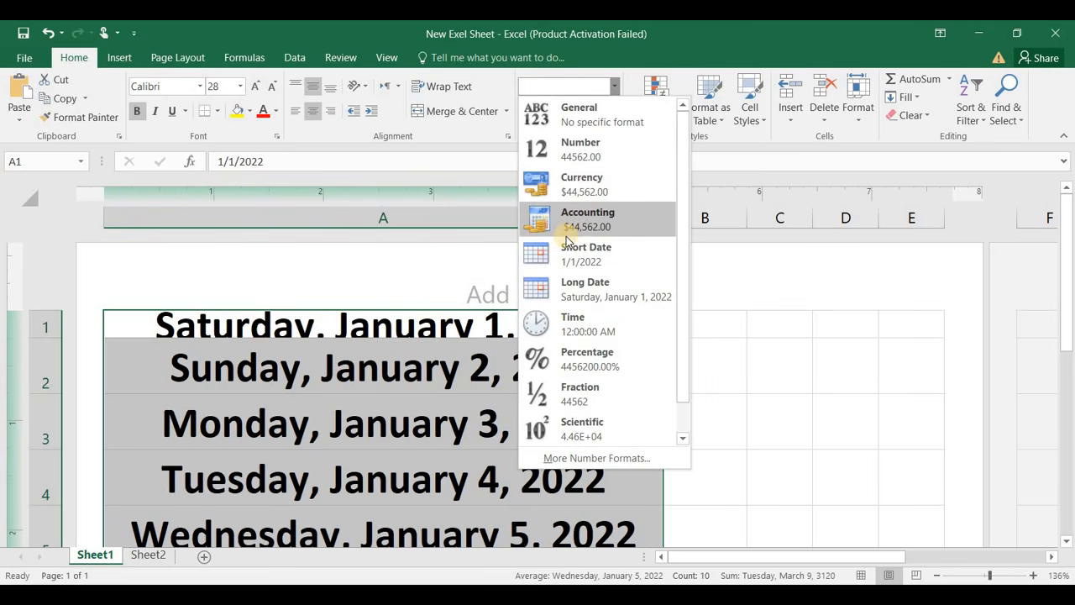
{"action": "left_click", "coordinate": [554, 324]}
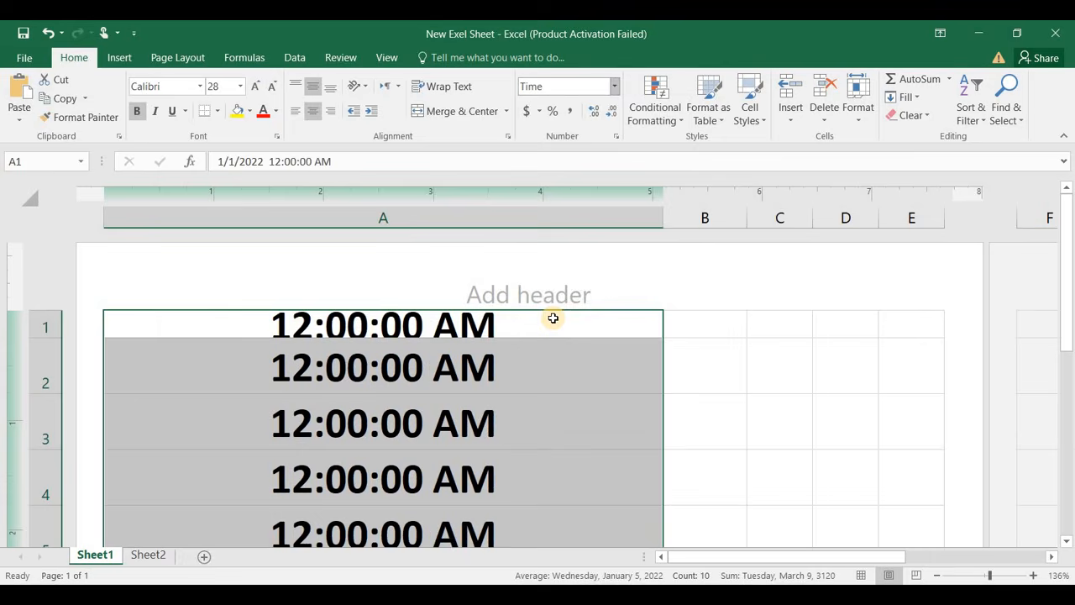
{"action": "left_click", "coordinate": [614, 87]}
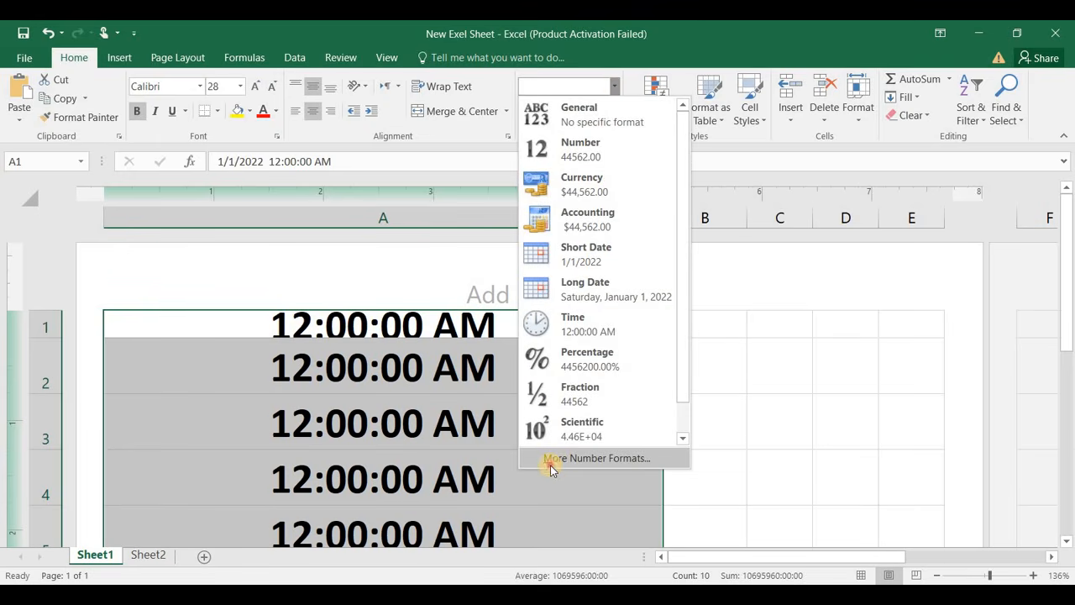
{"action": "left_click", "coordinate": [551, 461]}
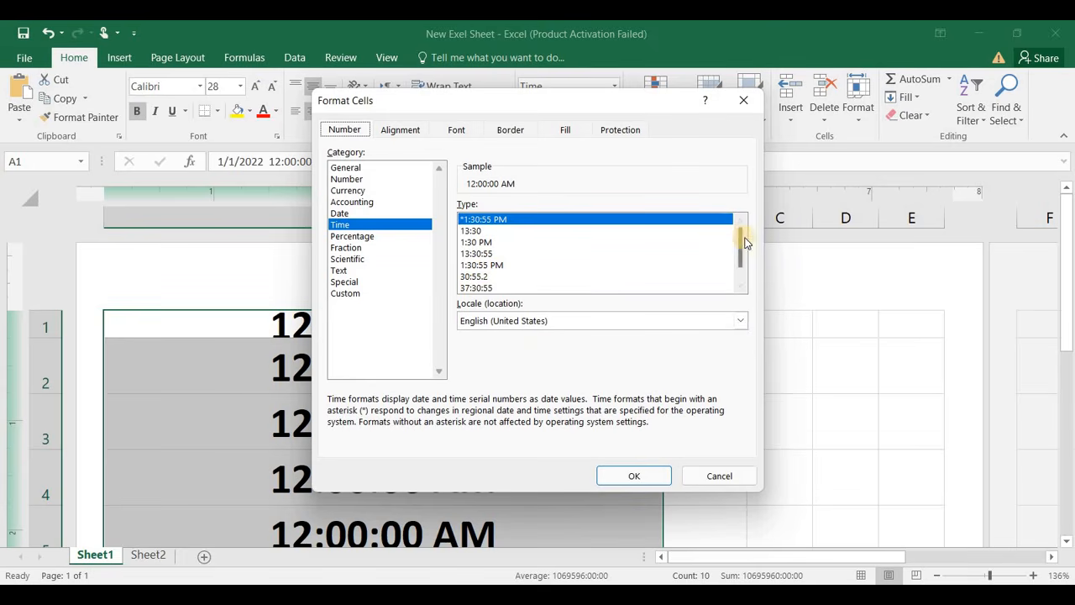
{"action": "left_click_drag", "start_coordinate": [740, 243], "coordinate": [746, 270]}
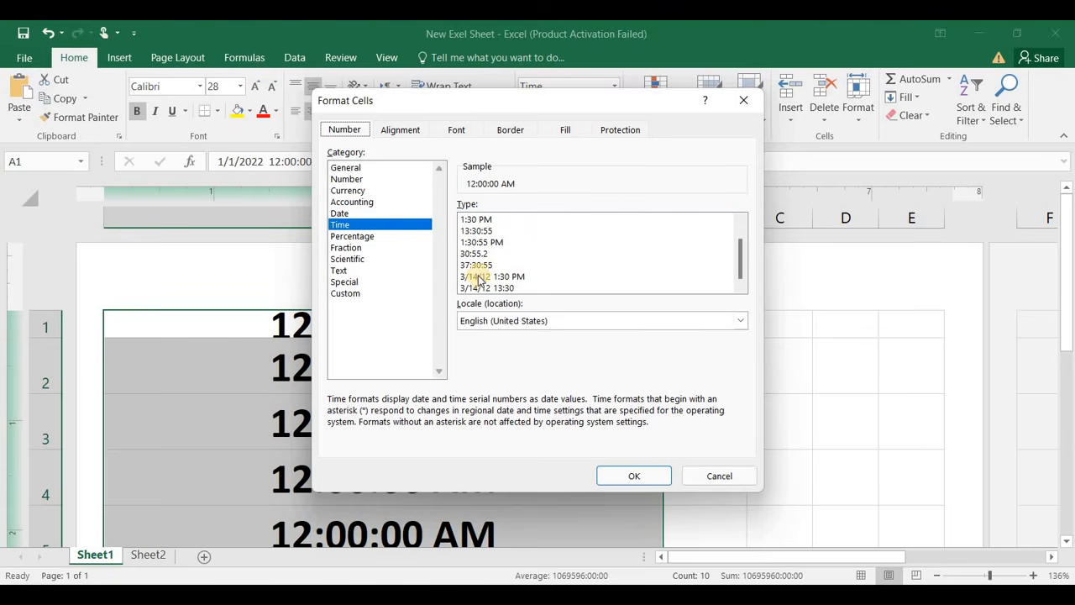
{"action": "left_click", "coordinate": [700, 477]}
Change the number format of A1:A10 to Percentage and switch it to Fraction.
{"action": "left_click", "coordinate": [614, 85]}
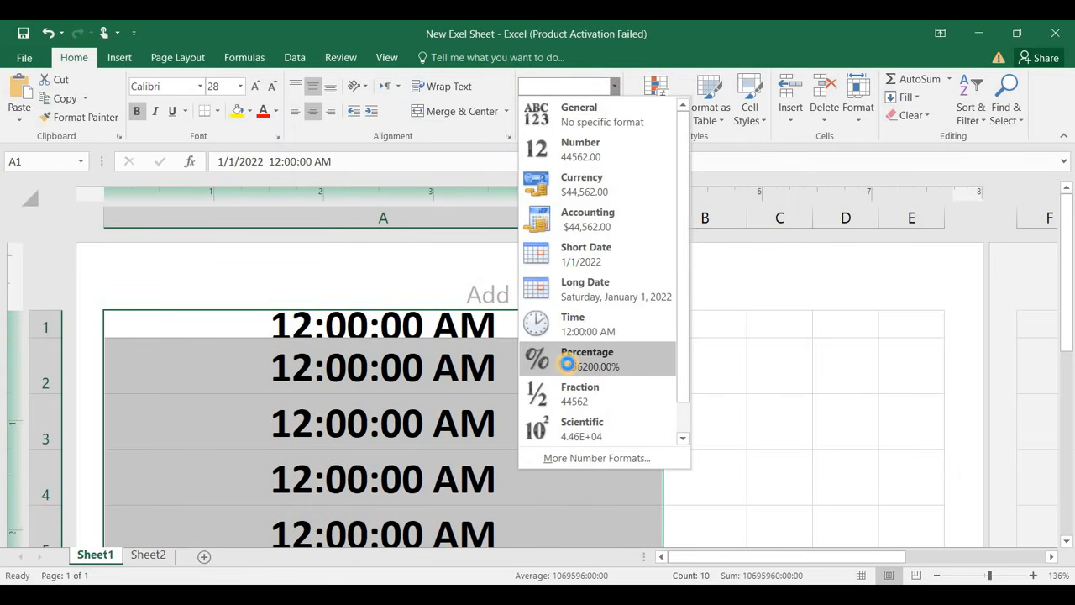
{"action": "left_click", "coordinate": [568, 363]}
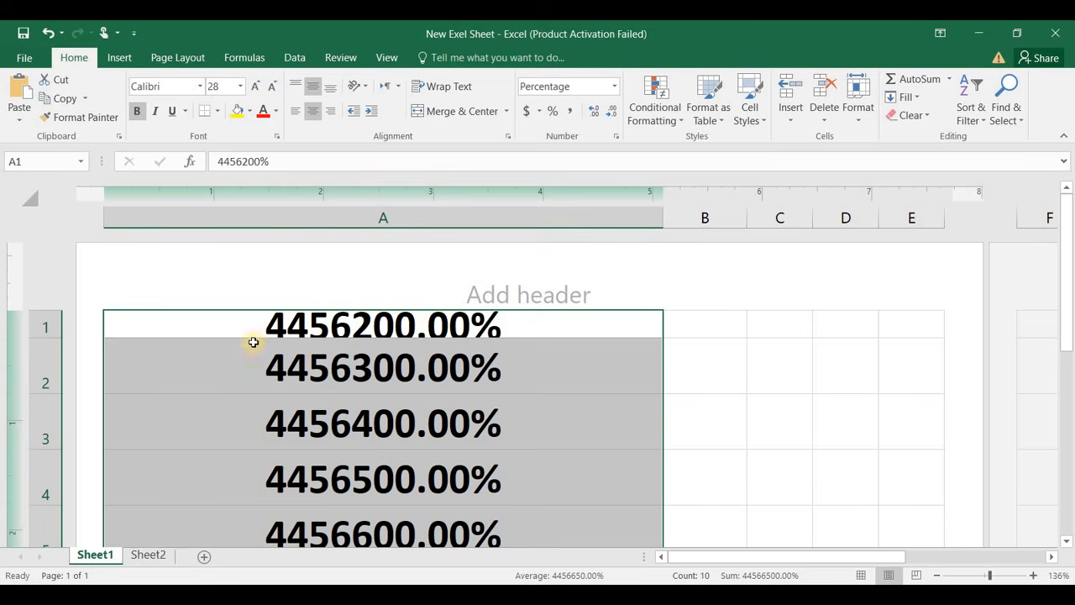
{"action": "left_click", "coordinate": [616, 87]}
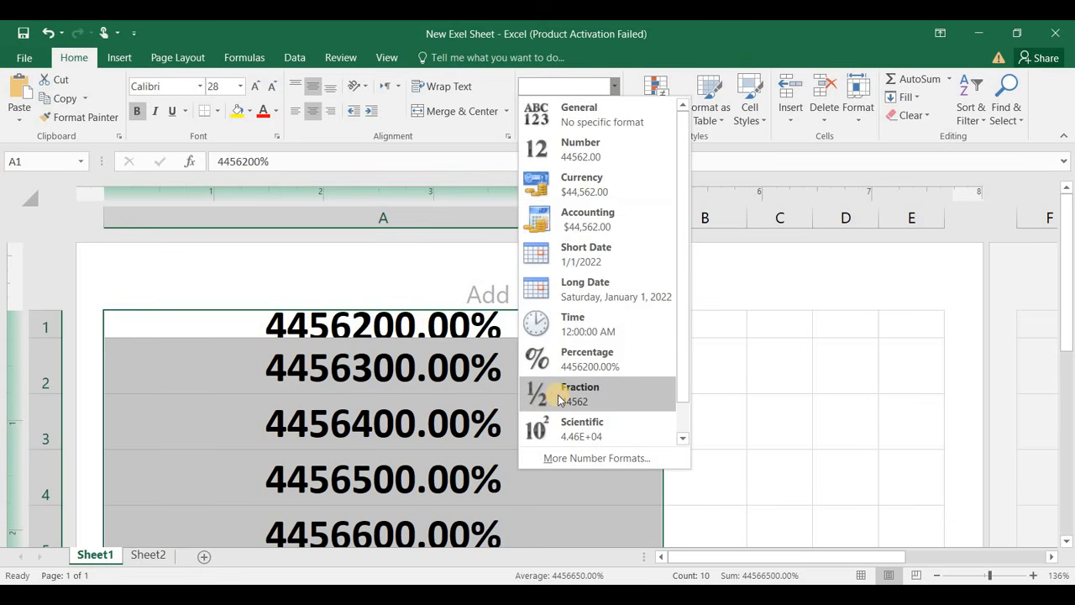
{"action": "left_click", "coordinate": [559, 401]}
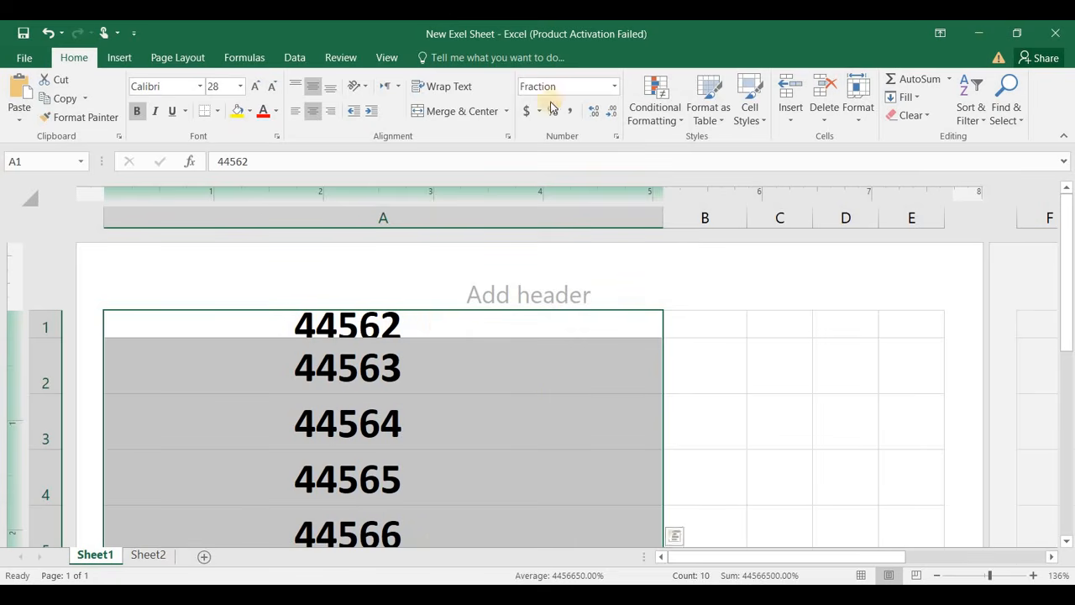
Change the number format of A1:A10 to Scientific and switch it to the $ English (United States) accounting format.
{"action": "left_click", "coordinate": [616, 87]}
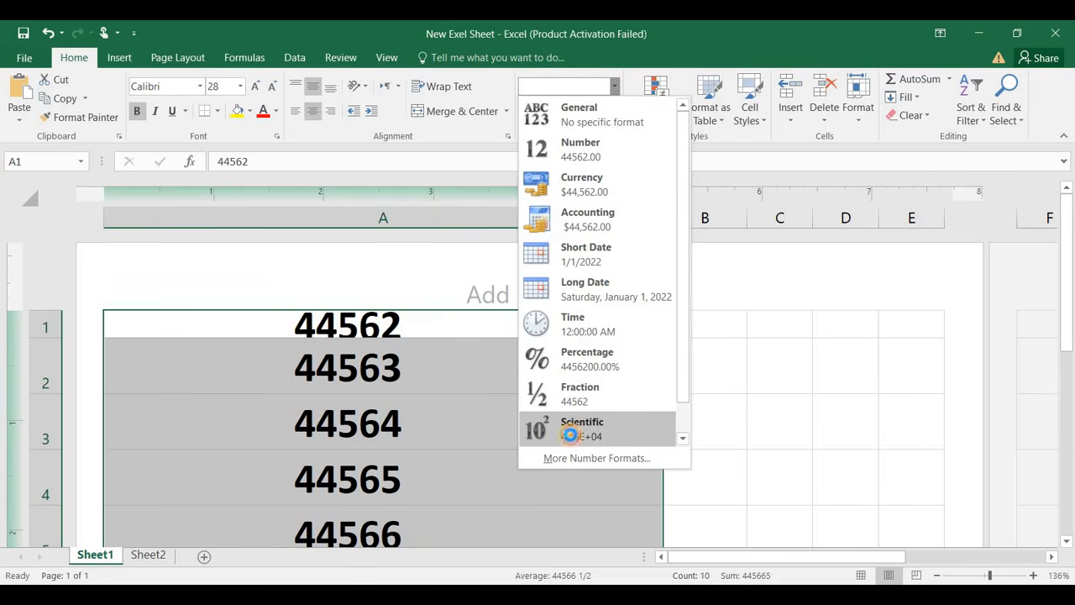
{"action": "left_click", "coordinate": [571, 434]}
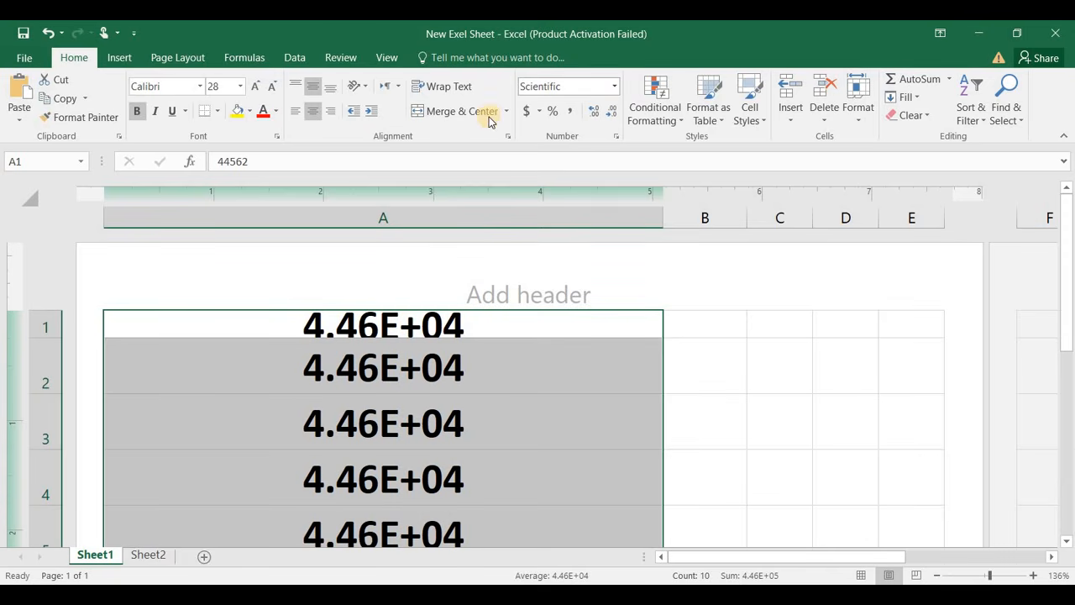
{"action": "left_click", "coordinate": [540, 111]}
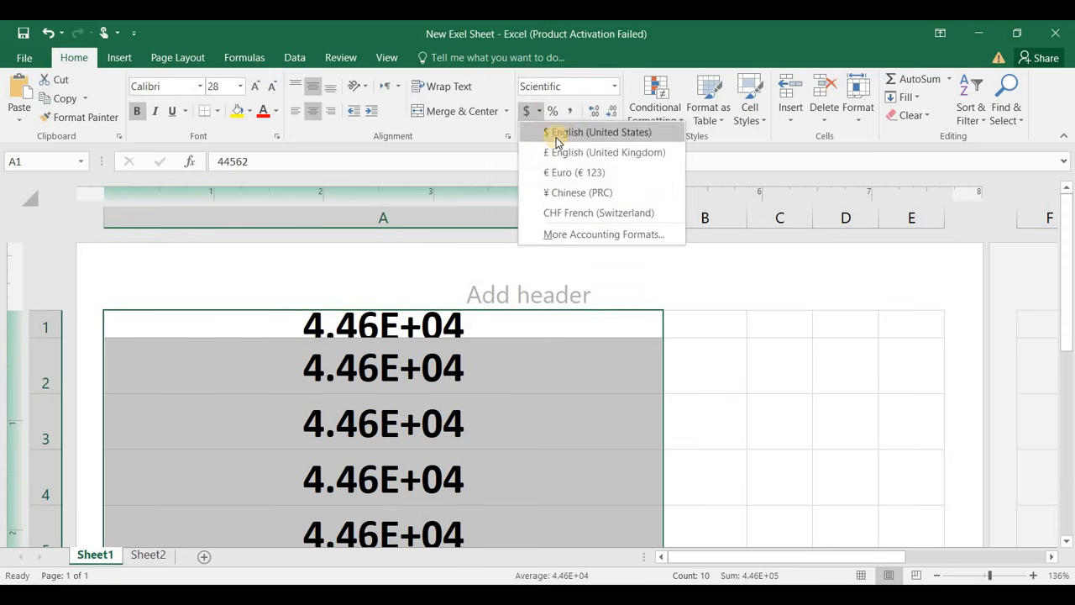
{"action": "left_click", "coordinate": [557, 135]}
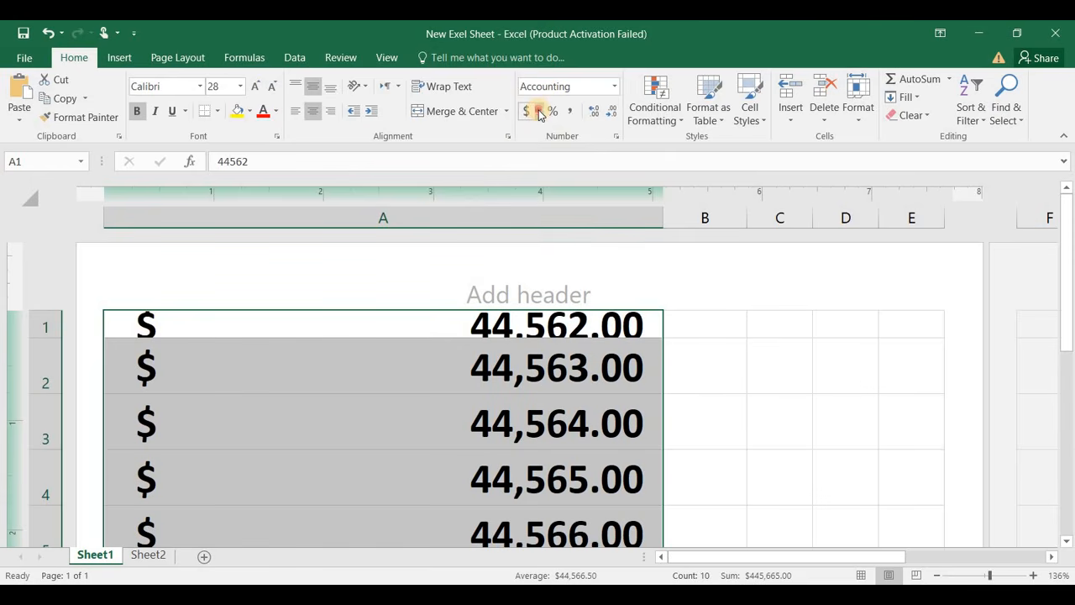
Apply the Percent Style to A1:A10 and replace it with the Comma Style.
{"action": "left_click", "coordinate": [540, 112]}
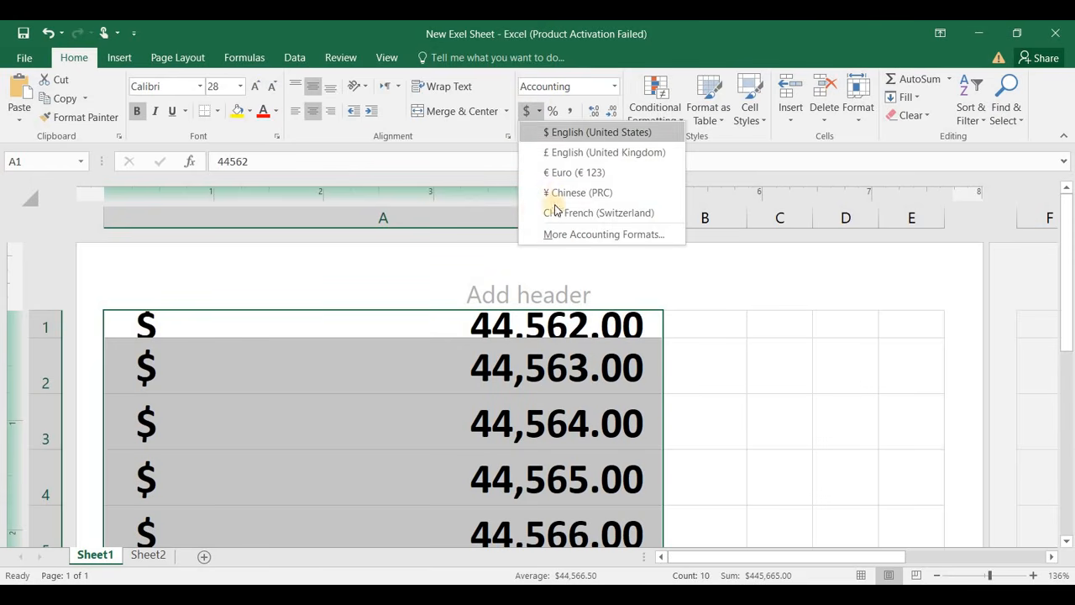
{"action": "left_click", "coordinate": [555, 113]}
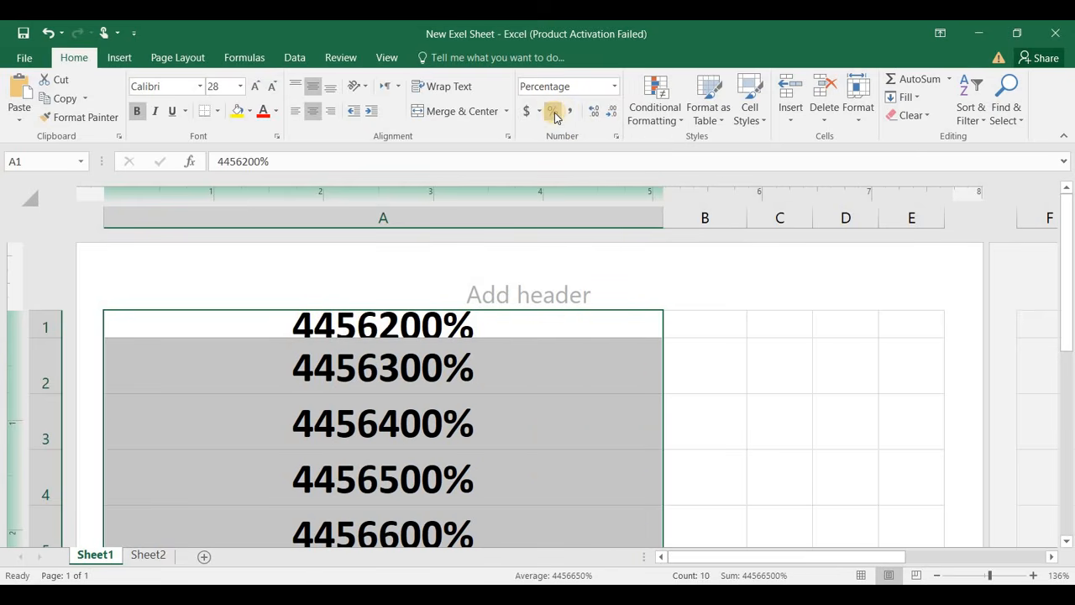
{"action": "left_click", "coordinate": [574, 114]}
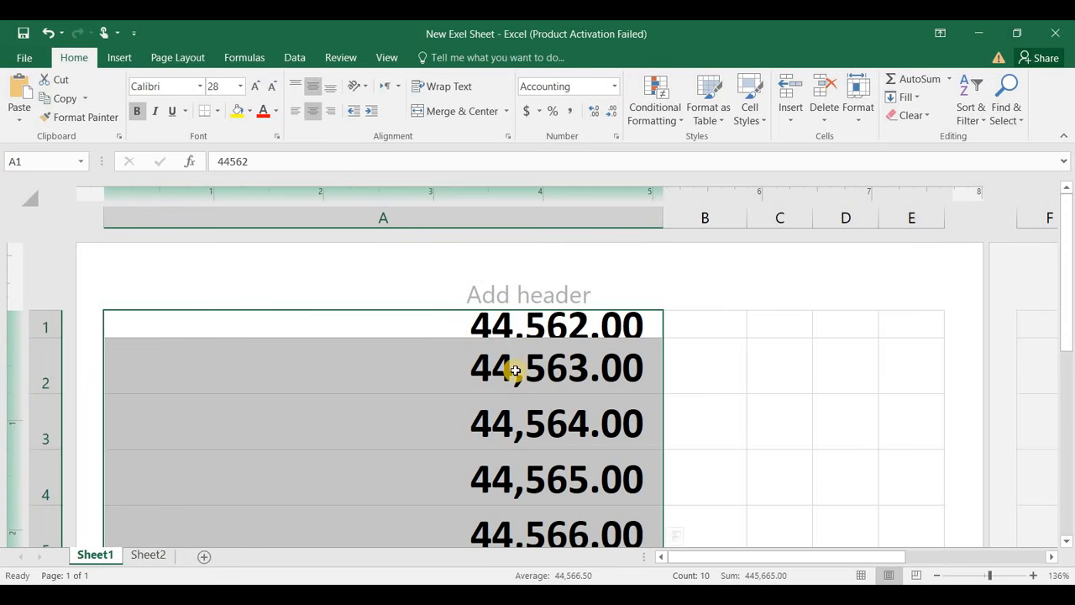
Increase the decimals shown for the numbers in A1:A10 to eight places.
{"action": "left_click", "coordinate": [597, 110]}
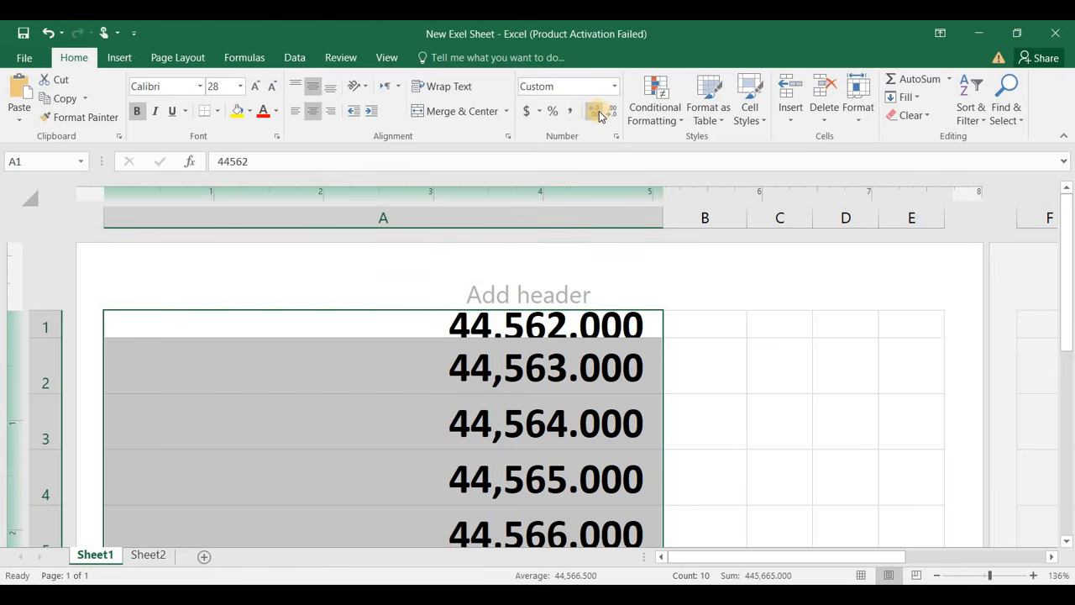
{"action": "left_click", "coordinate": [597, 110]}
{"action": "left_click", "coordinate": [597, 110]}
{"action": "left_click", "coordinate": [598, 112]}
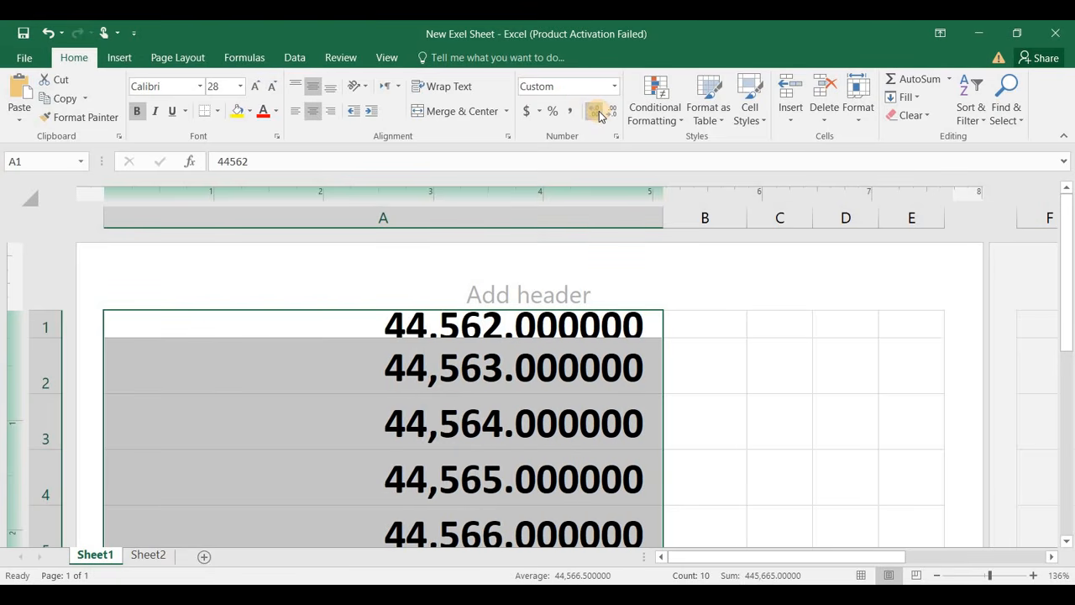
{"action": "left_click", "coordinate": [599, 113]}
{"action": "left_click", "coordinate": [599, 113]}
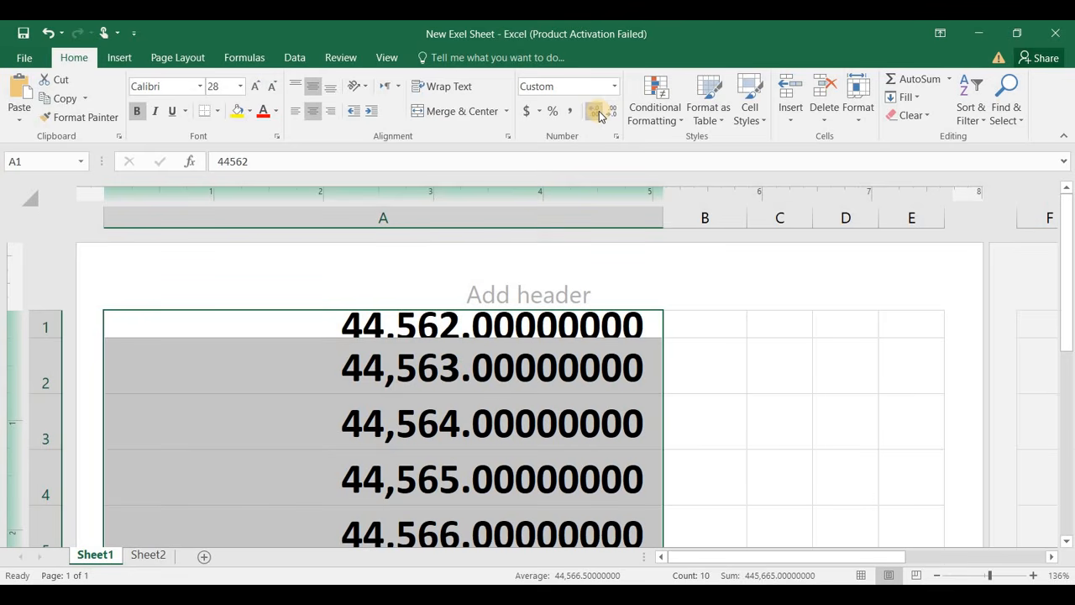
Decrease the decimal places of the numbers in A1:A10 repeatedly, by eight places in total.
{"action": "left_click", "coordinate": [610, 112]}
{"action": "left_click", "coordinate": [610, 112]}
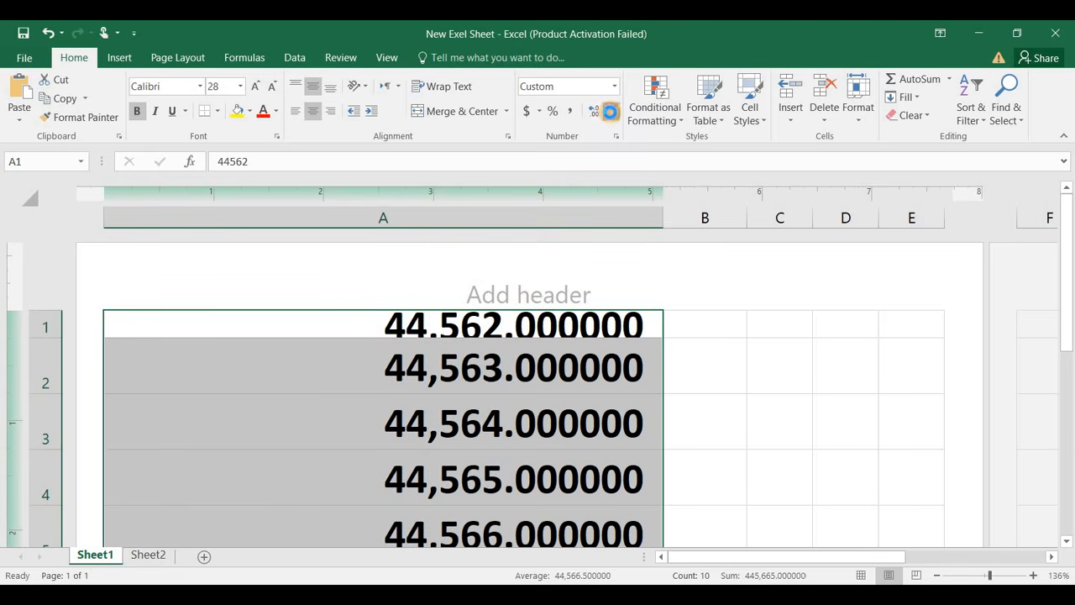
{"action": "left_click", "coordinate": [610, 112]}
{"action": "left_click", "coordinate": [610, 112]}
{"action": "left_click", "coordinate": [610, 111]}
{"action": "left_click", "coordinate": [610, 112]}
{"action": "left_click", "coordinate": [610, 112]}
{"action": "left_click", "coordinate": [611, 113]}
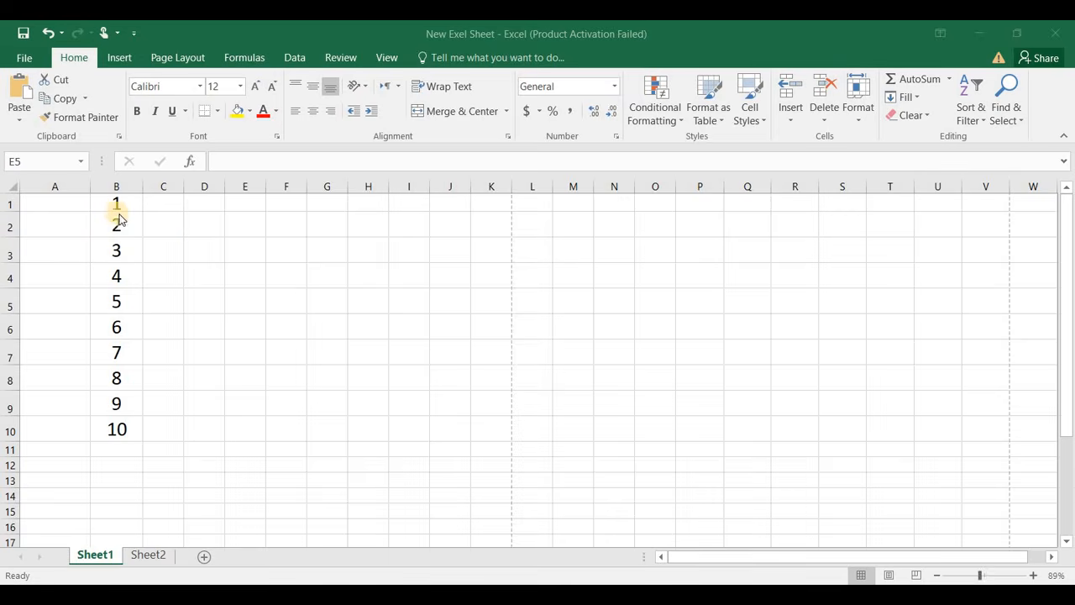
Select the numbers in B1:B10 and enlarge the sheet view to 256% with column A showing.
{"action": "left_click", "coordinate": [105, 244]}
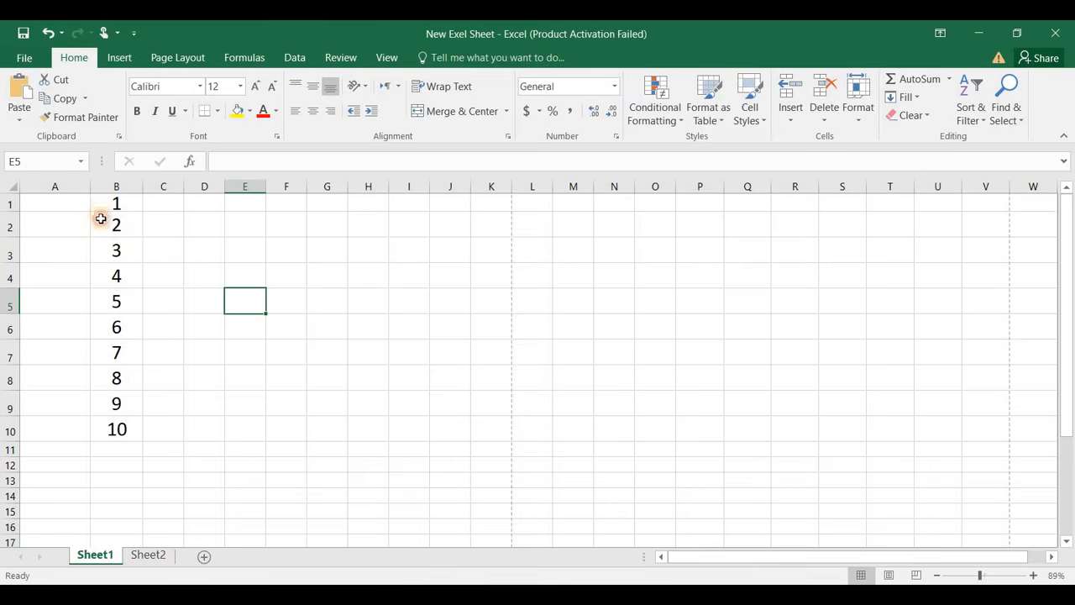
{"action": "left_click_drag", "start_coordinate": [104, 202], "coordinate": [112, 433]}
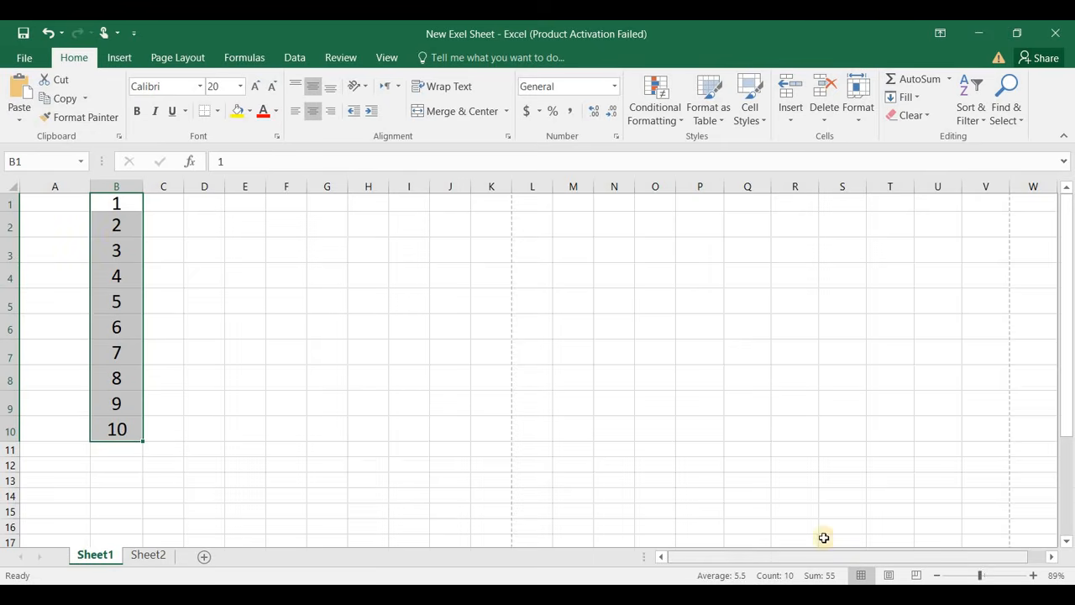
{"action": "left_click", "coordinate": [970, 577]}
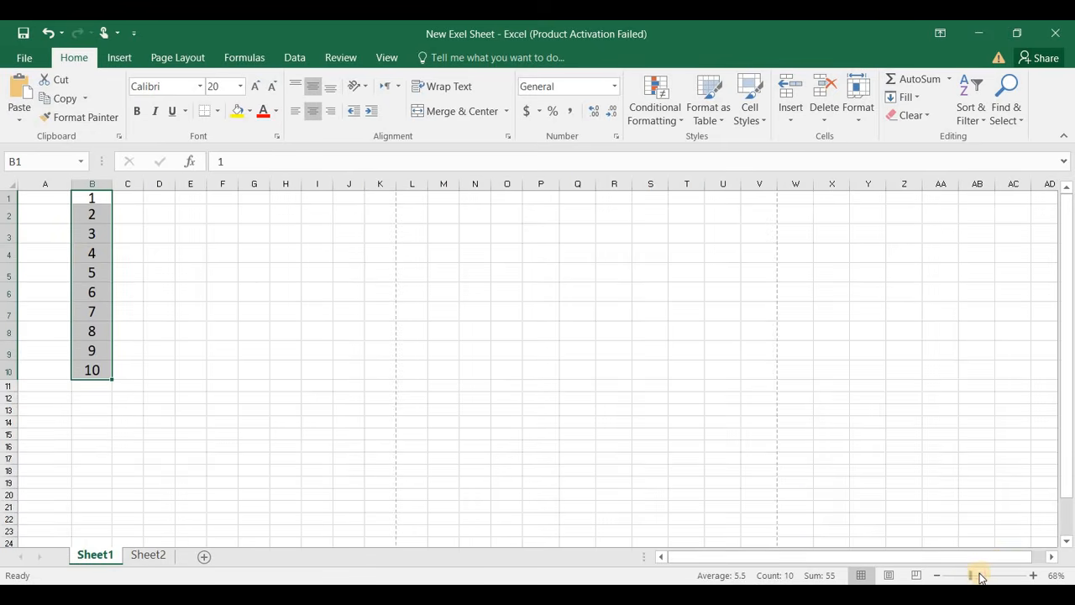
{"action": "left_click", "coordinate": [984, 577]}
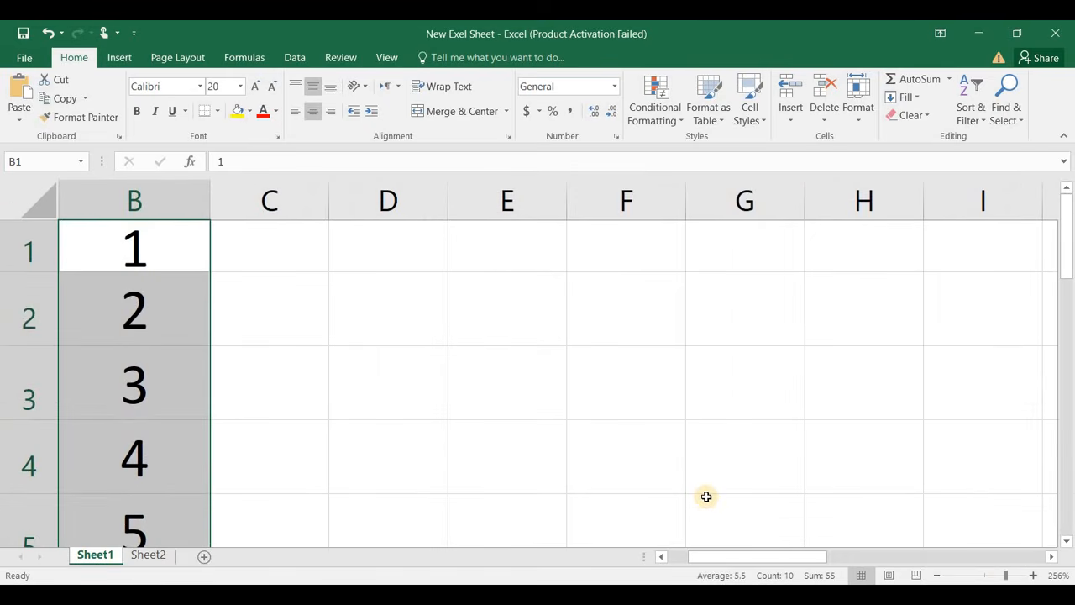
{"action": "left_click_drag", "start_coordinate": [742, 561], "coordinate": [437, 576]}
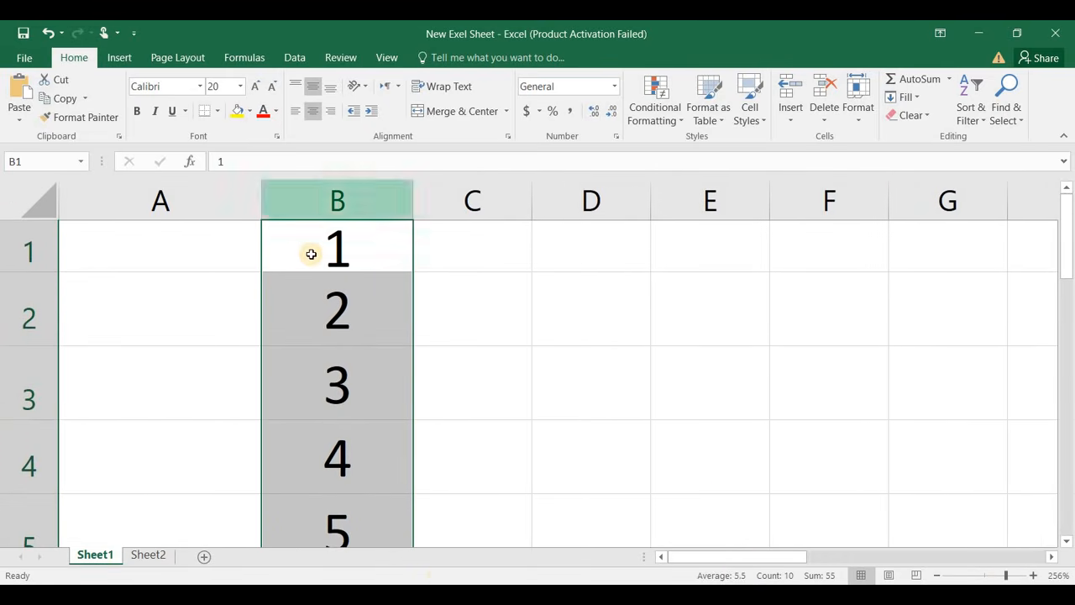
Add a Greater Than highlight rule for values above 3 to B1:B10, using Light Red Fill with Dark Red Text.
{"action": "left_click", "coordinate": [678, 121]}
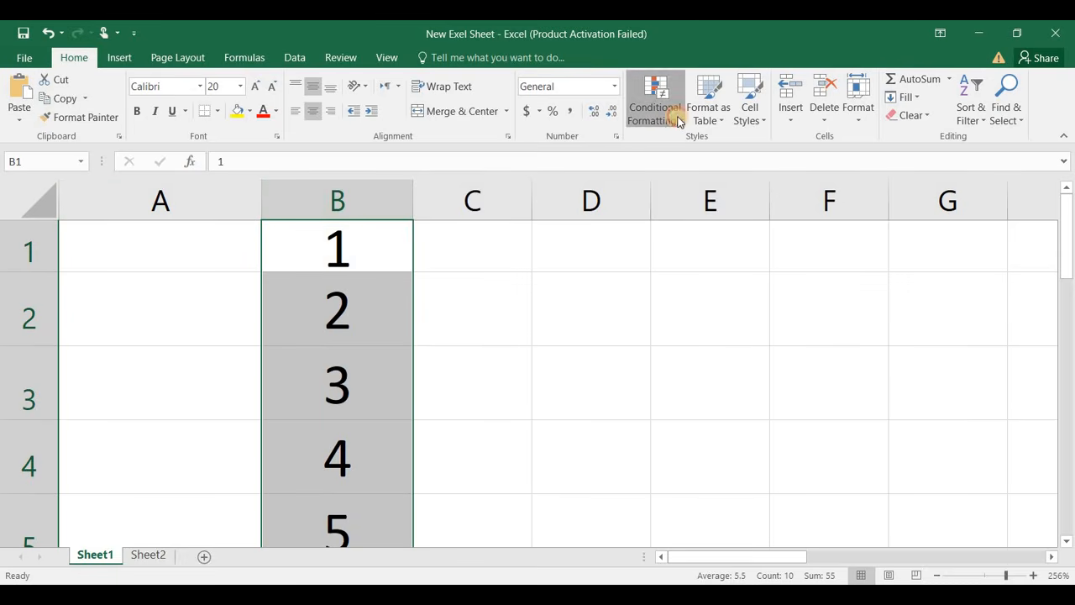
{"action": "mouse_move", "coordinate": [710, 137]}
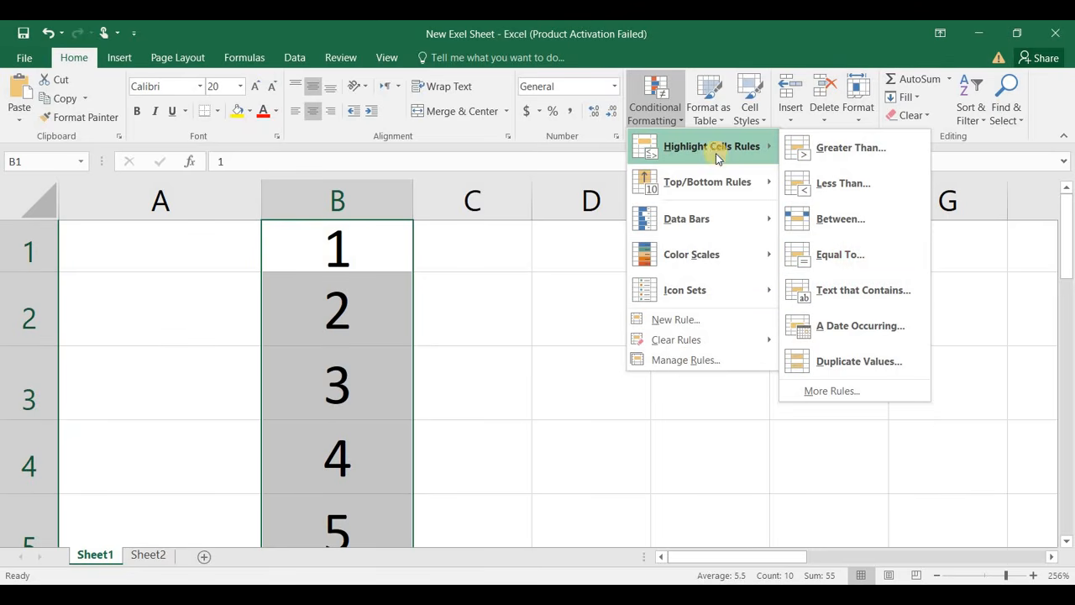
{"action": "left_click", "coordinate": [832, 149]}
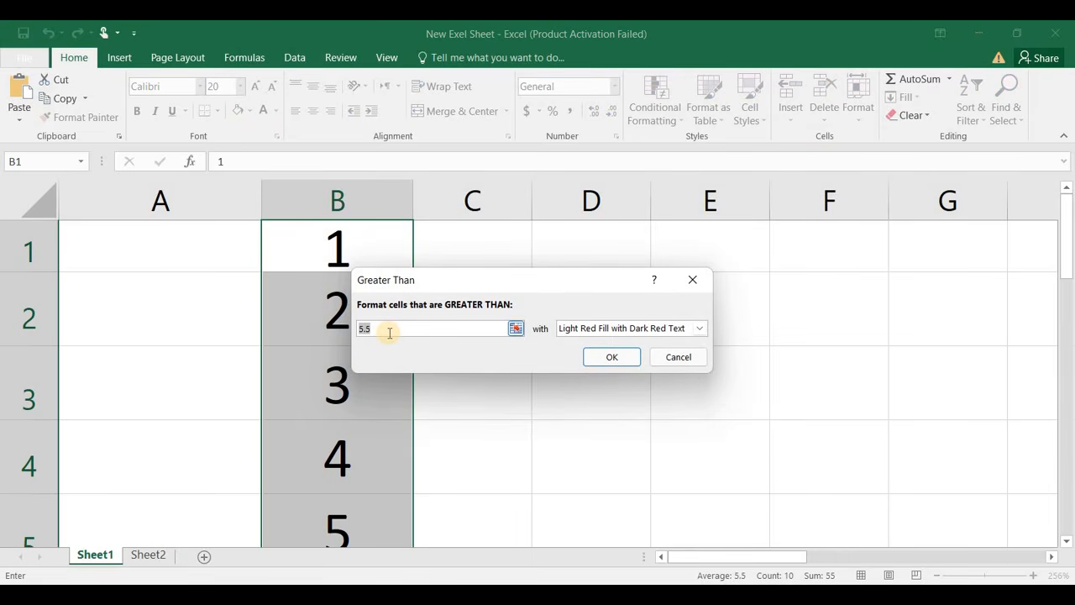
{"action": "key", "text": "BackSpace"}
{"action": "type", "text": "3"}
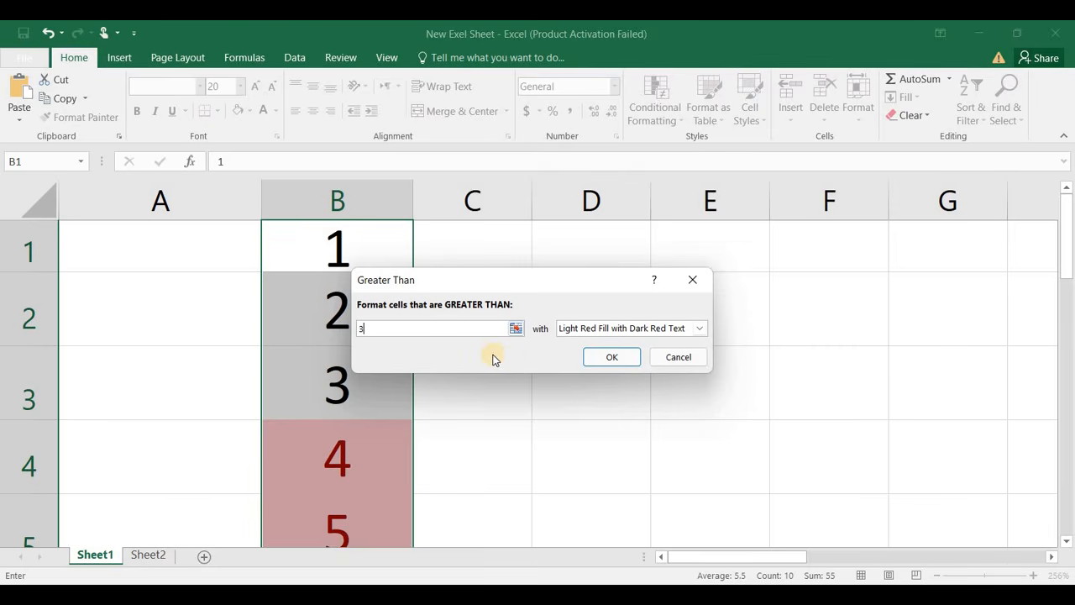
{"action": "left_click", "coordinate": [603, 357]}
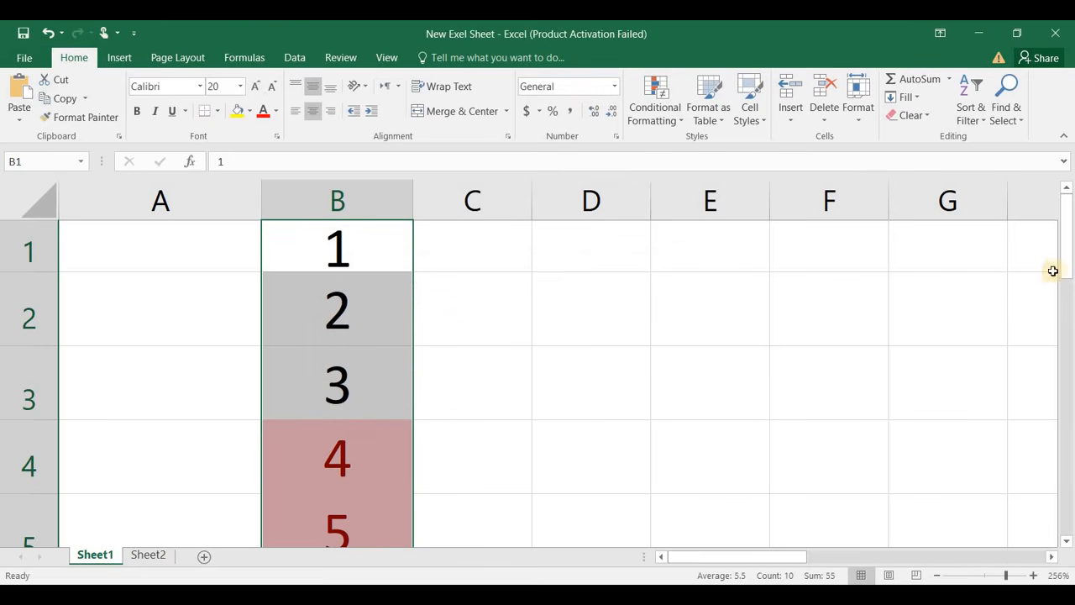
{"action": "left_click_drag", "start_coordinate": [1070, 261], "coordinate": [1052, 170]}
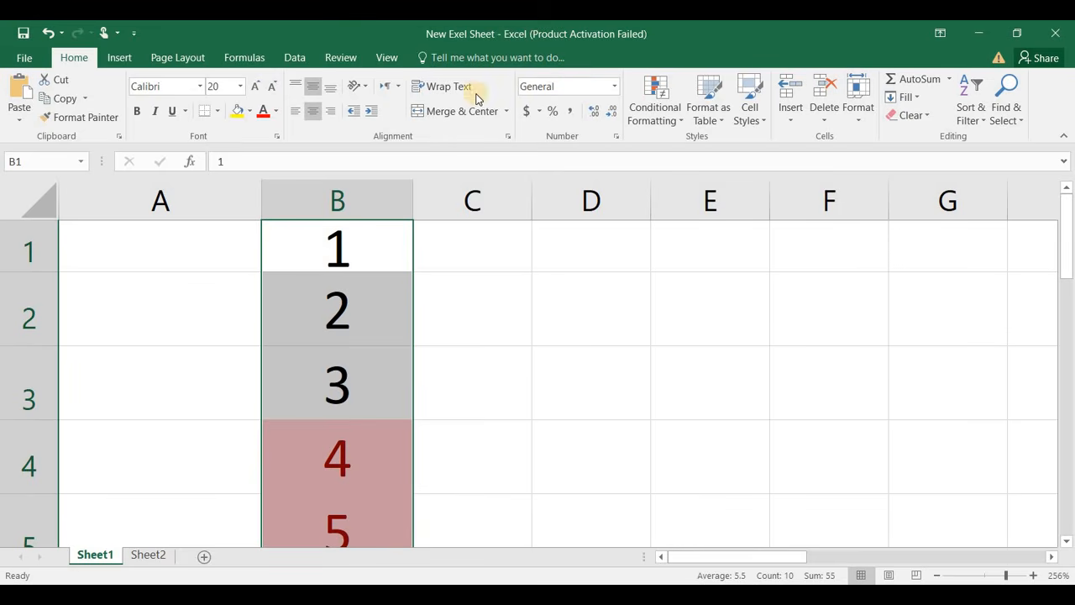
Add a second highlight rule to B1:B10 for values less than 2, using Light Red Fill with Dark Red Text.
{"action": "left_click", "coordinate": [675, 116]}
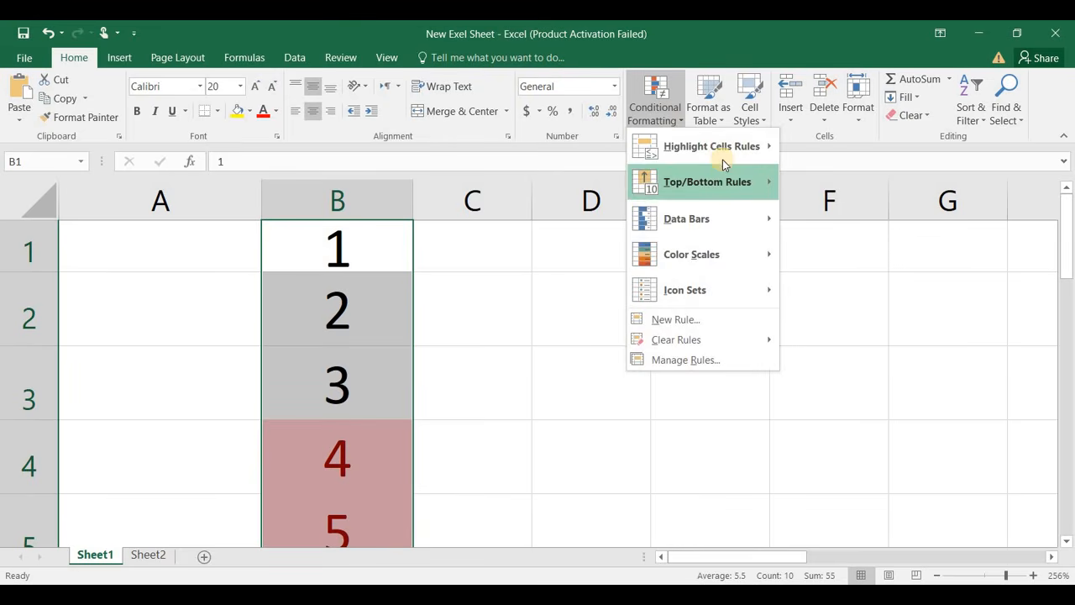
{"action": "left_click", "coordinate": [828, 181]}
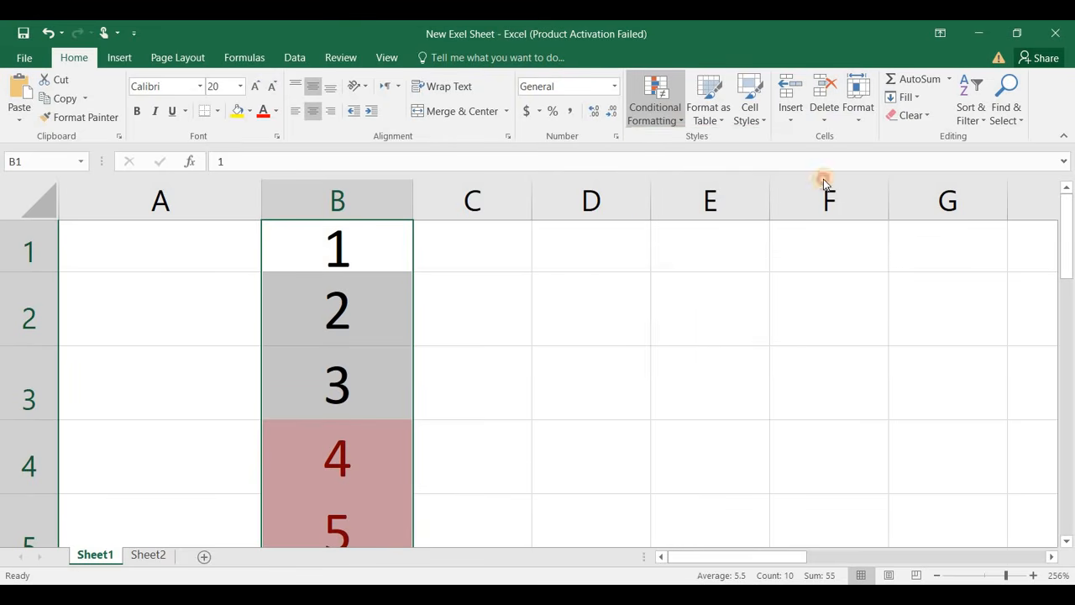
{"action": "key", "text": "BackSpace"}
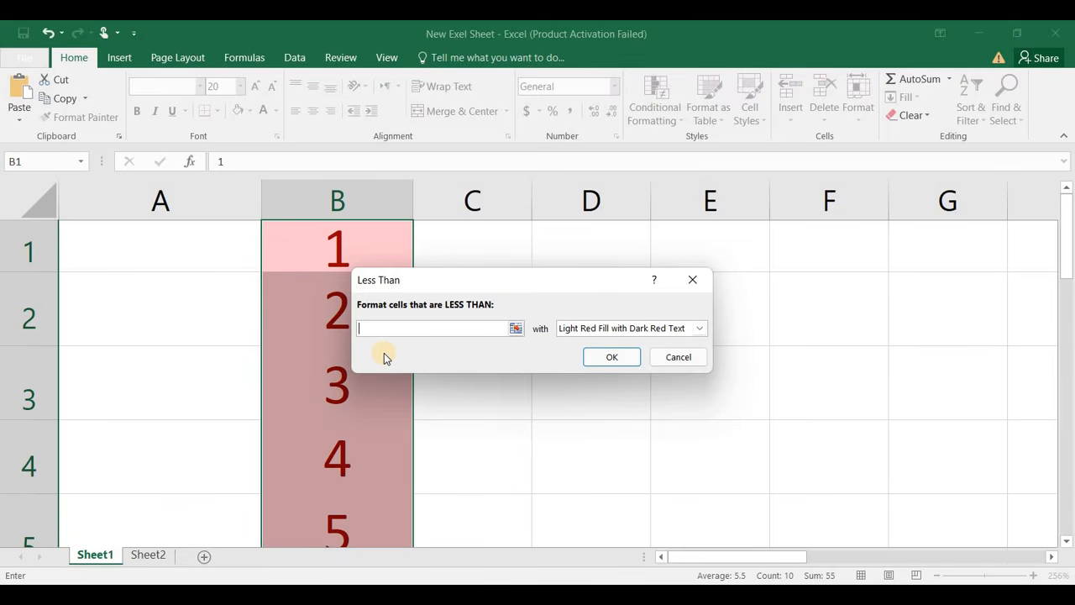
{"action": "type", "text": "2"}
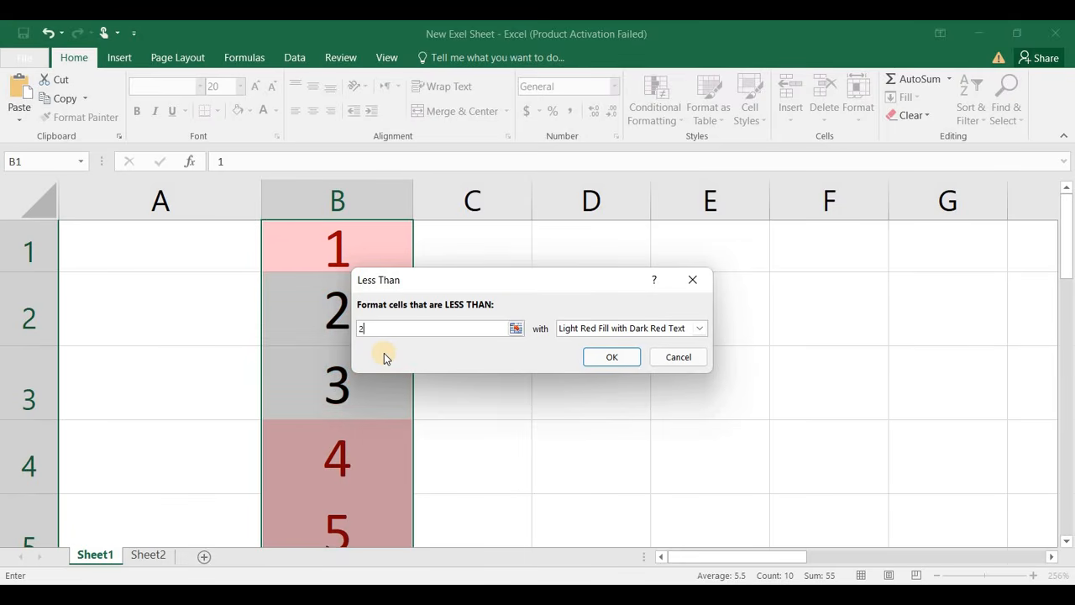
{"action": "left_click", "coordinate": [614, 357]}
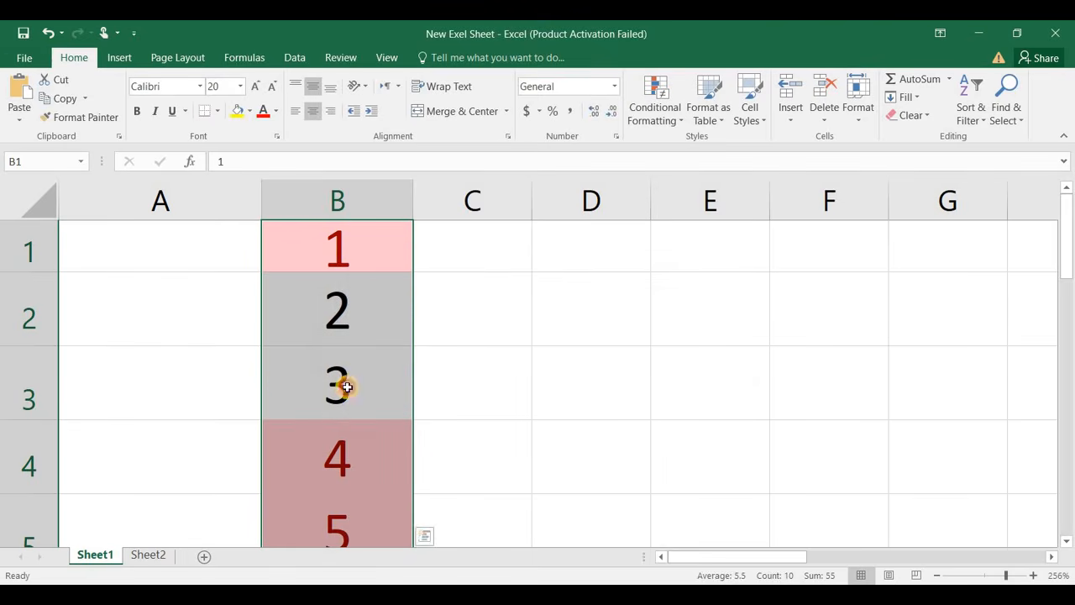
Check individual cells in column B and undo both highlight rules on B1:B10.
{"action": "left_click", "coordinate": [347, 387]}
{"action": "left_click", "coordinate": [399, 261]}
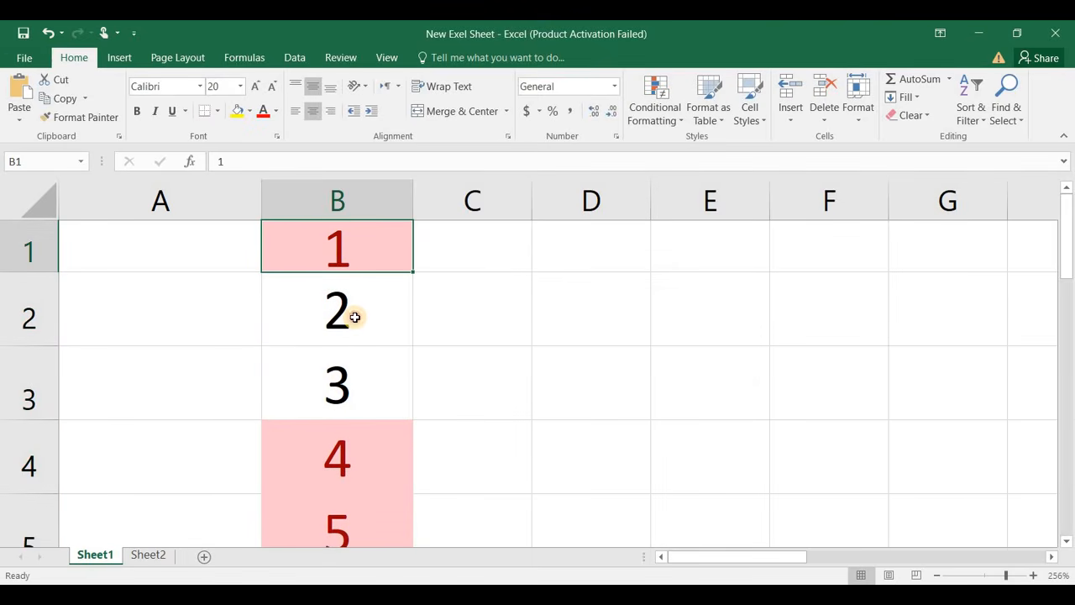
{"action": "left_click", "coordinate": [355, 317]}
{"action": "left_click", "coordinate": [364, 247]}
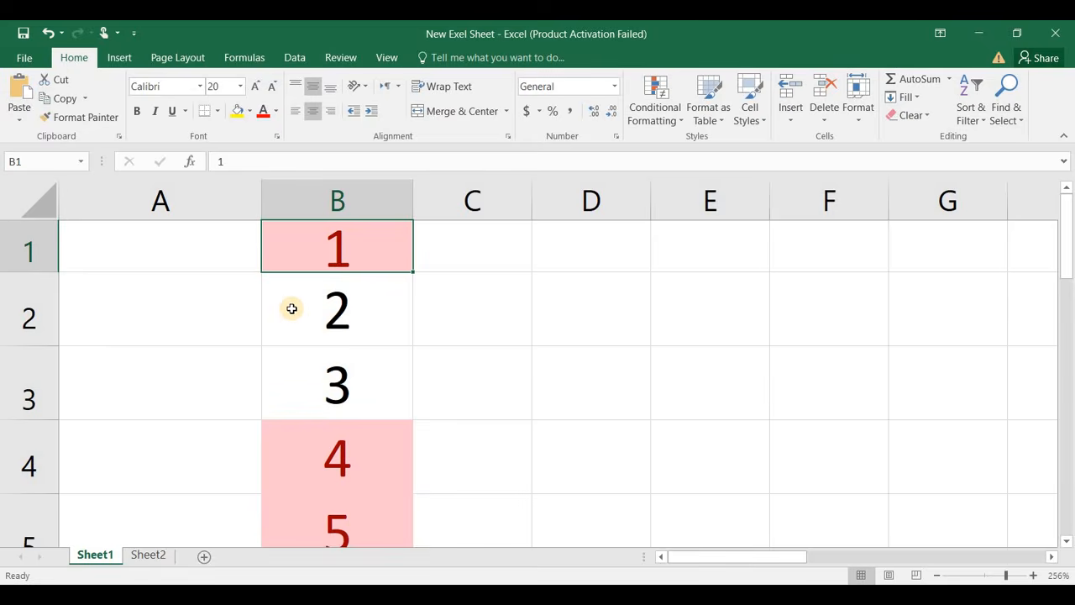
{"action": "key", "text": "ctrl+z"}
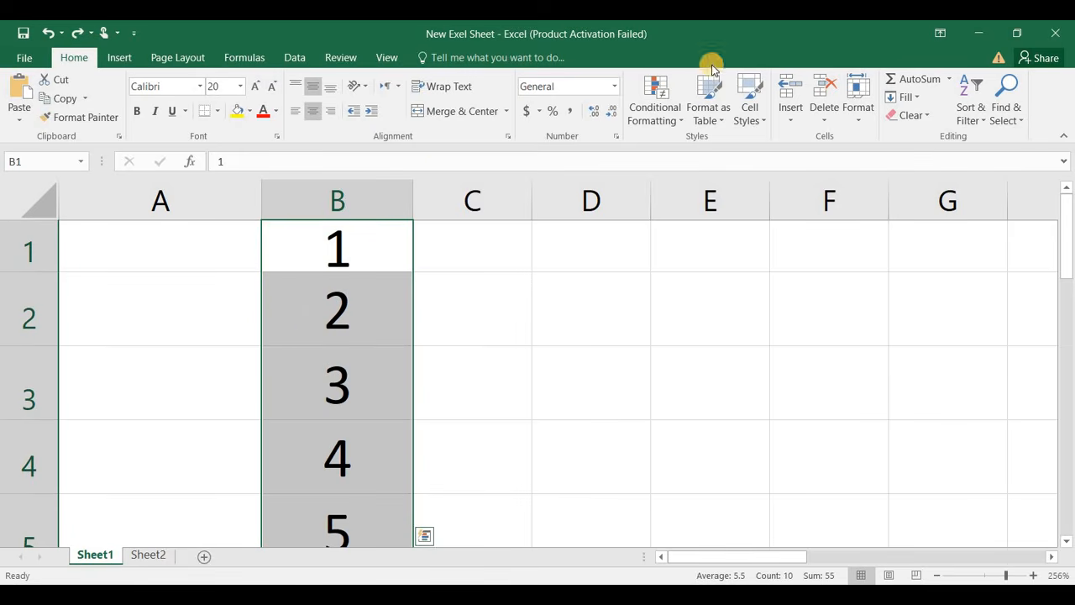
Highlight the values less than 2 in B1:B10 with Light Red Fill with Dark Red Text.
{"action": "left_click", "coordinate": [663, 121]}
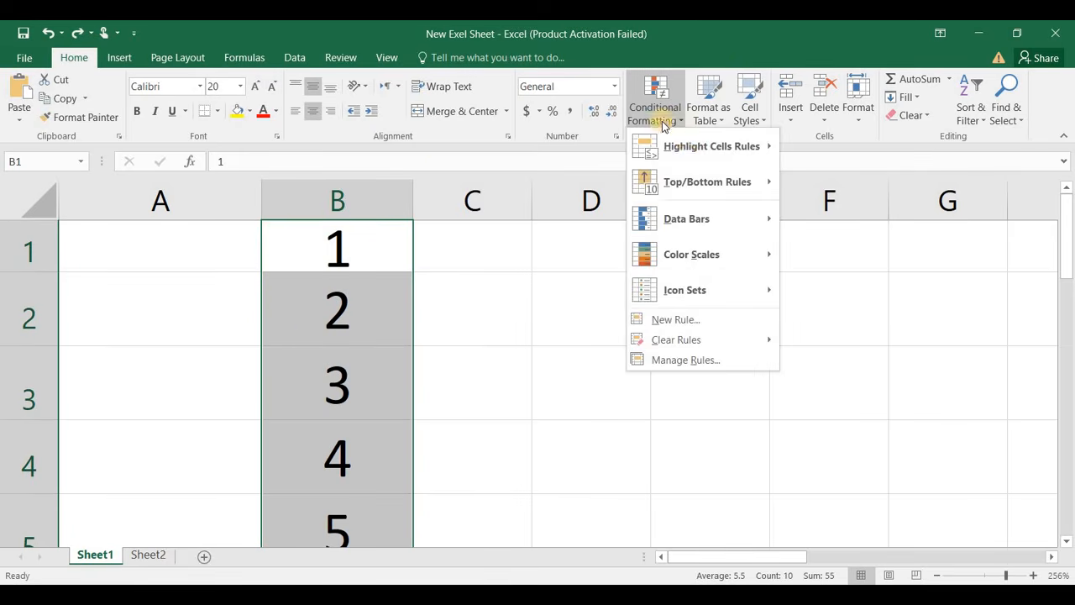
{"action": "mouse_move", "coordinate": [695, 148]}
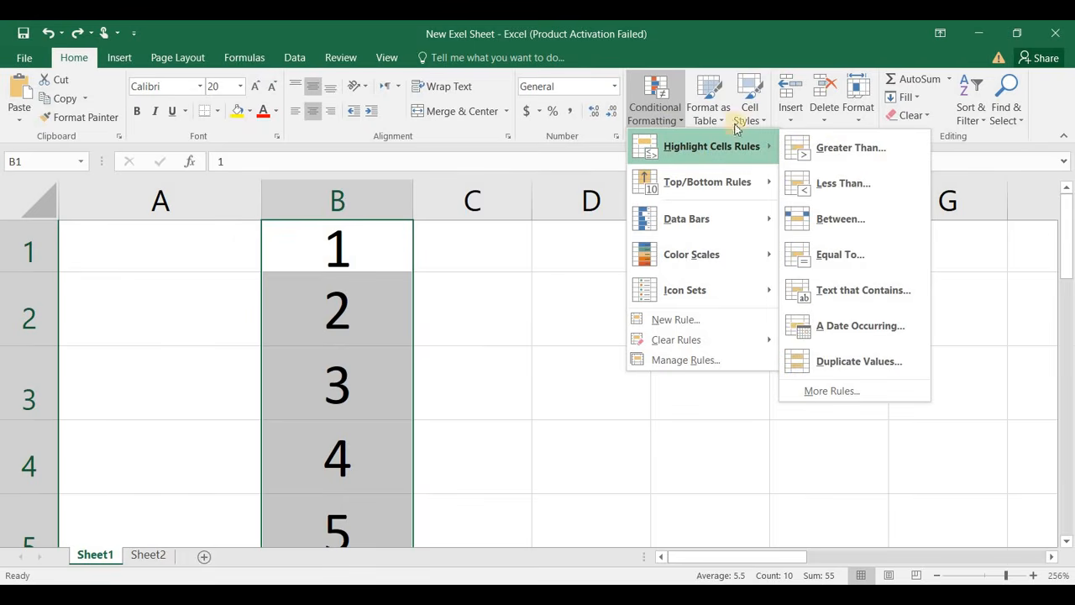
{"action": "left_click", "coordinate": [842, 183]}
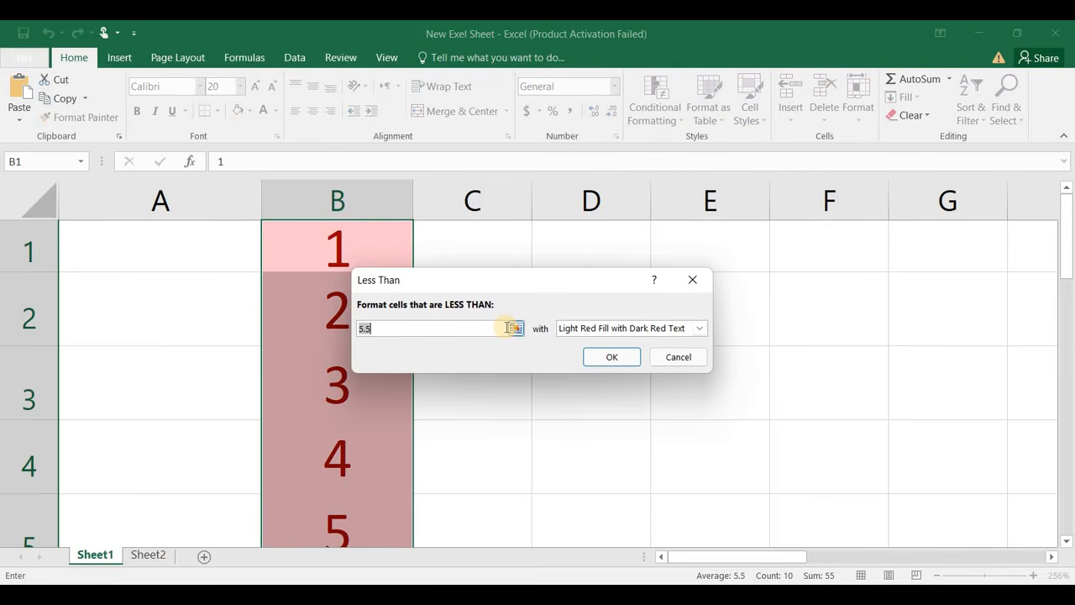
{"action": "key", "text": "BackSpace"}
{"action": "type", "text": "2"}
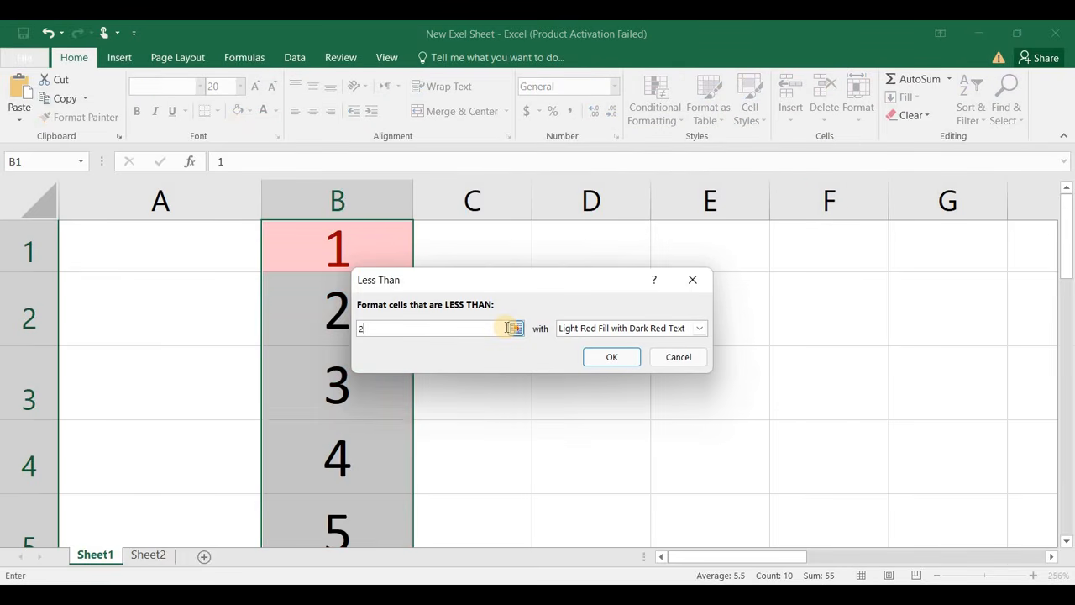
{"action": "left_click", "coordinate": [590, 357]}
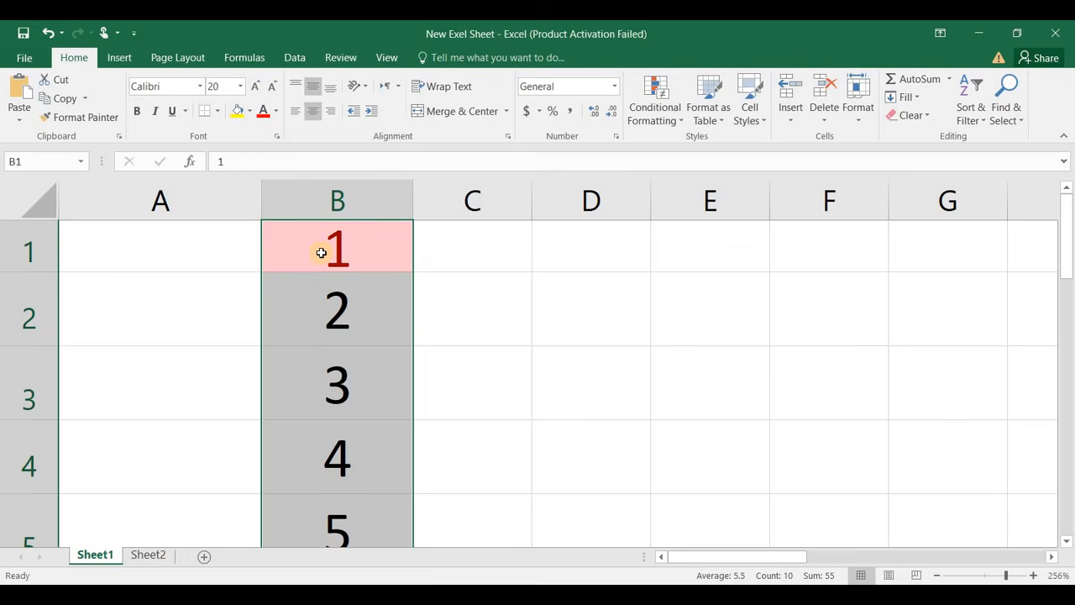
{"action": "left_click", "coordinate": [439, 238]}
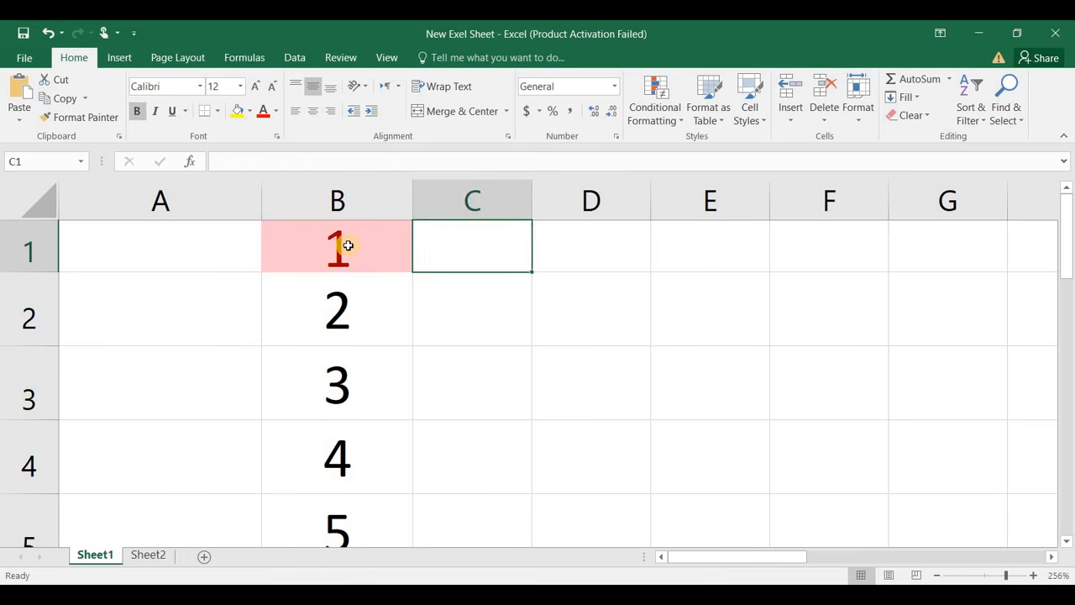
Add a Between highlight rule to B1:B10 that formats values between 3 and 8 with Red Text.
{"action": "left_click", "coordinate": [348, 246]}
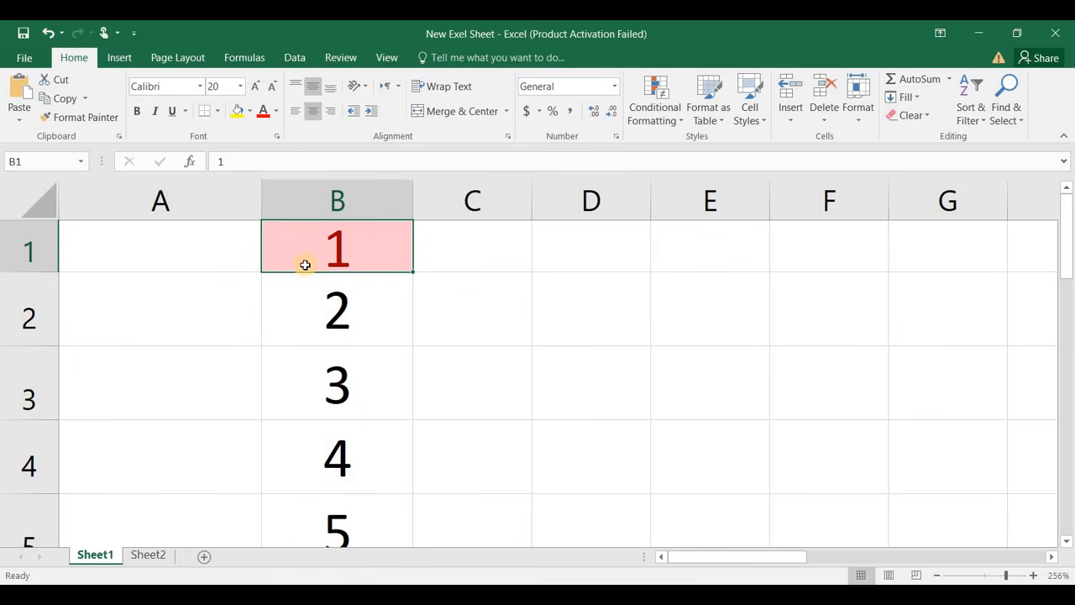
{"action": "key", "text": "ctrl+shift+Down"}
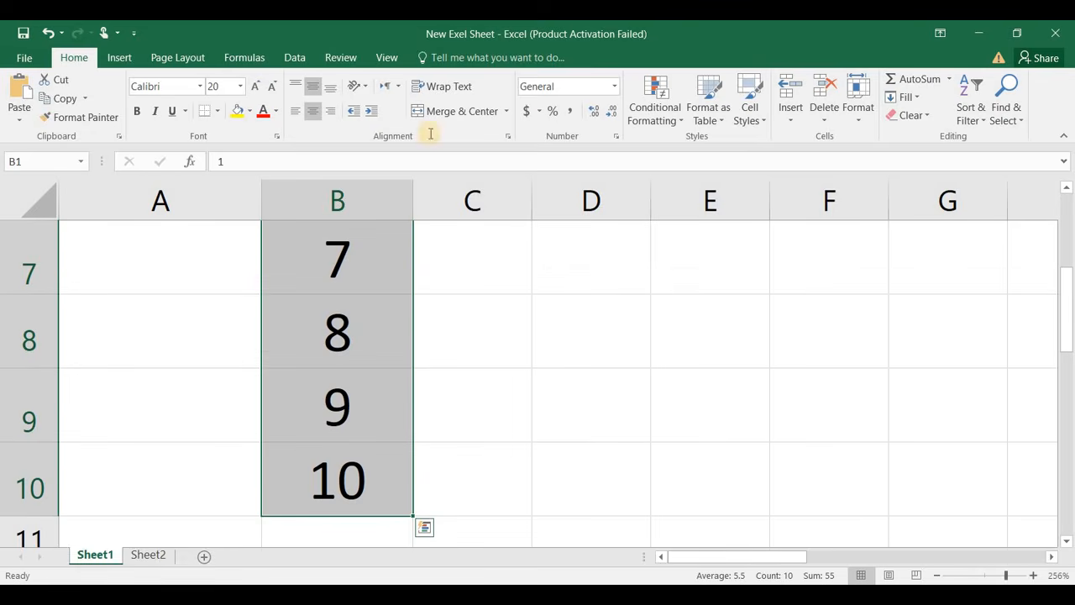
{"action": "left_click", "coordinate": [684, 122]}
{"action": "mouse_move", "coordinate": [687, 153]}
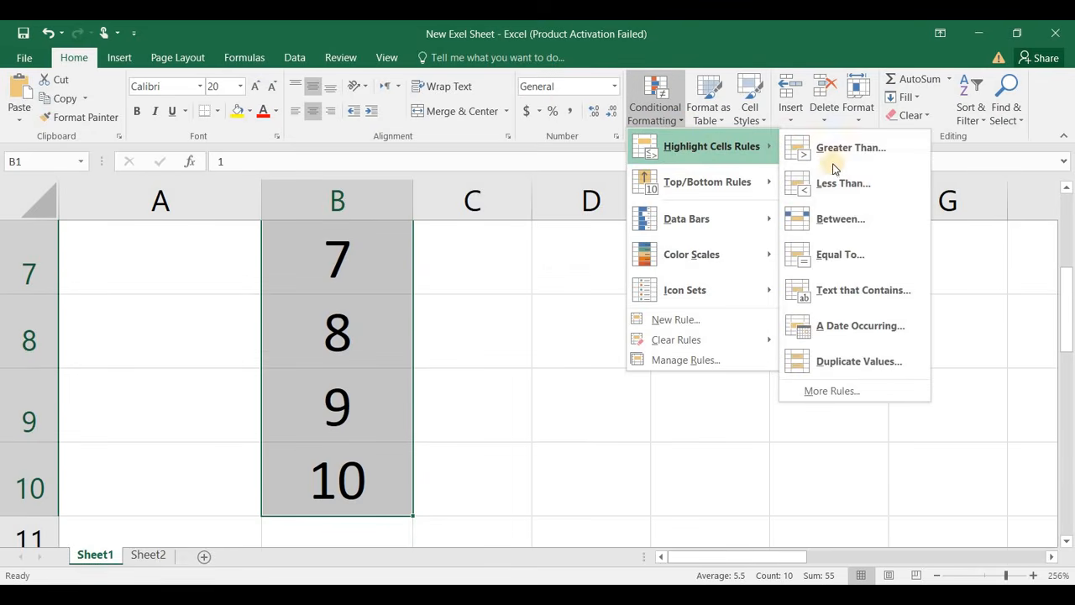
{"action": "left_click", "coordinate": [817, 222]}
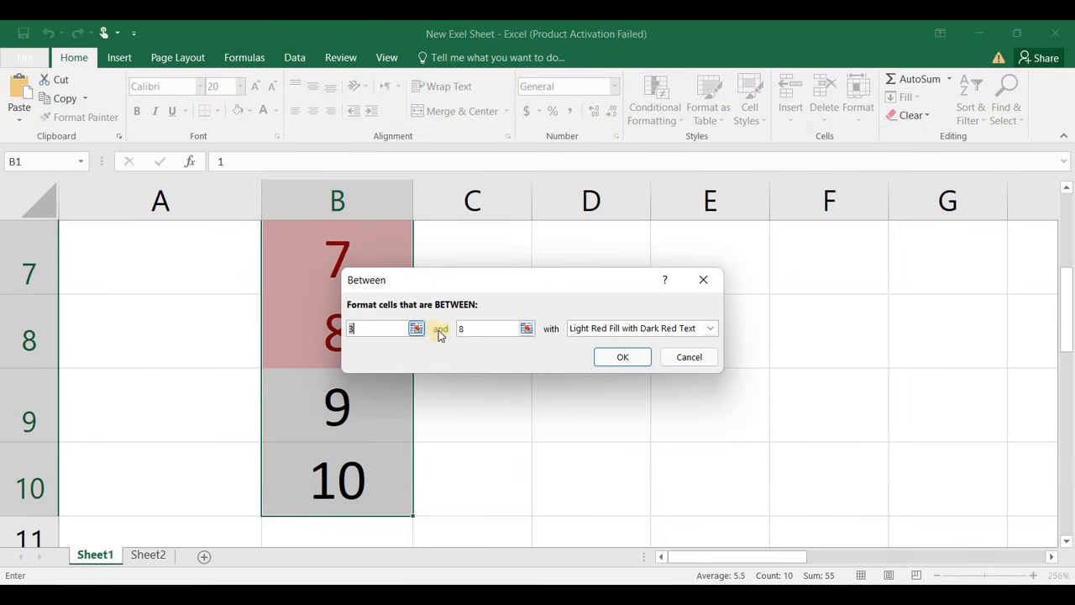
{"action": "left_click", "coordinate": [622, 357]}
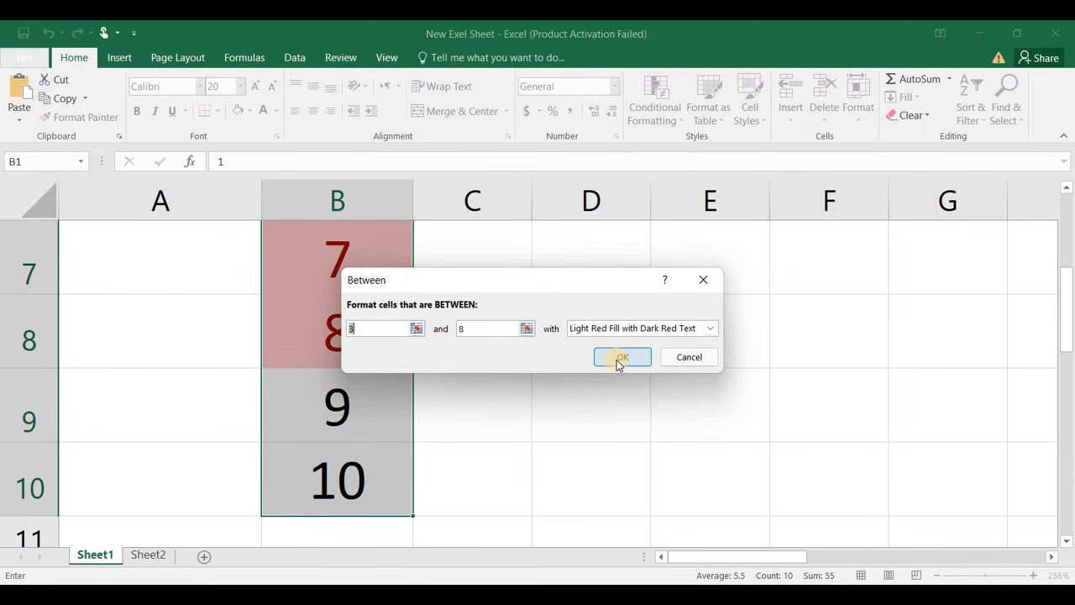
{"action": "left_click", "coordinate": [711, 329]}
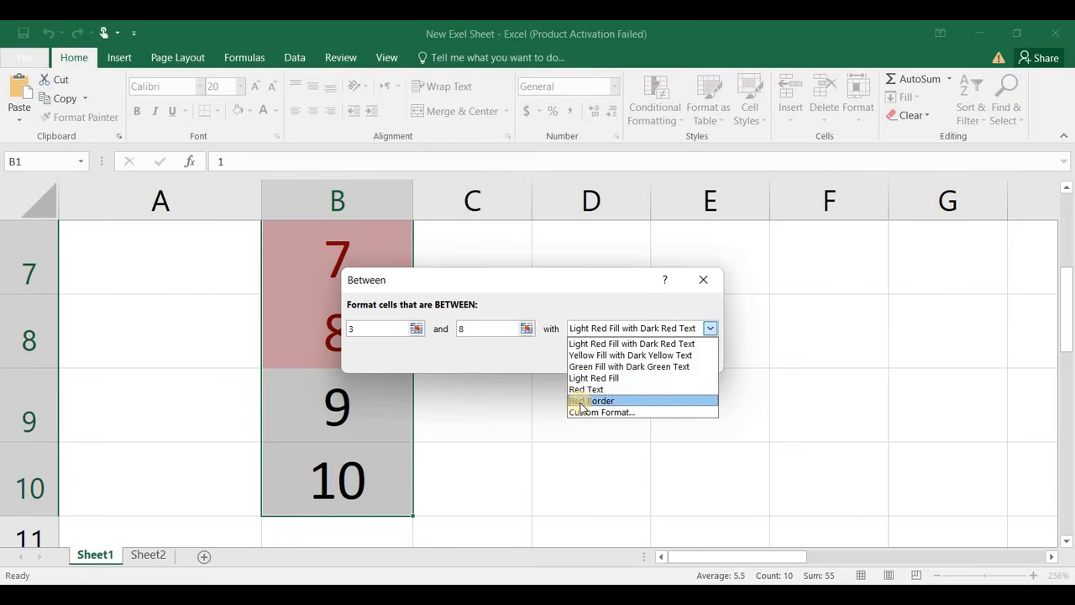
{"action": "left_click", "coordinate": [598, 390]}
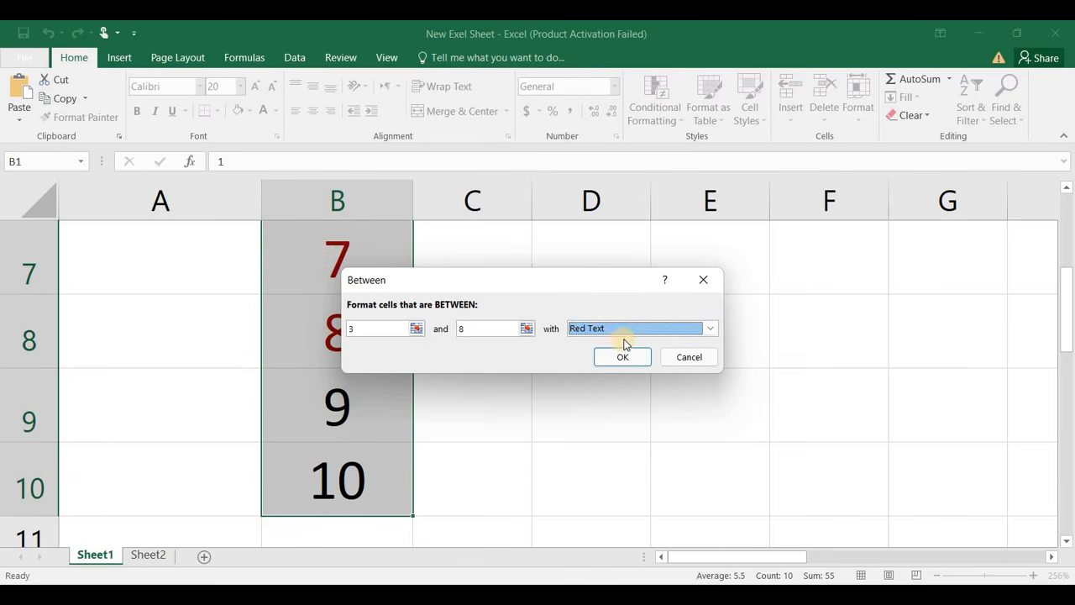
{"action": "left_click", "coordinate": [612, 359]}
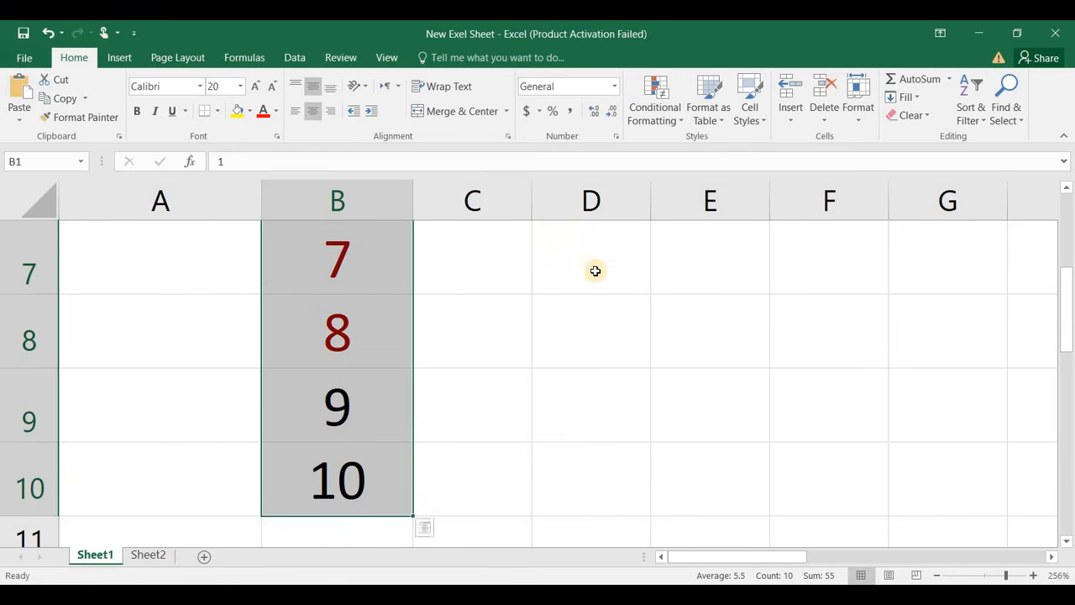
Go through the cells of column B down to B10 to examine the conditional formatting.
{"action": "key", "text": "Up"}
{"action": "key", "text": "Down"}
{"action": "key", "text": "Down"}
{"action": "key", "text": "Down"}
{"action": "key", "text": "Down"}
{"action": "key", "text": "Down"}
{"action": "key", "text": "Down"}
{"action": "key", "text": "Down"}
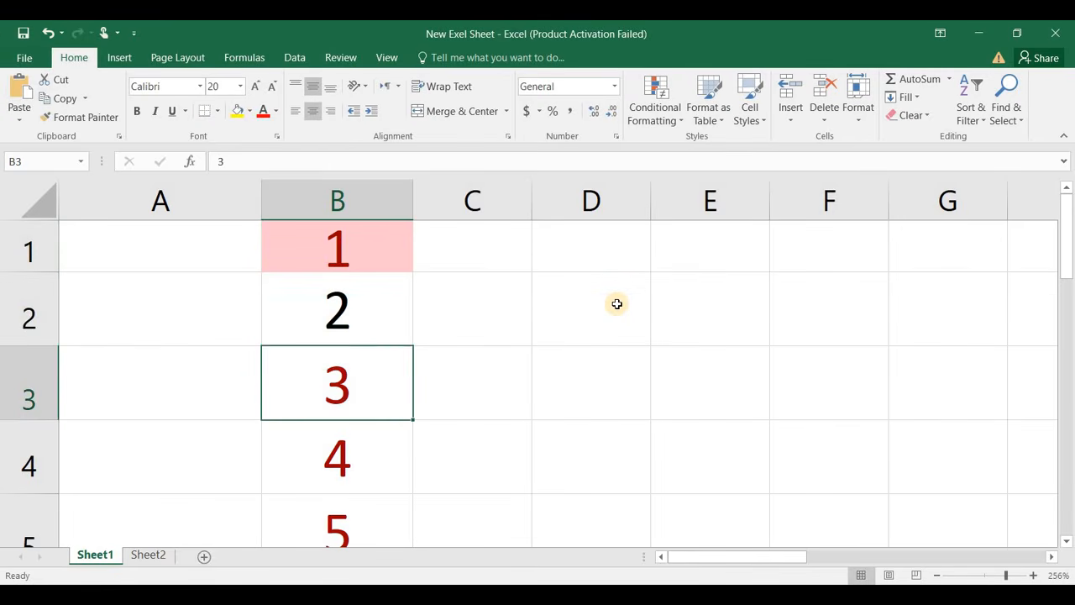
{"action": "key", "text": "Down"}
{"action": "key", "text": "Down"}
{"action": "key", "text": "Down"}
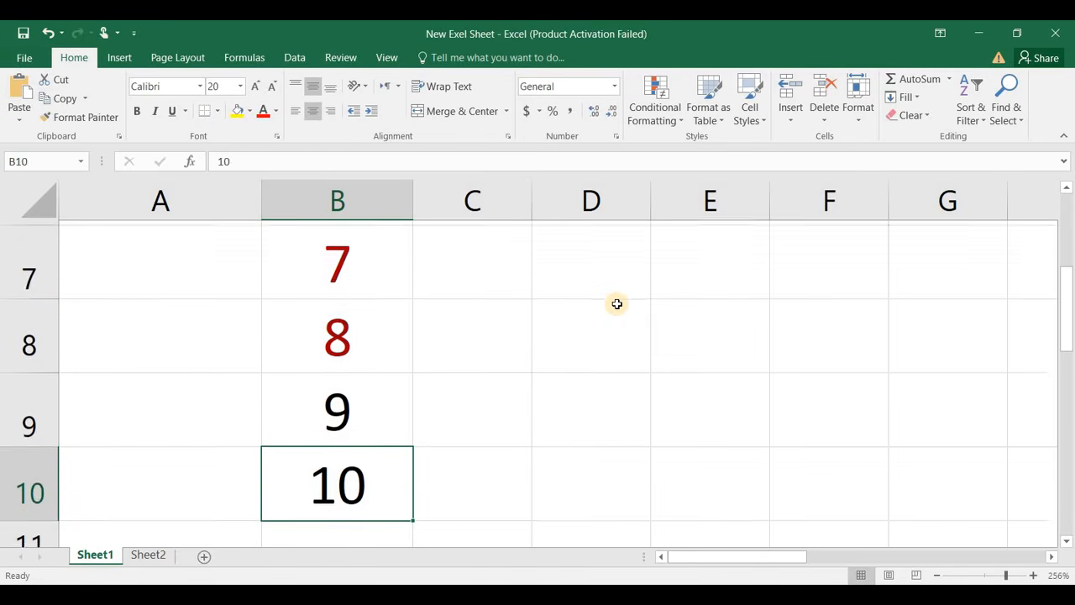
Undo the Between rule on B1:B10 and add an Equal To rule comparing with =$F$3, using Light Red Fill with Dark Red Text.
{"action": "key", "text": "ctrl+z"}
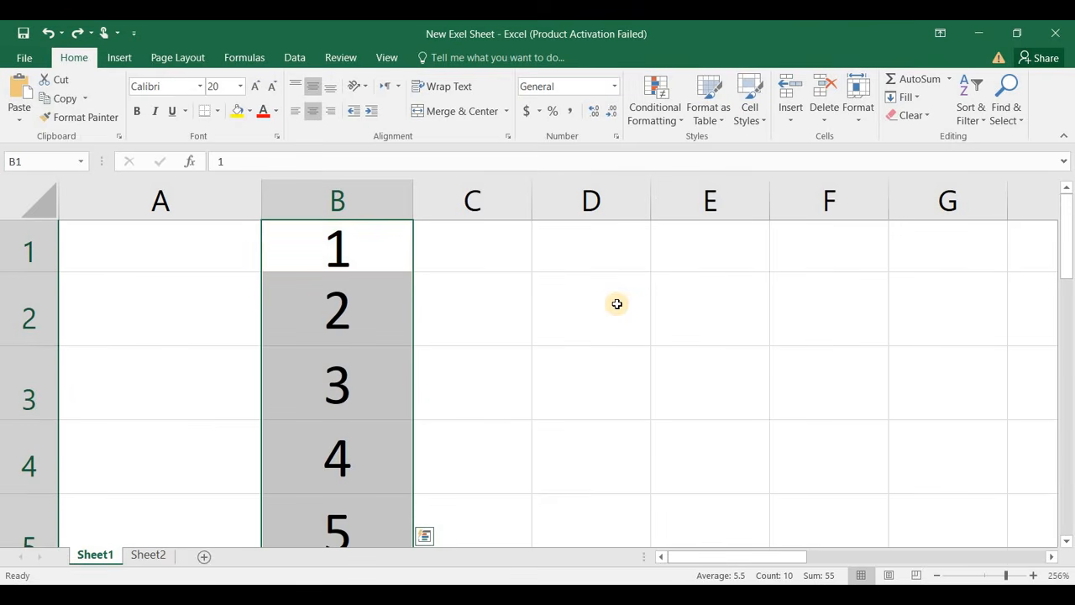
{"action": "left_click", "coordinate": [680, 113]}
{"action": "mouse_move", "coordinate": [697, 146]}
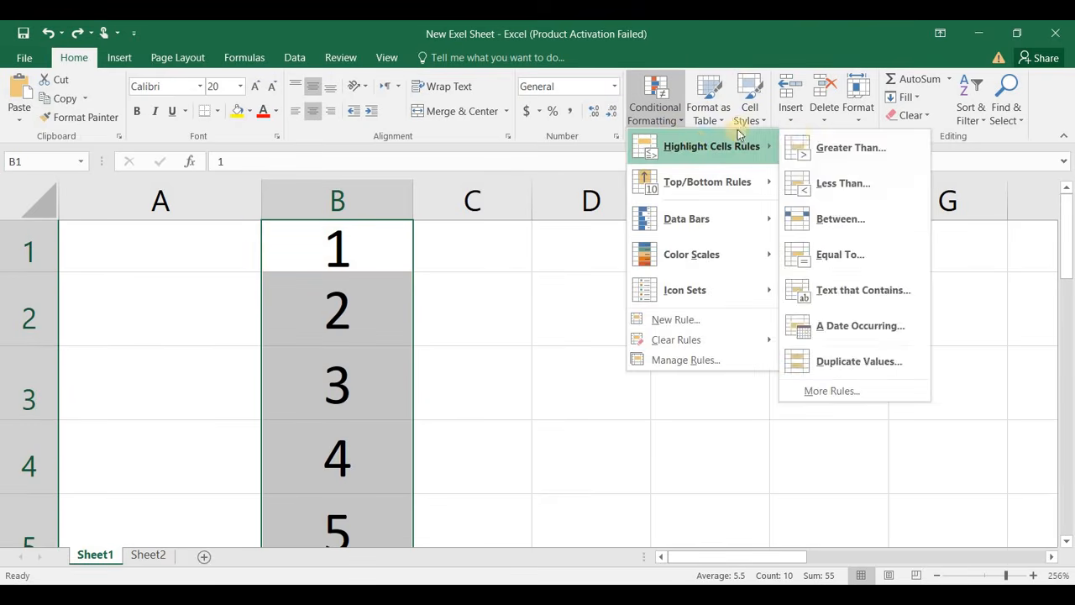
{"action": "left_click", "coordinate": [823, 259]}
{"action": "left_click", "coordinate": [823, 257]}
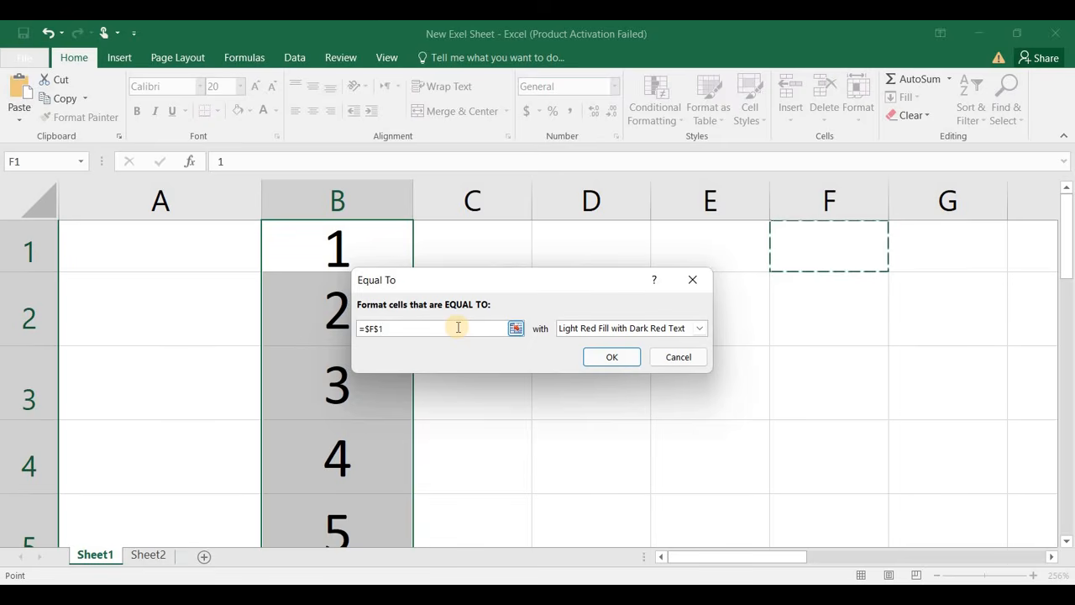
{"action": "key", "text": "BackSpace"}
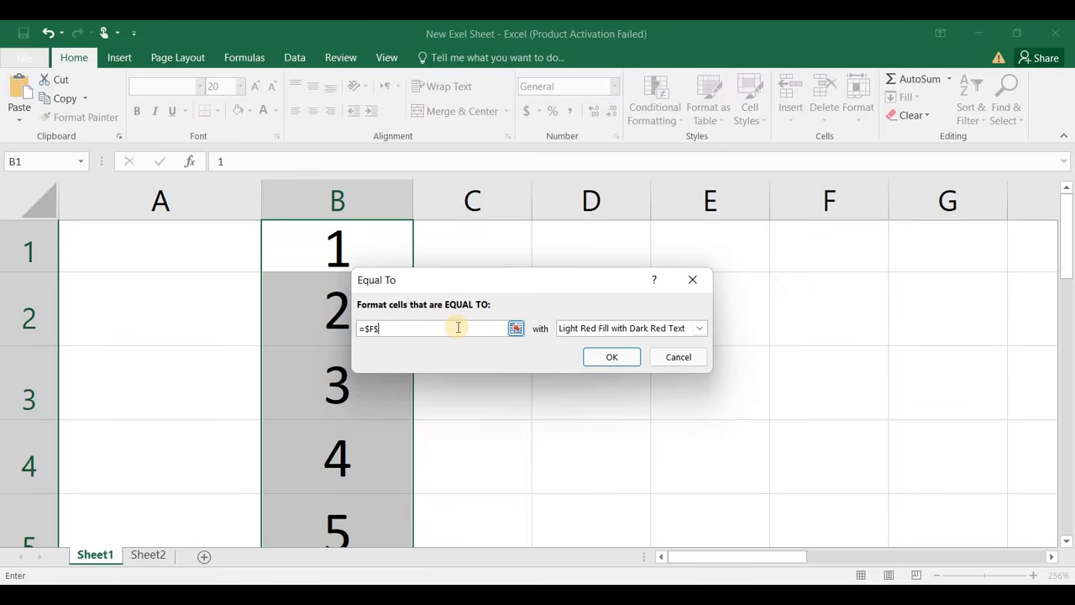
{"action": "type", "text": "3"}
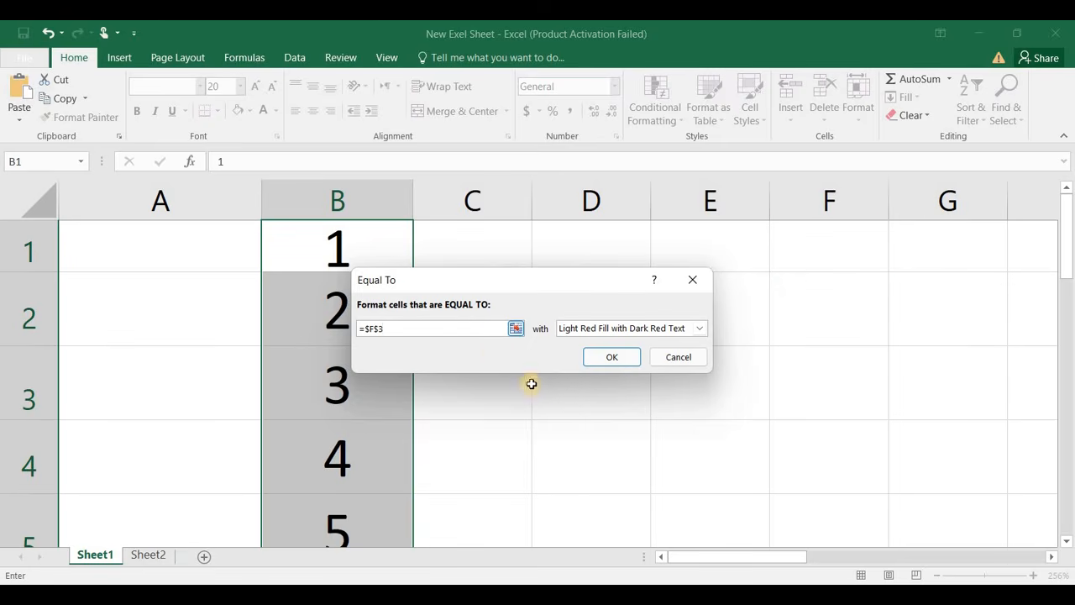
{"action": "left_click", "coordinate": [608, 355]}
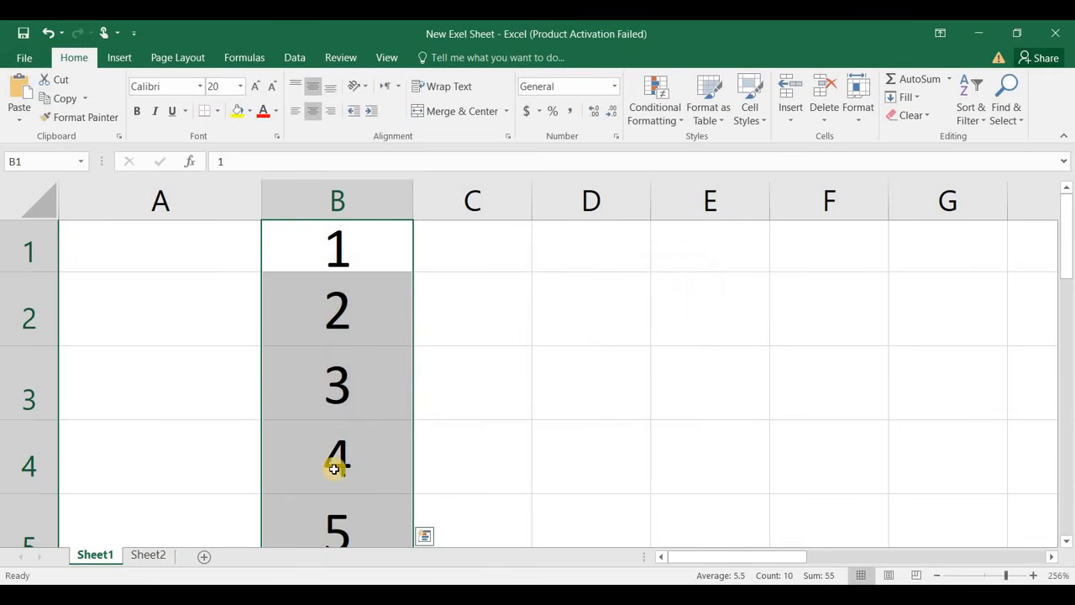
Check the cells of column B down past B10 for the Equal To formatting.
{"action": "left_click", "coordinate": [324, 464]}
{"action": "key", "text": "Down"}
{"action": "scroll", "coordinate": [324, 466], "scroll_direction": "down", "scroll_amount": 2}
{"action": "left_click", "coordinate": [323, 467]}
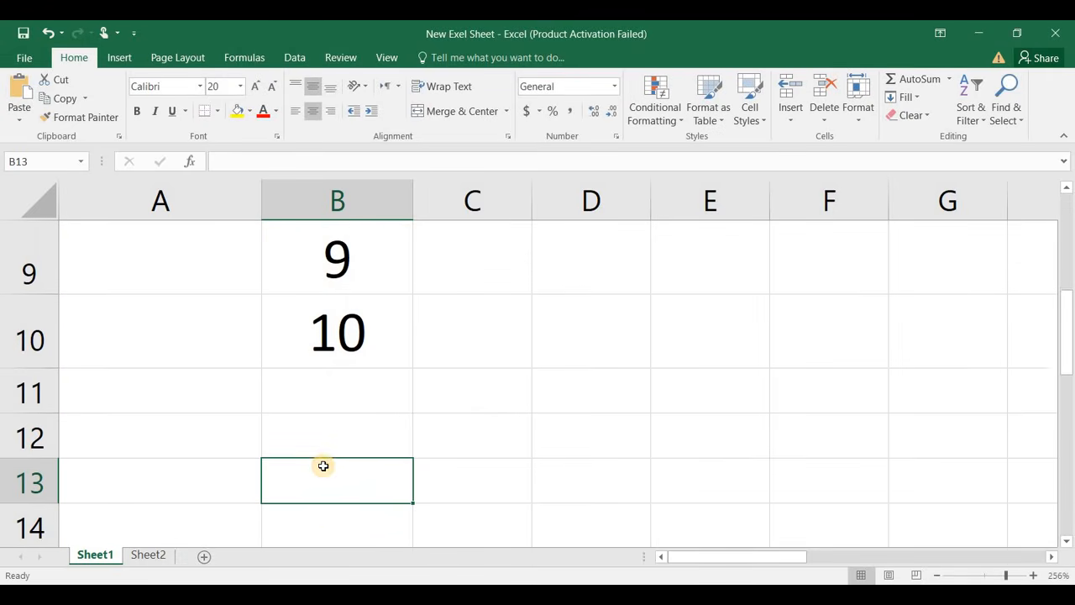
Add a Text That Contains rule to B1:B10 that formats cells containing 5 with Light Red Fill with Dark Red Text.
{"action": "left_click", "coordinate": [680, 121]}
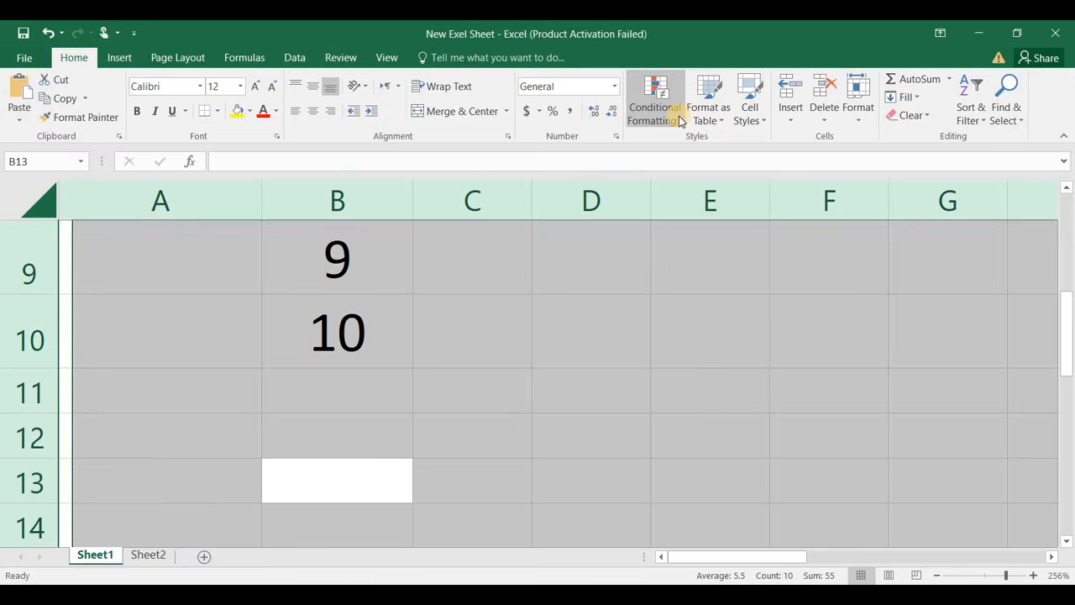
{"action": "left_click", "coordinate": [399, 305]}
{"action": "key", "text": "Up"}
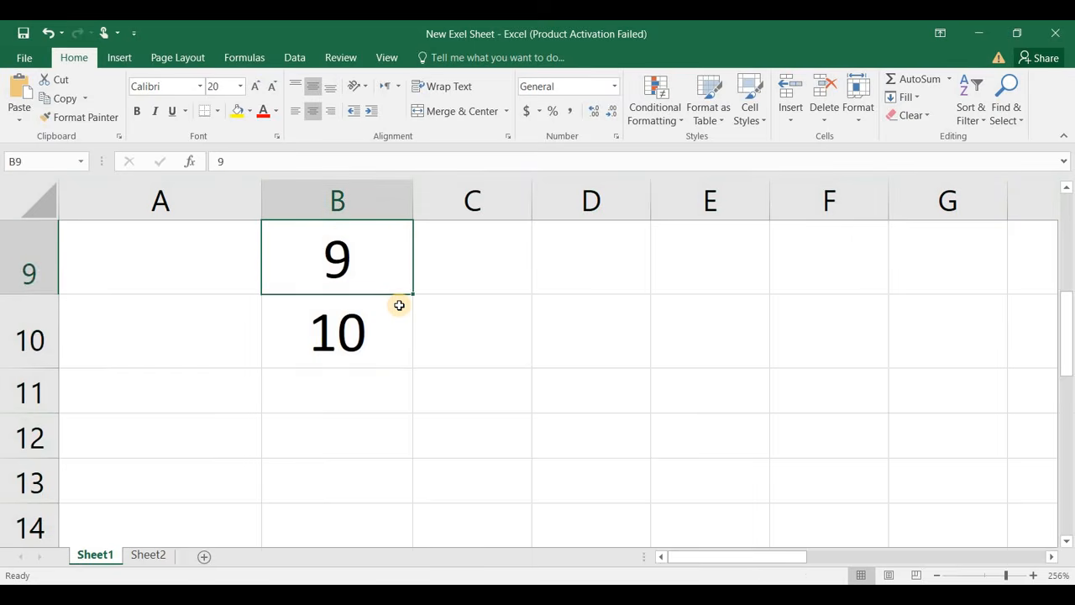
{"action": "key", "text": "ctrl+Up"}
{"action": "key", "text": "ctrl+shift+Down"}
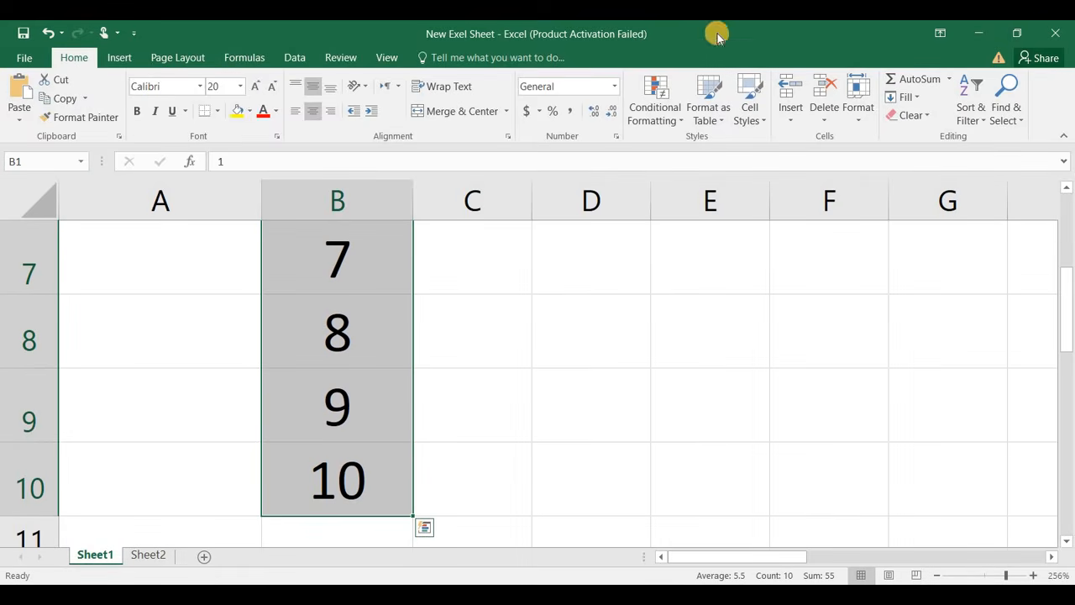
{"action": "left_click", "coordinate": [672, 119]}
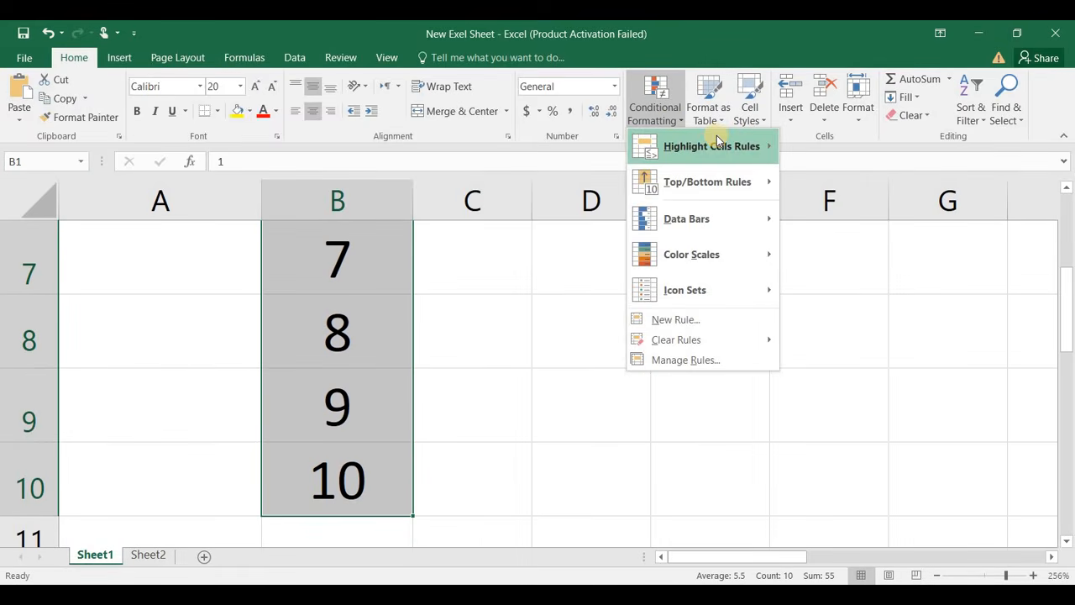
{"action": "mouse_move", "coordinate": [722, 147]}
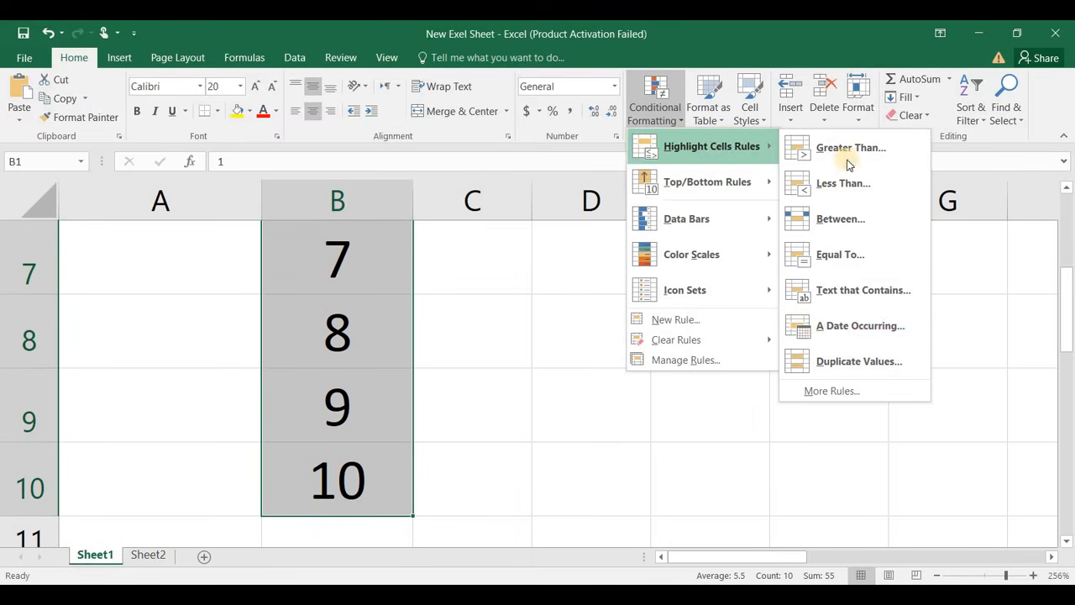
{"action": "left_click", "coordinate": [840, 302]}
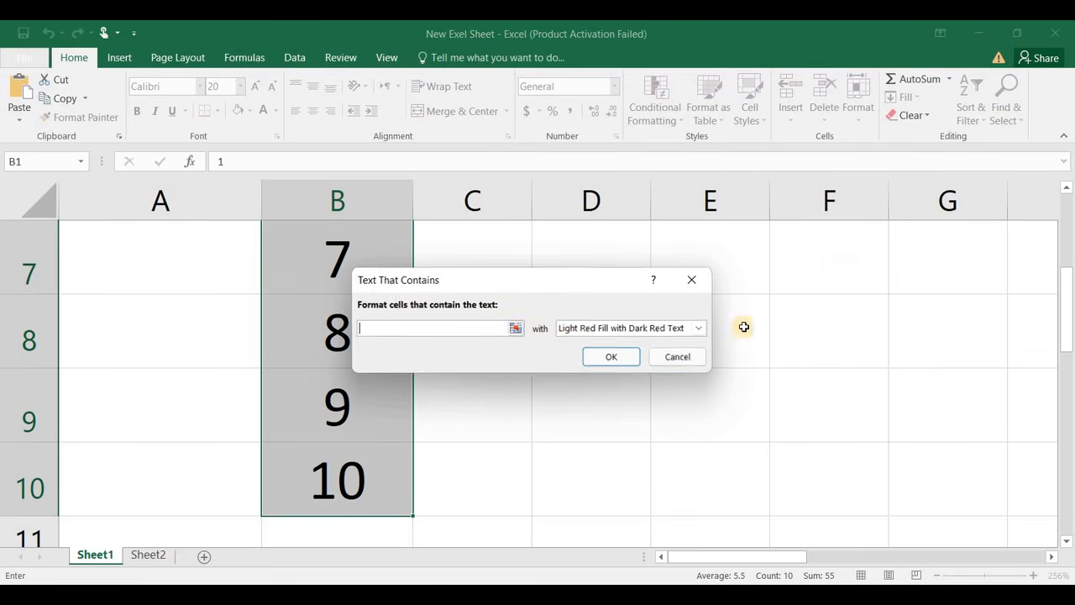
{"action": "left_click", "coordinate": [624, 364]}
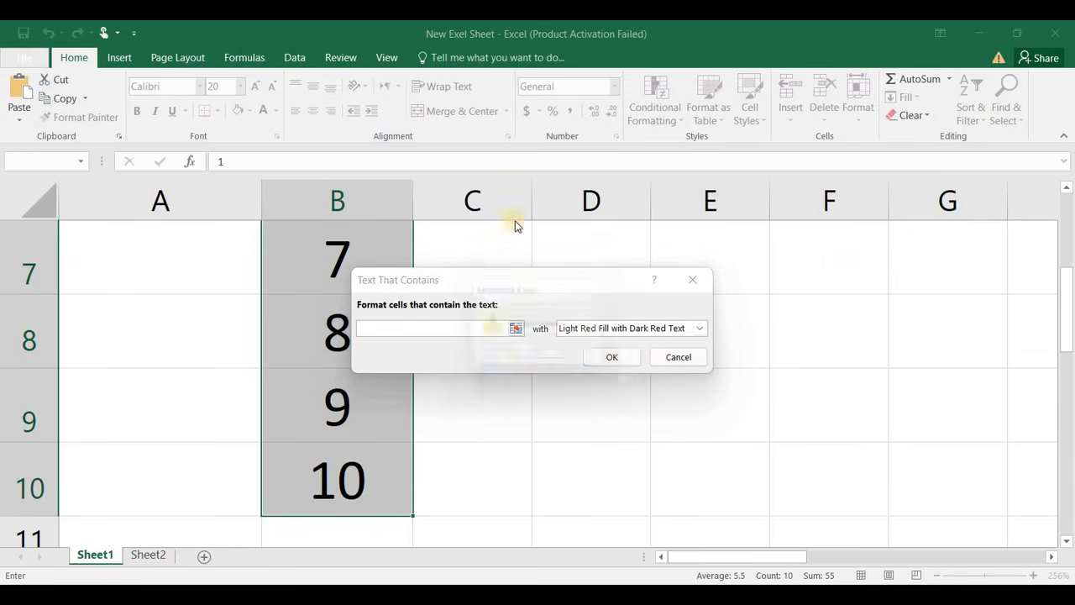
{"action": "left_click", "coordinate": [537, 356]}
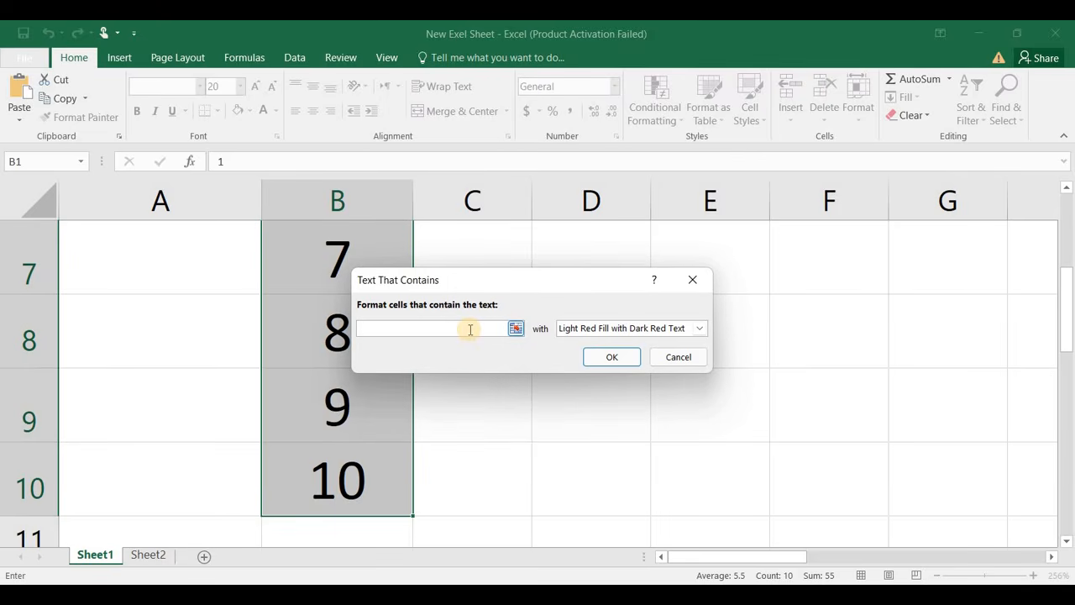
{"action": "key", "text": "Return"}
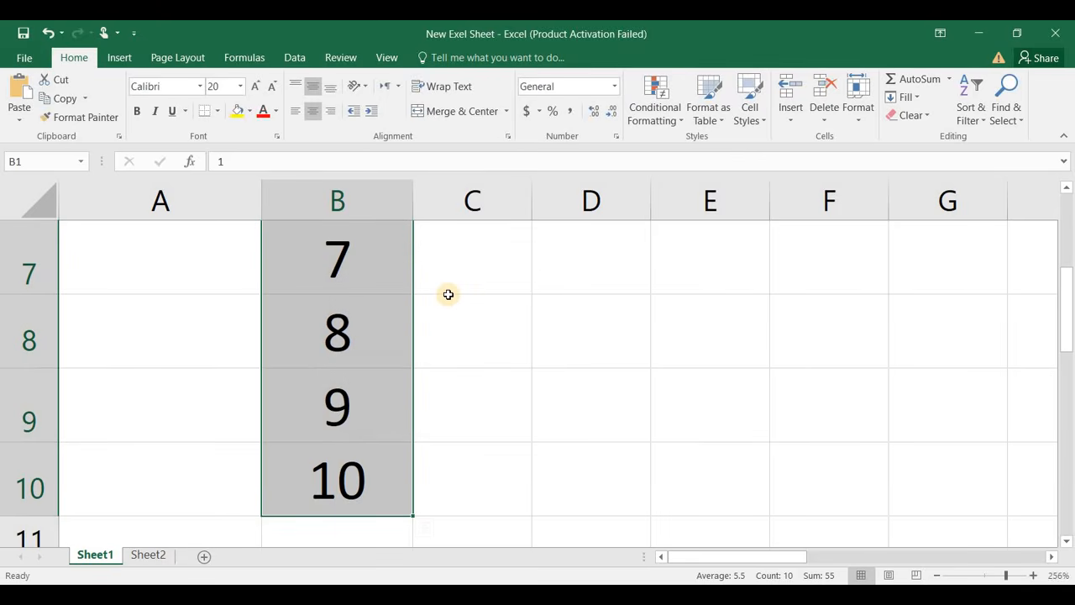
Go through column B from the first cell to B6 and back to B5 to examine the text rule's highlighting.
{"action": "scroll", "coordinate": [448, 295], "scroll_direction": "up", "scroll_amount": 2}
{"action": "key", "text": "Down"}
{"action": "key", "text": "Down"}
{"action": "key", "text": "Down"}
{"action": "key", "text": "Down"}
{"action": "key", "text": "Down"}
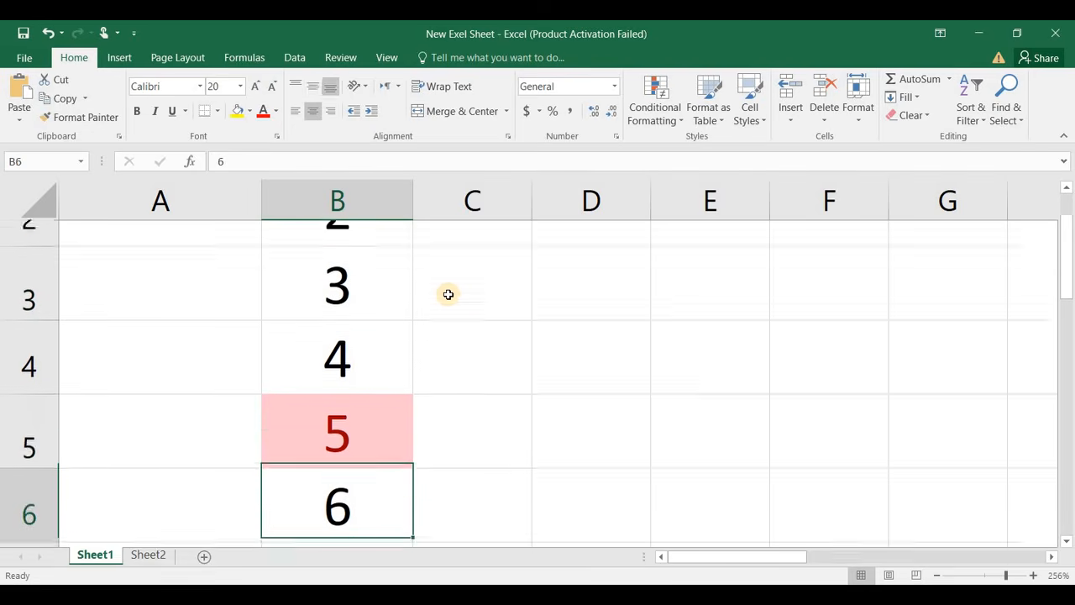
{"action": "key", "text": "Up"}
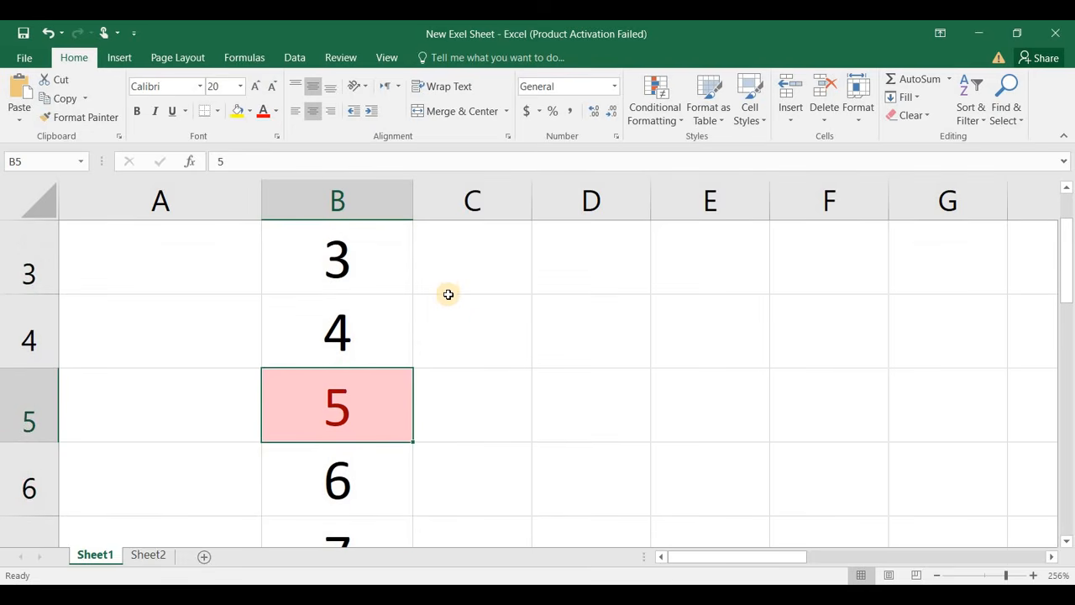
Apply a Top 10% rule to cell B5 with Light Red Fill with Dark Red Text.
{"action": "left_click", "coordinate": [682, 123]}
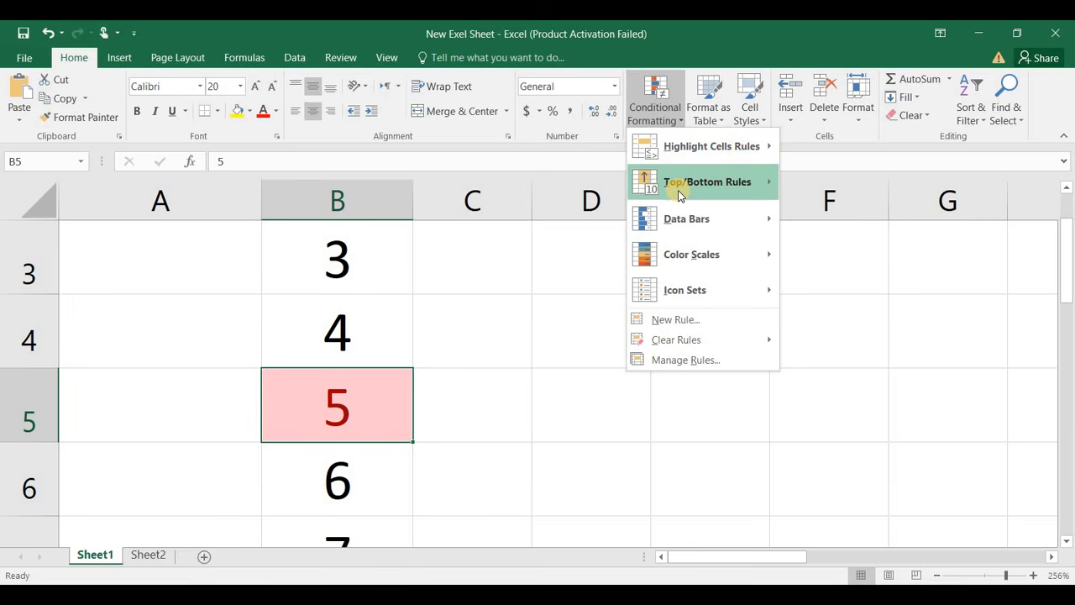
{"action": "mouse_move", "coordinate": [680, 194]}
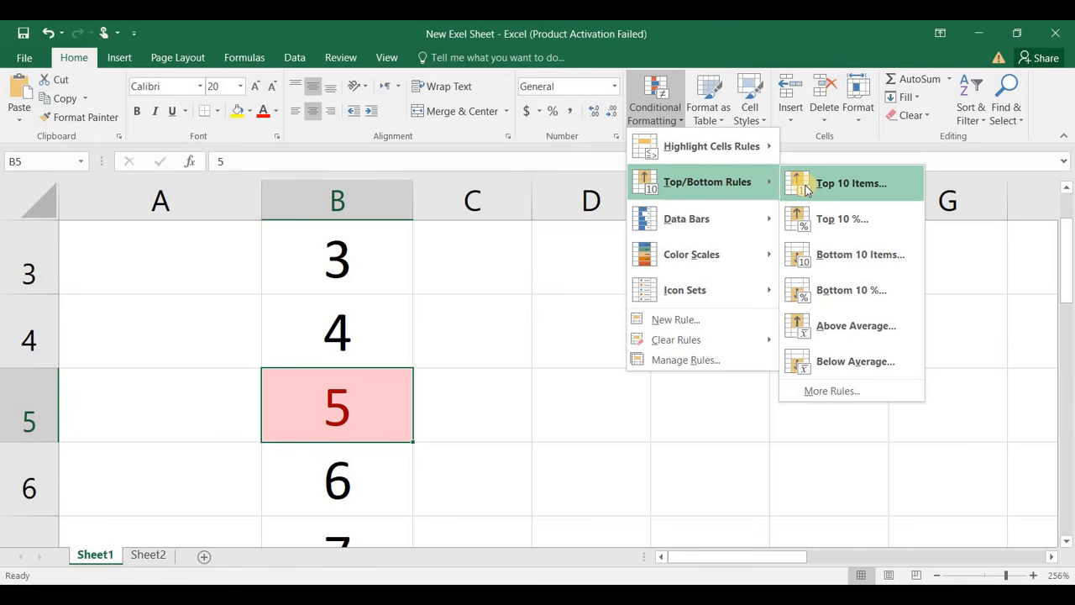
{"action": "left_click", "coordinate": [846, 221]}
{"action": "left_click", "coordinate": [555, 340]}
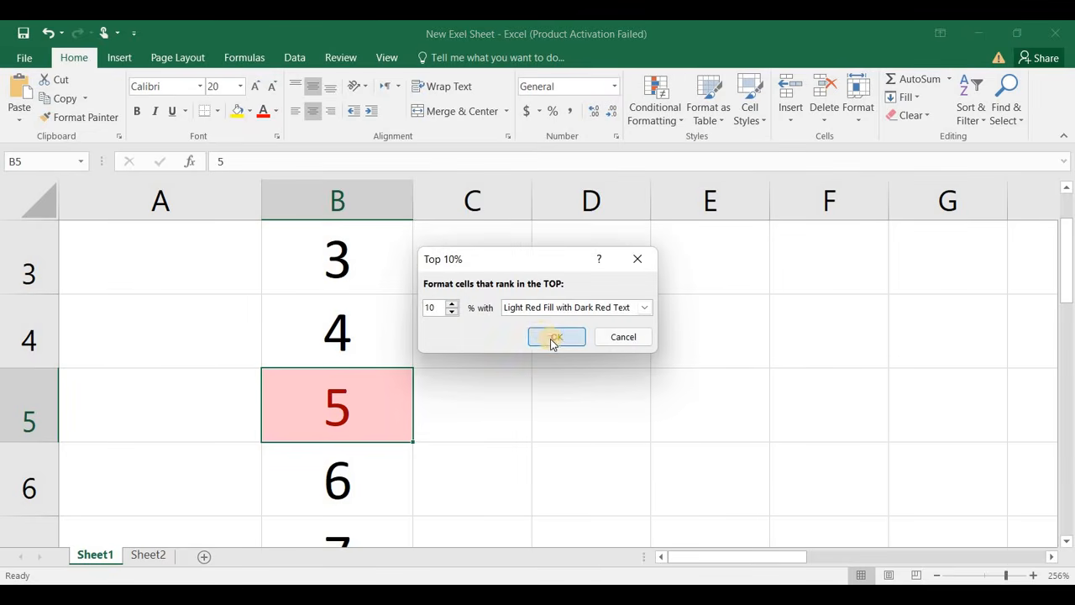
Go through the cells of column B up to B1 and down to B9 to examine the effect of the Top 10% rule.
{"action": "key", "text": "Down"}
{"action": "key", "text": "Down"}
{"action": "key", "text": "Down"}
{"action": "key", "text": "Down"}
{"action": "key", "text": "Down"}
{"action": "key", "text": "Down"}
{"action": "key", "text": "Down"}
{"action": "key", "text": "Down"}
{"action": "key", "text": "Down"}
{"action": "key", "text": "Down"}
{"action": "key", "text": "Down"}
{"action": "key", "text": "Down"}
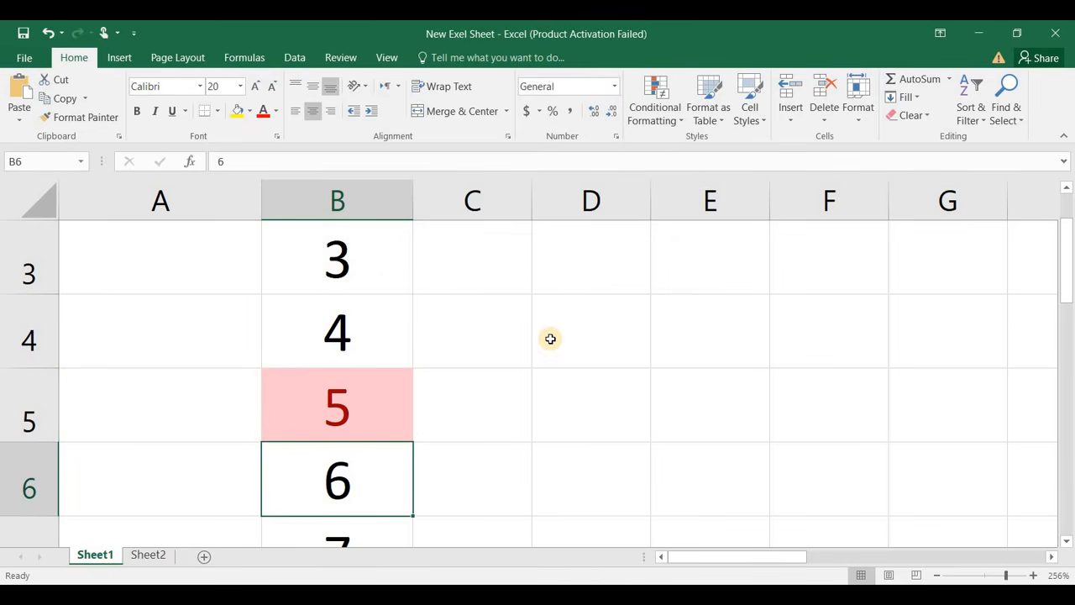
{"action": "key", "text": "Up"}
{"action": "key", "text": "Up"}
{"action": "key", "text": "Up"}
{"action": "key", "text": "Up"}
{"action": "key", "text": "Up"}
{"action": "key", "text": "Up"}
{"action": "key", "text": "Up"}
{"action": "key", "text": "Up"}
{"action": "key", "text": "Up"}
{"action": "key", "text": "Up"}
{"action": "key", "text": "Up"}
{"action": "key", "text": "Up"}
{"action": "key", "text": "Up"}
{"action": "key", "text": "Up"}
{"action": "key", "text": "Up"}
{"action": "key", "text": "Up"}
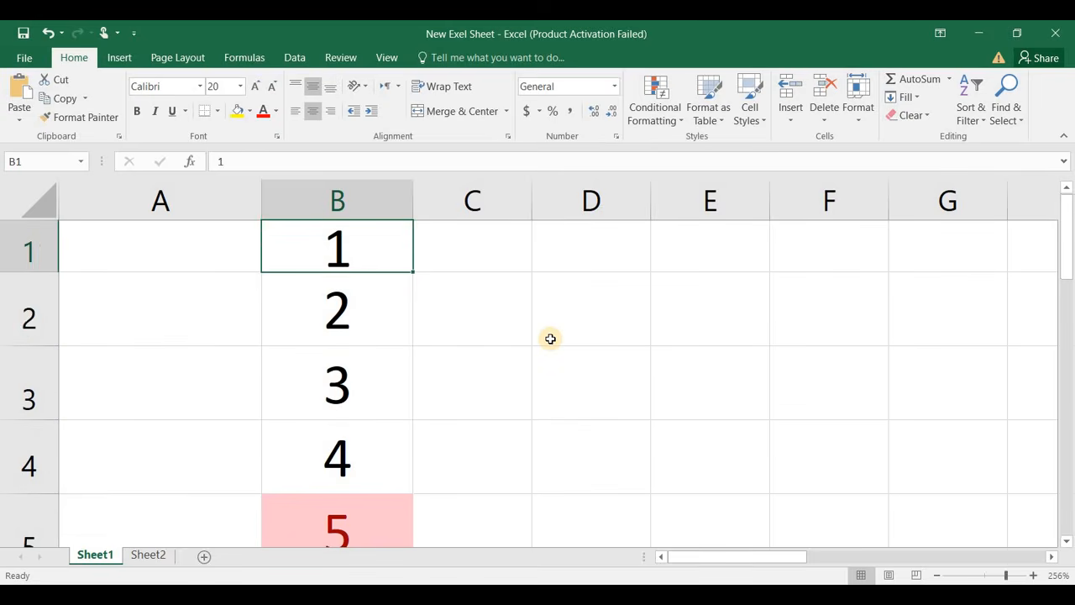
{"action": "key", "text": "Down"}
{"action": "key", "text": "Down"}
{"action": "key", "text": "Down"}
{"action": "key", "text": "Down"}
{"action": "key", "text": "Down"}
{"action": "key", "text": "Down"}
{"action": "key", "text": "Down"}
{"action": "key", "text": "Down"}
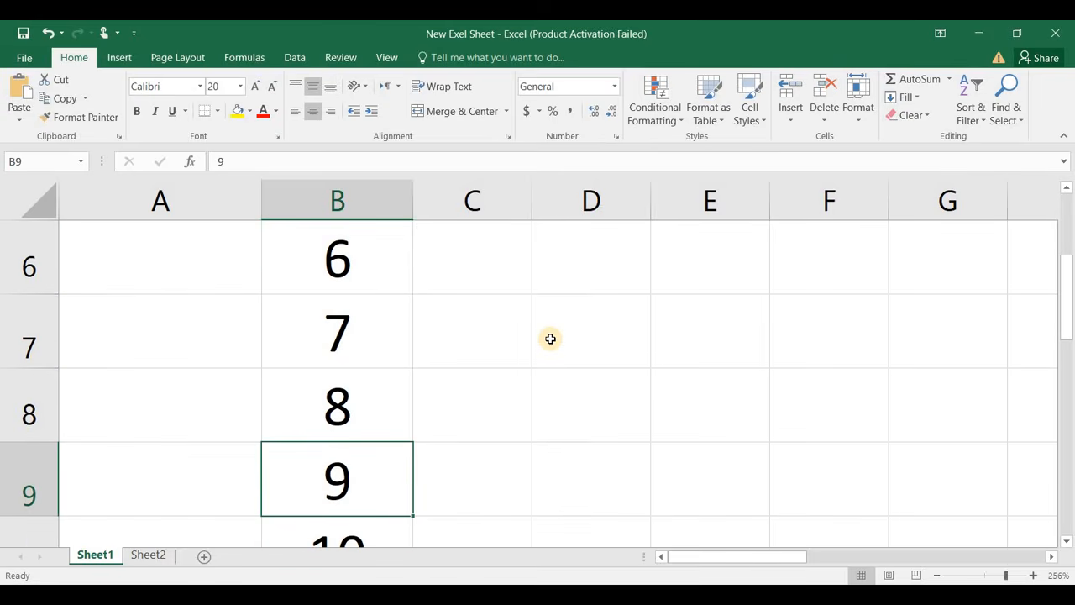
Return to cell B1 and undo the Top 10% rule and the Text That Contains rule.
{"action": "key", "text": "Up"}
{"action": "key", "text": "Up"}
{"action": "key", "text": "Up"}
{"action": "key", "text": "Up"}
{"action": "key", "text": "Up"}
{"action": "key", "text": "Up"}
{"action": "key", "text": "Up"}
{"action": "key", "text": "Up"}
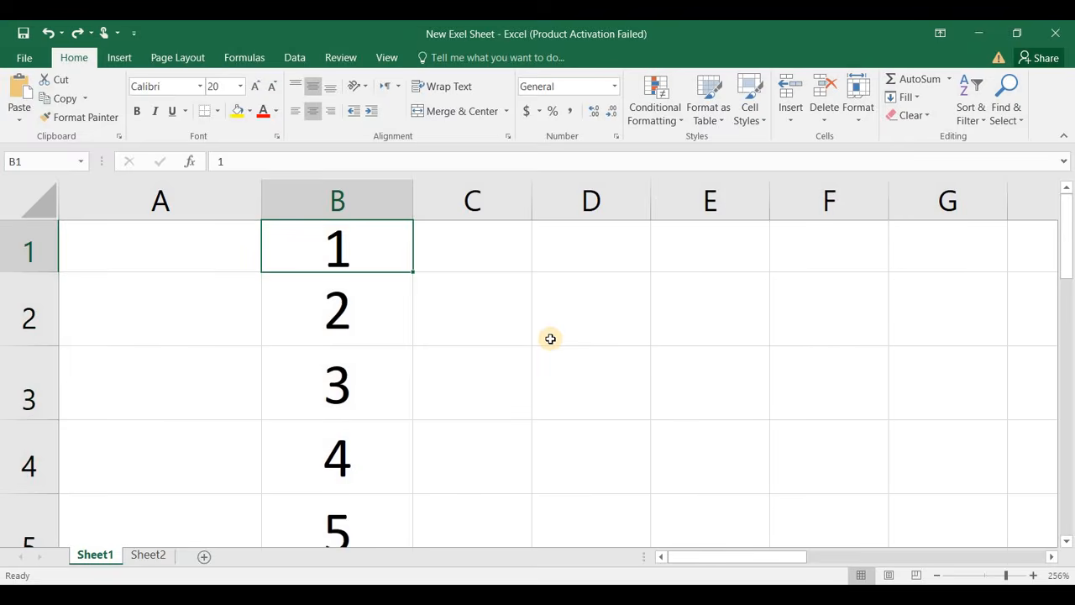
Check column B for remaining highlighting by going down past the last number and back up to B1.
{"action": "key", "text": "Down"}
{"action": "key", "text": "Down"}
{"action": "key", "text": "Down"}
{"action": "key", "text": "Down"}
{"action": "key", "text": "Down"}
{"action": "key", "text": "Down"}
{"action": "key", "text": "Down"}
{"action": "key", "text": "Down"}
{"action": "key", "text": "Down"}
{"action": "key", "text": "Down"}
{"action": "key", "text": "Down"}
{"action": "key", "text": "Down"}
{"action": "key", "text": "Down"}
{"action": "key", "text": "Down"}
{"action": "key", "text": "Down"}
{"action": "key", "text": "Up"}
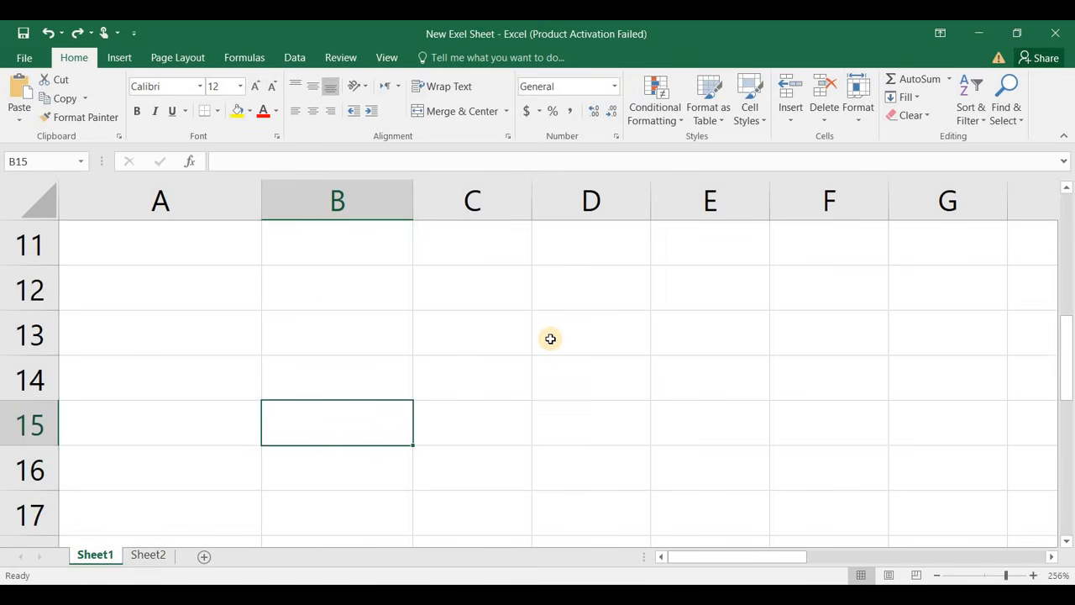
{"action": "key", "text": "Up"}
{"action": "key", "text": "Up"}
{"action": "key", "text": "Up"}
{"action": "key", "text": "Up"}
{"action": "key", "text": "Up"}
{"action": "key", "text": "Up"}
{"action": "key", "text": "Up"}
{"action": "key", "text": "Up"}
{"action": "key", "text": "Up"}
{"action": "key", "text": "Up"}
{"action": "key", "text": "Up"}
{"action": "key", "text": "Up"}
{"action": "key", "text": "Up"}
{"action": "key", "text": "Up"}
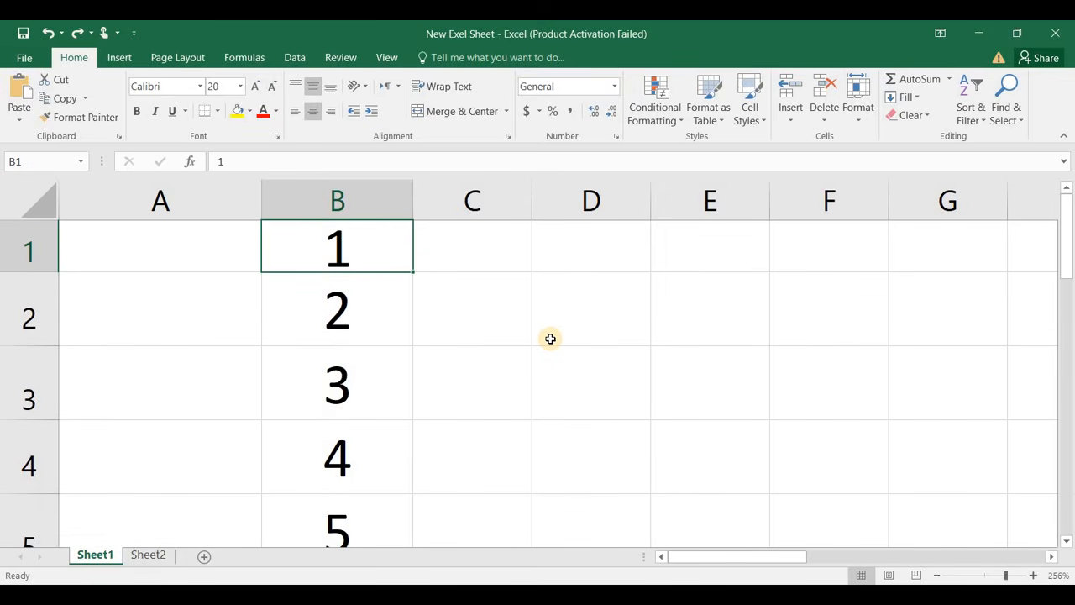
Add a Top 10 Items rule to B1:B10 that formats the top 3 values with Yellow Fill with Dark Yellow Text.
{"action": "key", "text": "ctrl+shift+Down"}
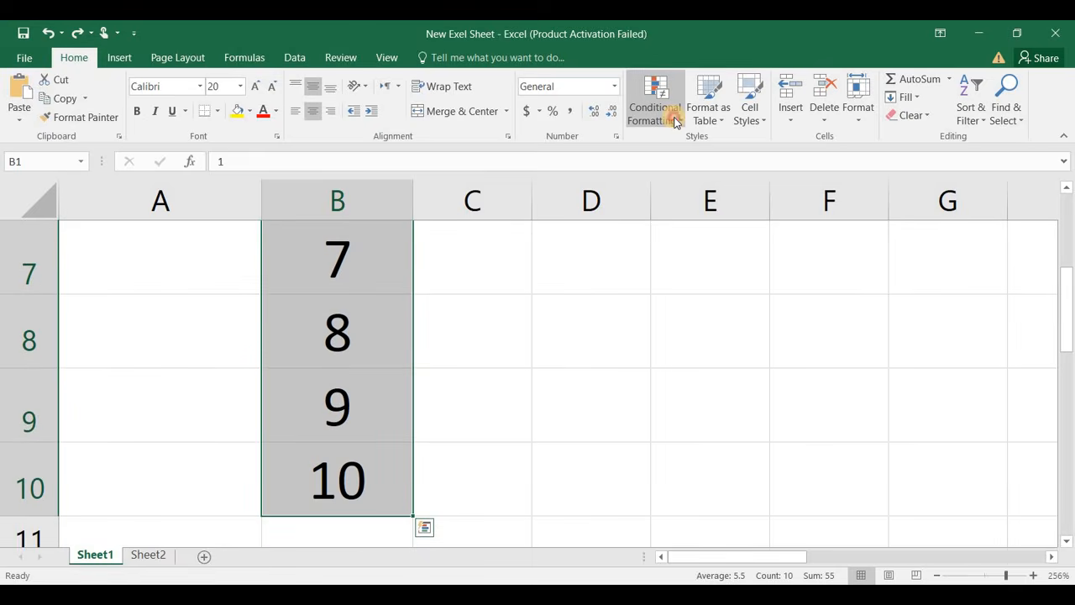
{"action": "left_click", "coordinate": [677, 122]}
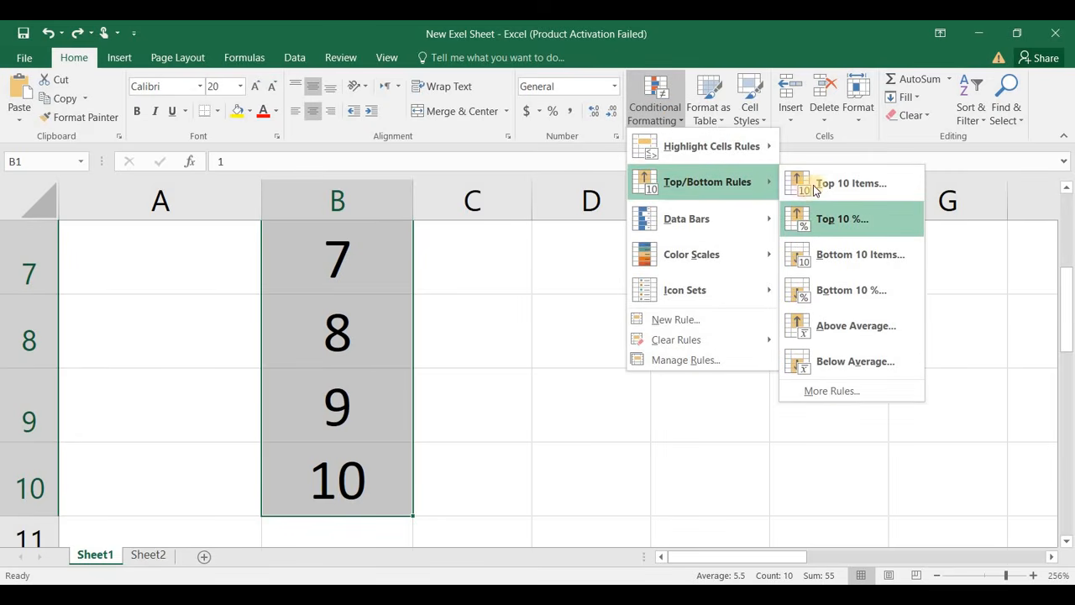
{"action": "left_click", "coordinate": [819, 190]}
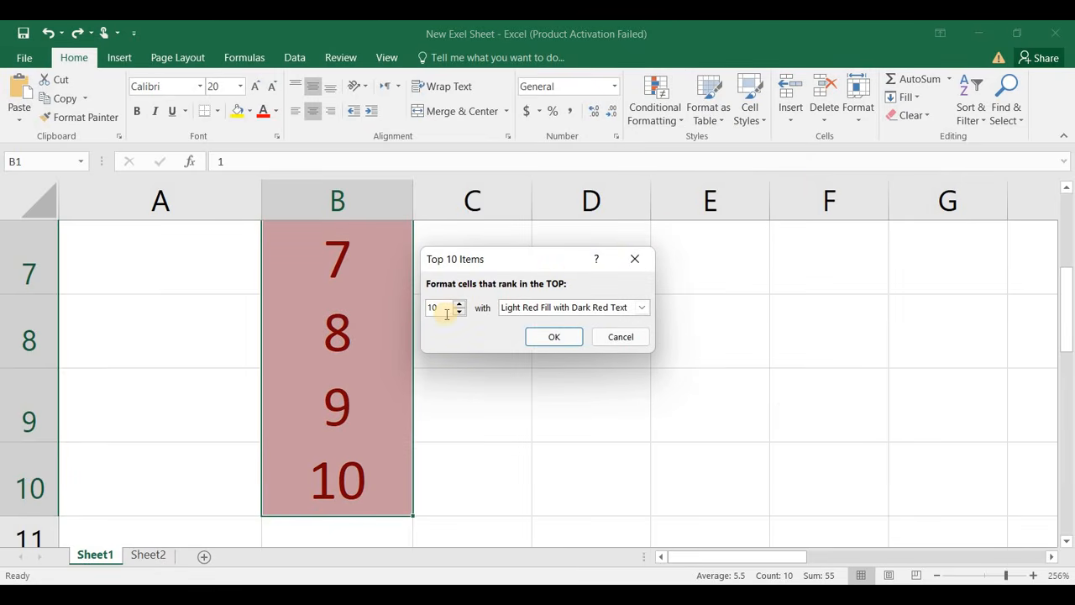
{"action": "left_click", "coordinate": [447, 311]}
{"action": "key", "text": "BackSpace"}
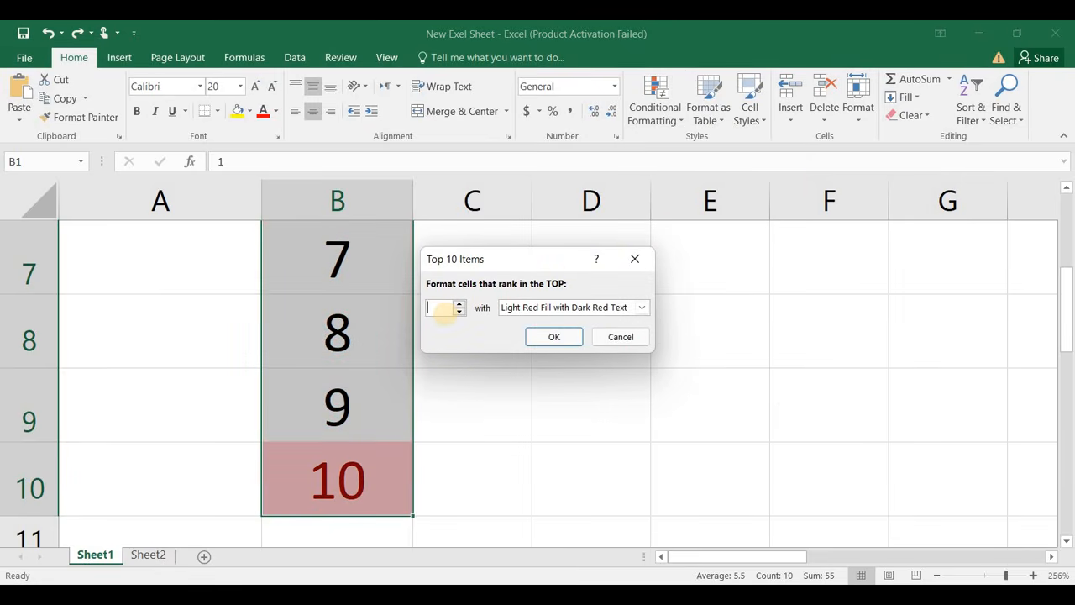
{"action": "type", "text": "5"}
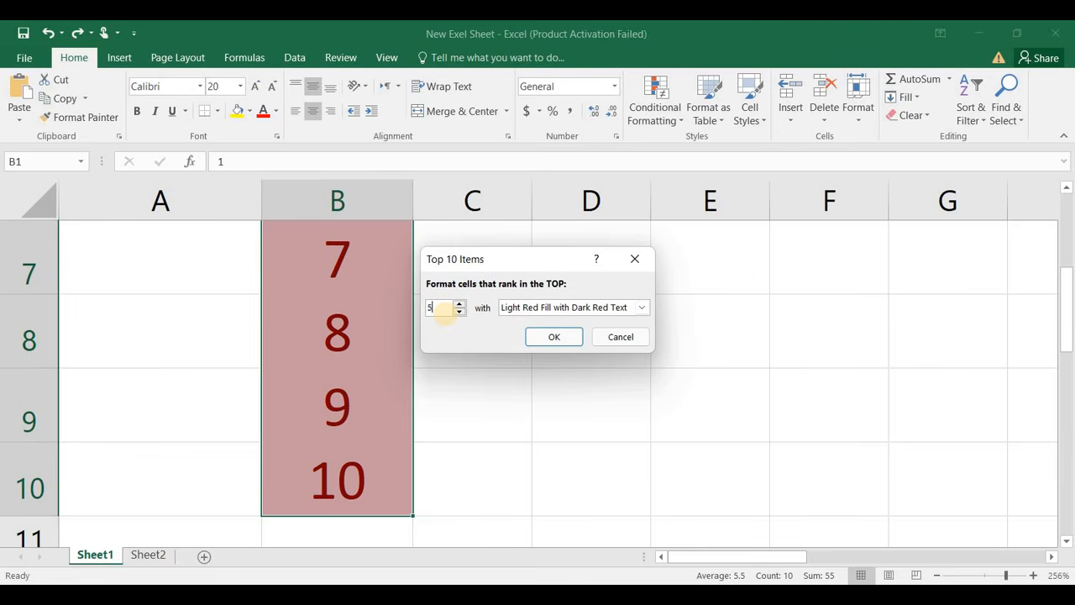
{"action": "type", "text": "3"}
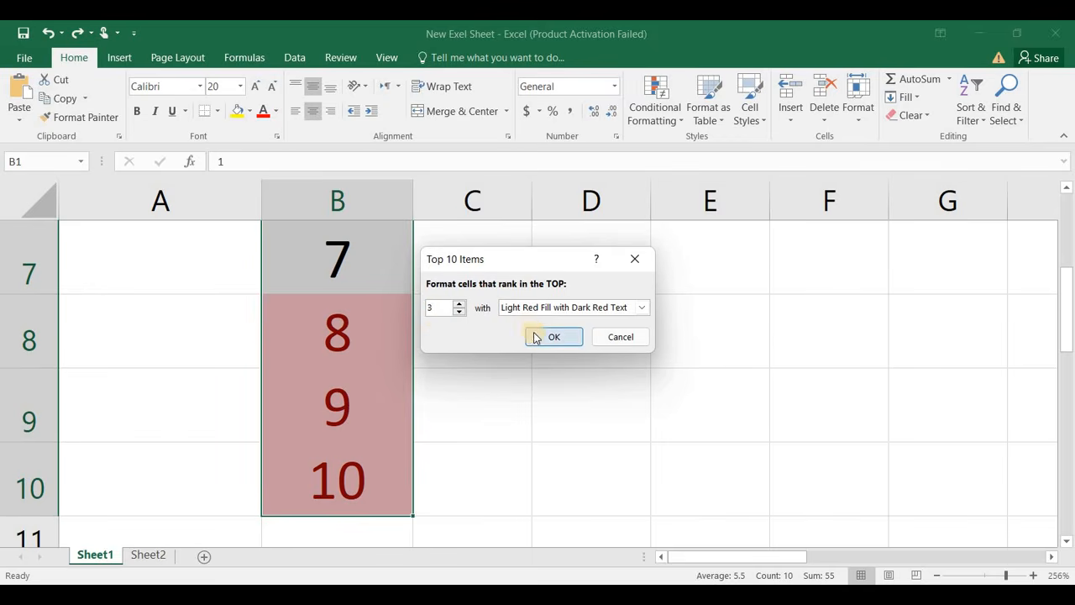
{"action": "left_click", "coordinate": [644, 307]}
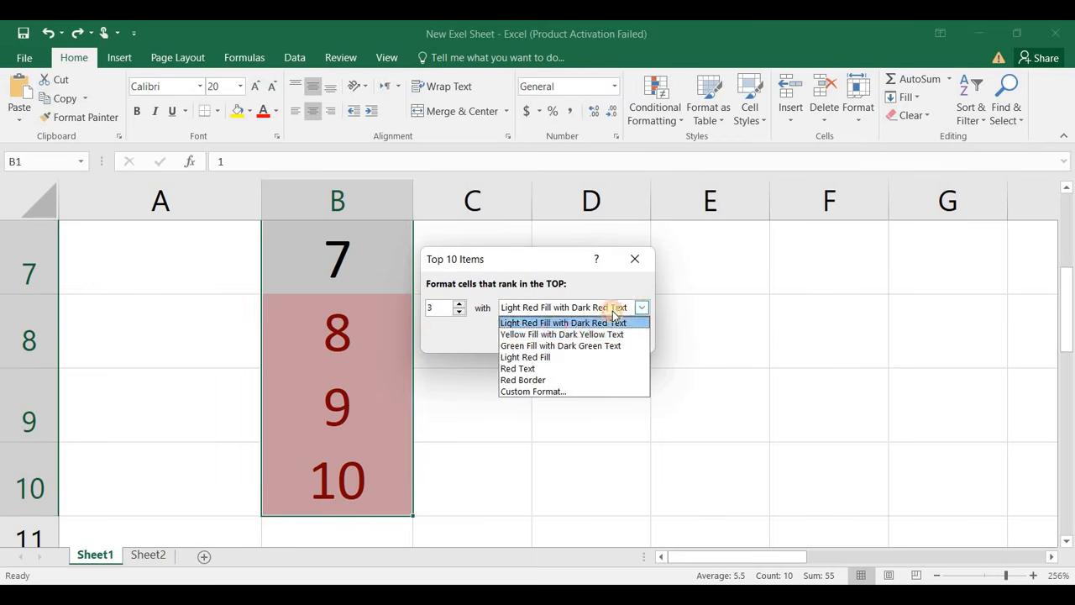
{"action": "left_click", "coordinate": [513, 336]}
{"action": "left_click", "coordinate": [539, 336]}
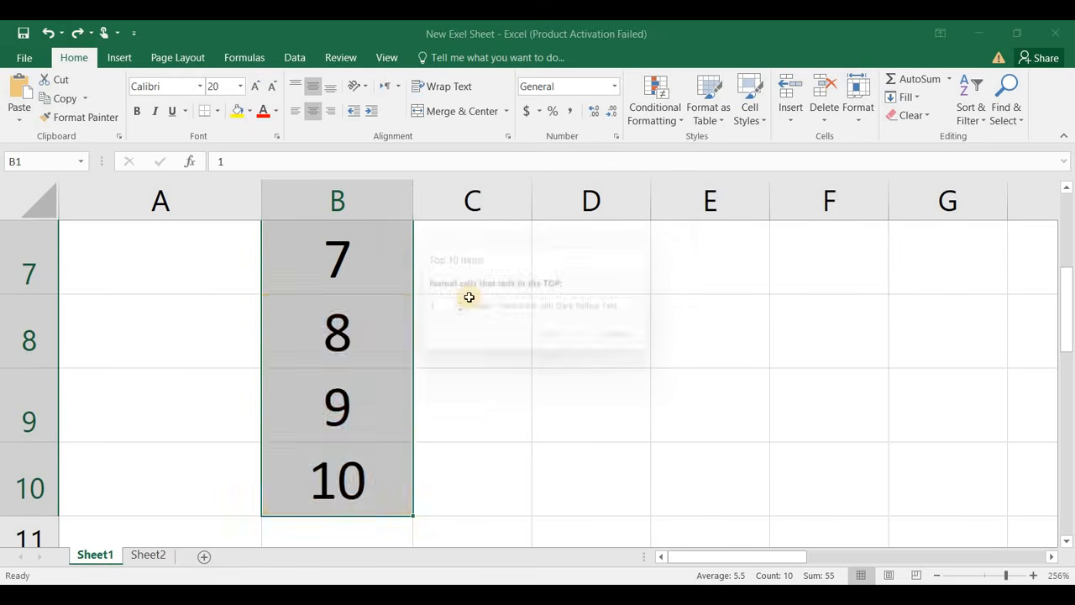
Undo the Top 10 Items rule on B1:B10.
{"action": "left_click", "coordinate": [677, 122]}
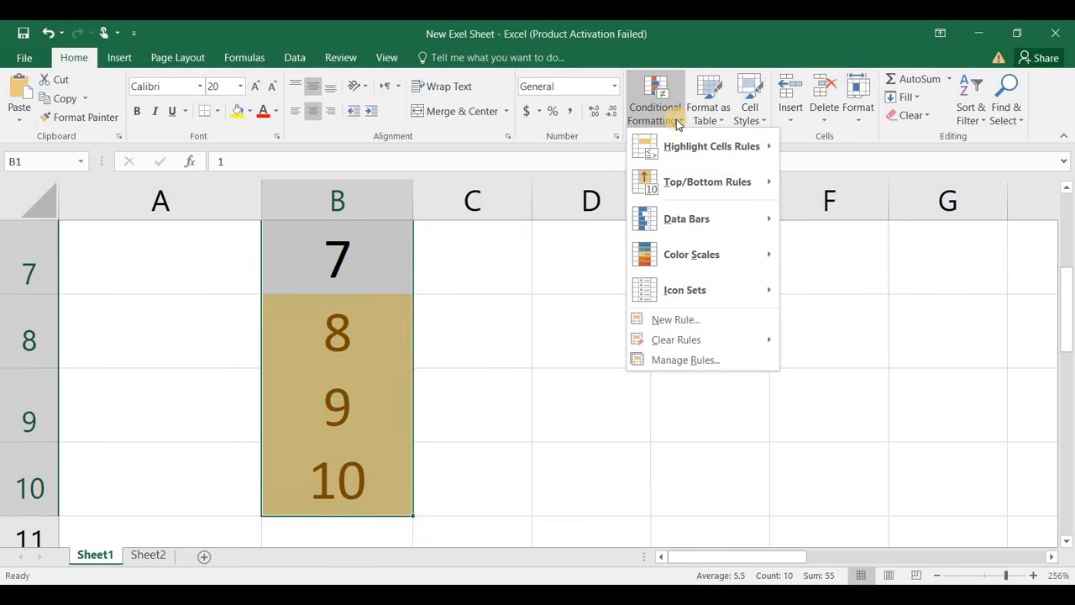
{"action": "left_click", "coordinate": [443, 346]}
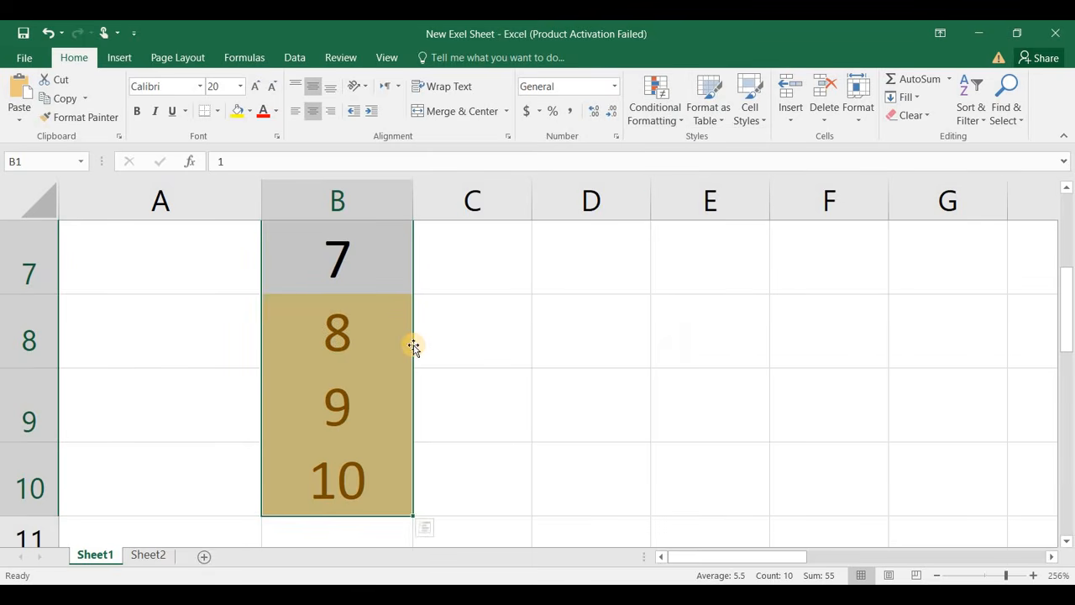
{"action": "key", "text": "ctrl+z"}
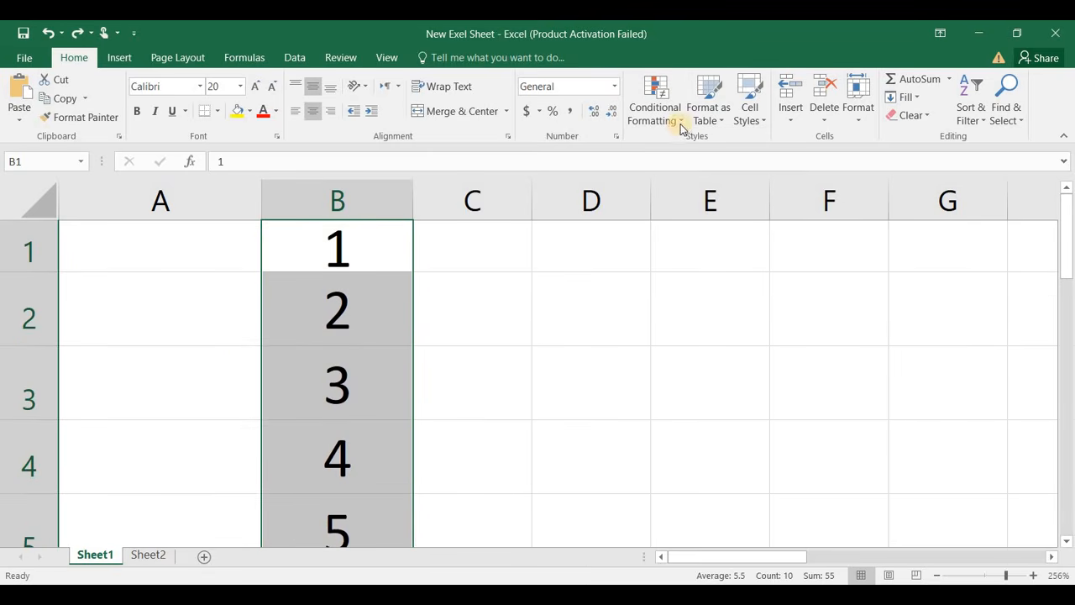
Add a Top 10% rule to B1:B10 that formats the top 2% with Light Red Fill with Dark Red Text.
{"action": "left_click", "coordinate": [680, 122]}
{"action": "mouse_move", "coordinate": [728, 183]}
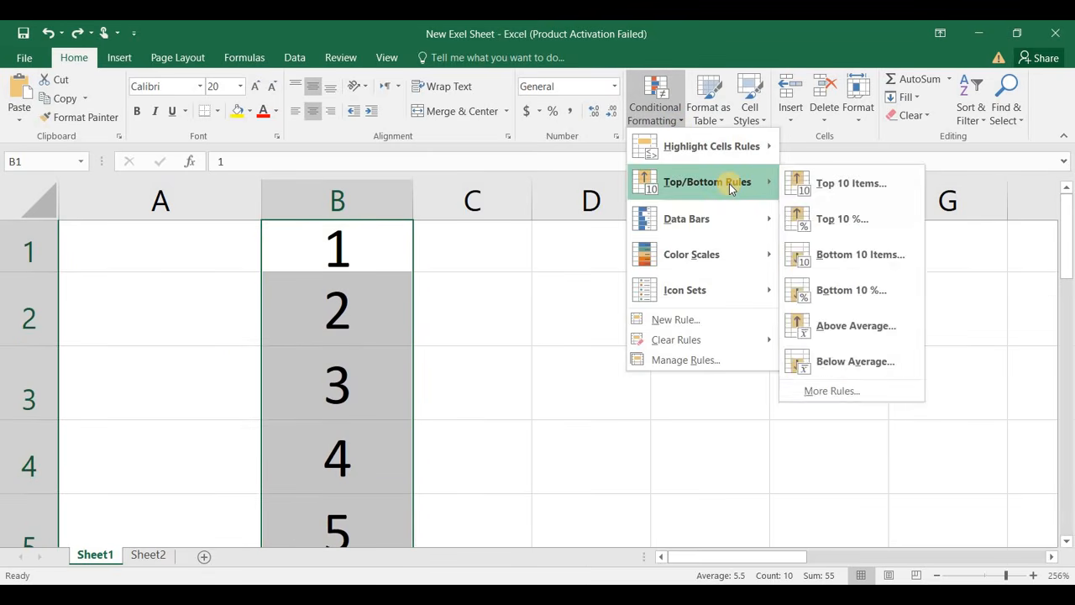
{"action": "left_click", "coordinate": [827, 224]}
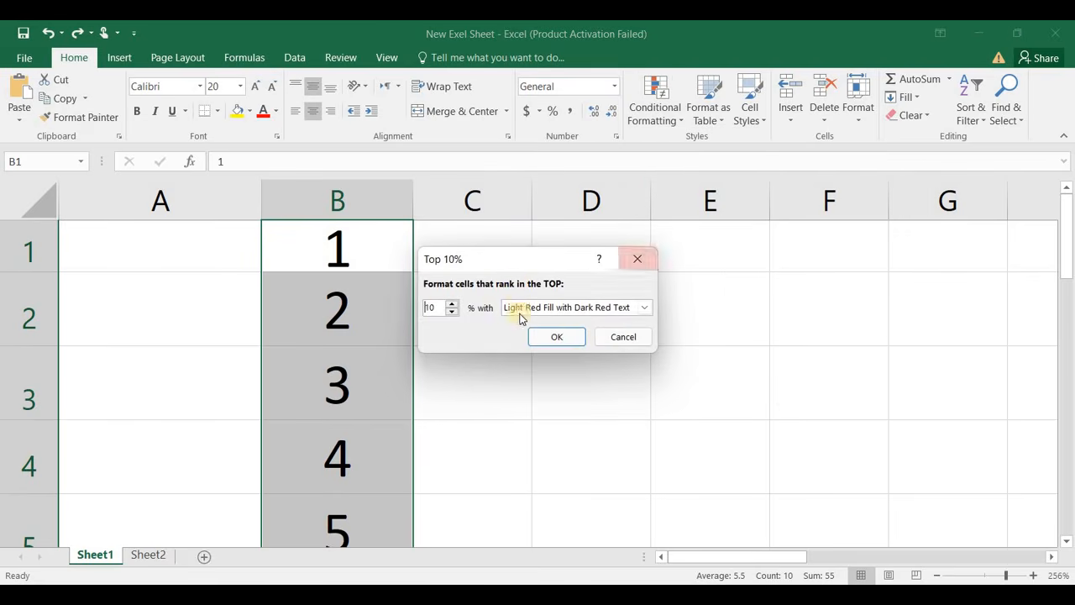
{"action": "left_click", "coordinate": [440, 303]}
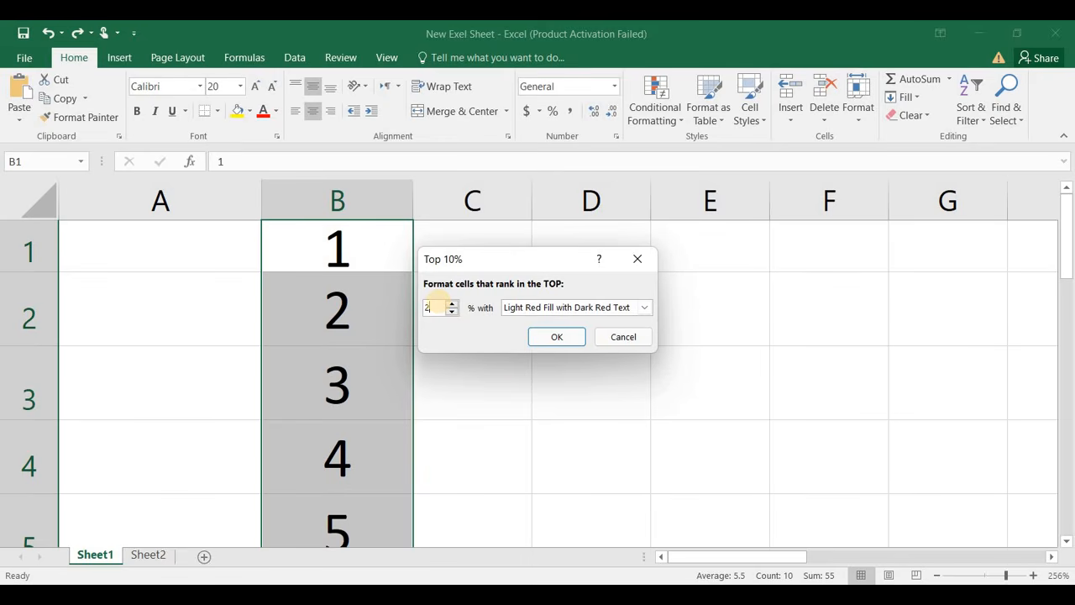
{"action": "left_click", "coordinate": [557, 337]}
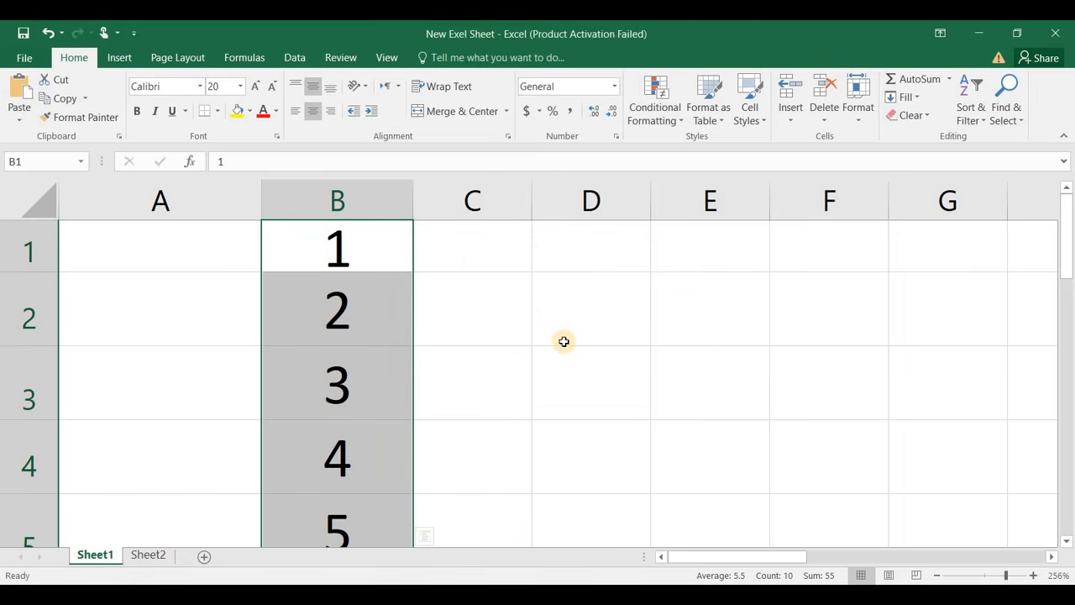
Go down column B past the last number and back up to B1 to examine the effect of the Top 10% rule.
{"action": "key", "text": "Down"}
{"action": "key", "text": "Down"}
{"action": "key", "text": "Down"}
{"action": "key", "text": "Down"}
{"action": "key", "text": "Down"}
{"action": "key", "text": "Down"}
{"action": "key", "text": "Down"}
{"action": "key", "text": "Down"}
{"action": "key", "text": "Down"}
{"action": "key", "text": "Down"}
{"action": "key", "text": "Down"}
{"action": "key", "text": "Down"}
{"action": "key", "text": "Down"}
{"action": "key", "text": "Up"}
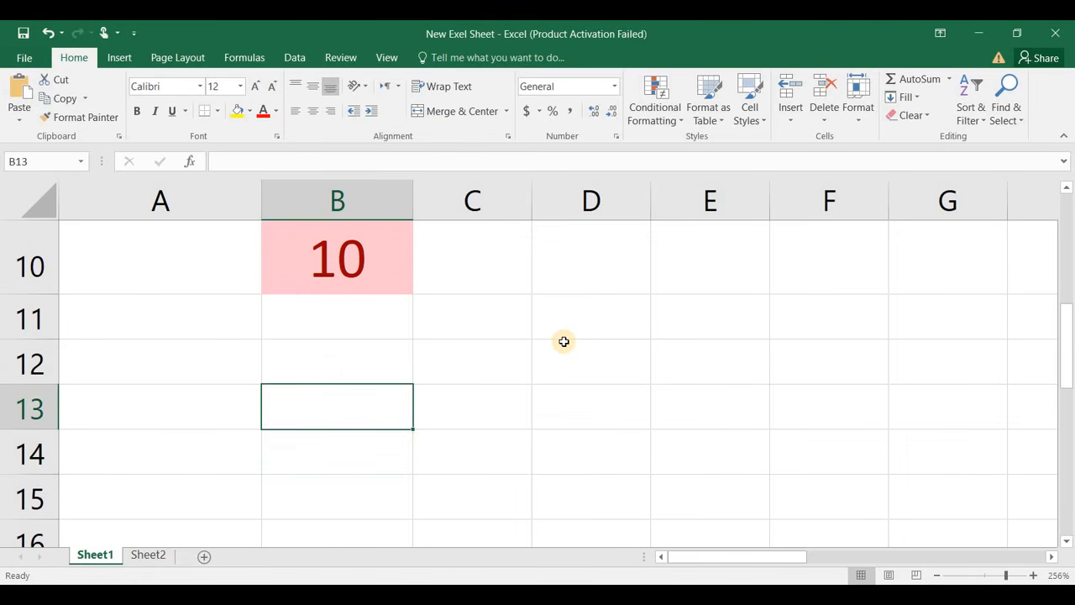
{"action": "key", "text": "Up"}
{"action": "key", "text": "Up"}
{"action": "key", "text": "Up"}
{"action": "key", "text": "Up"}
{"action": "key", "text": "Up"}
{"action": "key", "text": "Down"}
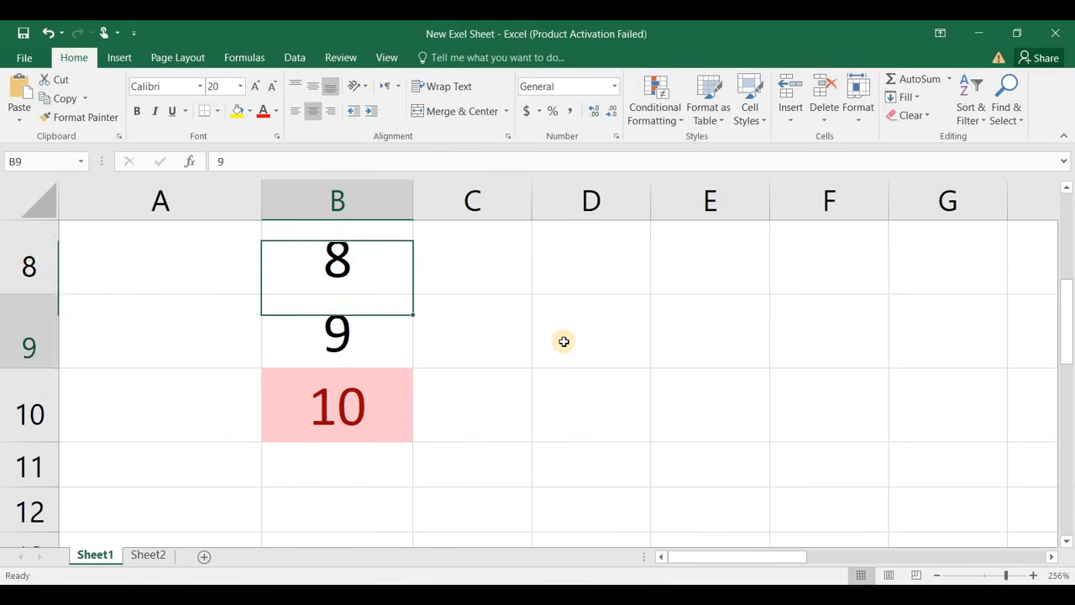
{"action": "key", "text": "Down"}
{"action": "key", "text": "Up"}
{"action": "key", "text": "Up"}
{"action": "key", "text": "Down"}
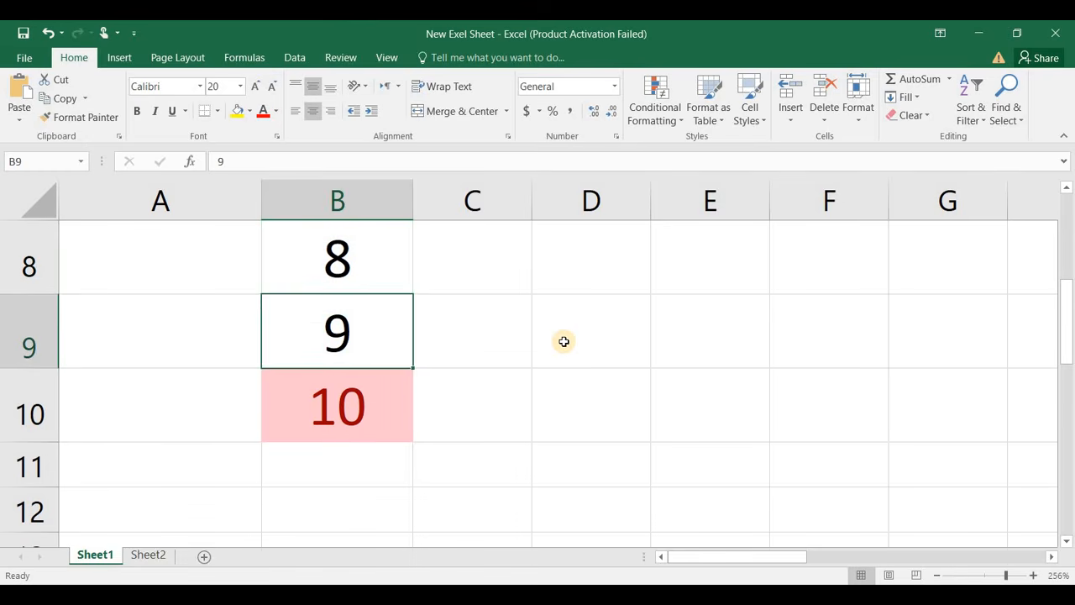
{"action": "key", "text": "Up"}
{"action": "key", "text": "Down"}
{"action": "key", "text": "Up"}
{"action": "key", "text": "Up"}
{"action": "key", "text": "ctrl+Up"}
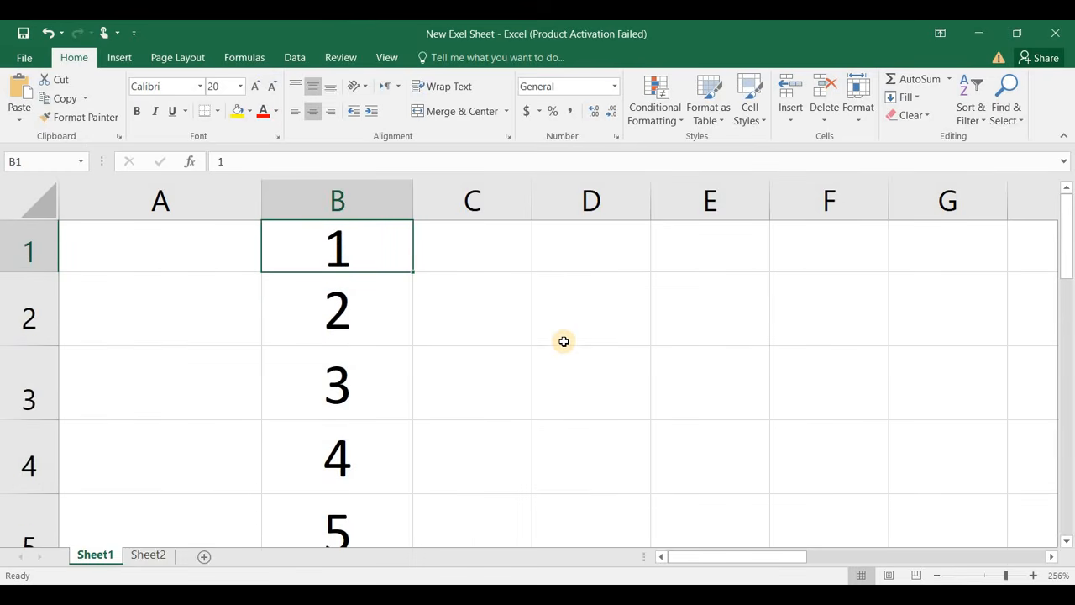
Apply an Above Average rule with Light Red Fill with Dark Red Text to cell B1.
{"action": "left_click", "coordinate": [655, 105]}
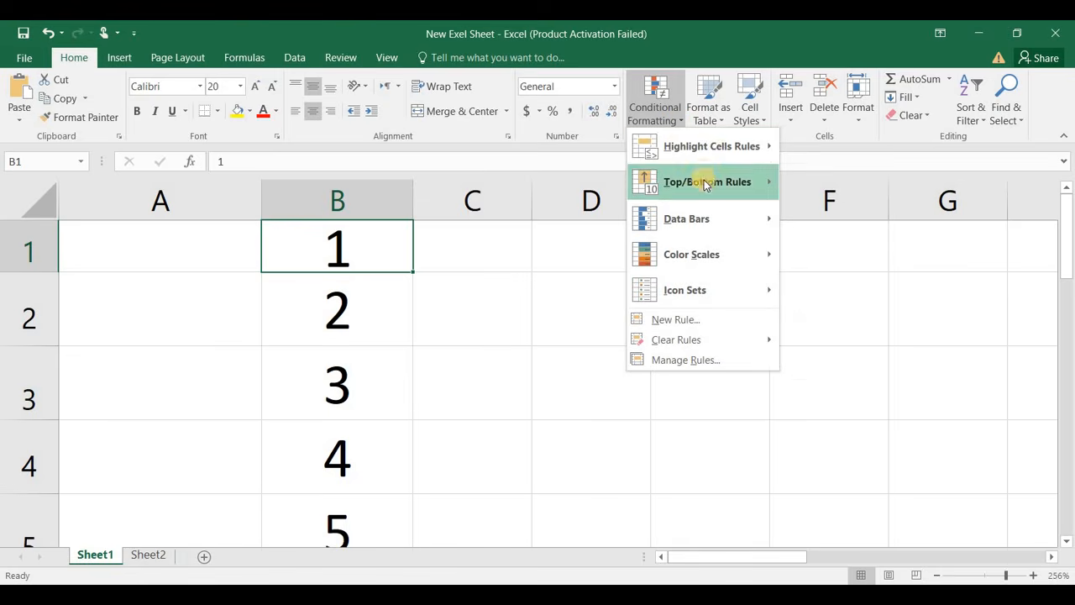
{"action": "mouse_move", "coordinate": [697, 189]}
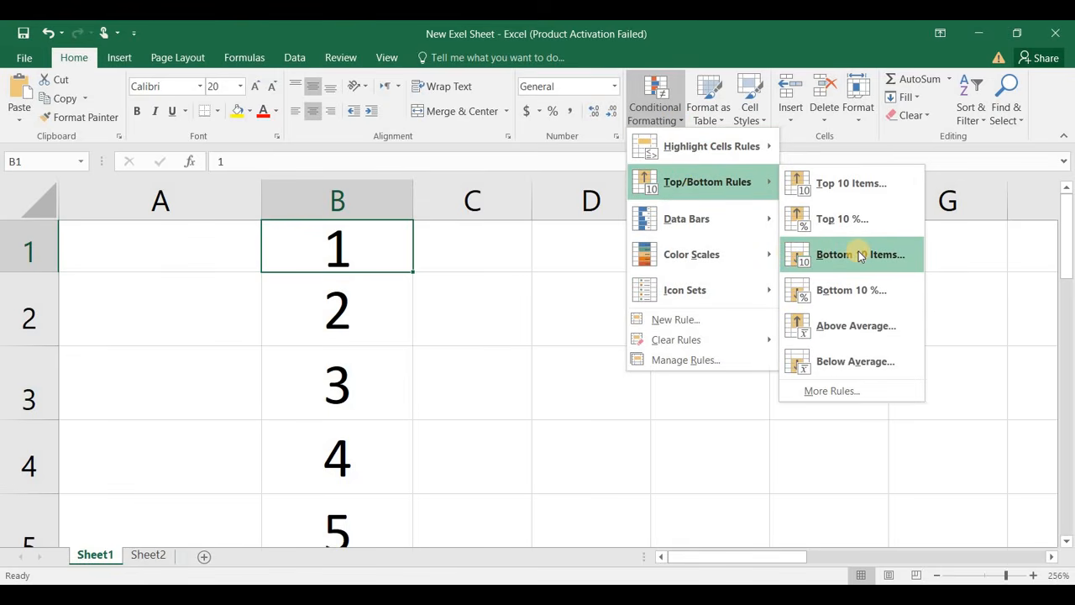
{"action": "left_click", "coordinate": [849, 327]}
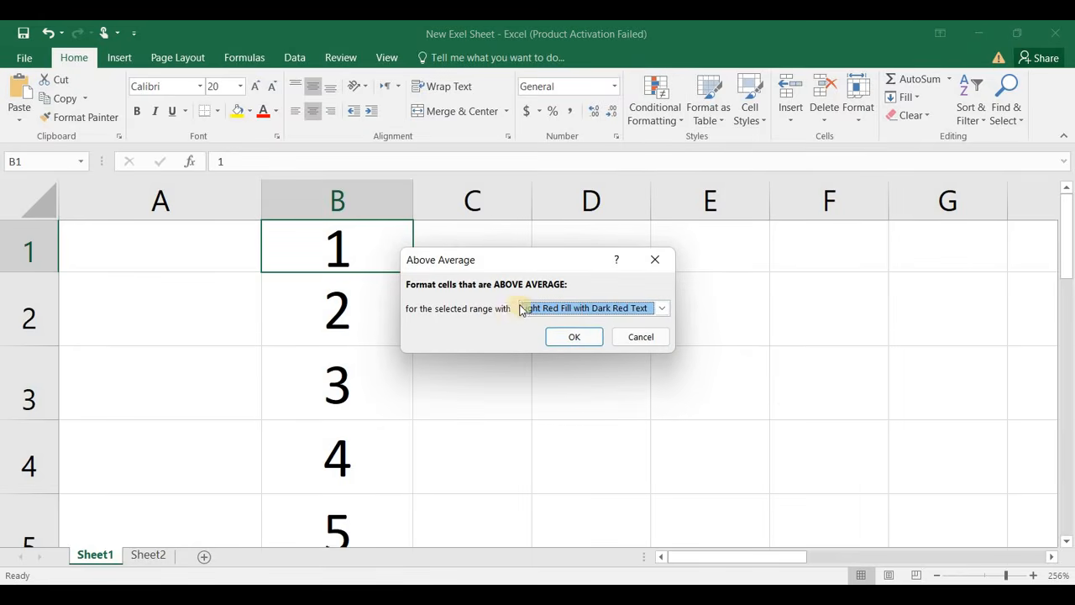
{"action": "left_click", "coordinate": [586, 336]}
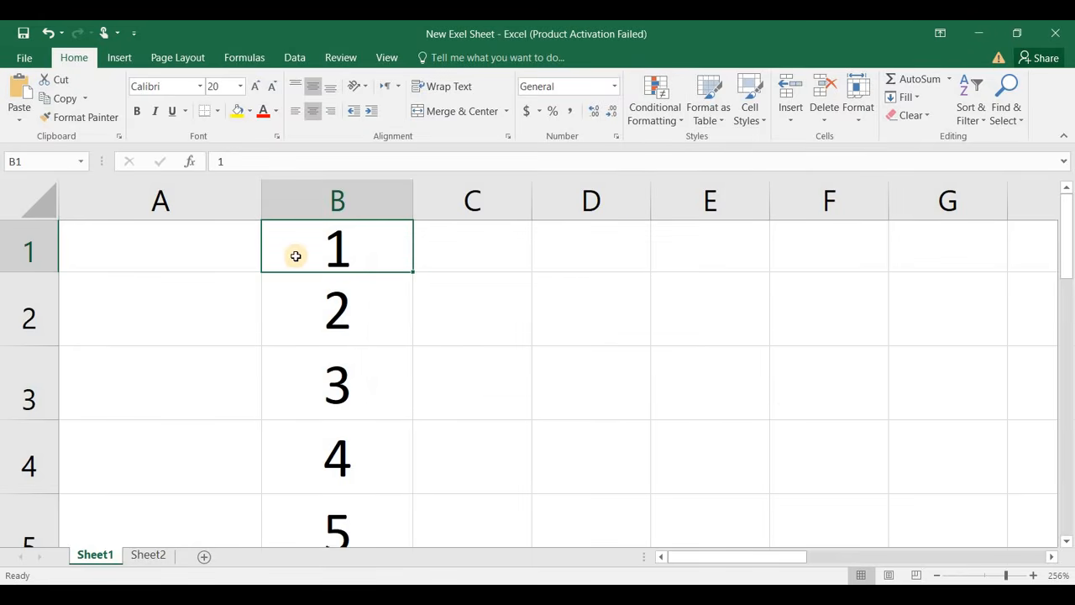
Select all the numbers in B1:B10 and add an Above Average rule to the whole range.
{"action": "left_click_drag", "start_coordinate": [269, 283], "coordinate": [277, 526]}
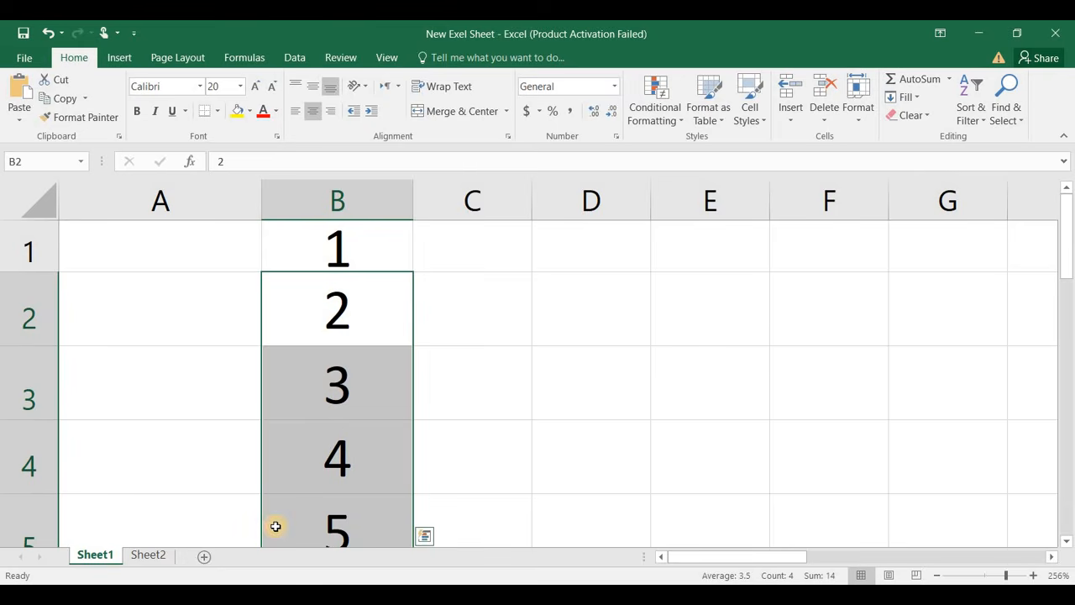
{"action": "key", "text": "ctrl+a"}
{"action": "left_click", "coordinate": [655, 108]}
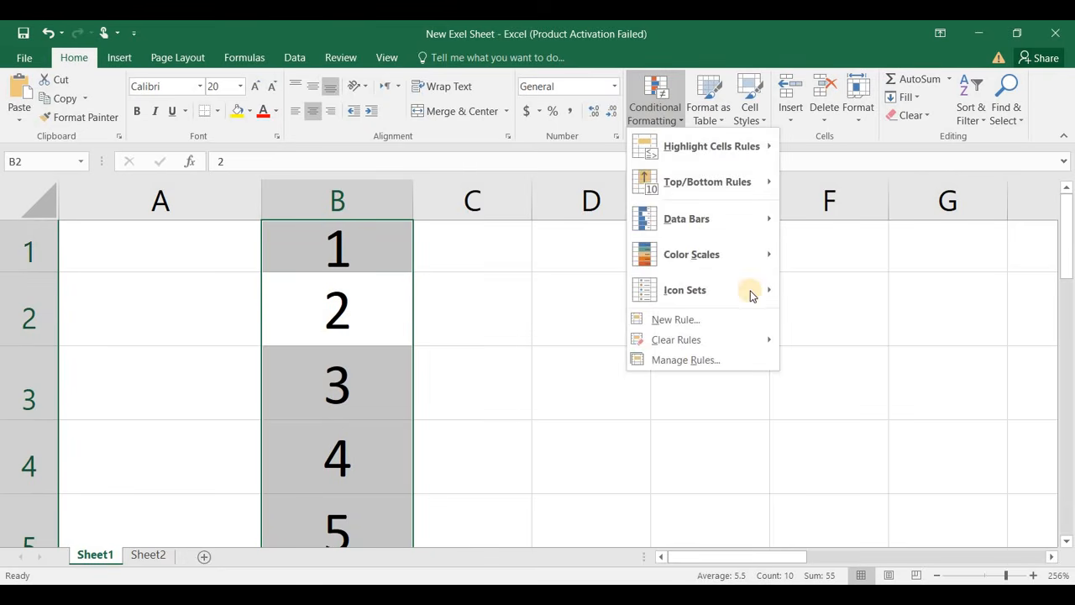
{"action": "mouse_move", "coordinate": [759, 182]}
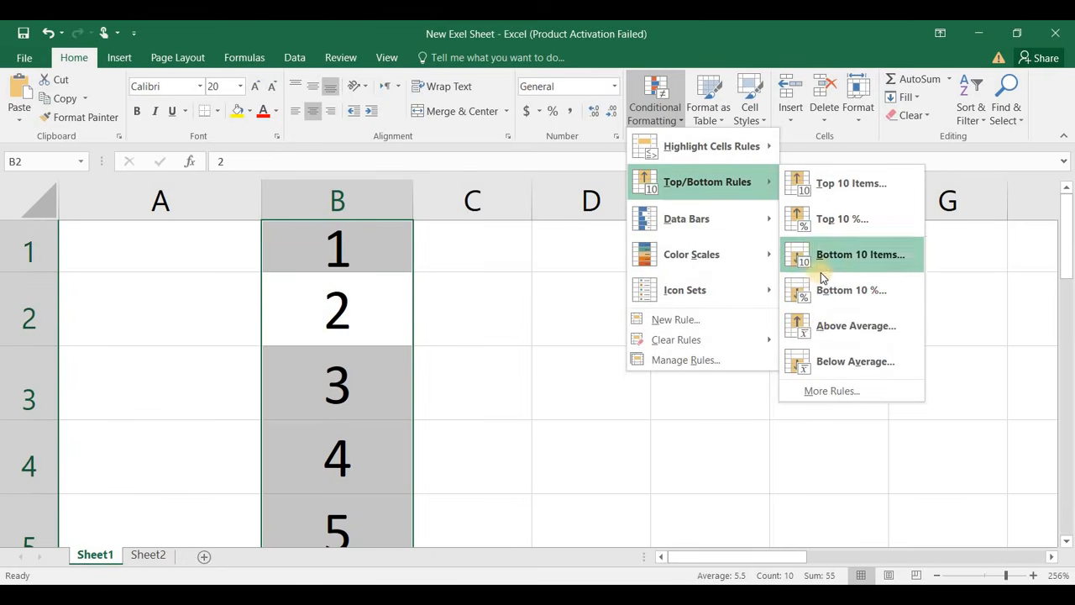
{"action": "left_click", "coordinate": [832, 328]}
{"action": "left_click", "coordinate": [571, 336]}
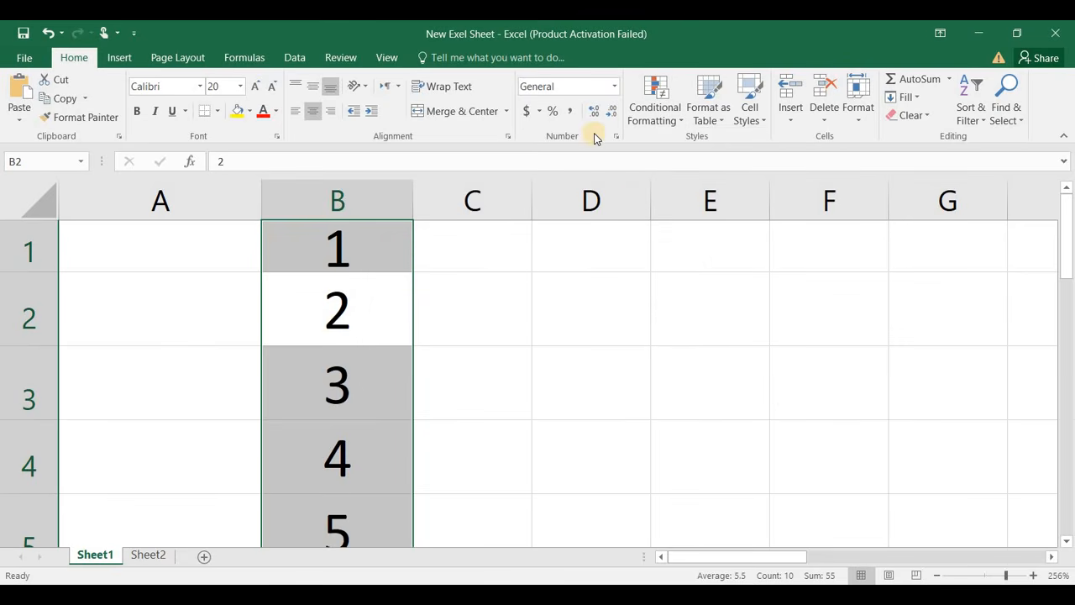
{"action": "left_click", "coordinate": [614, 86]}
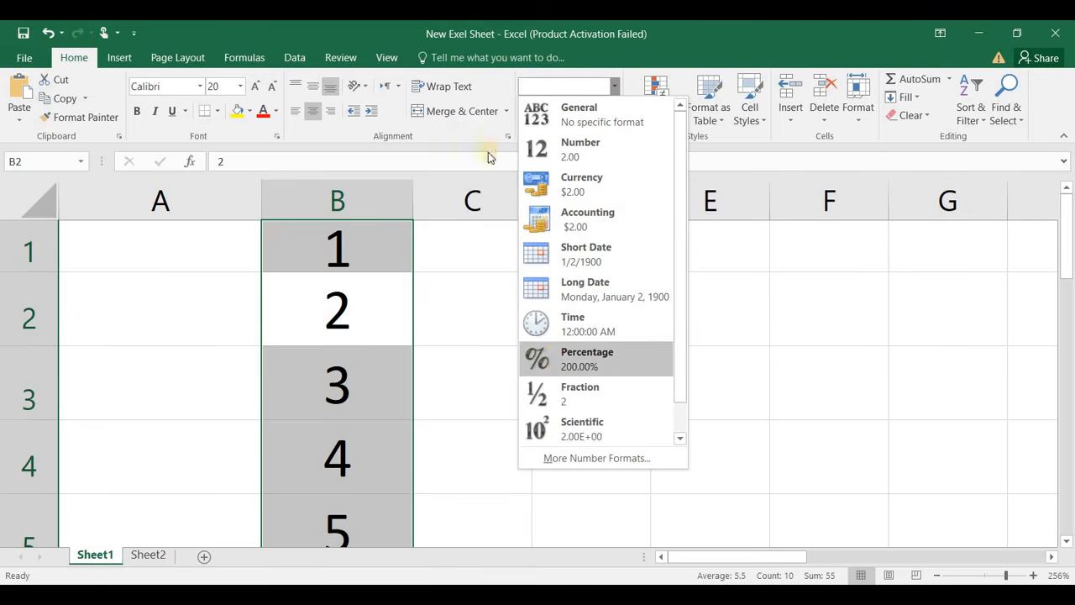
{"action": "left_click", "coordinate": [369, 240]}
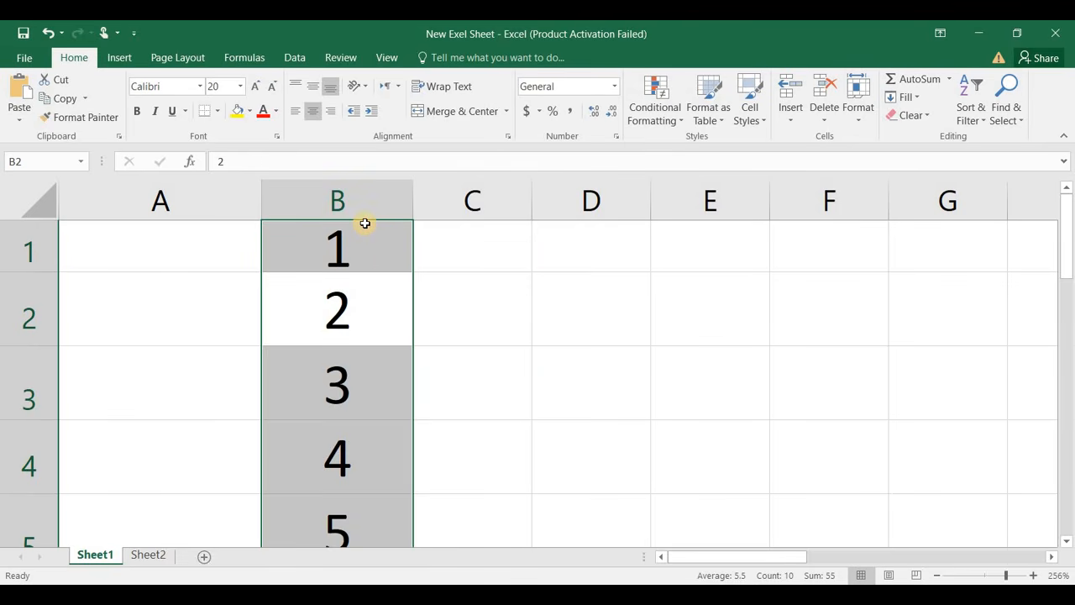
Create a custom top/bottom rule for B1:B10 covering the top 10 ranked values, with no format set.
{"action": "left_click", "coordinate": [668, 114]}
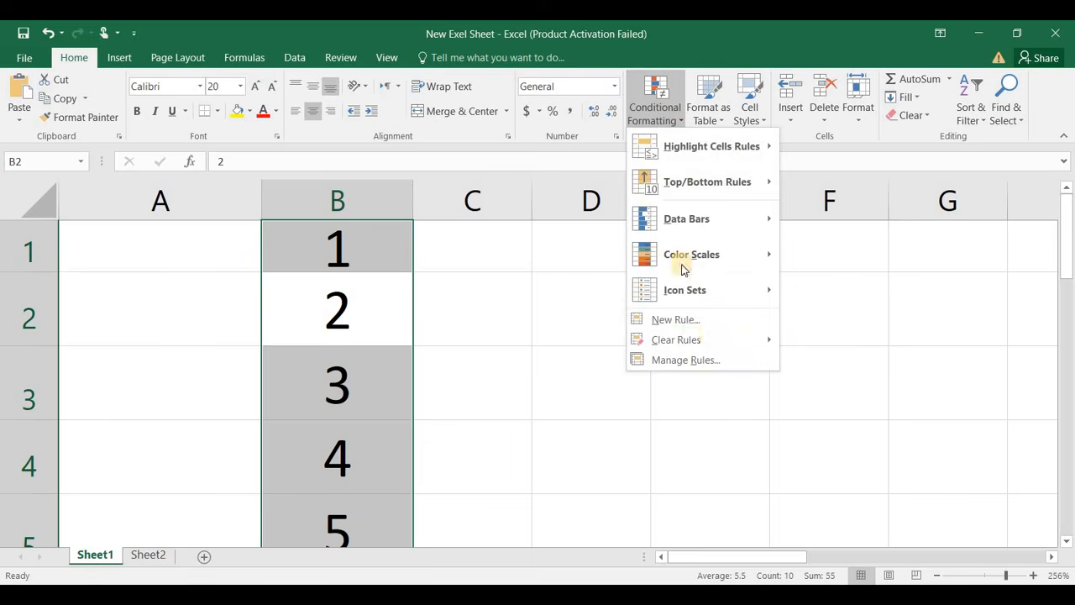
{"action": "mouse_move", "coordinate": [745, 185]}
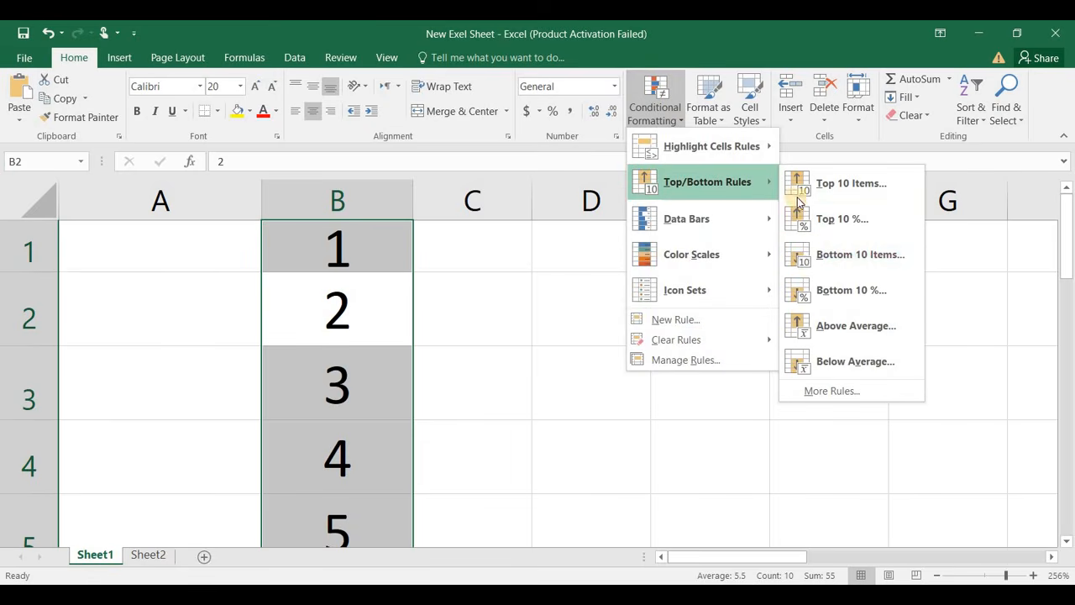
{"action": "left_click", "coordinate": [823, 392]}
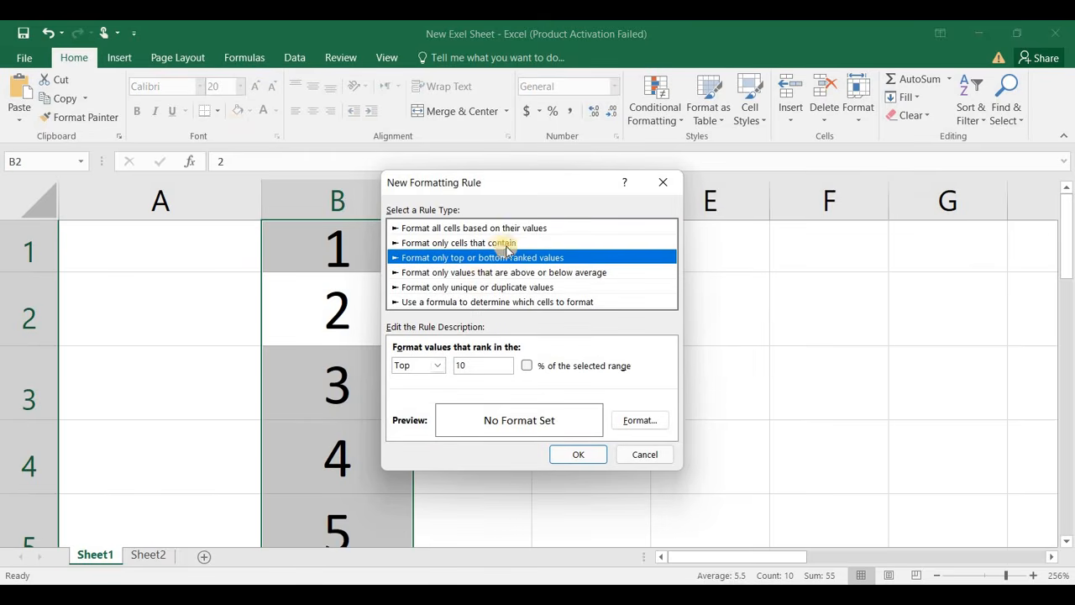
{"action": "left_click", "coordinate": [593, 455]}
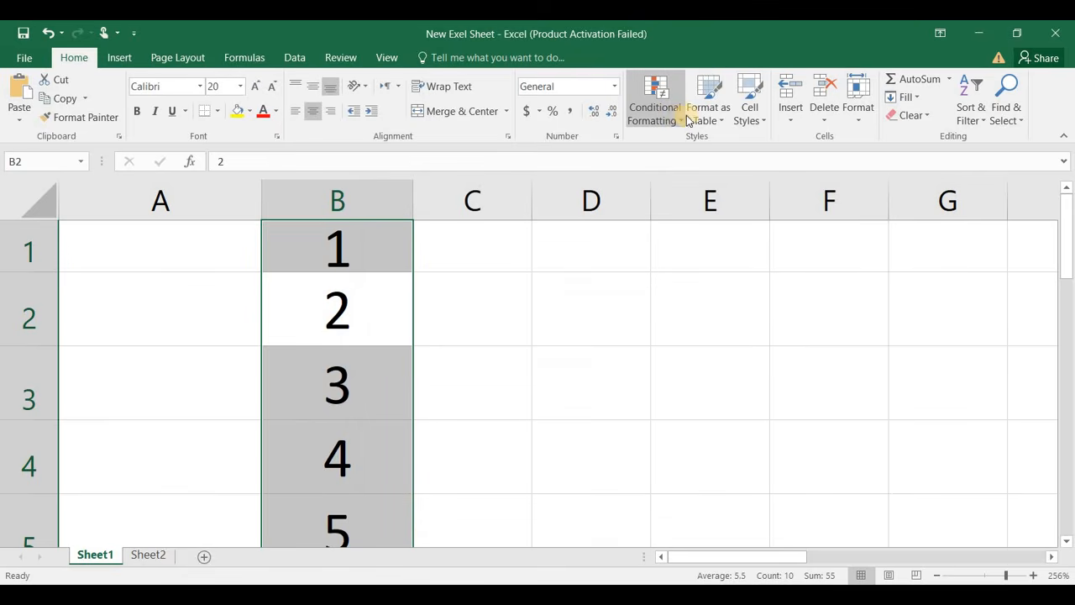
Preview the data bars and color scales on B1:B10, and apply the scale from blue for low values through white to red.
{"action": "left_click", "coordinate": [676, 112]}
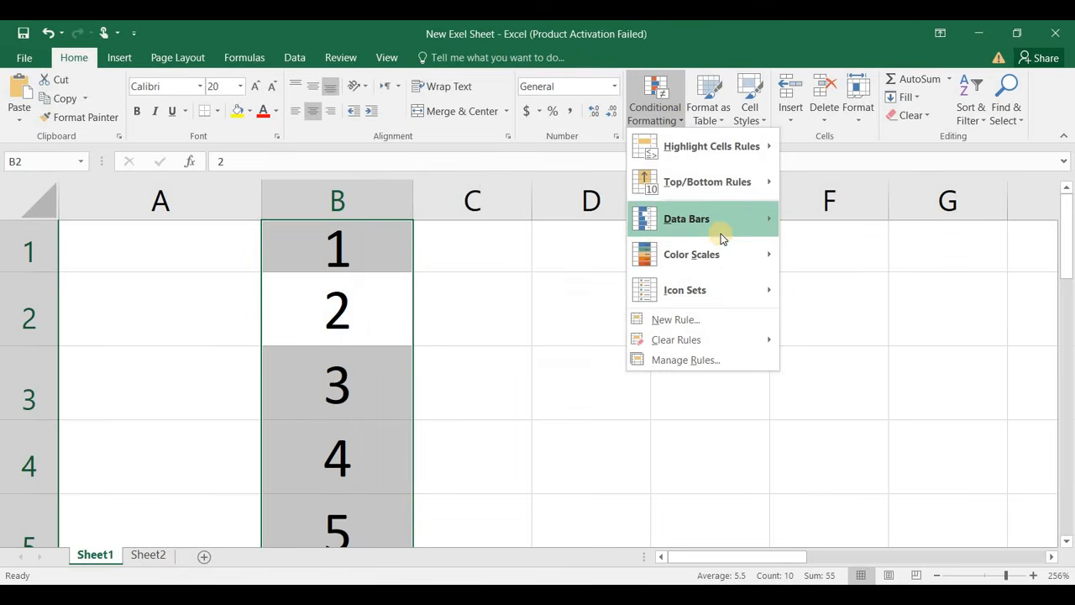
{"action": "mouse_move", "coordinate": [719, 237]}
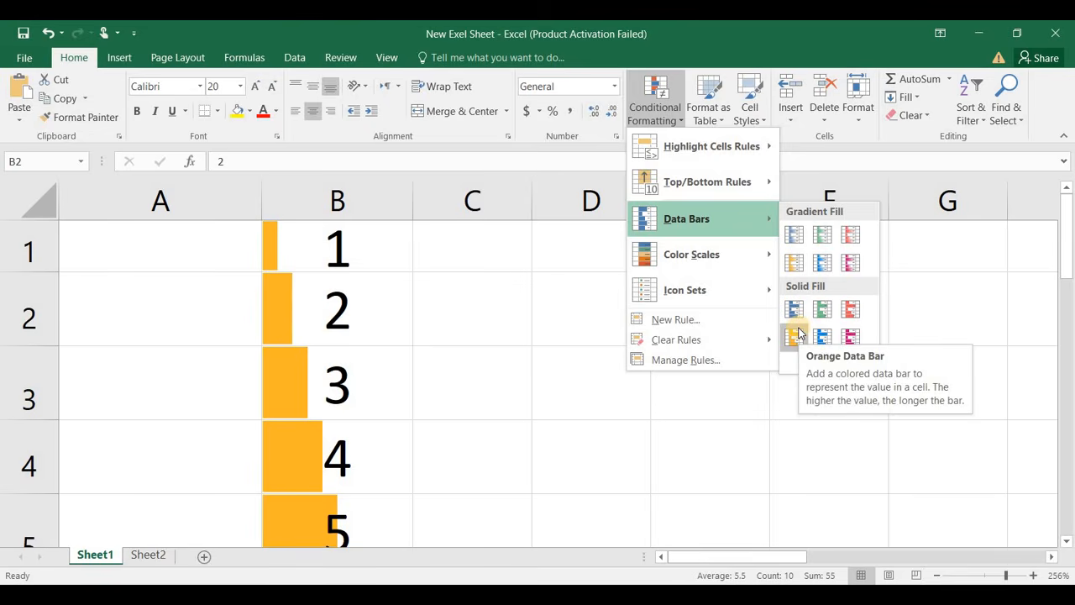
{"action": "mouse_move", "coordinate": [727, 257]}
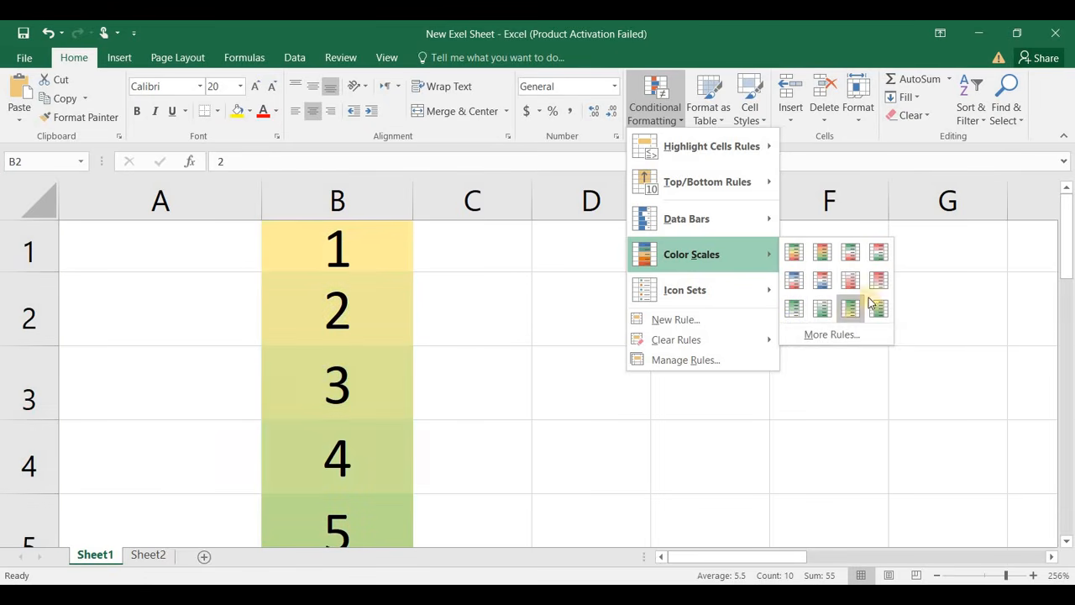
{"action": "left_click", "coordinate": [822, 284]}
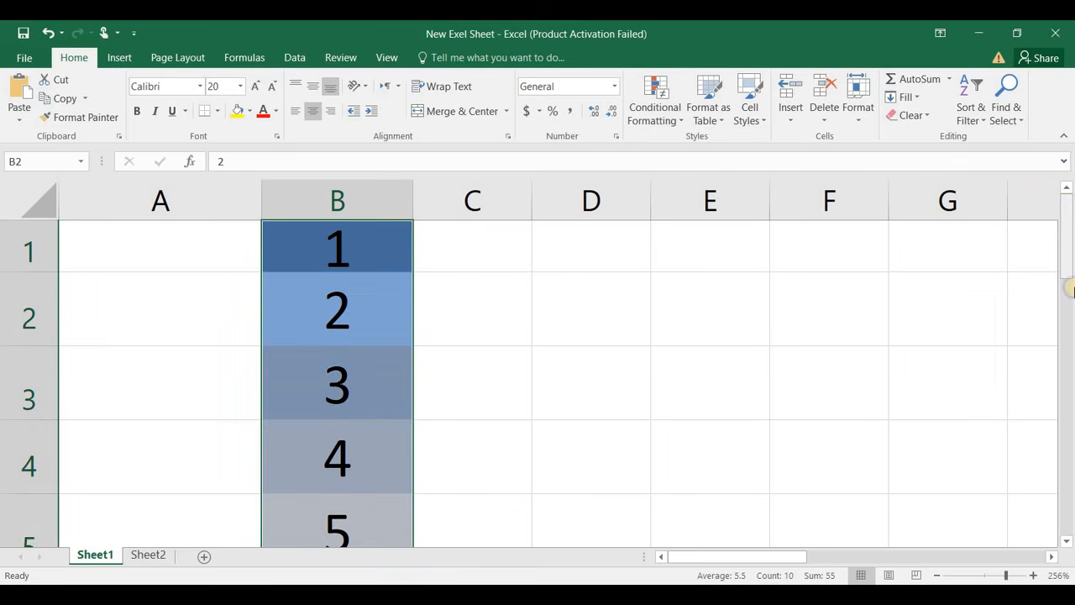
Go down alongside the numbers to C10 and back up to C1 to examine the color scale on column B.
{"action": "left_click", "coordinate": [337, 433]}
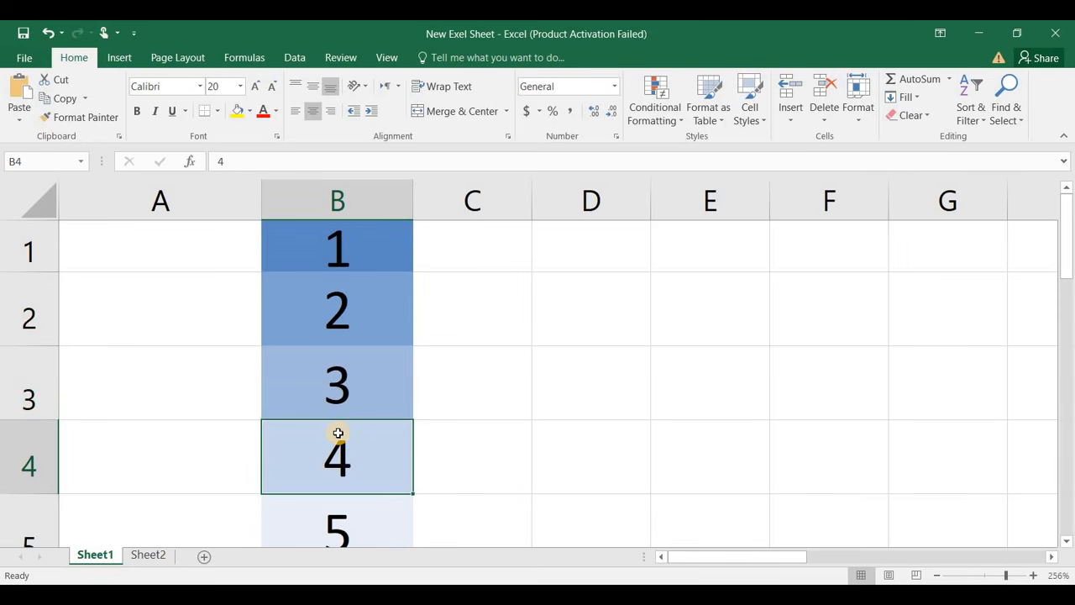
{"action": "key", "text": "Right"}
{"action": "key", "text": "Down"}
{"action": "key", "text": "Down"}
{"action": "key", "text": "Down"}
{"action": "key", "text": "Down"}
{"action": "key", "text": "Down"}
{"action": "key", "text": "Down"}
{"action": "key", "text": "Down"}
{"action": "key", "text": "Up"}
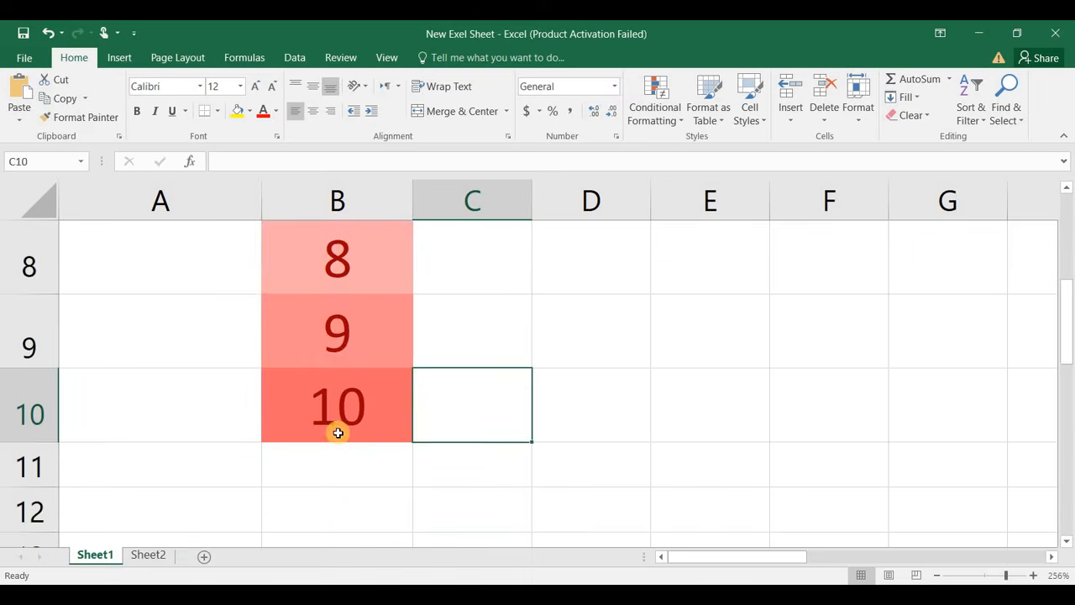
{"action": "key", "text": "ctrl+Up"}
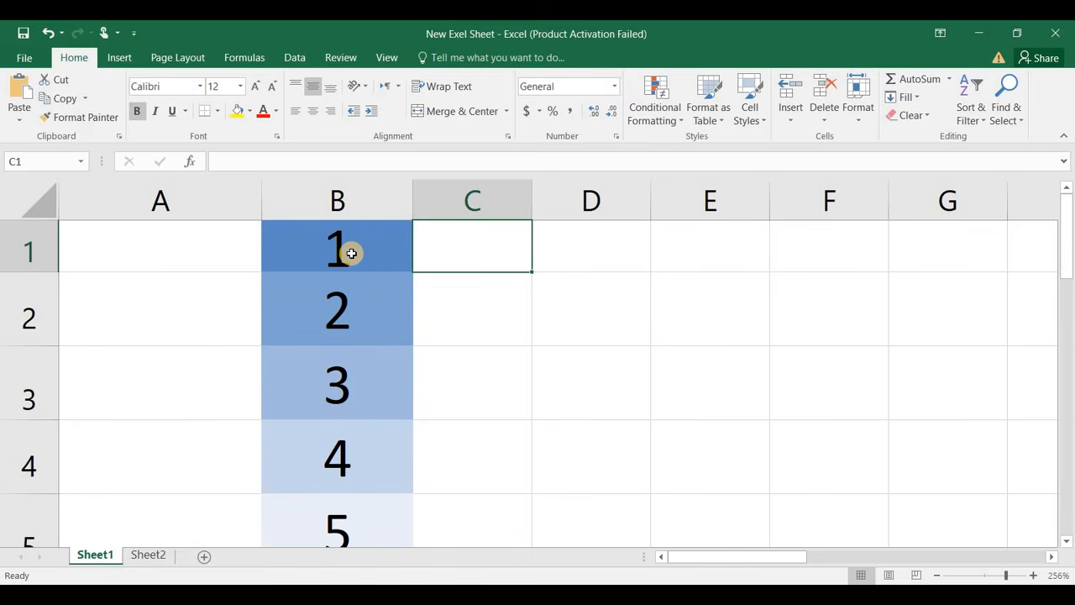
Undo the color scale on B1:B10 and preview icon sets on the numbers, including 4 Ratings.
{"action": "left_click", "coordinate": [351, 253]}
{"action": "key", "text": "ctrl+z"}
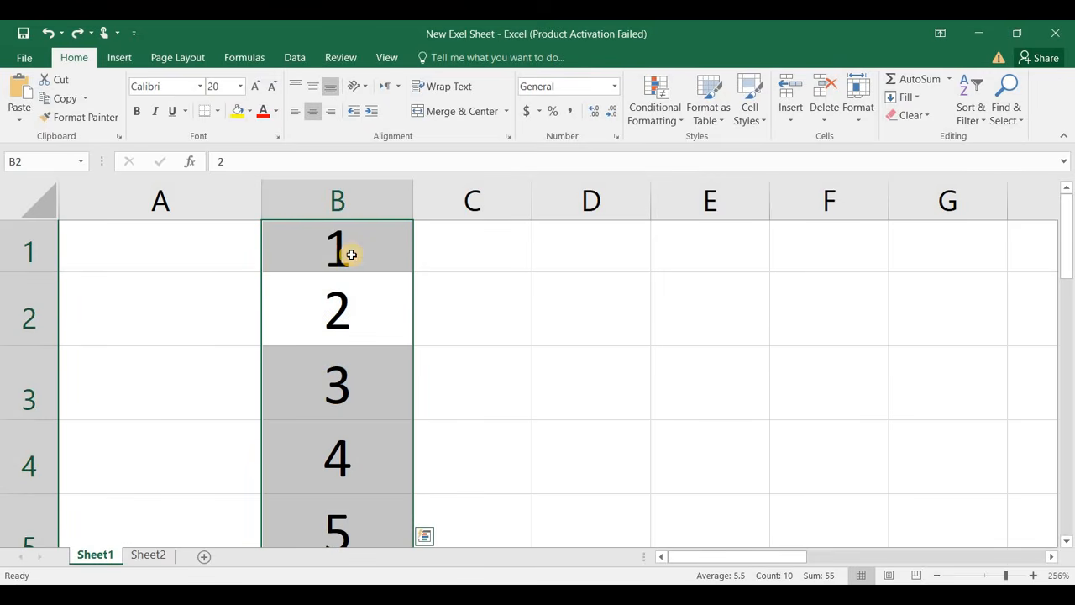
{"action": "left_click", "coordinate": [677, 123]}
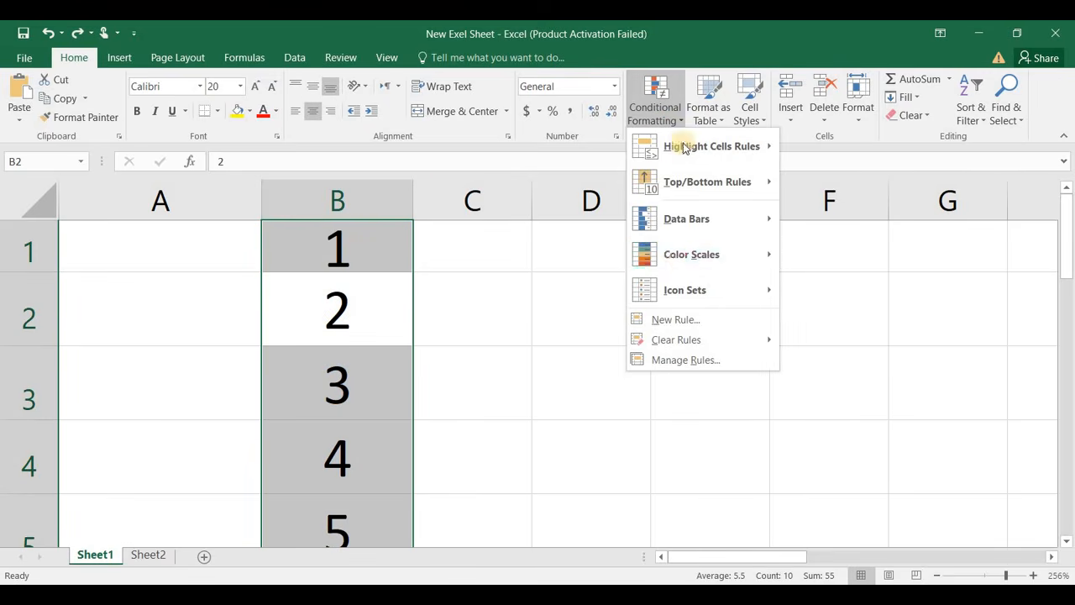
{"action": "mouse_move", "coordinate": [682, 257]}
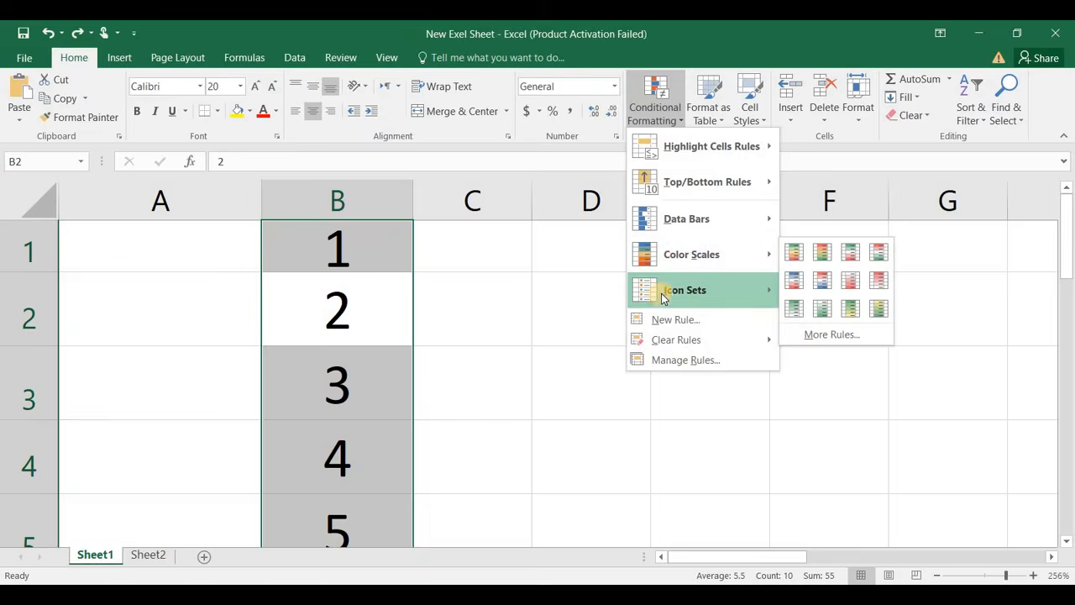
{"action": "mouse_move", "coordinate": [667, 292]}
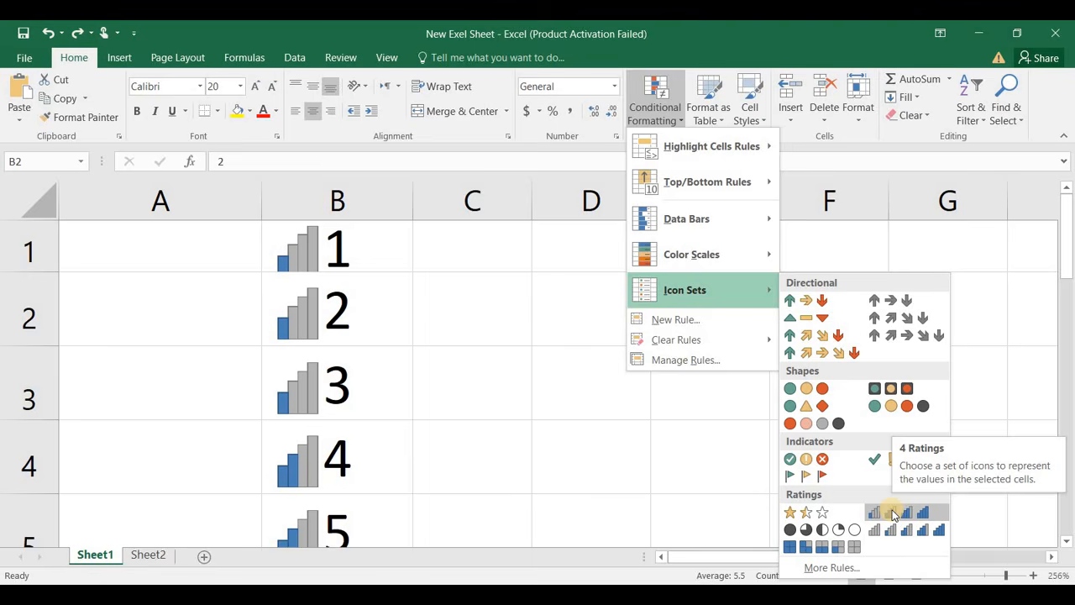
Create a new formatting rule for duplicate values in B1:B10, with no format set, after trying the 3-Color Scale style.
{"action": "left_click", "coordinate": [685, 324]}
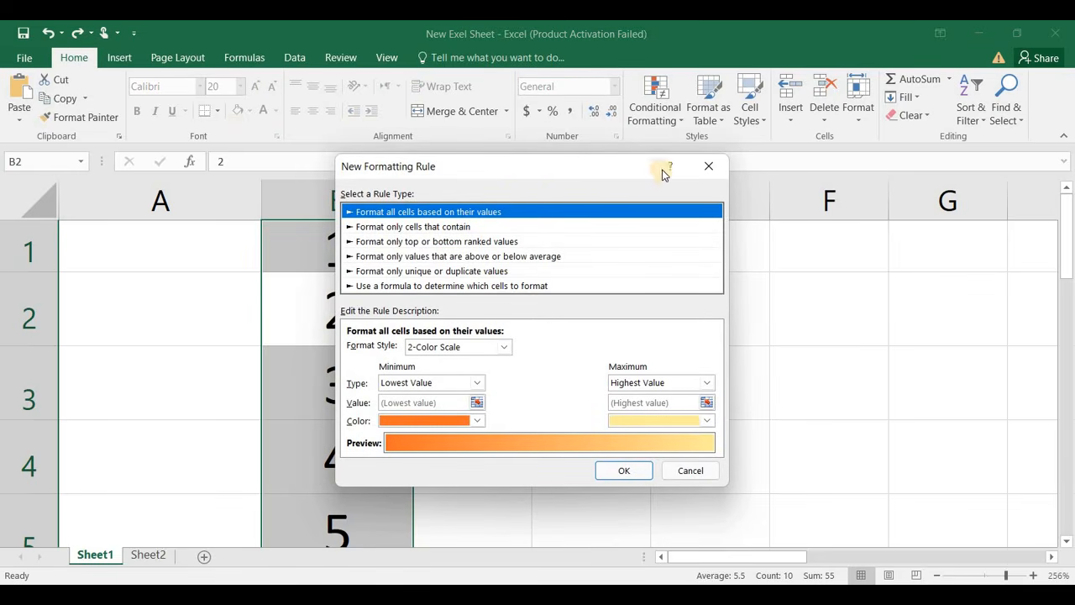
{"action": "left_click", "coordinate": [445, 347]}
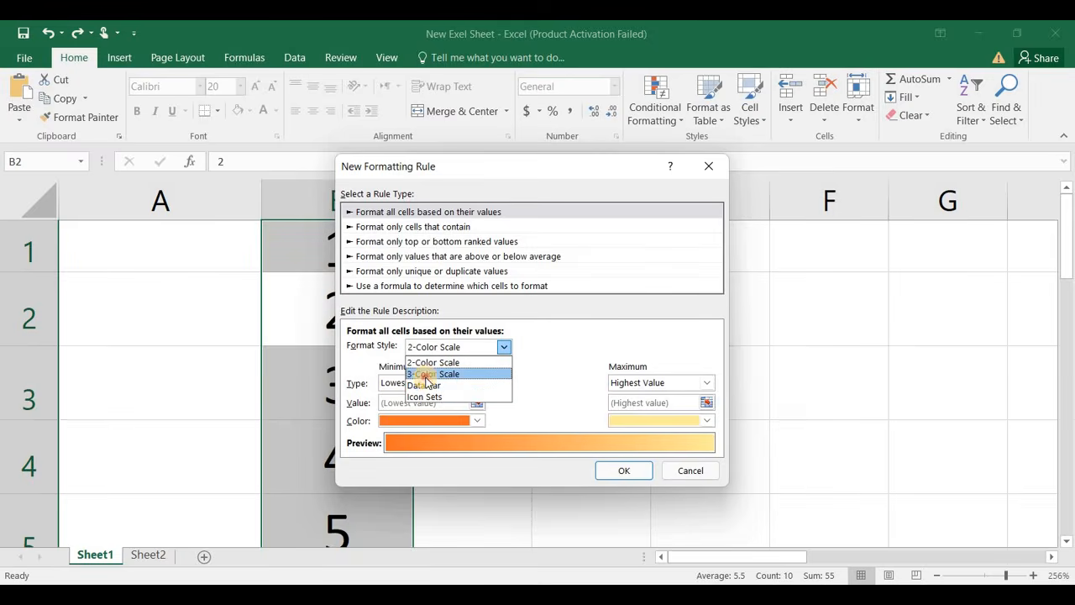
{"action": "left_click", "coordinate": [427, 375]}
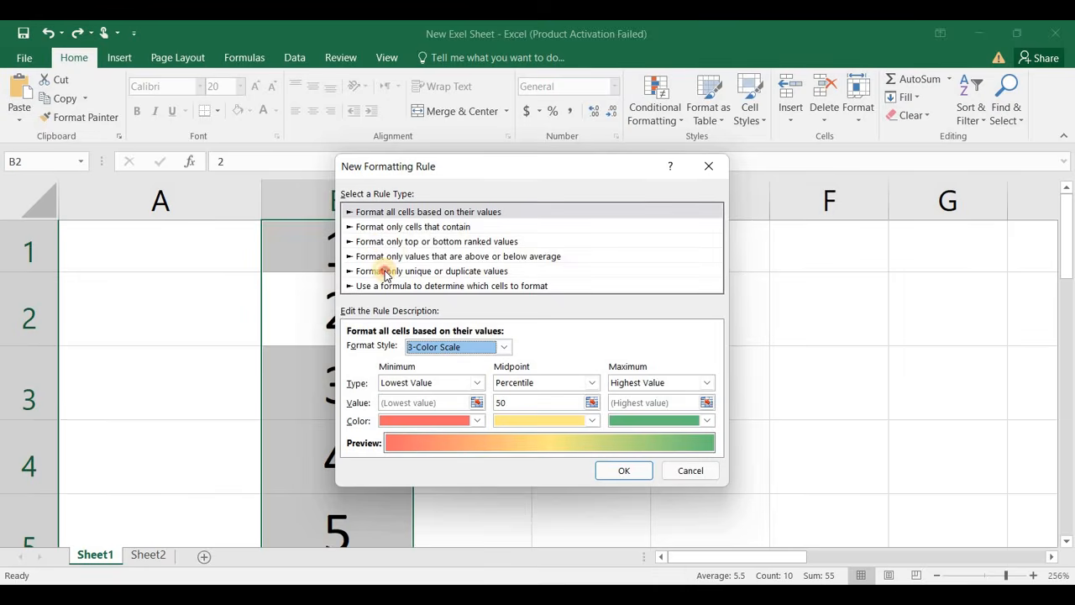
{"action": "left_click", "coordinate": [385, 271]}
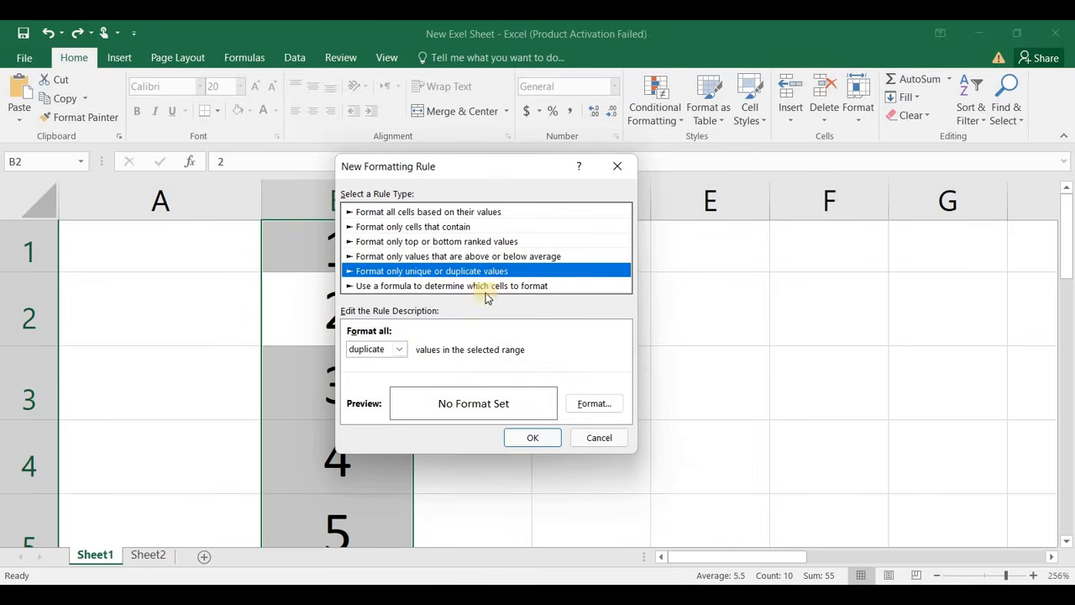
{"action": "left_click", "coordinate": [531, 435]}
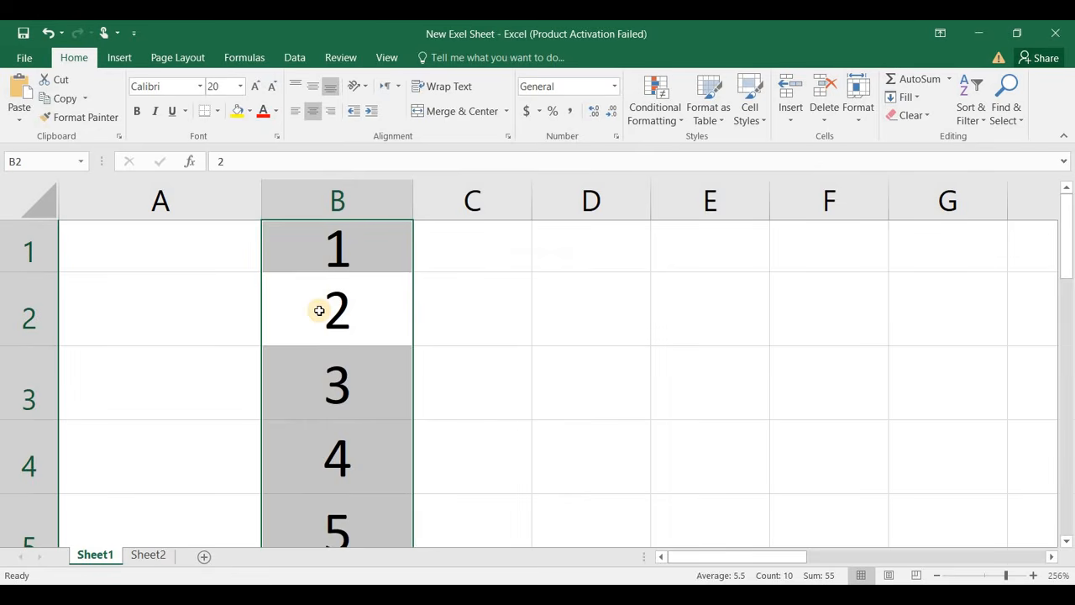
Go down column B past the numbers and back up to B1 to examine the cells, and undo the duplicate-values rule.
{"action": "key", "text": "Down"}
{"action": "key", "text": "Down"}
{"action": "key", "text": "Down"}
{"action": "key", "text": "Down"}
{"action": "key", "text": "Down"}
{"action": "key", "text": "Down"}
{"action": "key", "text": "Down"}
{"action": "key", "text": "Down"}
{"action": "key", "text": "Down"}
{"action": "key", "text": "Down"}
{"action": "key", "text": "Down"}
{"action": "key", "text": "Down"}
{"action": "key", "text": "Down"}
{"action": "key", "text": "Down"}
{"action": "key", "text": "Down"}
{"action": "key", "text": "Down"}
{"action": "key", "text": "Up"}
{"action": "key", "text": "Up"}
{"action": "key", "text": "Up"}
{"action": "key", "text": "Up"}
{"action": "key", "text": "Up"}
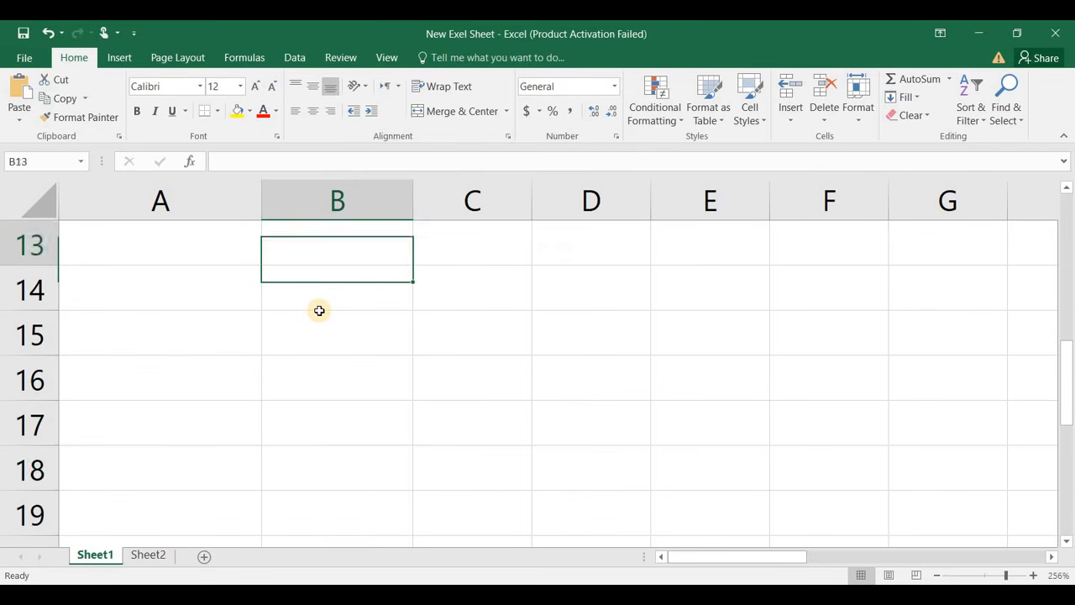
{"action": "key", "text": "Up"}
{"action": "key", "text": "Up"}
{"action": "key", "text": "Up"}
{"action": "key", "text": "Up"}
{"action": "key", "text": "Up"}
{"action": "key", "text": "Up"}
{"action": "key", "text": "Up"}
{"action": "key", "text": "Up"}
{"action": "key", "text": "Up"}
{"action": "key", "text": "Up"}
{"action": "key", "text": "Up"}
{"action": "key", "text": "Up"}
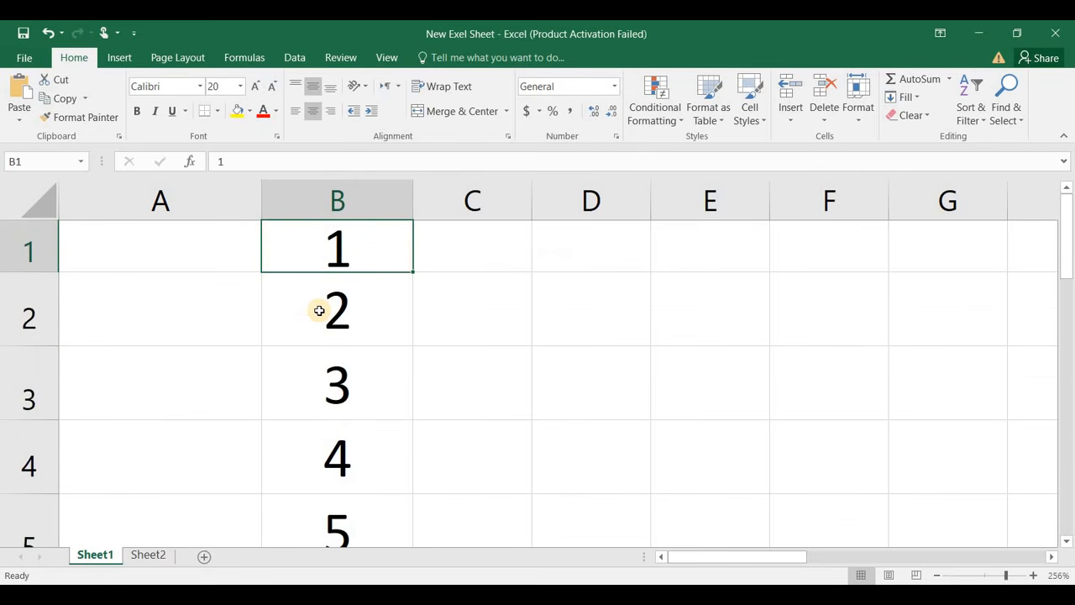
{"action": "key", "text": "ctrl+z"}
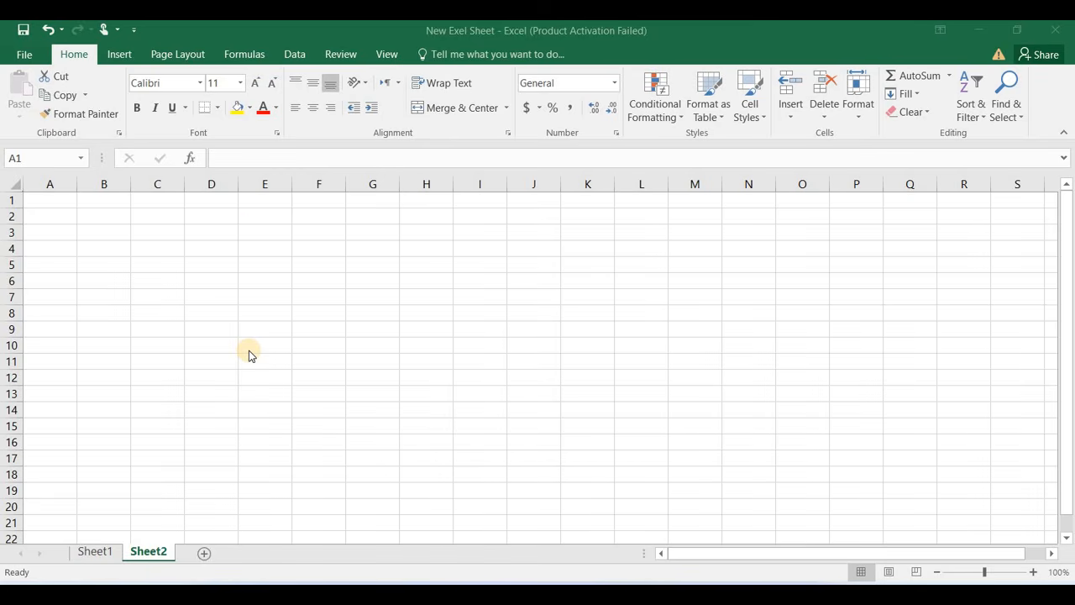
{"action": "left_click", "coordinate": [718, 122]}
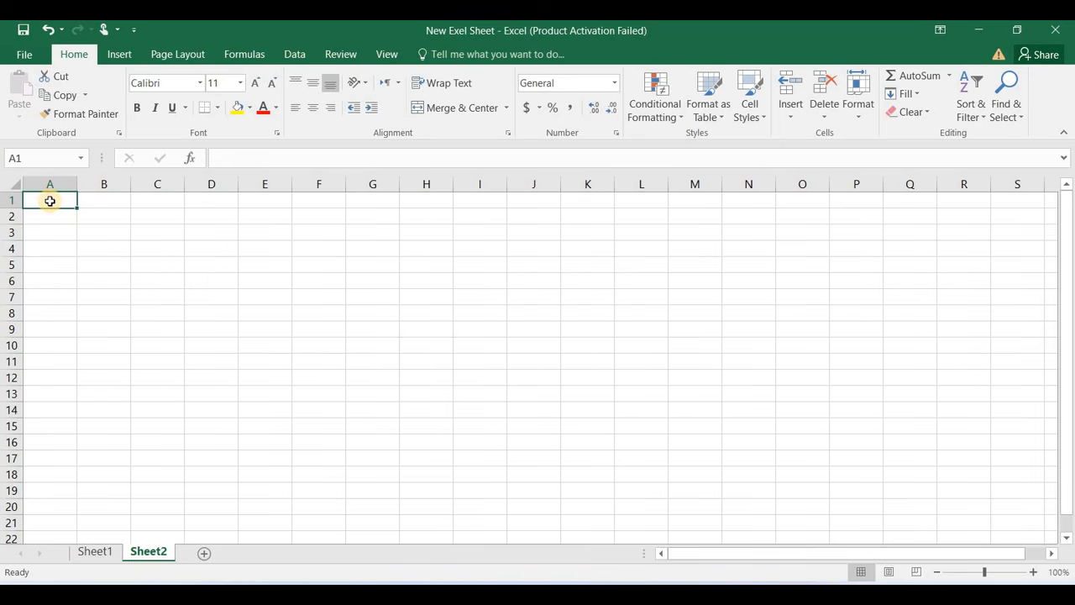
{"action": "left_click_drag", "start_coordinate": [49, 201], "coordinate": [746, 537]}
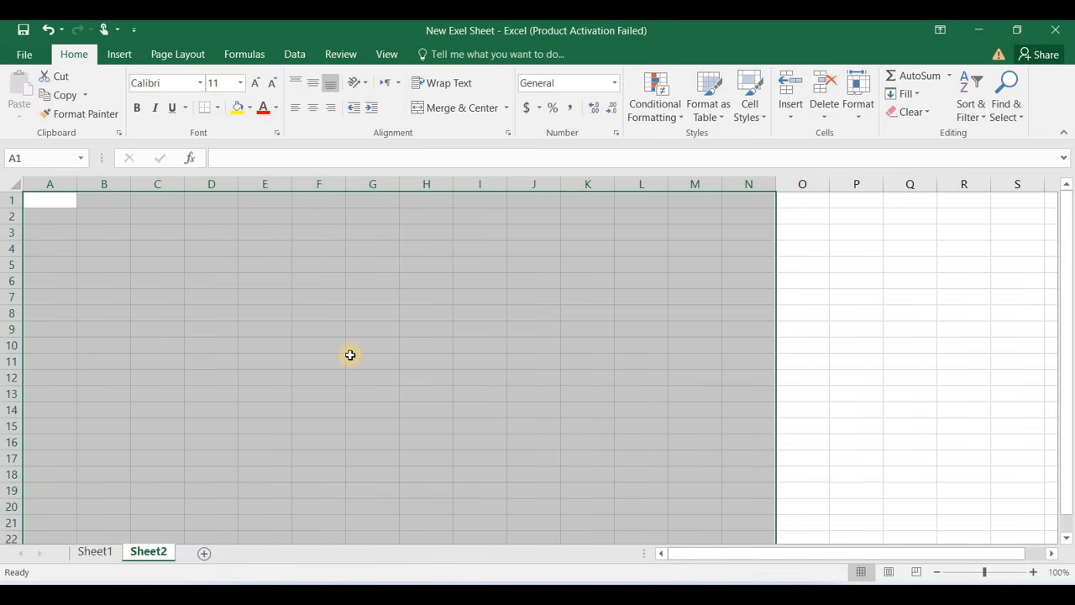
{"action": "key", "text": "ctrl+Home"}
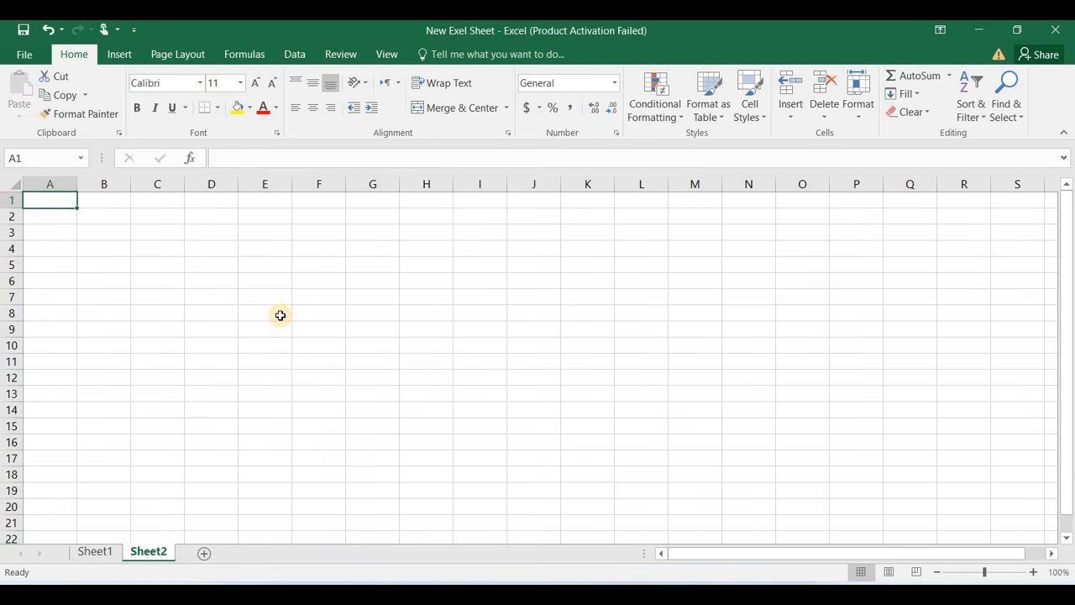
Format the student records in A1:S11 on Sheet1 as a table with headers, using the light style with a black header row.
{"action": "left_click", "coordinate": [86, 552]}
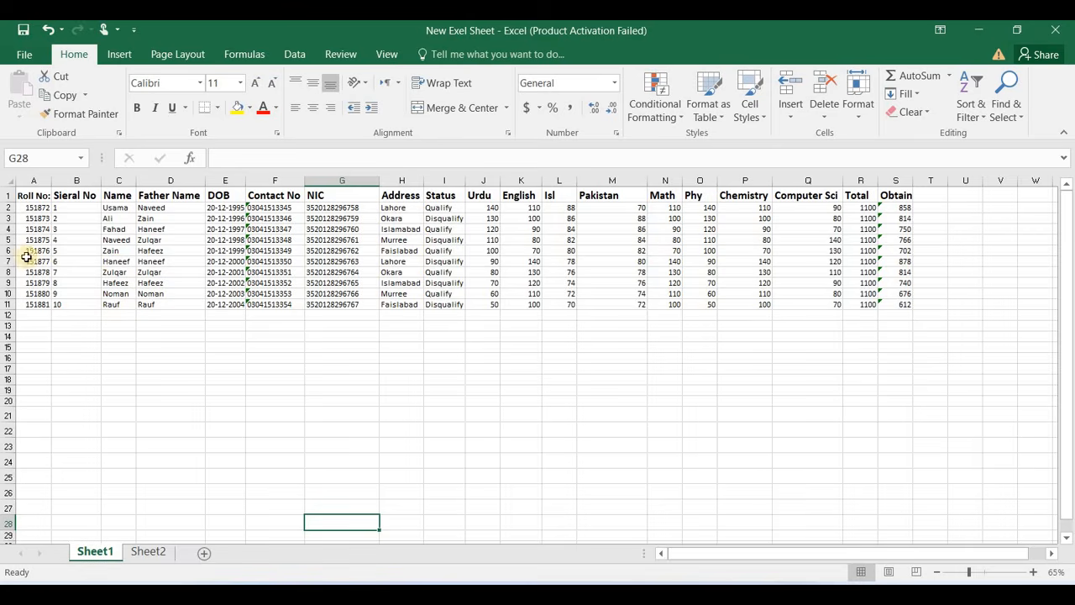
{"action": "left_click_drag", "start_coordinate": [19, 193], "coordinate": [908, 308]}
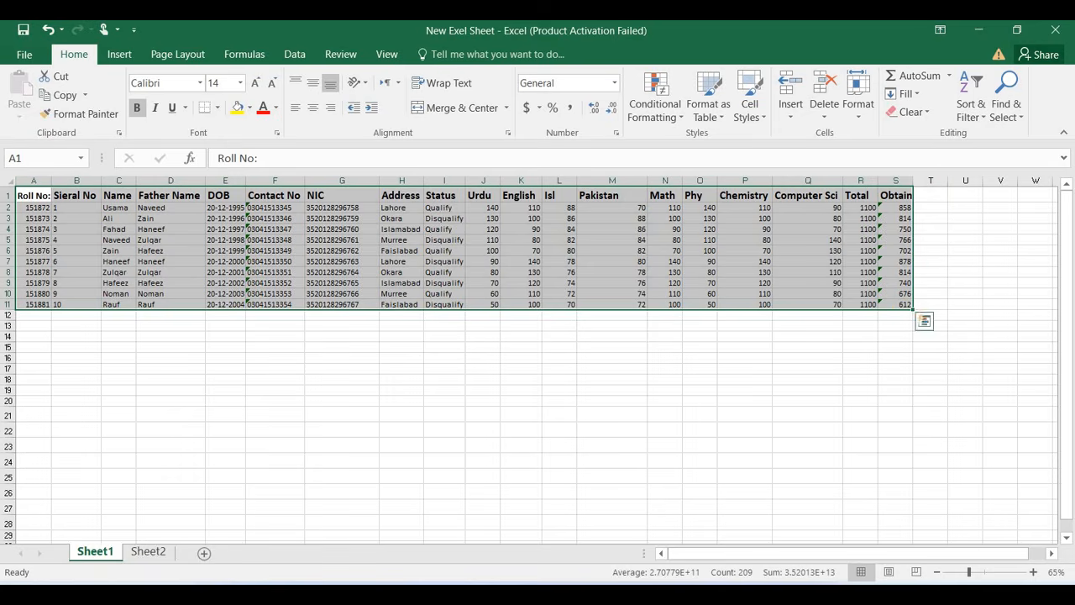
{"action": "left_click", "coordinate": [719, 120]}
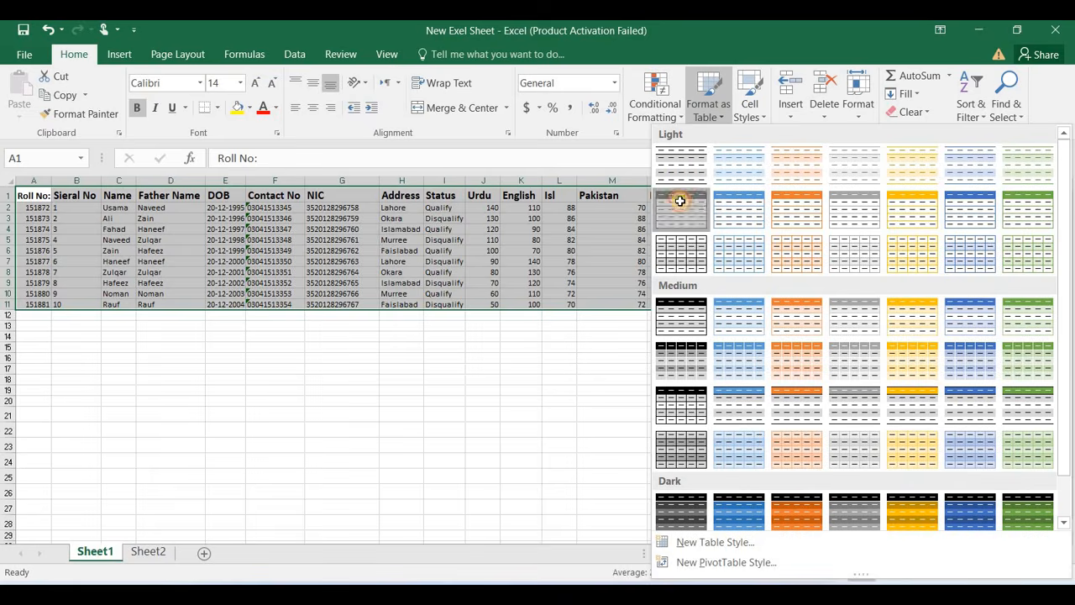
{"action": "left_click", "coordinate": [681, 205]}
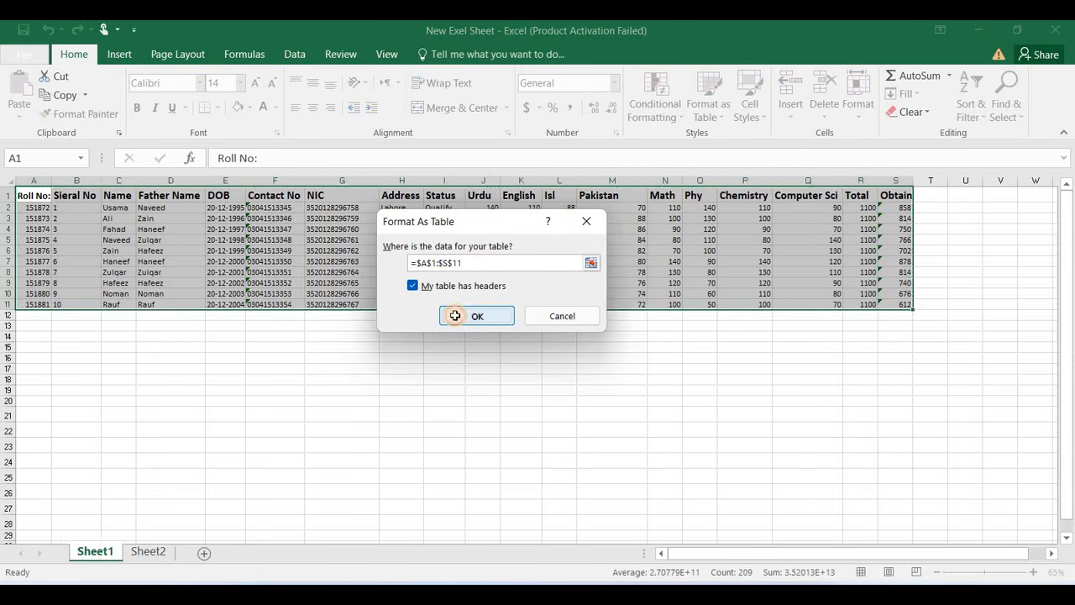
{"action": "left_click", "coordinate": [456, 316]}
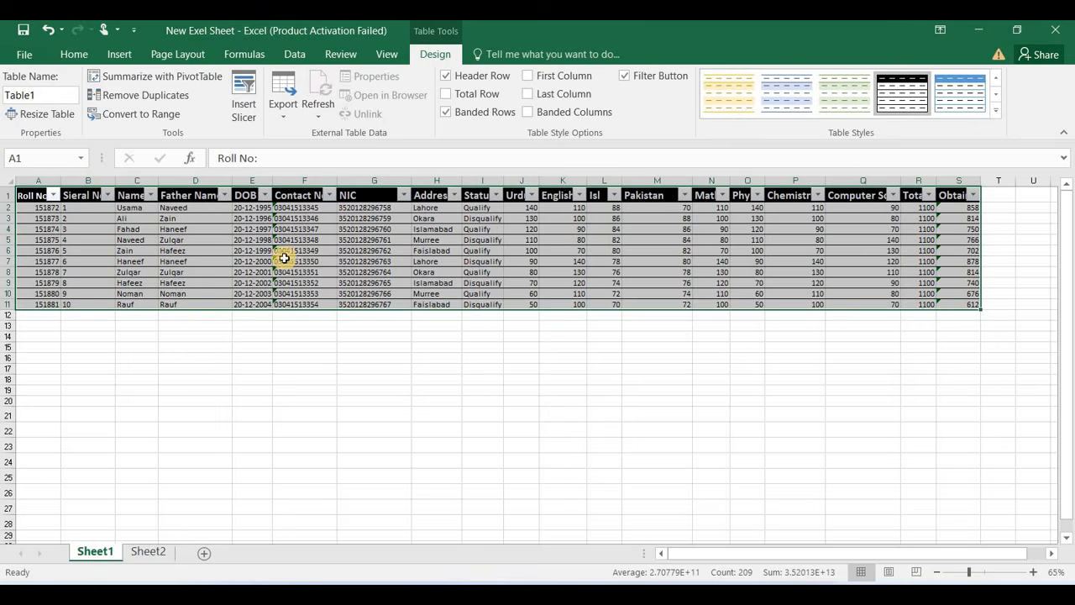
Examine the filter options of the Roll No: column and the table's resize settings, keeping the range A1:S11.
{"action": "left_click", "coordinate": [44, 195]}
{"action": "left_click", "coordinate": [55, 196]}
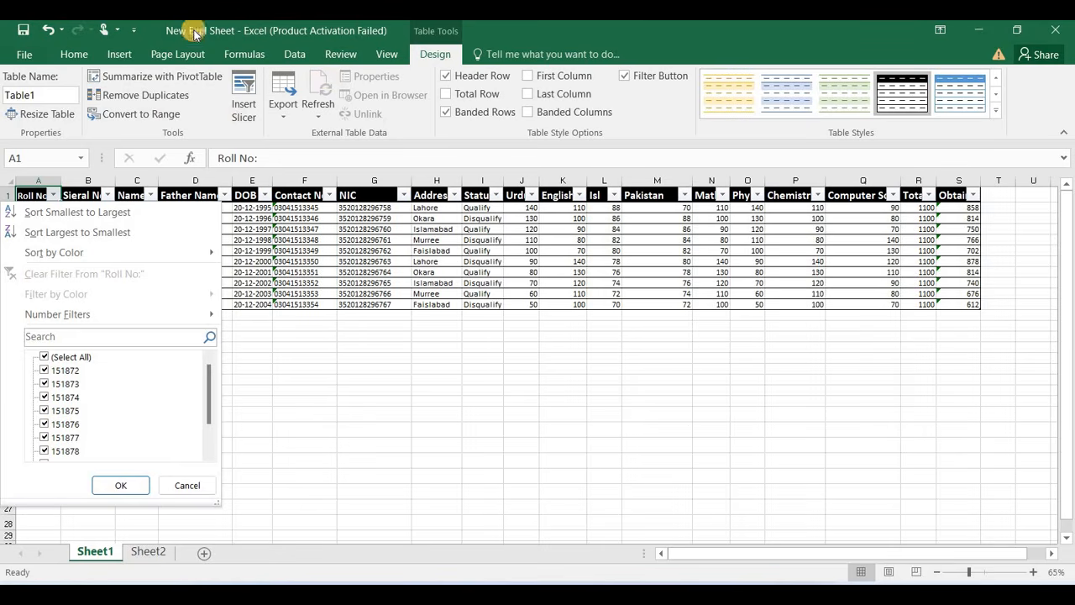
{"action": "left_click", "coordinate": [448, 55]}
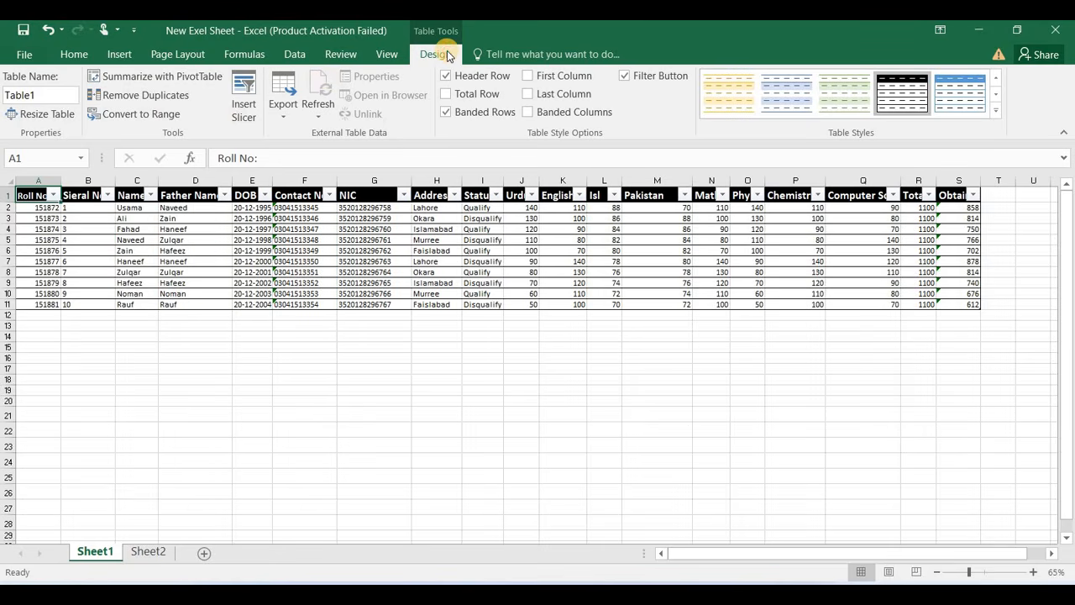
{"action": "left_click", "coordinate": [59, 112]}
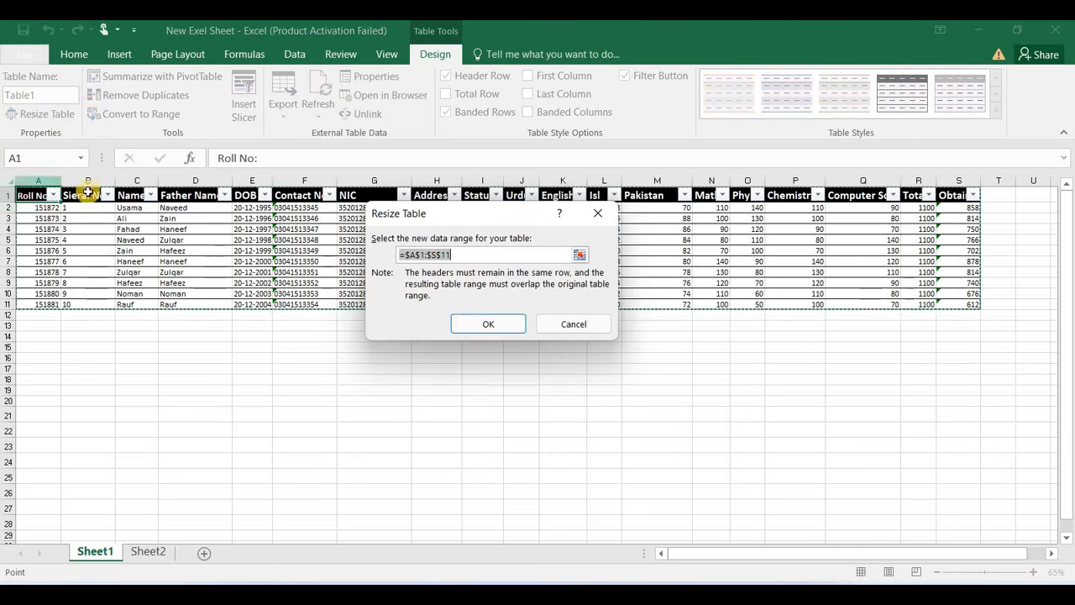
{"action": "left_click", "coordinate": [487, 324]}
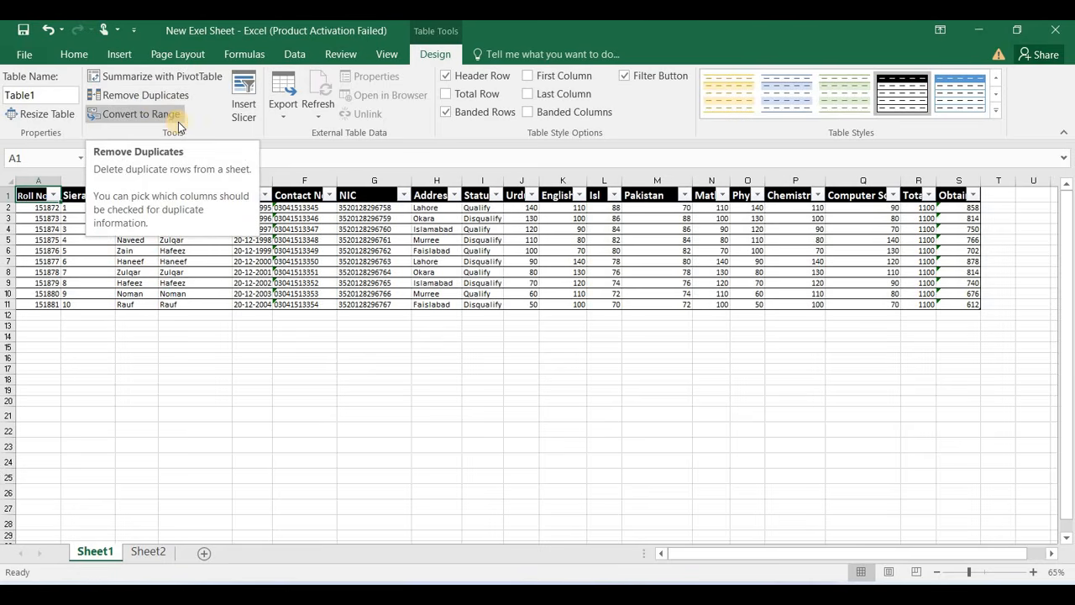
Try a slicer for the Roll No: column, placed below the table's first columns, and undo it.
{"action": "left_click", "coordinate": [247, 109]}
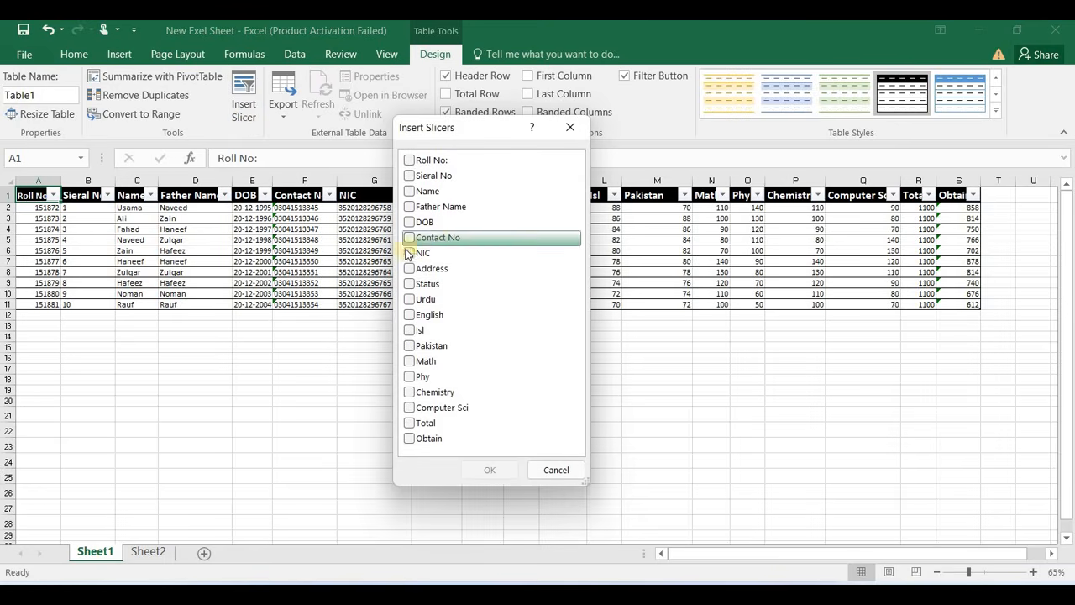
{"action": "left_click", "coordinate": [410, 161]}
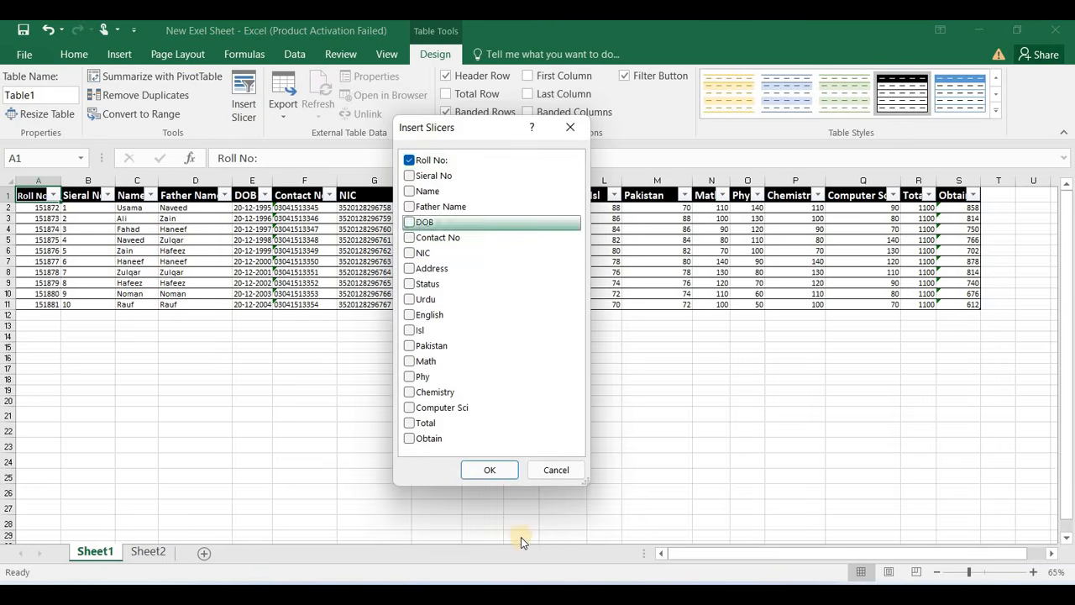
{"action": "left_click", "coordinate": [495, 468]}
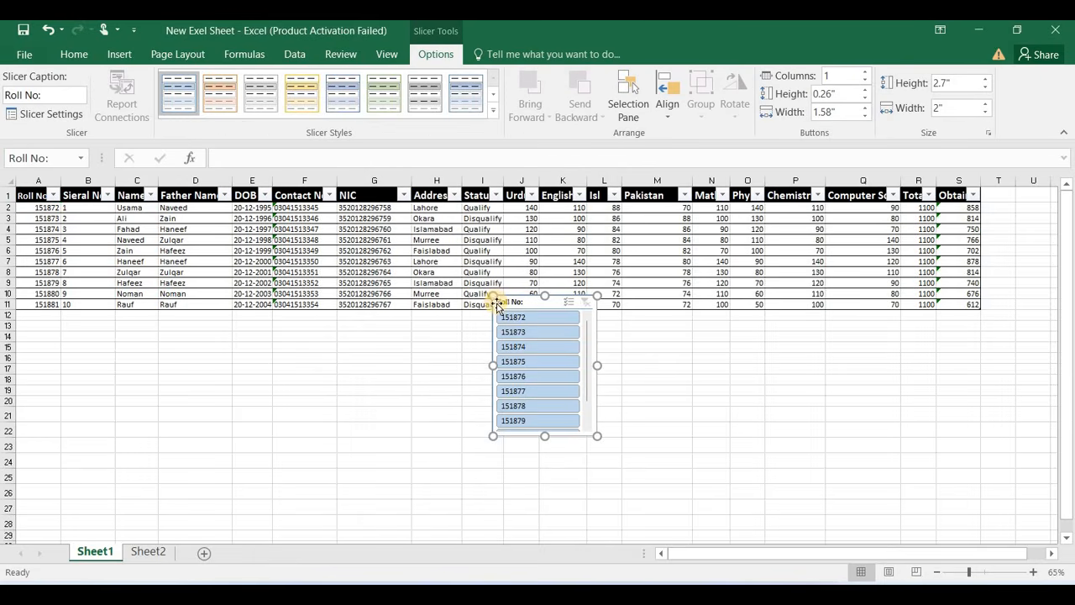
{"action": "left_click_drag", "start_coordinate": [492, 303], "coordinate": [43, 345]}
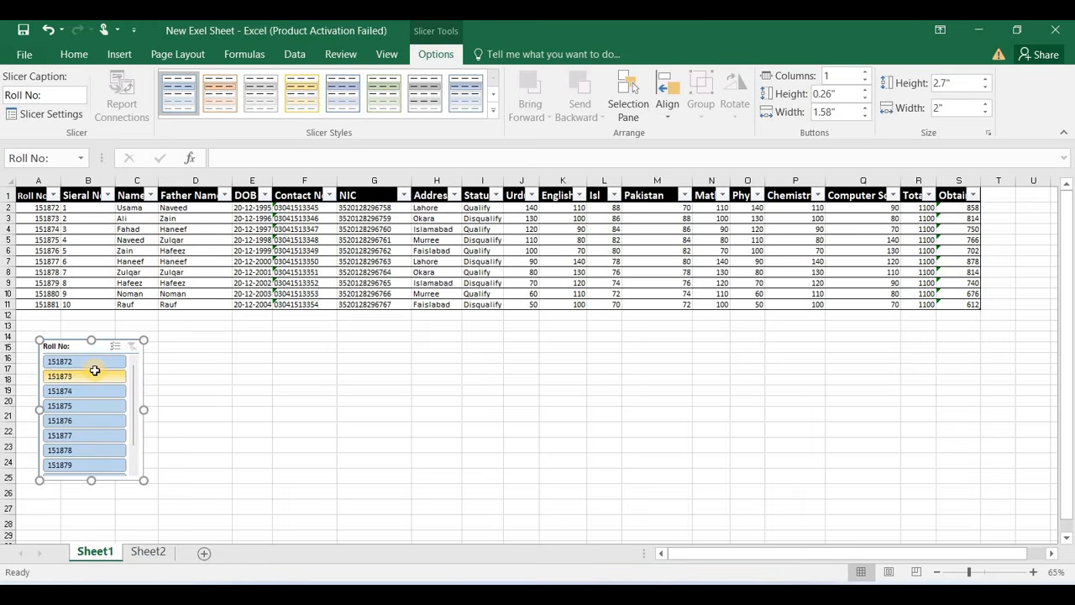
{"action": "key", "text": "ctrl+z"}
{"action": "key", "text": "ctrl+z"}
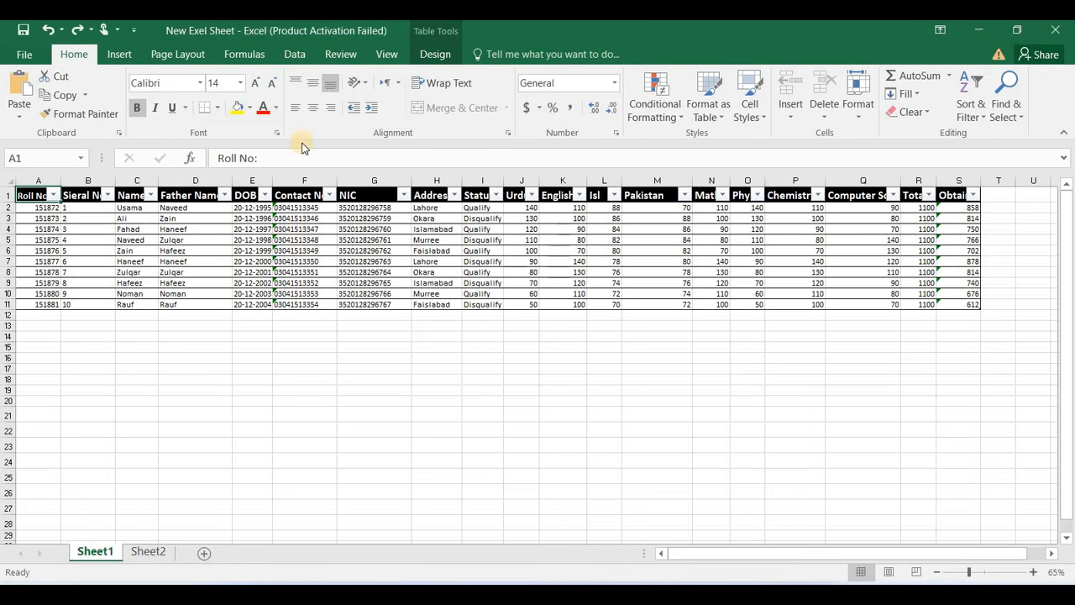
Compare selecting cells inside the table, such as H2, G1 and A9, with the empty cell A12 to check when table design tools are offered.
{"action": "left_click", "coordinate": [420, 209]}
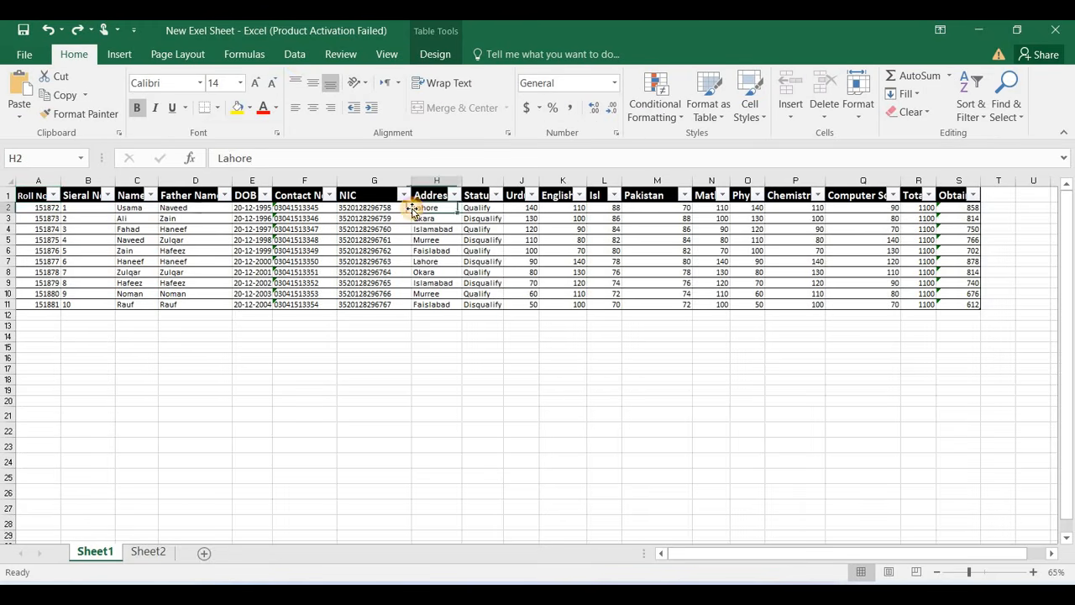
{"action": "left_click", "coordinate": [383, 196]}
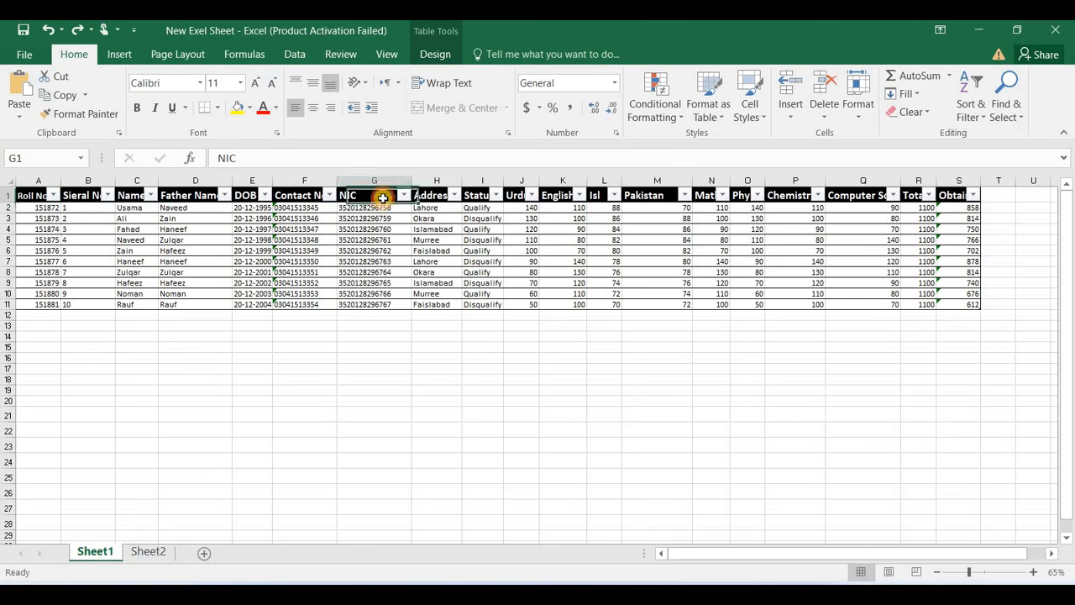
{"action": "left_click", "coordinate": [432, 52]}
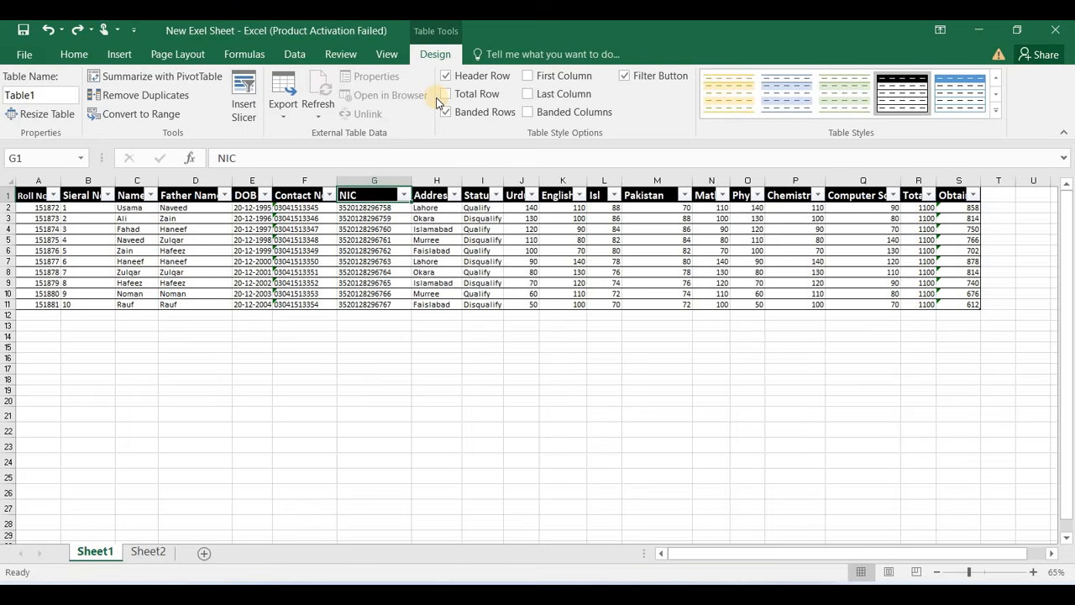
{"action": "left_click", "coordinate": [39, 313]}
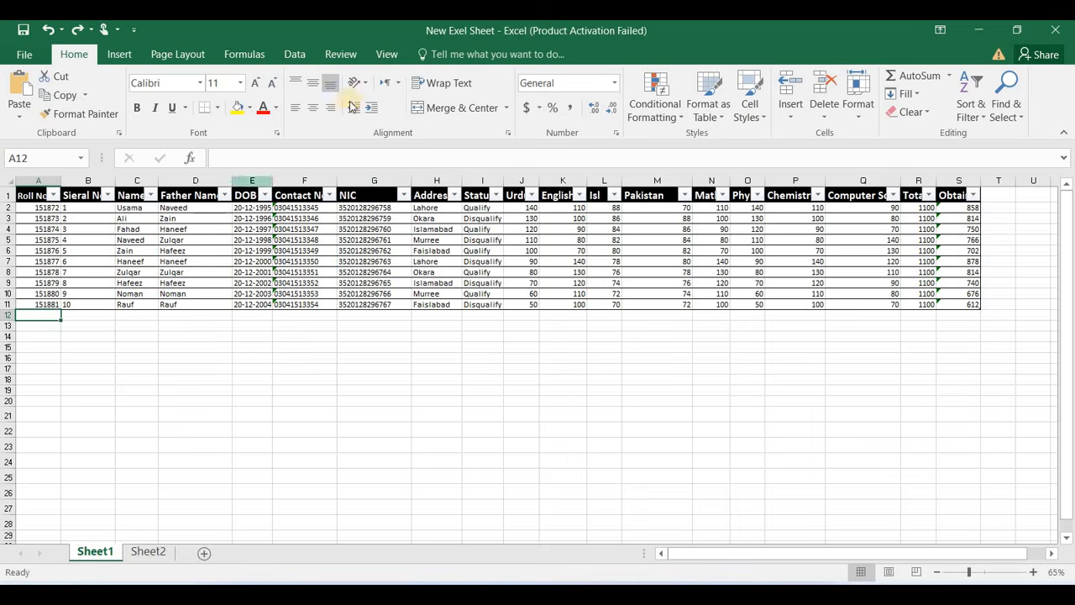
{"action": "left_click", "coordinate": [53, 197]}
{"action": "left_click", "coordinate": [290, 249]}
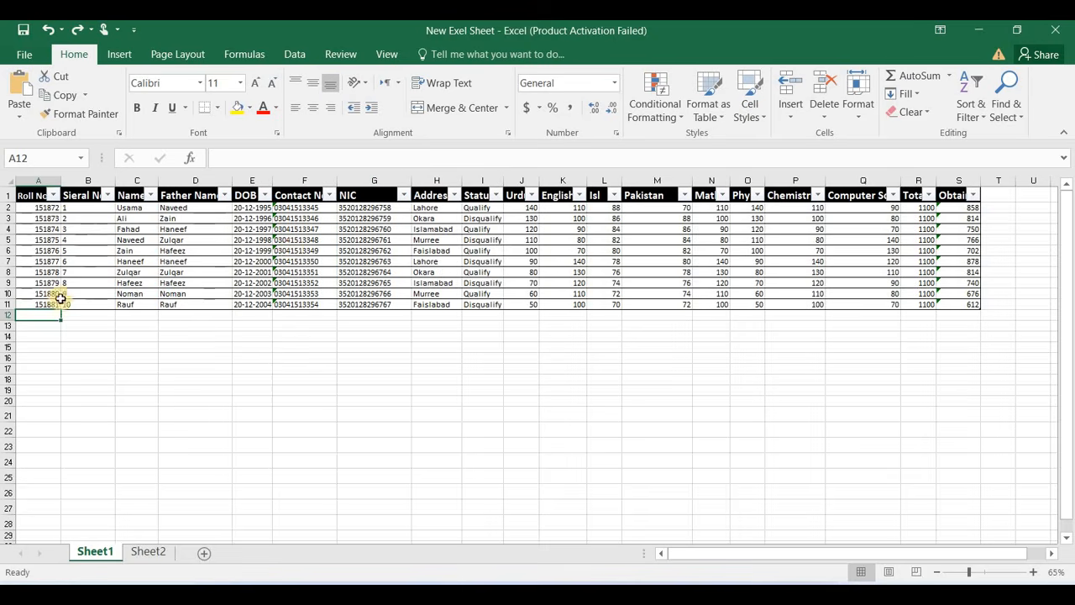
{"action": "left_click", "coordinate": [43, 283]}
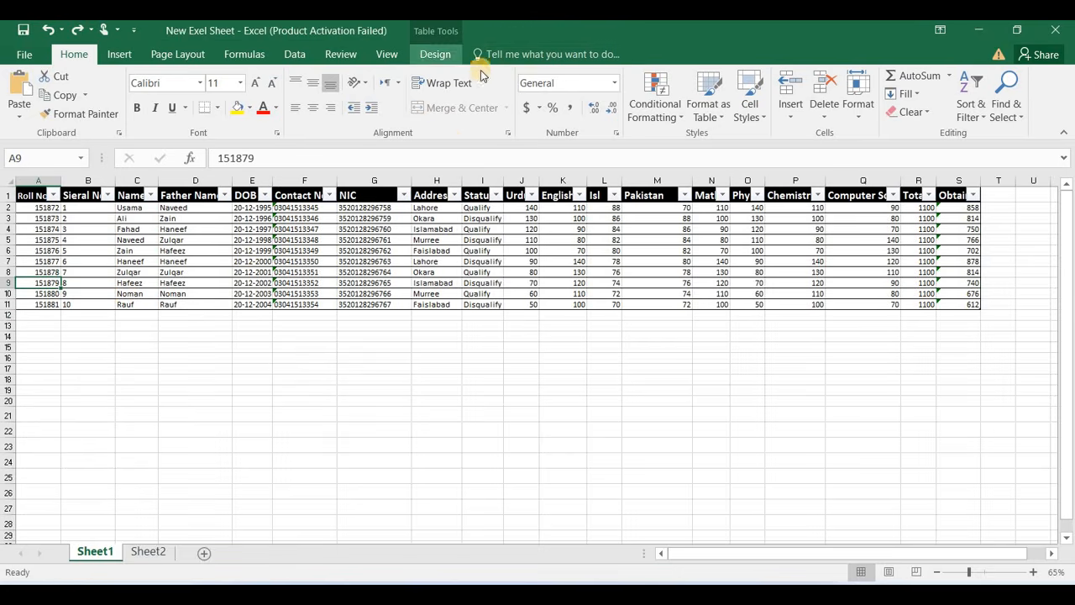
Turn on the table's Total Row, First Column, Last Column and Banded Columns options, and switch its filter buttons off and back on.
{"action": "left_click", "coordinate": [436, 55]}
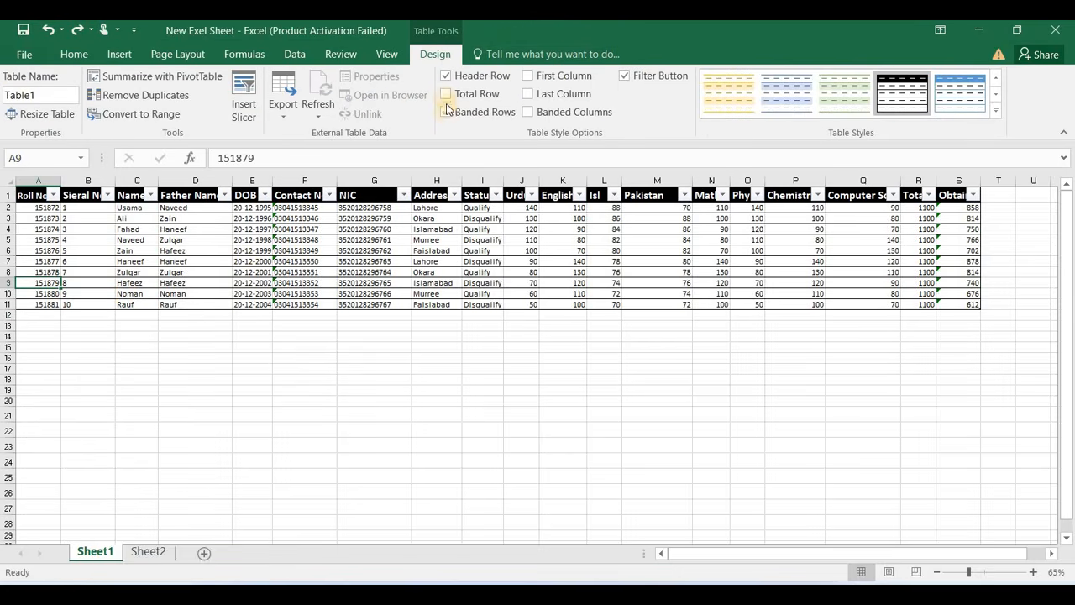
{"action": "left_click", "coordinate": [446, 99]}
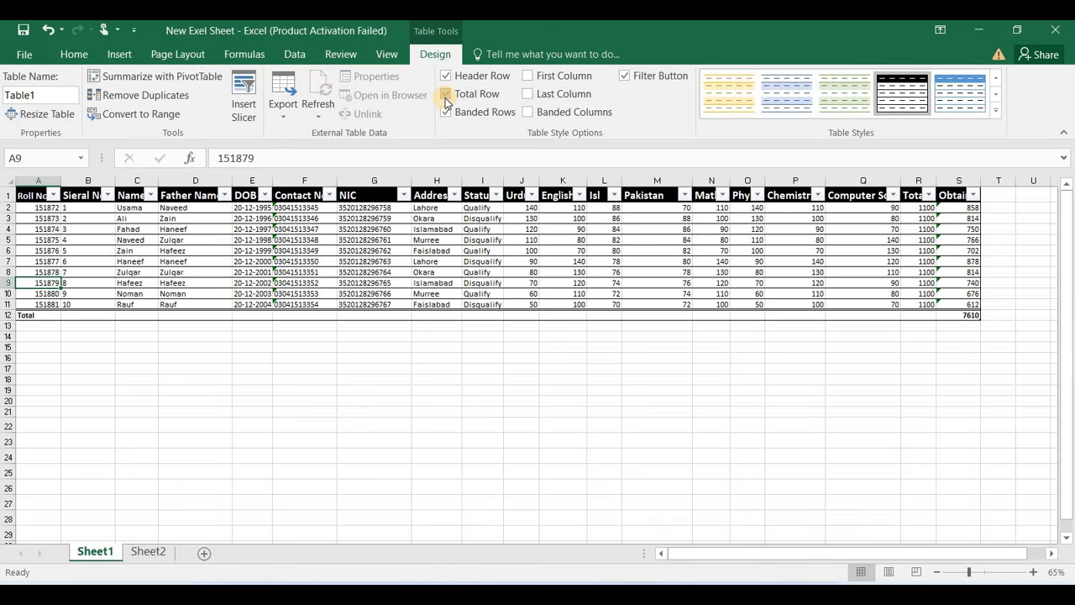
{"action": "left_click", "coordinate": [527, 77]}
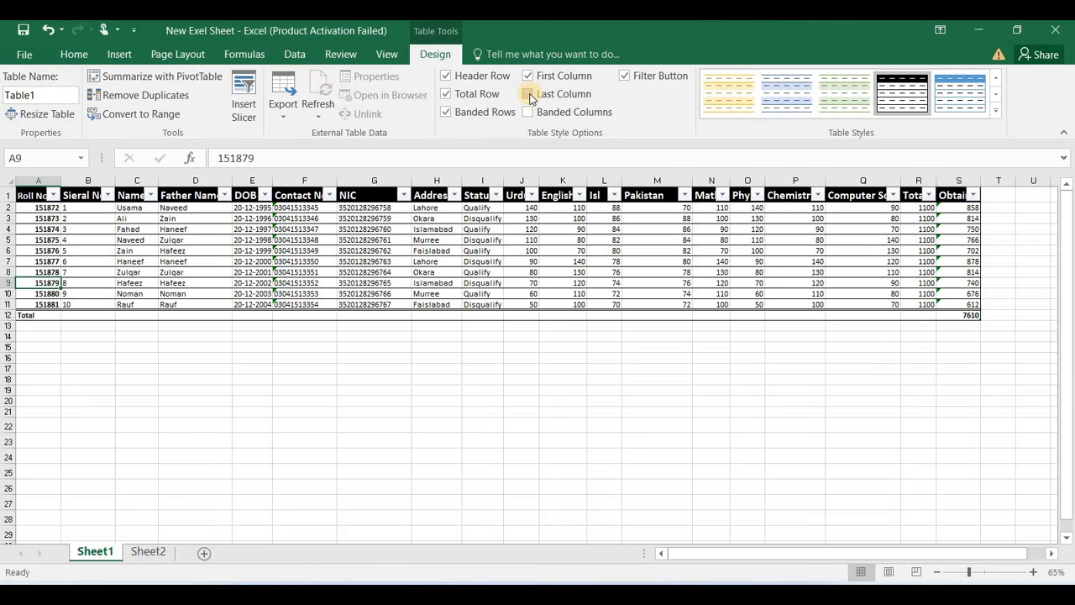
{"action": "left_click", "coordinate": [529, 94]}
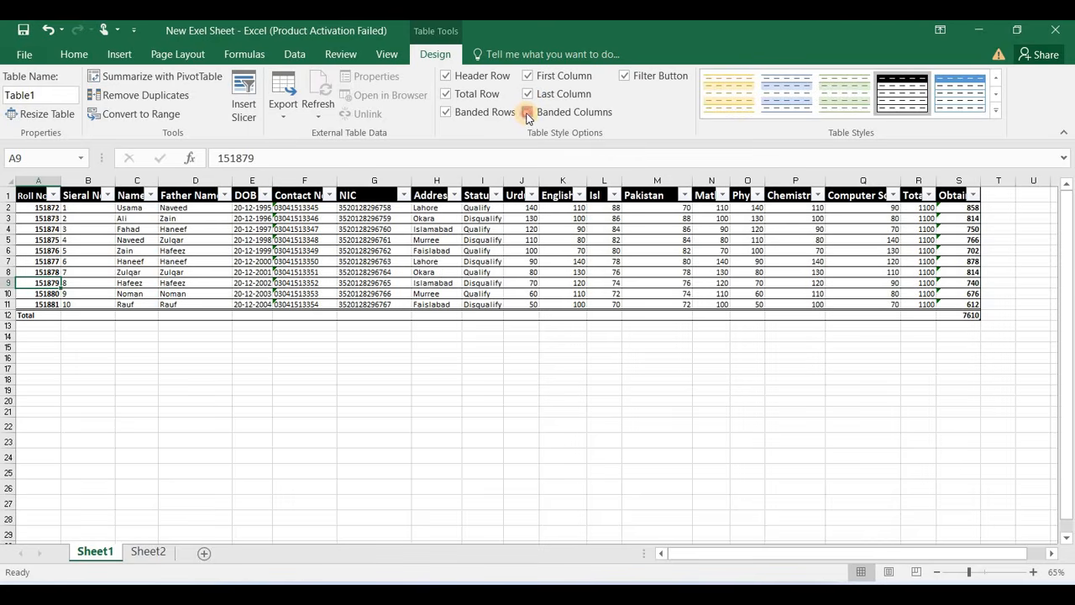
{"action": "left_click", "coordinate": [528, 113]}
{"action": "left_click", "coordinate": [528, 112]}
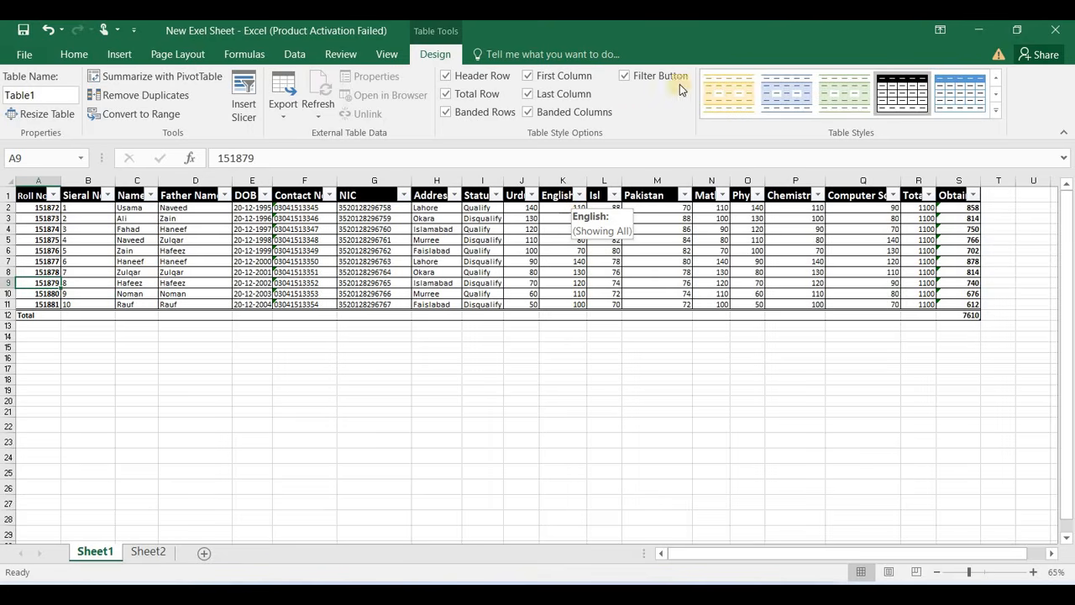
{"action": "left_click", "coordinate": [624, 78]}
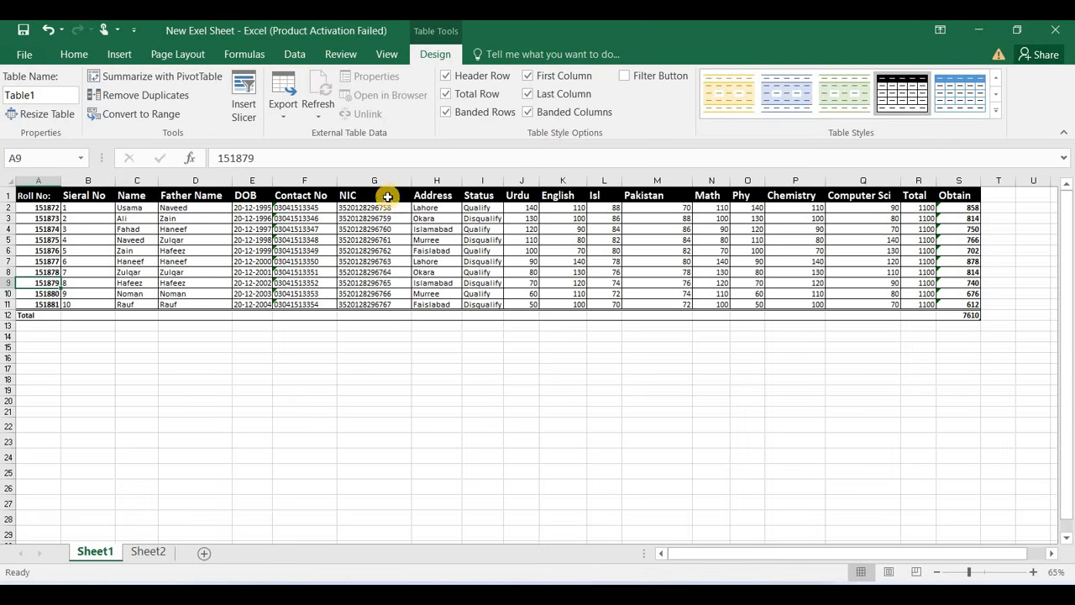
{"action": "left_click", "coordinate": [624, 75]}
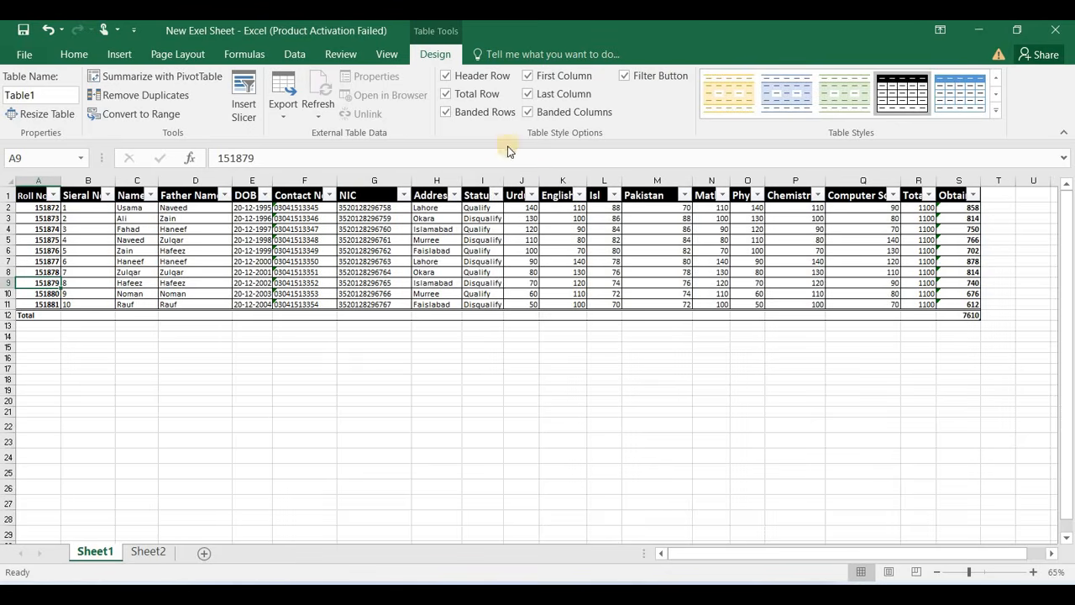
Filter the table's Status column to show only the Qualify records.
{"action": "left_click", "coordinate": [497, 195]}
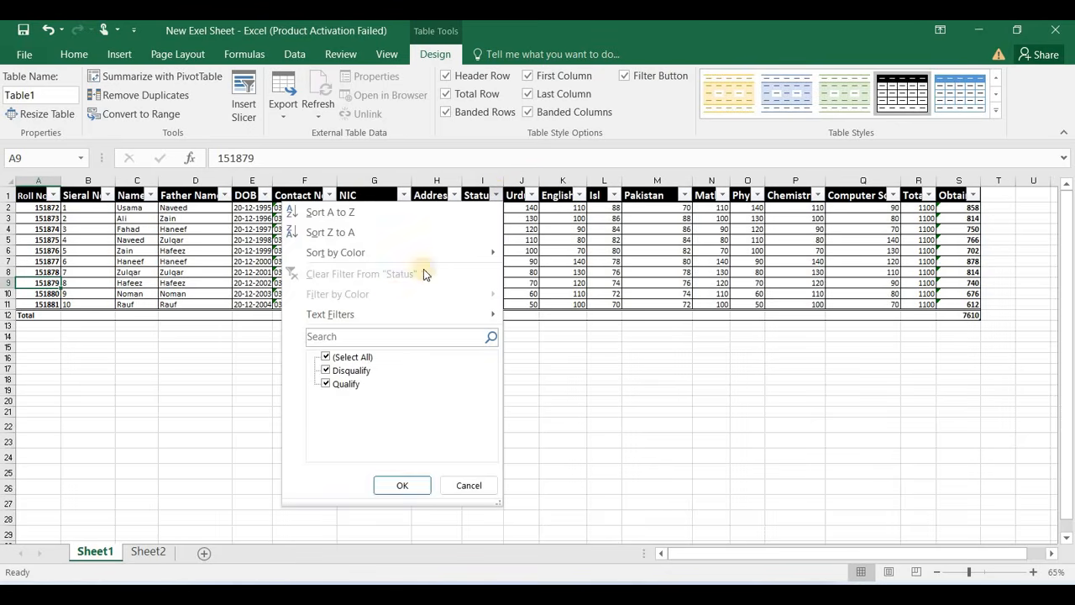
{"action": "left_click", "coordinate": [326, 383]}
{"action": "left_click", "coordinate": [326, 384]}
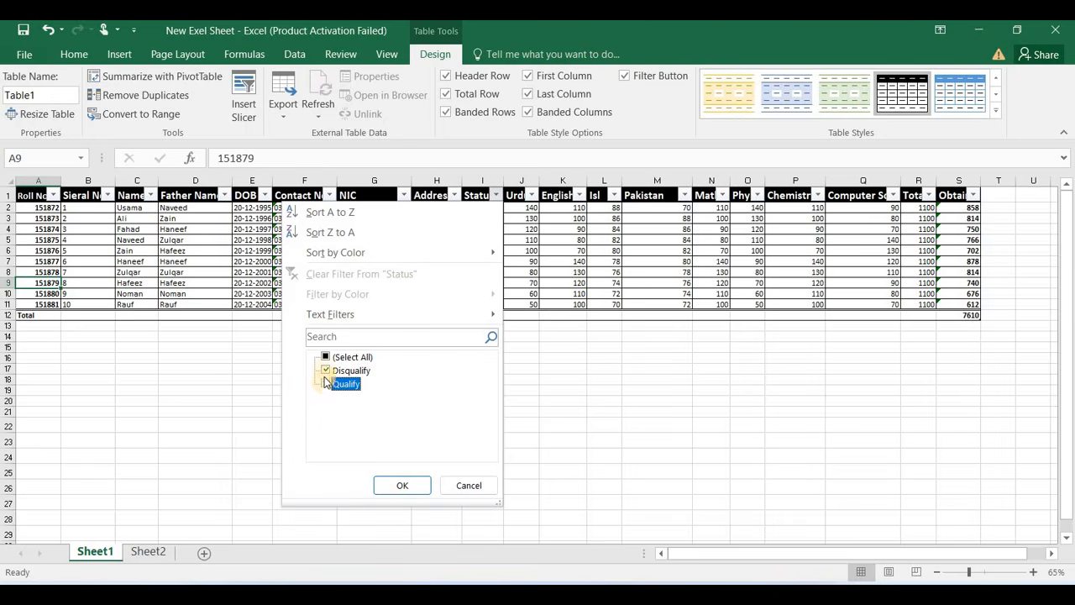
{"action": "left_click", "coordinate": [326, 371]}
{"action": "left_click", "coordinate": [326, 384]}
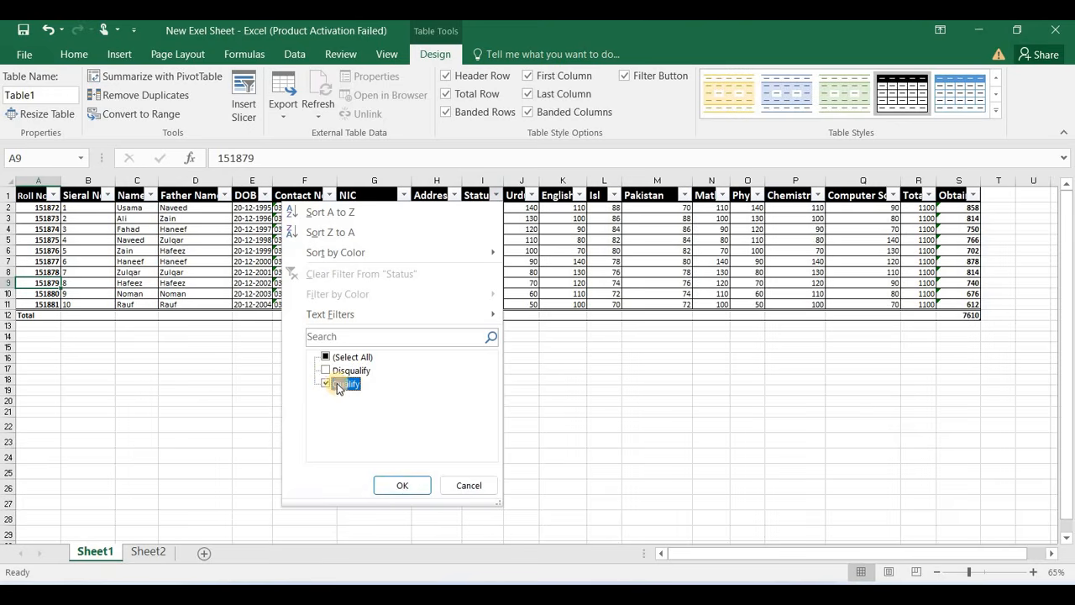
{"action": "left_click", "coordinate": [389, 486]}
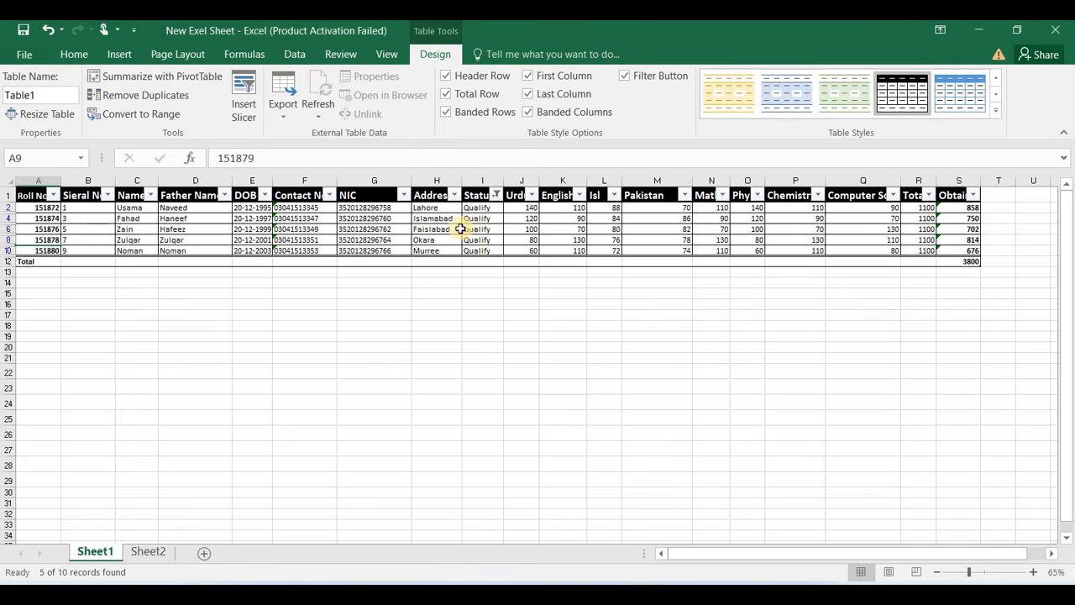
Change the Status column filter to show only the Disqualify records, and select cell I3.
{"action": "left_click", "coordinate": [496, 195]}
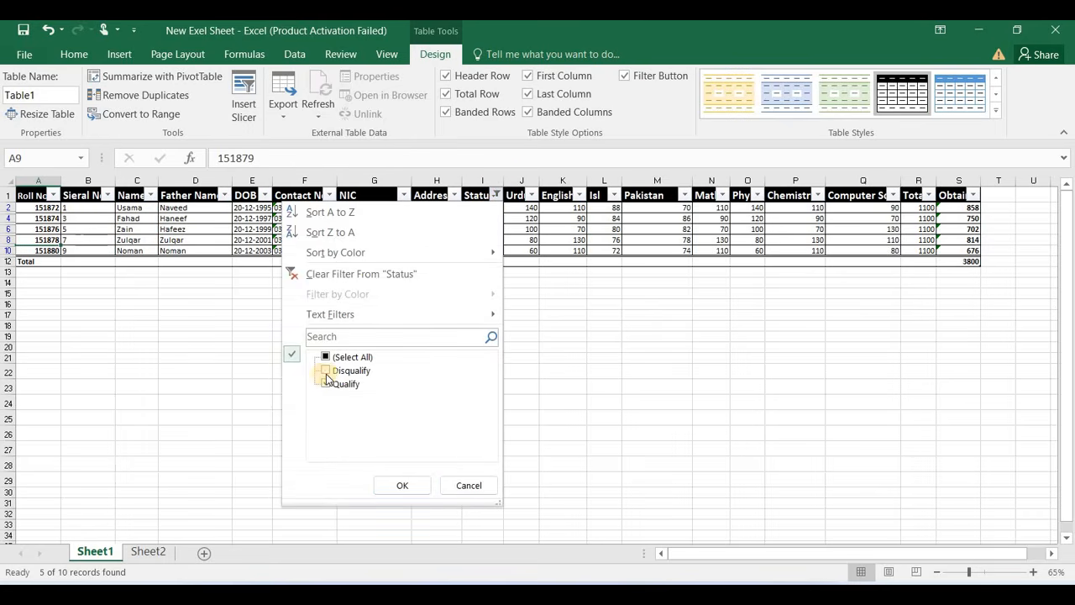
{"action": "left_click", "coordinate": [326, 373]}
{"action": "left_click", "coordinate": [326, 384]}
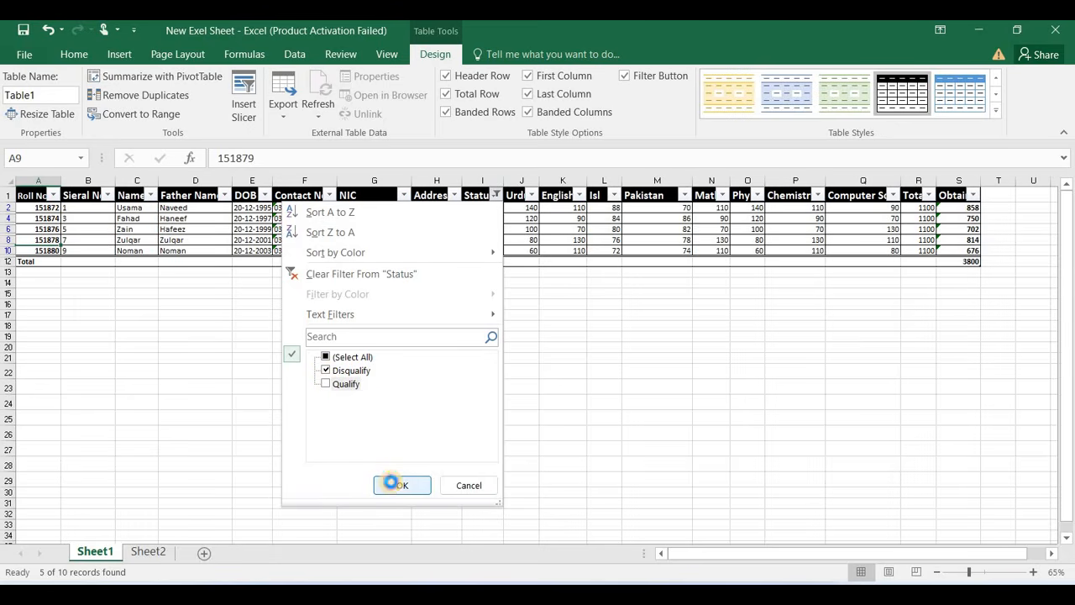
{"action": "left_click", "coordinate": [391, 482]}
{"action": "left_click", "coordinate": [493, 206]}
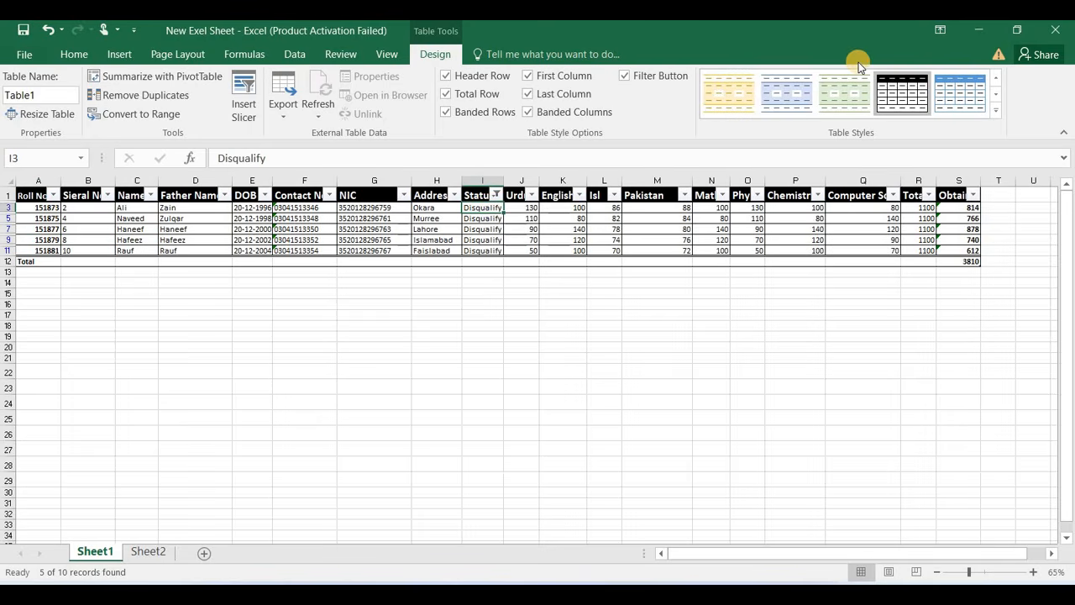
Try several light and medium table styles, settling on the medium style with a green header row, green outer columns and grey banding.
{"action": "left_click", "coordinate": [961, 87]}
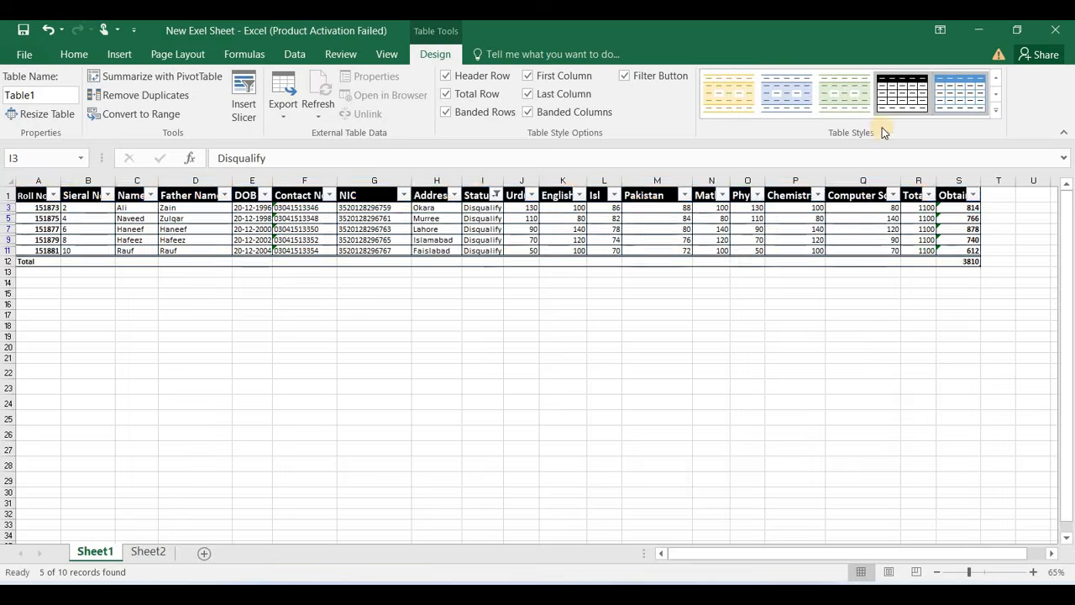
{"action": "left_click", "coordinate": [844, 99]}
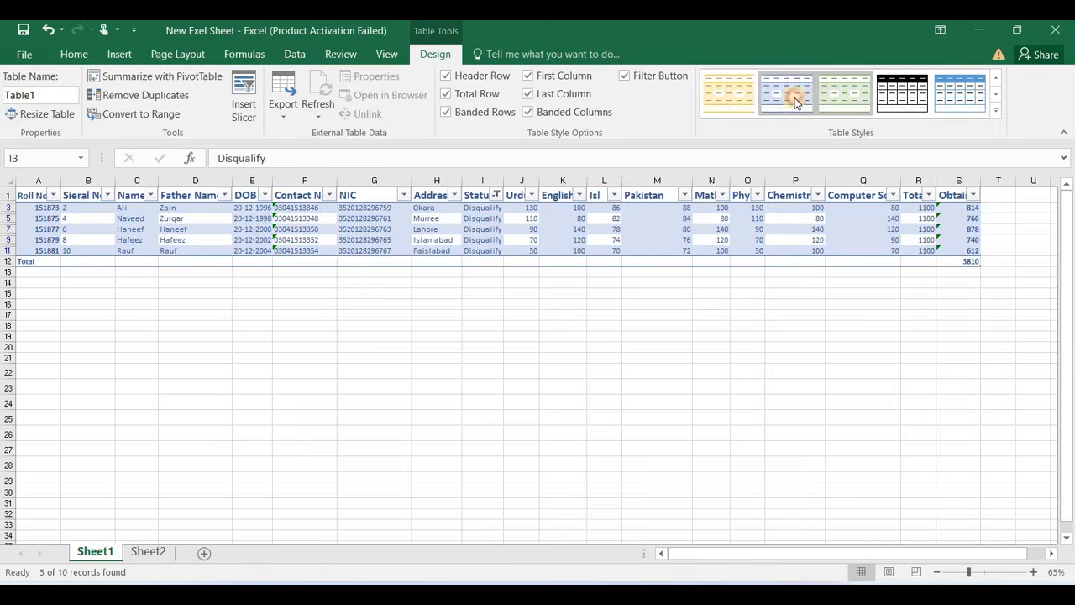
{"action": "left_click", "coordinate": [739, 102]}
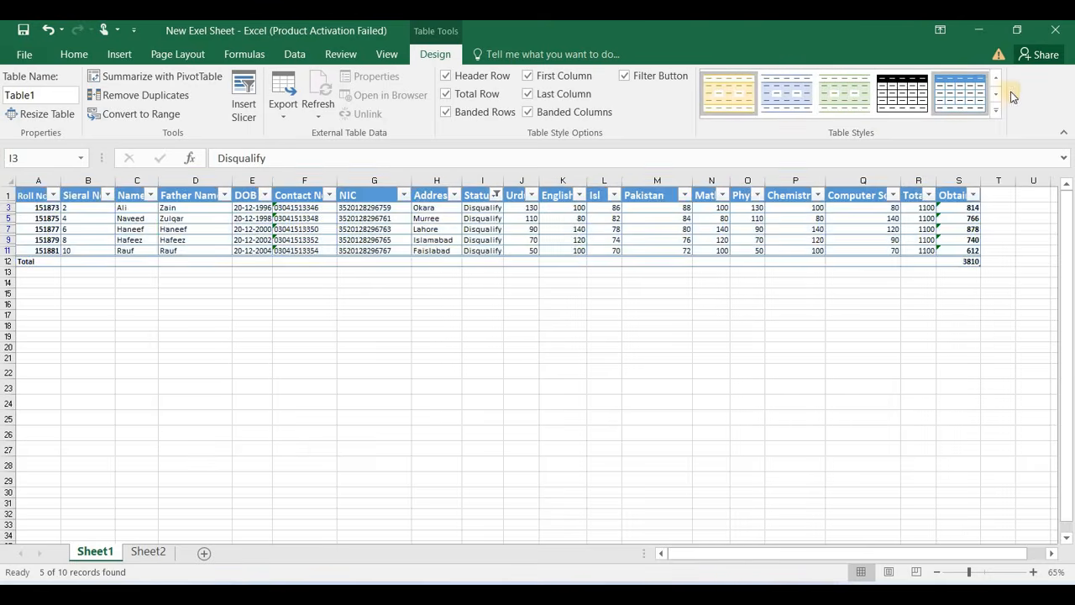
{"action": "left_click", "coordinate": [995, 110]}
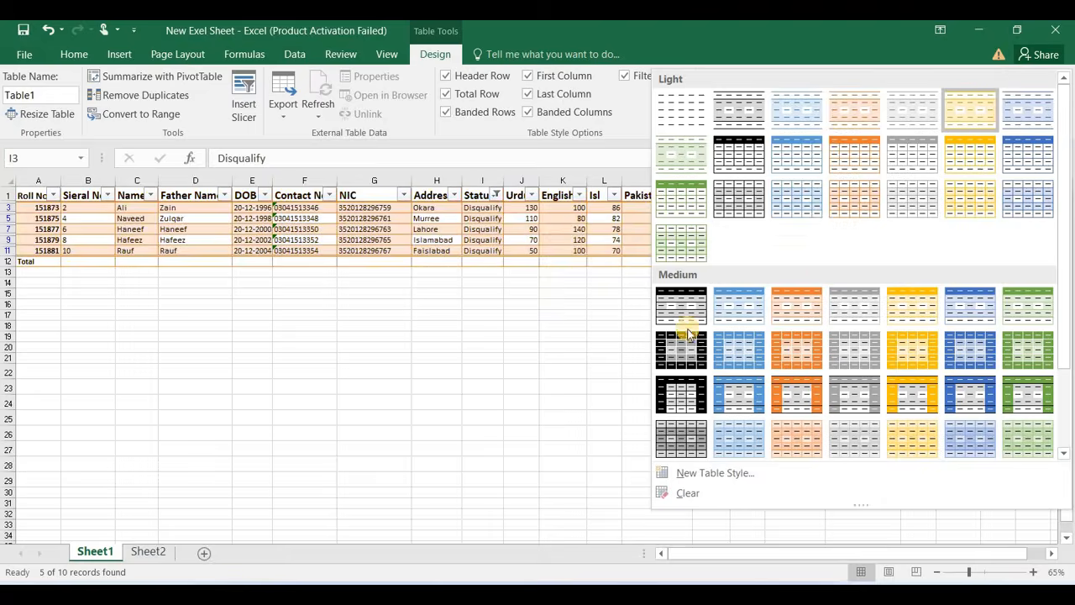
{"action": "left_click", "coordinate": [682, 354]}
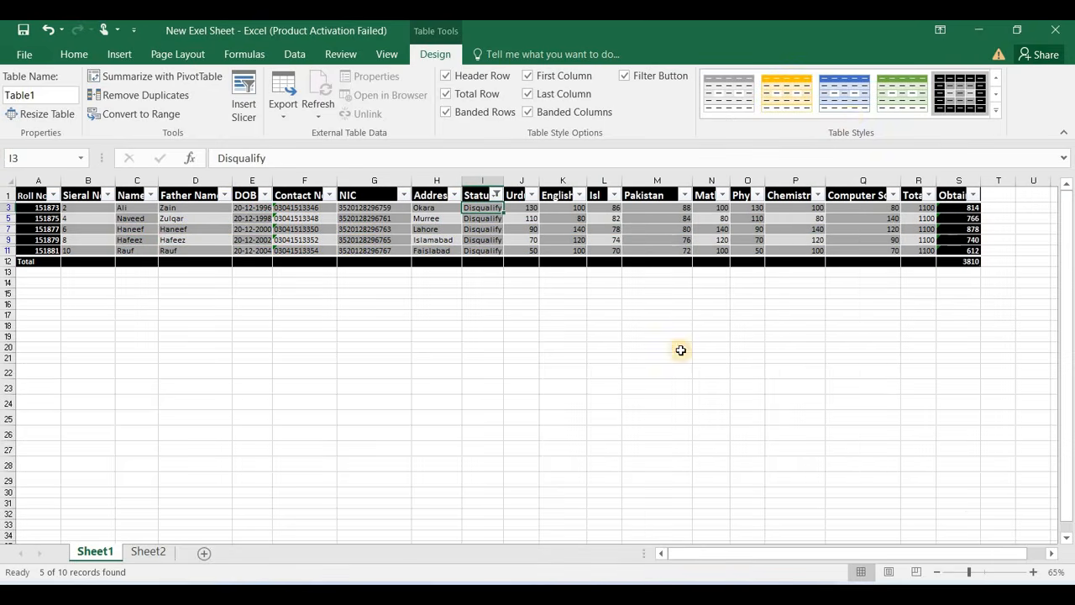
{"action": "left_click", "coordinate": [990, 111]}
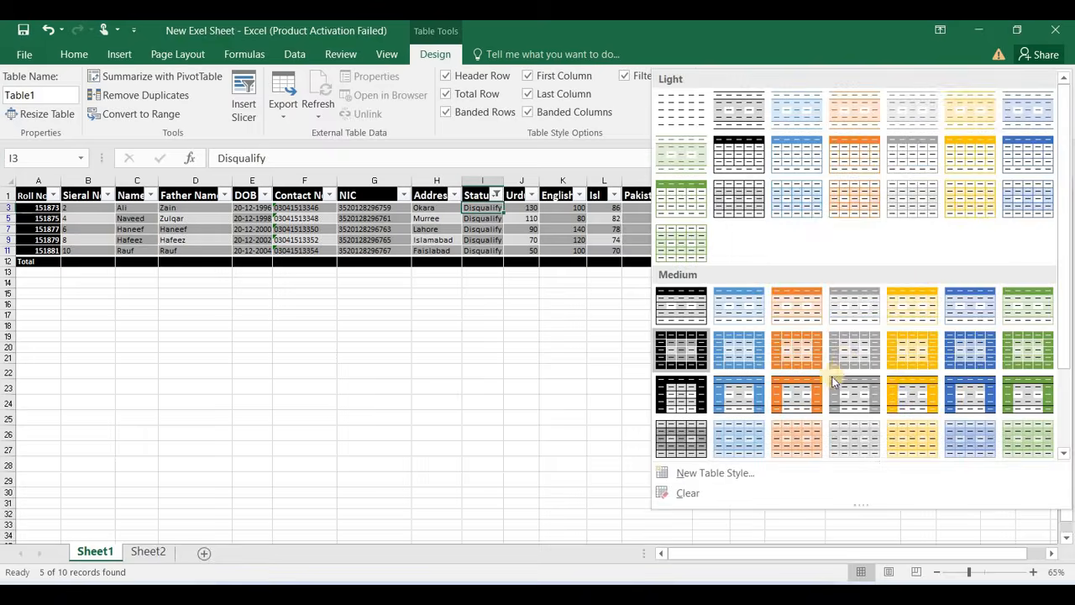
{"action": "left_click", "coordinate": [1019, 387]}
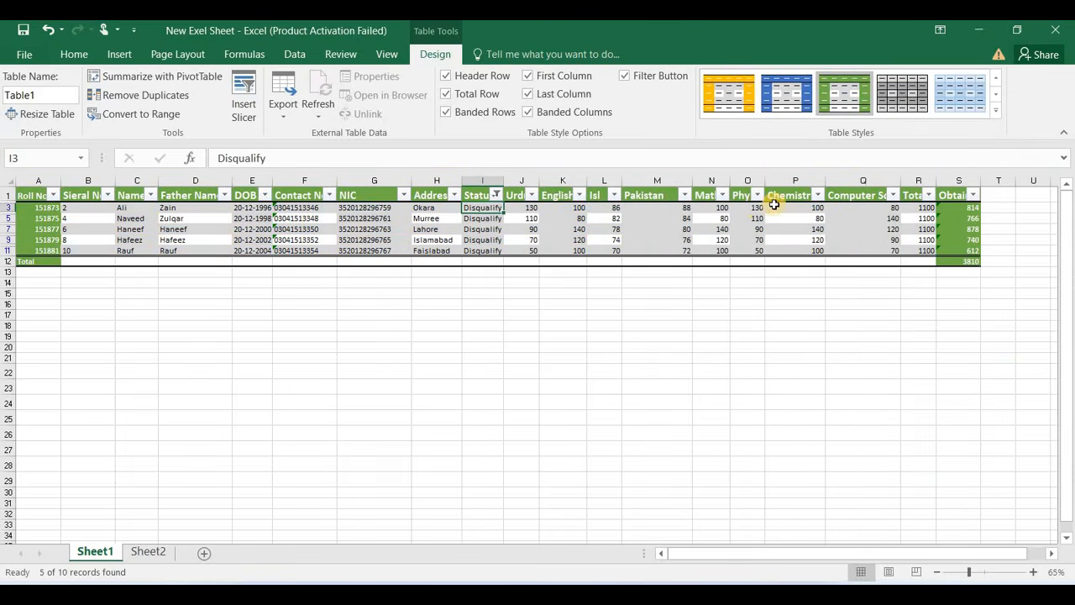
Turn off the Total Row, First Column and Last Column options, and switch the banded rows and header row off and back on.
{"action": "left_click", "coordinate": [446, 94]}
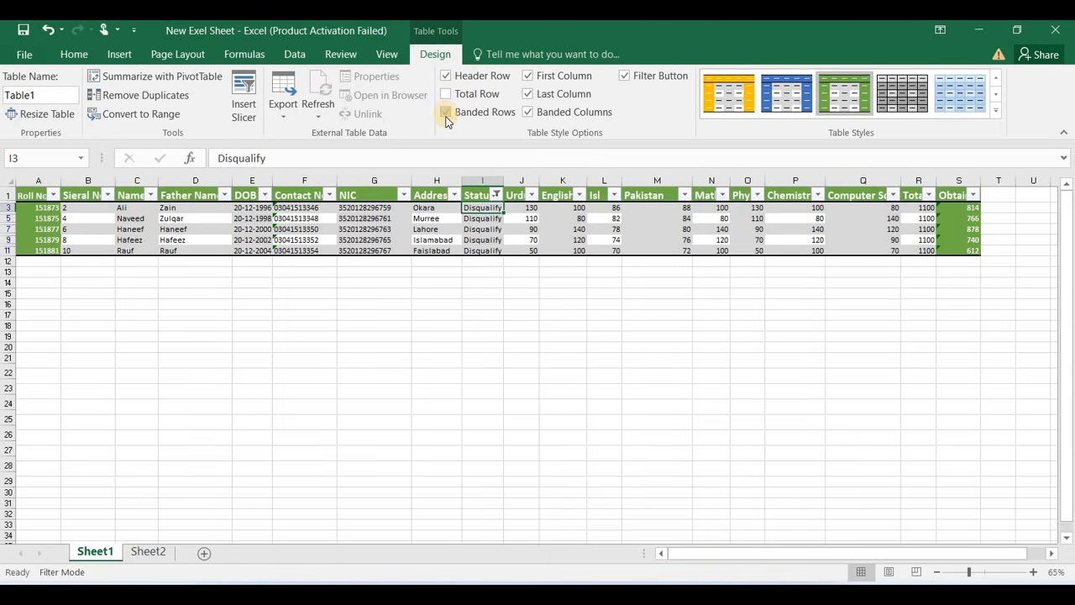
{"action": "left_click", "coordinate": [446, 116]}
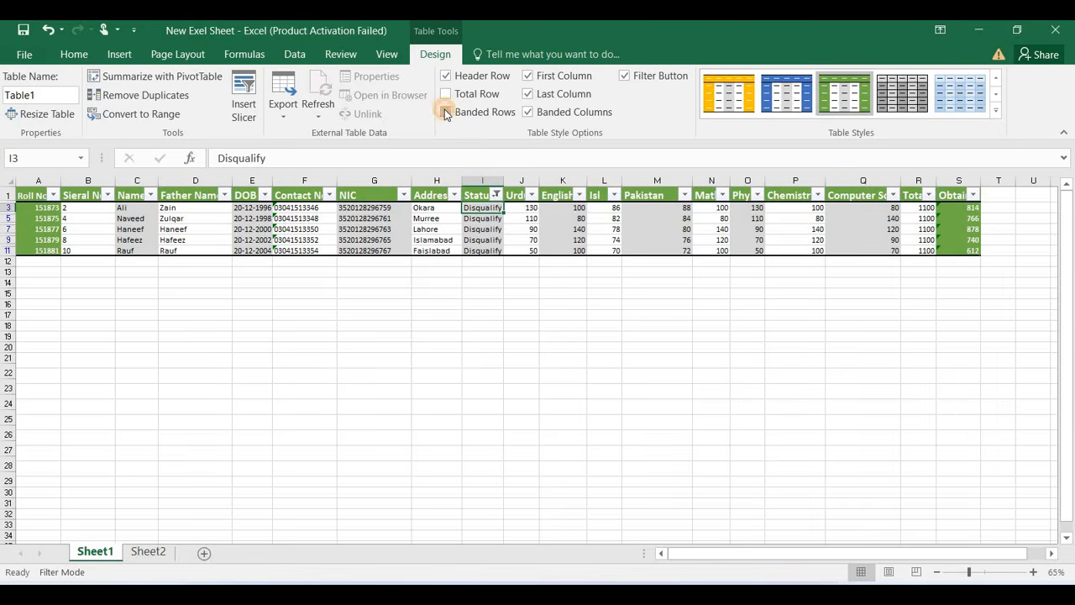
{"action": "left_click", "coordinate": [446, 113]}
{"action": "left_click", "coordinate": [447, 76]}
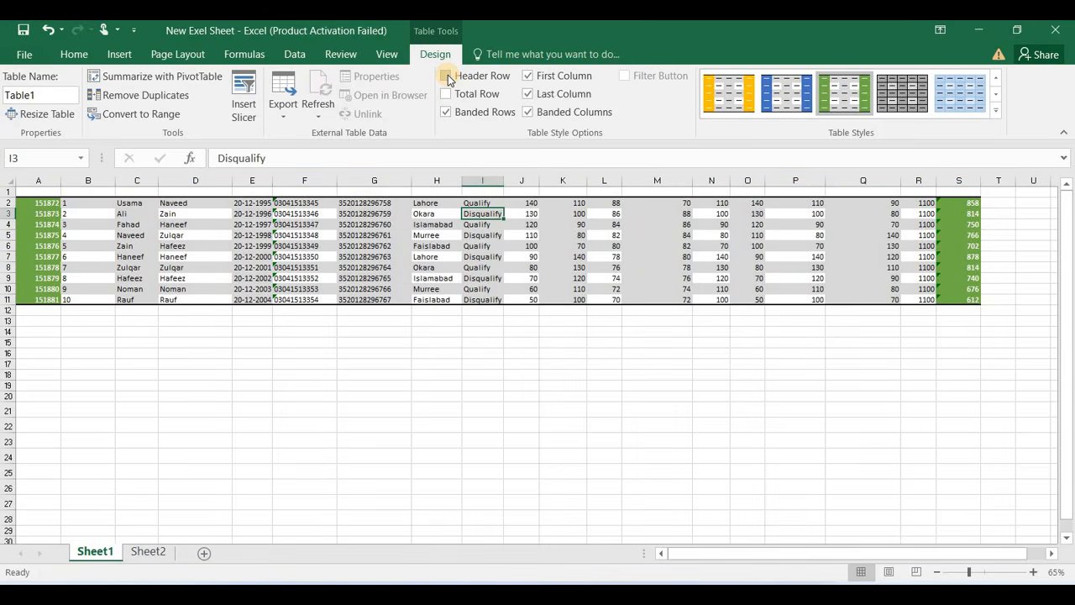
{"action": "left_click", "coordinate": [447, 76]}
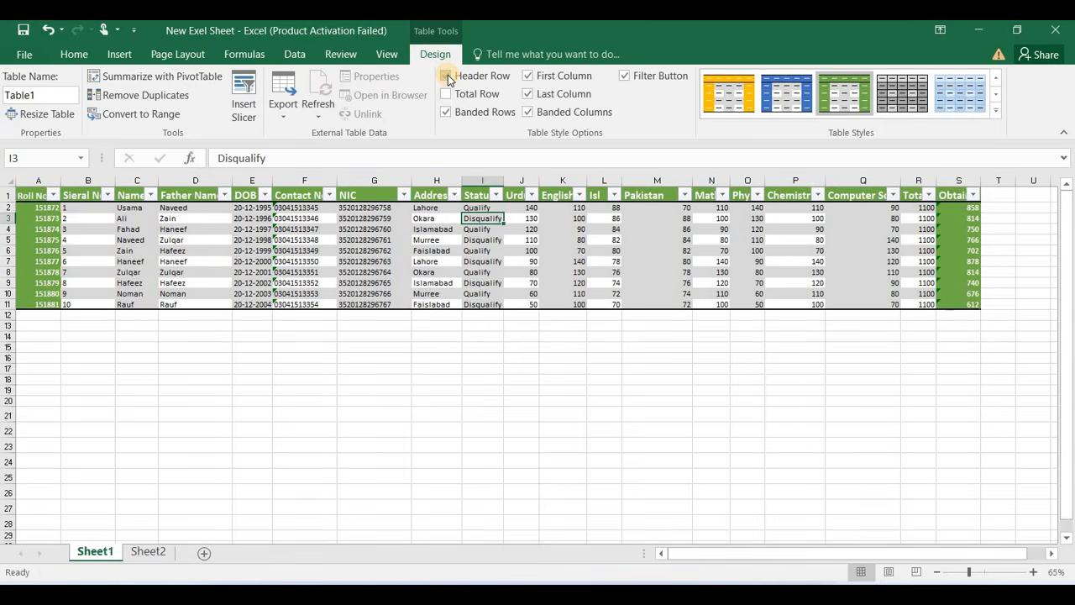
{"action": "left_click", "coordinate": [528, 76]}
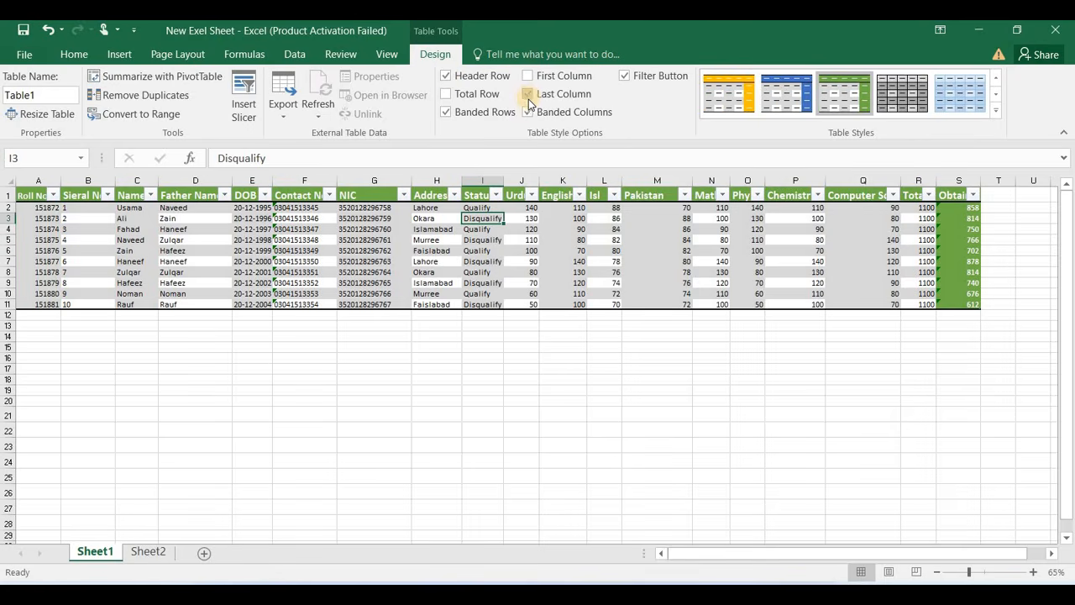
{"action": "left_click", "coordinate": [528, 94]}
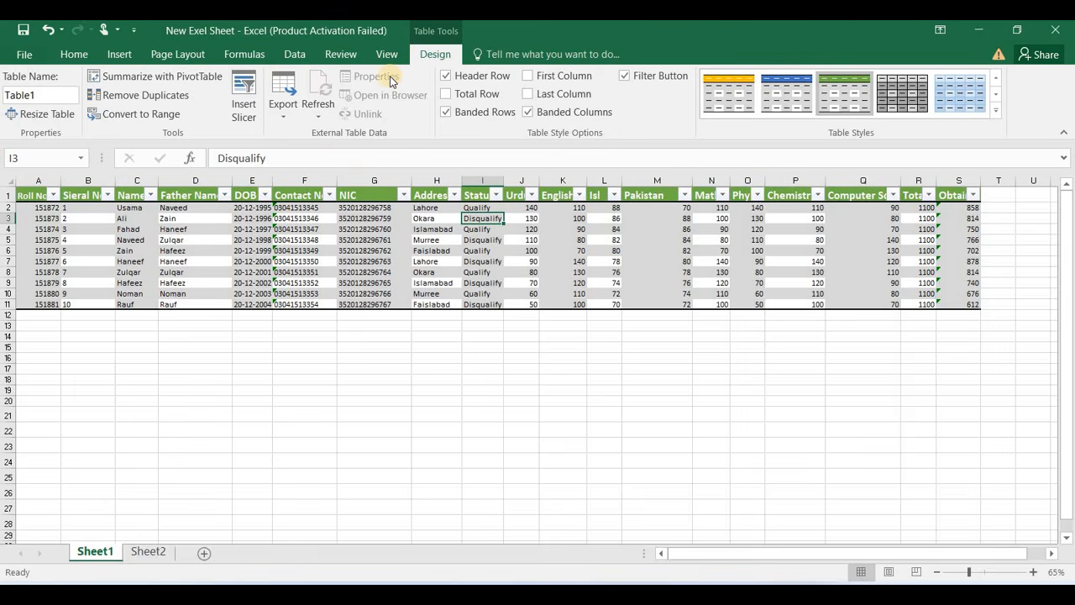
Examine the settings for exporting the table to a SharePoint list and the description of the Banded Columns option.
{"action": "left_click", "coordinate": [282, 109]}
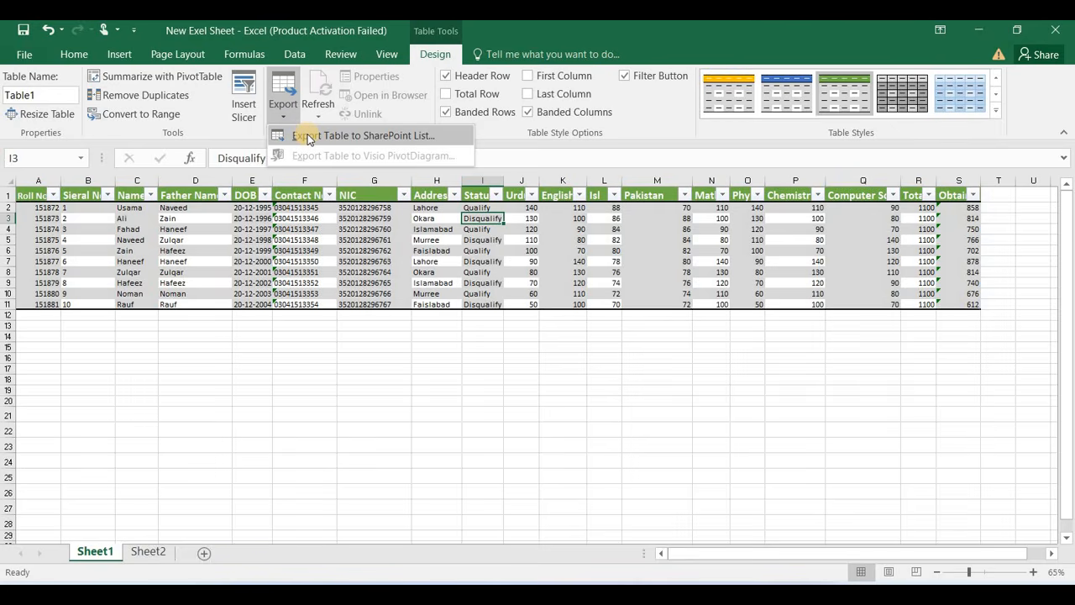
{"action": "left_click", "coordinate": [307, 139]}
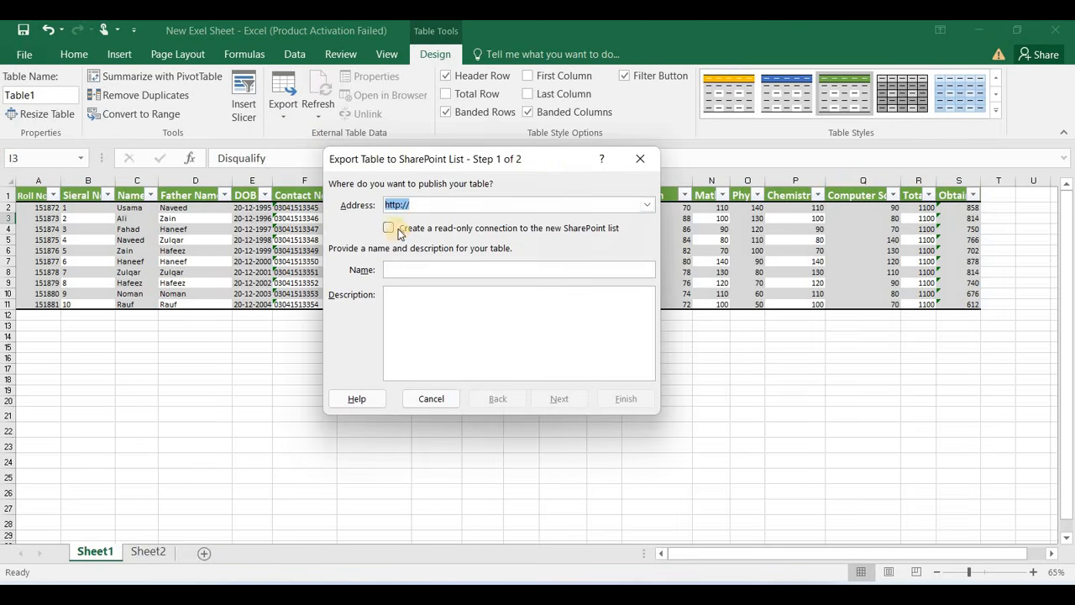
{"action": "left_click", "coordinate": [640, 159]}
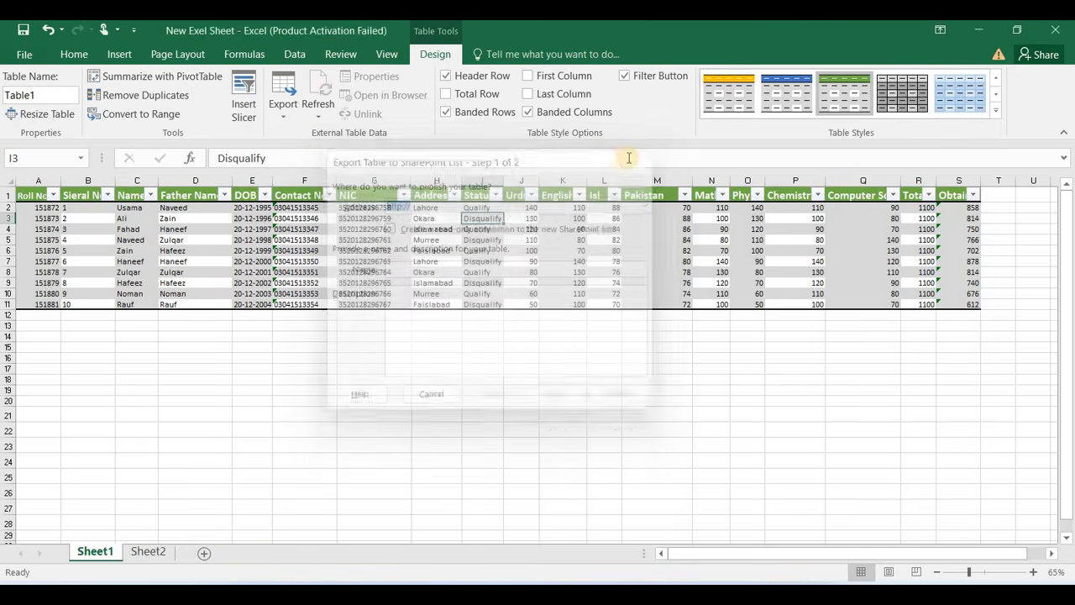
{"action": "left_click", "coordinate": [529, 112]}
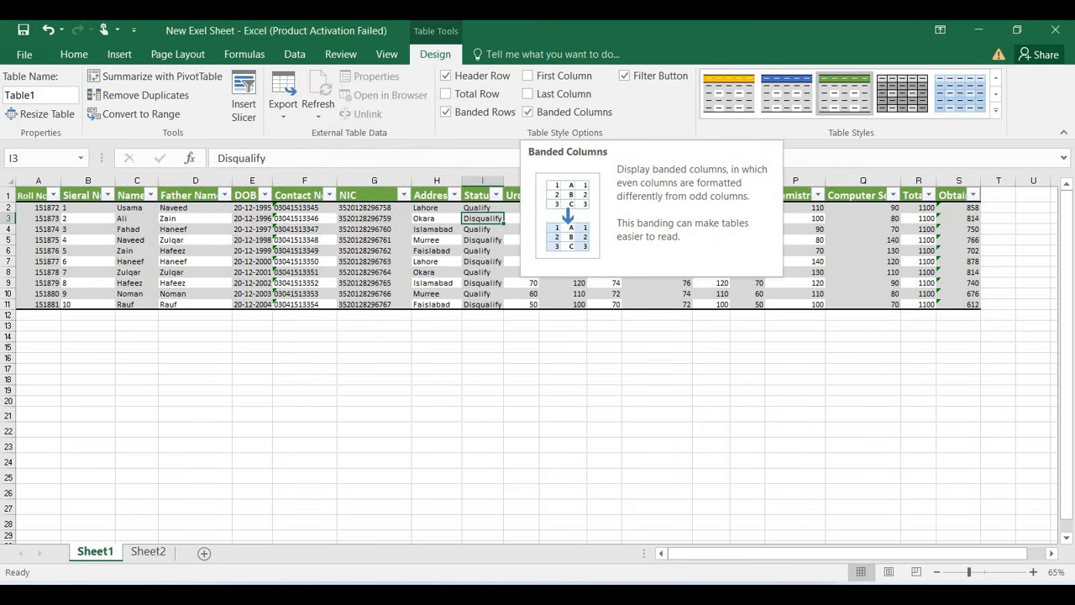
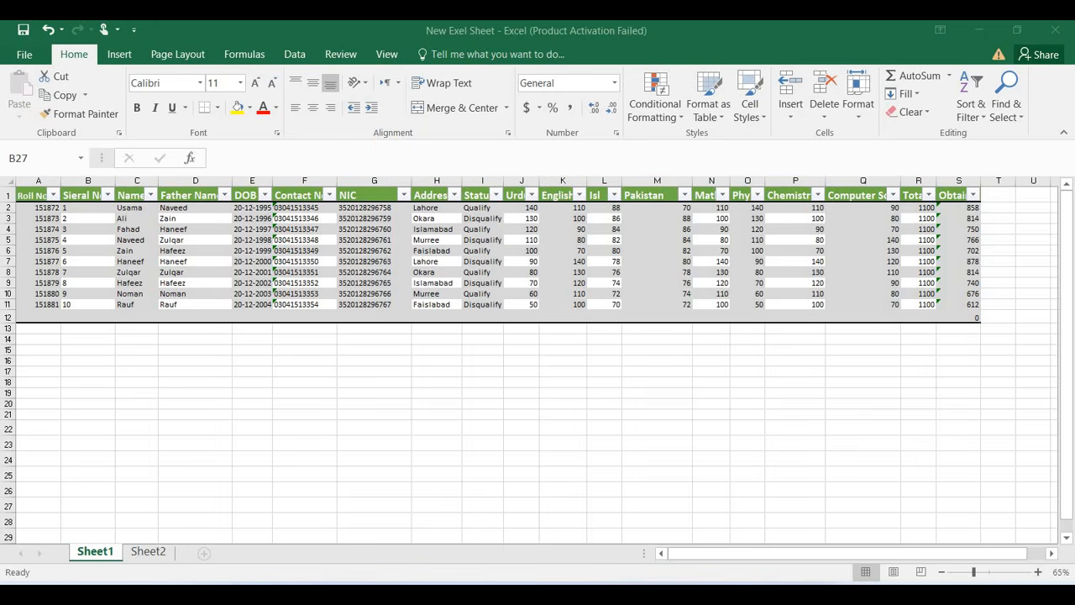
Try inserting blank rows at cell C2 with Insert Cells and with Insert Sheet Rows, and undo both insertions.
{"action": "left_click", "coordinate": [786, 115]}
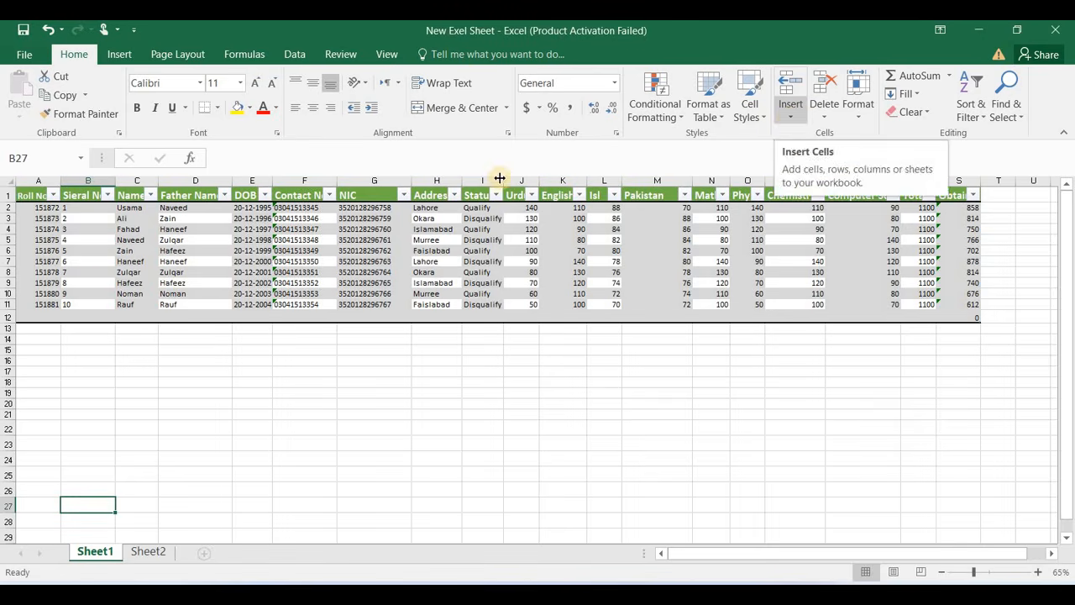
{"action": "left_click", "coordinate": [83, 212]}
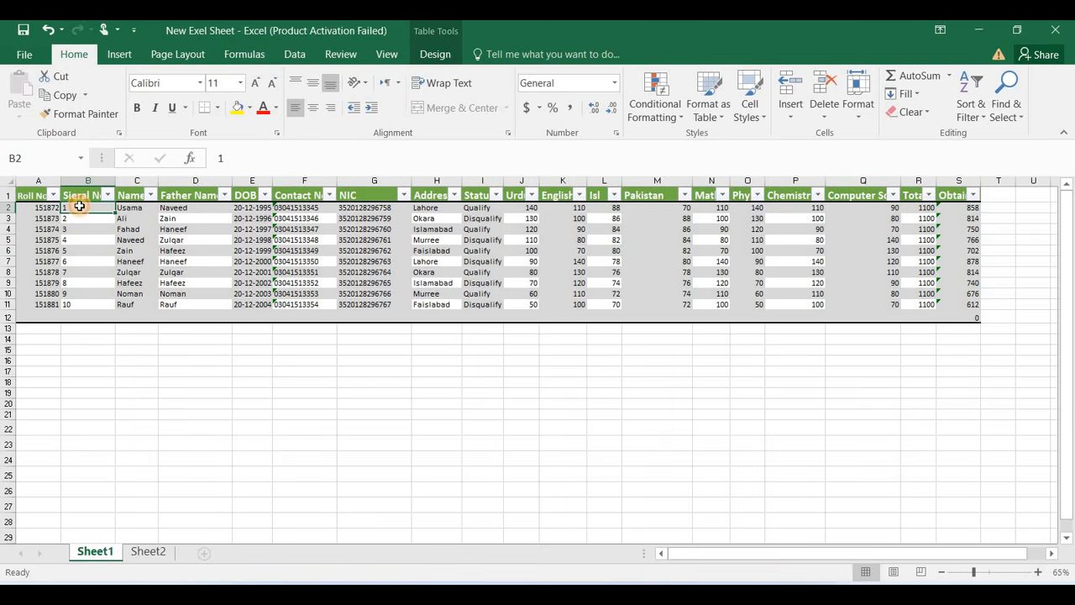
{"action": "left_click", "coordinate": [132, 207]}
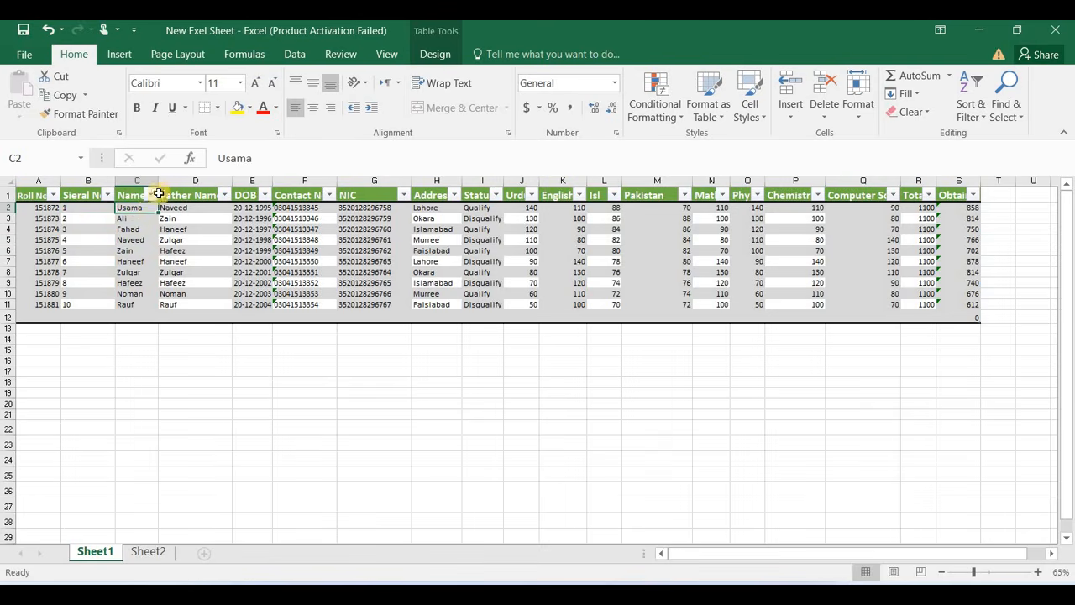
{"action": "left_click", "coordinate": [793, 113]}
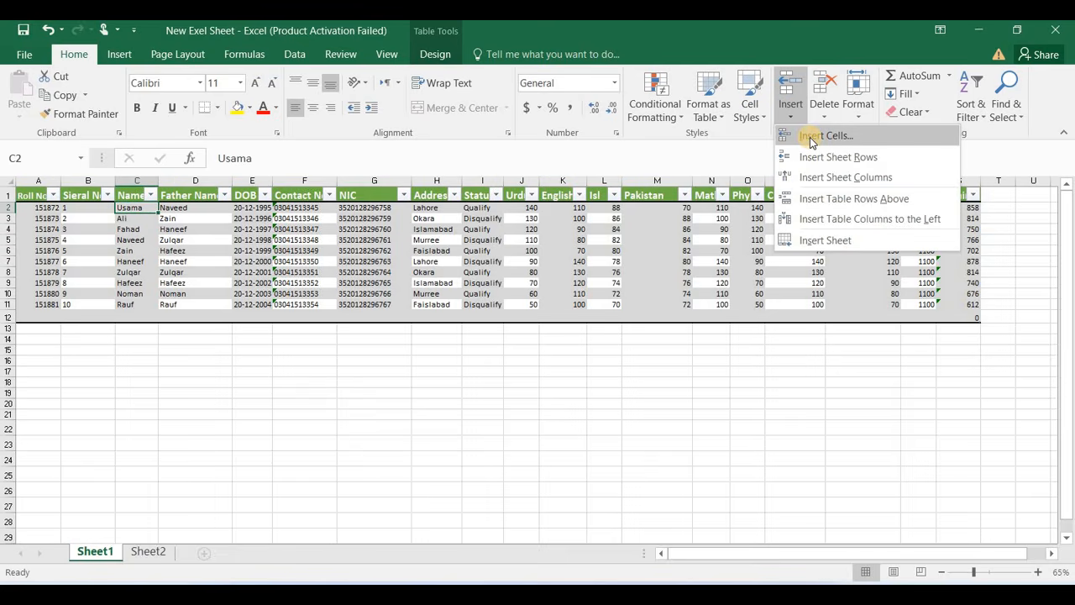
{"action": "left_click", "coordinate": [823, 135]}
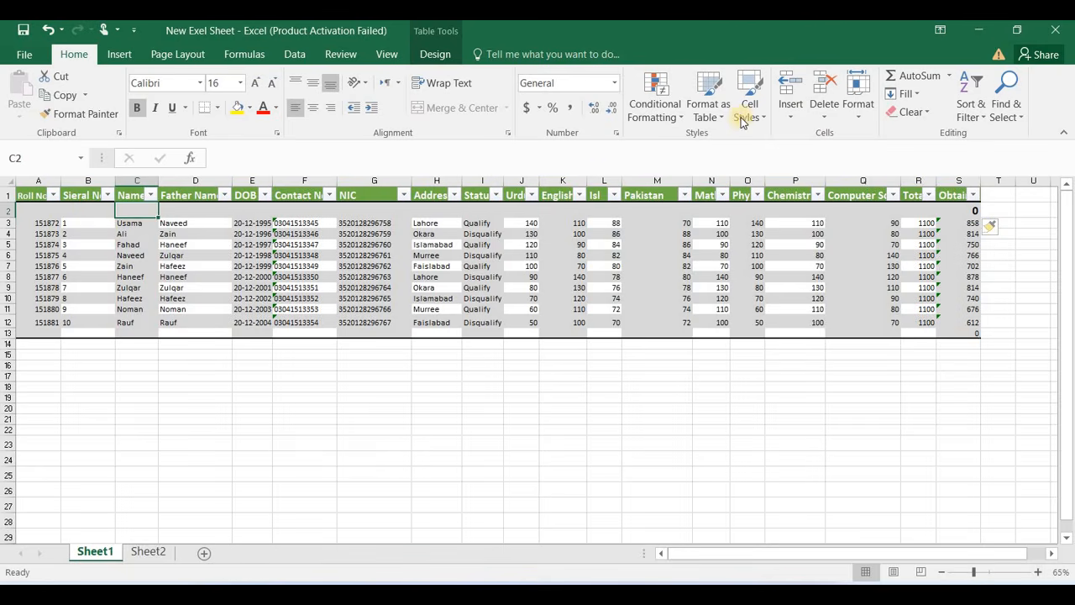
{"action": "left_click", "coordinate": [787, 122]}
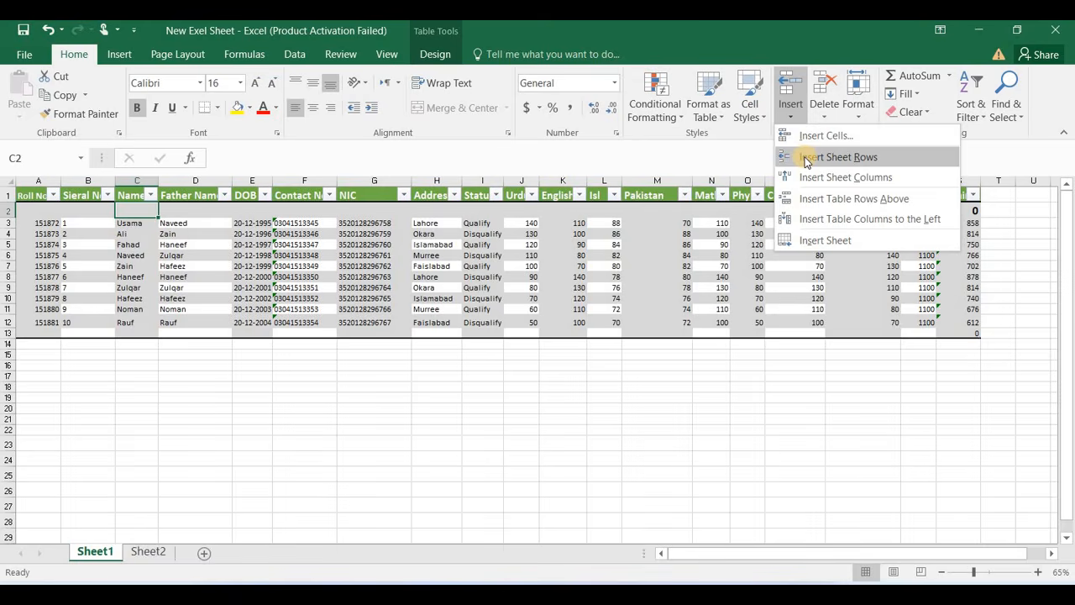
{"action": "left_click", "coordinate": [838, 157]}
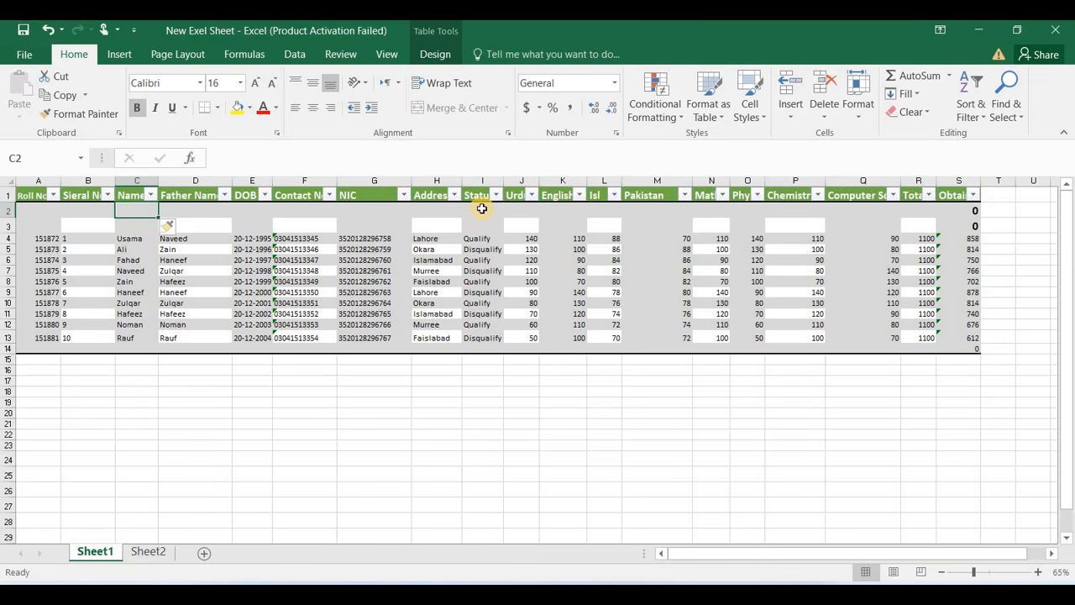
{"action": "key", "text": "ctrl+z"}
{"action": "key", "text": "ctrl+z"}
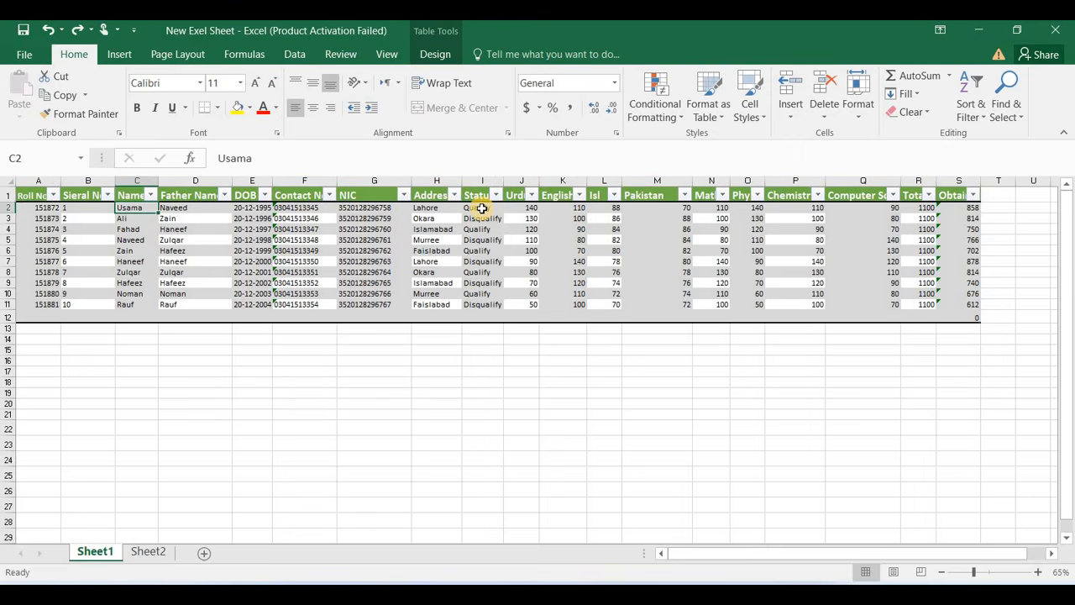
Try inserting a blank sheet column before the Name column and moving its cell C2 onto the header, and undo both changes.
{"action": "left_click", "coordinate": [796, 113]}
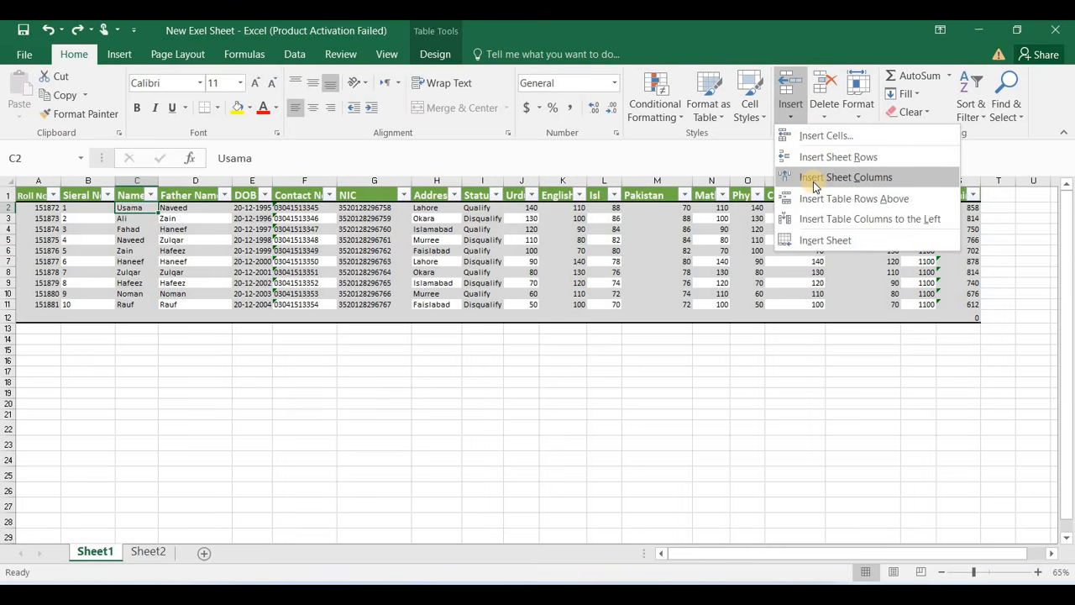
{"action": "left_click", "coordinate": [811, 177]}
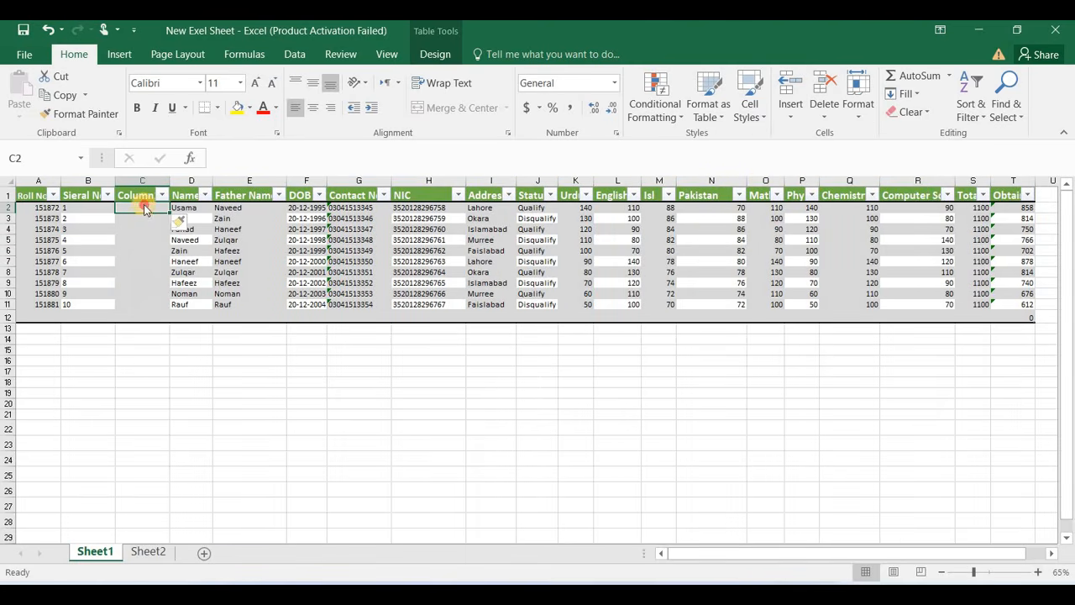
{"action": "left_click_drag", "start_coordinate": [144, 209], "coordinate": [142, 288]}
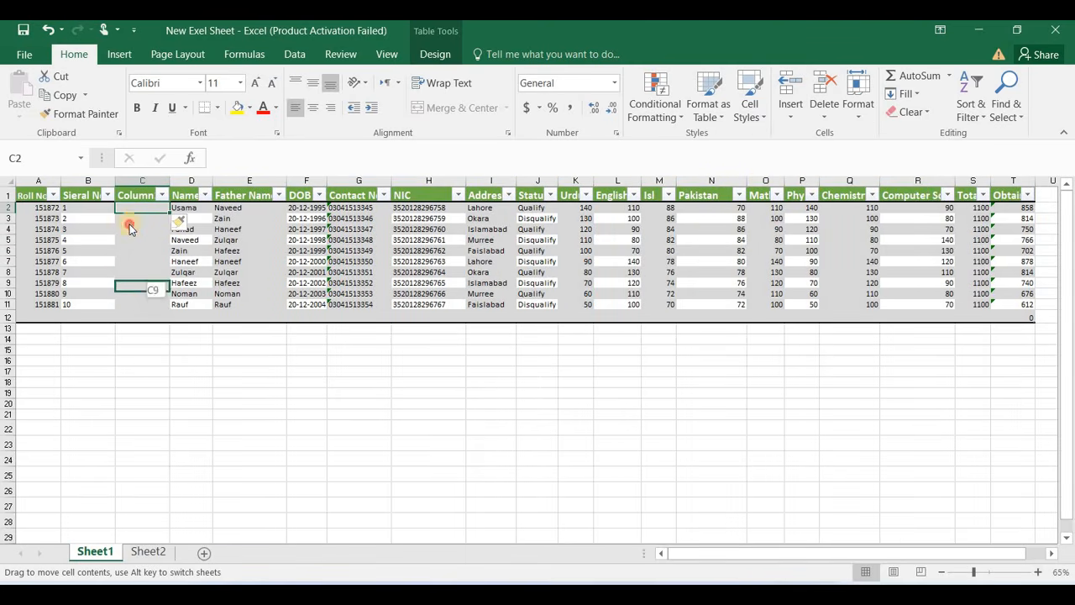
{"action": "left_click_drag", "start_coordinate": [130, 227], "coordinate": [137, 200]}
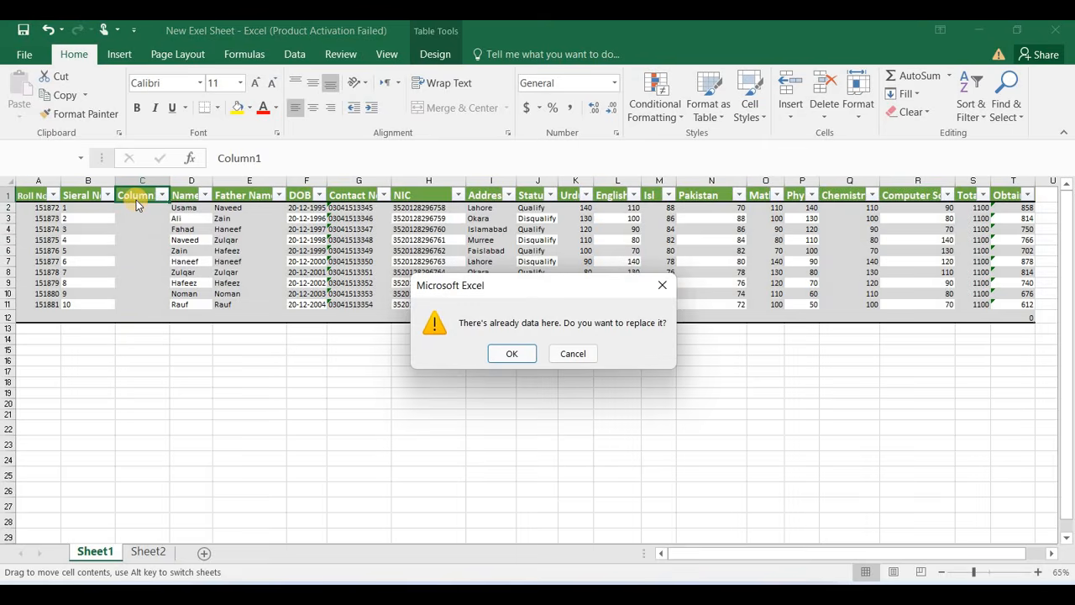
{"action": "left_click", "coordinate": [509, 351]}
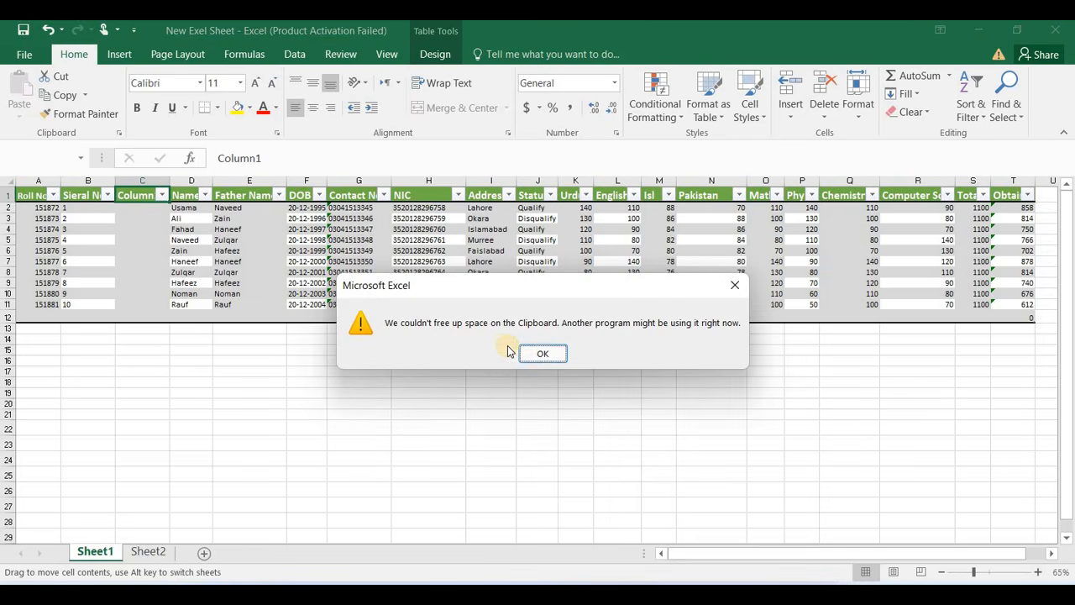
{"action": "left_click", "coordinate": [543, 353]}
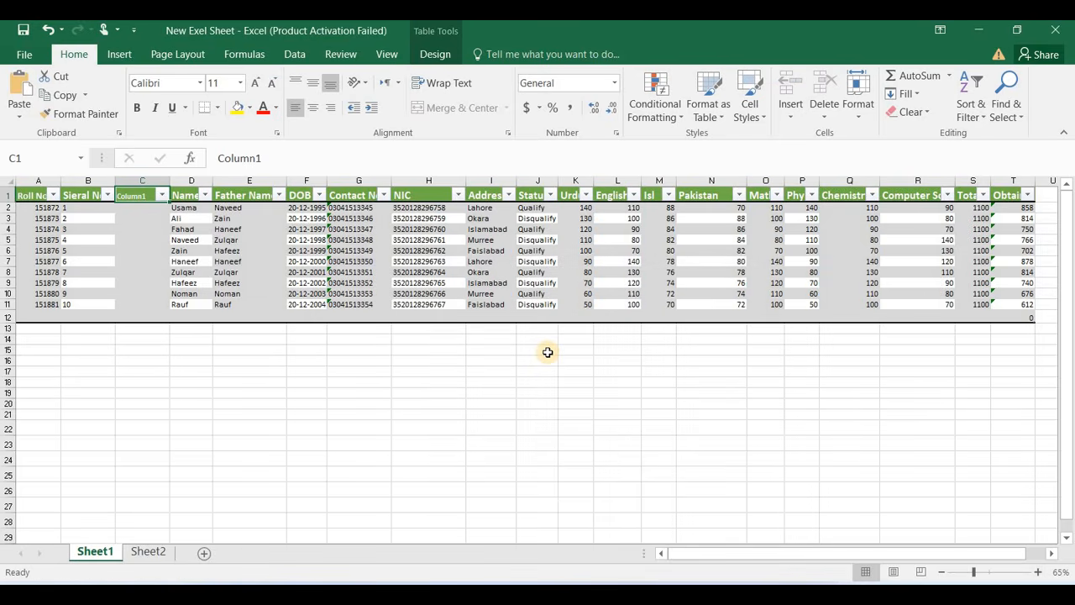
{"action": "key", "text": "ctrl+z"}
{"action": "key", "text": "ctrl+z"}
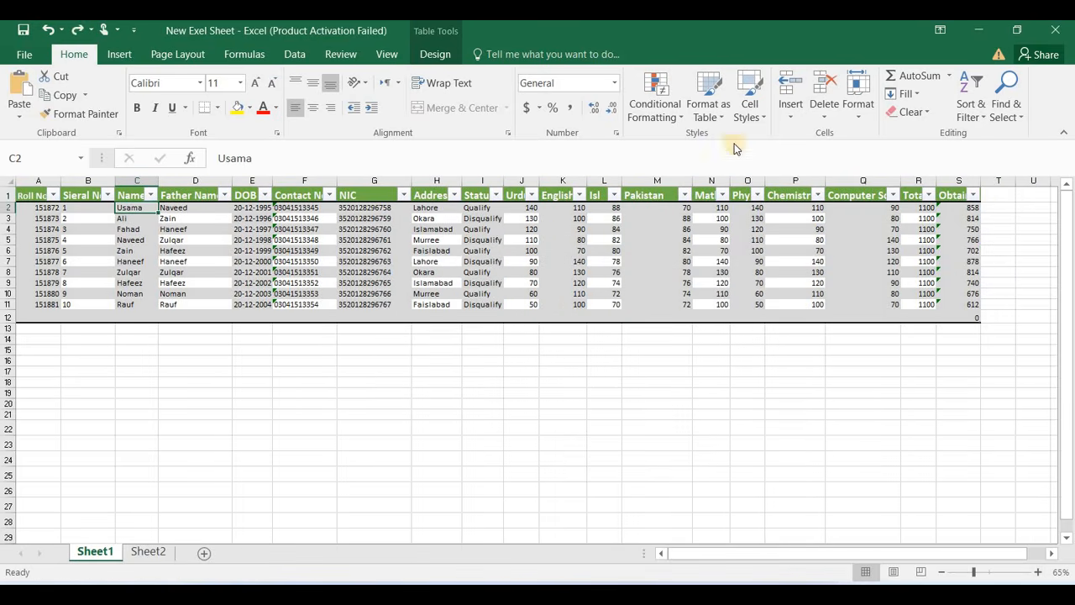
Insert a blank table row above the first student record.
{"action": "left_click", "coordinate": [791, 108]}
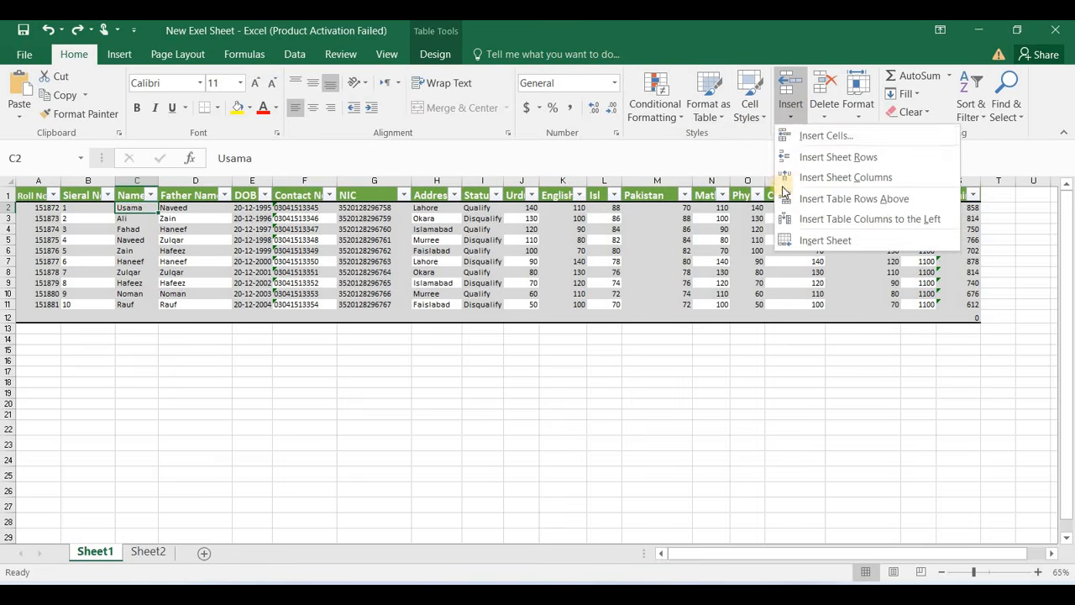
{"action": "left_click", "coordinate": [830, 202]}
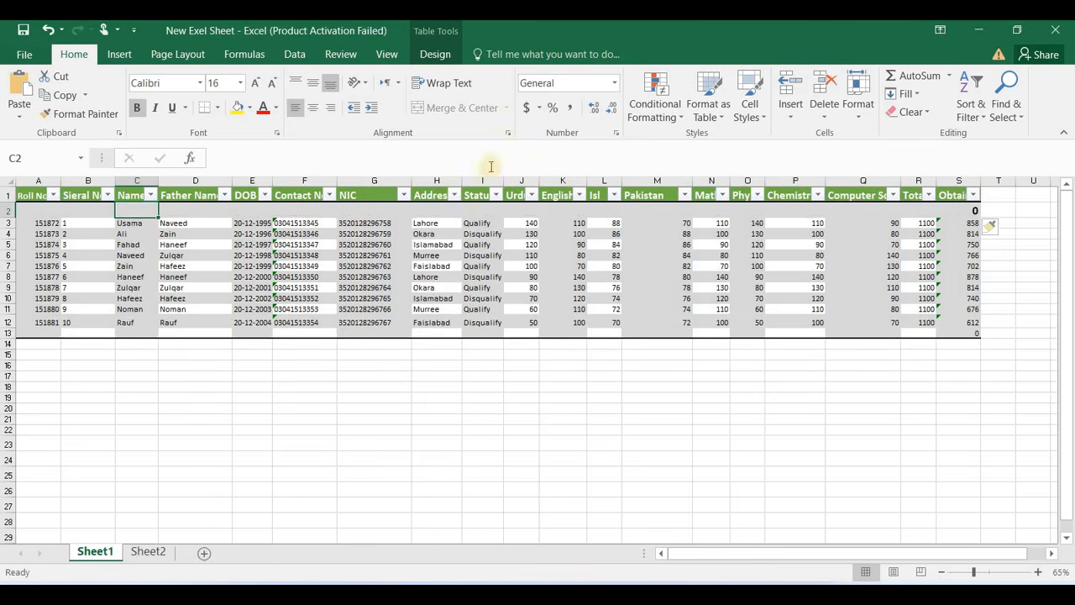
Try inserting a table column to the left of Name and autofitting the NIC column's width, and undo both changes.
{"action": "left_click", "coordinate": [790, 114]}
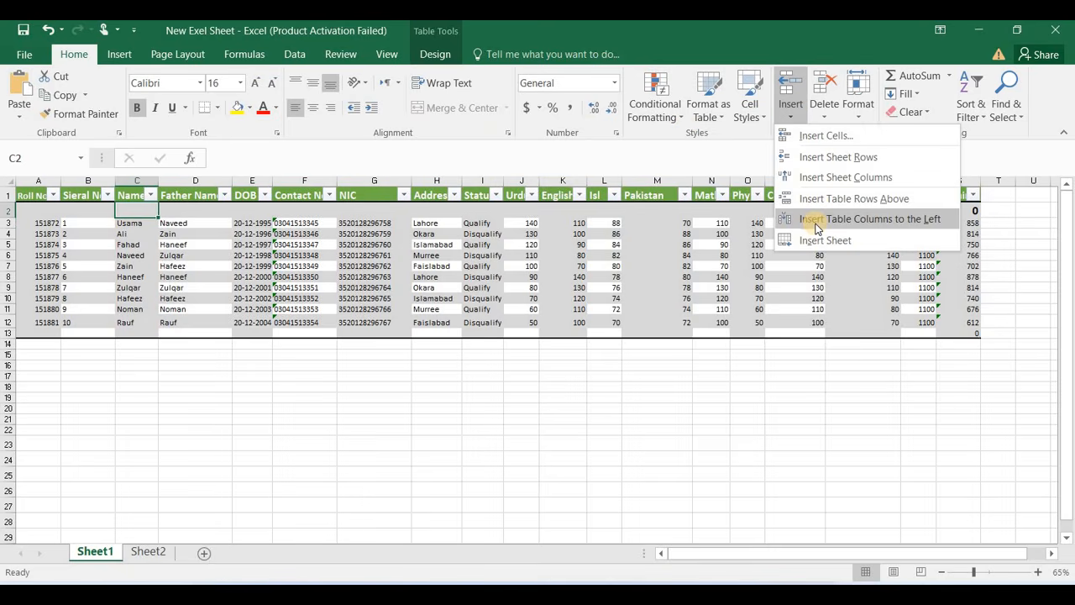
{"action": "left_click", "coordinate": [818, 224]}
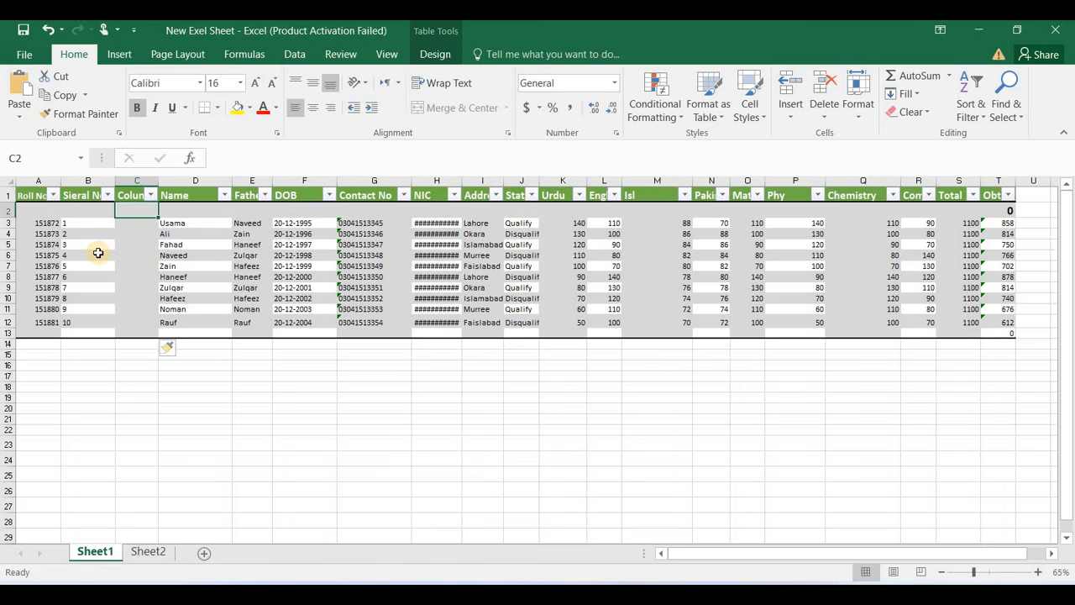
{"action": "left_click", "coordinate": [173, 223]}
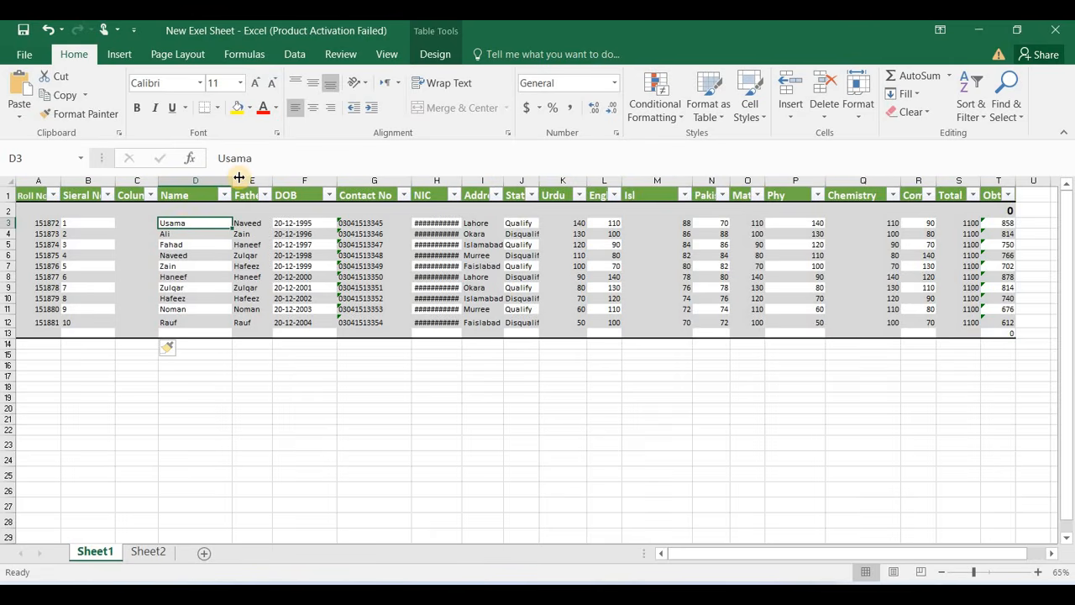
{"action": "double_click", "coordinate": [461, 176]}
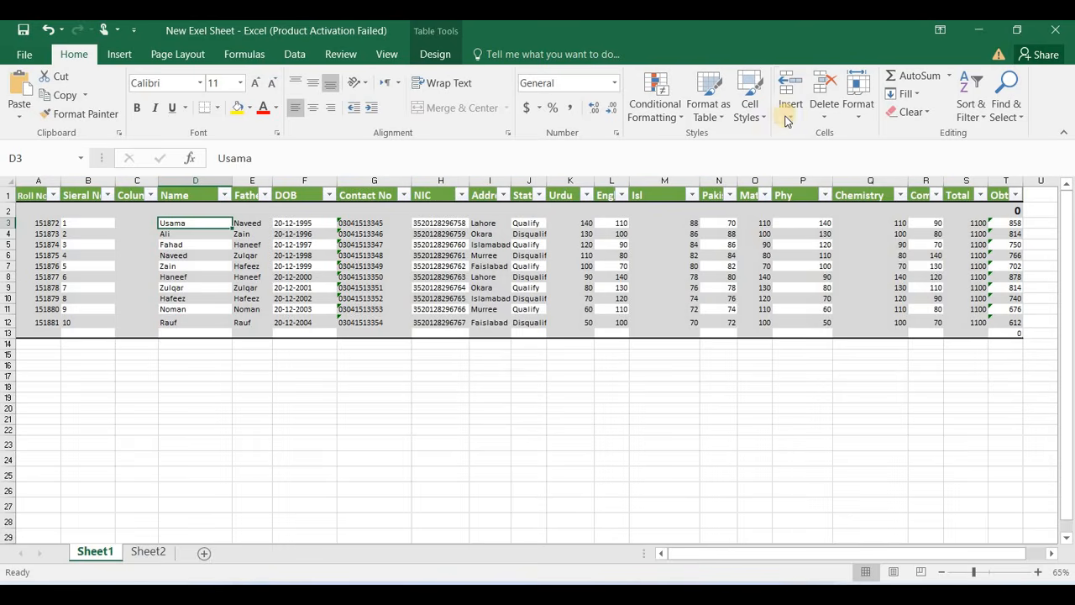
{"action": "key", "text": "ctrl+z"}
{"action": "key", "text": "ctrl+z"}
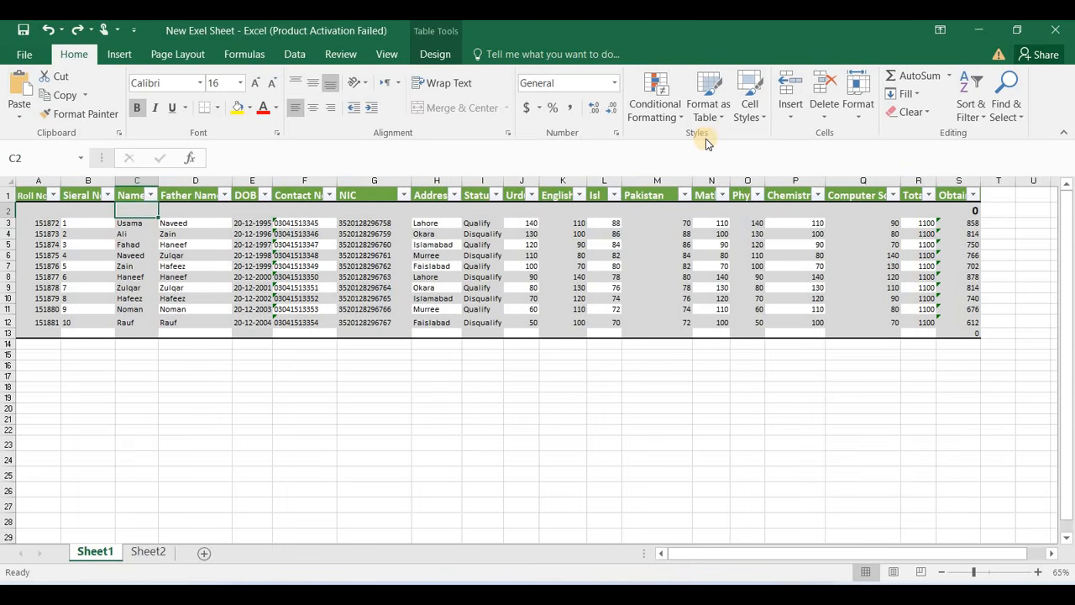
Add one new worksheet before Sheet1 and another directly after it, and return to Sheet1.
{"action": "left_click", "coordinate": [790, 114]}
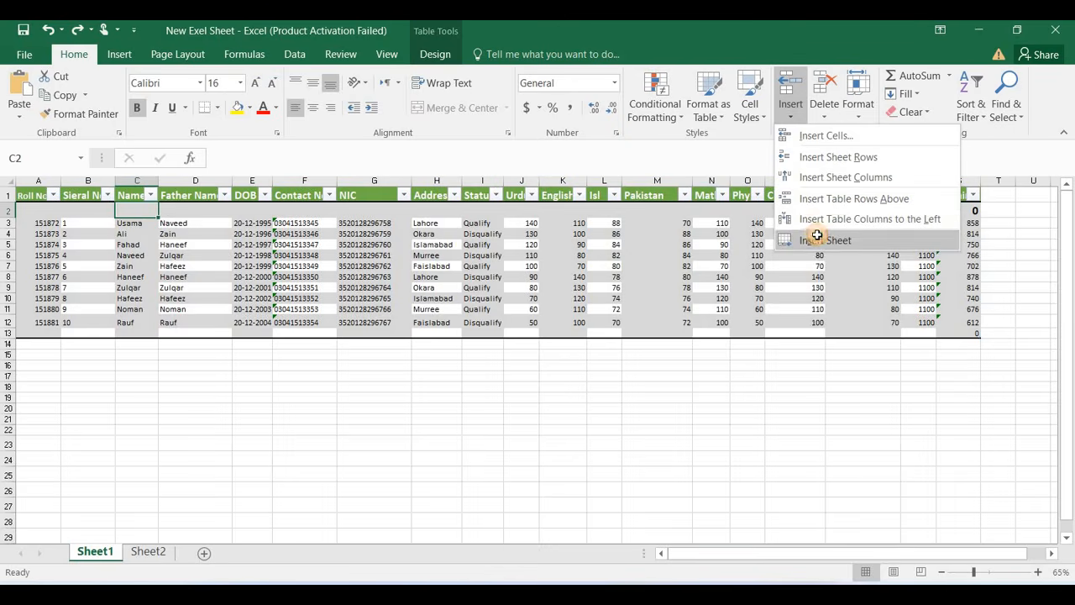
{"action": "left_click", "coordinate": [814, 240]}
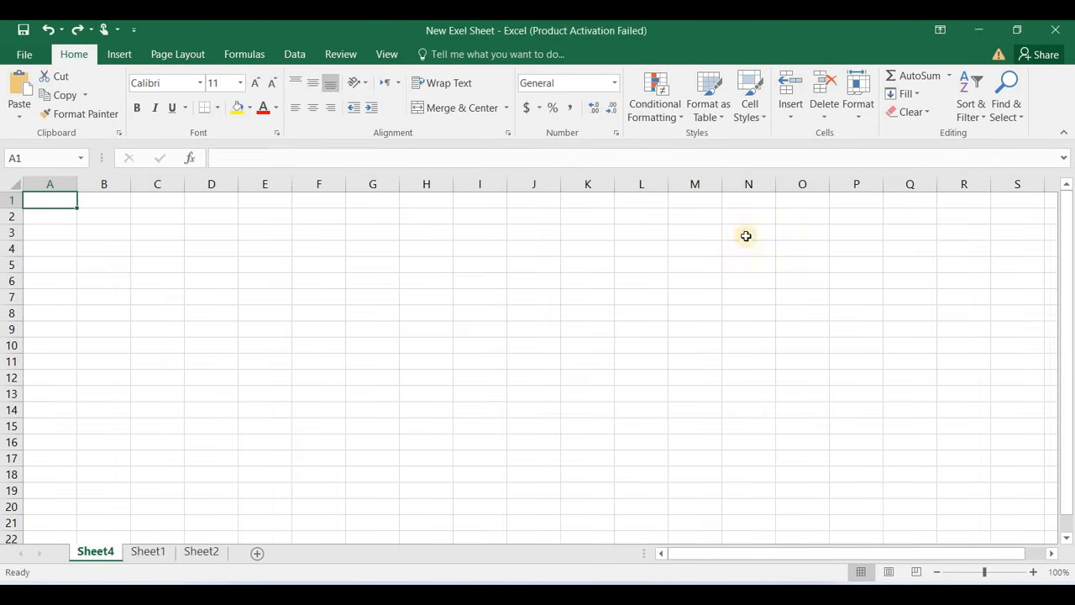
{"action": "left_click", "coordinate": [148, 551]}
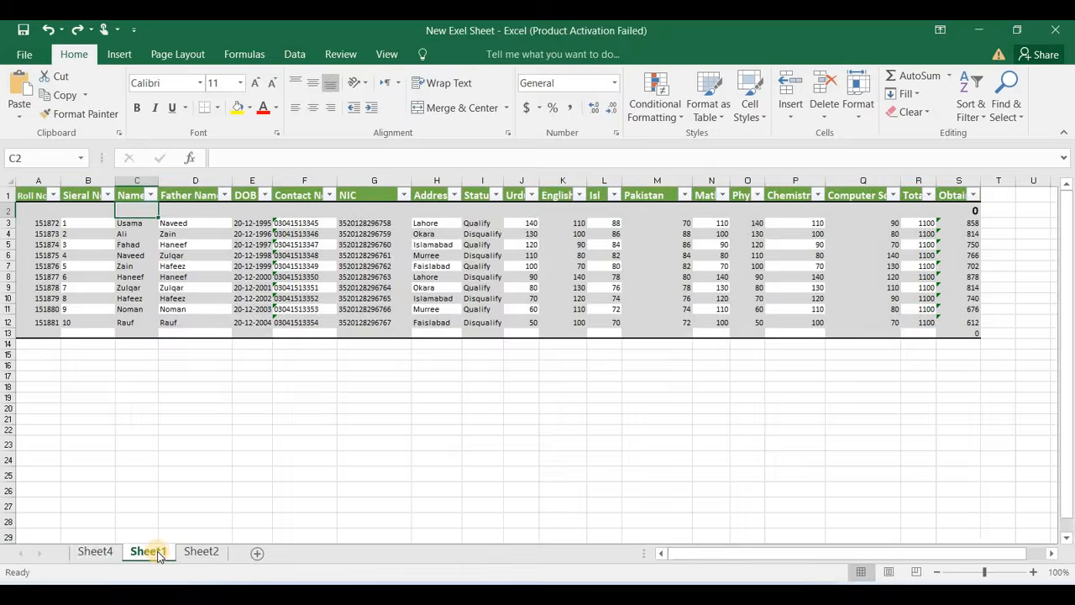
{"action": "left_click", "coordinate": [257, 556]}
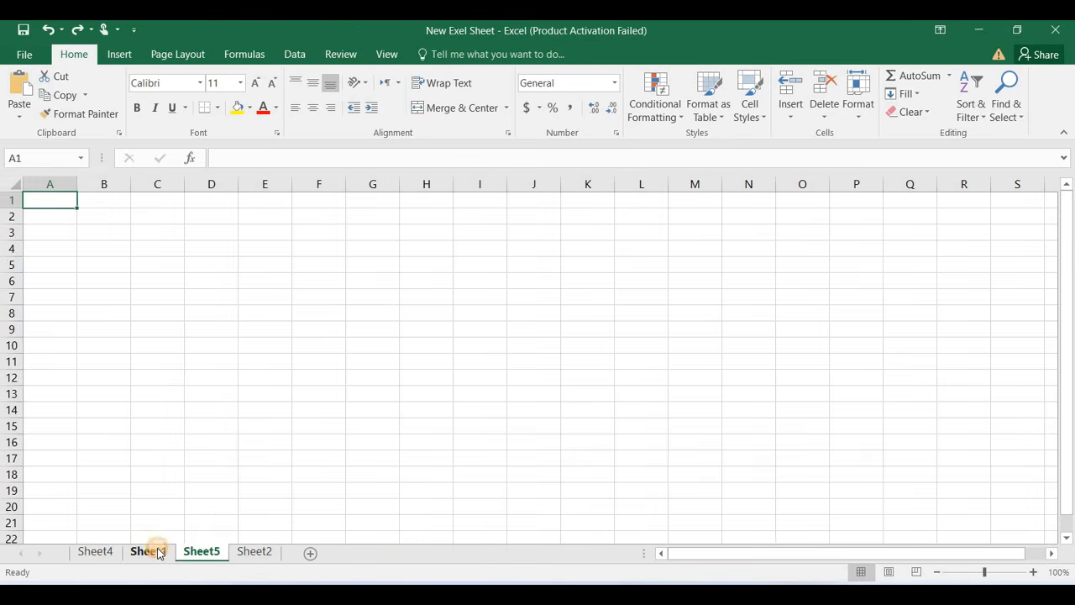
{"action": "left_click", "coordinate": [148, 551]}
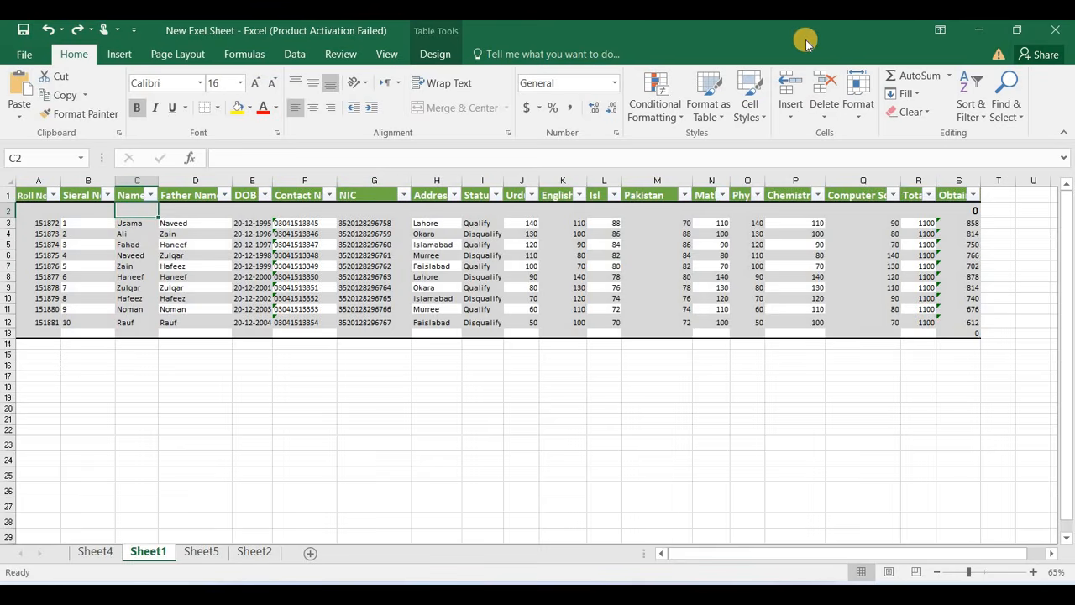
Delete the blank table row 2 with Delete Cells, undo that deletion, and remove the row with Delete Sheet Rows instead.
{"action": "left_click", "coordinate": [824, 120]}
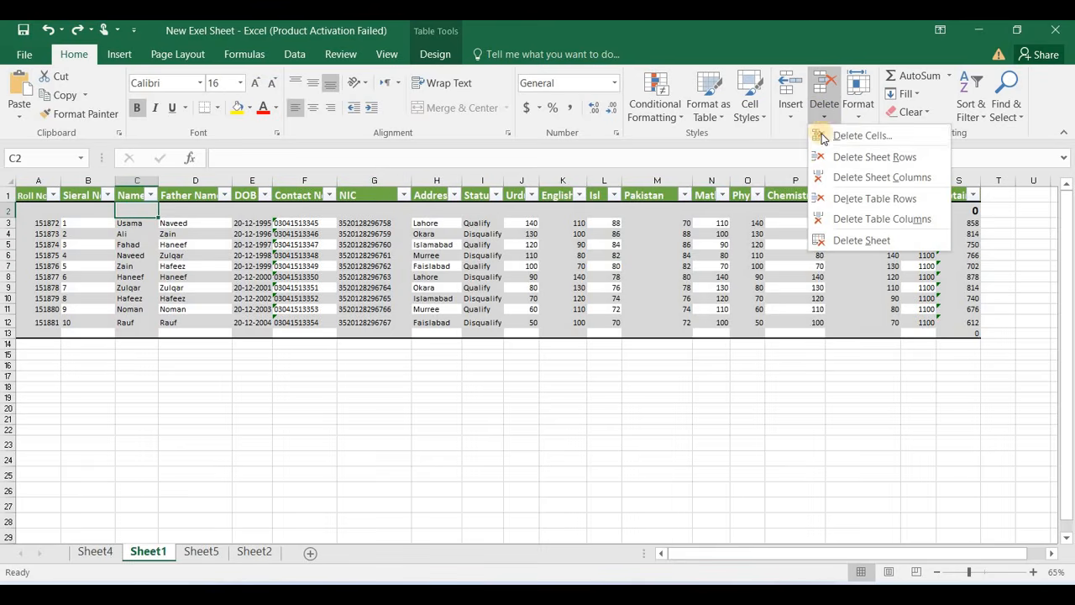
{"action": "left_click", "coordinate": [836, 137]}
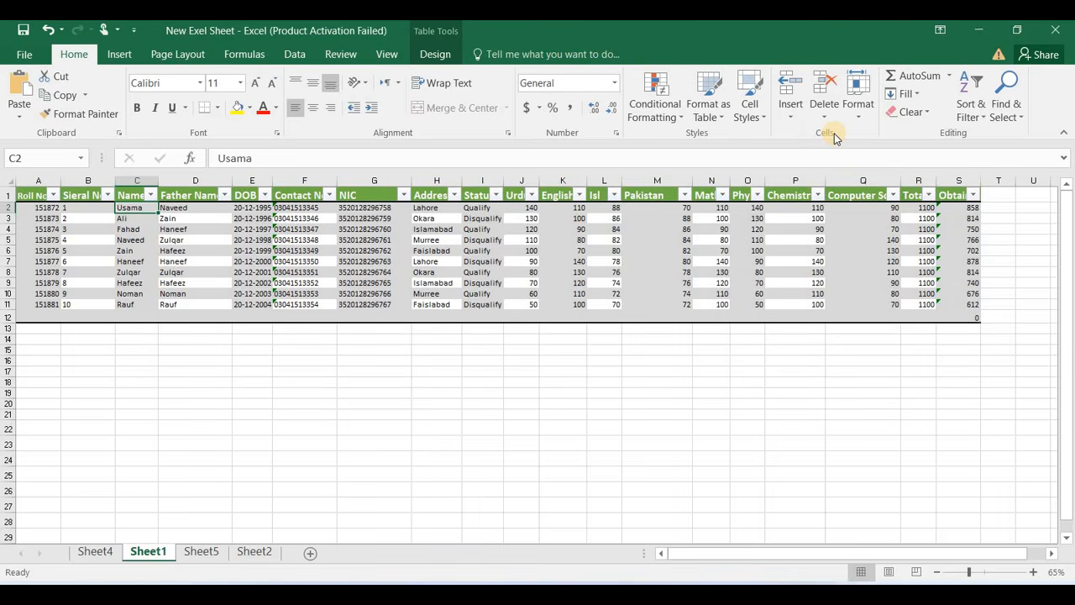
{"action": "key", "text": "ctrl+z"}
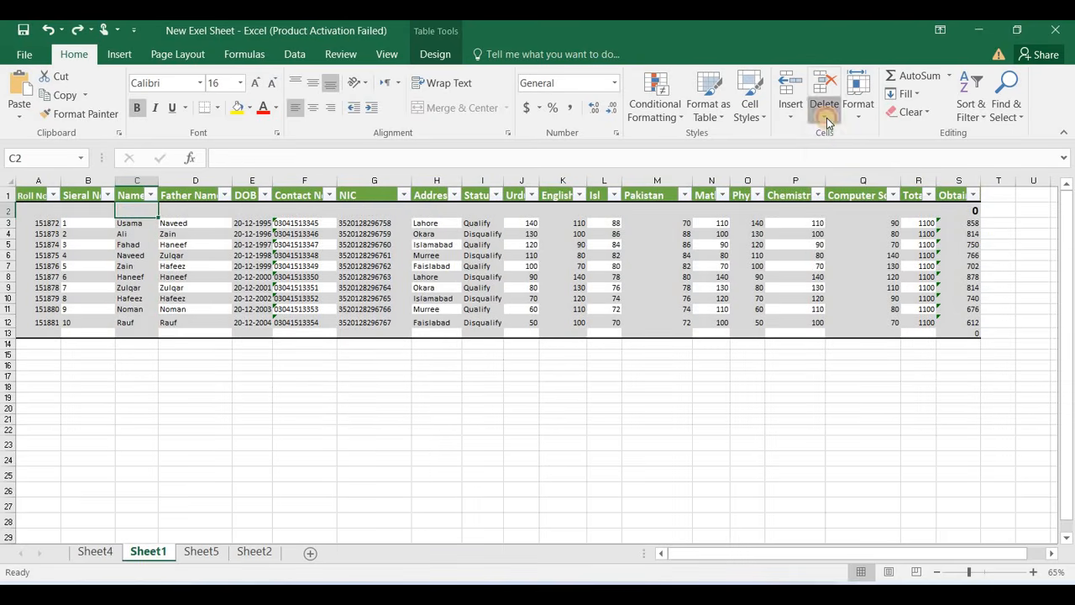
{"action": "left_click", "coordinate": [826, 118]}
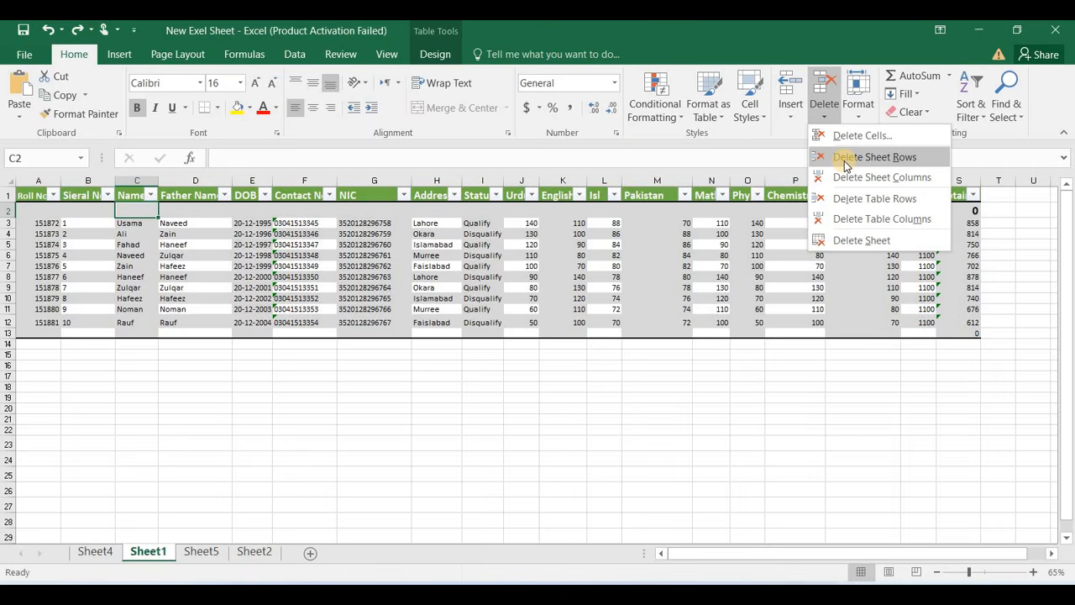
{"action": "left_click", "coordinate": [846, 159]}
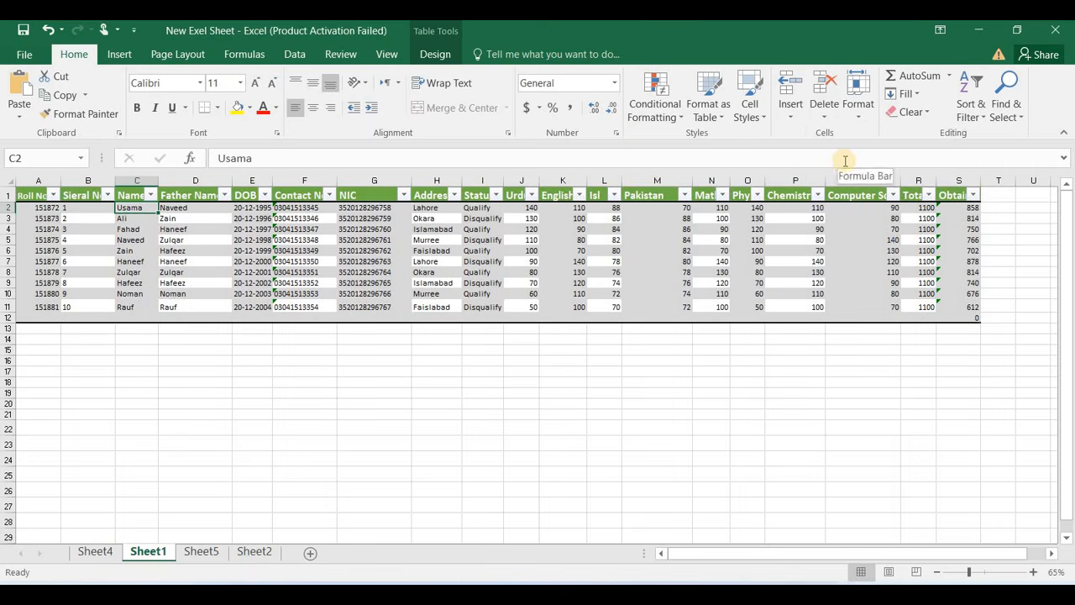
Try deleting the Name column with Delete Sheet Columns, and undo the deletion.
{"action": "left_click", "coordinate": [827, 114]}
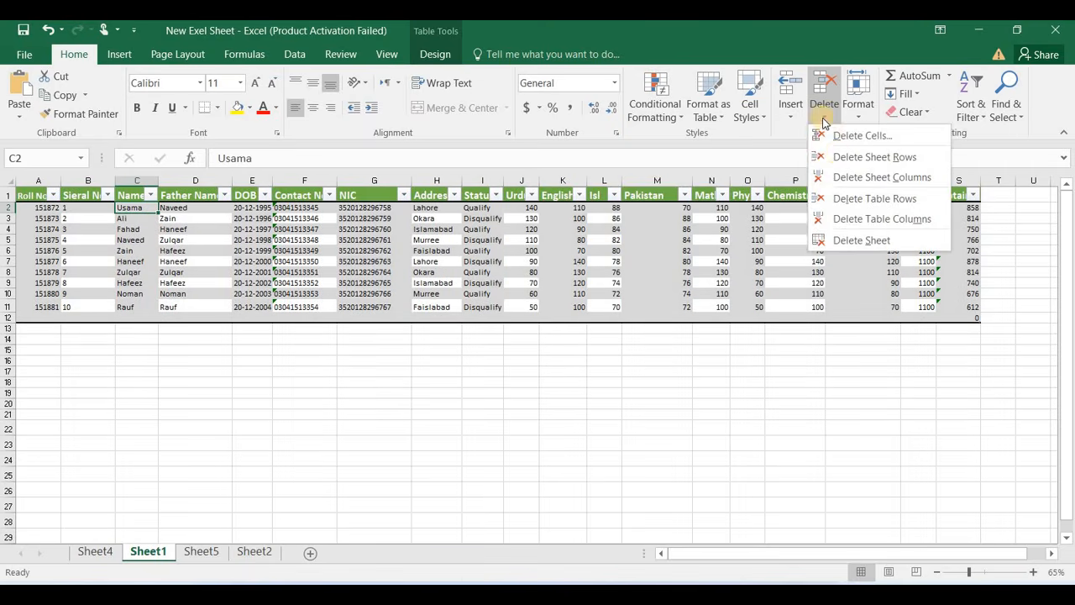
{"action": "left_click", "coordinate": [842, 178]}
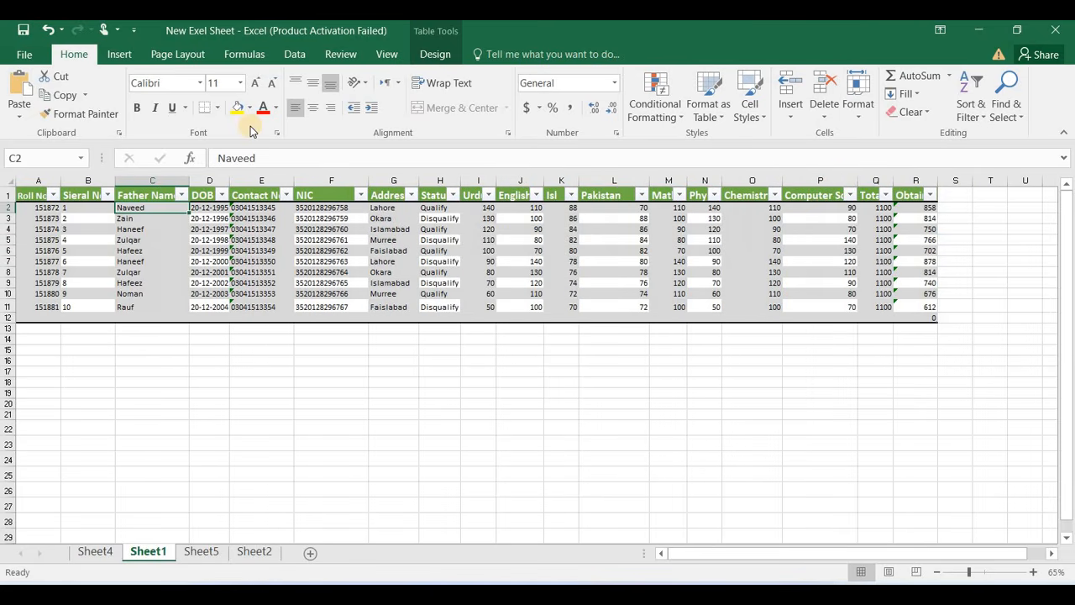
{"action": "key", "text": "ctrl+z"}
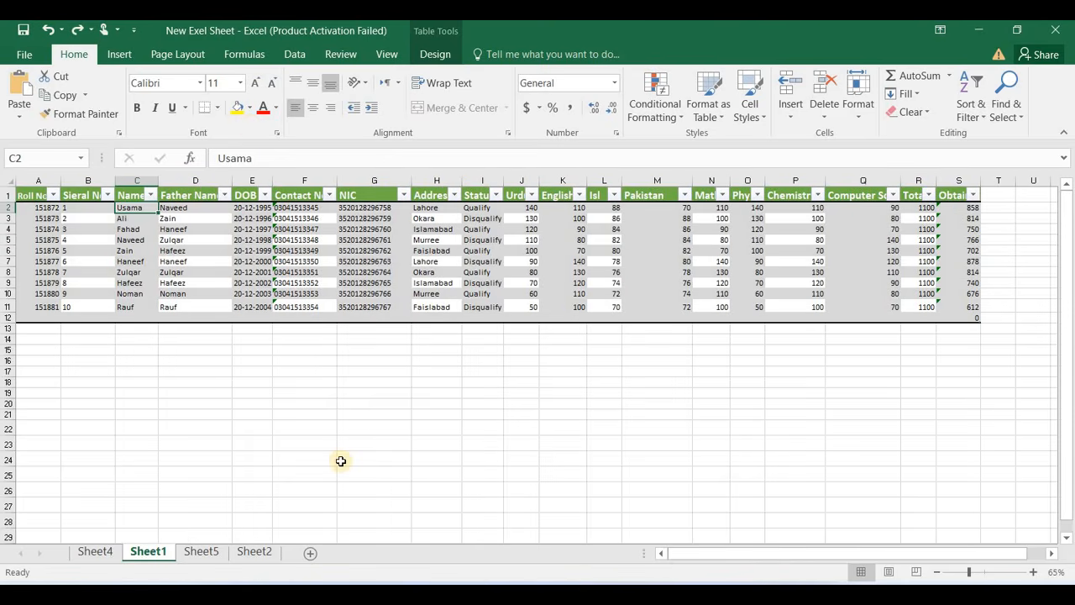
Try deleting table row 2 with Delete Table Rows, and undo the deletion.
{"action": "left_click", "coordinate": [824, 114]}
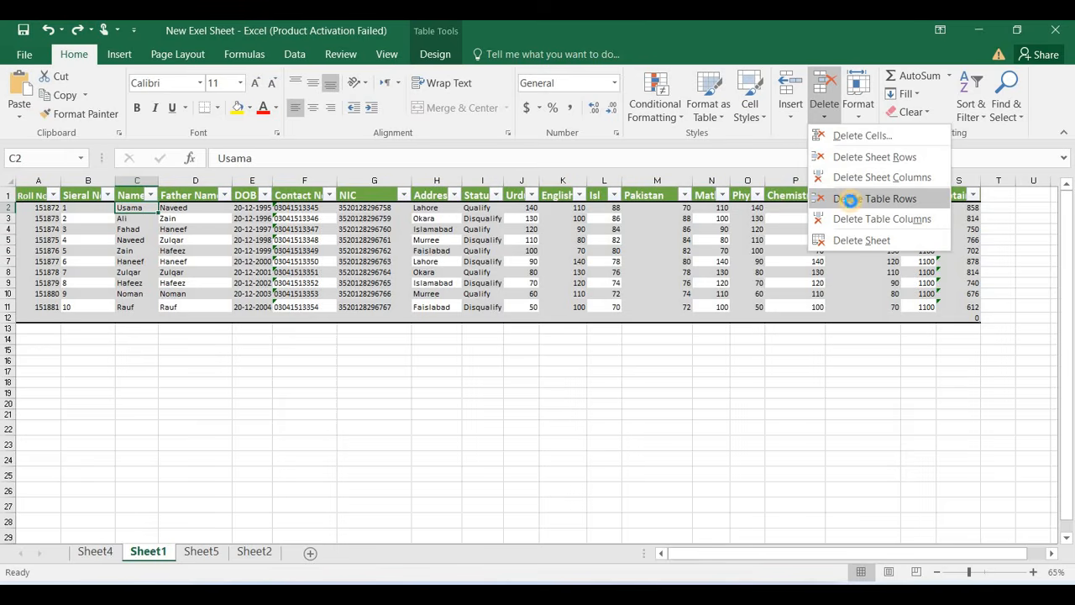
{"action": "left_click", "coordinate": [850, 199]}
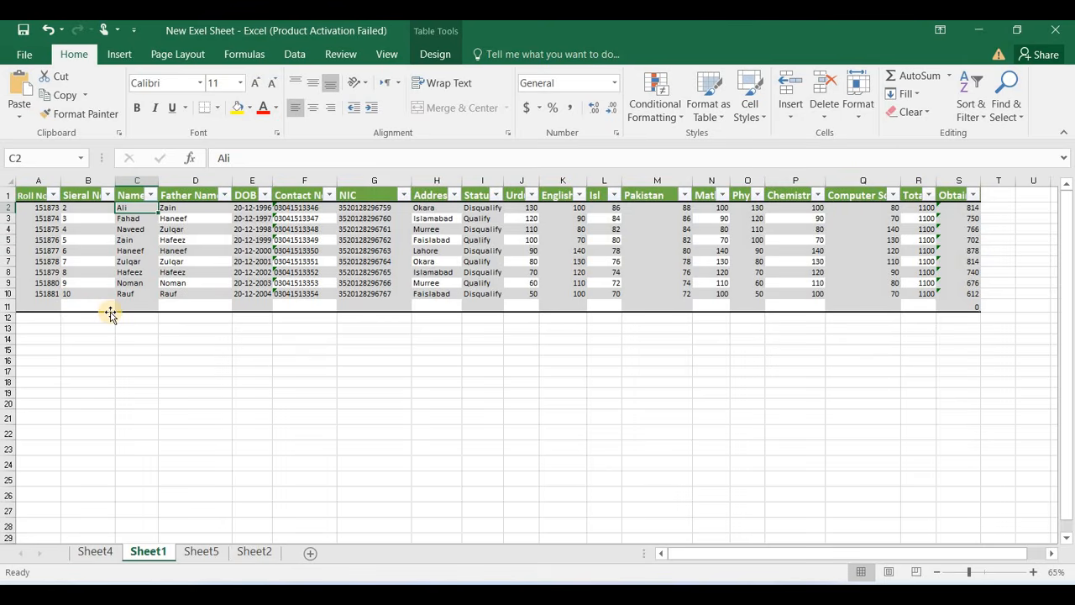
{"action": "key", "text": "ctrl+z"}
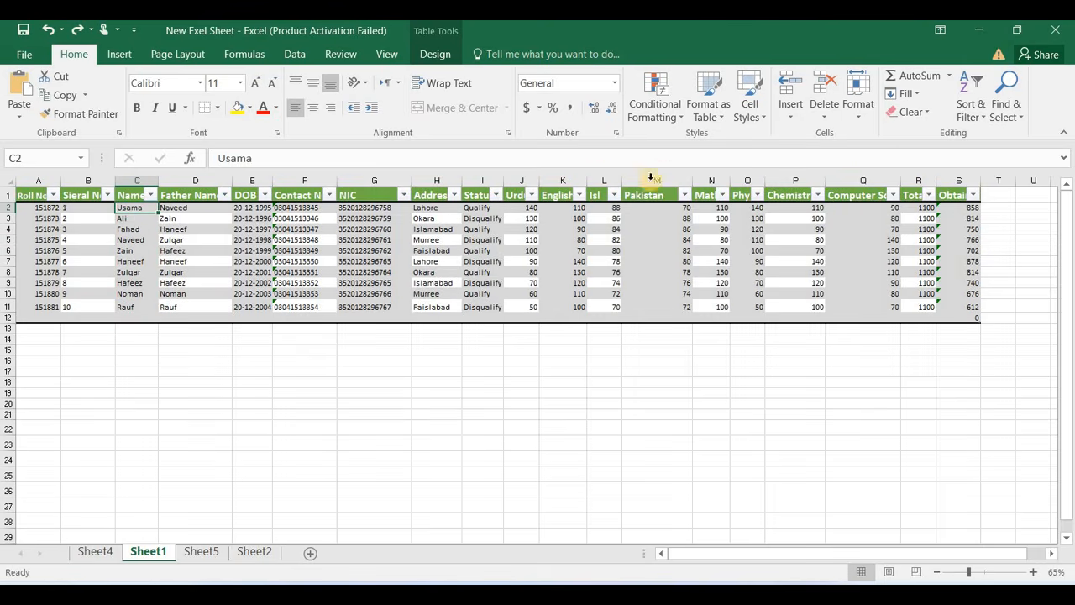
Try deleting the Name column with Delete Table Columns, and undo the deletion.
{"action": "left_click", "coordinate": [789, 118]}
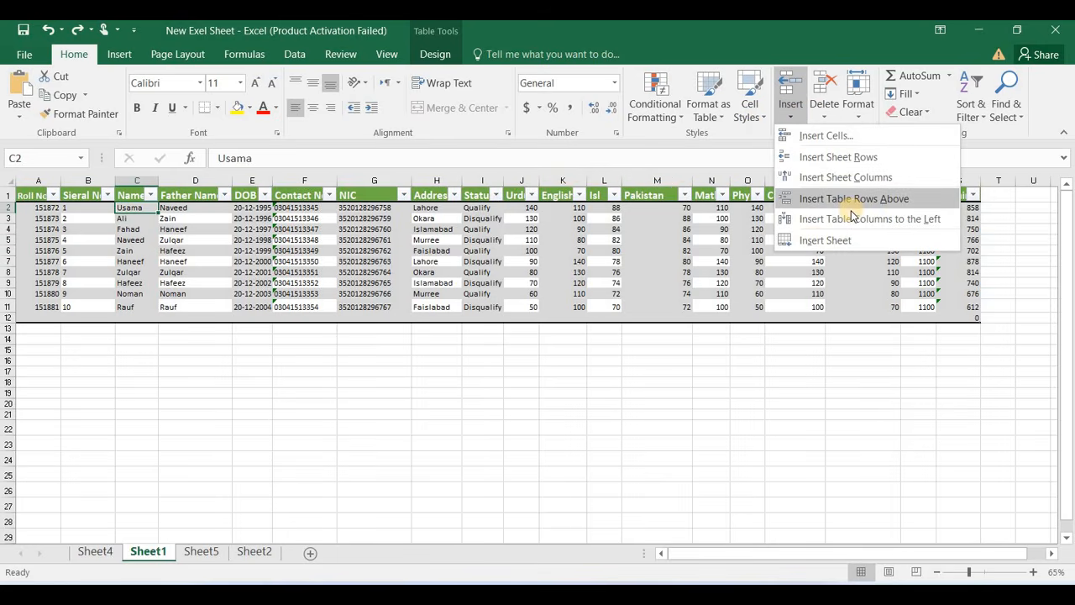
{"action": "left_click", "coordinate": [827, 122]}
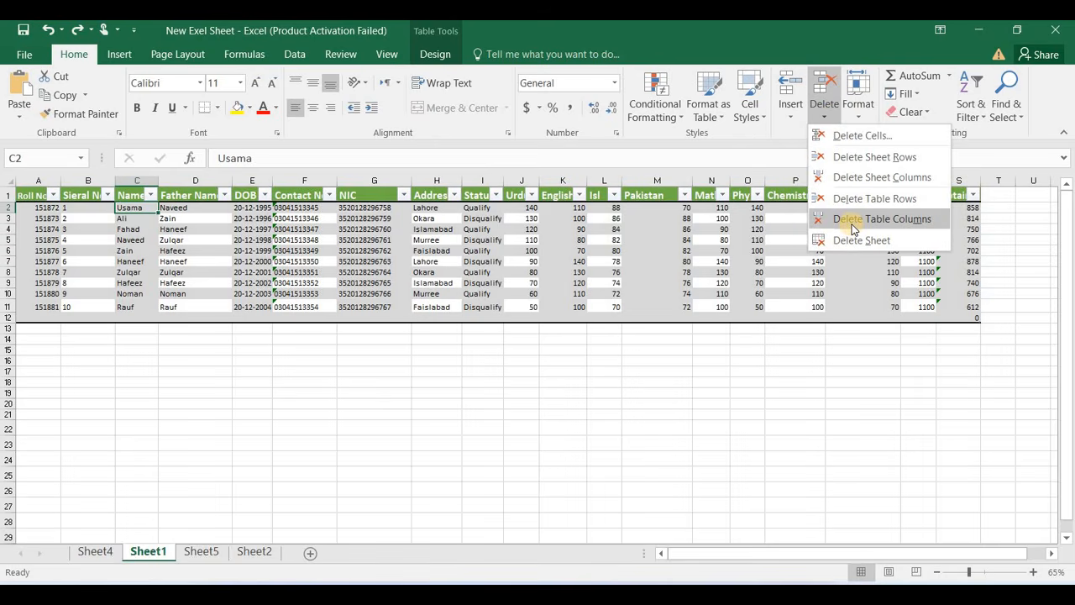
{"action": "left_click", "coordinate": [854, 219]}
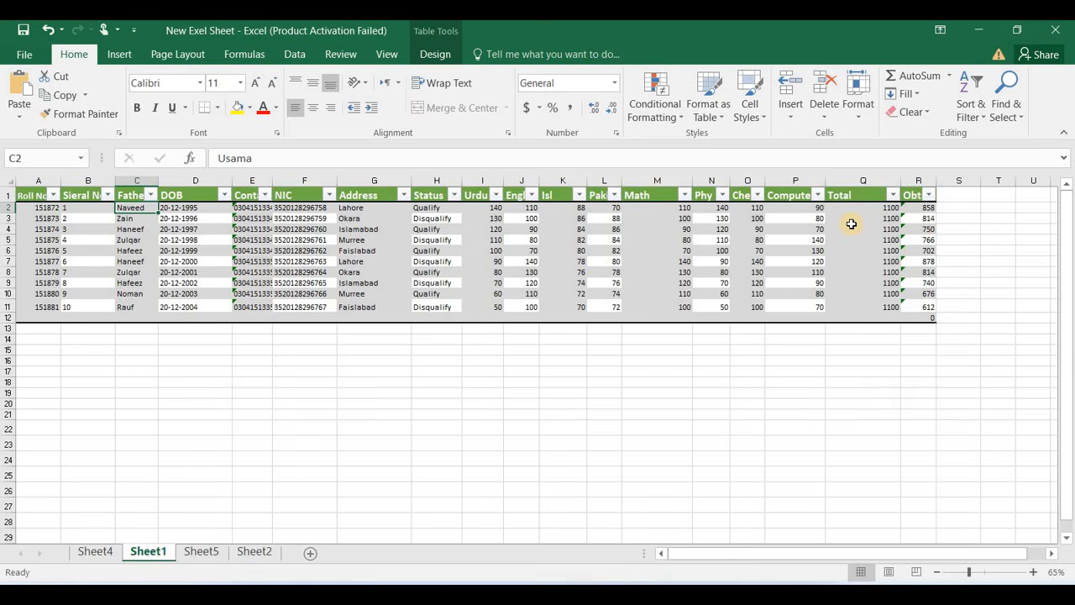
{"action": "key", "text": "ctrl+z"}
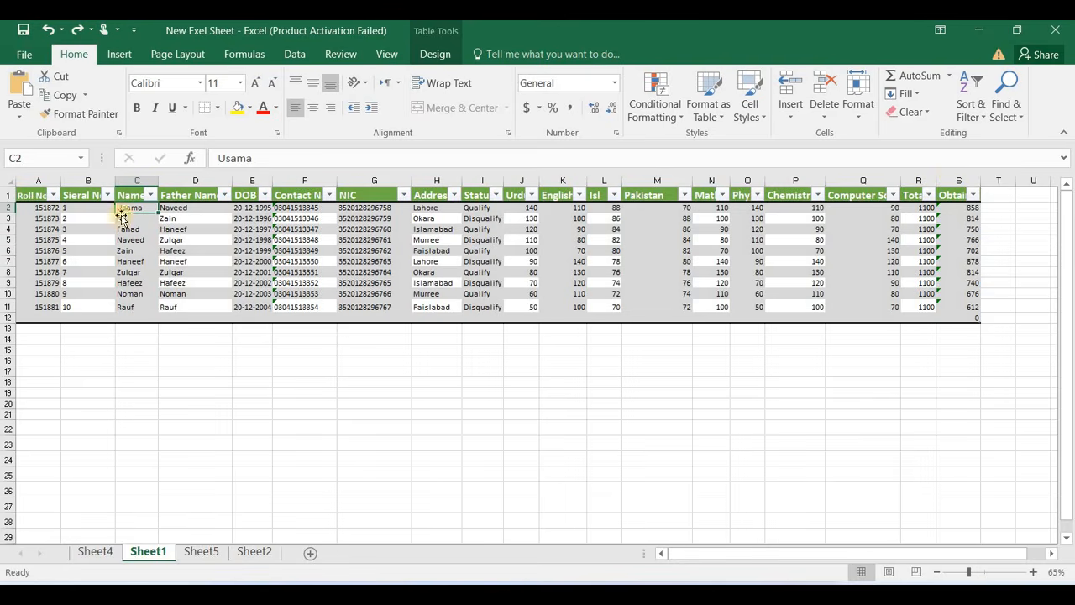
Try deleting Sheet1 with Delete Sheet, but cancel instead of confirming the deletion.
{"action": "left_click", "coordinate": [824, 113]}
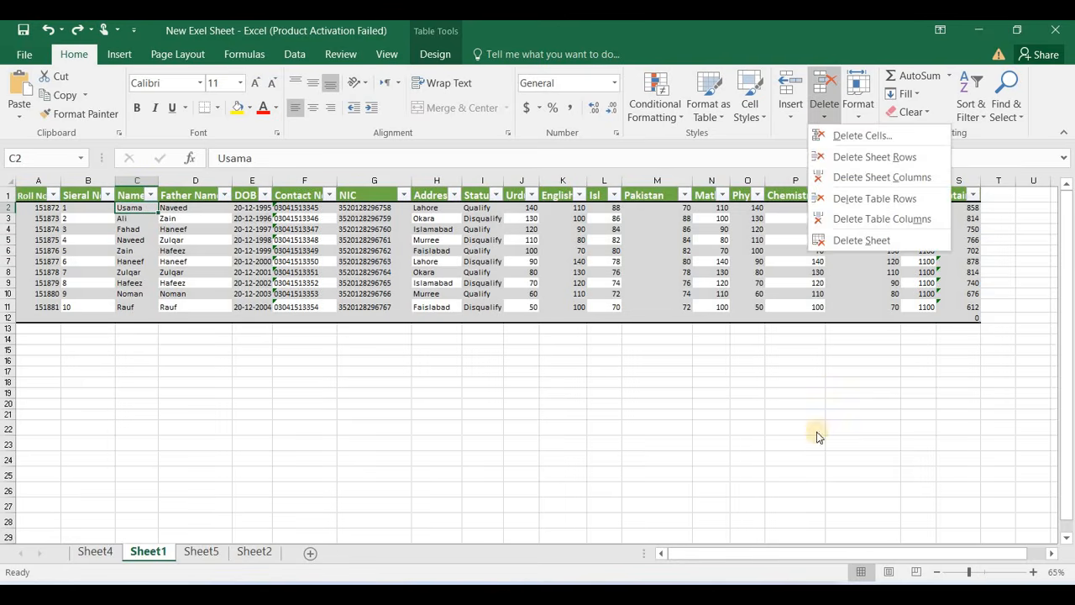
{"action": "left_click", "coordinate": [859, 241]}
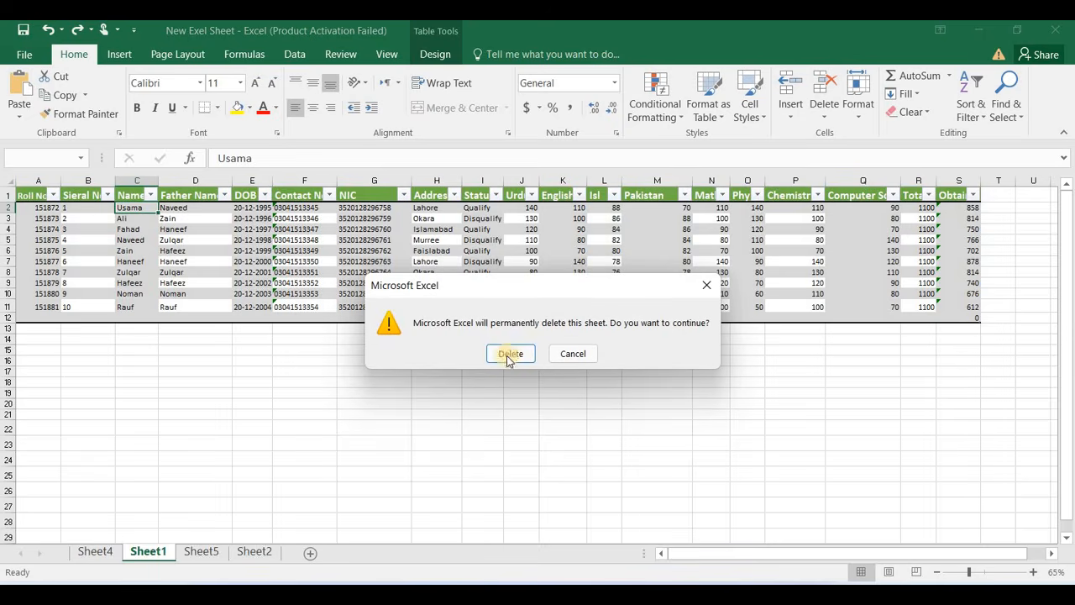
{"action": "left_click", "coordinate": [578, 353]}
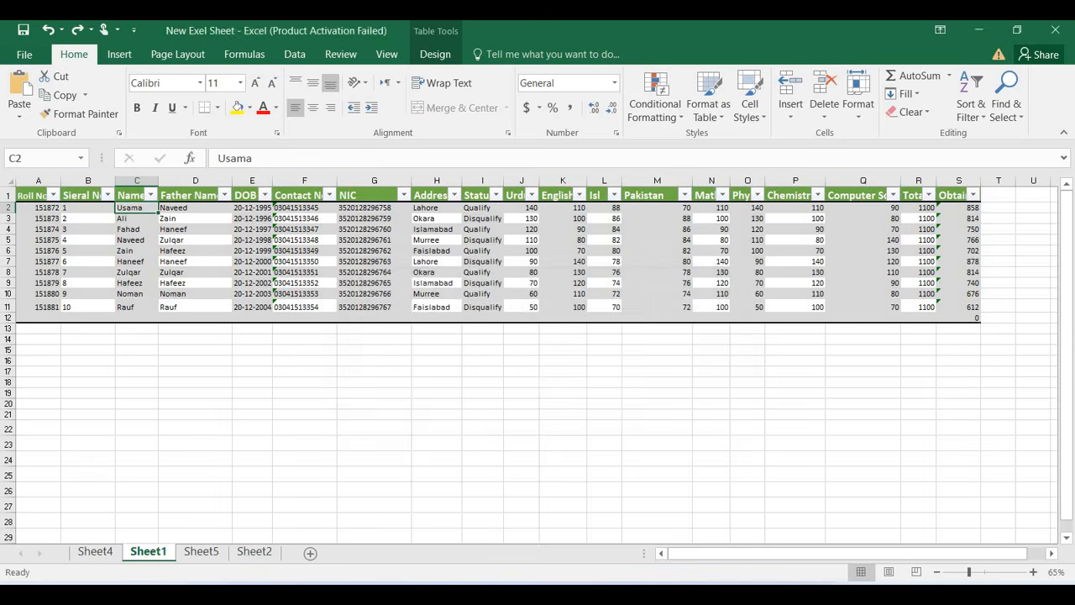
Set the height of row 2 to 20.
{"action": "left_click", "coordinate": [857, 114]}
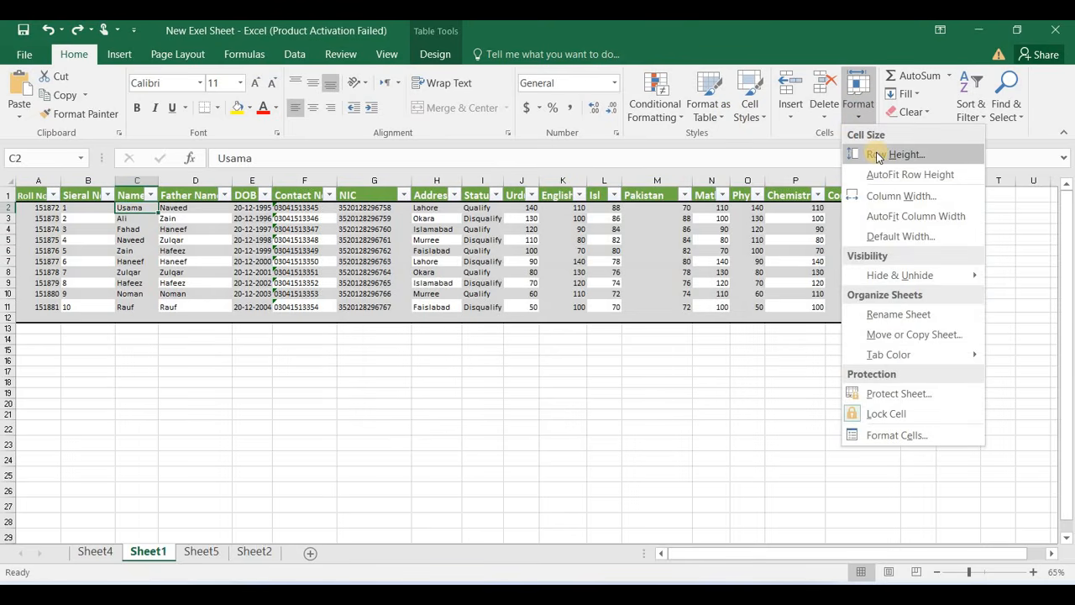
{"action": "left_click", "coordinate": [878, 156]}
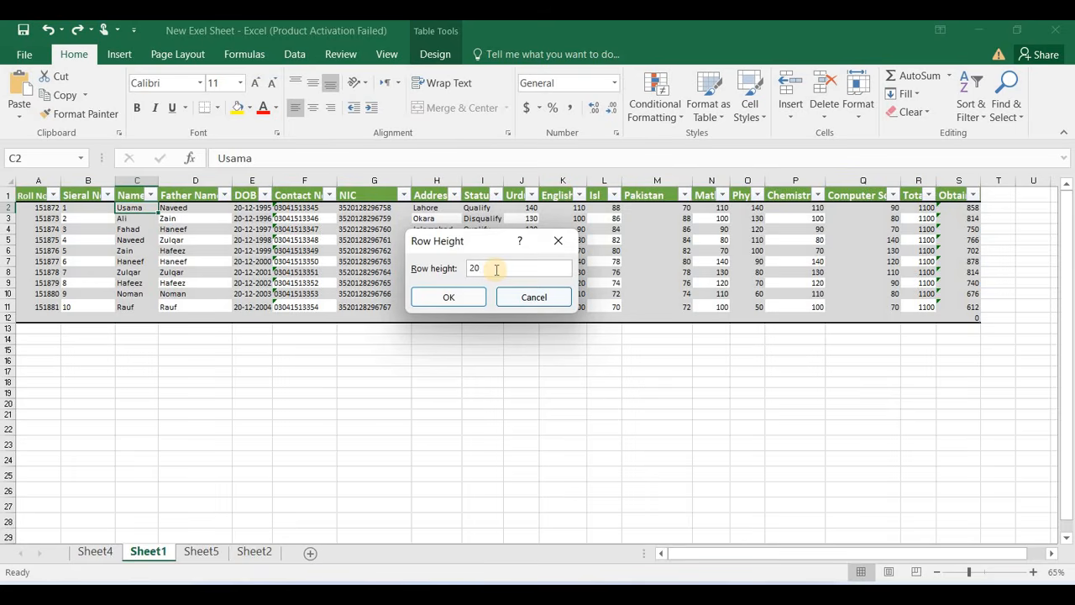
{"action": "key", "text": "Return"}
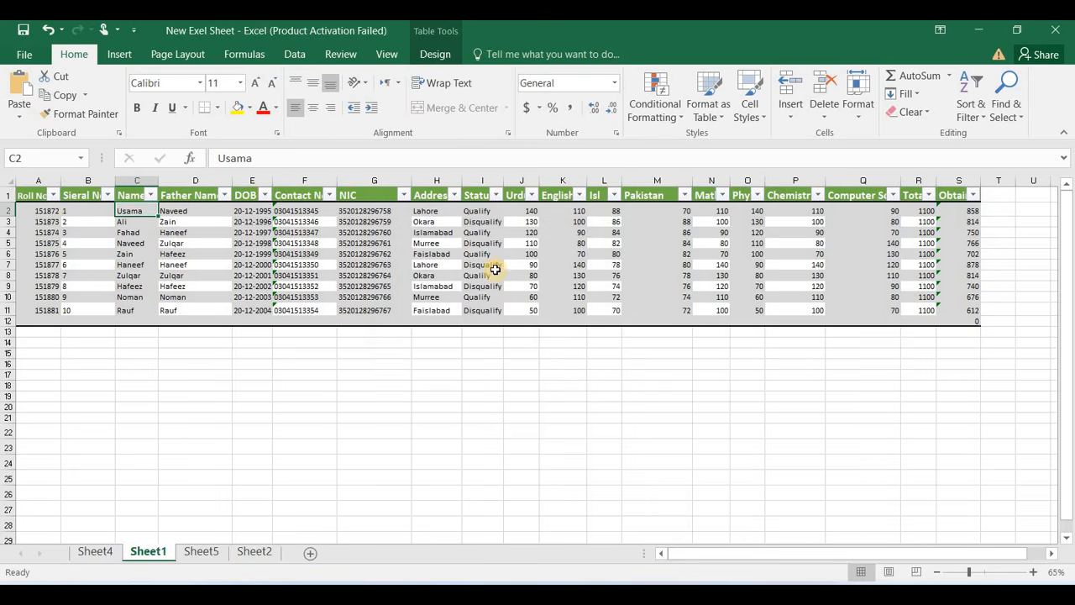
Select columns A through S and give them all one equal width, first narrowing and finally widening them together.
{"action": "left_click", "coordinate": [78, 211]}
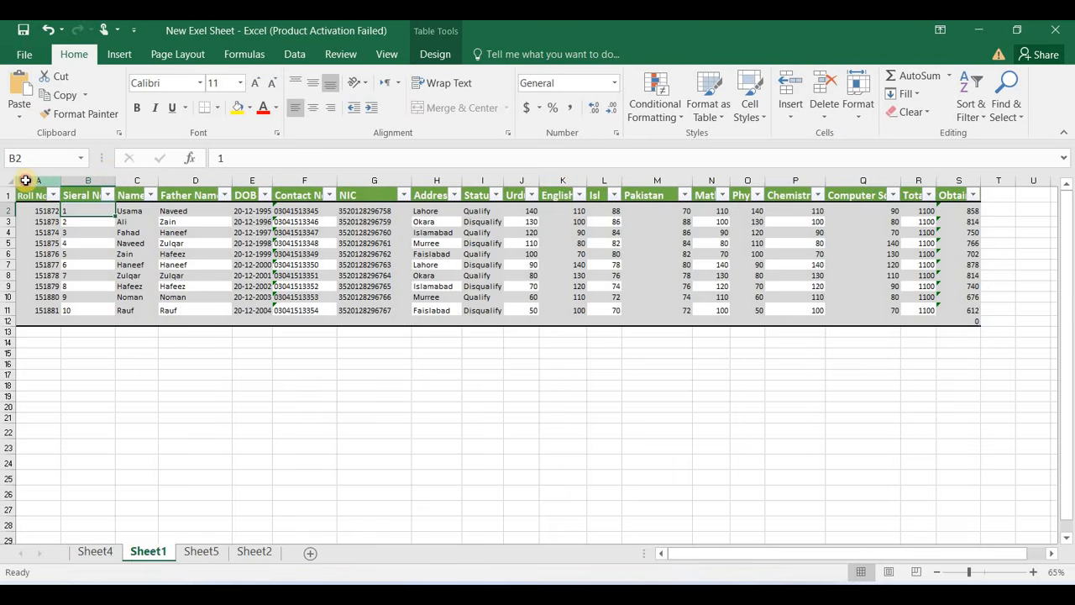
{"action": "left_click_drag", "start_coordinate": [26, 180], "coordinate": [950, 211]}
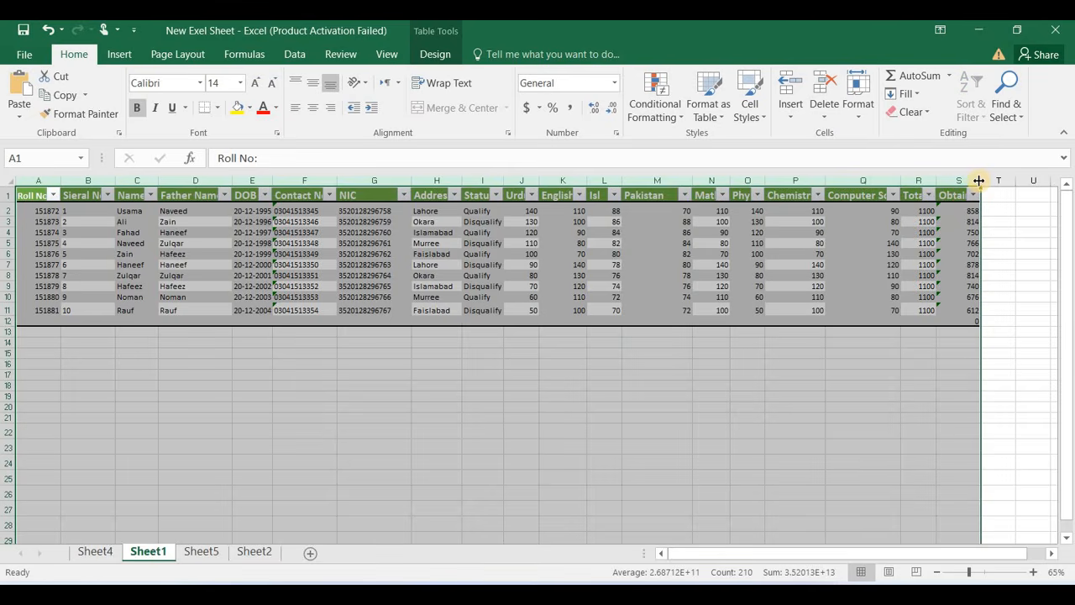
{"action": "left_click_drag", "start_coordinate": [980, 181], "coordinate": [975, 179]}
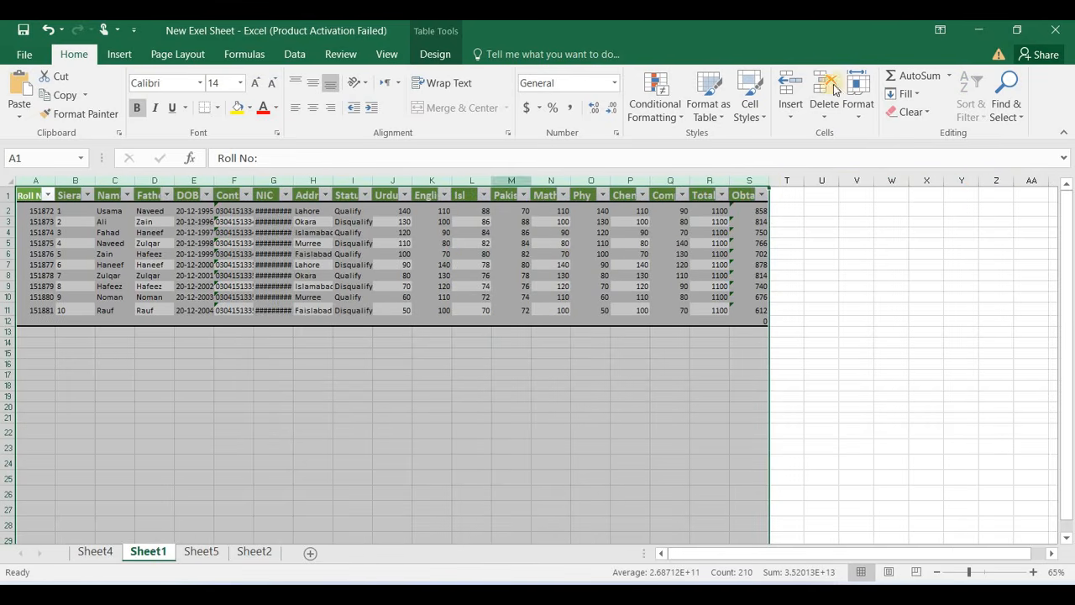
{"action": "left_click_drag", "start_coordinate": [769, 179], "coordinate": [829, 180]}
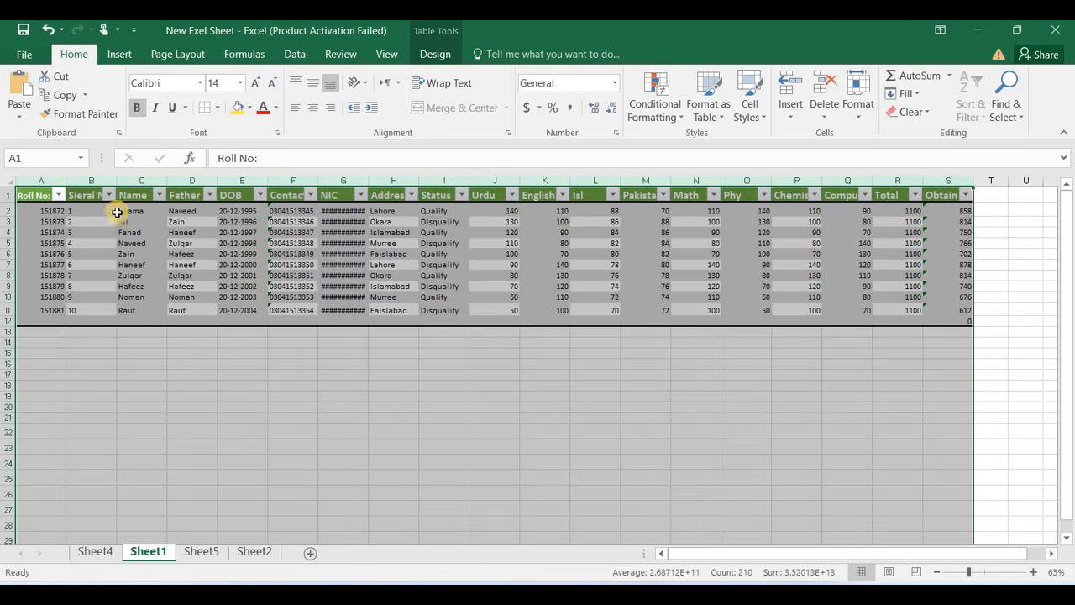
Move the serial number 5 from cell B6 to cell A12.
{"action": "left_click", "coordinate": [69, 253]}
{"action": "left_click_drag", "start_coordinate": [68, 253], "coordinate": [51, 326]}
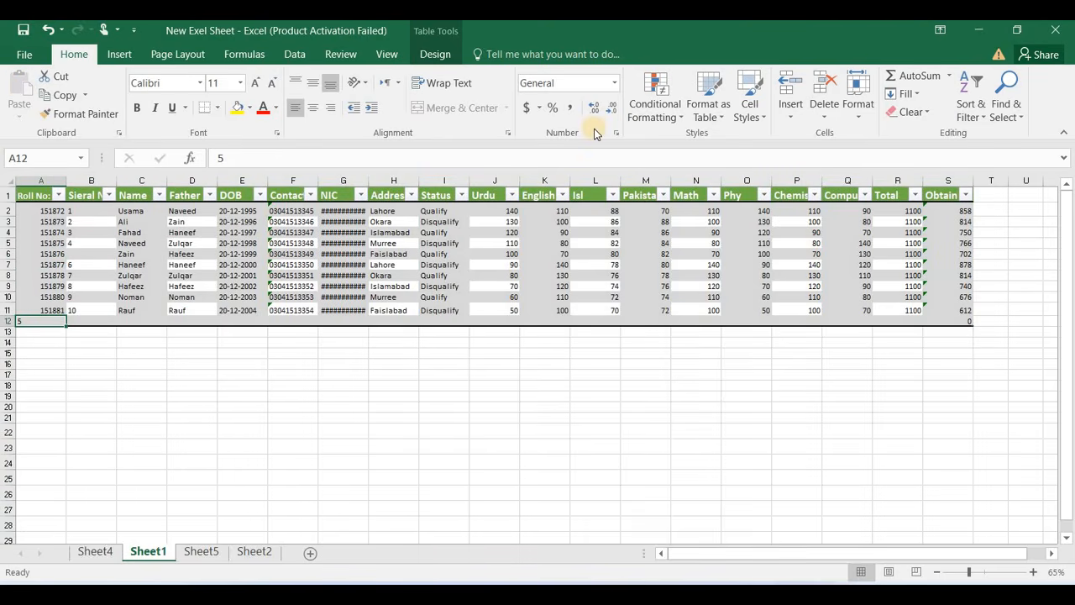
Apply AutoFit Row Height to row 12 and autofit the NIC column's width.
{"action": "left_click", "coordinate": [859, 109]}
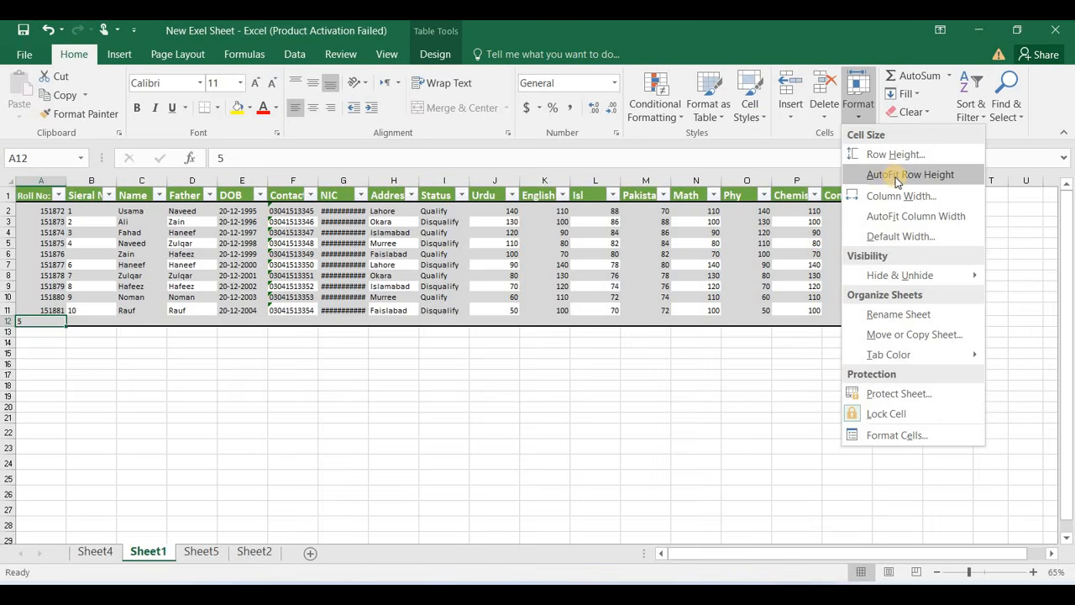
{"action": "left_click", "coordinate": [888, 174]}
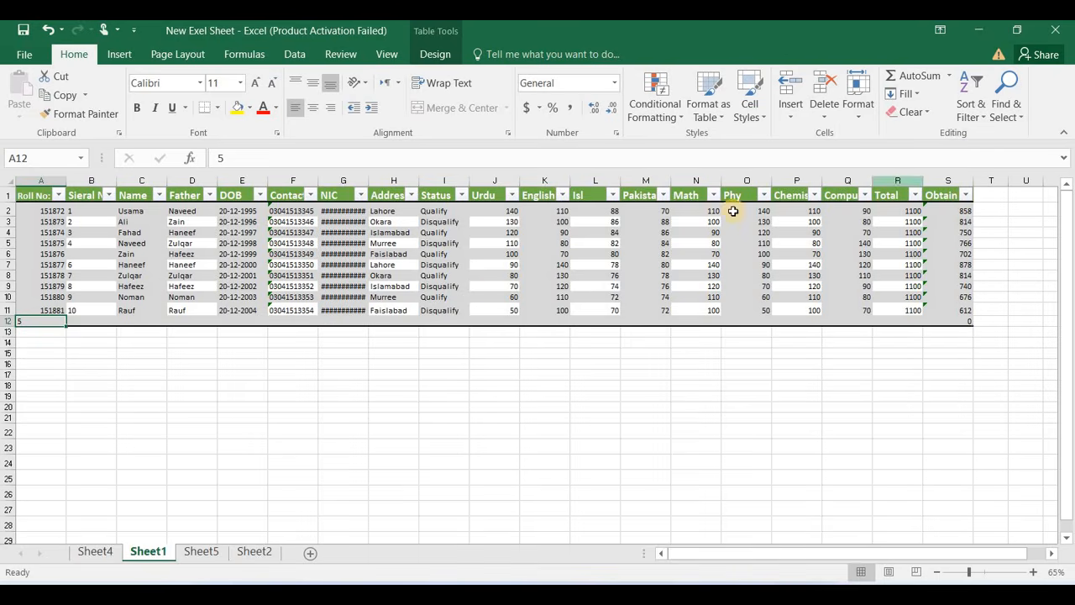
{"action": "double_click", "coordinate": [369, 179]}
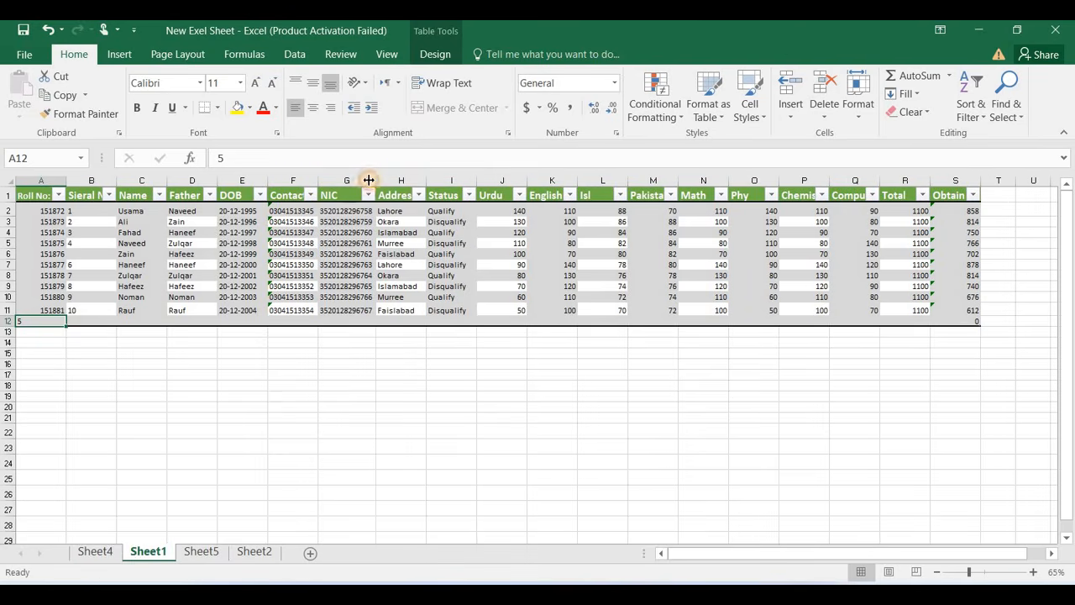
Turn off Lock Cell for cell A12 and check the option's state again.
{"action": "left_click", "coordinate": [857, 105]}
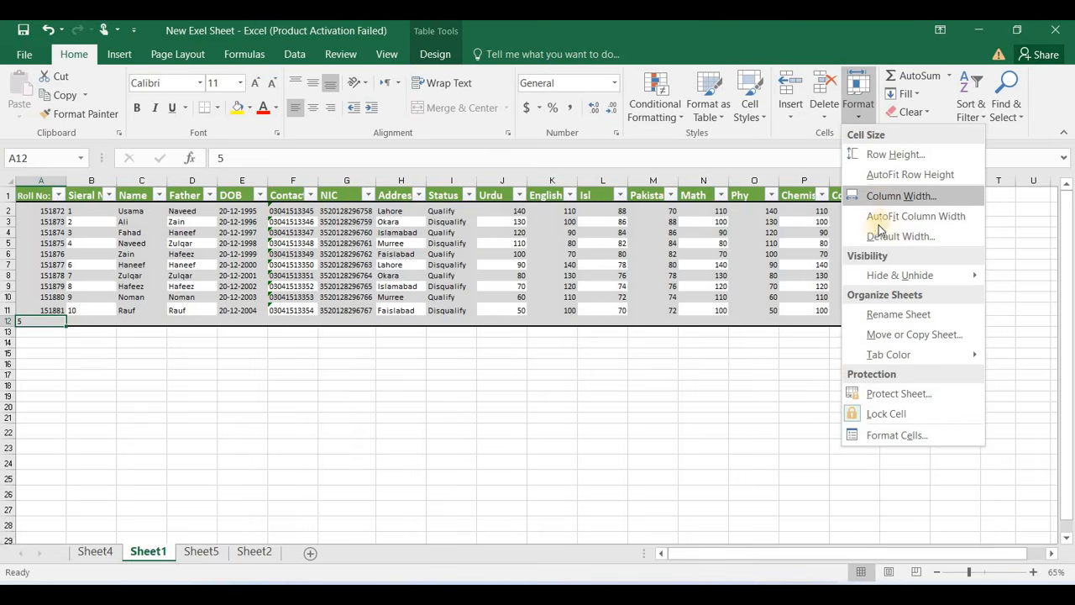
{"action": "mouse_move", "coordinate": [863, 287]}
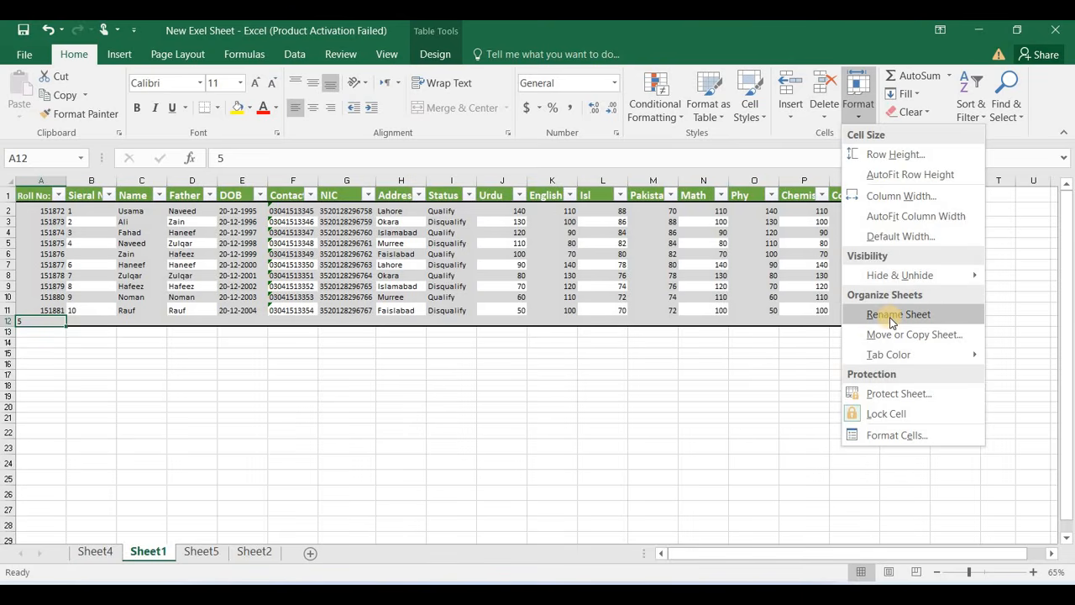
{"action": "left_click", "coordinate": [878, 413]}
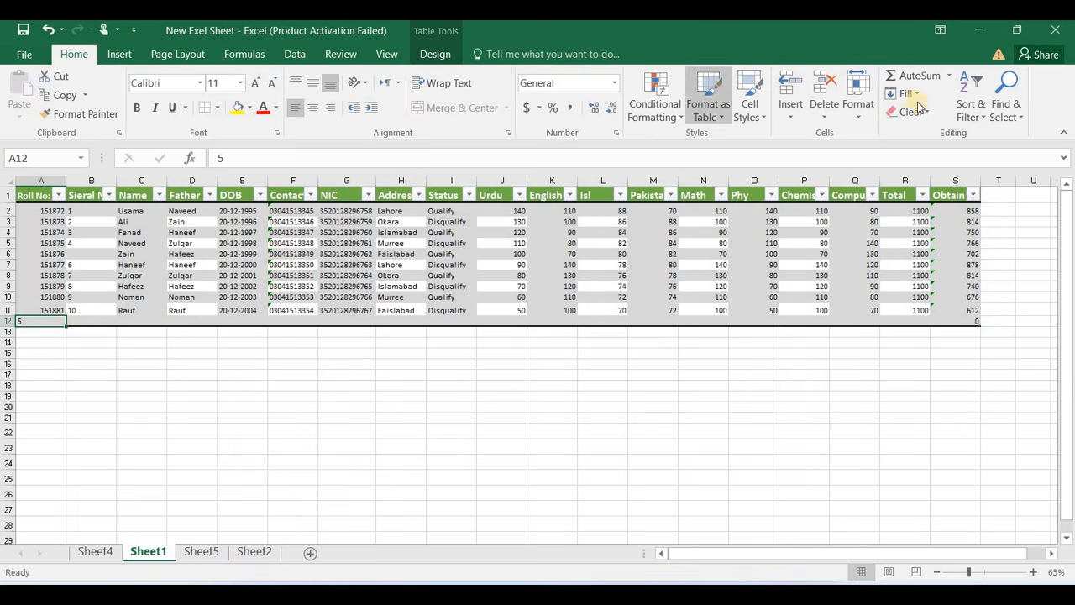
{"action": "left_click", "coordinate": [858, 99]}
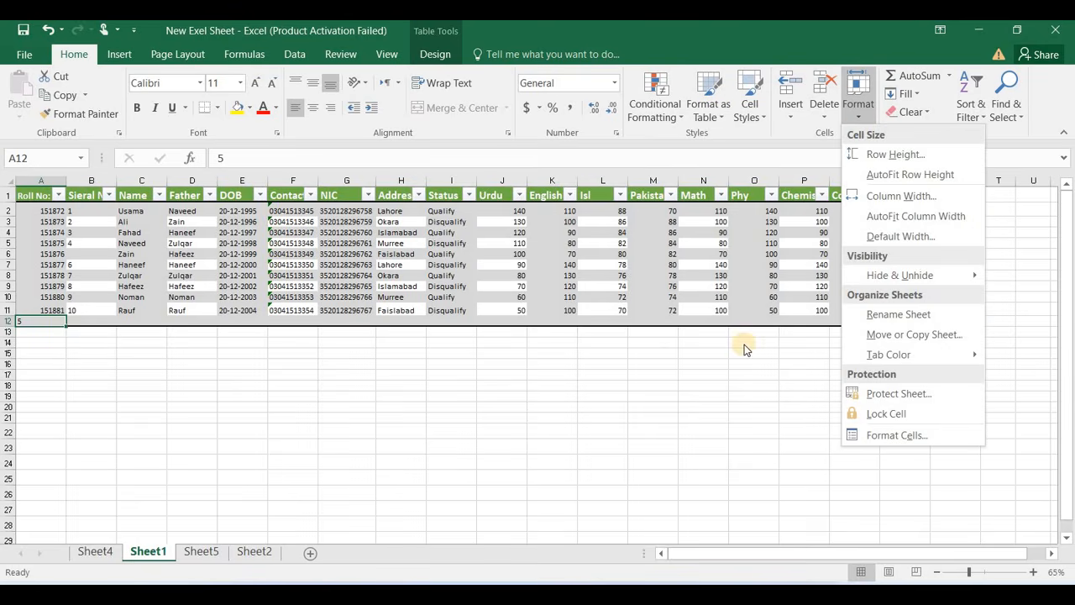
{"action": "left_click", "coordinate": [45, 319]}
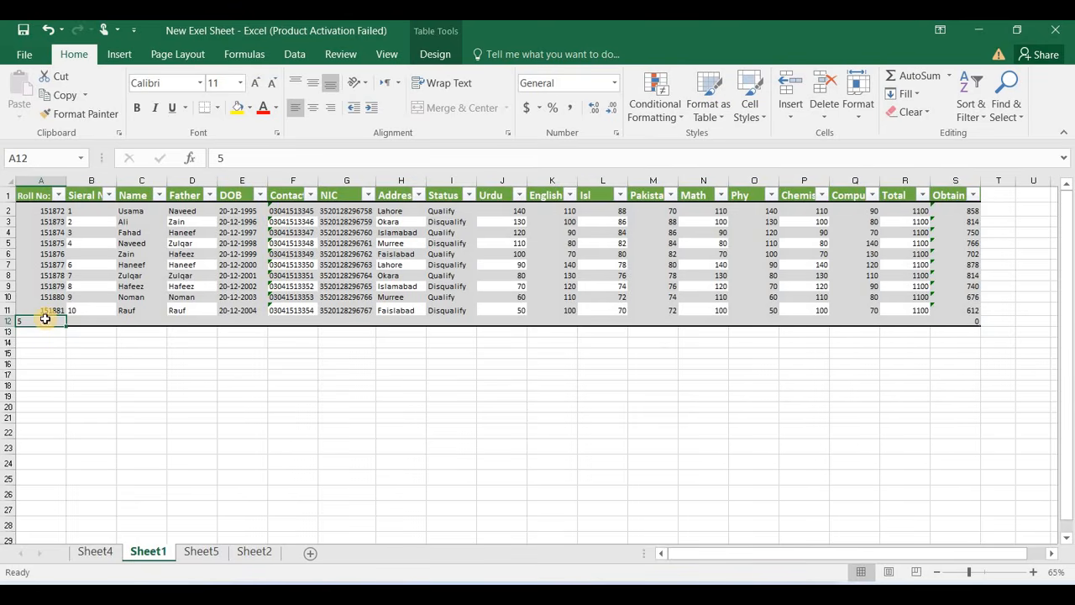
Clear the contents of cell A12 below the last roll number.
{"action": "double_click", "coordinate": [45, 319]}
{"action": "type", "text": "f"}
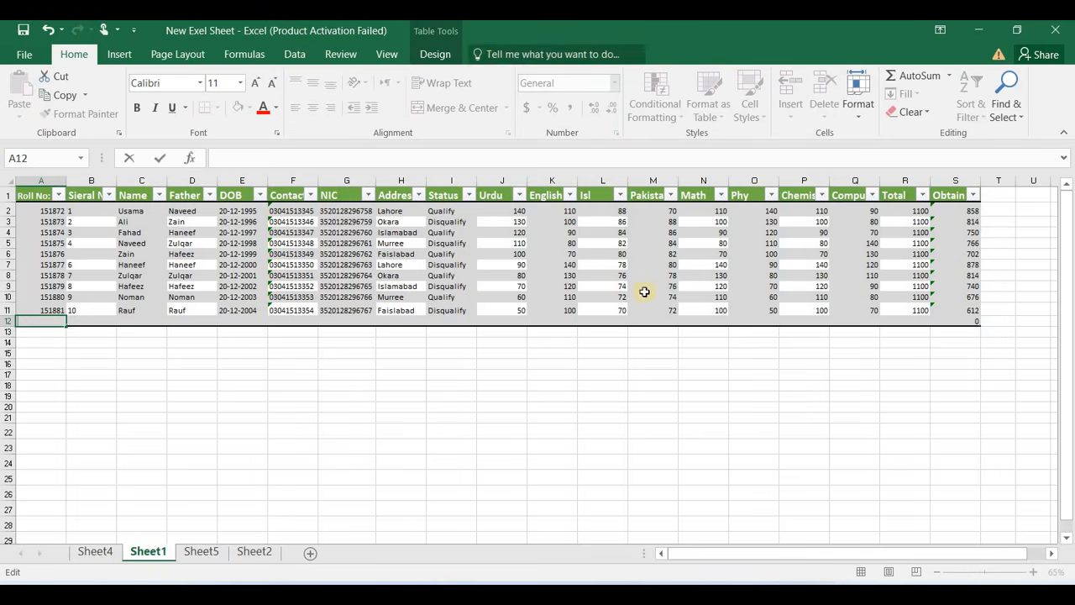
{"action": "left_click", "coordinate": [82, 319]}
{"action": "left_click", "coordinate": [51, 320]}
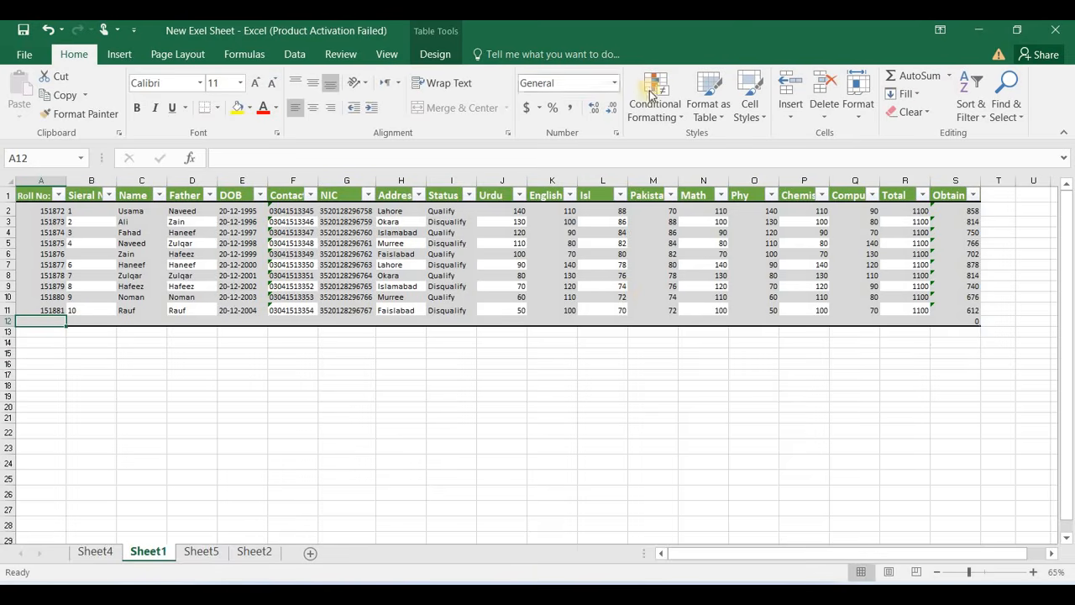
Set the tab color of Sheet1 to the standard red.
{"action": "left_click", "coordinate": [859, 109]}
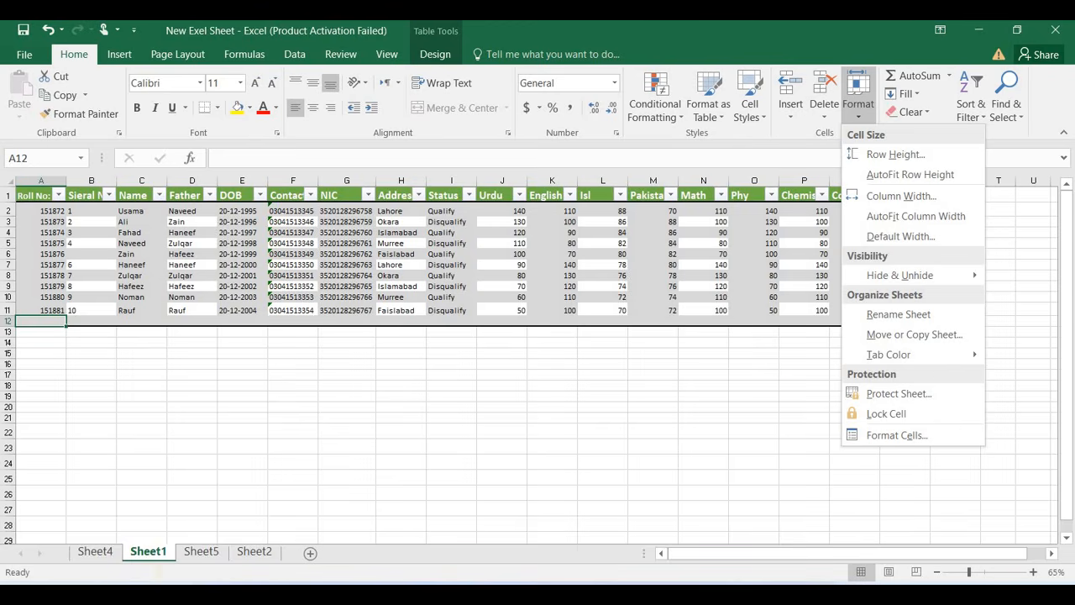
{"action": "right_click", "coordinate": [147, 556]}
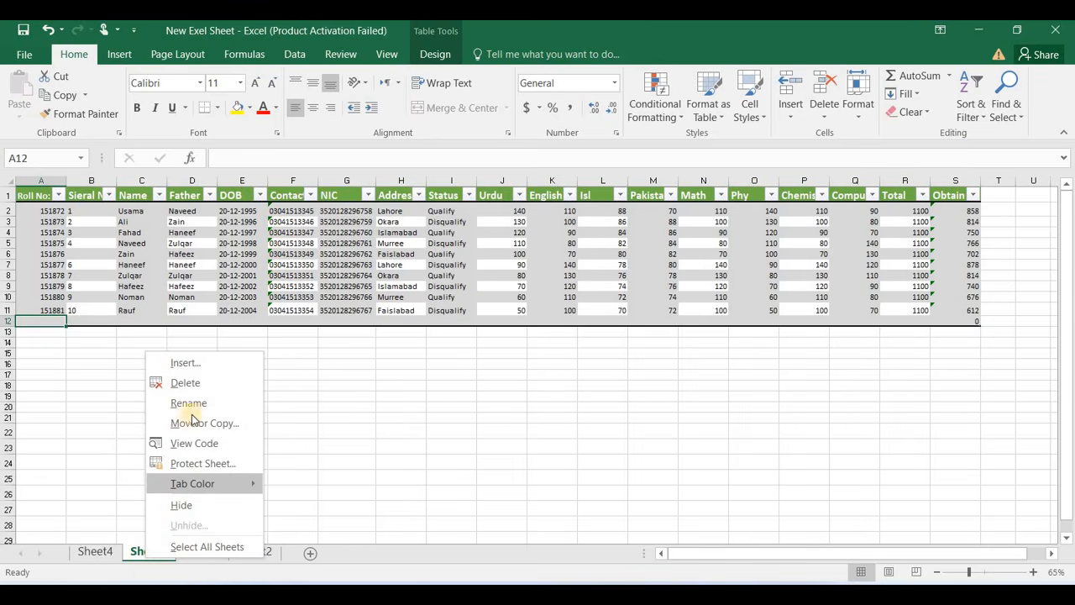
{"action": "right_click", "coordinate": [134, 556]}
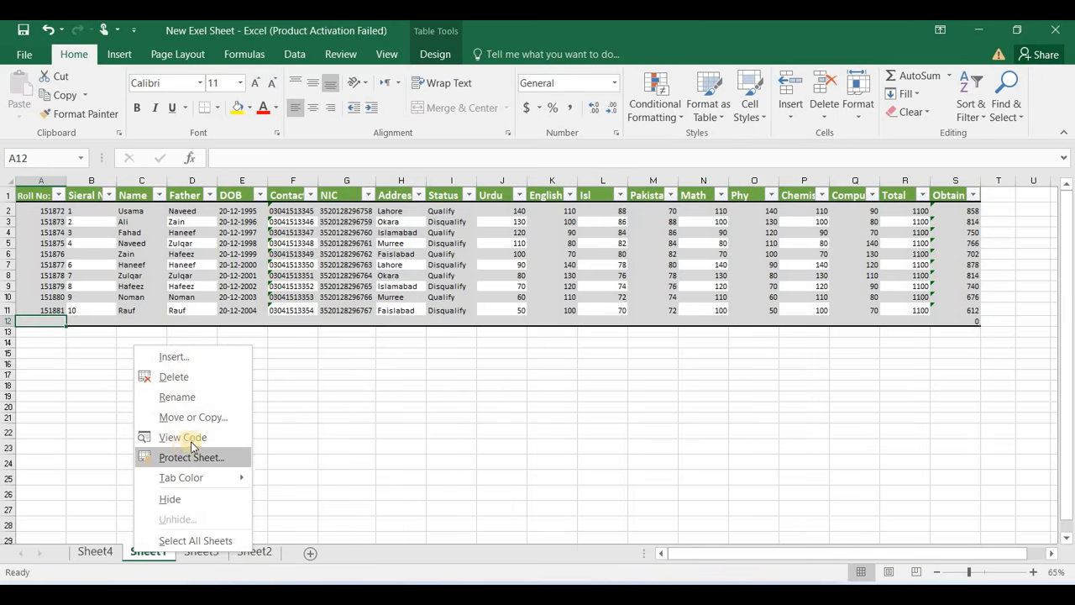
{"action": "mouse_move", "coordinate": [190, 480]}
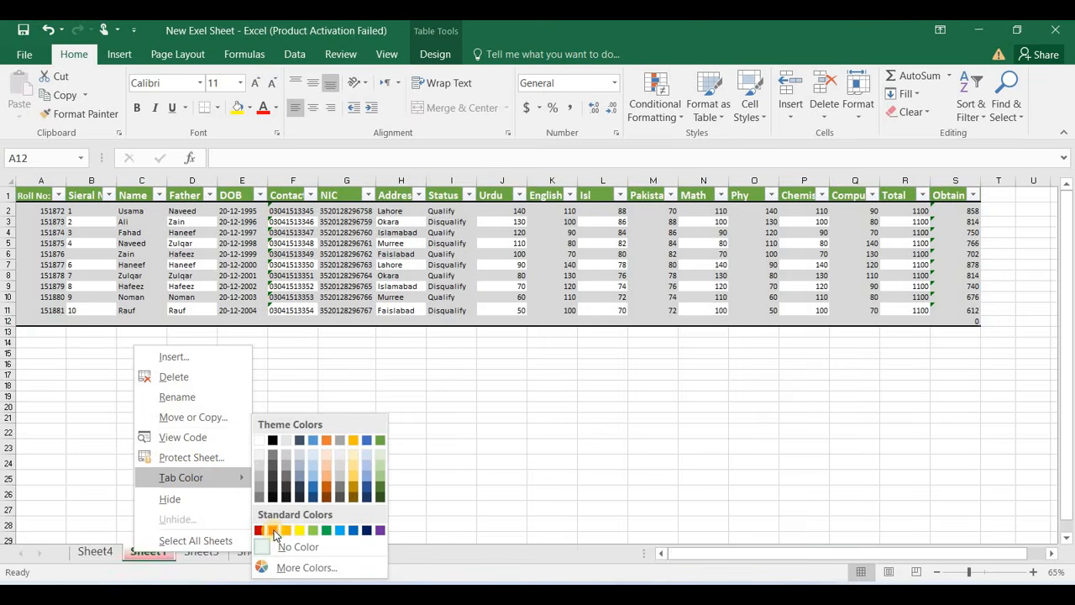
{"action": "left_click", "coordinate": [273, 531]}
{"action": "left_click", "coordinate": [92, 555]}
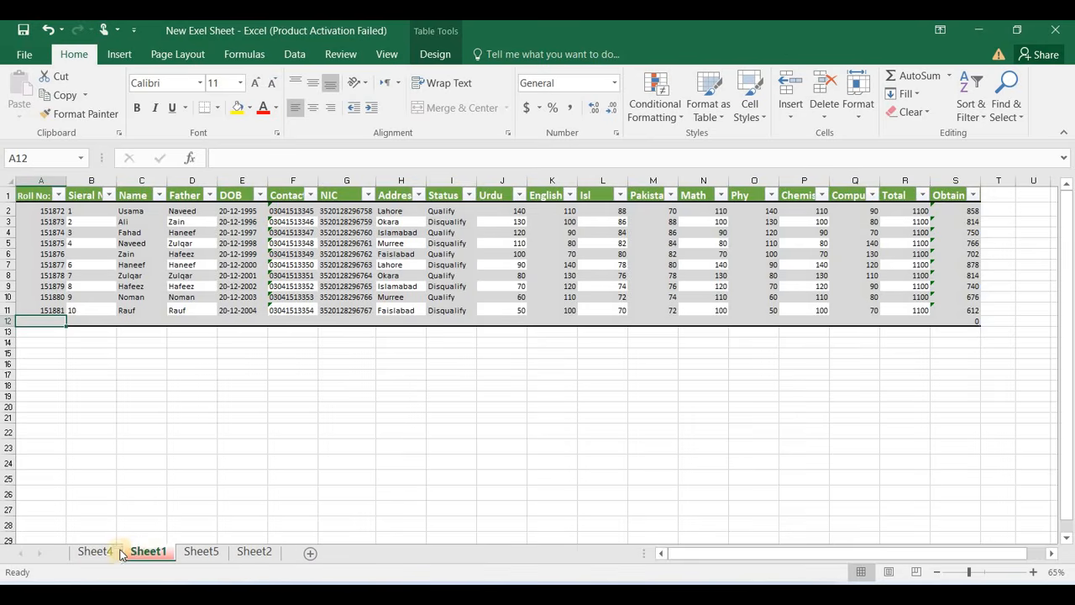
Hide the Sheet1 worksheet and bring it back with Unhide.
{"action": "right_click", "coordinate": [137, 554]}
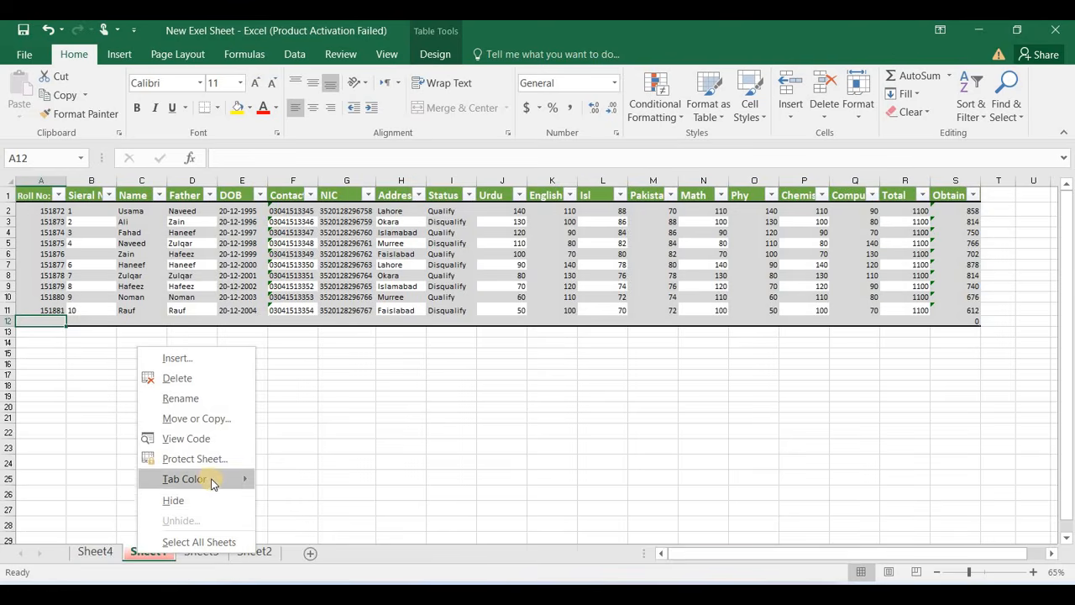
{"action": "left_click", "coordinate": [205, 501]}
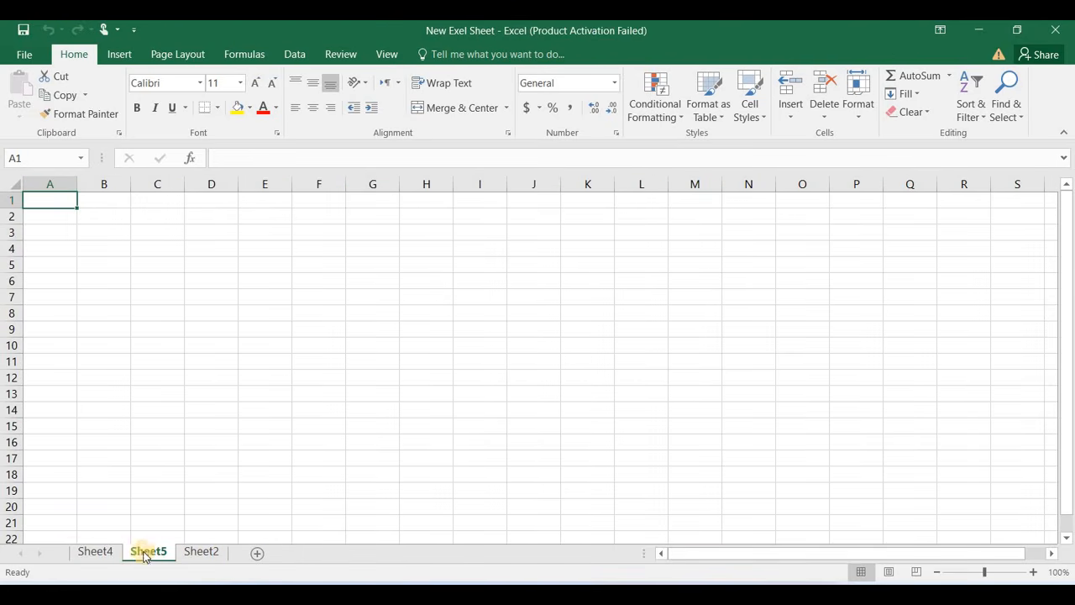
{"action": "right_click", "coordinate": [92, 551]}
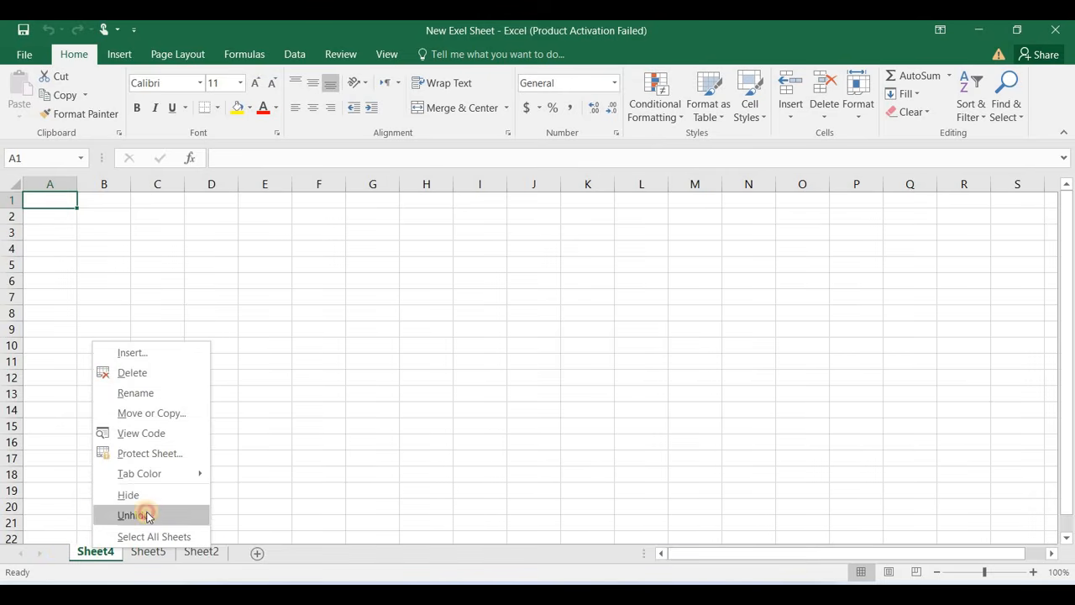
{"action": "left_click", "coordinate": [145, 516]}
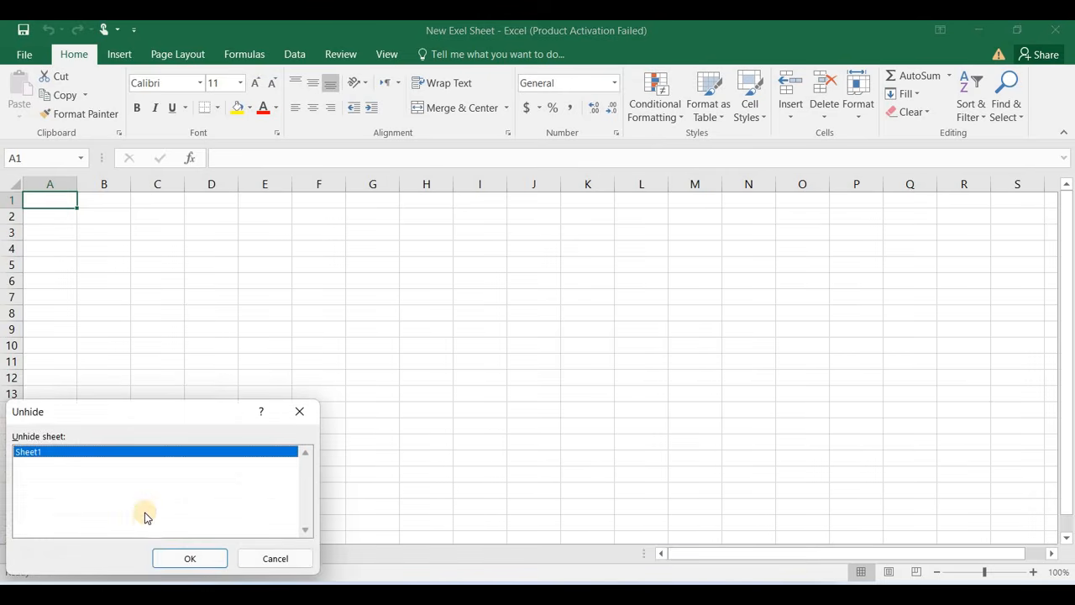
{"action": "left_click", "coordinate": [178, 564]}
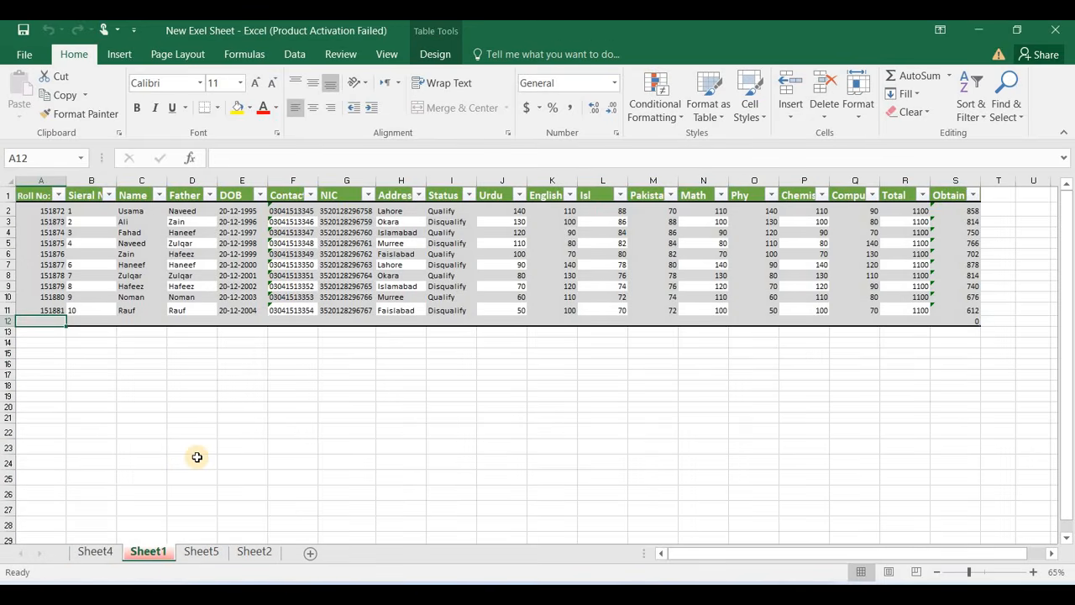
Delete the empty worksheets Sheet5, Sheet2 and Sheet4, keeping only Sheet1 in the workbook.
{"action": "left_click", "coordinate": [210, 555]}
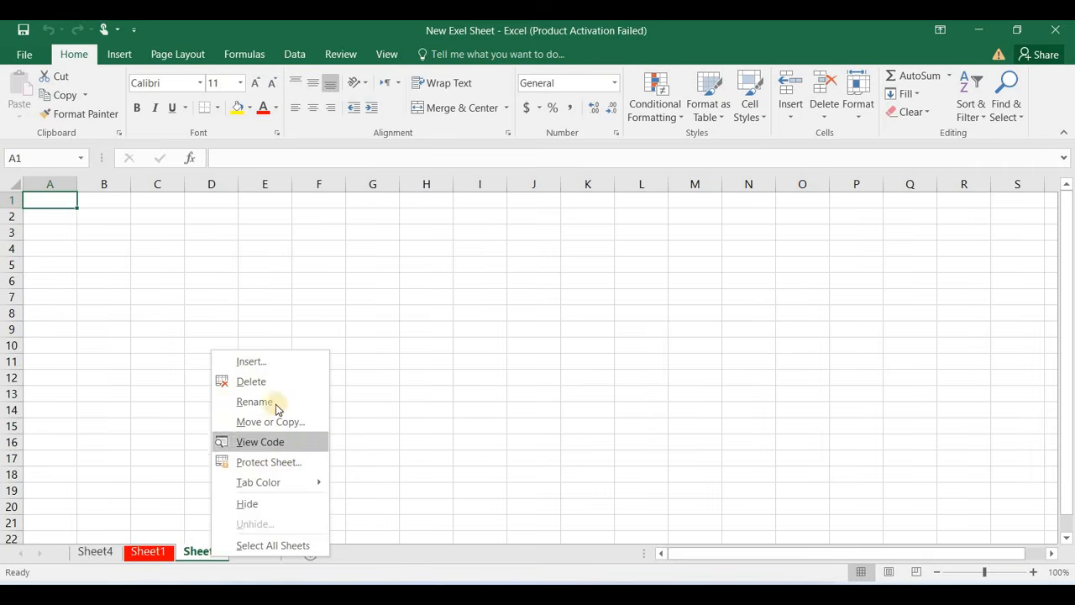
{"action": "left_click", "coordinate": [286, 380]}
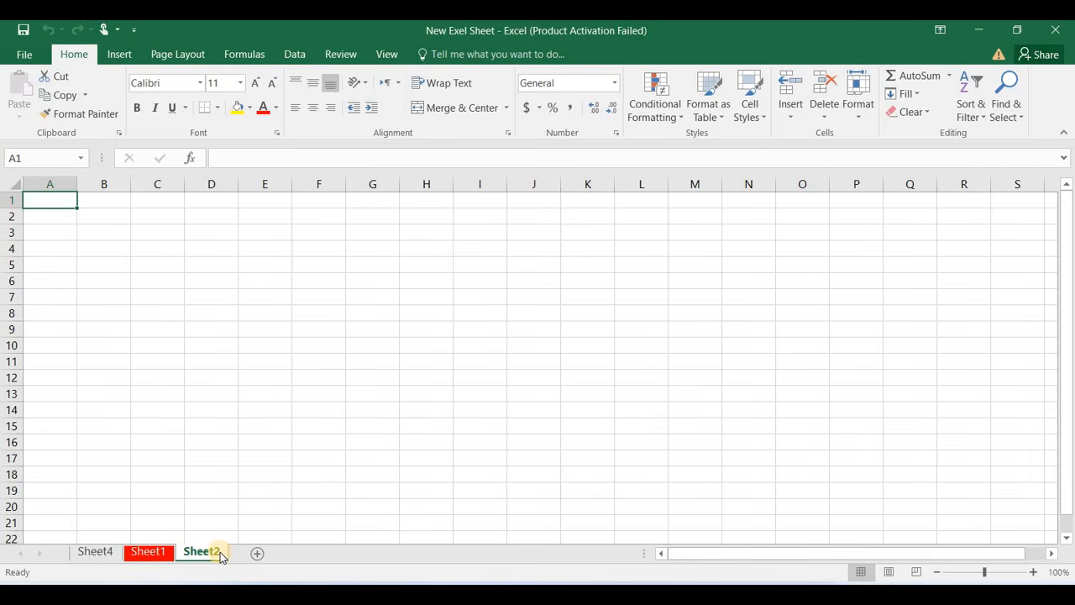
{"action": "right_click", "coordinate": [217, 552]}
{"action": "left_click", "coordinate": [289, 375]}
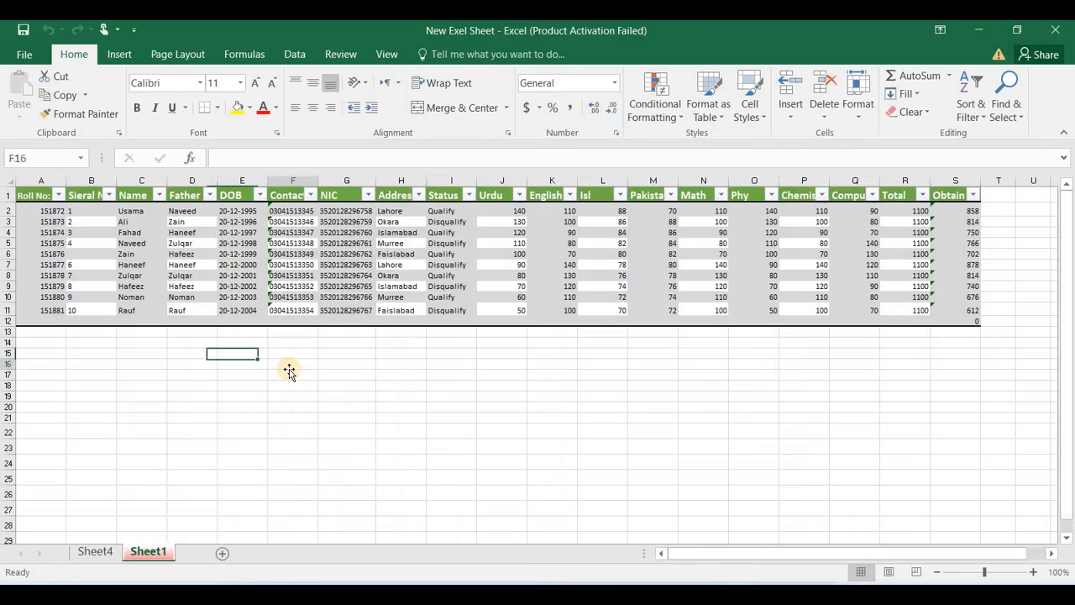
{"action": "left_click", "coordinate": [290, 367]}
{"action": "left_click", "coordinate": [95, 551]}
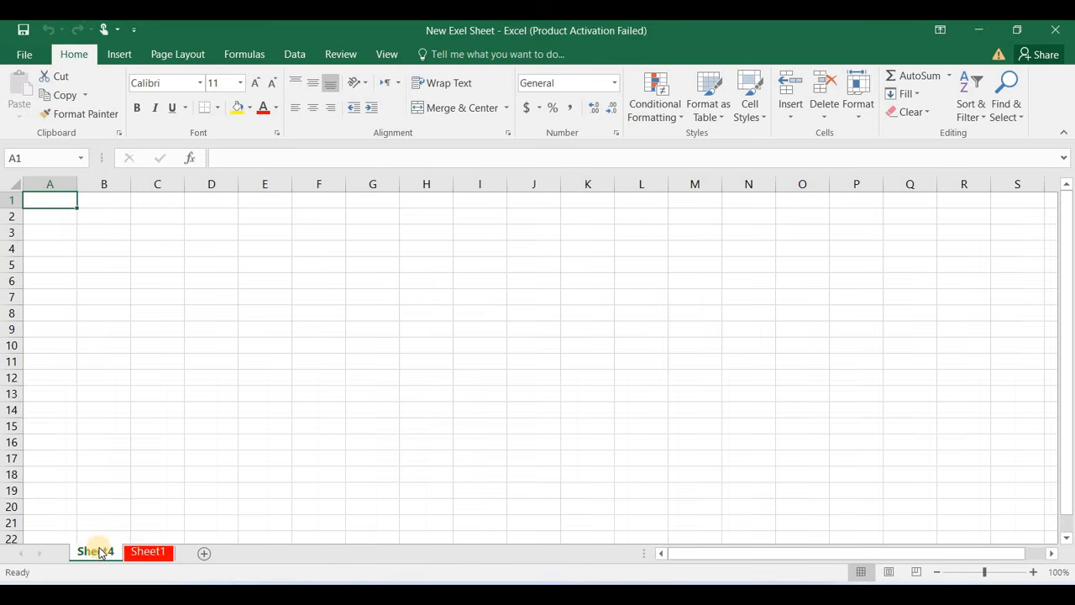
{"action": "right_click", "coordinate": [98, 552]}
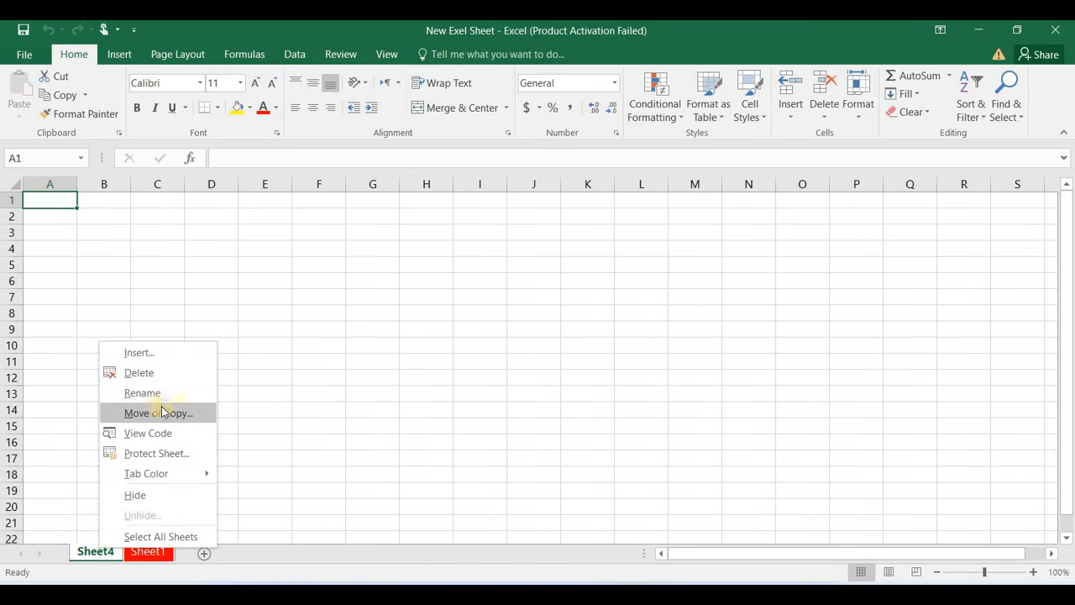
{"action": "left_click", "coordinate": [159, 372]}
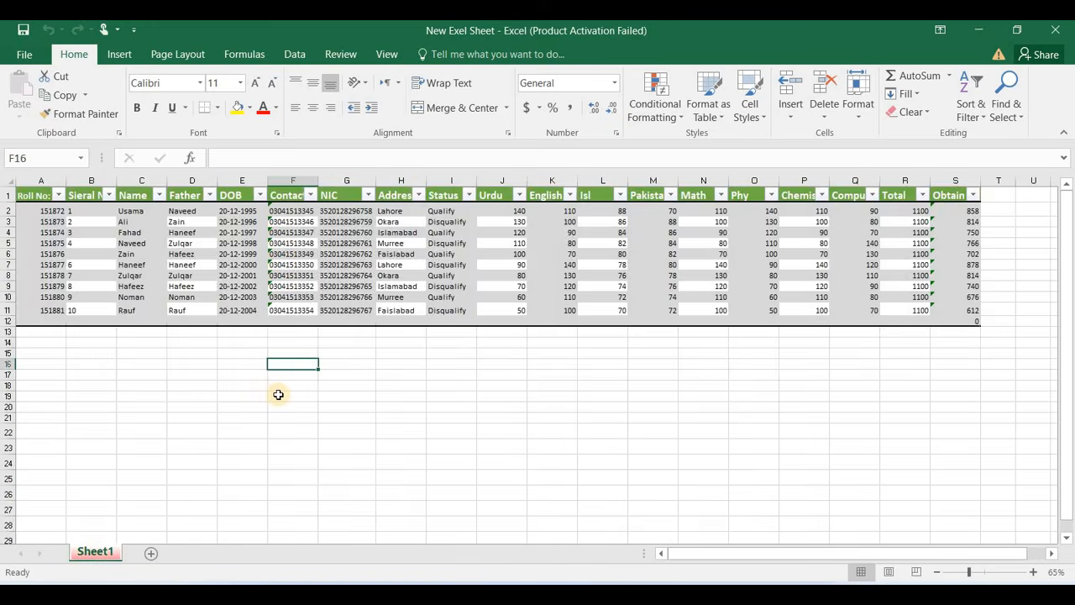
{"action": "left_click", "coordinate": [278, 394]}
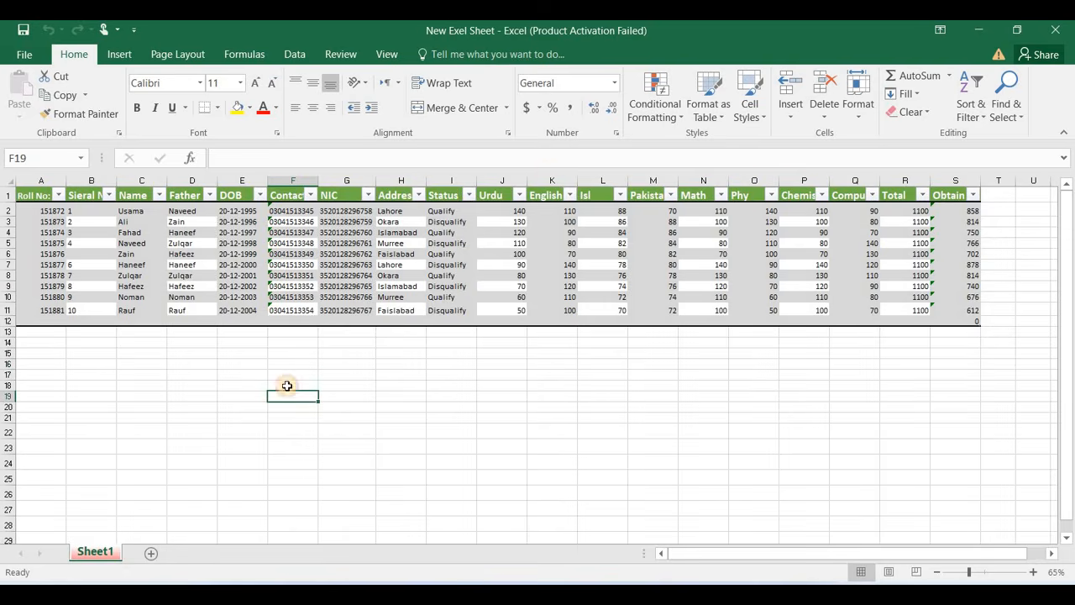
{"action": "left_click", "coordinate": [858, 105]}
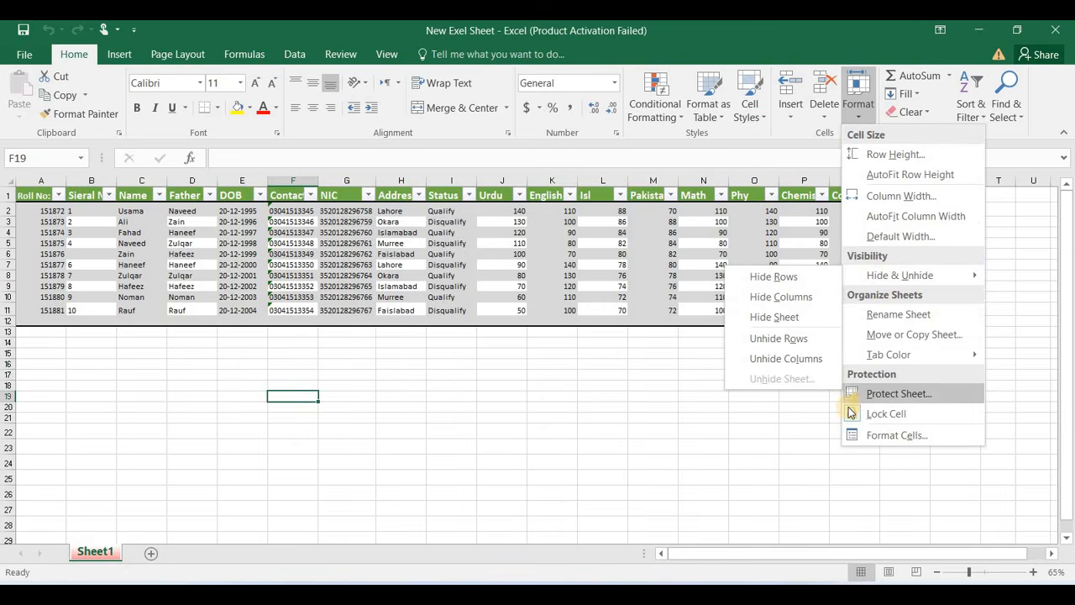
{"action": "right_click", "coordinate": [83, 555]}
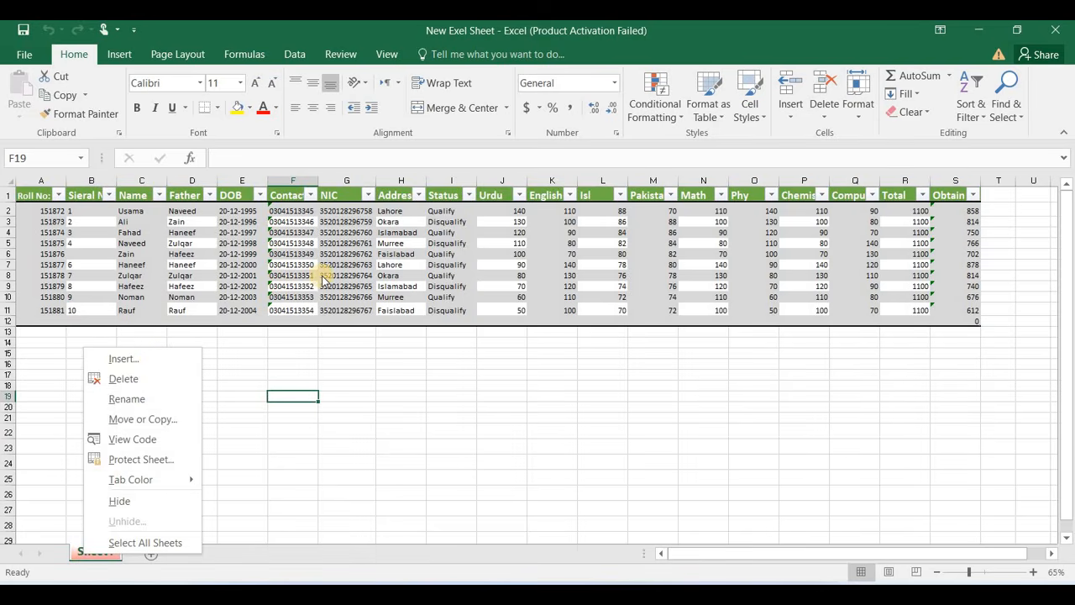
{"action": "left_click", "coordinate": [823, 122]}
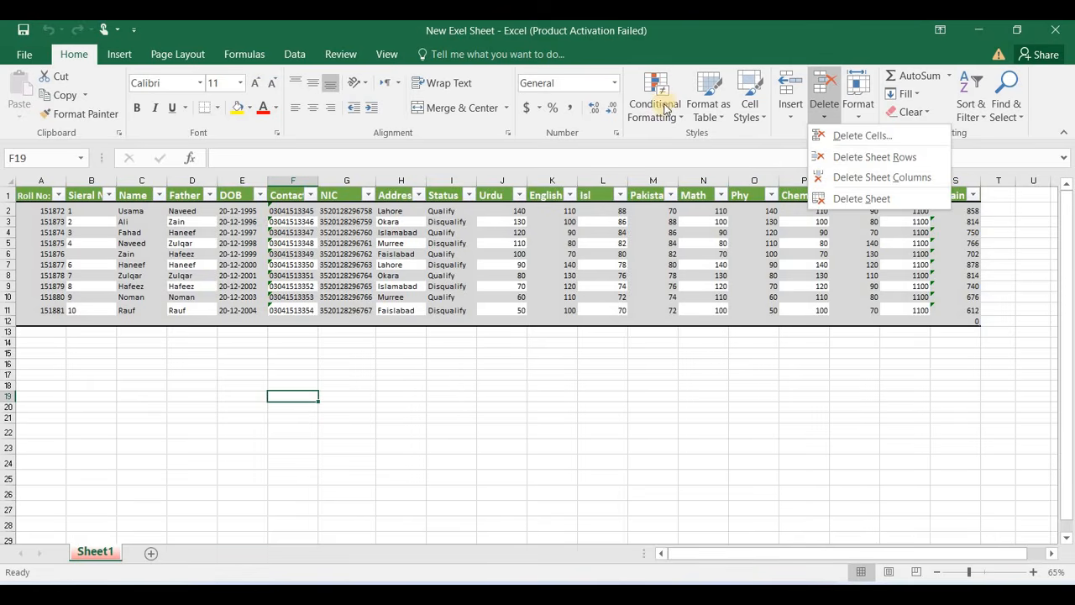
{"action": "left_click", "coordinate": [783, 119]}
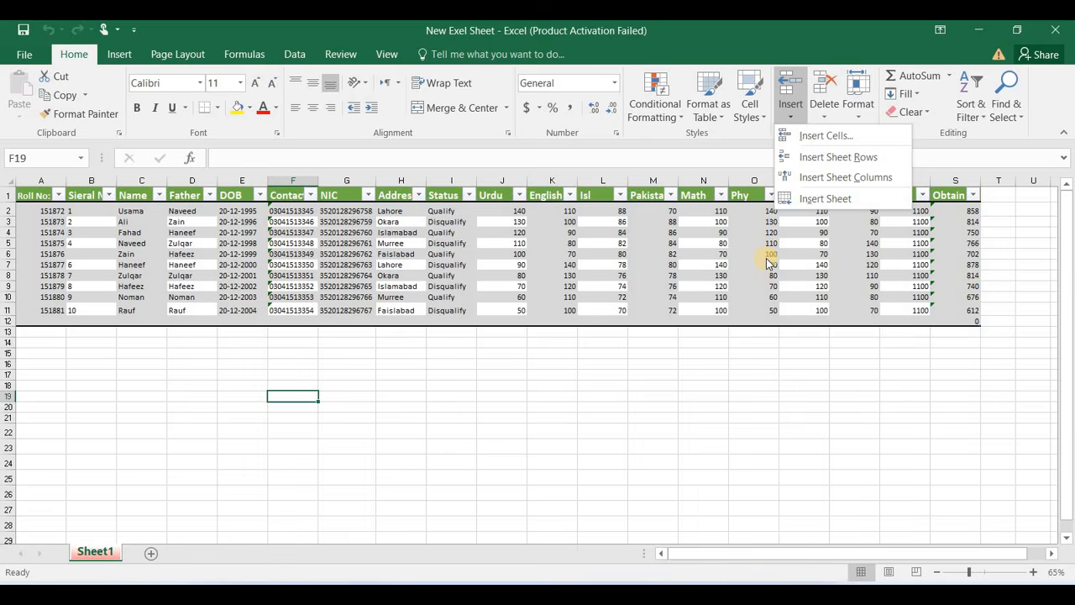
{"action": "left_click", "coordinate": [824, 113]}
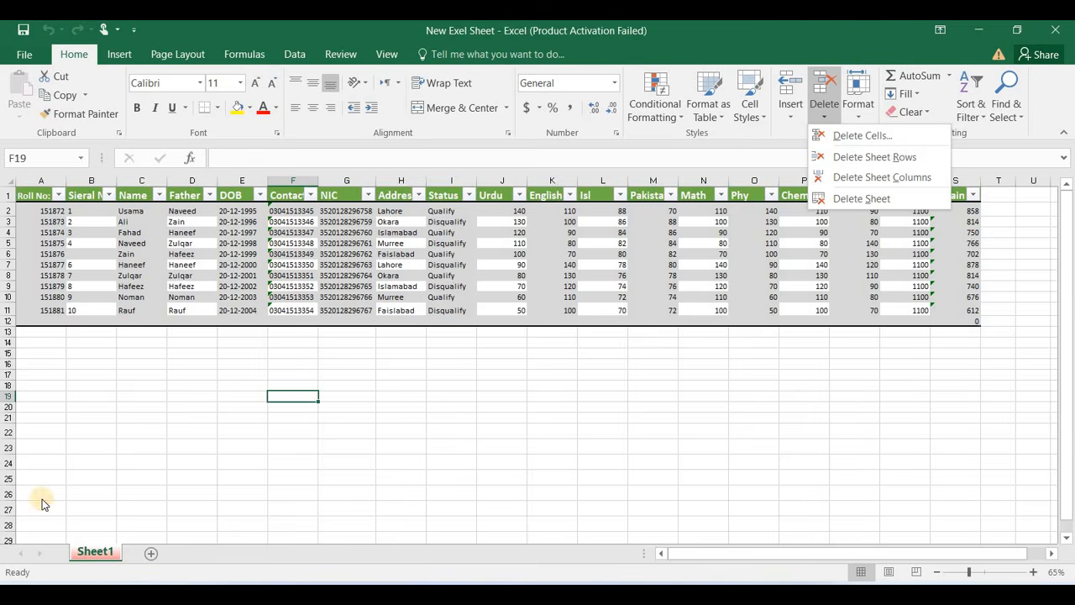
{"action": "left_click", "coordinate": [854, 124]}
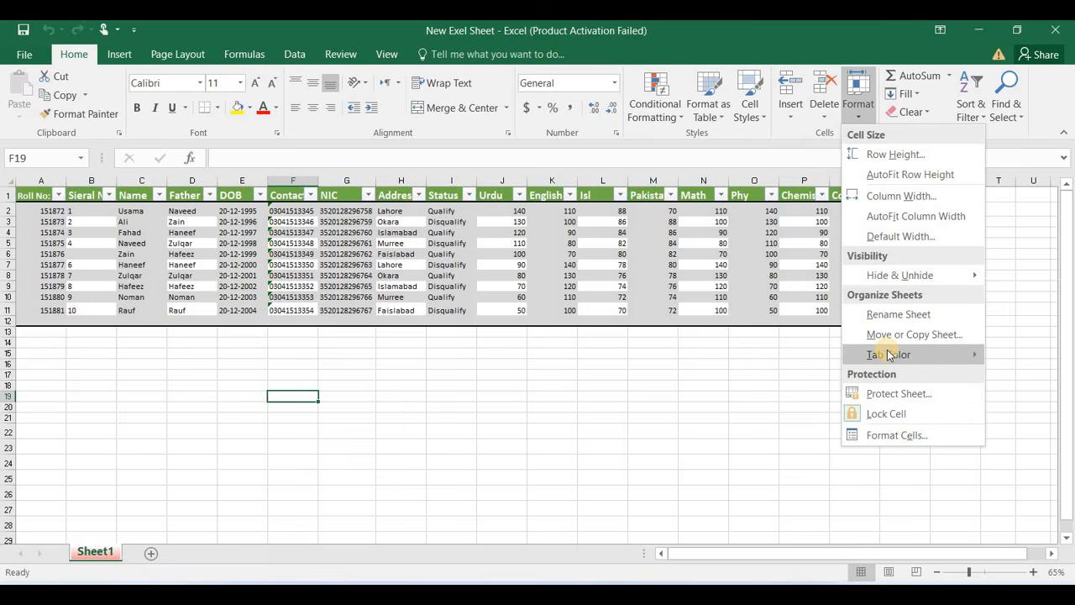
{"action": "mouse_move", "coordinate": [888, 355]}
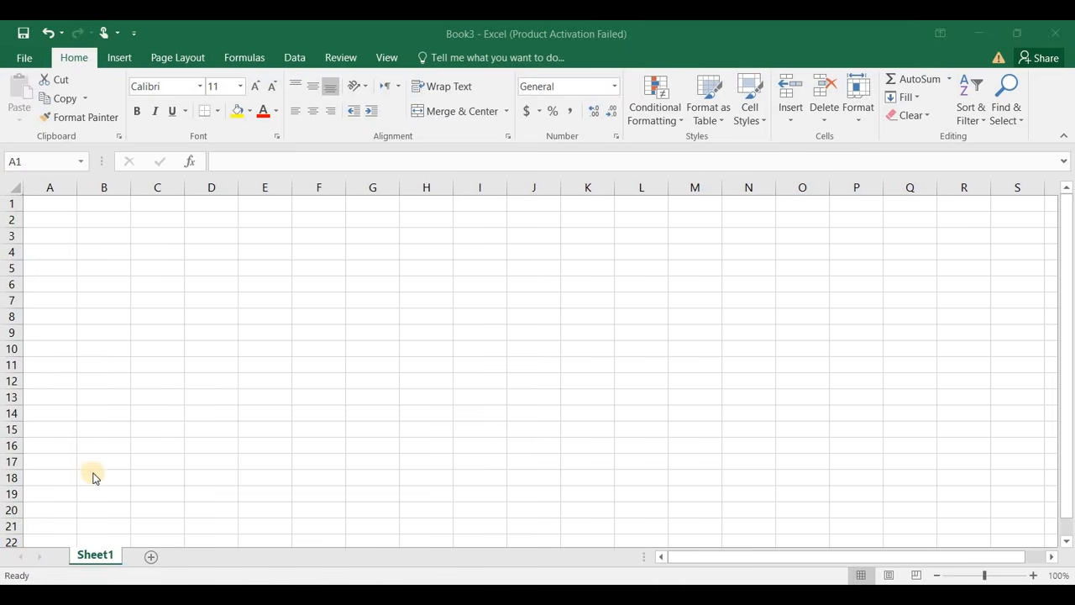
Enter the formula =RAND() in cell B2 of the blank Book3 sheet and fill it down to B17.
{"action": "left_click", "coordinate": [64, 208]}
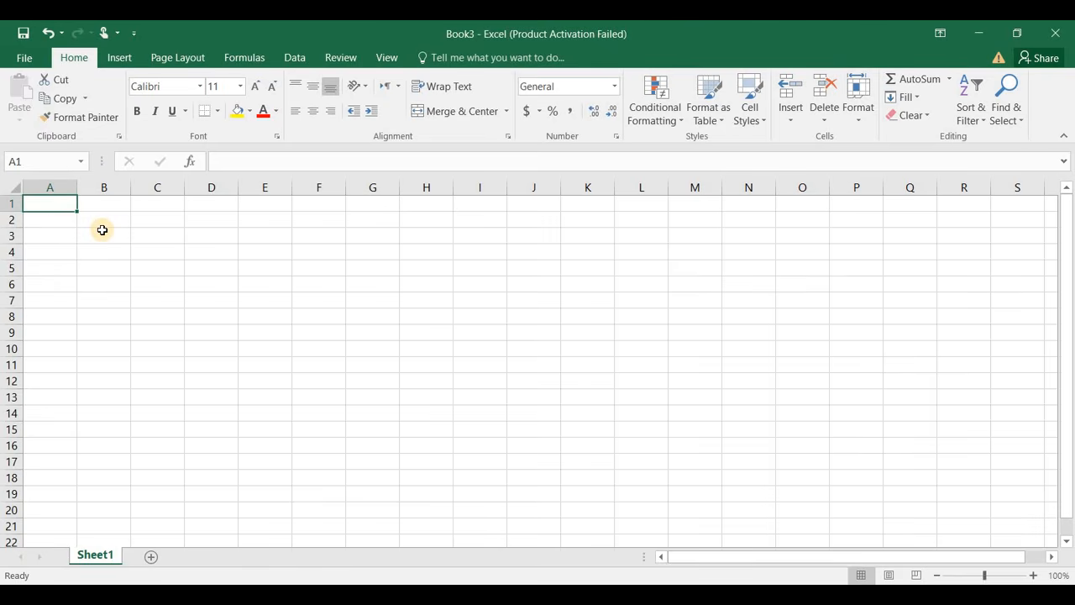
{"action": "left_click", "coordinate": [104, 220]}
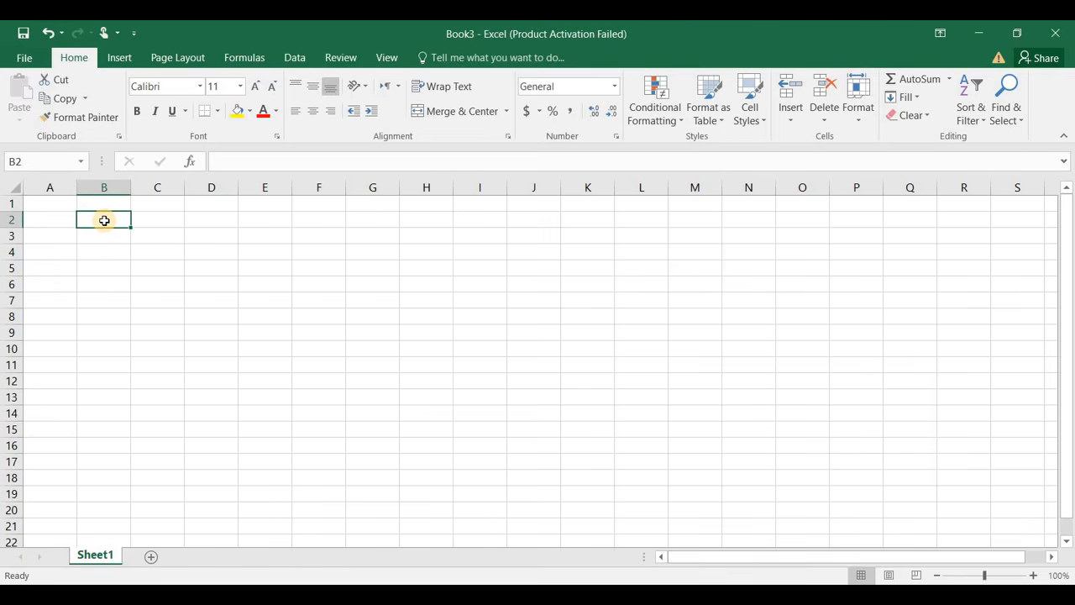
{"action": "type", "text": "="}
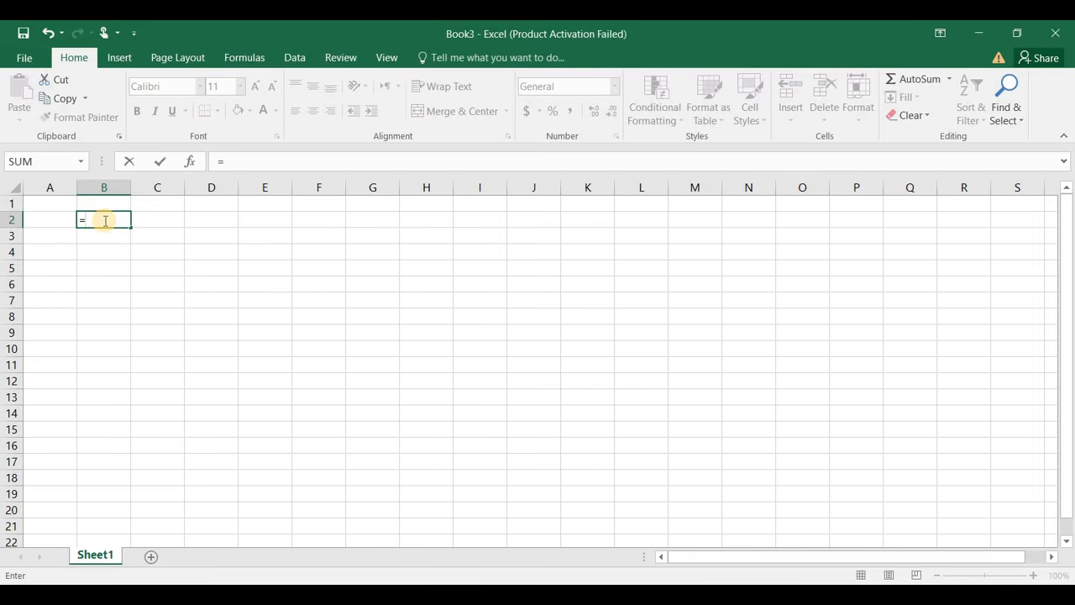
{"action": "type", "text": "ran"}
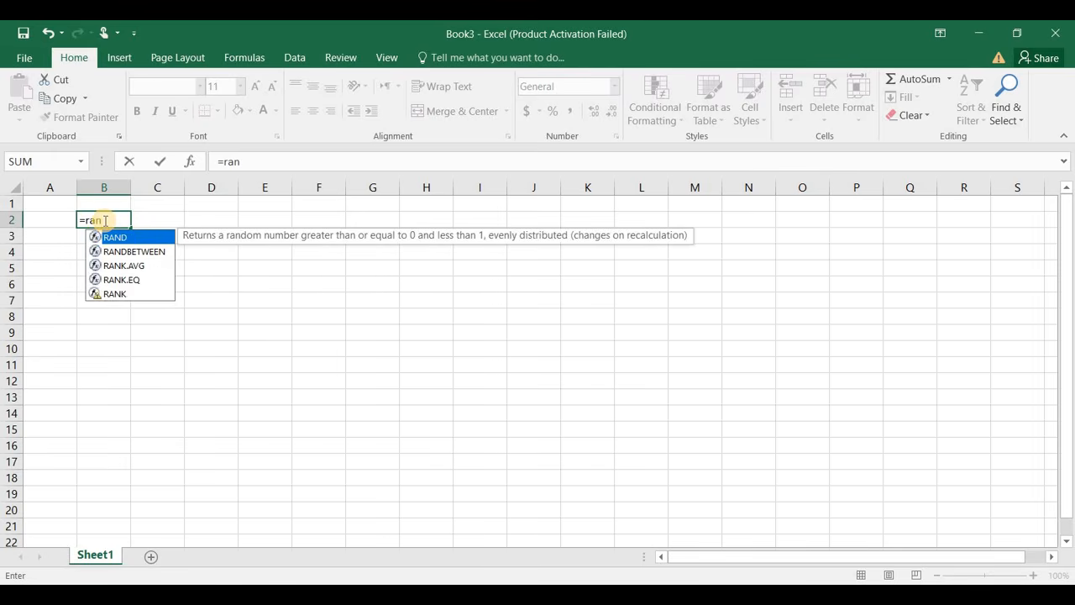
{"action": "type", "text": "d("}
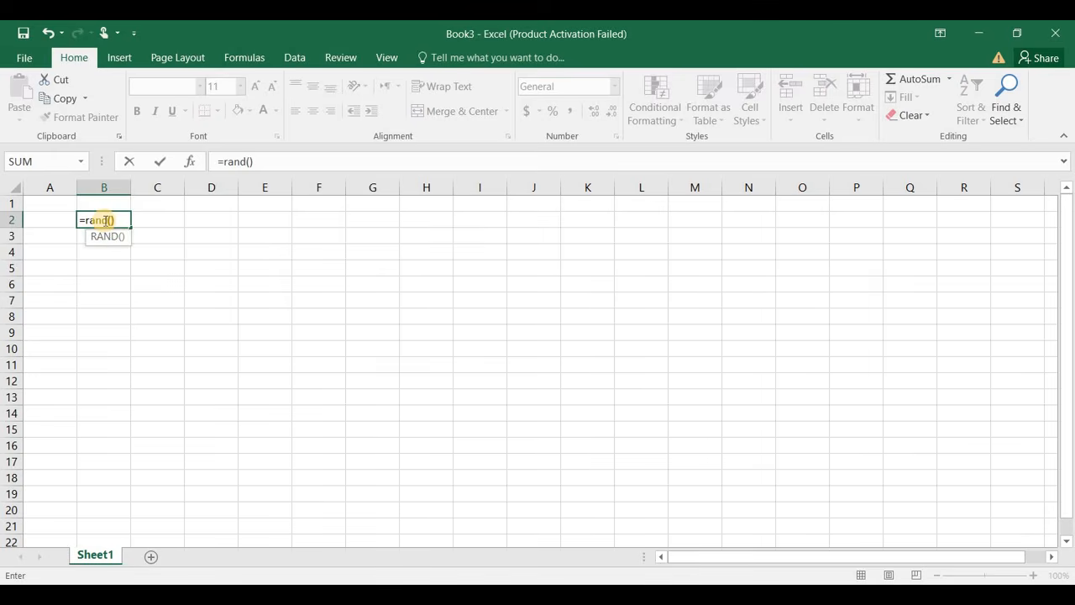
{"action": "key", "text": "Return"}
{"action": "left_click", "coordinate": [121, 219]}
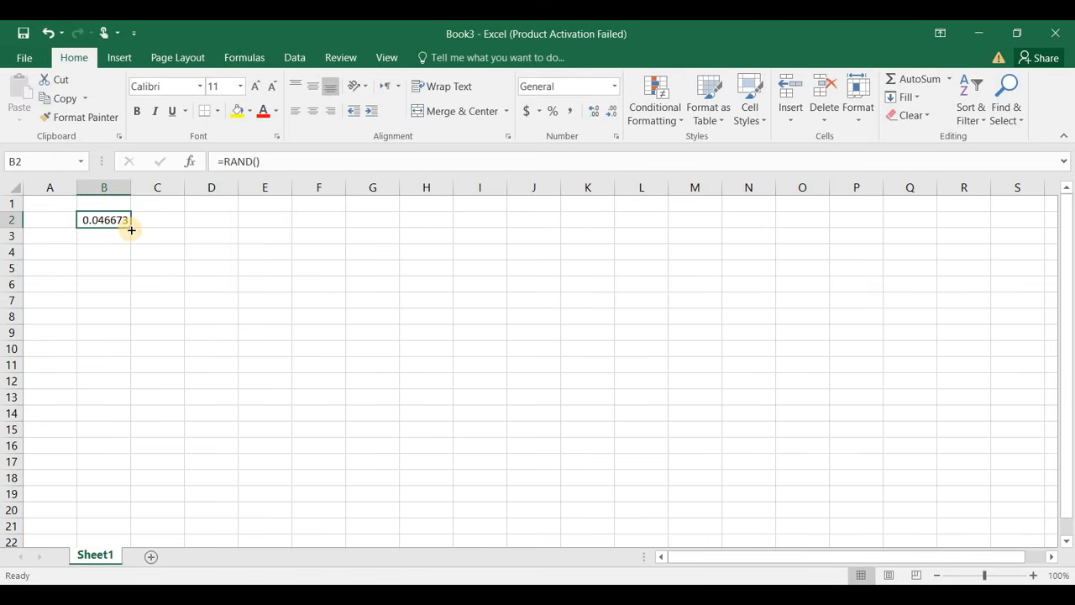
{"action": "left_click_drag", "start_coordinate": [130, 230], "coordinate": [125, 469]}
Enter 1 in C2 and 2 in C3, and fill the number series down to C17.
{"action": "left_click", "coordinate": [152, 220]}
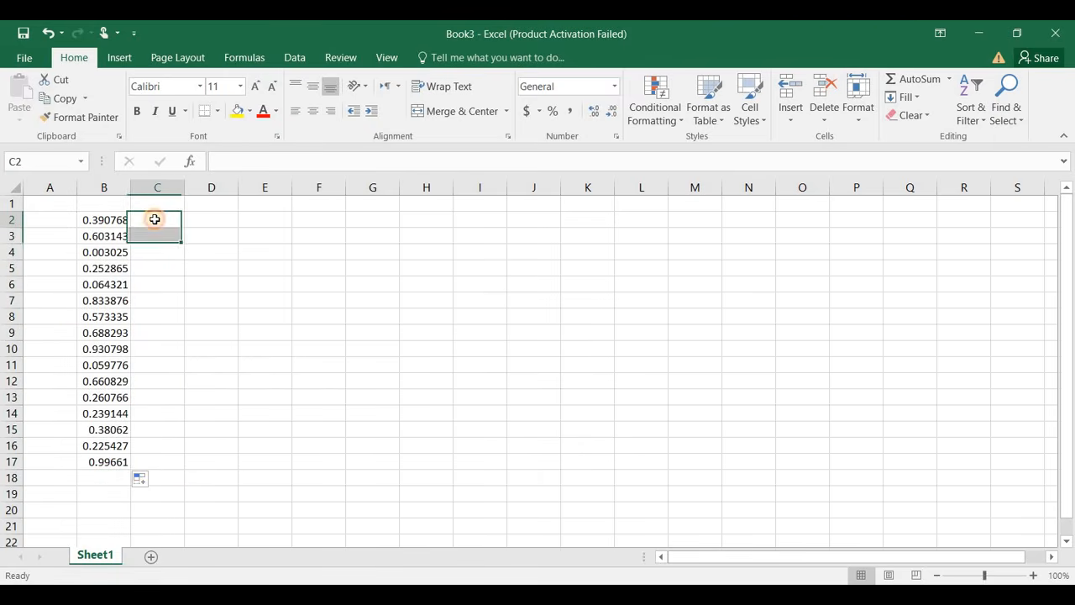
{"action": "type", "text": "1"}
{"action": "key", "text": "Return"}
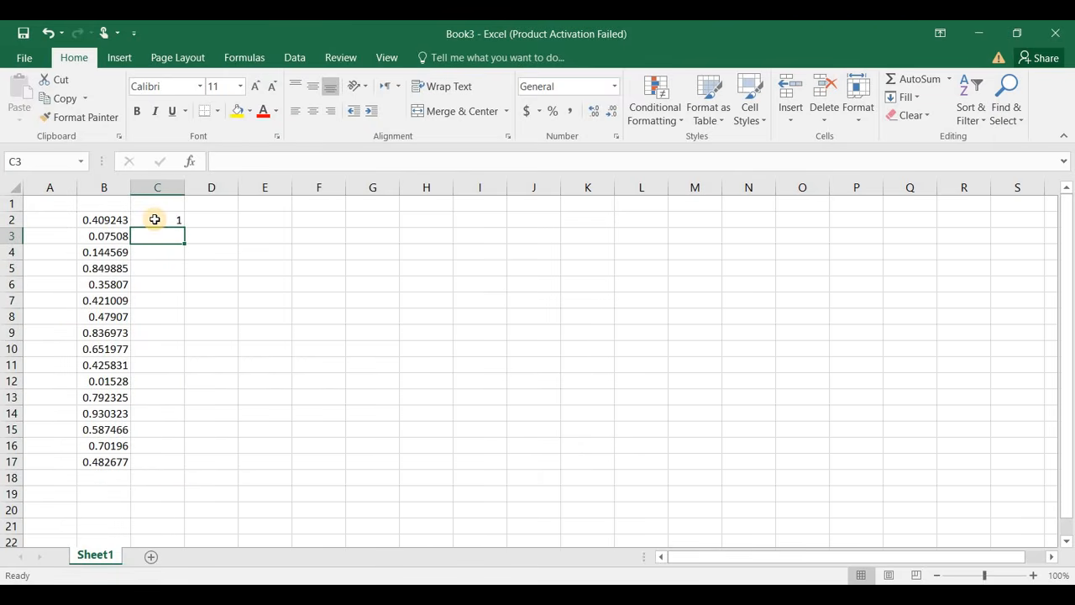
{"action": "type", "text": "2"}
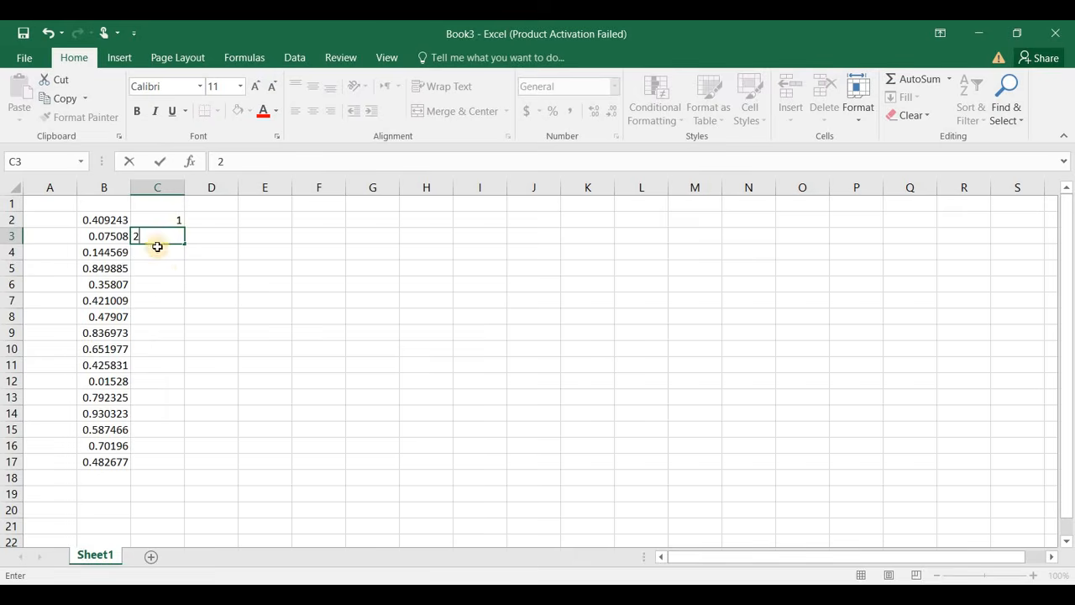
{"action": "left_click", "coordinate": [159, 283]}
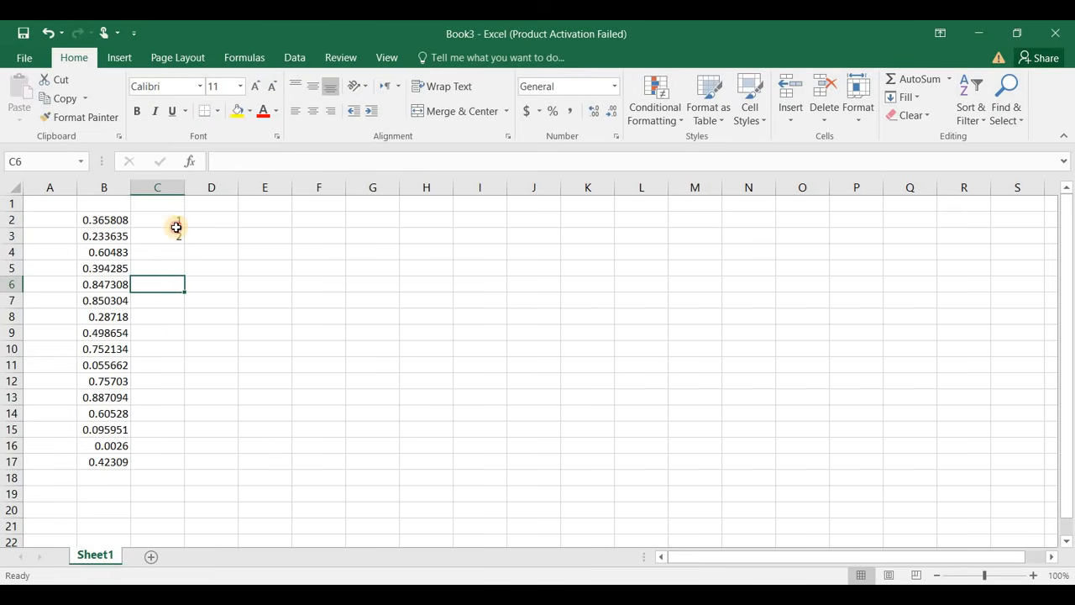
{"action": "left_click_drag", "start_coordinate": [176, 223], "coordinate": [177, 474]}
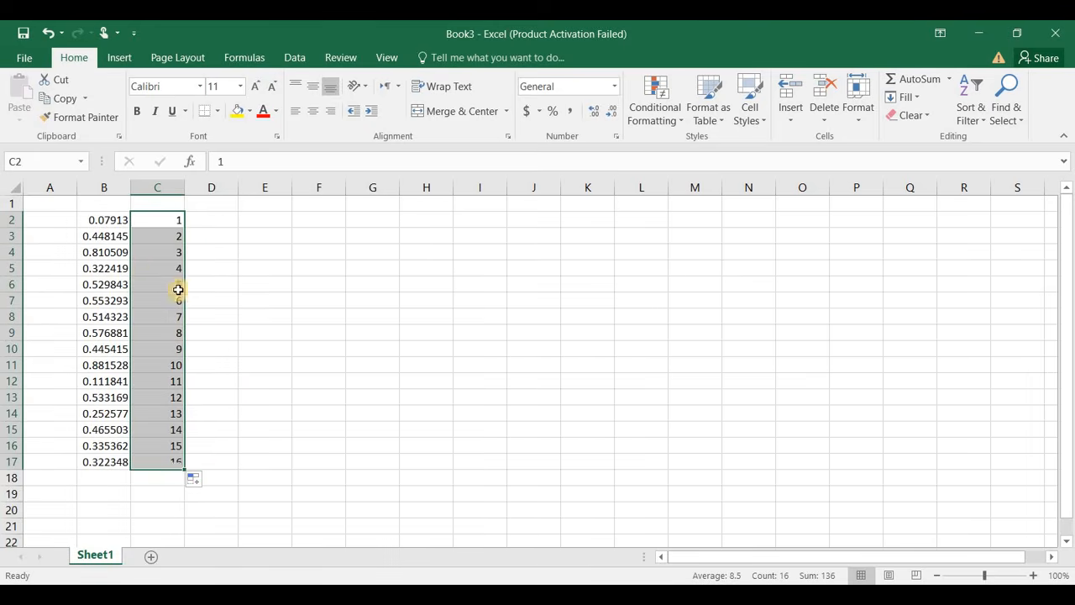
{"action": "left_click", "coordinate": [107, 217]}
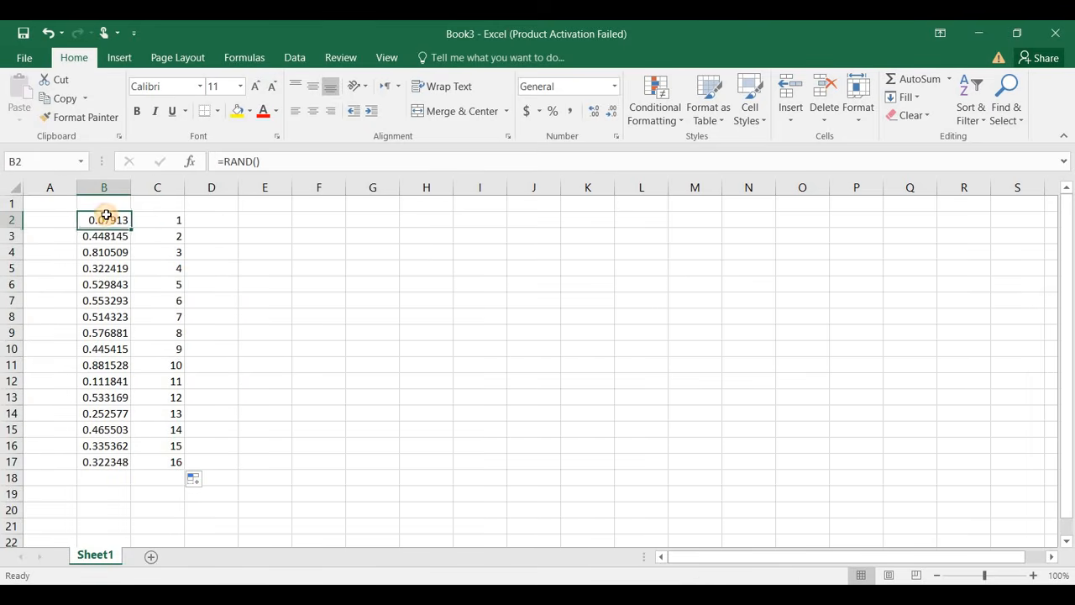
{"action": "left_click", "coordinate": [181, 361]}
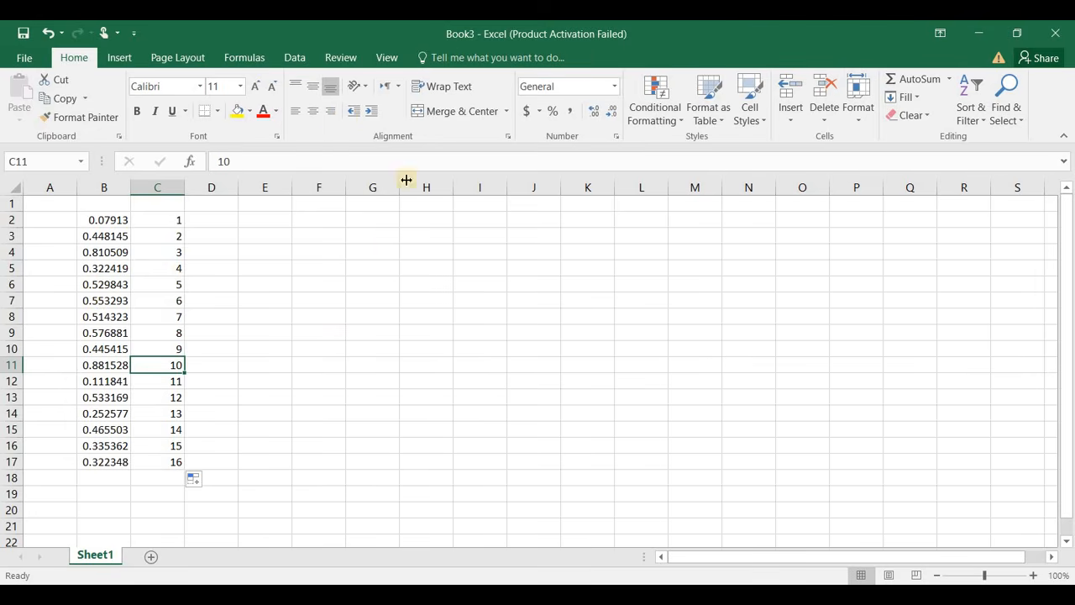
{"action": "left_click_drag", "start_coordinate": [98, 219], "coordinate": [102, 460]}
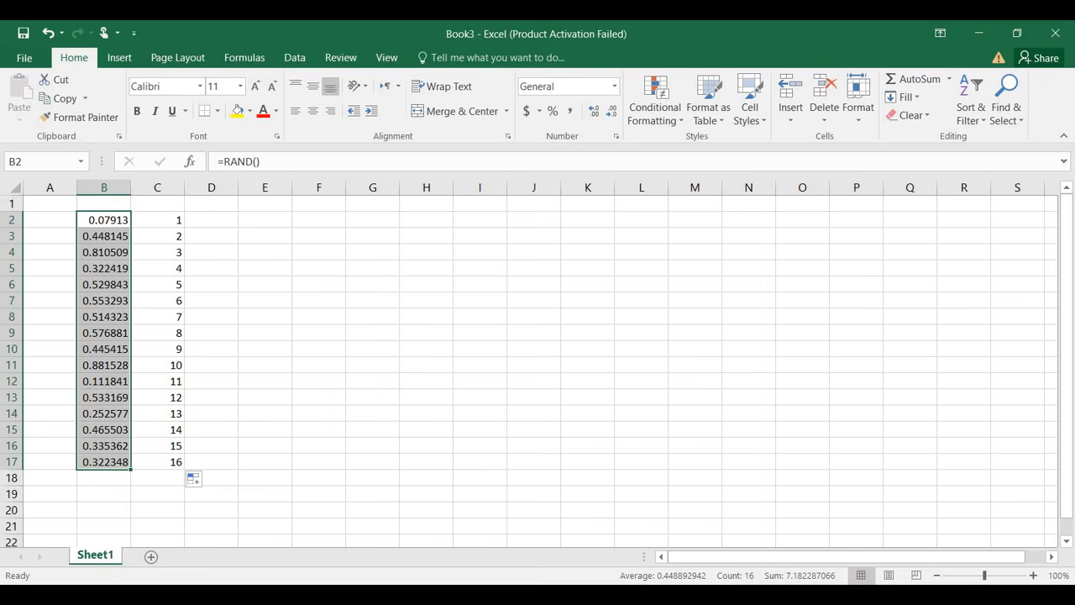
Enter the formula =SUM(B2:B17) in cell B18 to total the random numbers.
{"action": "left_click", "coordinate": [89, 478]}
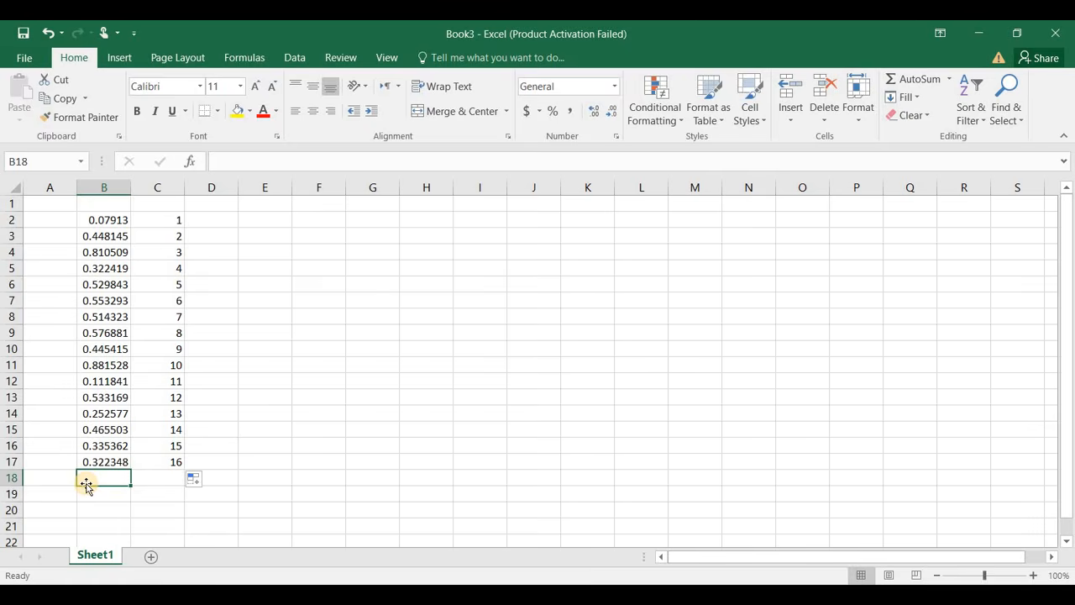
{"action": "type", "text": "="}
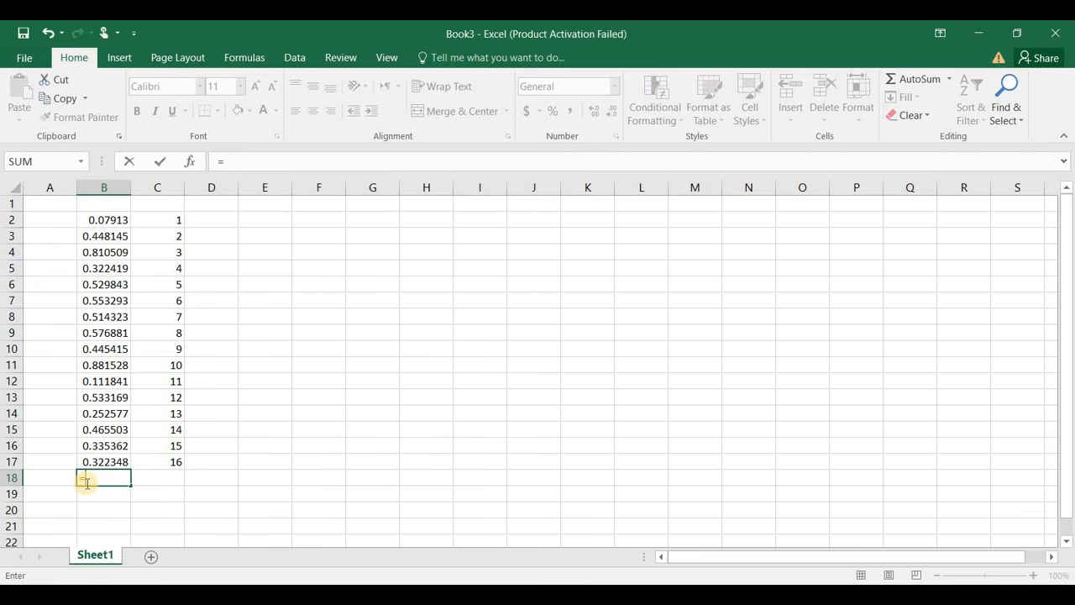
{"action": "type", "text": "sum"}
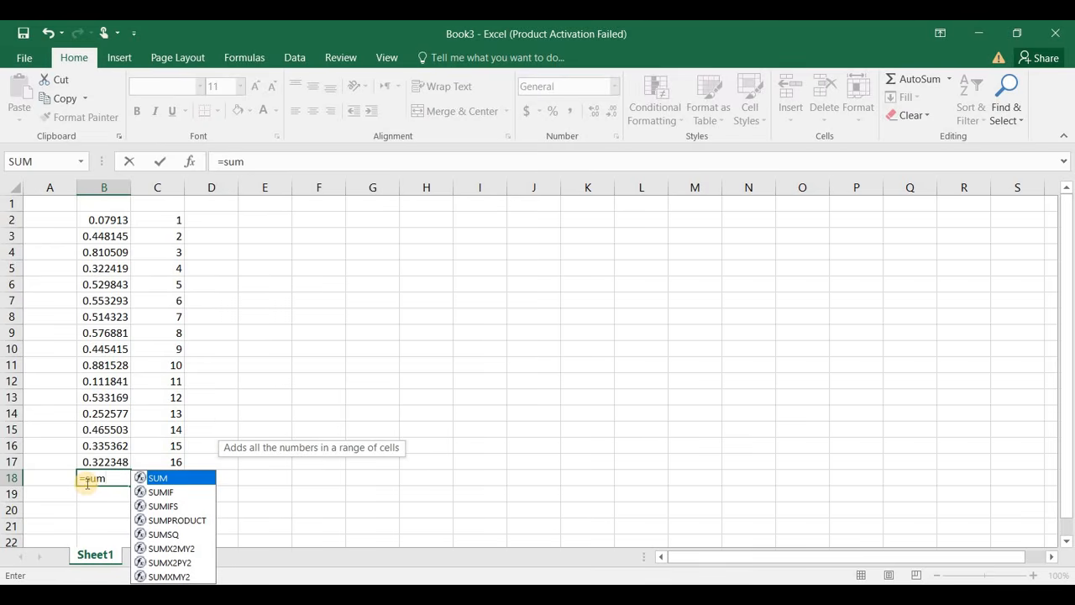
{"action": "type", "text": "("}
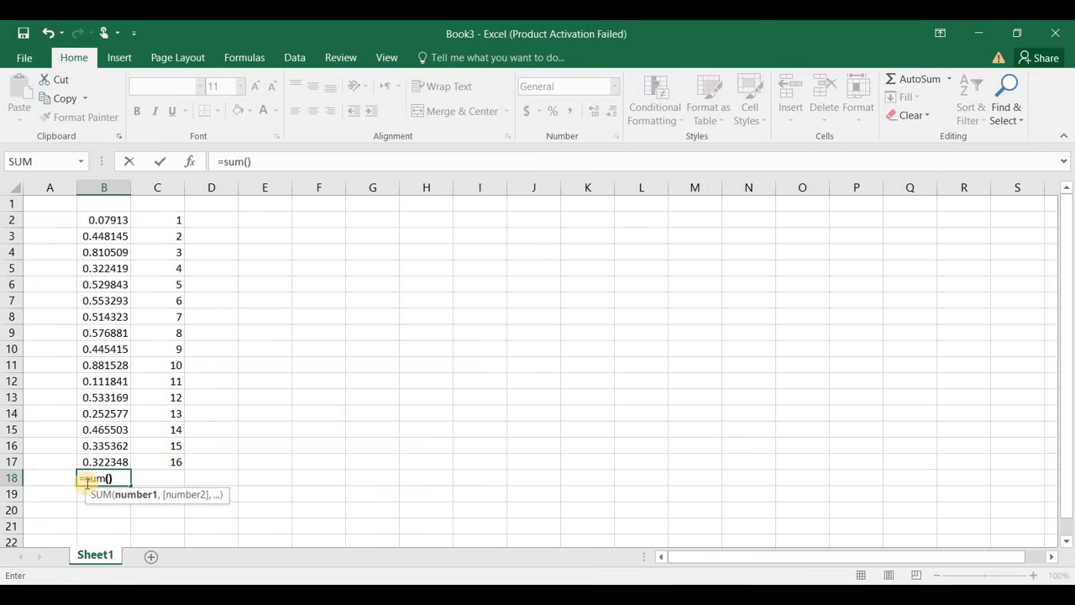
{"action": "key", "text": "Return"}
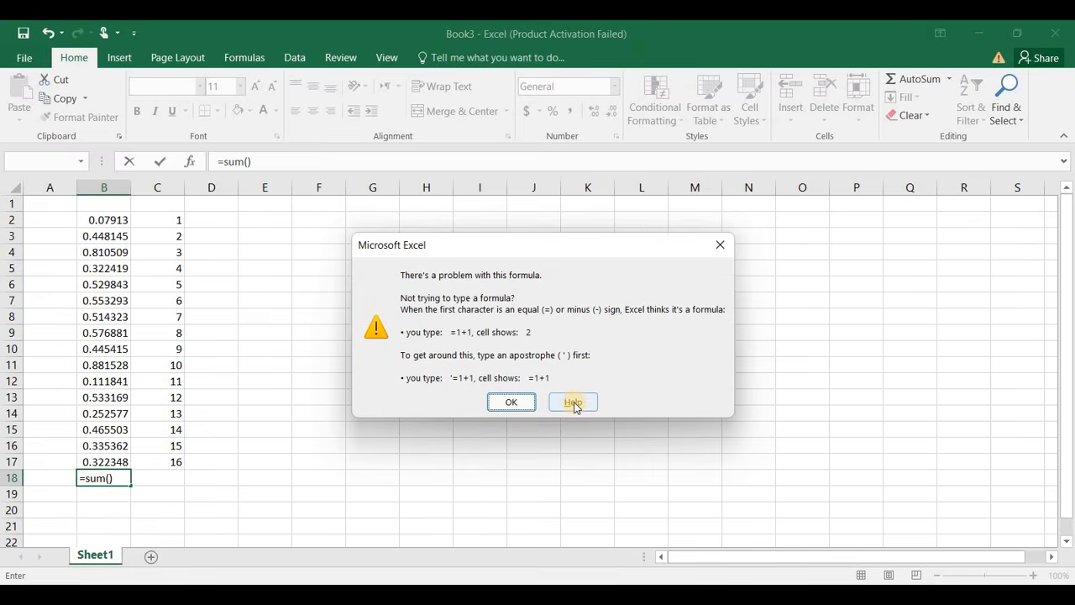
{"action": "left_click", "coordinate": [720, 244]}
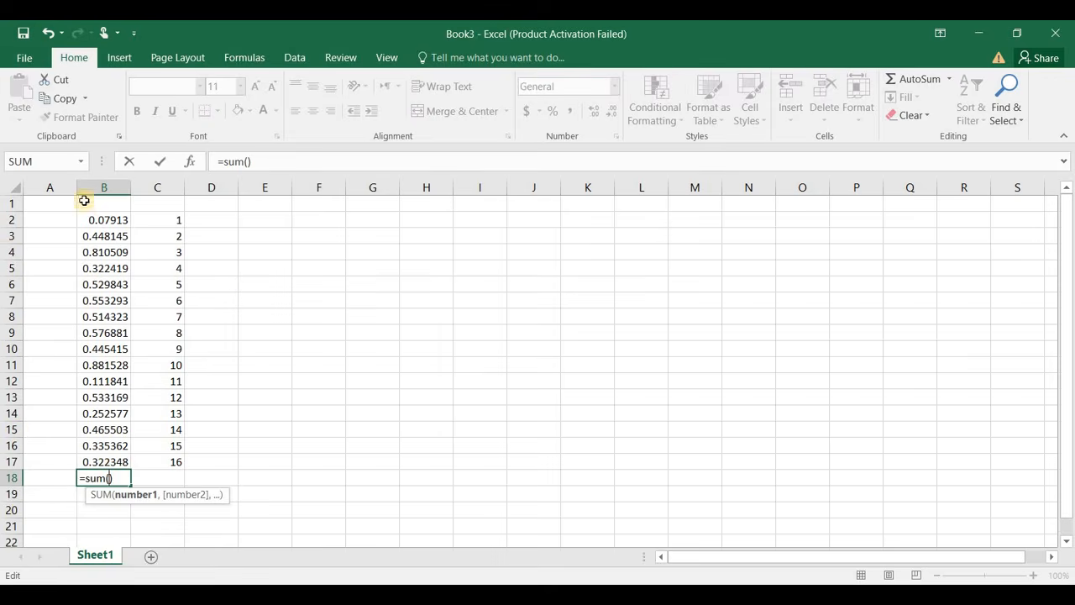
{"action": "left_click_drag", "start_coordinate": [85, 220], "coordinate": [107, 460]}
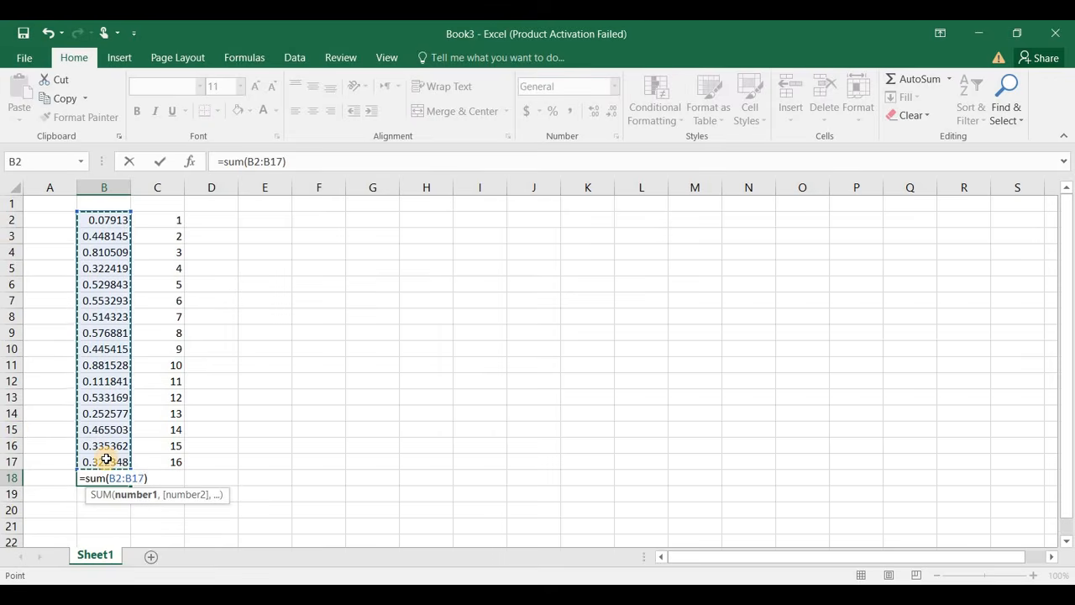
{"action": "key", "text": "Return"}
{"action": "left_click", "coordinate": [103, 478]}
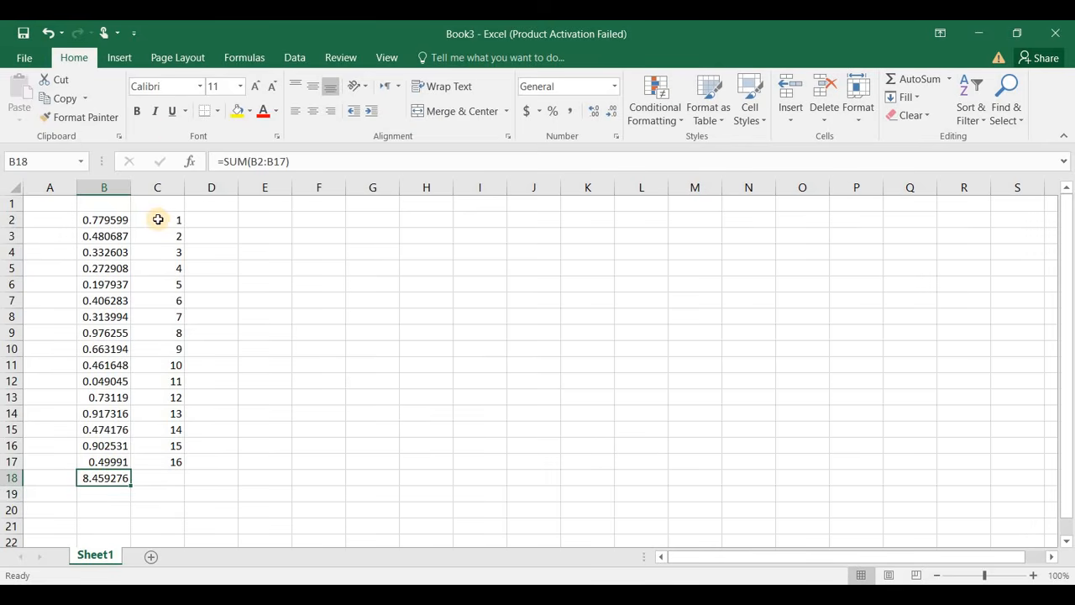
Fill the SUM formula from B18 across to C18 to total the number series.
{"action": "left_click_drag", "start_coordinate": [156, 219], "coordinate": [173, 463]}
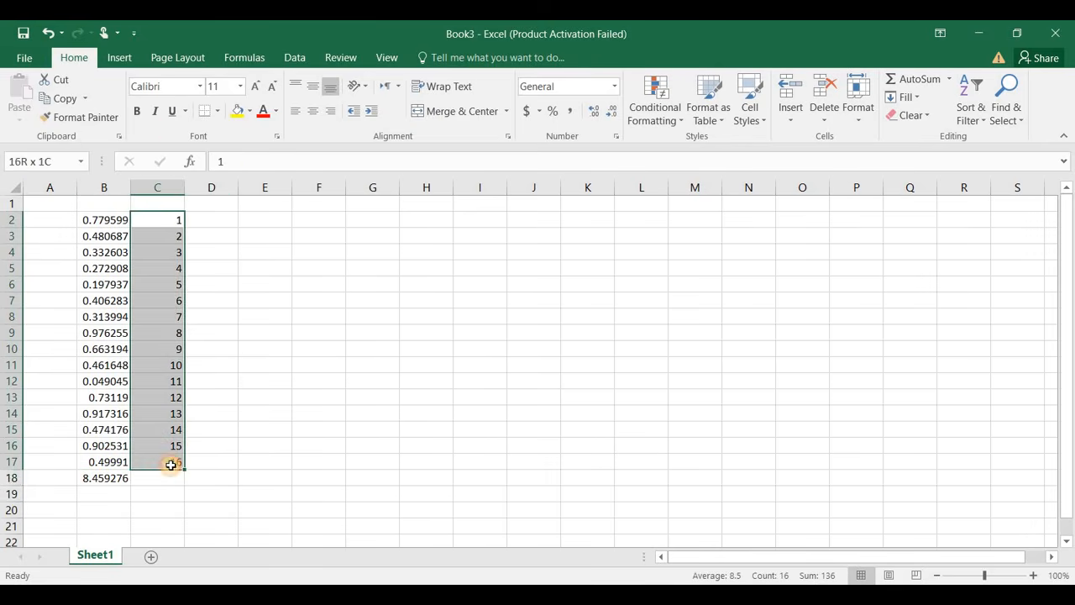
{"action": "left_click", "coordinate": [97, 479]}
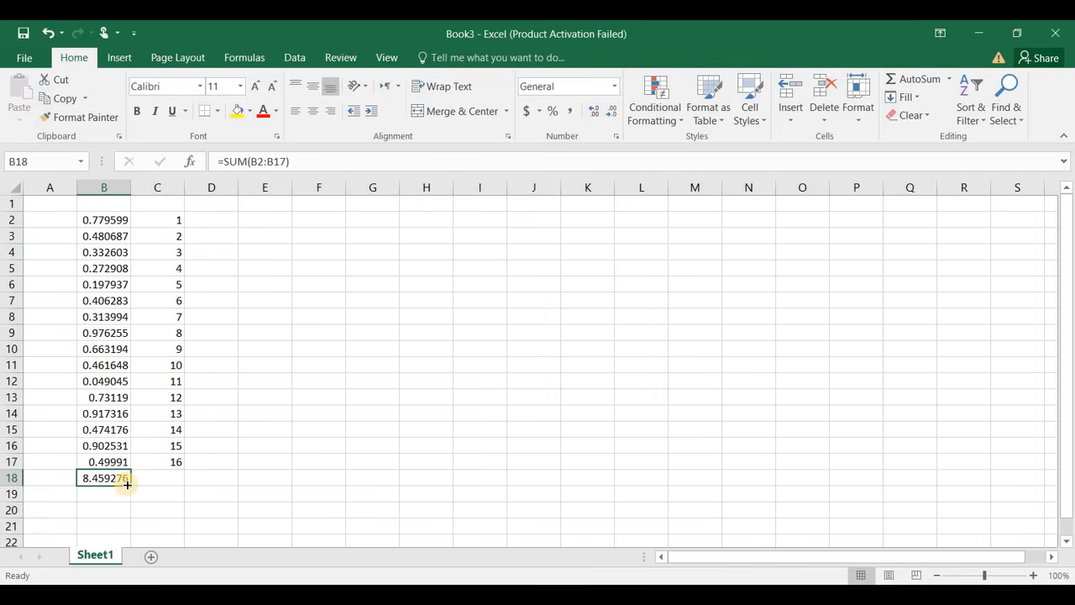
{"action": "left_click_drag", "start_coordinate": [131, 485], "coordinate": [176, 479]}
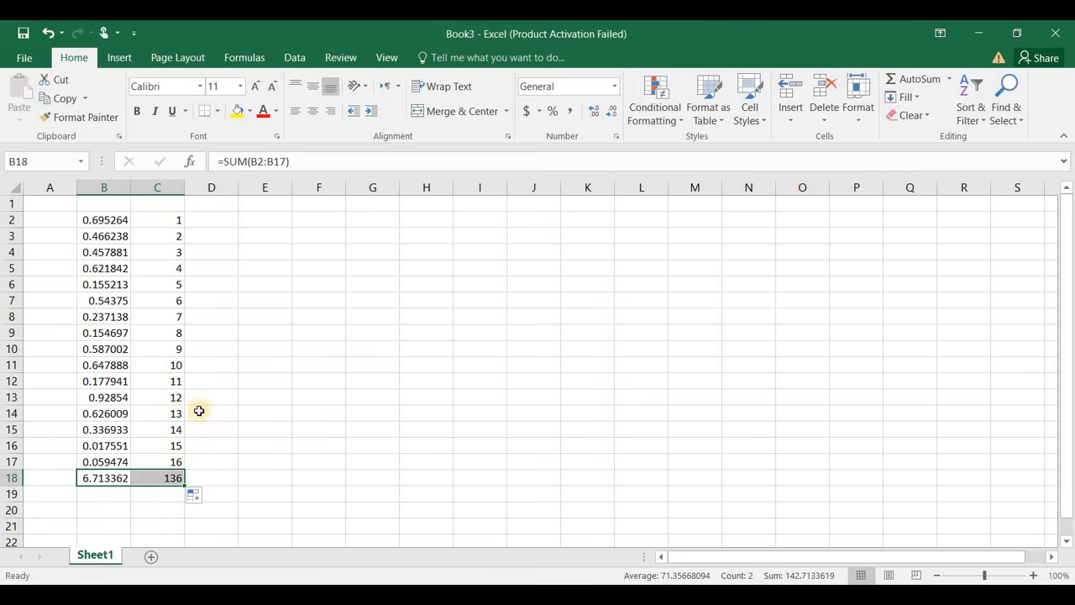
{"action": "left_click", "coordinate": [247, 481]}
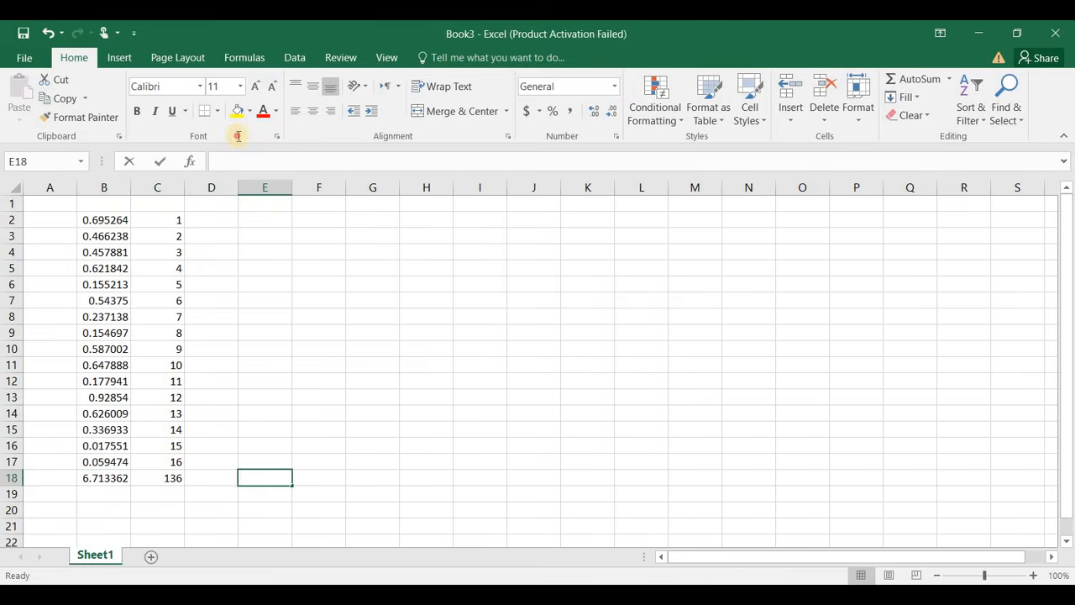
Insert the average of C2:C17 in cell C19 with the AutoSum Average function.
{"action": "left_click", "coordinate": [154, 231]}
{"action": "left_click_drag", "start_coordinate": [151, 221], "coordinate": [180, 460]}
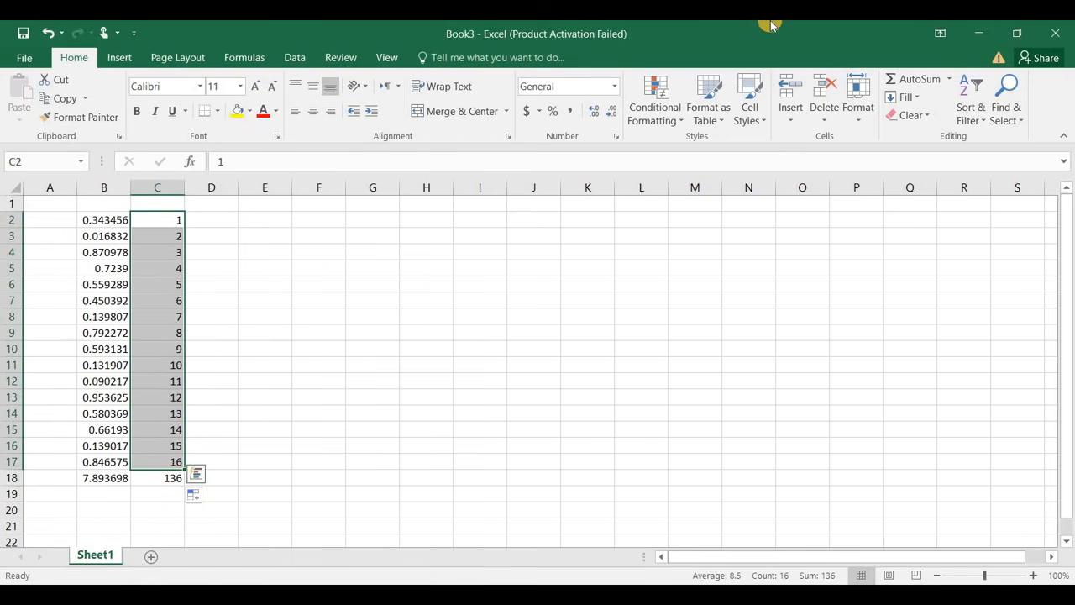
{"action": "left_click", "coordinate": [949, 78]}
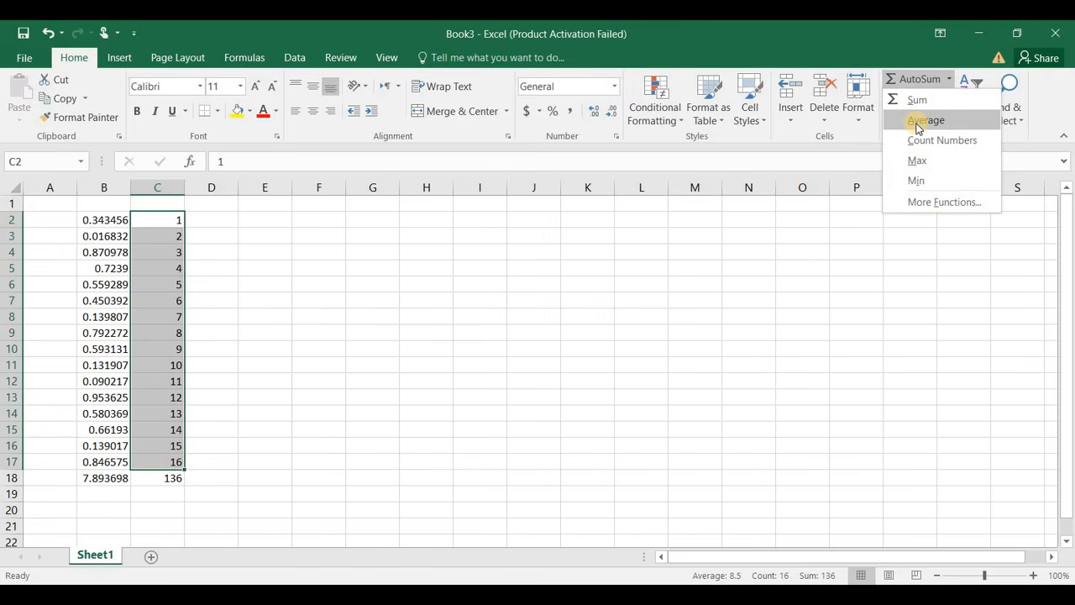
{"action": "left_click", "coordinate": [917, 122]}
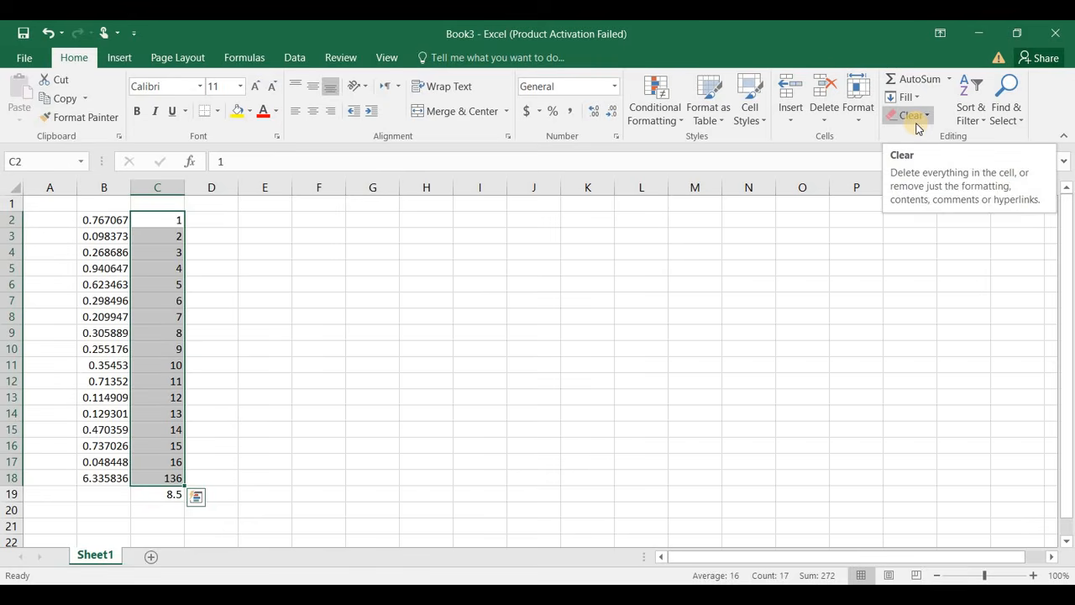
{"action": "left_click", "coordinate": [174, 493]}
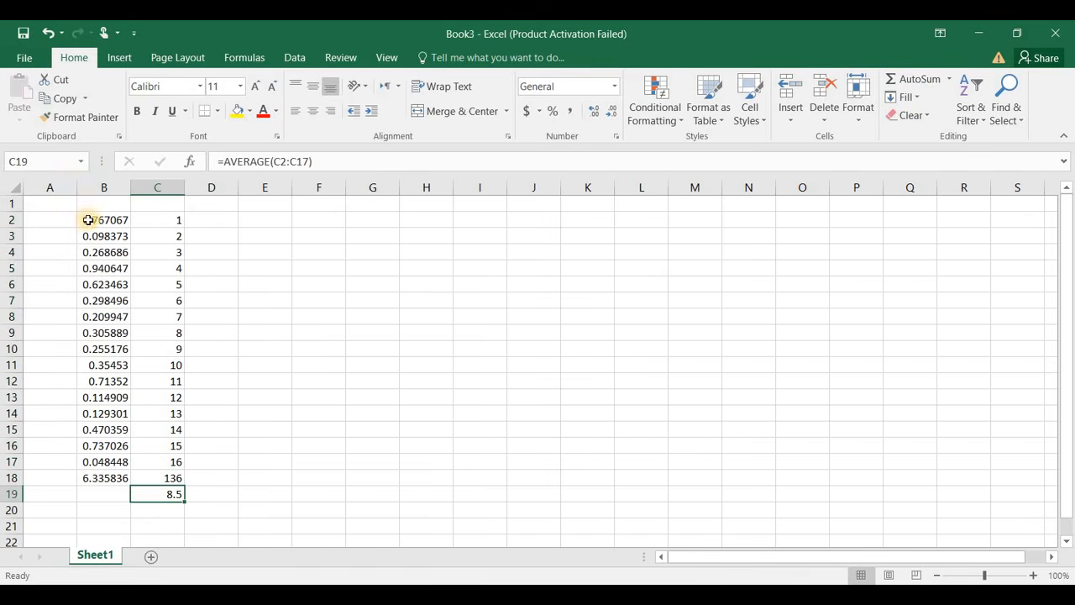
Insert the average of B2:B18 in cell B19 with the AutoSum Average function.
{"action": "left_click_drag", "start_coordinate": [87, 218], "coordinate": [85, 478]}
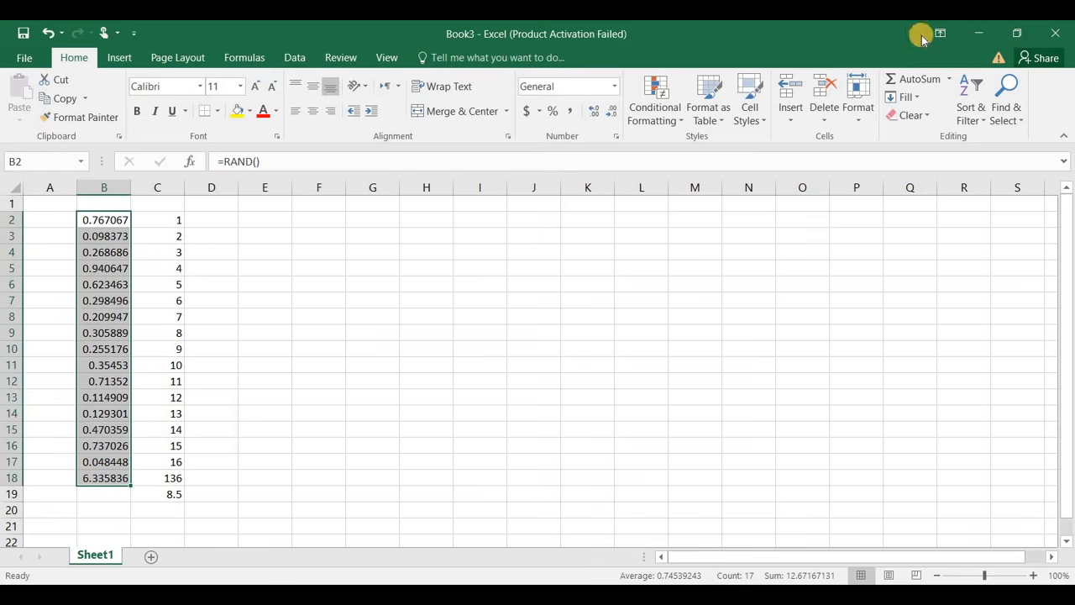
{"action": "left_click", "coordinate": [949, 79]}
{"action": "left_click", "coordinate": [924, 120]}
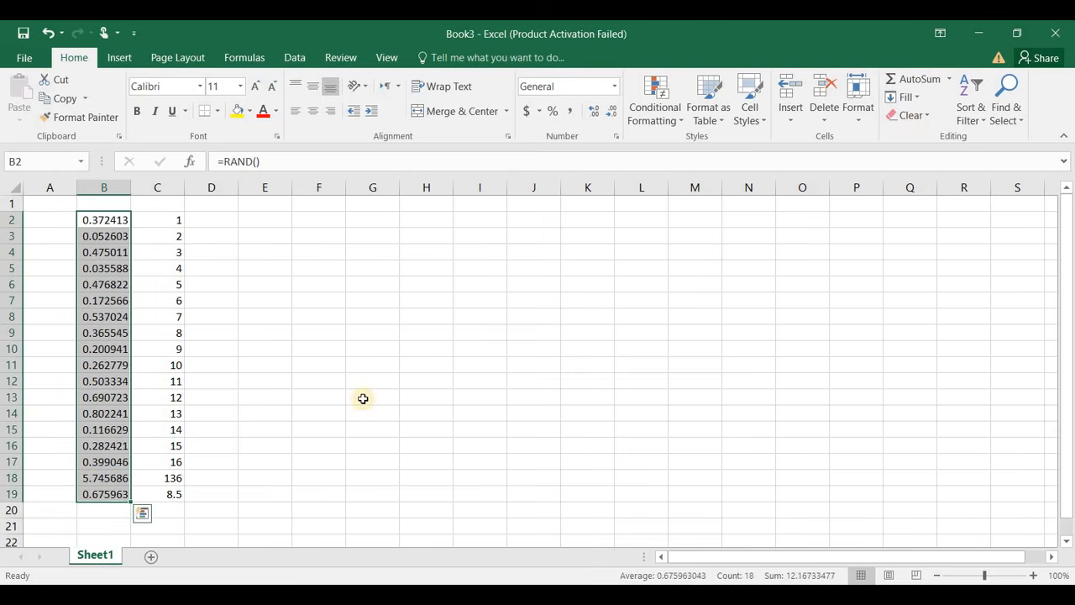
{"action": "double_click", "coordinate": [221, 219]}
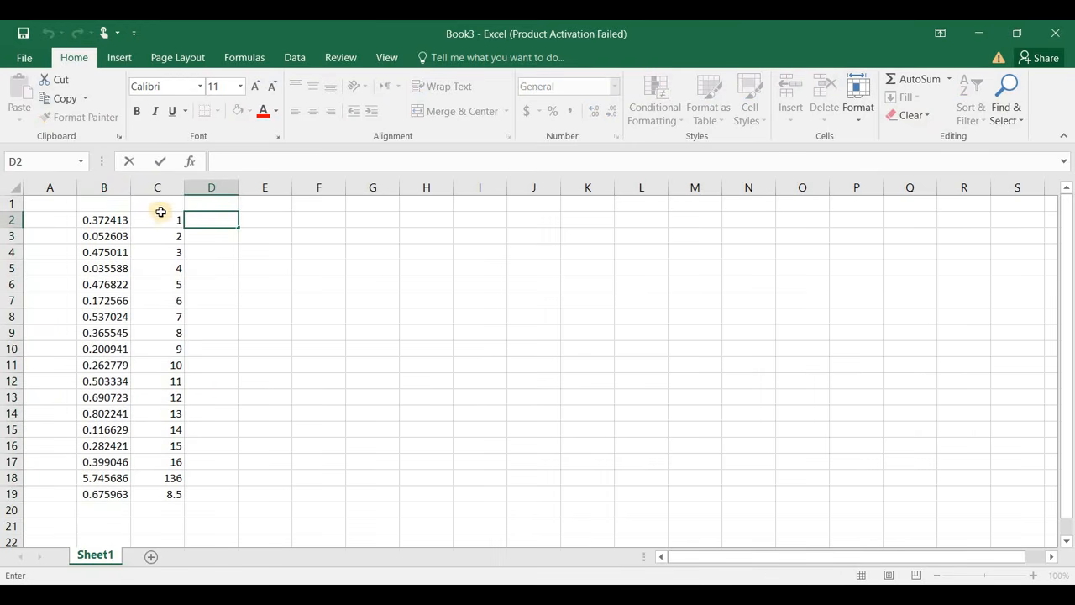
Insert the count of C2:C17 in cell C20 with the AutoSum Count Numbers function.
{"action": "left_click_drag", "start_coordinate": [159, 219], "coordinate": [165, 462]}
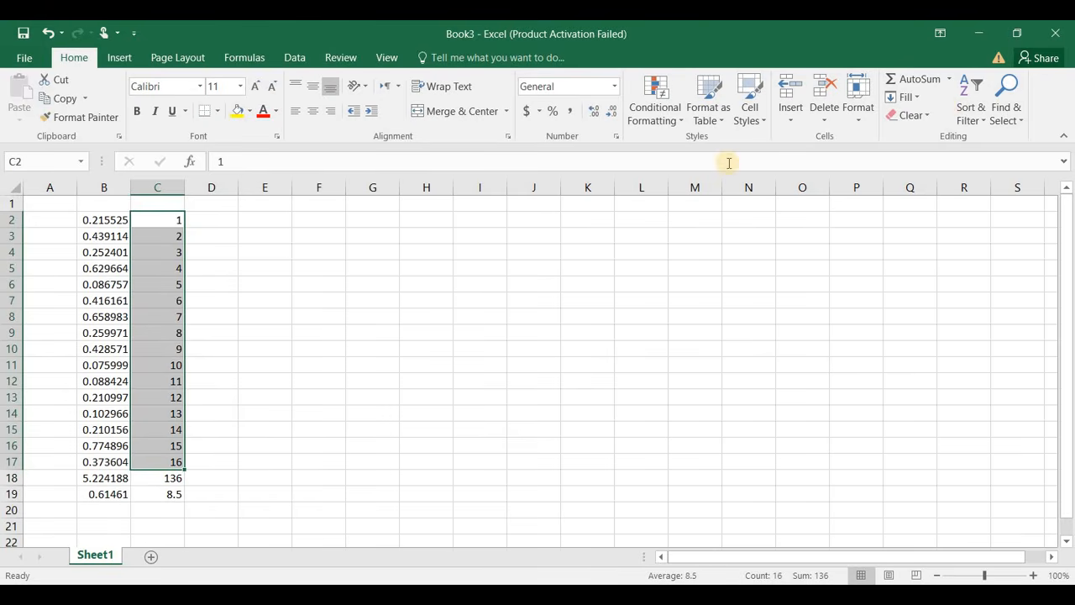
{"action": "left_click", "coordinate": [949, 79]}
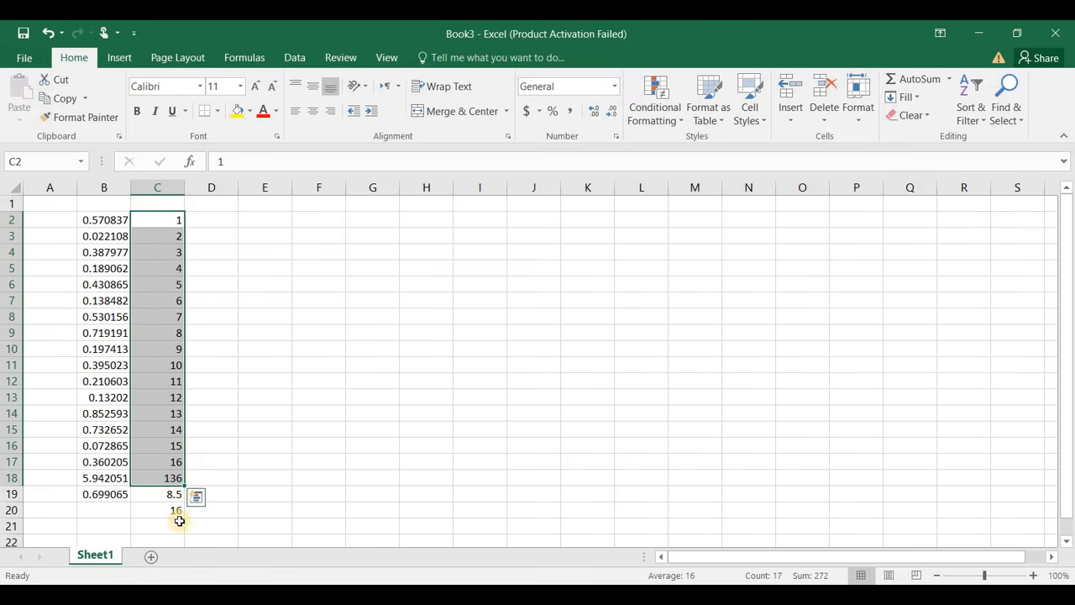
{"action": "left_click", "coordinate": [152, 510]}
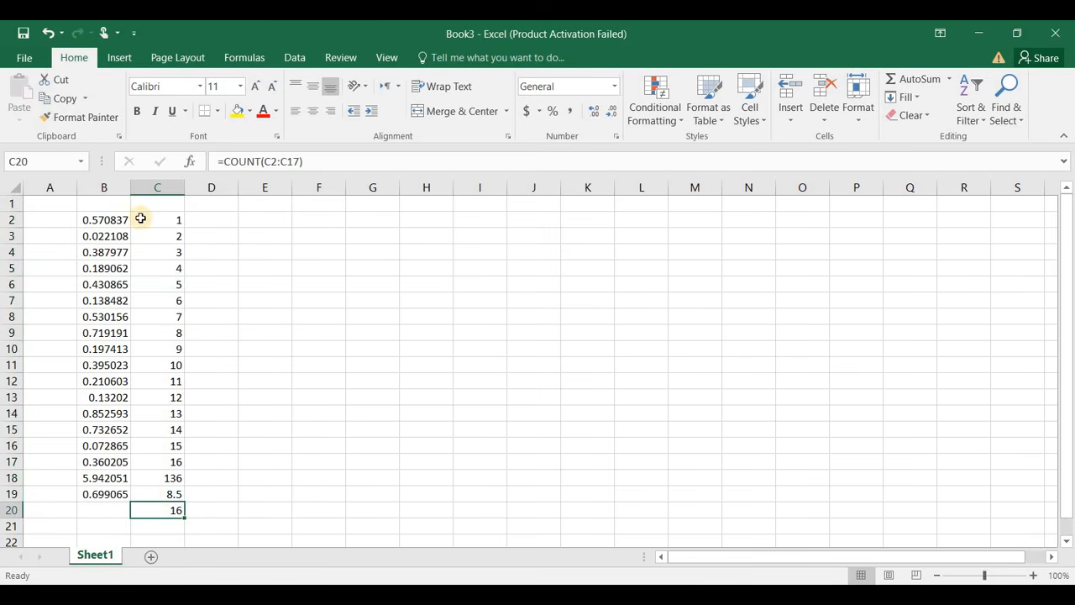
{"action": "left_click", "coordinate": [158, 462]}
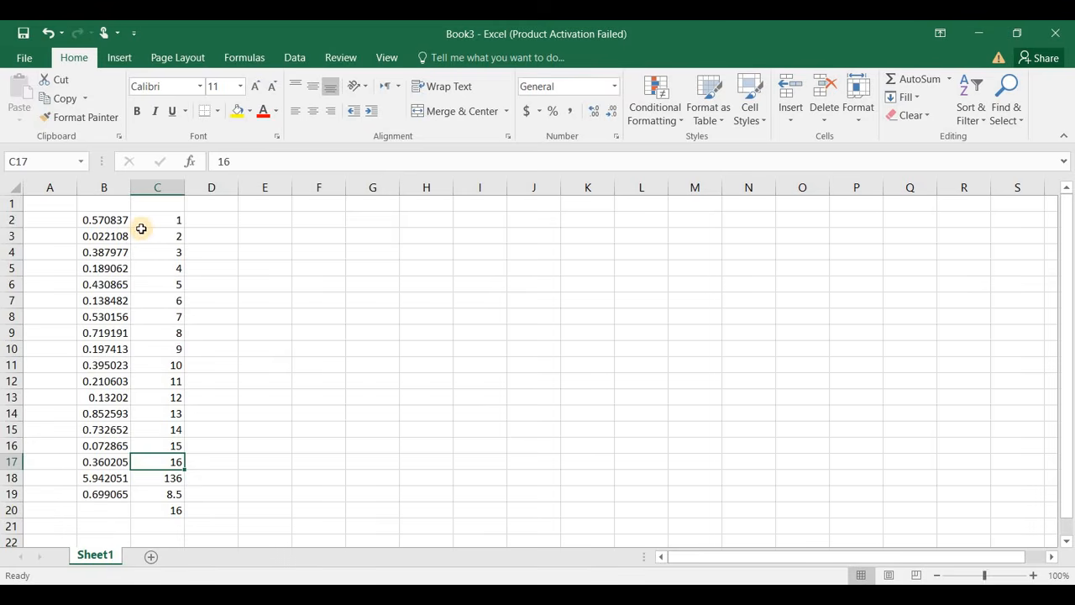
Insert the count of B2:B19 in cell B20 with the AutoSum Count Numbers function.
{"action": "left_click_drag", "start_coordinate": [144, 226], "coordinate": [144, 457]}
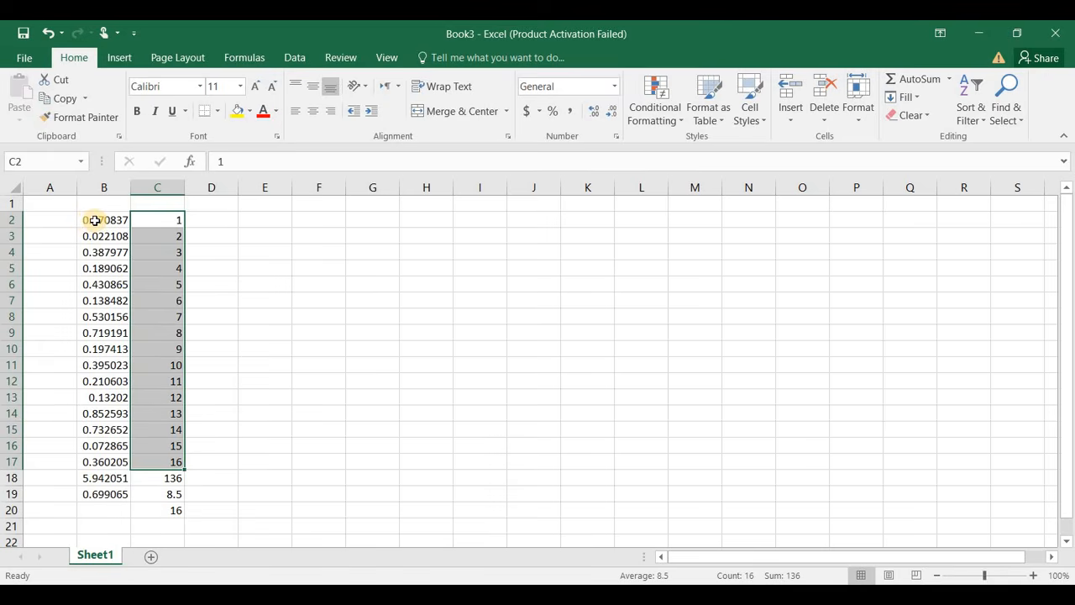
{"action": "left_click_drag", "start_coordinate": [95, 220], "coordinate": [119, 491]}
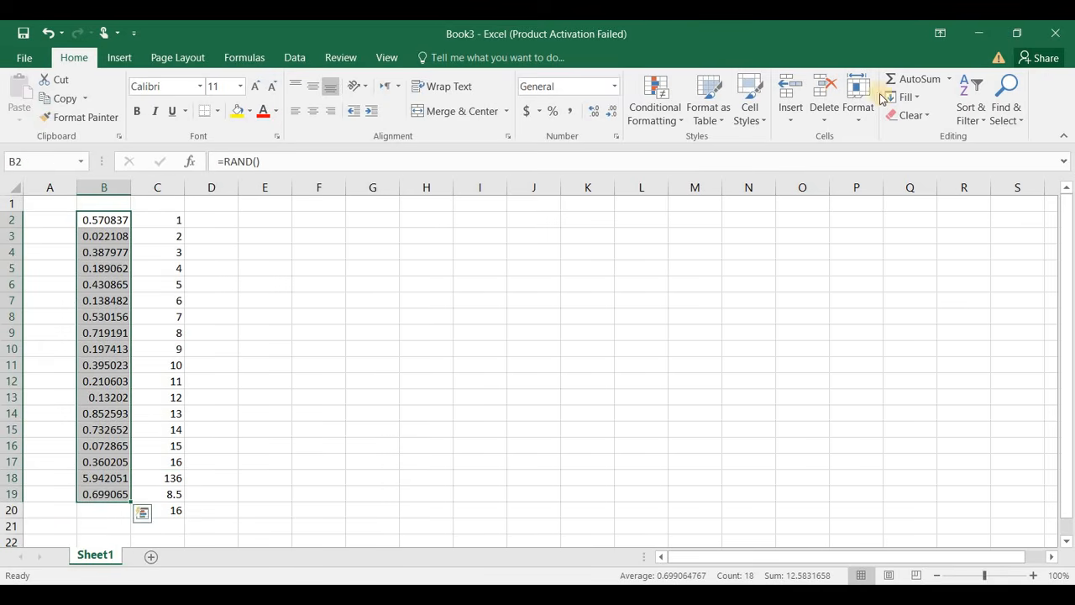
{"action": "left_click", "coordinate": [950, 79]}
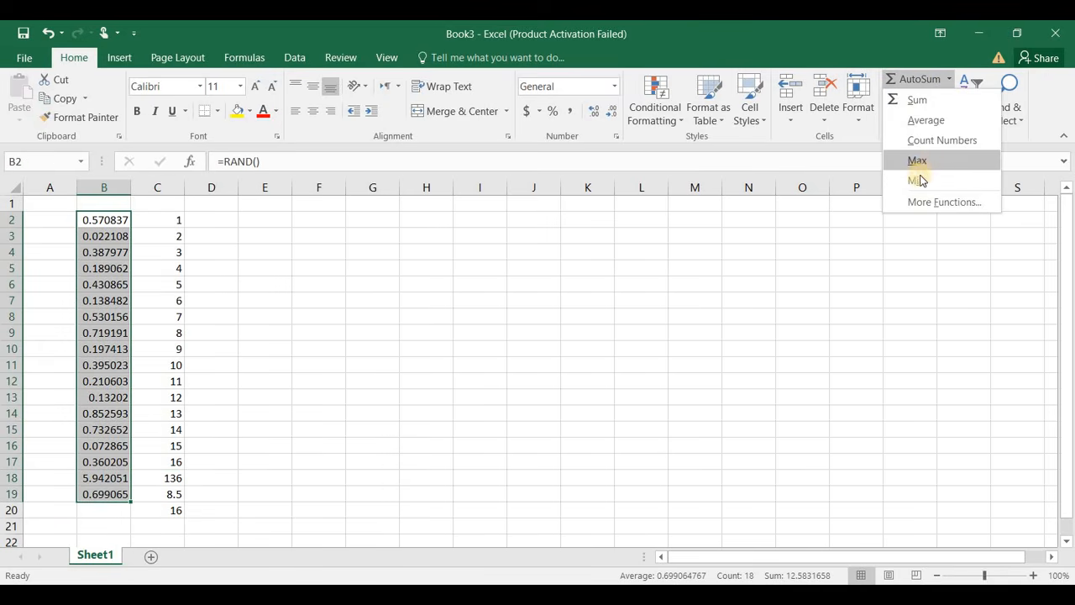
{"action": "left_click", "coordinate": [937, 145]}
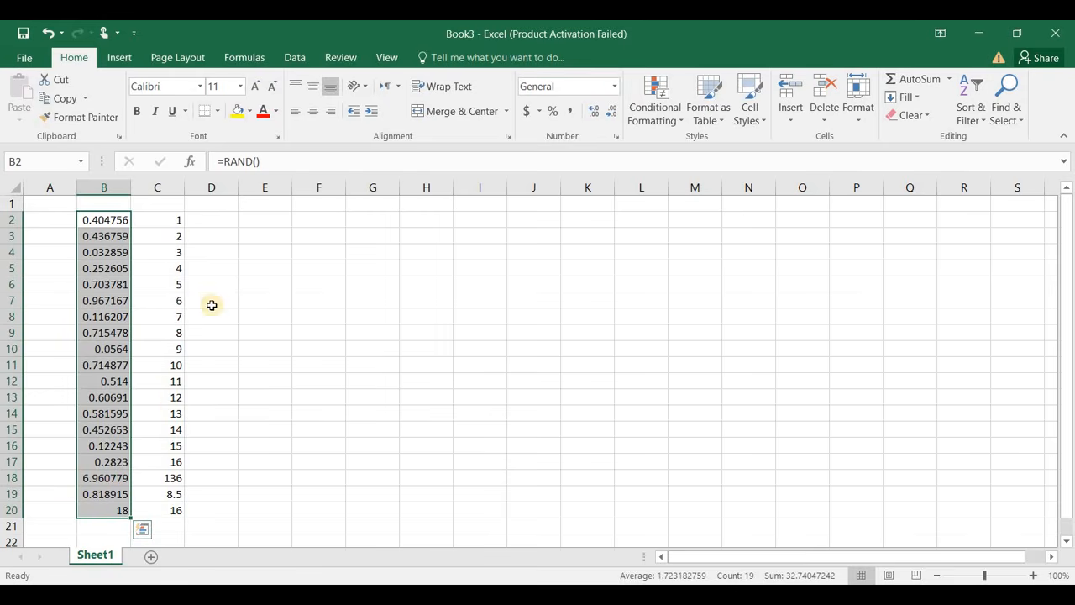
{"action": "left_click", "coordinate": [207, 220]}
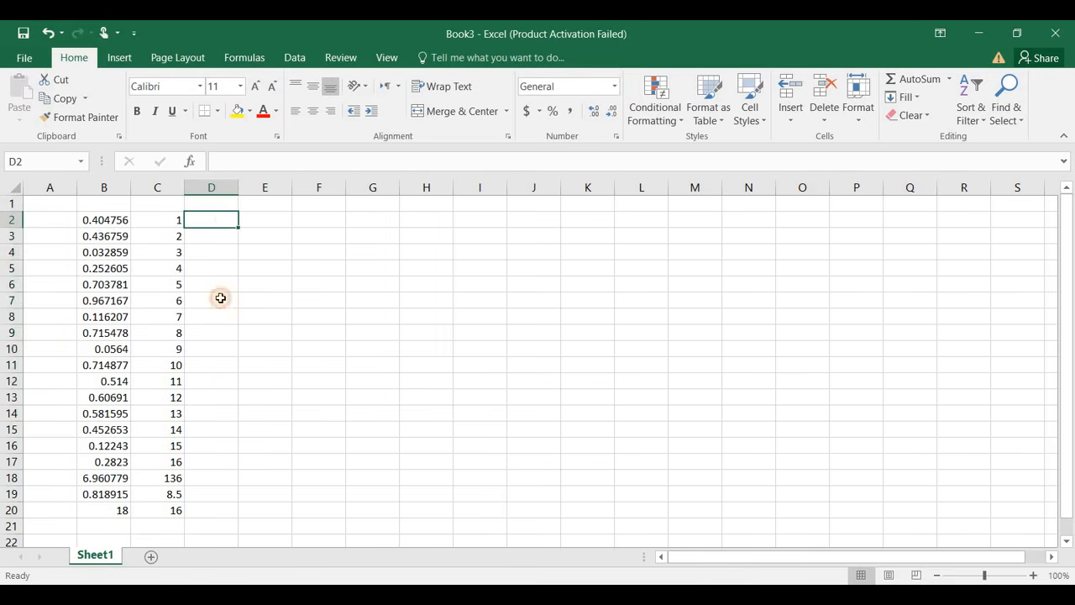
{"action": "left_click_drag", "start_coordinate": [220, 298], "coordinate": [201, 206]}
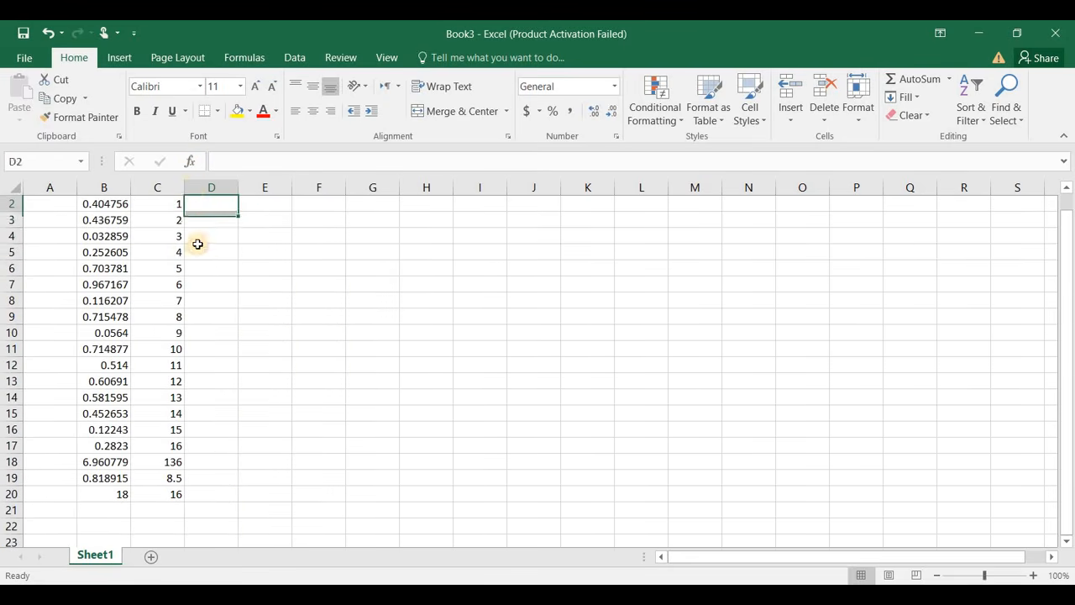
{"action": "left_click_drag", "start_coordinate": [197, 244], "coordinate": [195, 220]}
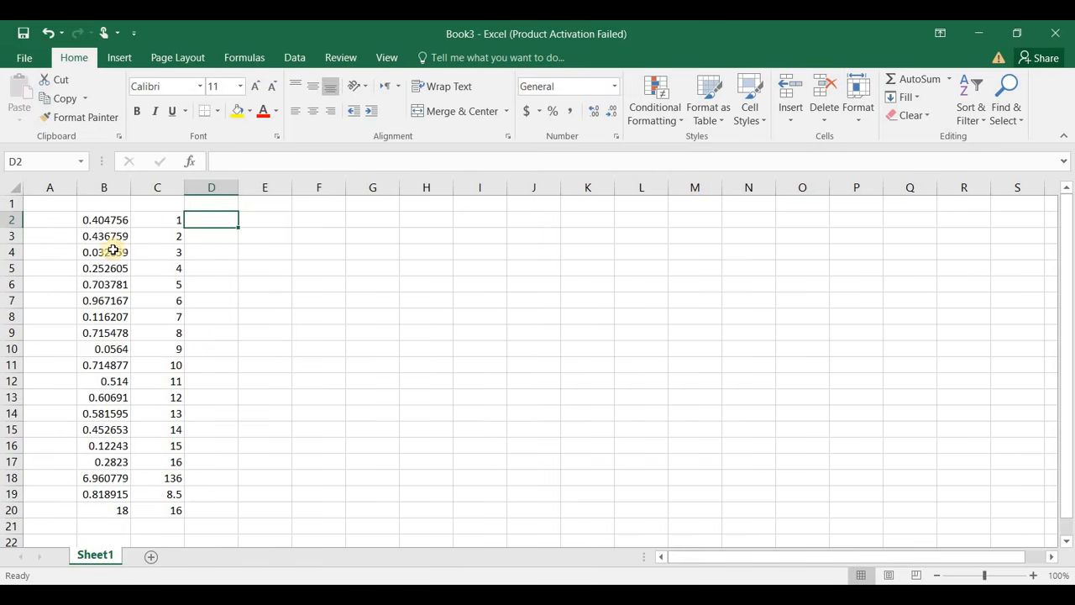
Insert the maximum of C2:C20 in cell C21 with the AutoSum Max function.
{"action": "left_click_drag", "start_coordinate": [156, 219], "coordinate": [176, 380]}
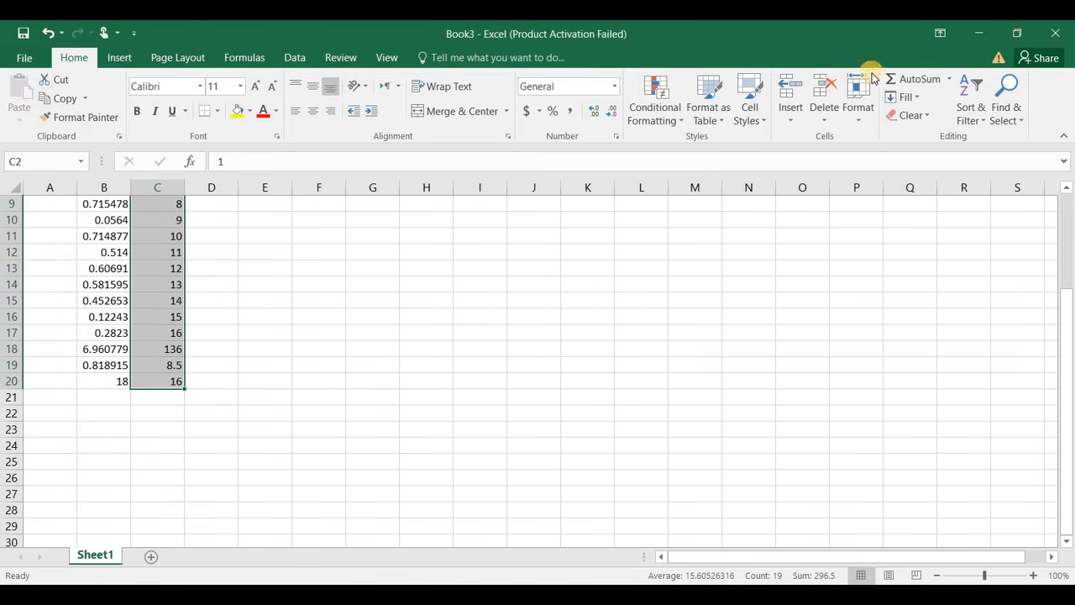
{"action": "left_click", "coordinate": [949, 80]}
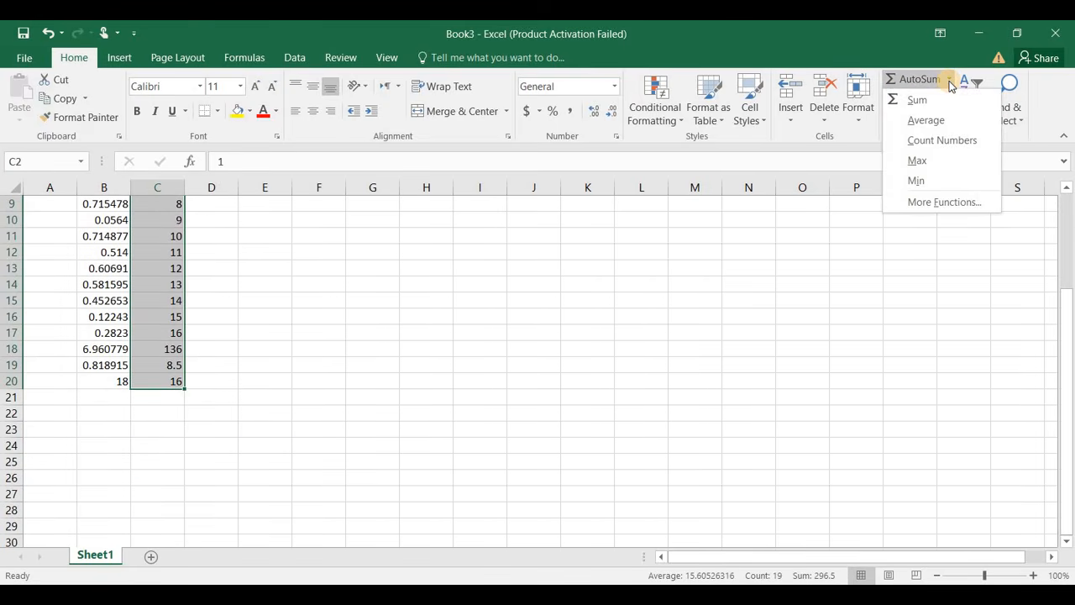
{"action": "left_click", "coordinate": [917, 161]}
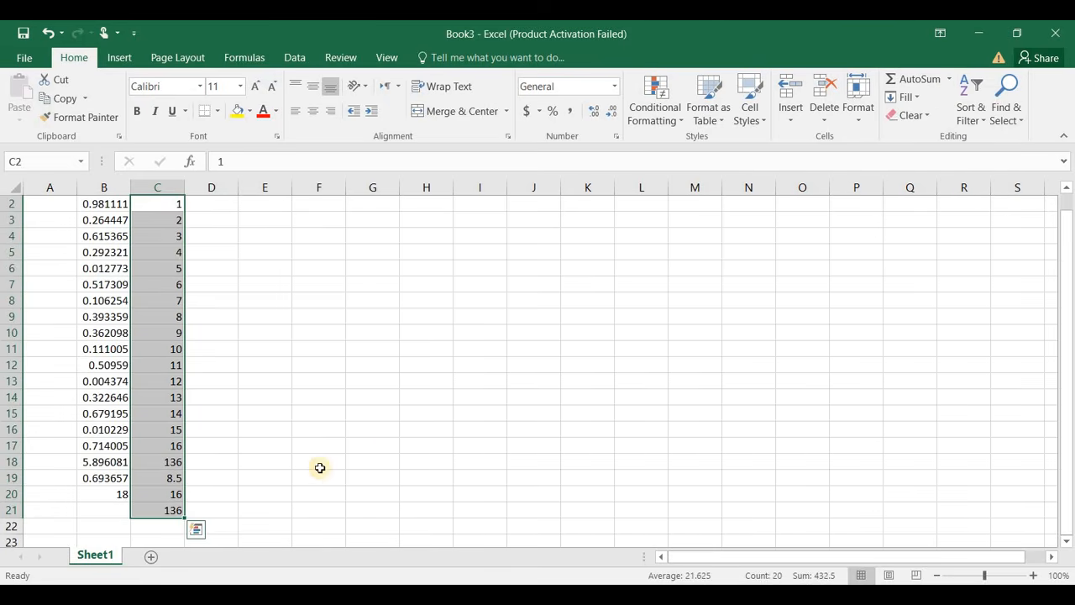
{"action": "left_click", "coordinate": [163, 461]}
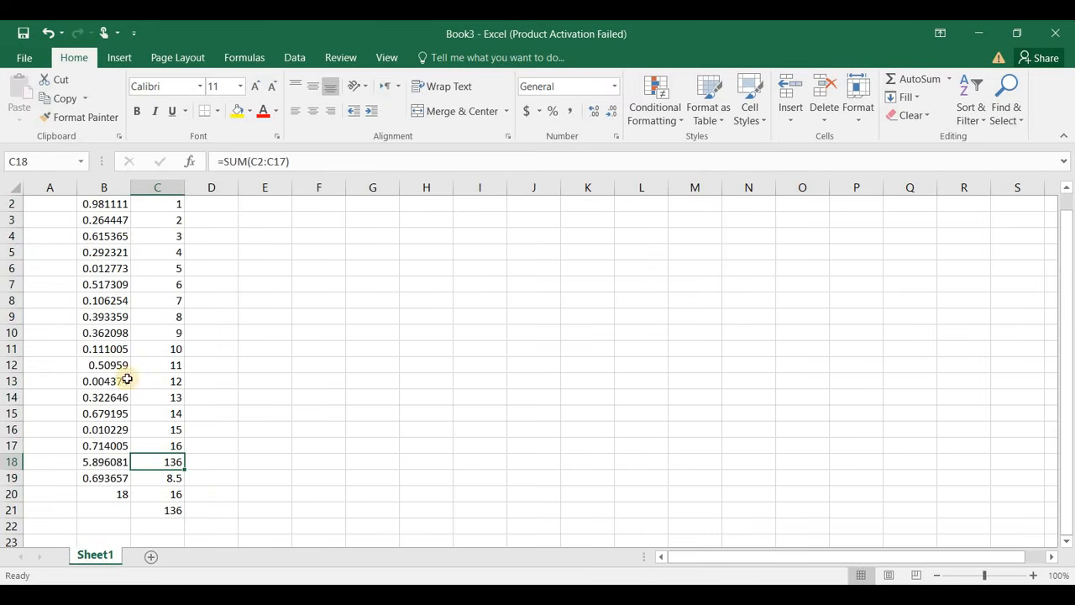
Insert the minimum of C2:C21 in cell C22 with the AutoSum Min function and check its formula.
{"action": "left_click_drag", "start_coordinate": [151, 203], "coordinate": [165, 509]}
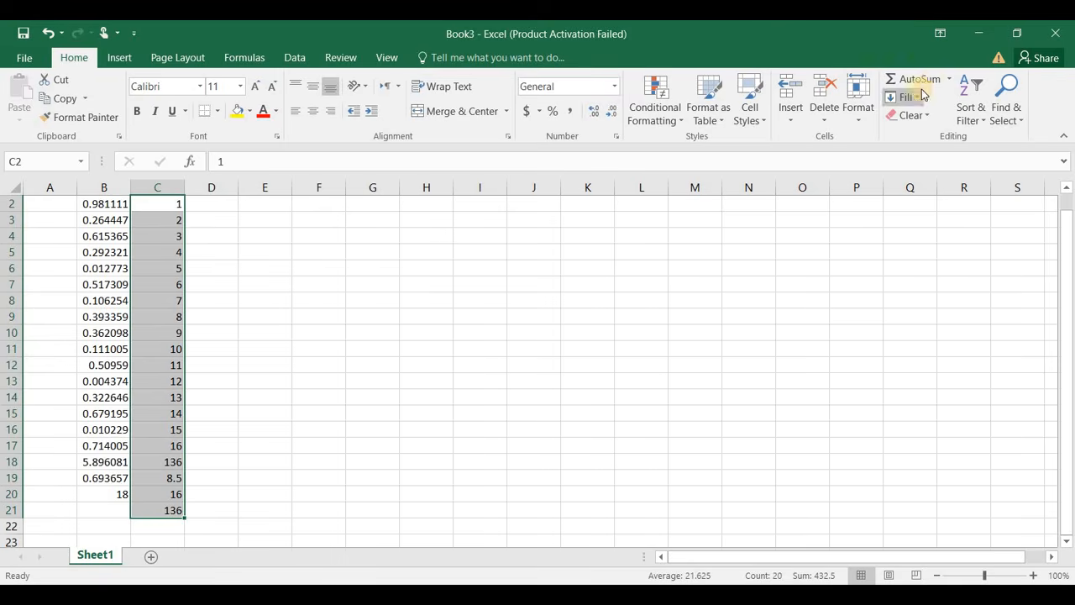
{"action": "left_click", "coordinate": [950, 79]}
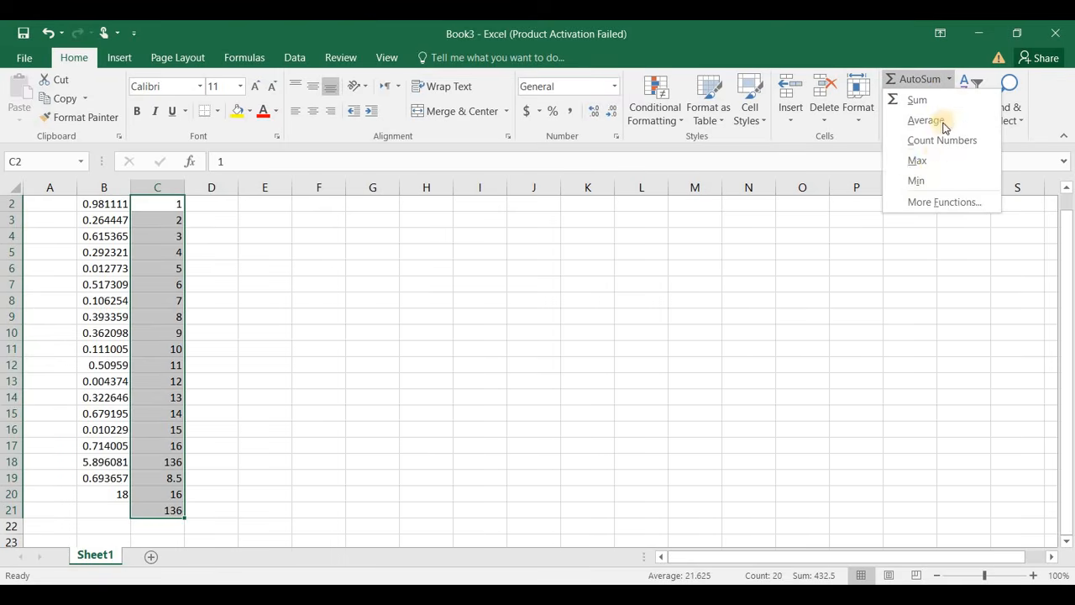
{"action": "left_click", "coordinate": [914, 179]}
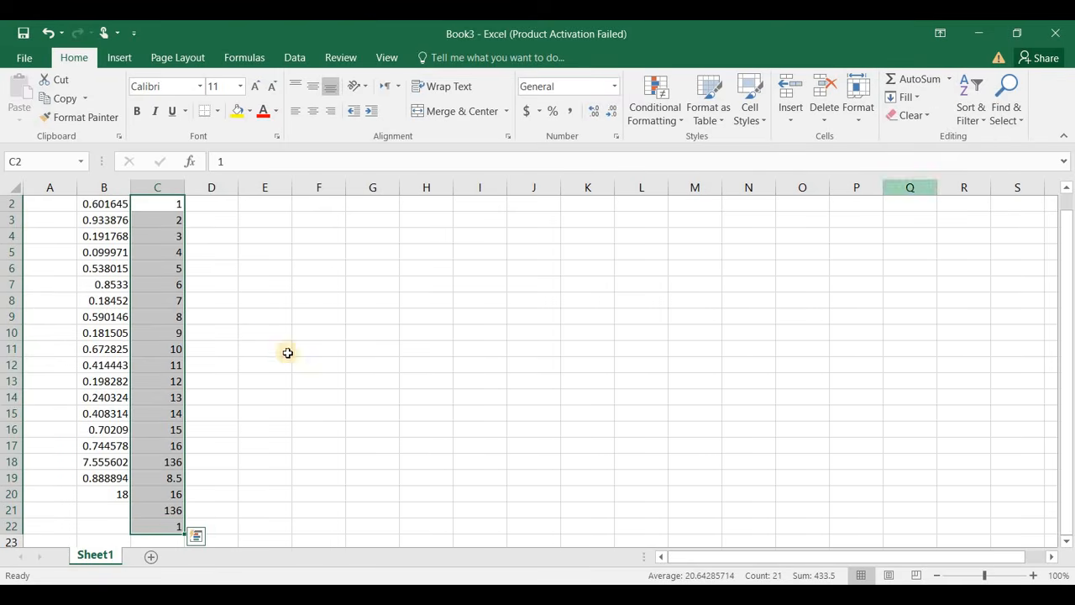
{"action": "left_click", "coordinate": [242, 312]}
{"action": "left_click", "coordinate": [165, 526]}
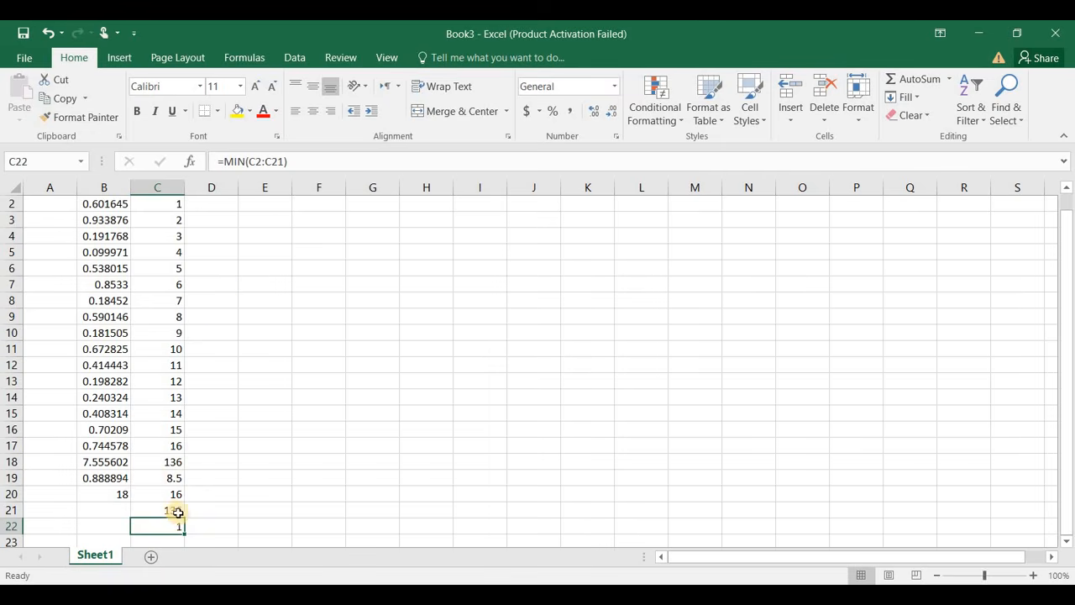
{"action": "left_click", "coordinate": [256, 288]}
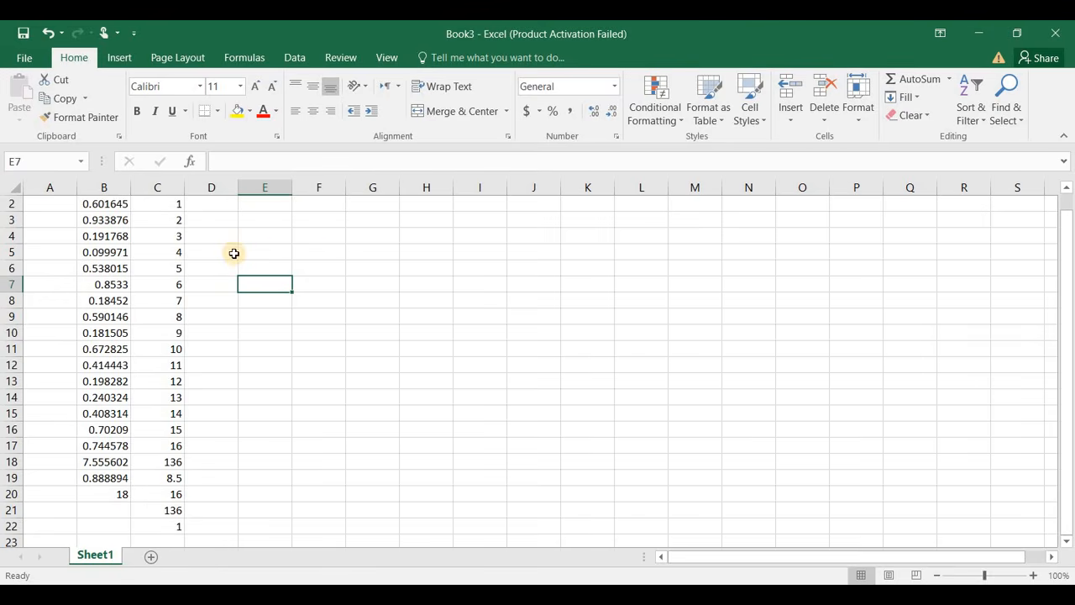
Enter the labels Sum, min, max, count and avg in cells D2 through D6.
{"action": "left_click", "coordinate": [219, 205]}
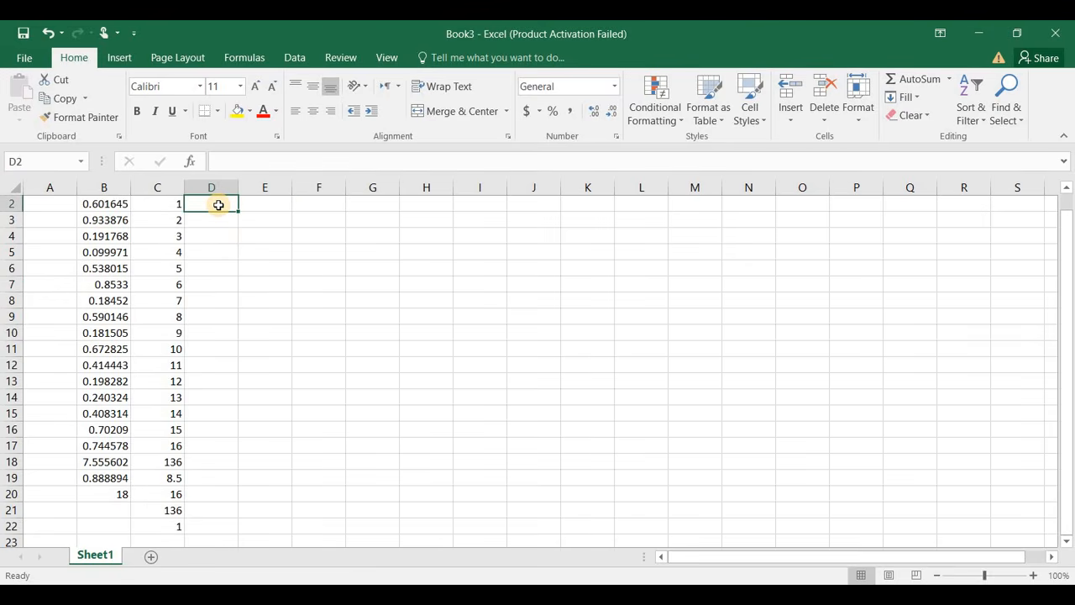
{"action": "type", "text": "Sum"}
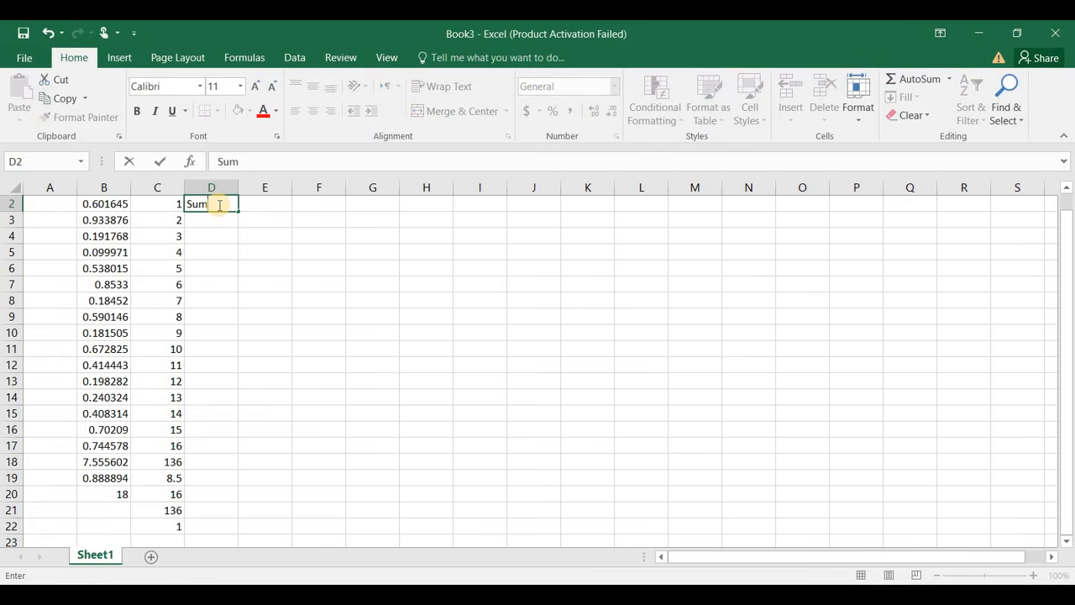
{"action": "key", "text": "Return"}
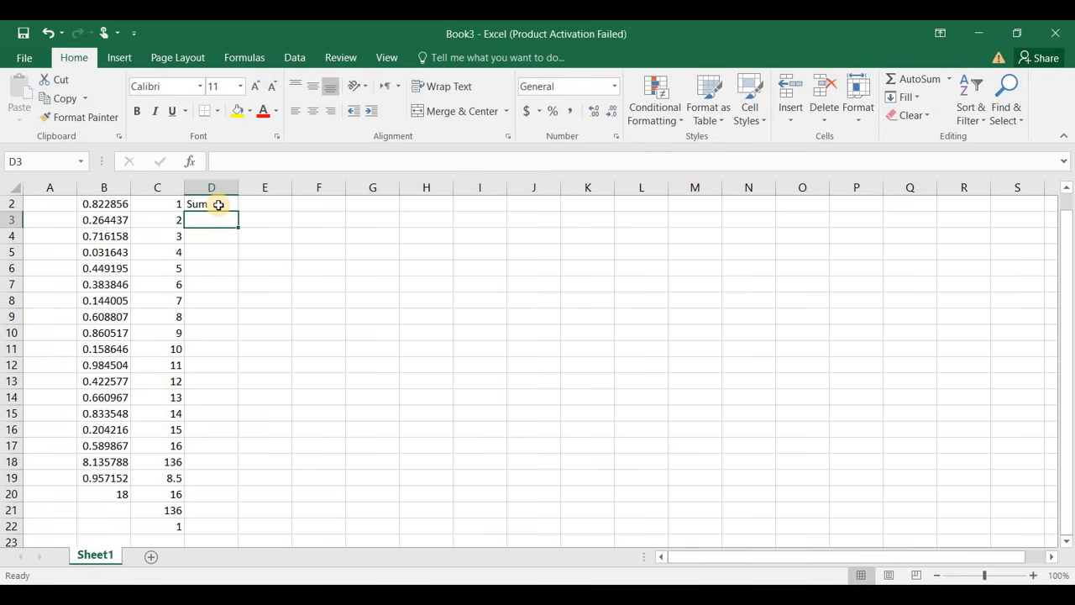
{"action": "type", "text": "min"}
{"action": "key", "text": "Return"}
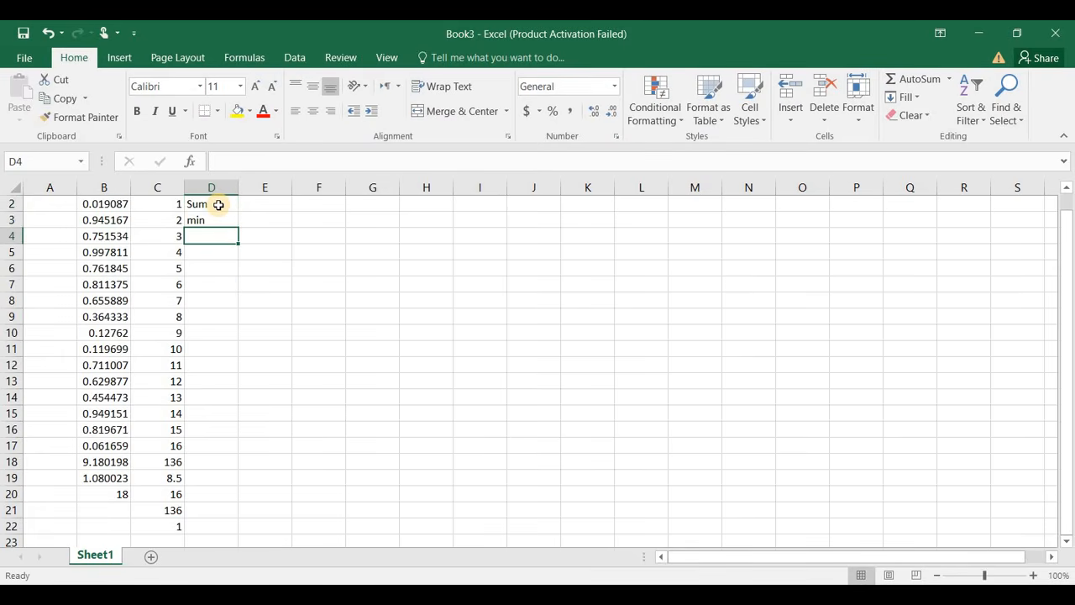
{"action": "type", "text": "min"}
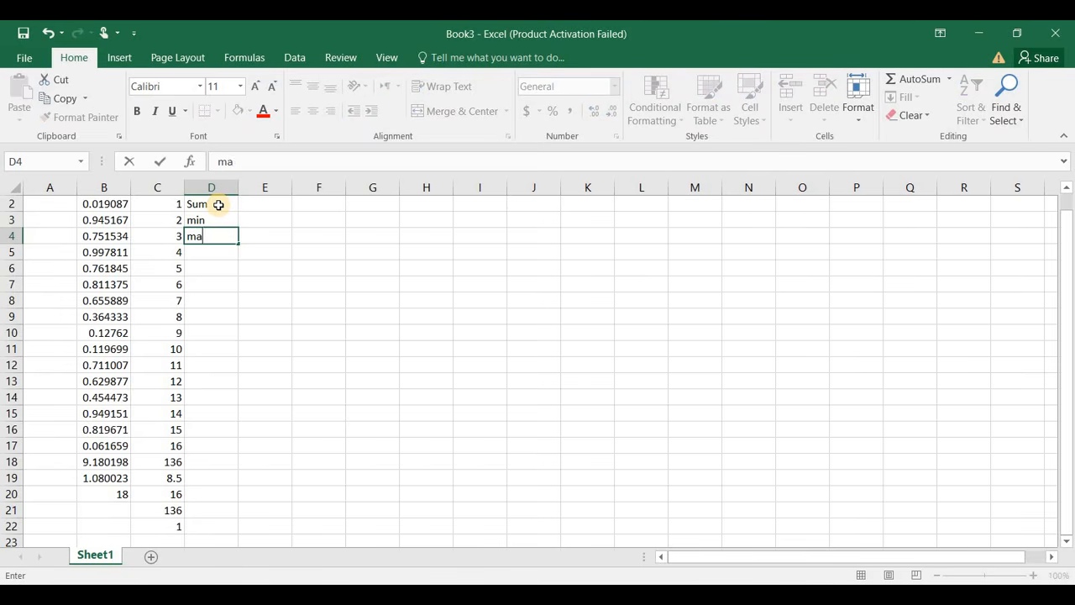
{"action": "key", "text": "Return"}
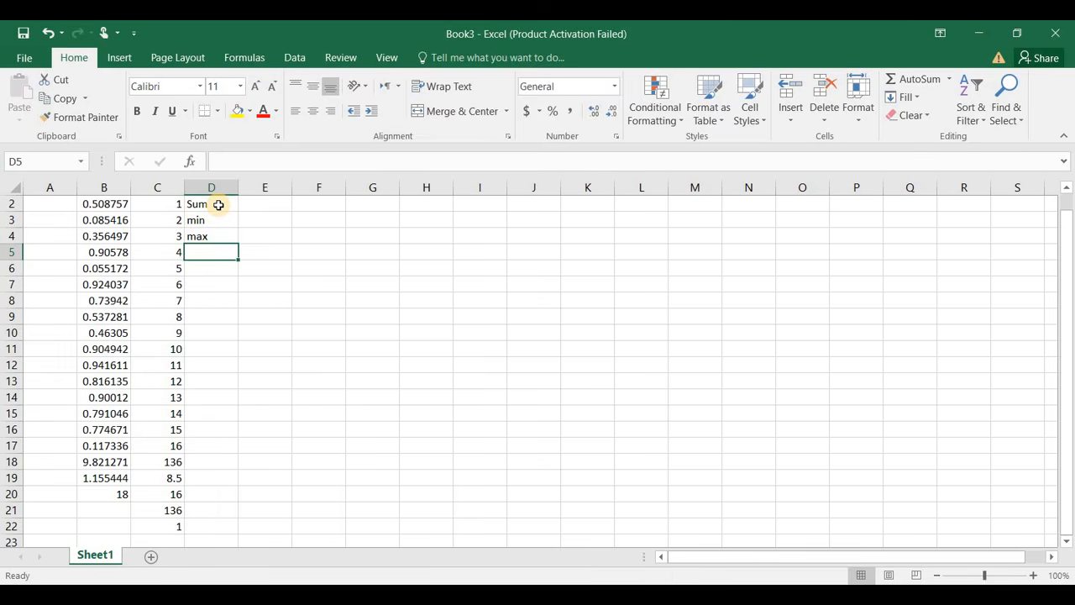
{"action": "type", "text": "count"}
{"action": "key", "text": "Return"}
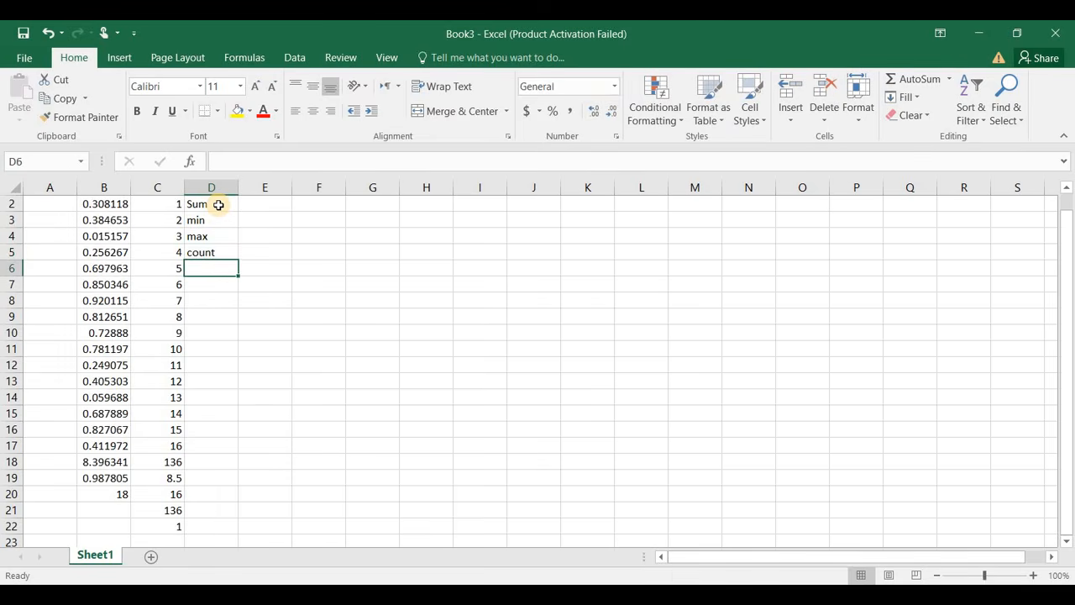
{"action": "type", "text": "avg"}
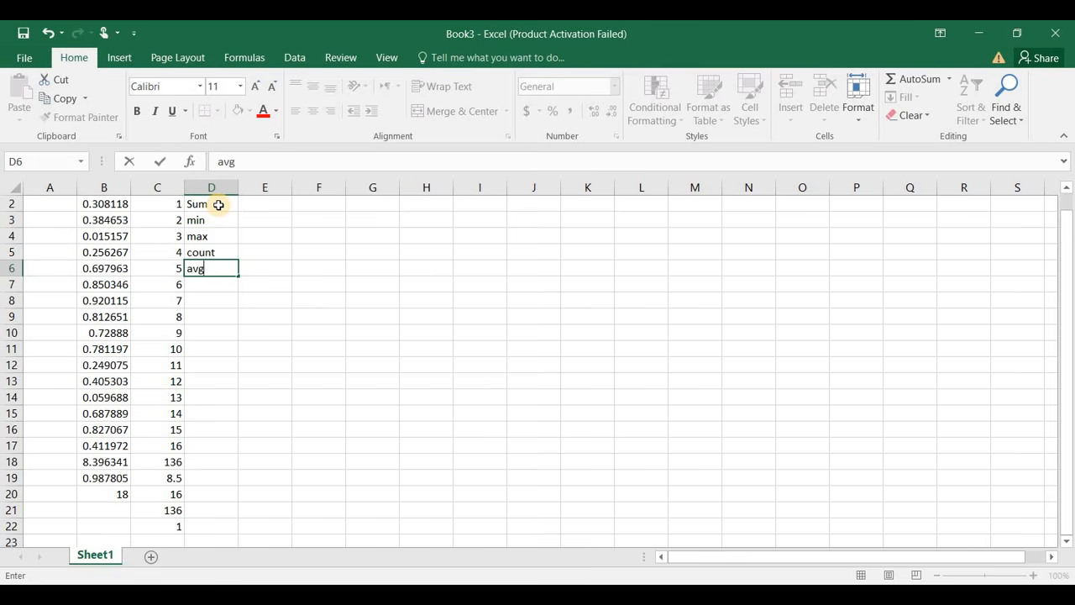
{"action": "key", "text": "Return"}
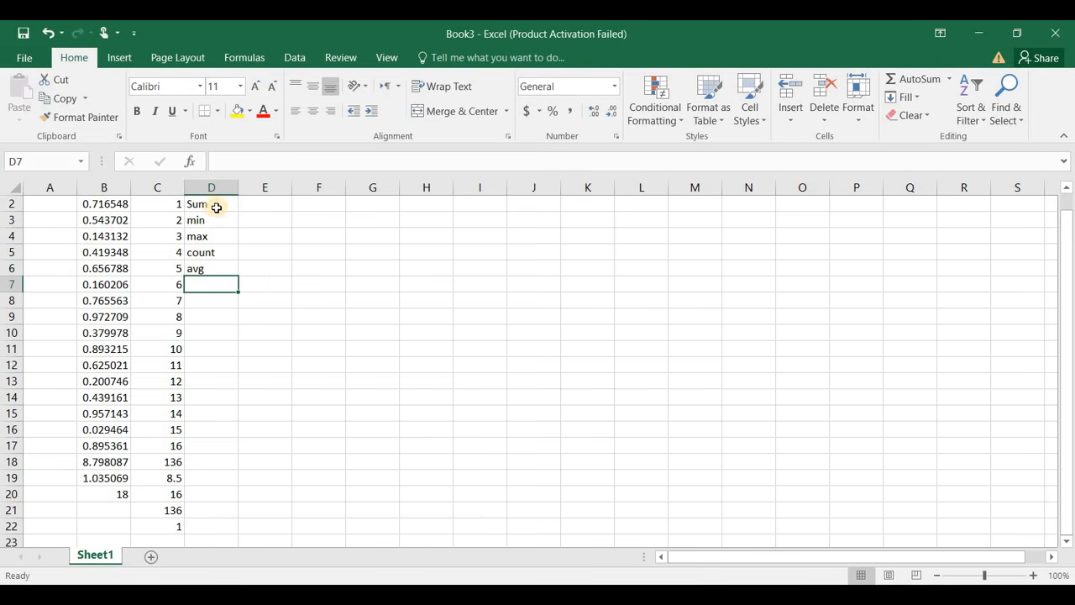
Enter the formula =sum(C2:C17) in cell E2, beside the Sum label.
{"action": "left_click", "coordinate": [261, 207]}
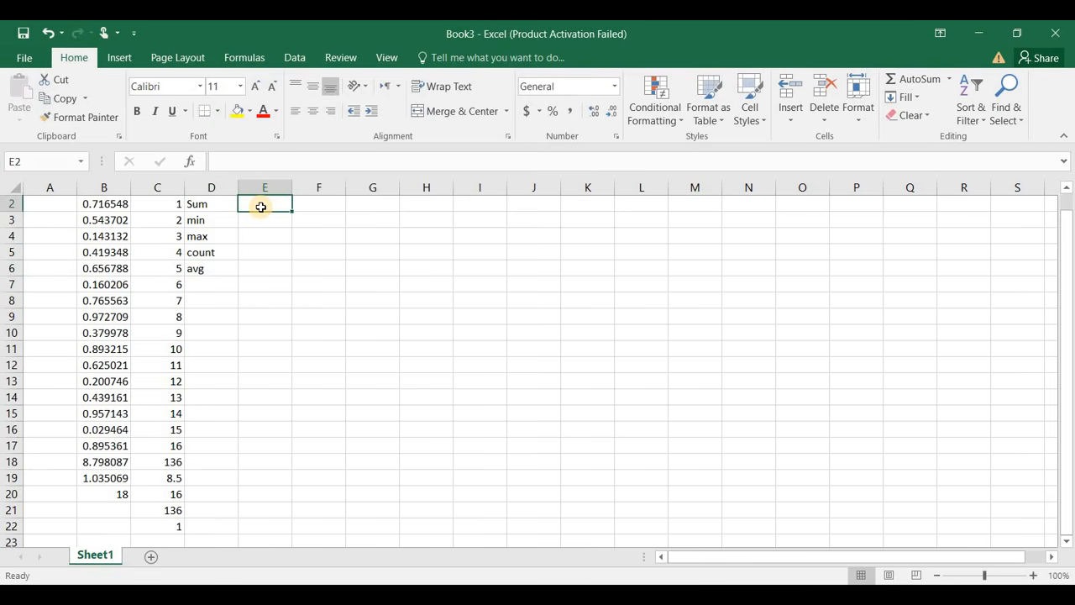
{"action": "type", "text": "="}
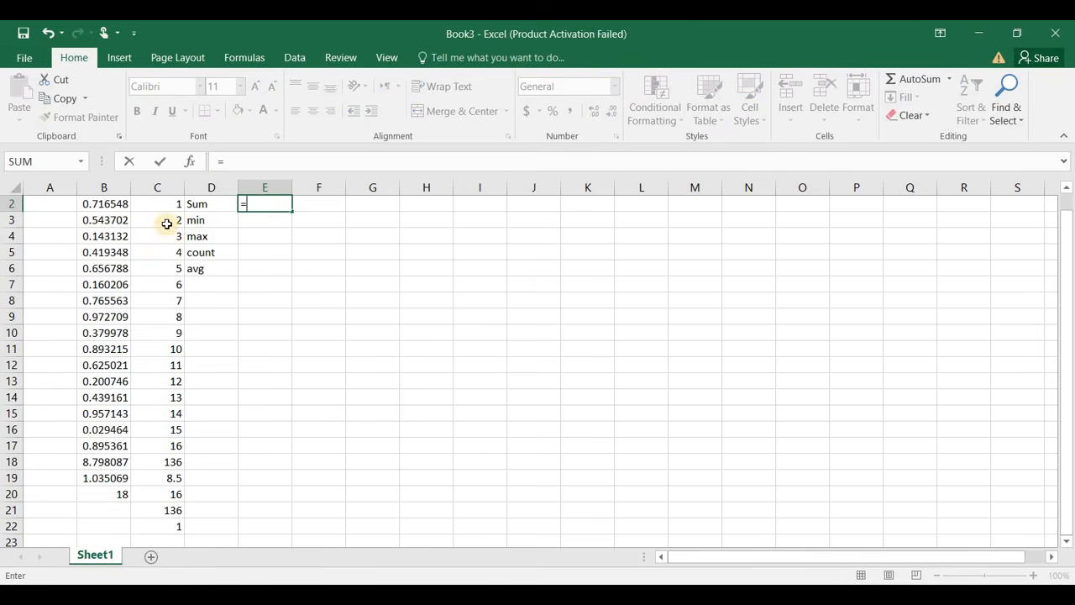
{"action": "type", "text": "sum"}
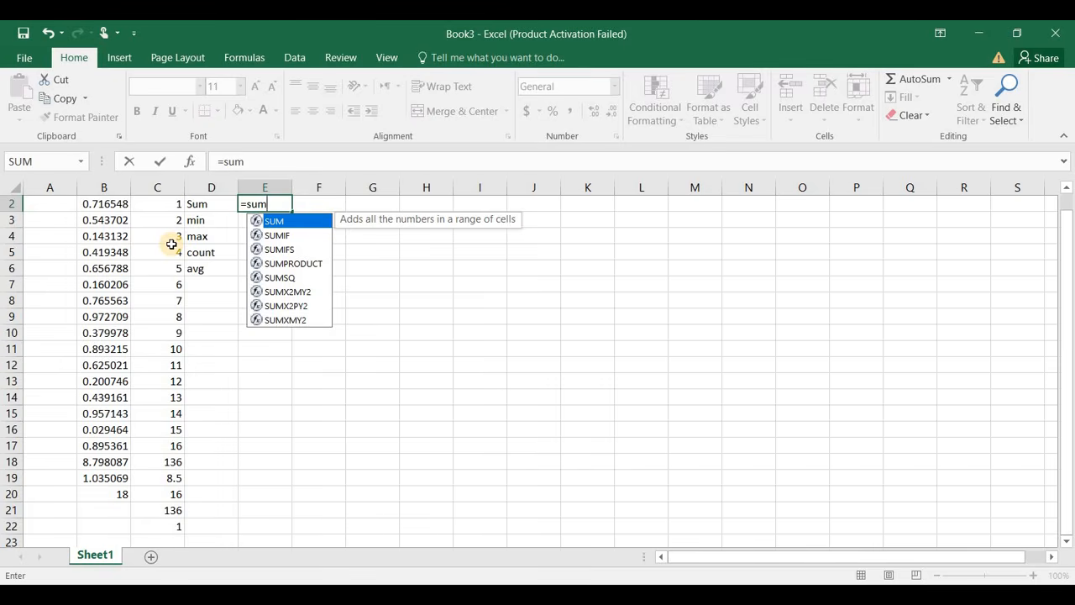
{"action": "type", "text": "("}
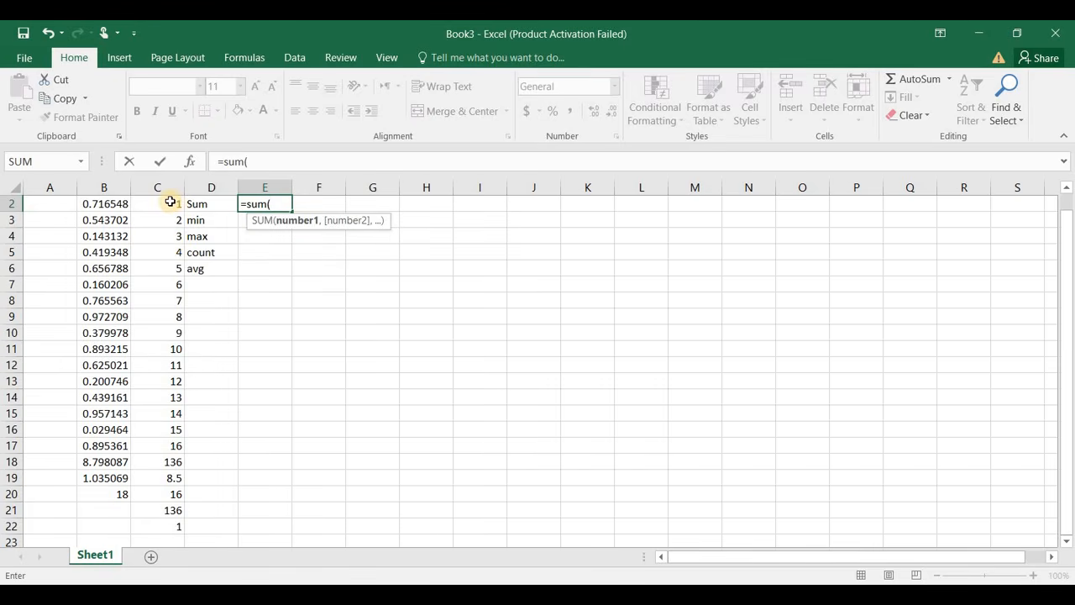
{"action": "left_click_drag", "start_coordinate": [171, 204], "coordinate": [163, 437]}
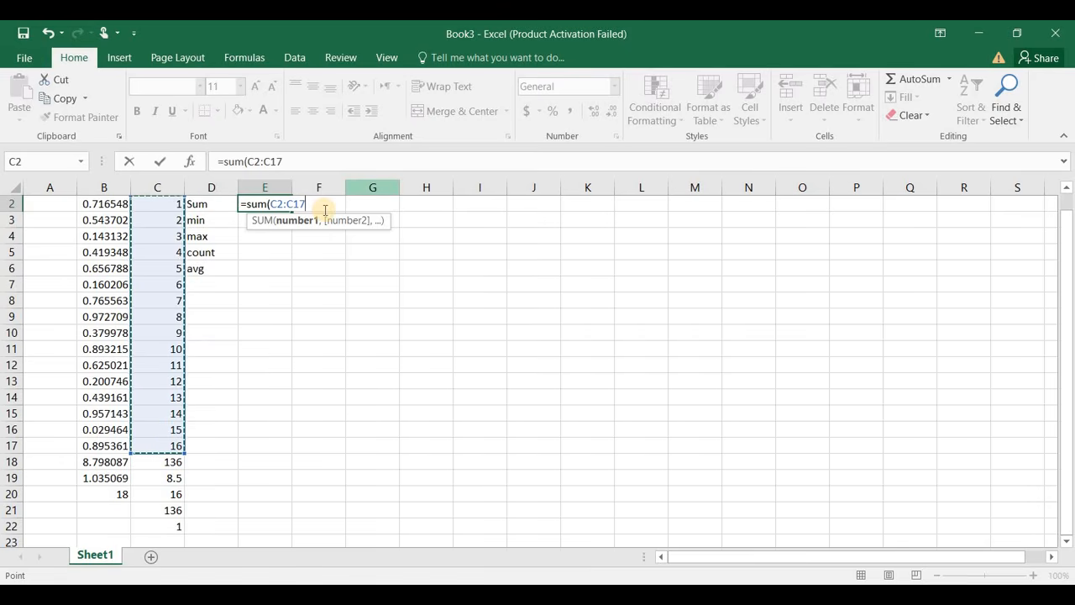
{"action": "type", "text": ")"}
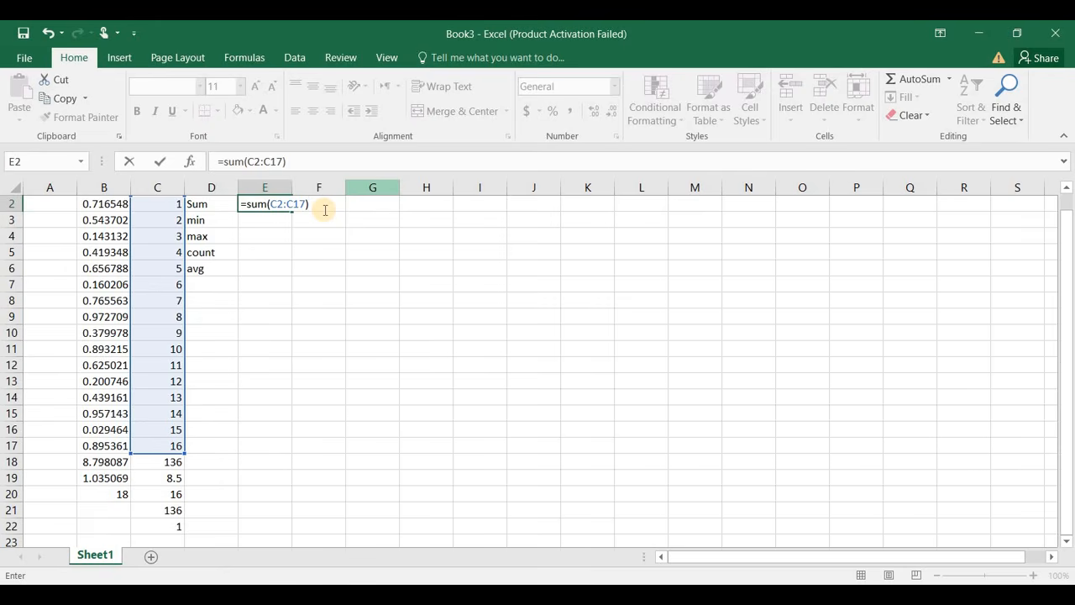
{"action": "key", "text": "Return"}
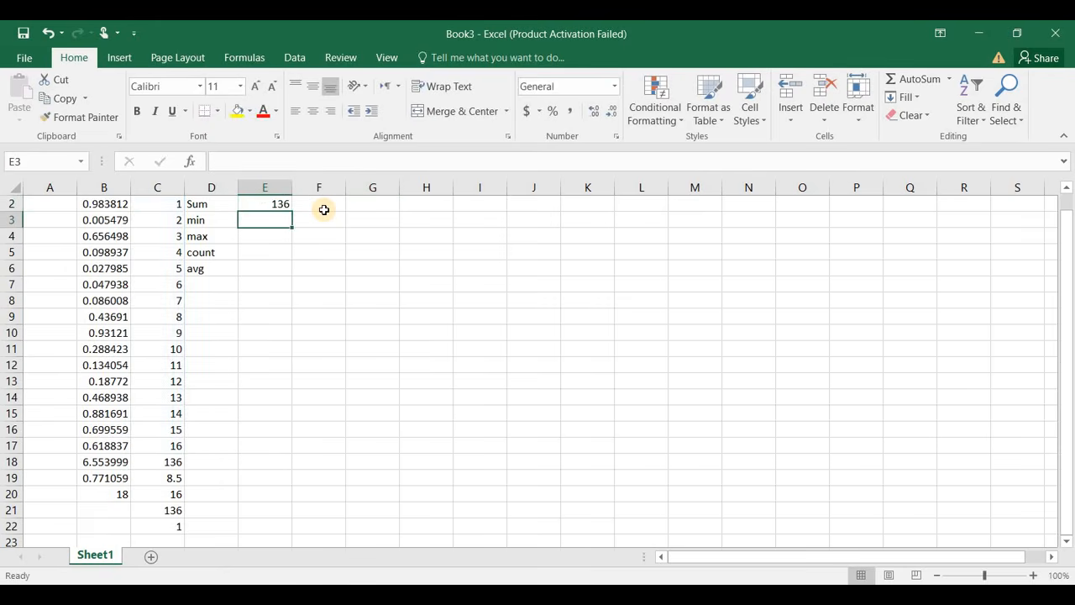
Enter the formula =min(C2:C17) in cell E3, beside the min label.
{"action": "left_click", "coordinate": [212, 224]}
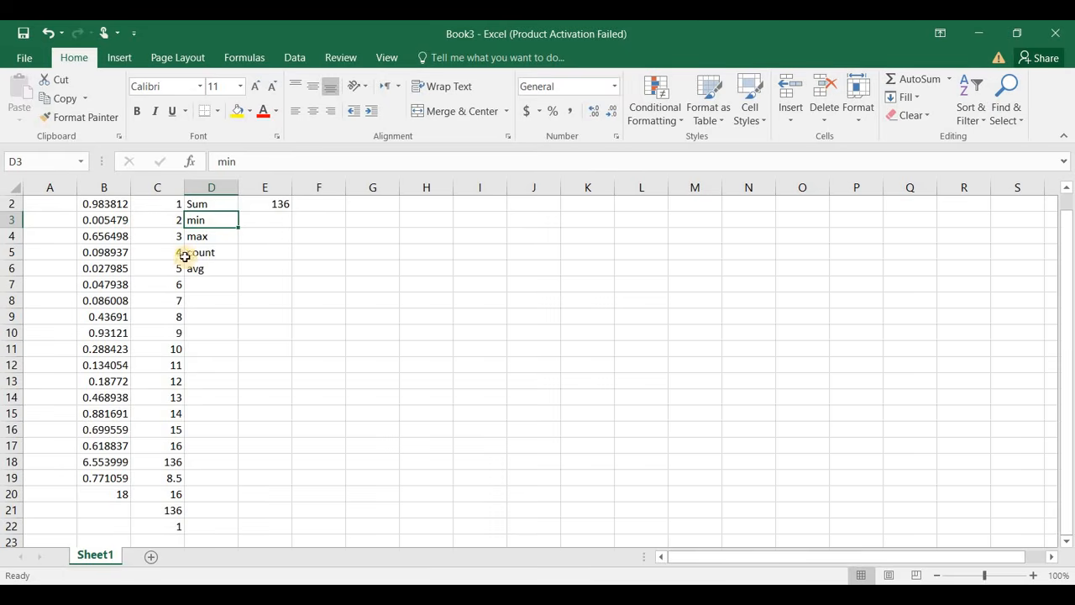
{"action": "left_click", "coordinate": [270, 217]}
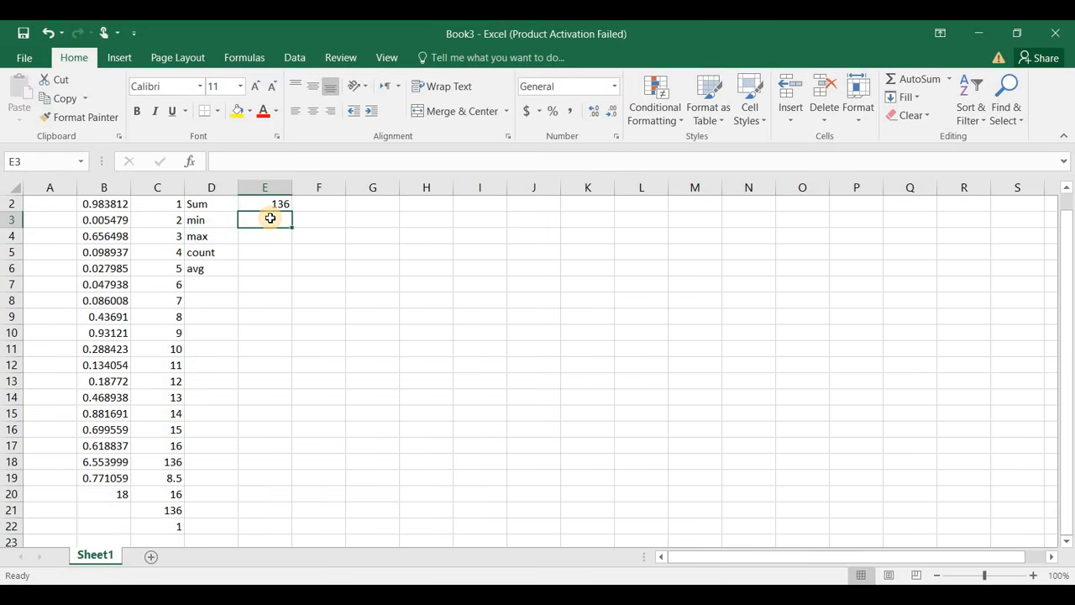
{"action": "type", "text": "=min"}
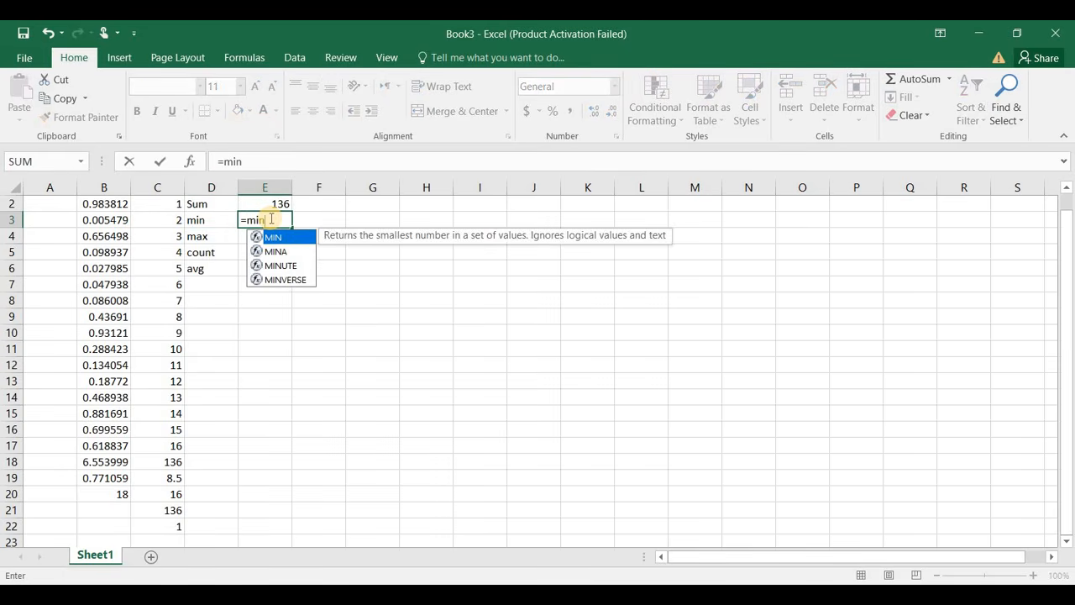
{"action": "type", "text": "("}
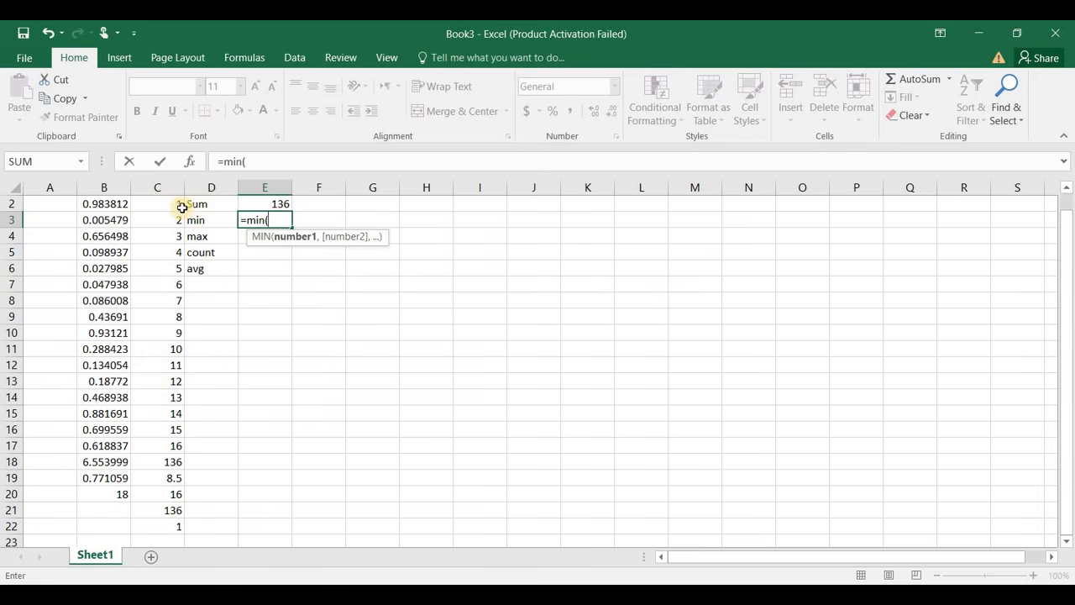
{"action": "left_click_drag", "start_coordinate": [168, 205], "coordinate": [162, 445]}
{"action": "type", "text": ")"}
{"action": "key", "text": "Return"}
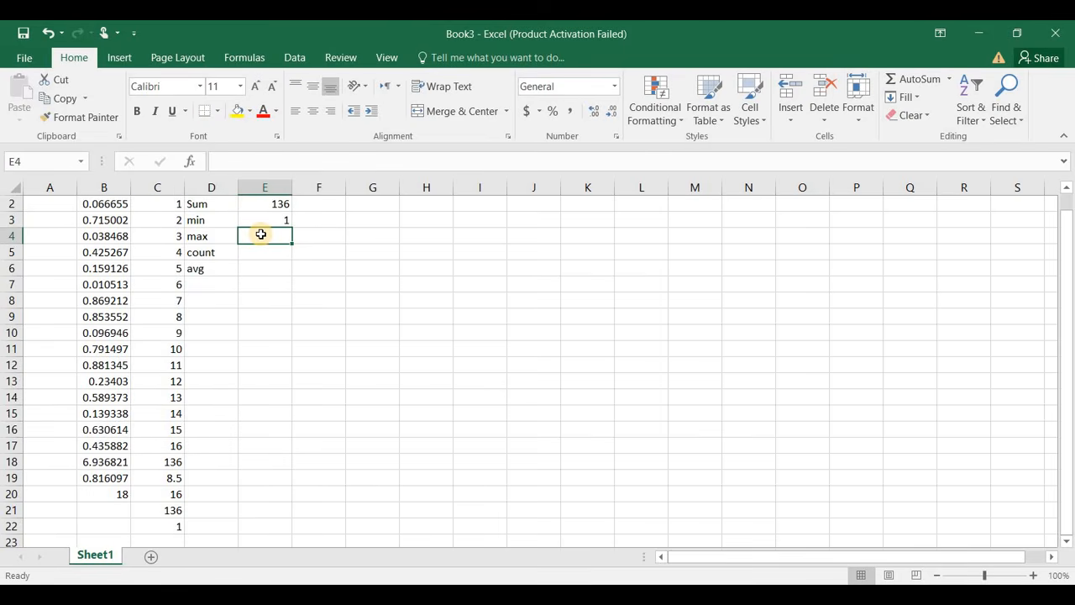
Enter the formula =max(C2:C17) in cell E4, beside the max label.
{"action": "type", "text": "="}
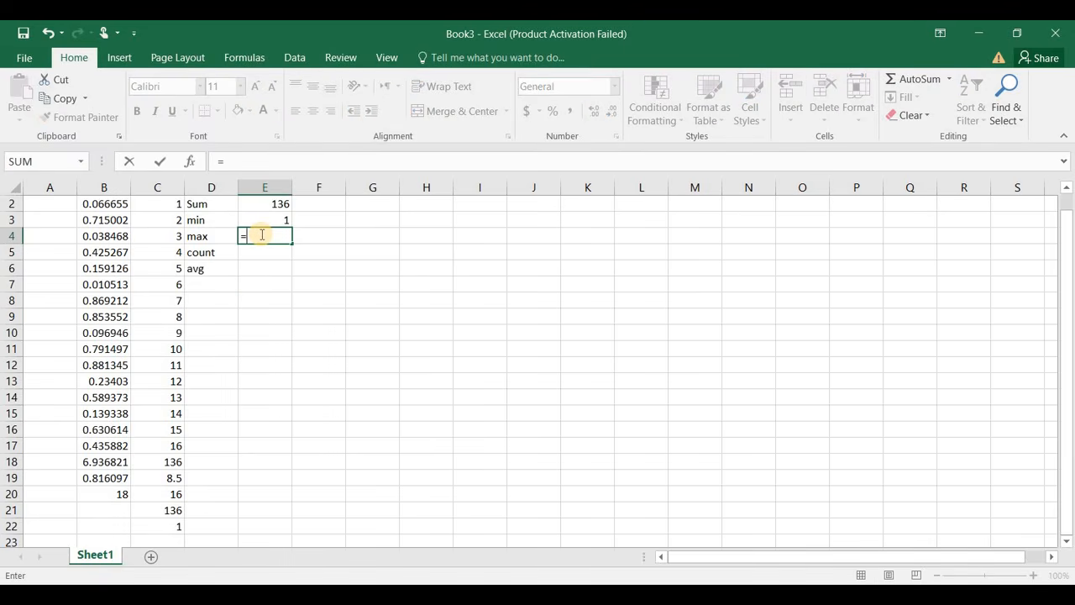
{"action": "type", "text": "max"}
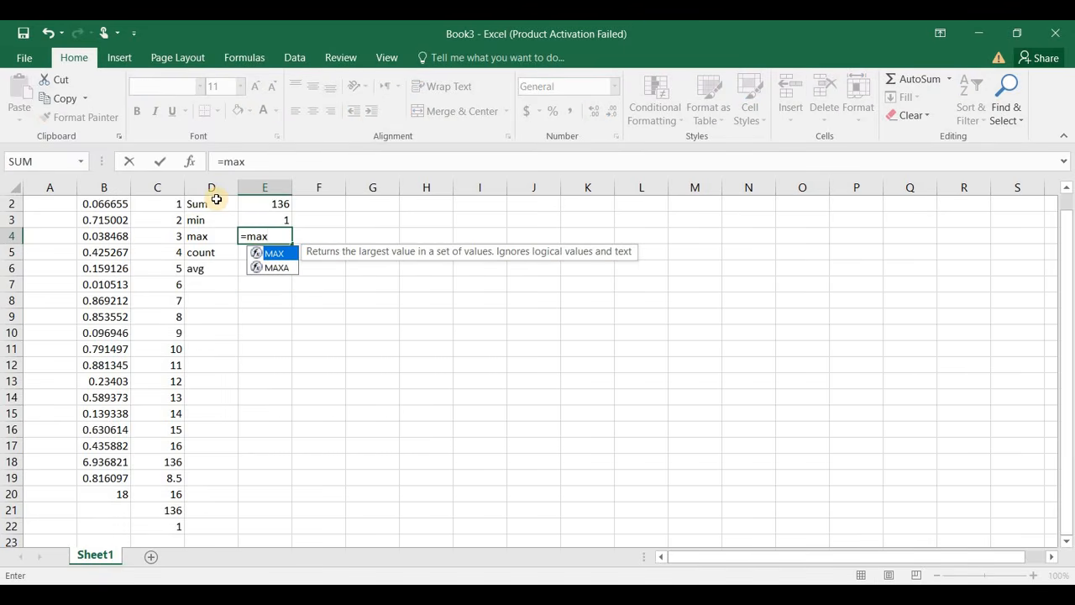
{"action": "type", "text": "("}
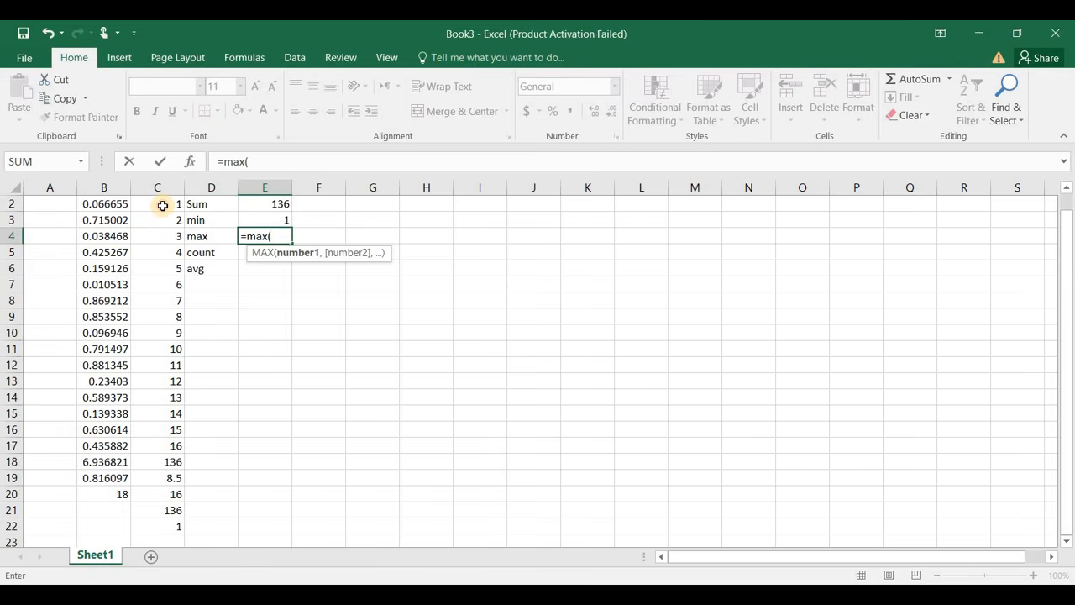
{"action": "left_click_drag", "start_coordinate": [163, 205], "coordinate": [152, 441]}
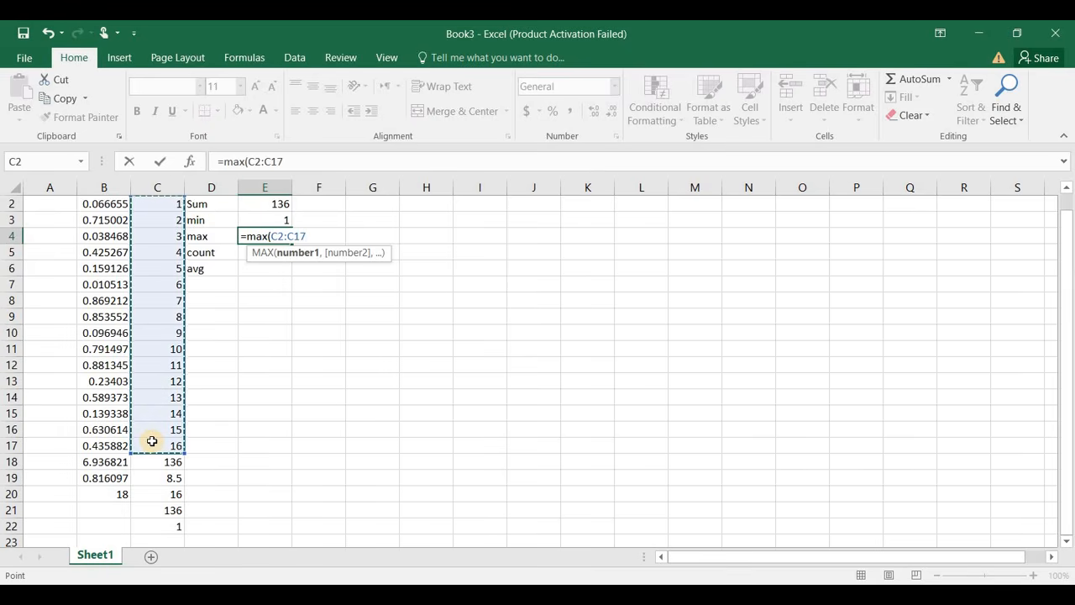
{"action": "type", "text": ")"}
{"action": "key", "text": "Return"}
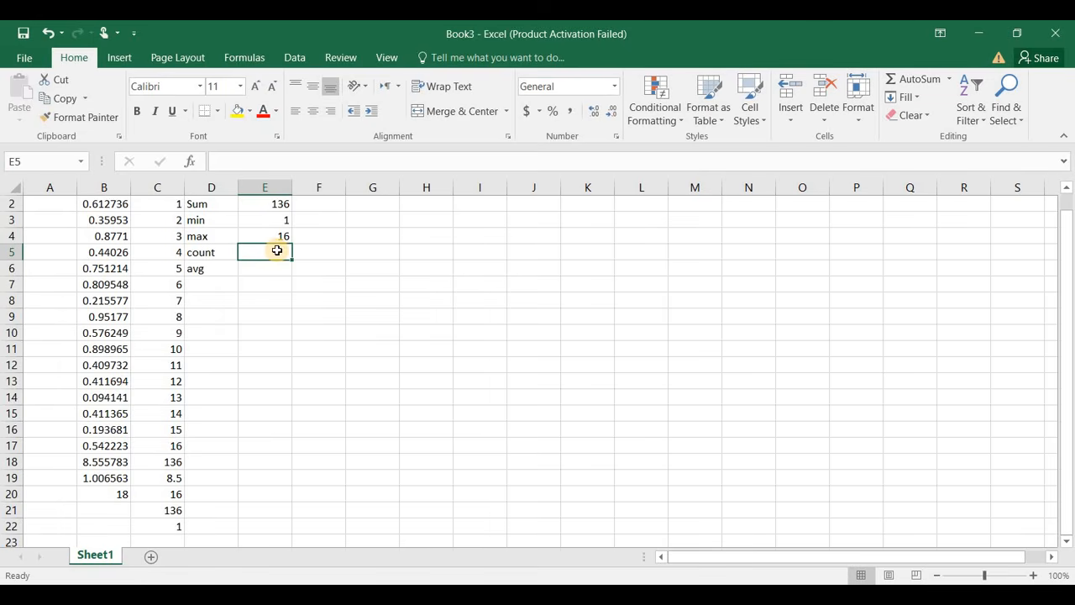
Enter the formula =count(C2:C17) in cell E5, beside the count label.
{"action": "type", "text": "=count"}
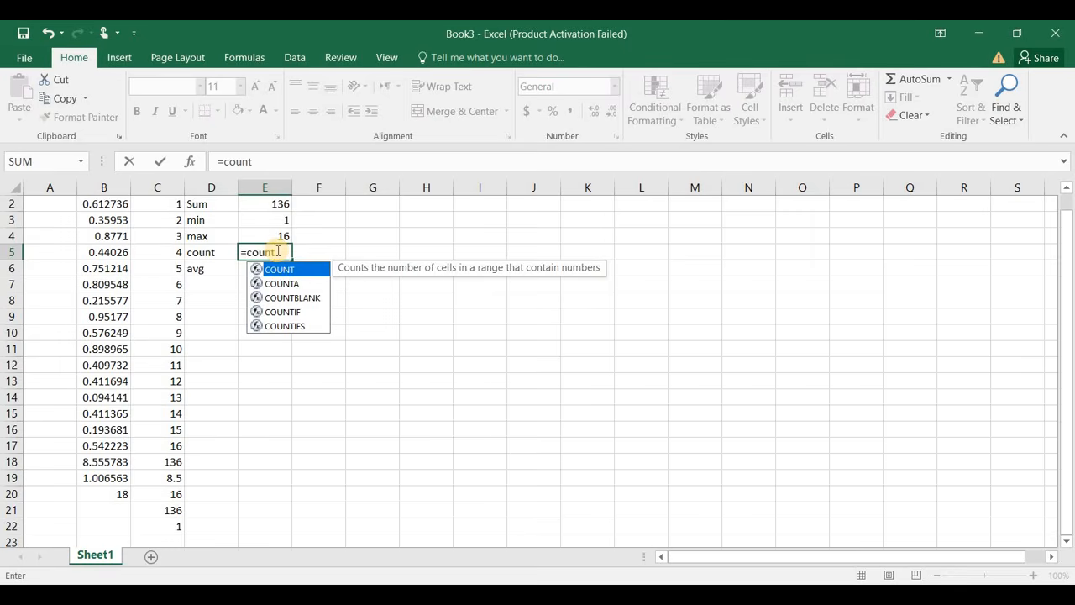
{"action": "type", "text": "("}
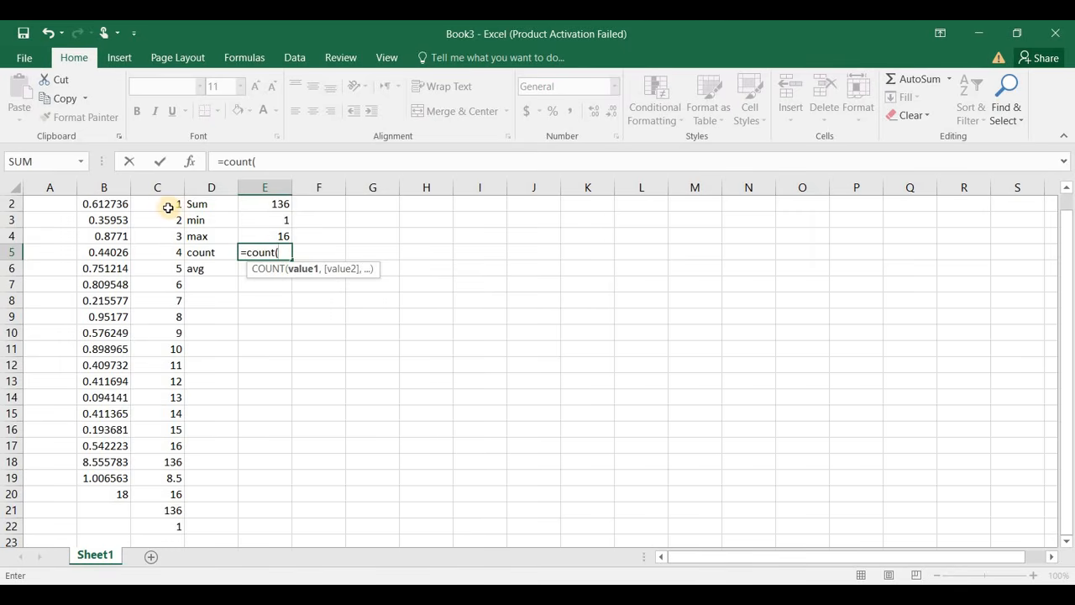
{"action": "left_click_drag", "start_coordinate": [167, 207], "coordinate": [155, 442]}
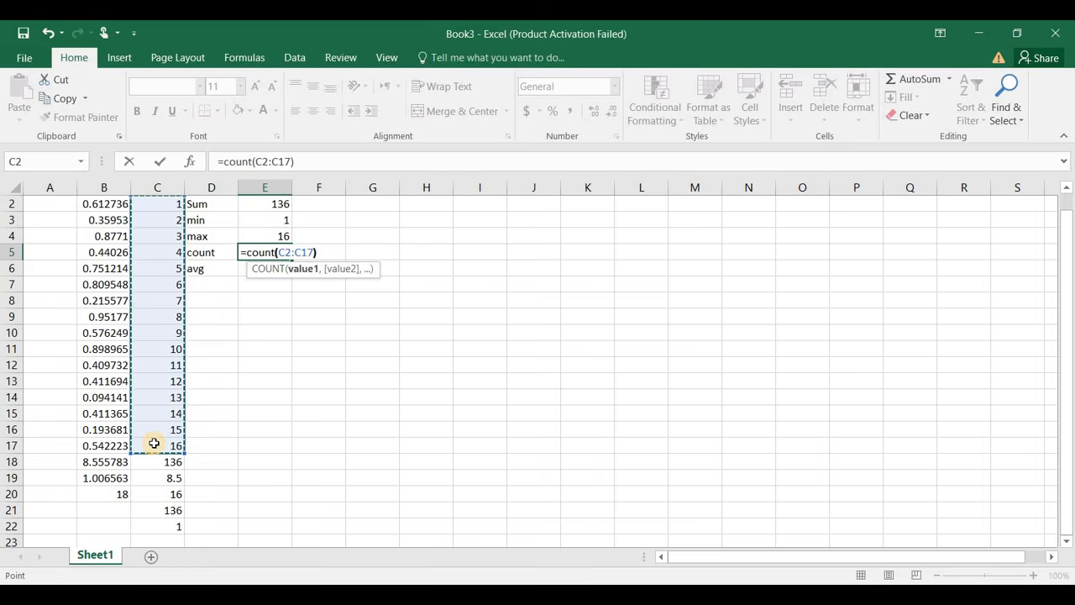
{"action": "key", "text": "Return"}
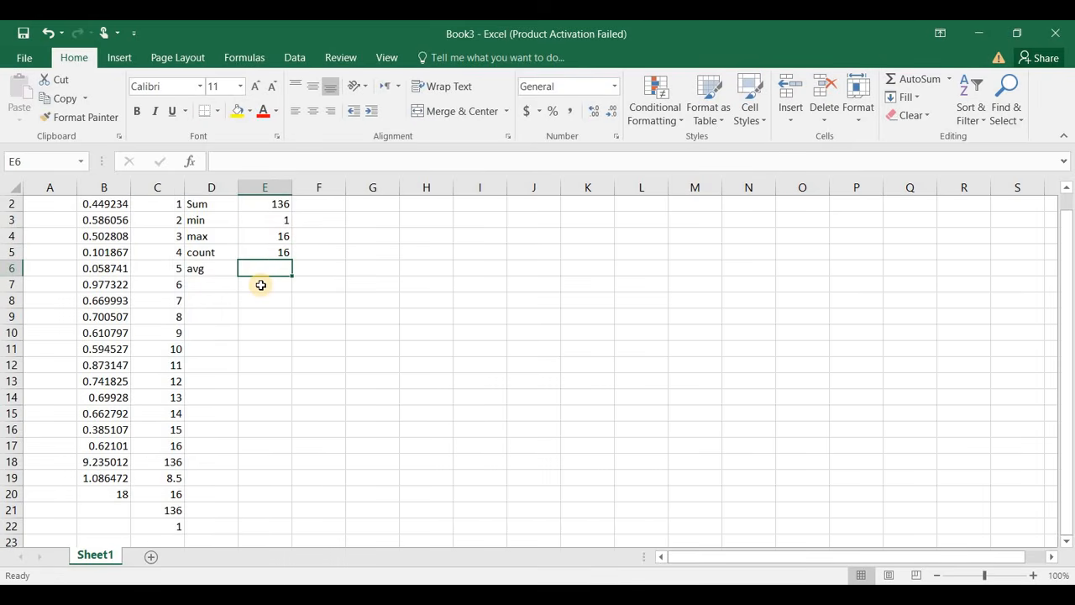
Change the range of the COUNT formula in cell E5 to C2:C21.
{"action": "left_click", "coordinate": [268, 254]}
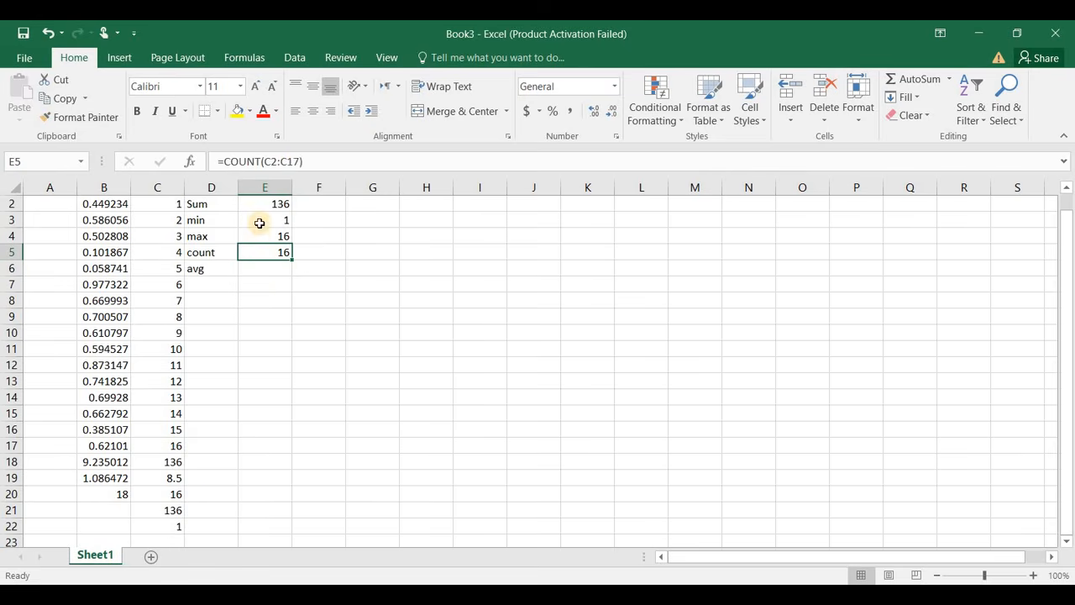
{"action": "left_click_drag", "start_coordinate": [298, 160], "coordinate": [263, 162]}
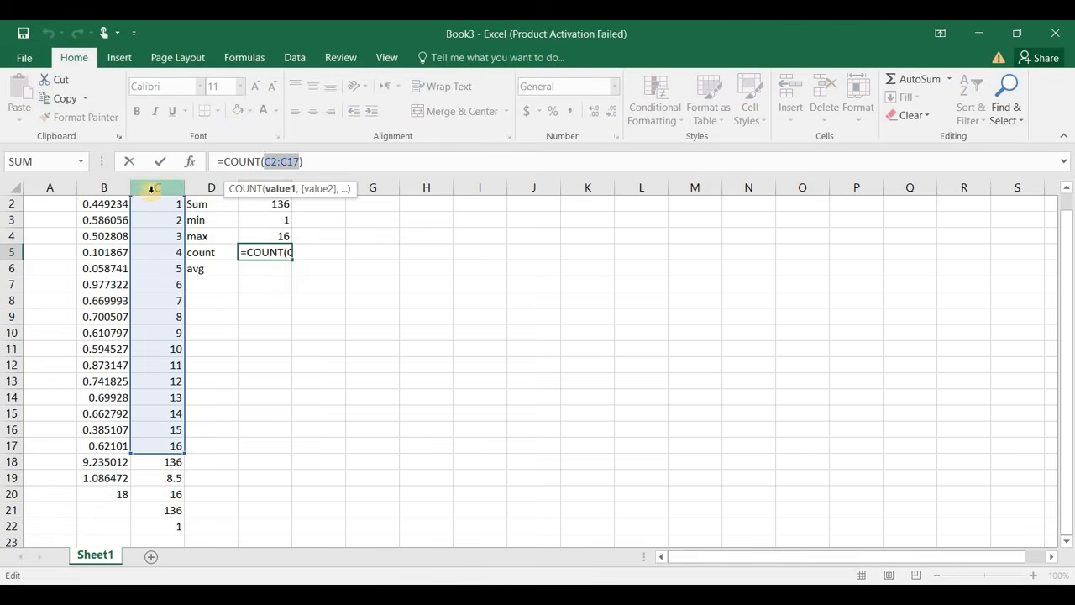
{"action": "left_click_drag", "start_coordinate": [148, 206], "coordinate": [157, 502]}
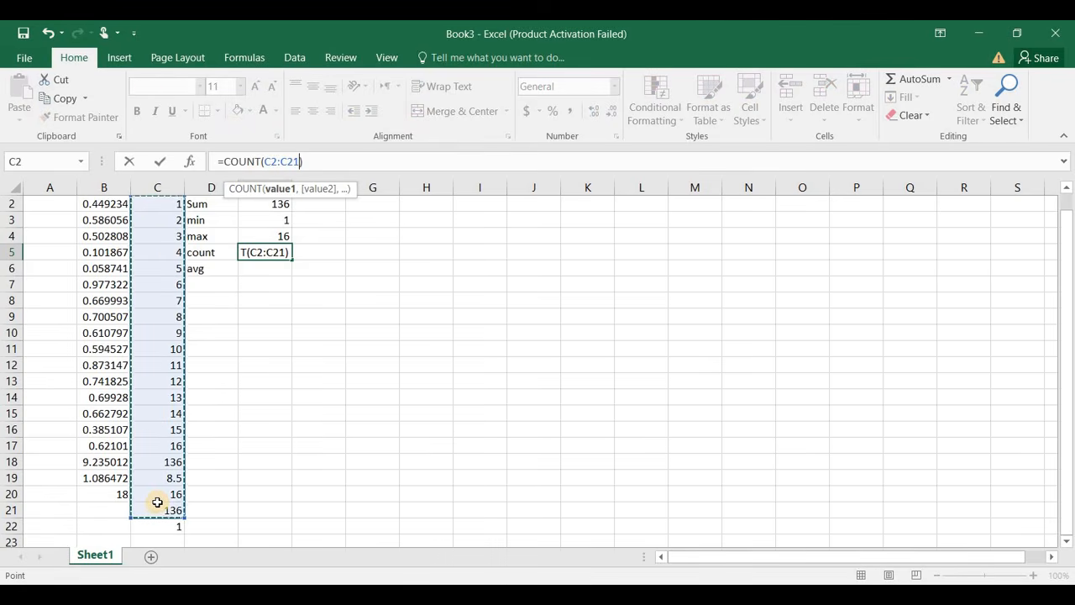
{"action": "key", "text": "Return"}
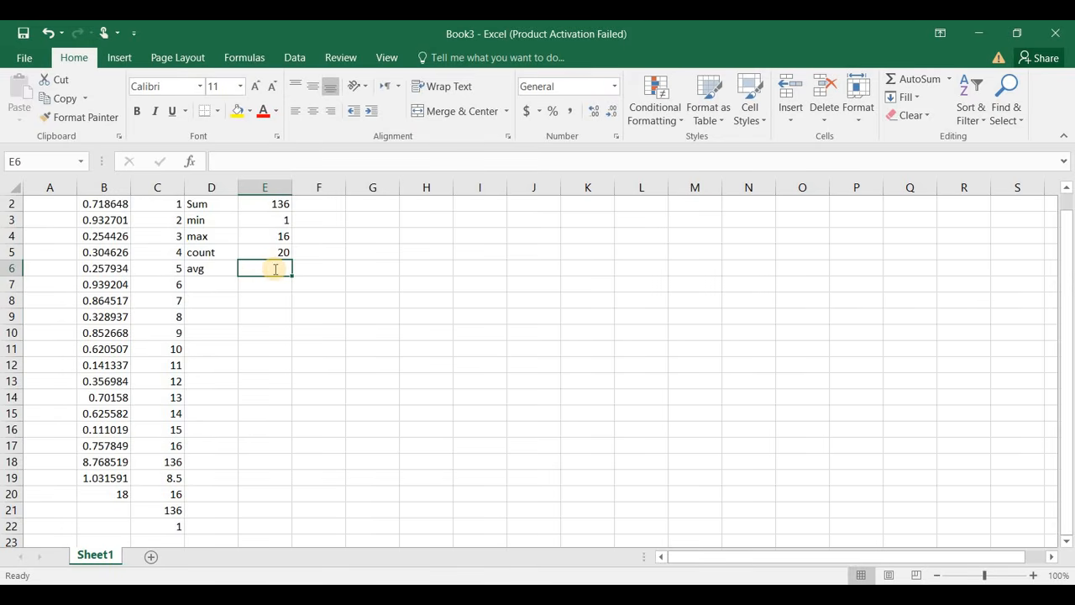
Enter an AVERAGE formula for the range C2:C17 in cell E6, beside the avg label.
{"action": "type", "text": "="}
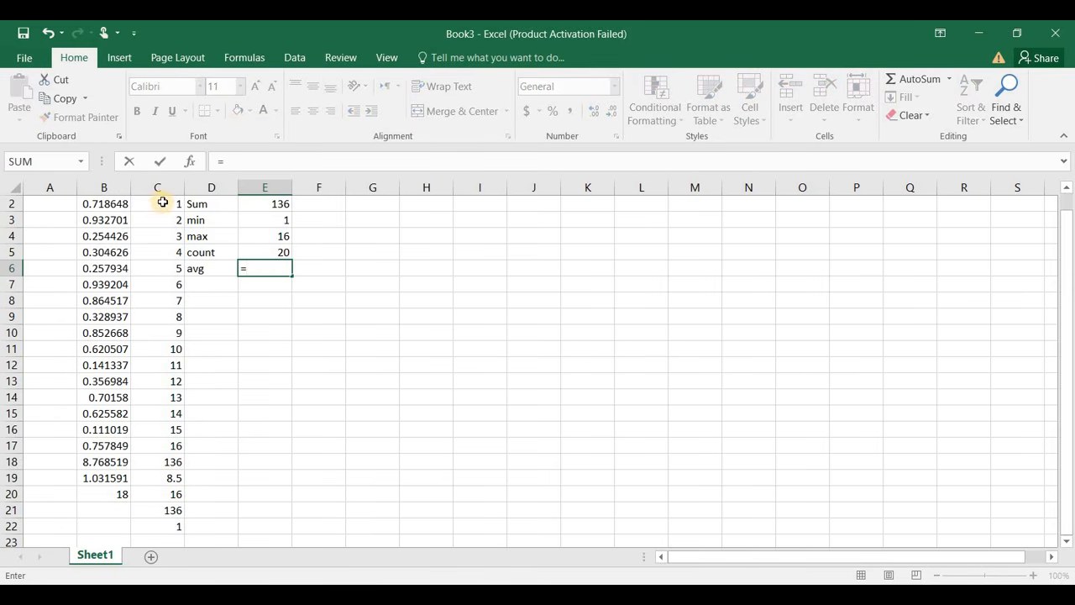
{"action": "type", "text": "av"}
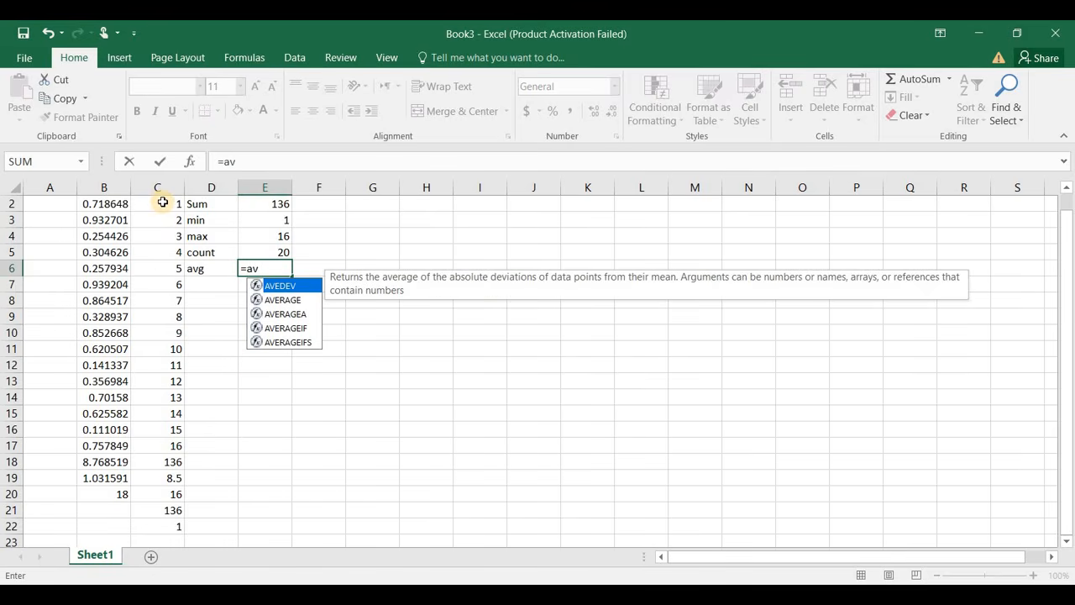
{"action": "left_click", "coordinate": [284, 300]}
{"action": "double_click", "coordinate": [285, 300]}
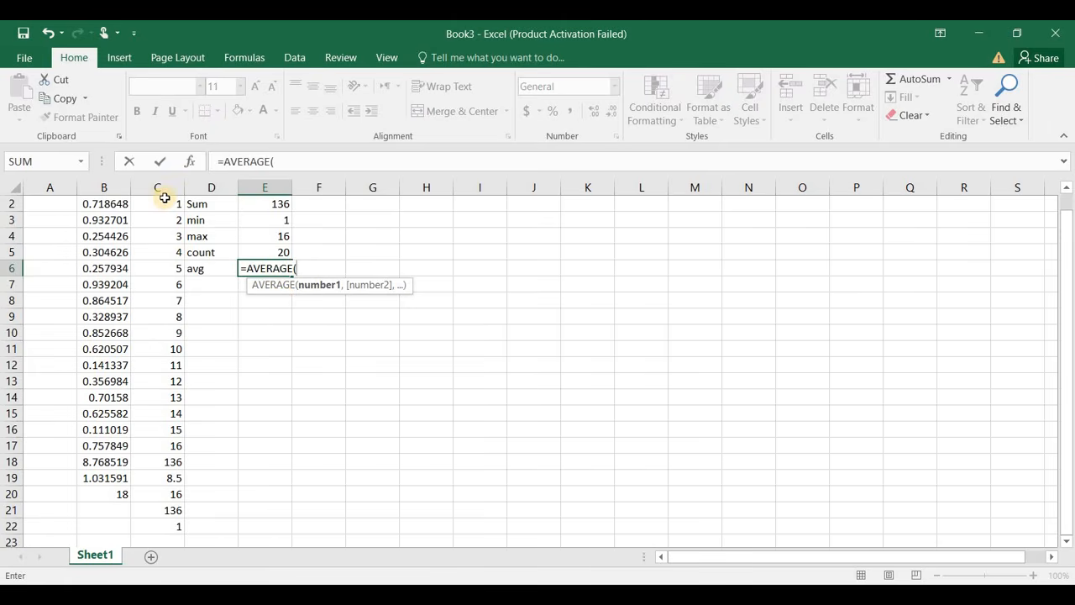
{"action": "left_click_drag", "start_coordinate": [164, 203], "coordinate": [161, 455]}
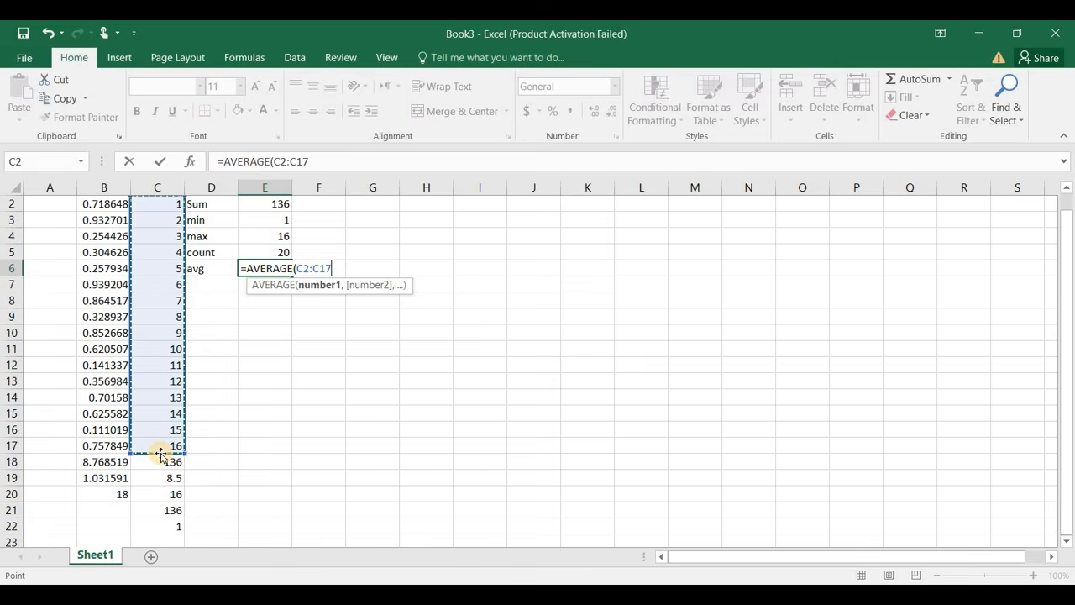
{"action": "key", "text": "Return"}
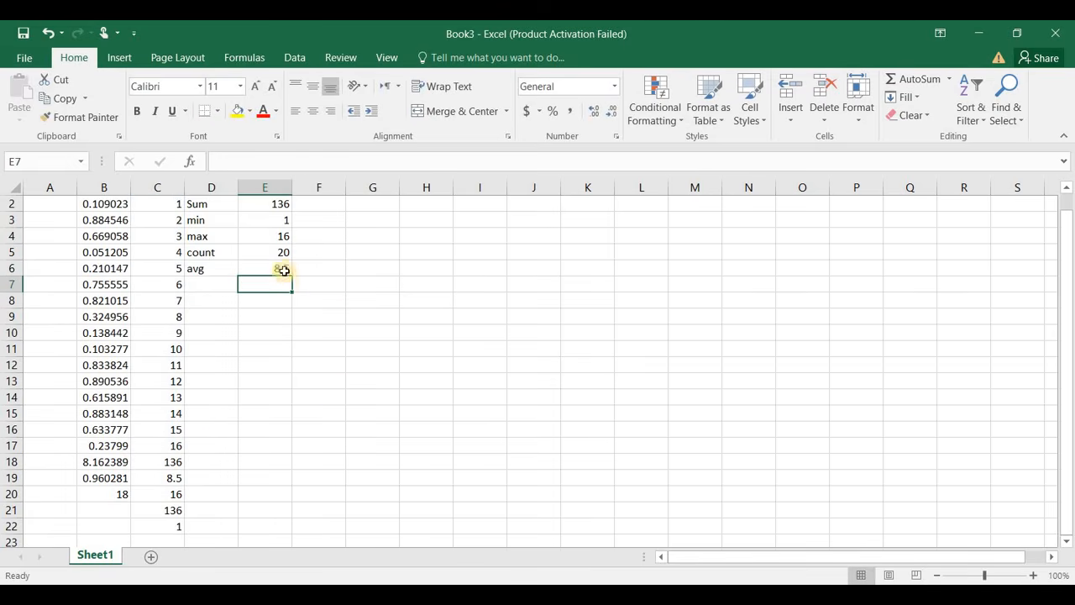
{"action": "left_click", "coordinate": [163, 477]}
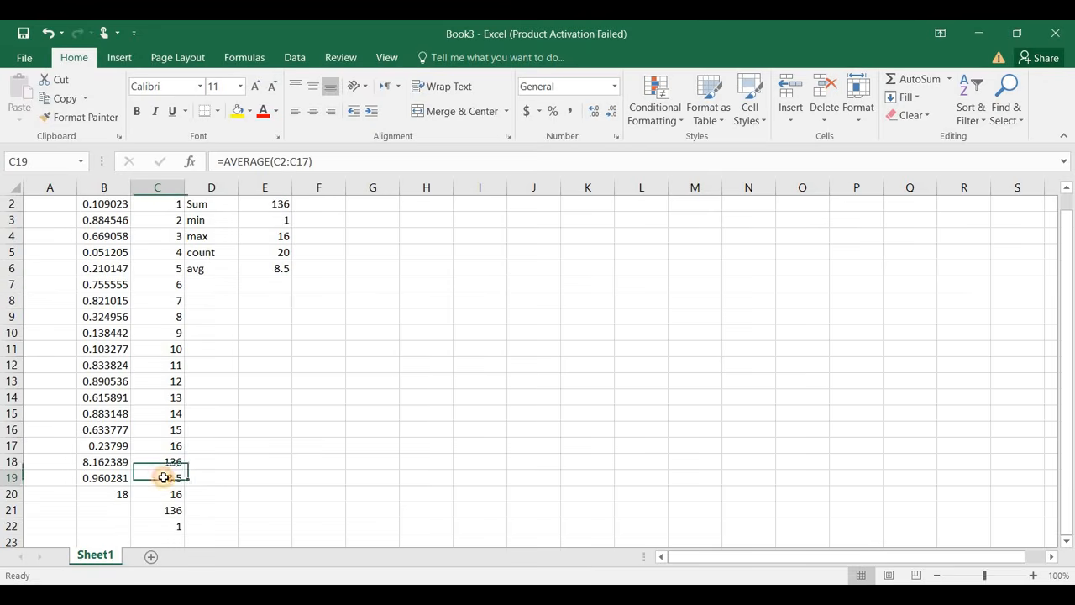
{"action": "left_click", "coordinate": [944, 78]}
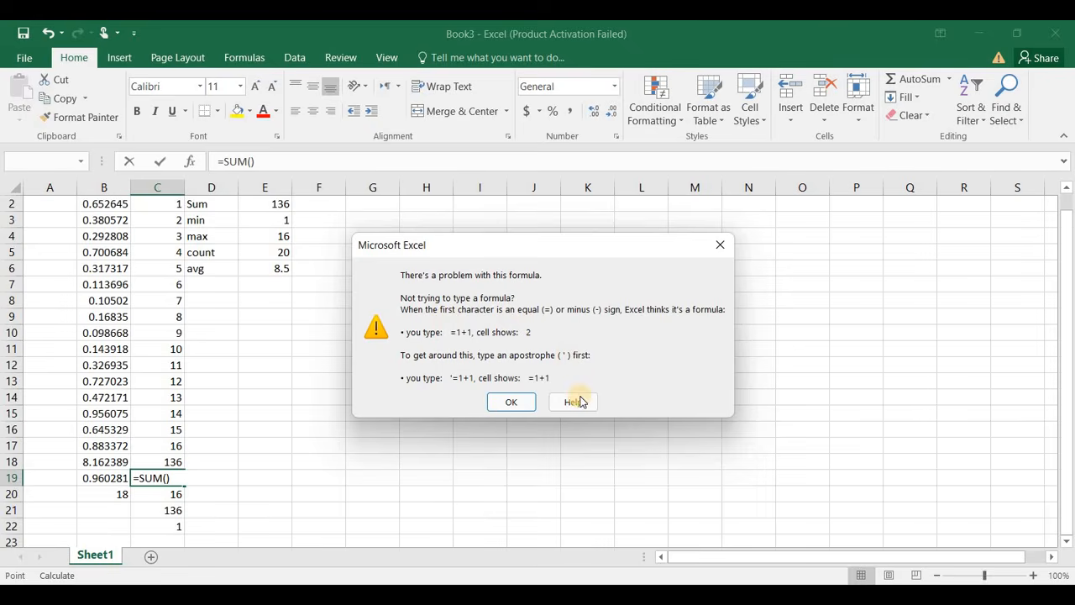
{"action": "left_click", "coordinate": [714, 246]}
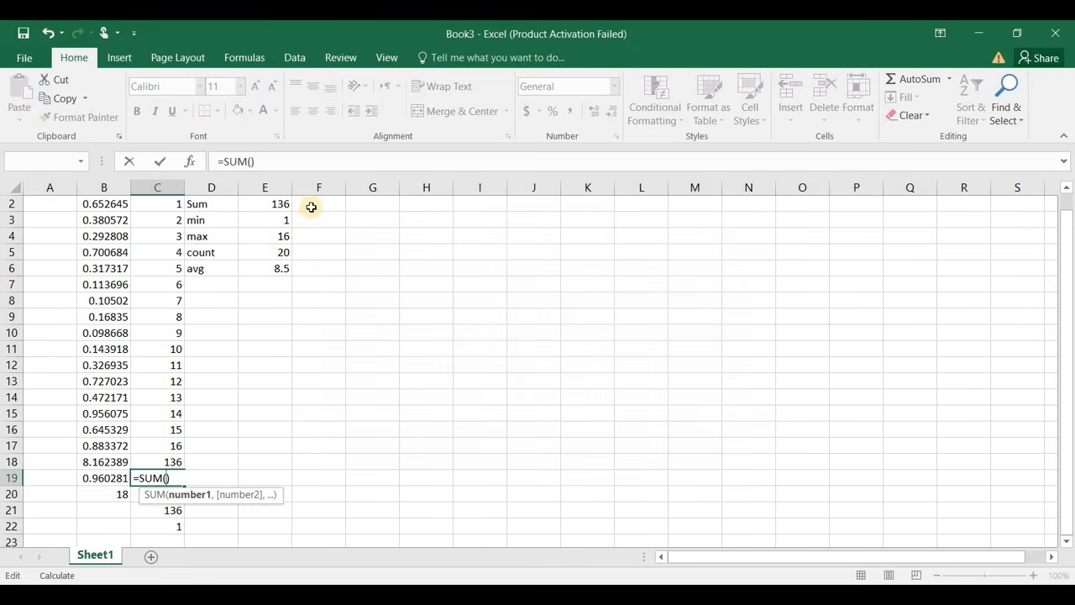
{"action": "left_click", "coordinate": [252, 206]}
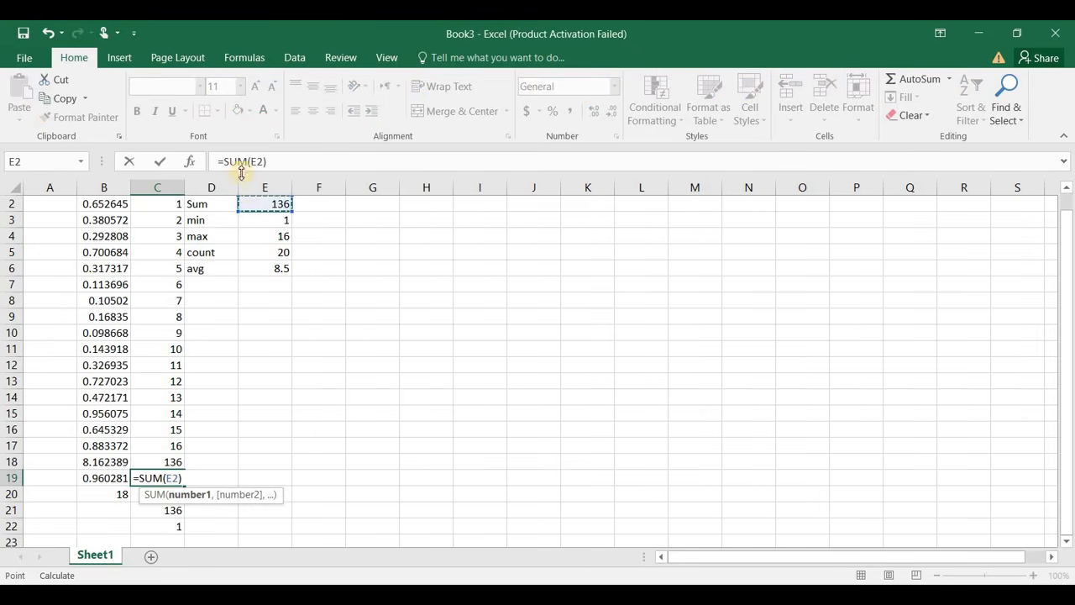
{"action": "left_click", "coordinate": [257, 223]}
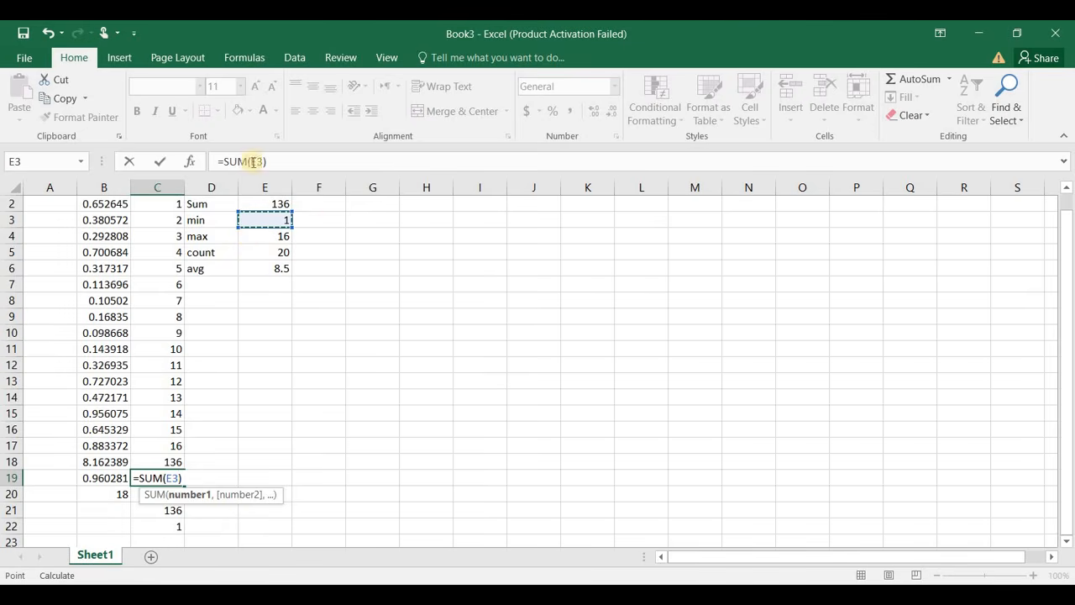
{"action": "left_click", "coordinate": [317, 221]}
{"action": "left_click", "coordinate": [275, 203]}
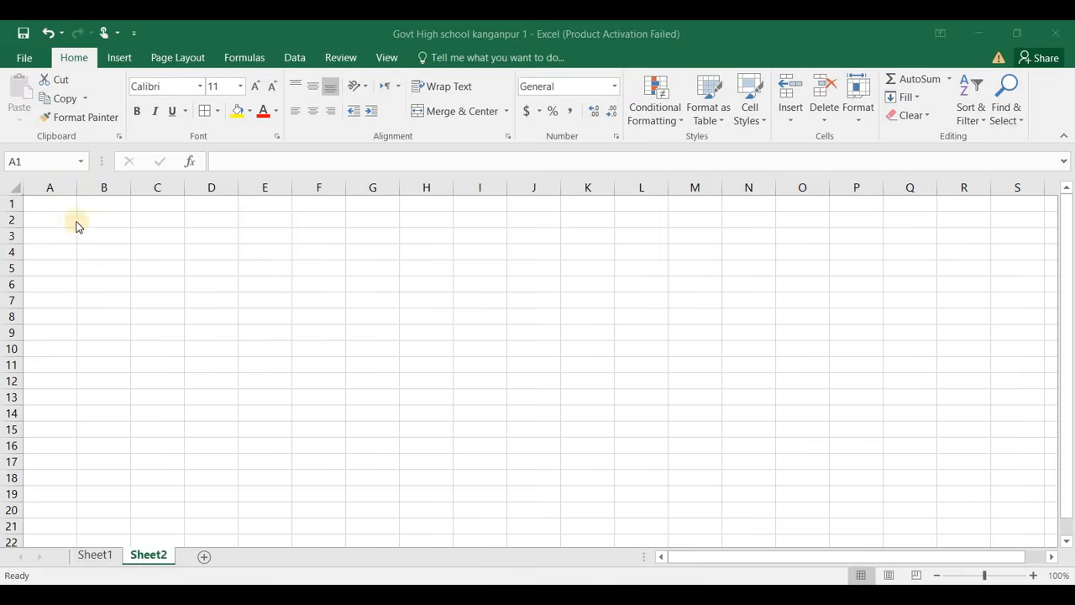
Go to Sheet1 of the school workbook and select the whole marks table, A1:I7.
{"action": "left_click", "coordinate": [91, 558]}
{"action": "left_click", "coordinate": [154, 290]}
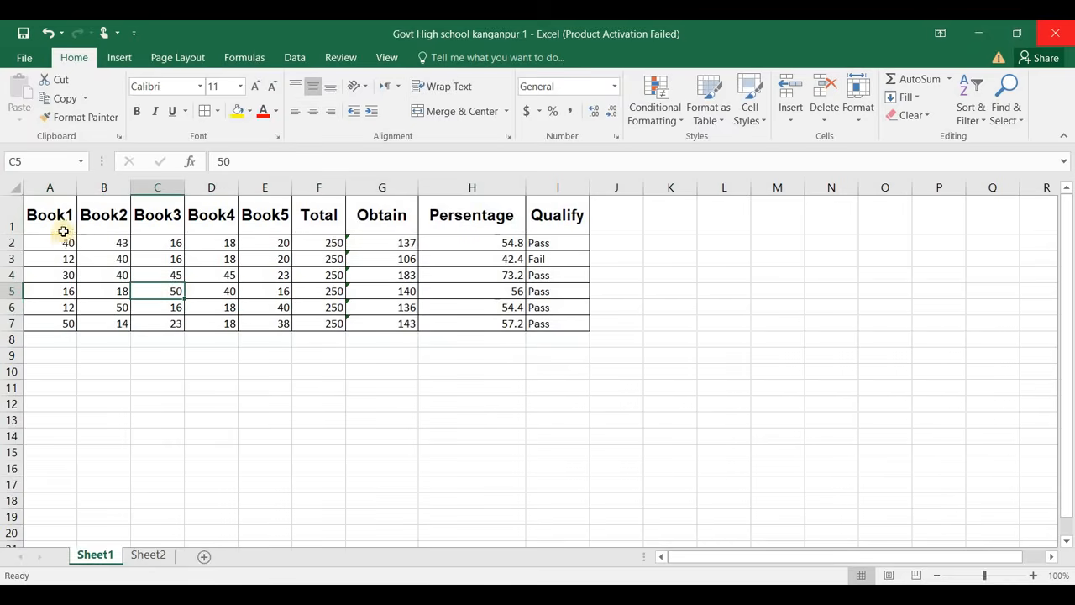
{"action": "left_click_drag", "start_coordinate": [59, 220], "coordinate": [557, 323]}
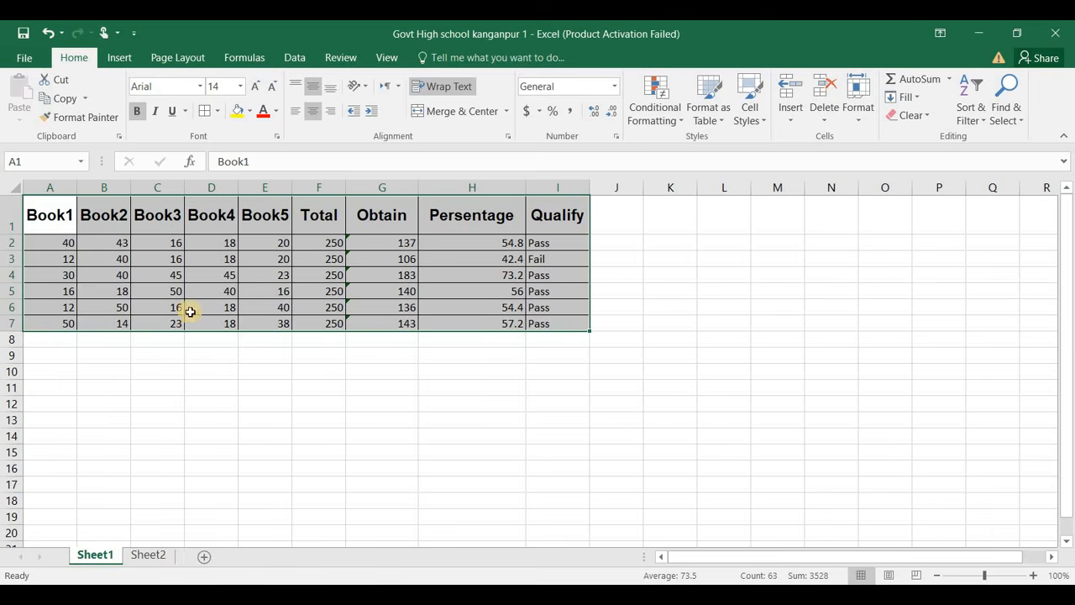
Apply Clear All to the selected marks table A1:I7 and undo the clearing.
{"action": "left_click", "coordinate": [911, 115]}
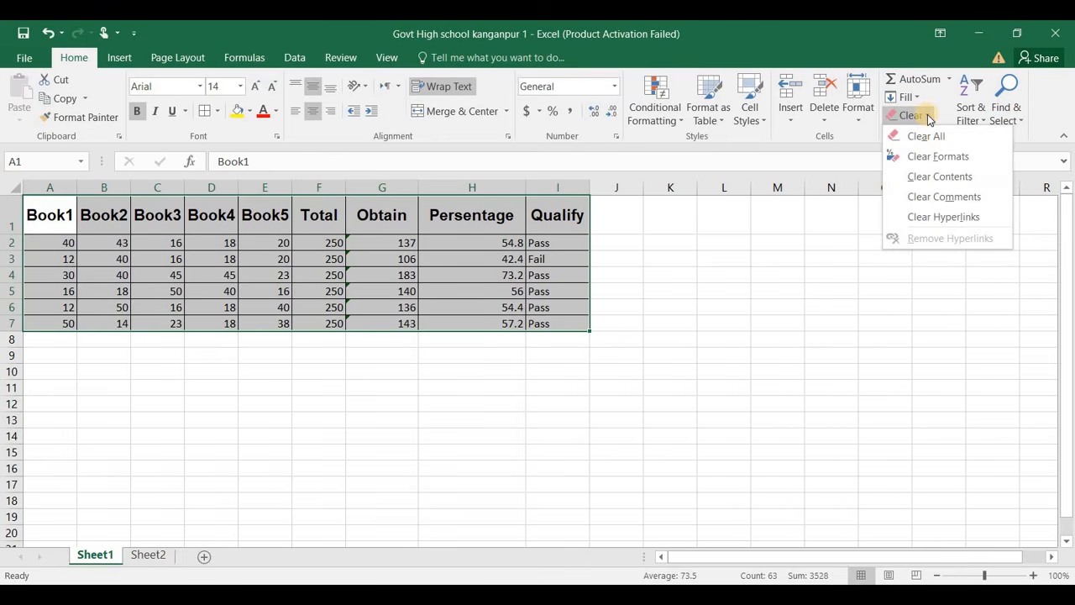
{"action": "left_click", "coordinate": [929, 118]}
{"action": "left_click", "coordinate": [928, 118]}
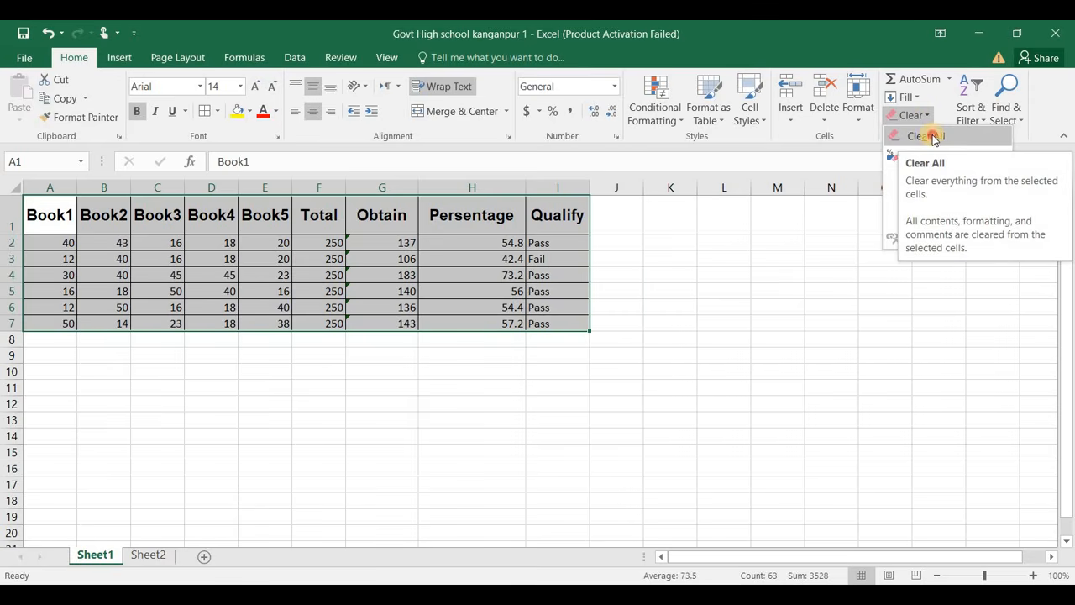
{"action": "left_click", "coordinate": [926, 137]}
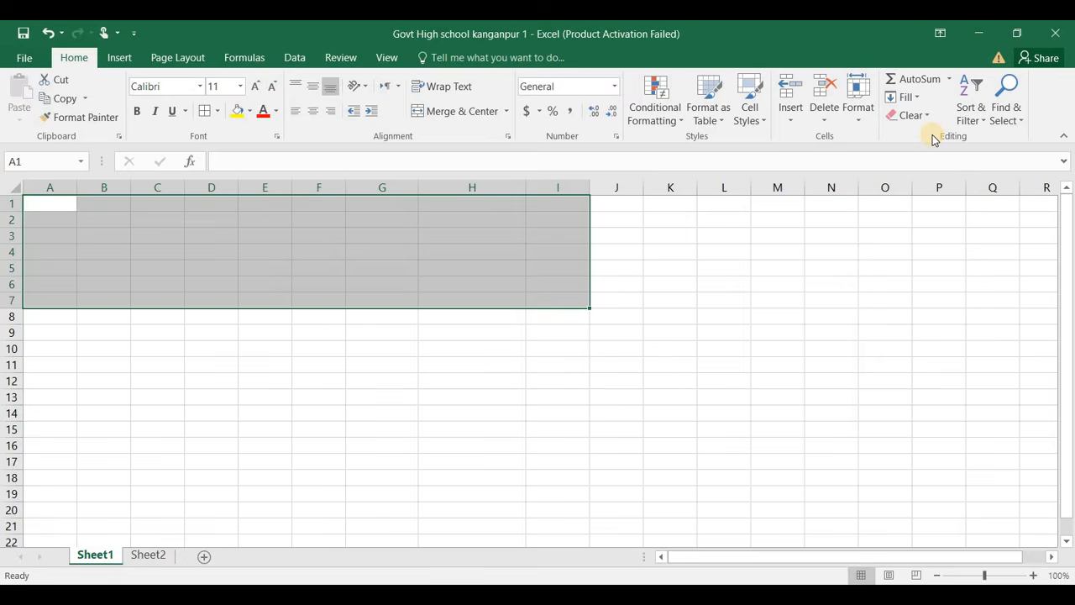
{"action": "key", "text": "ctrl+z"}
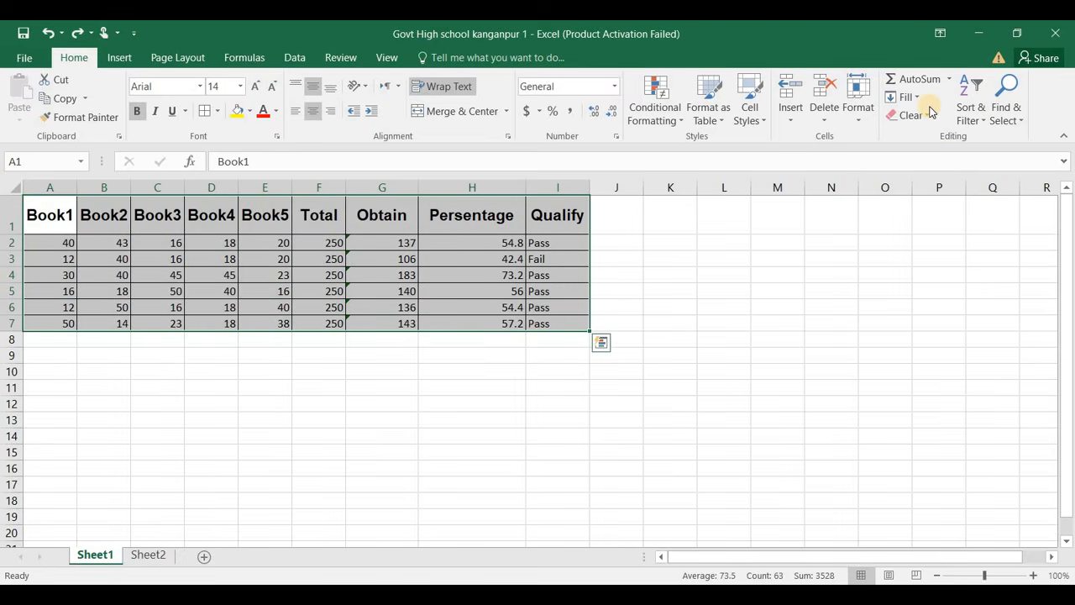
Clear only the formats of the selected marks table A1:I7 and undo the change.
{"action": "left_click", "coordinate": [928, 118]}
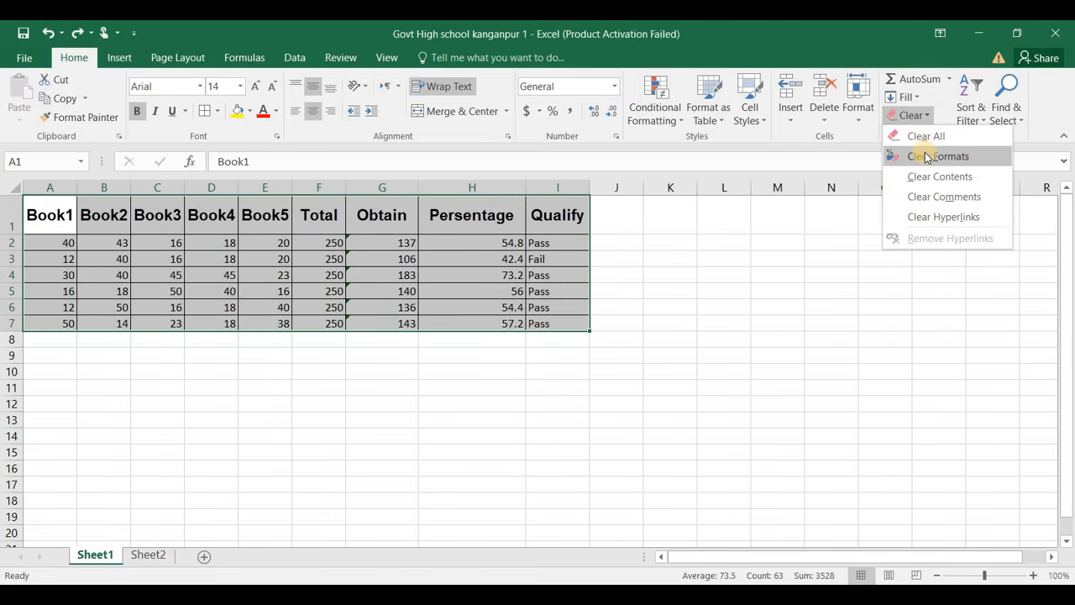
{"action": "left_click", "coordinate": [928, 157]}
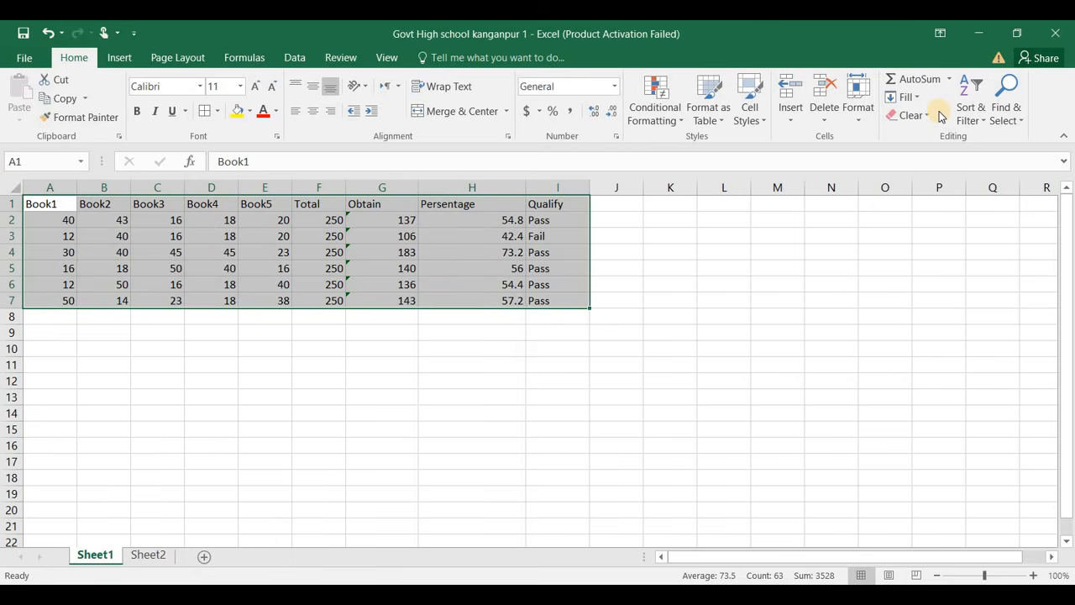
{"action": "key", "text": "ctrl+z"}
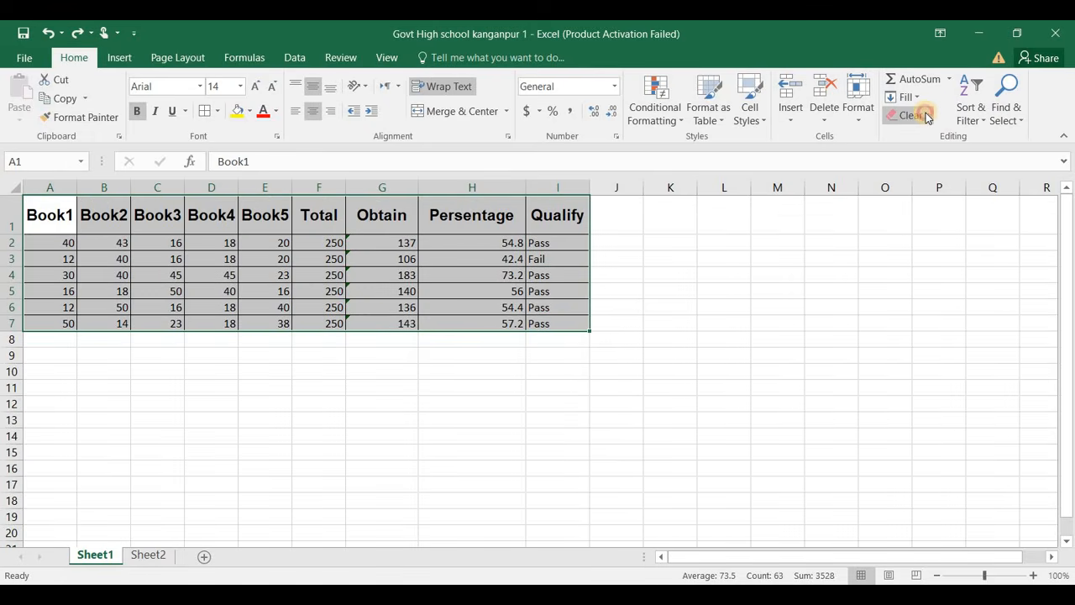
Clear only the contents of the marks table A1:I7, keeping its borders and formatting.
{"action": "left_click", "coordinate": [926, 115]}
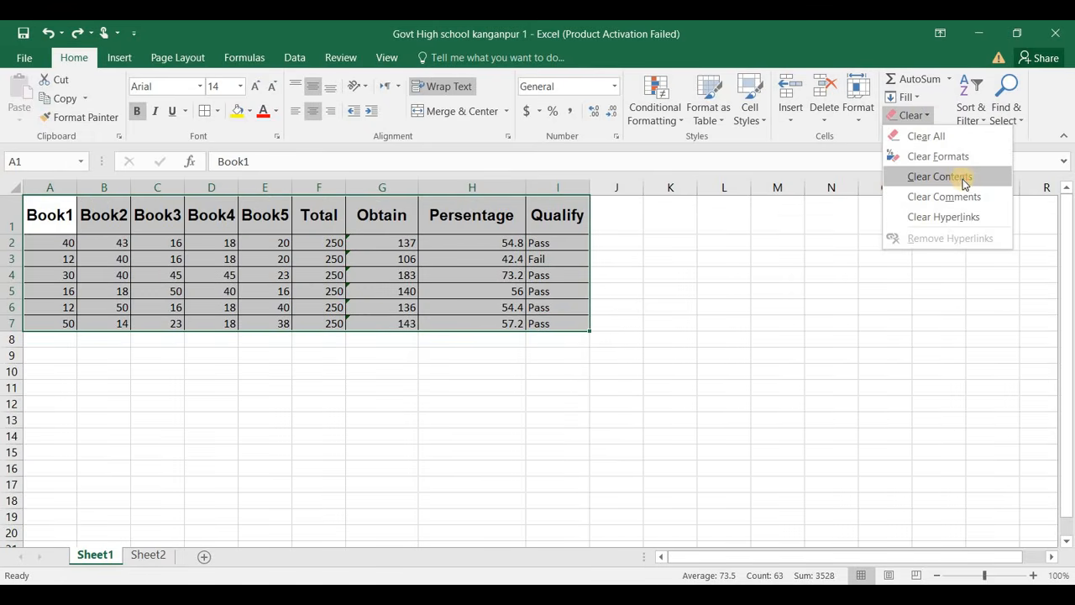
{"action": "left_click", "coordinate": [966, 178]}
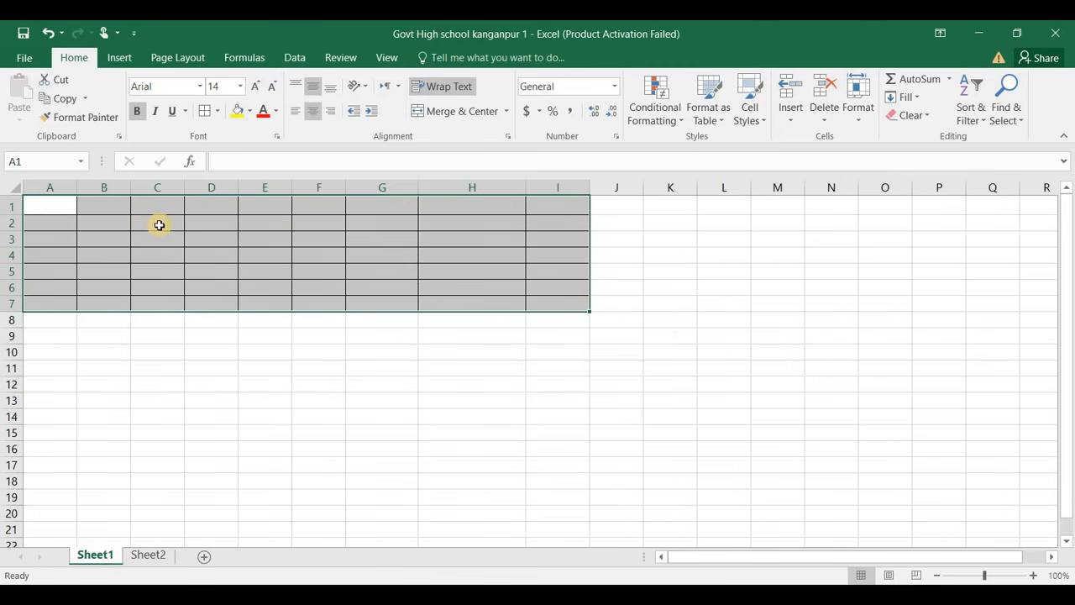
Enter the letter c in the emptied cell A1 and undo the entry.
{"action": "left_click", "coordinate": [57, 208]}
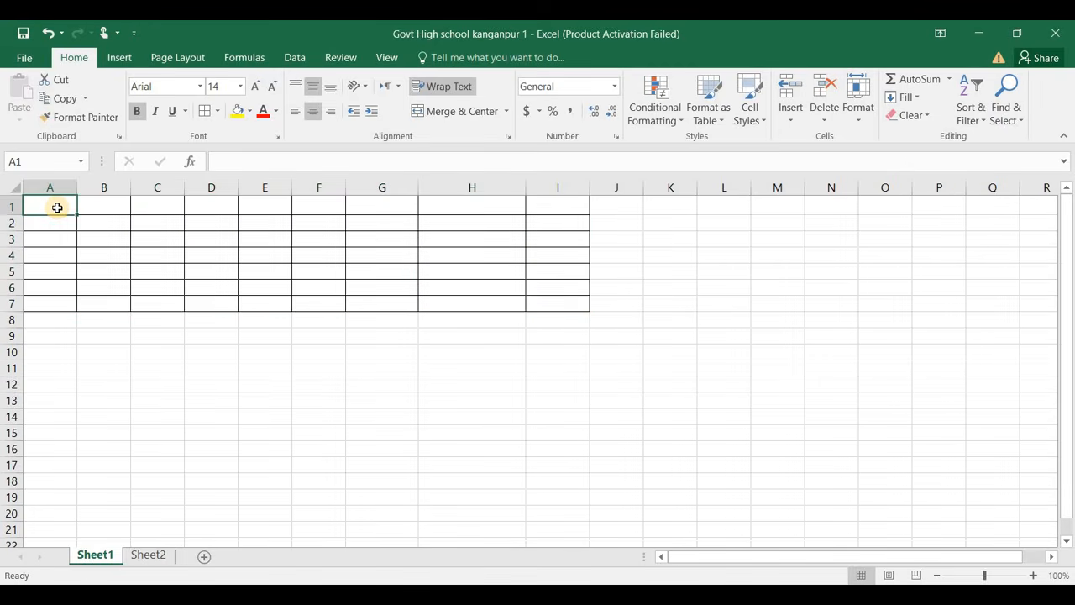
{"action": "type", "text": "c"}
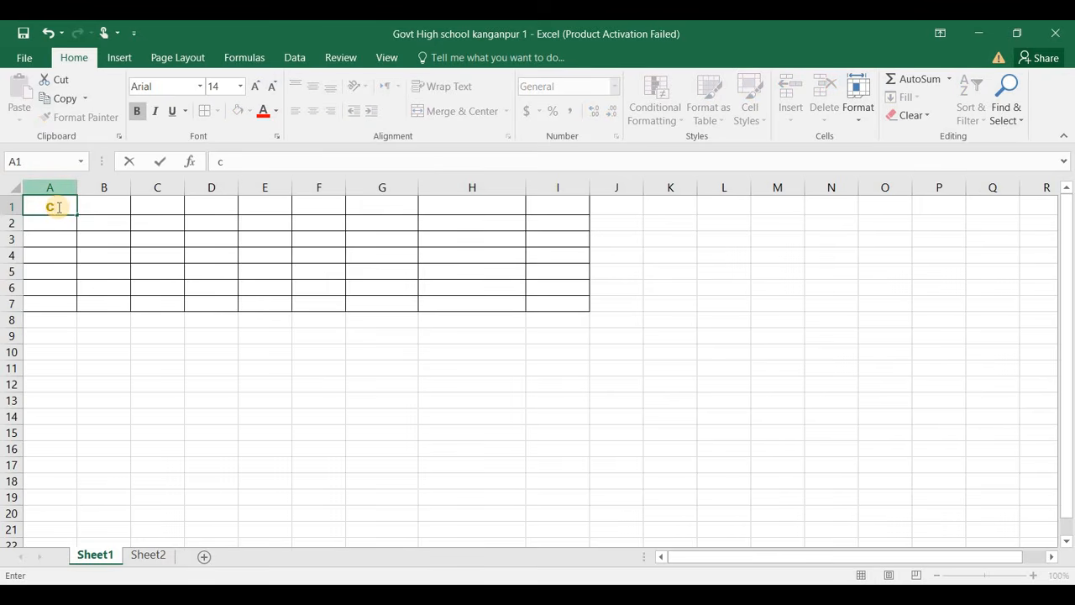
{"action": "key", "text": "ctrl+z"}
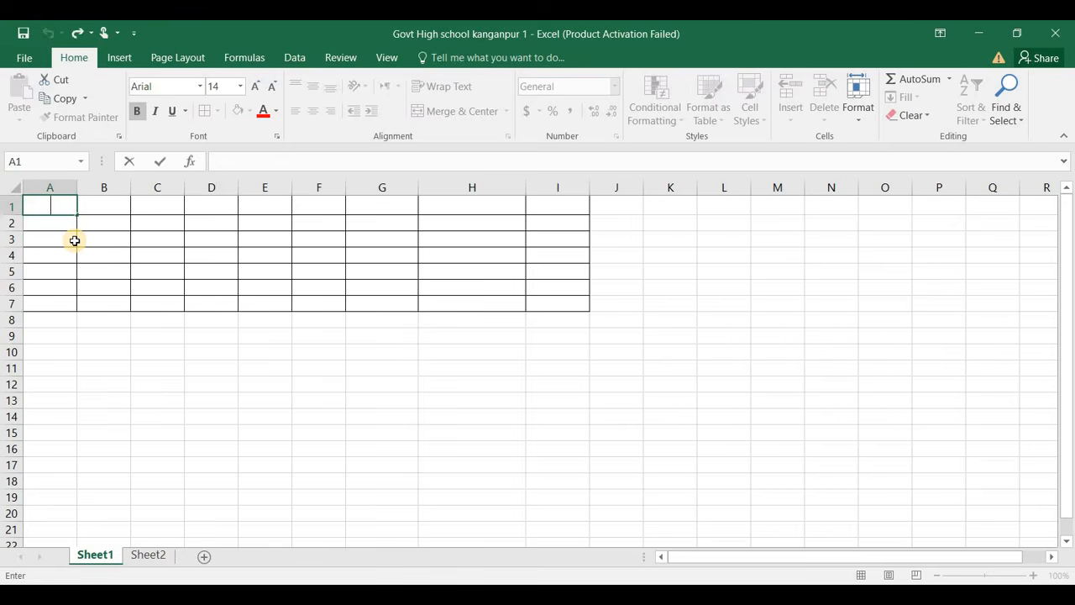
Undo the earlier edits until the Book1 to Obtain marks table is back on Sheet1.
{"action": "key", "text": "ctrl+y"}
{"action": "key", "text": "ctrl+z"}
{"action": "key", "text": "ctrl+z"}
{"action": "key", "text": "ctrl+y"}
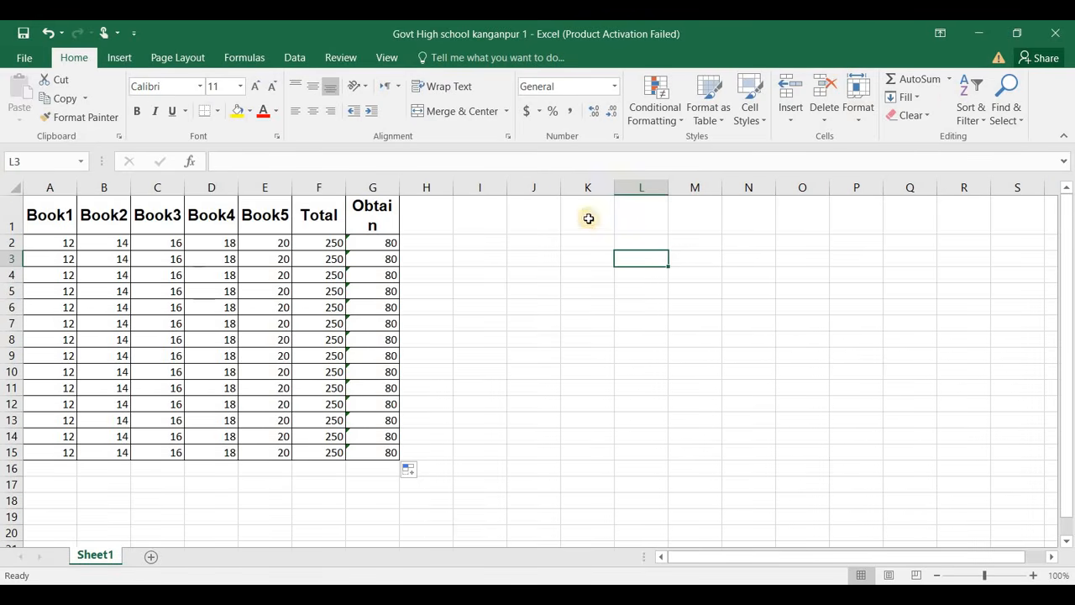
Select the marks table A1:G15 and apply Clear Hyperlinks to it.
{"action": "left_click", "coordinate": [921, 117]}
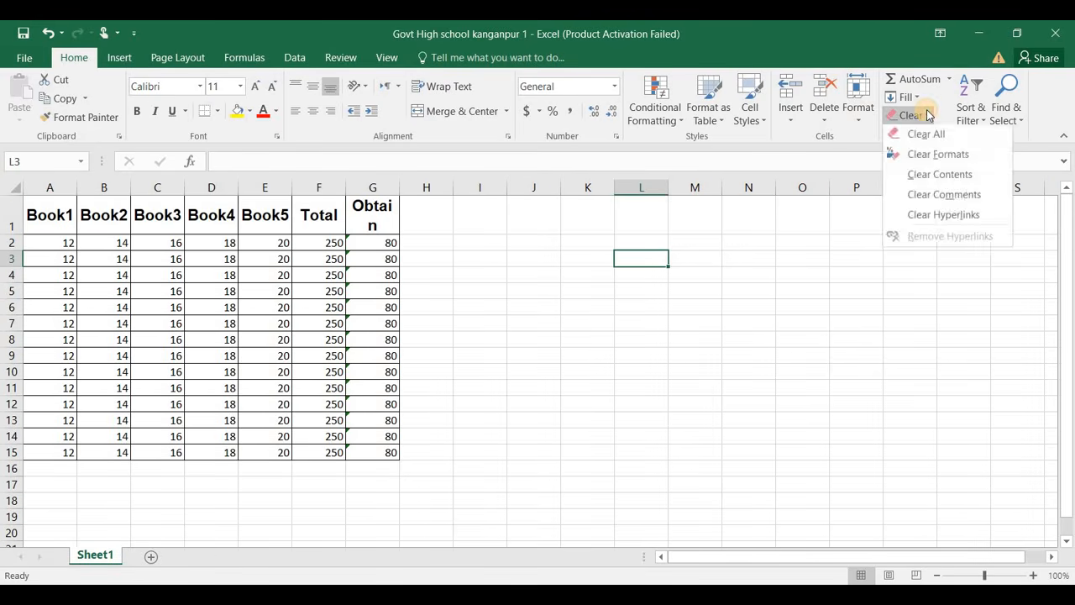
{"action": "key", "text": "Escape"}
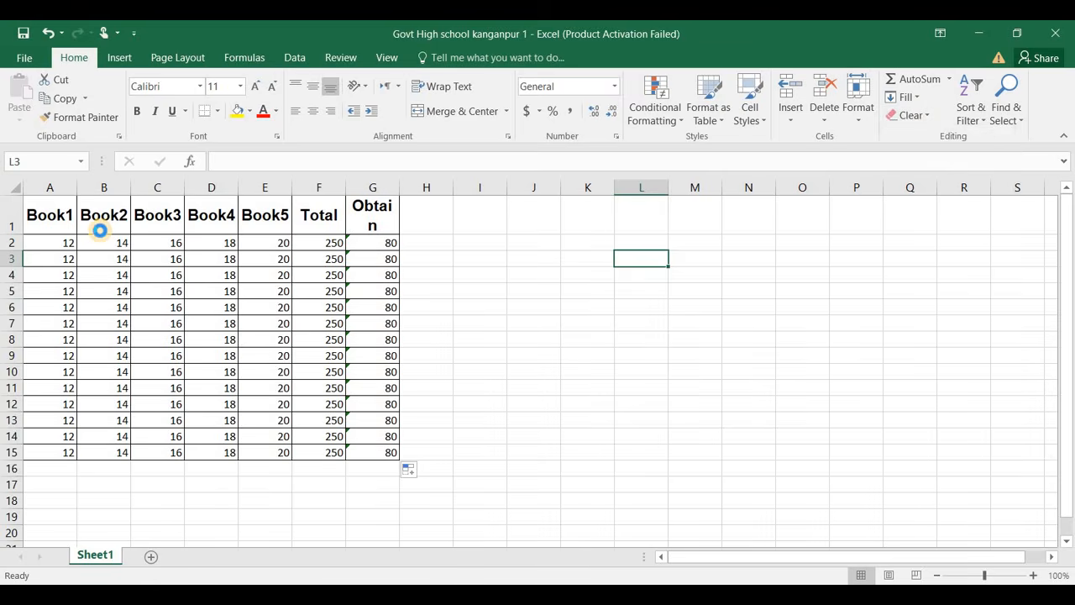
{"action": "key", "text": "ctrl+a"}
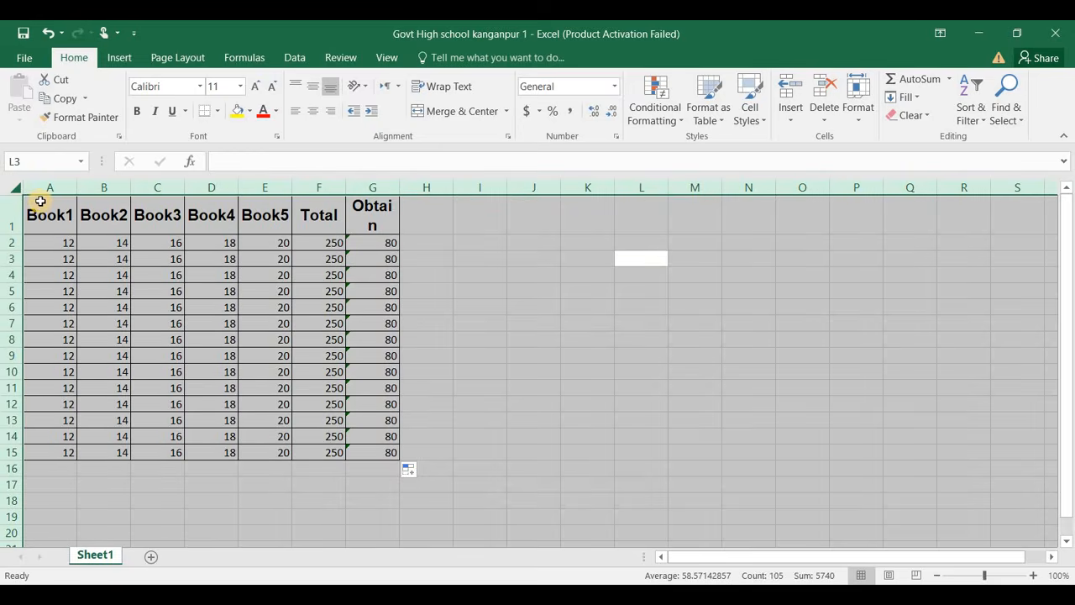
{"action": "left_click_drag", "start_coordinate": [39, 206], "coordinate": [365, 451]}
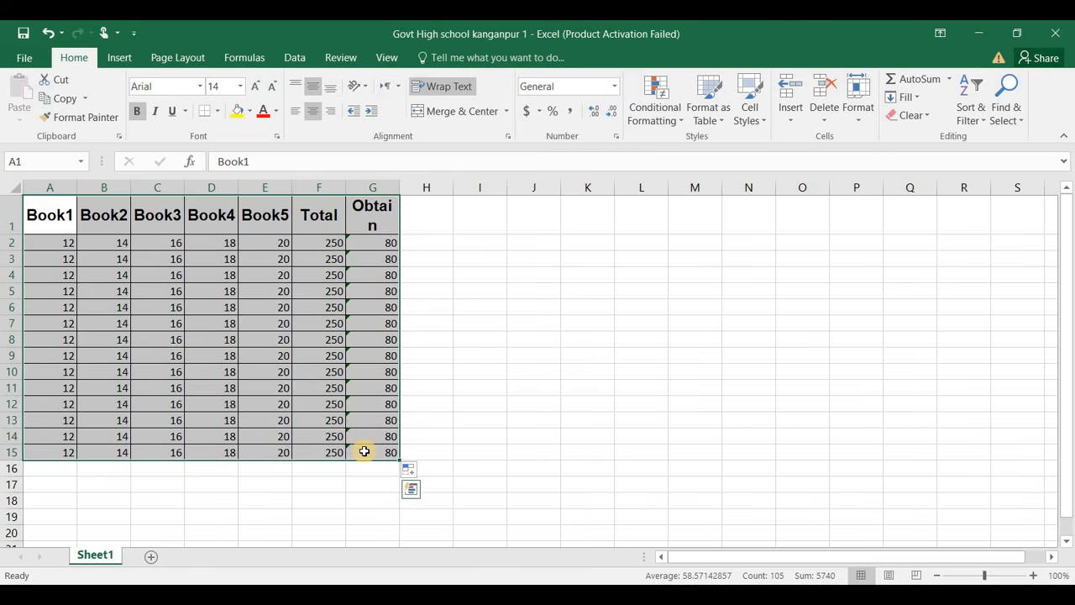
{"action": "left_click", "coordinate": [925, 121]}
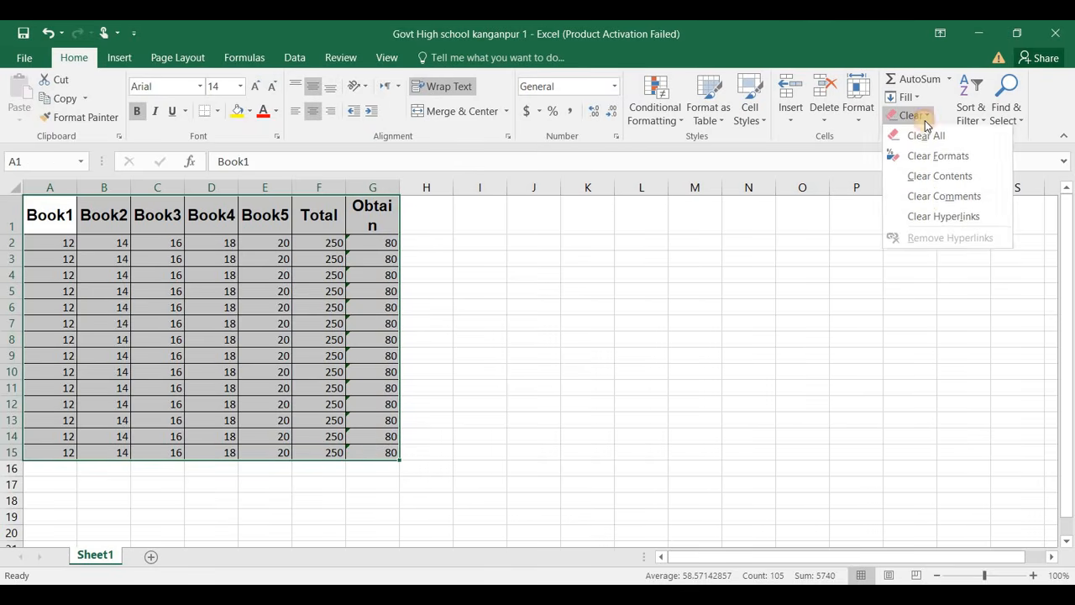
{"action": "left_click", "coordinate": [947, 219]}
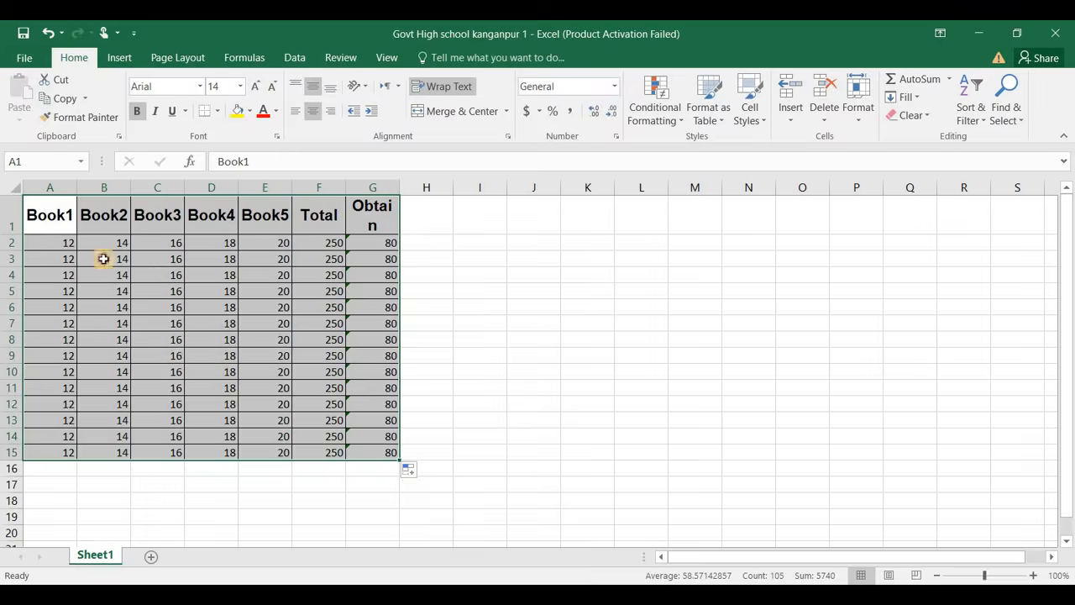
Copy the marks in A4:C10 and paste them over the block starting at C5.
{"action": "left_click", "coordinate": [215, 355]}
{"action": "left_click", "coordinate": [225, 371]}
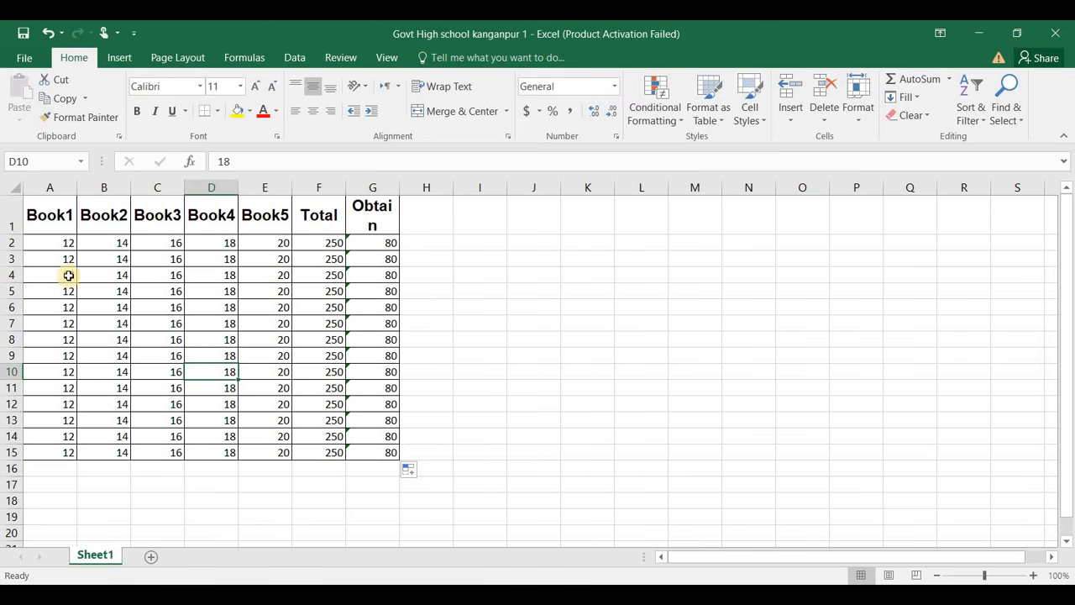
{"action": "left_click_drag", "start_coordinate": [67, 274], "coordinate": [153, 370]}
{"action": "key", "text": "ctrl+c"}
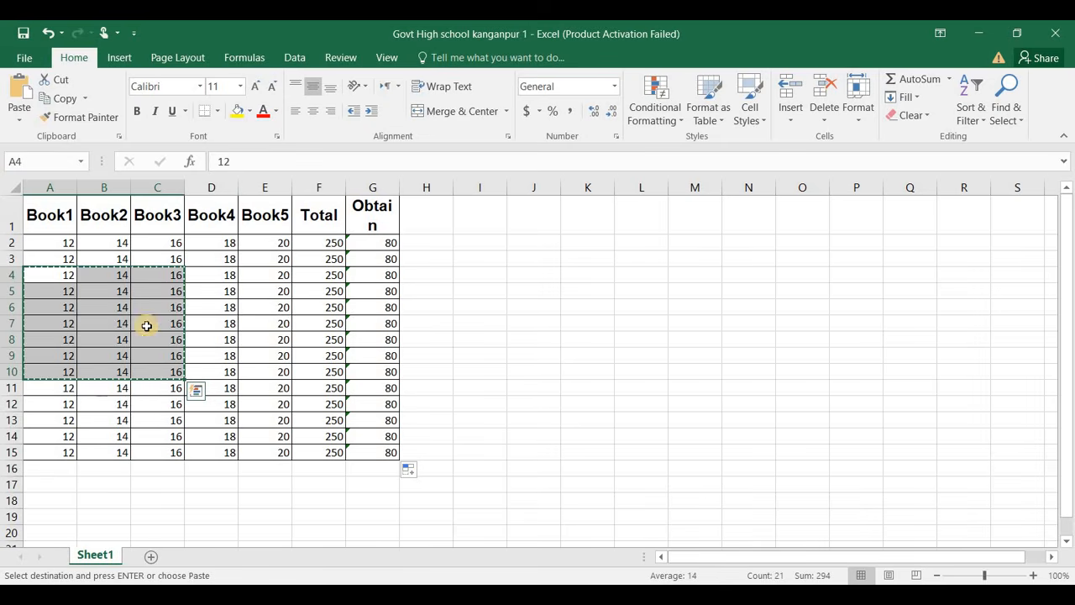
{"action": "left_click_drag", "start_coordinate": [168, 290], "coordinate": [274, 404]}
{"action": "key", "text": "ctrl+v"}
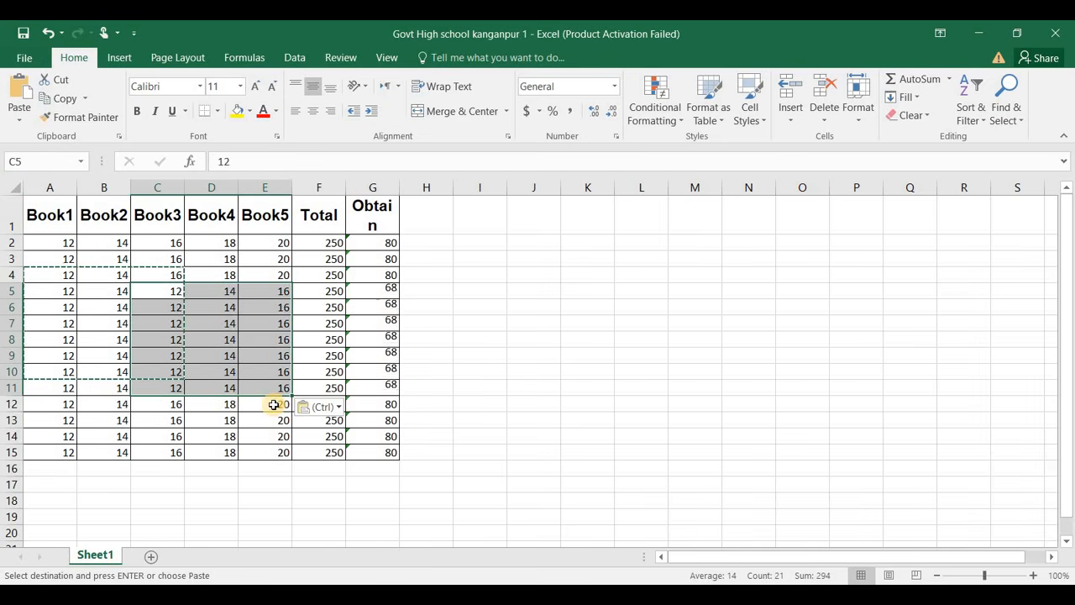
Copy the marks in A10:D13 and paste them over the block starting at A3.
{"action": "left_click", "coordinate": [122, 243]}
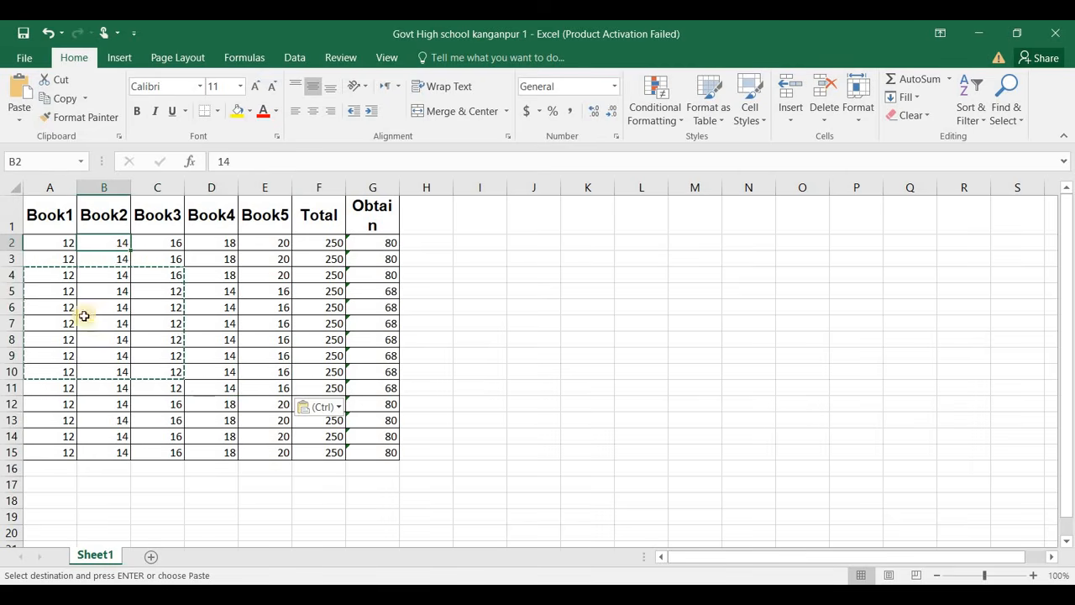
{"action": "left_click_drag", "start_coordinate": [74, 353], "coordinate": [265, 431]}
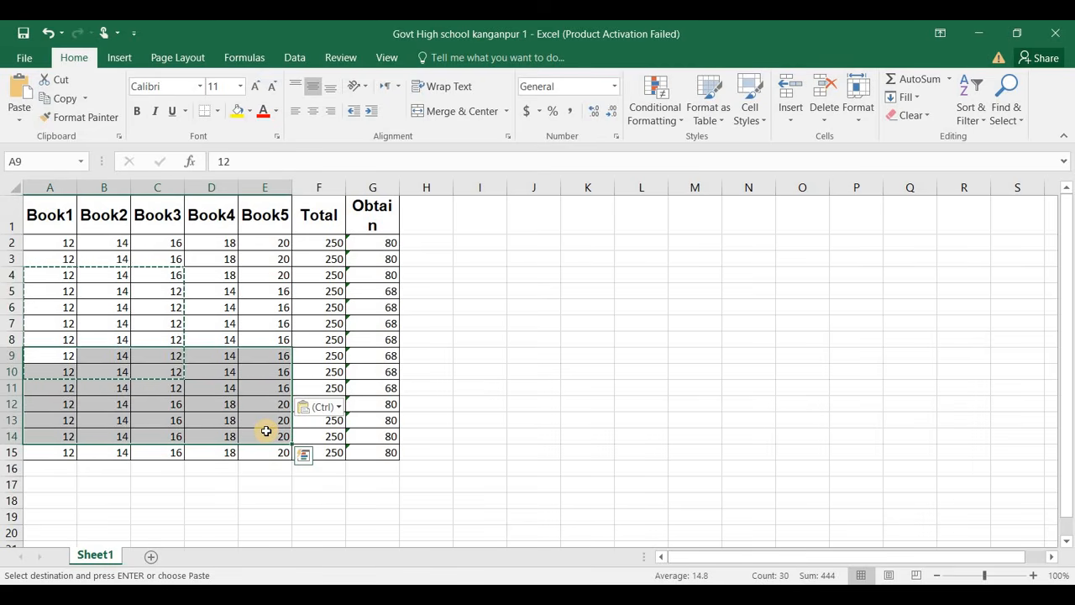
{"action": "key", "text": "ctrl"}
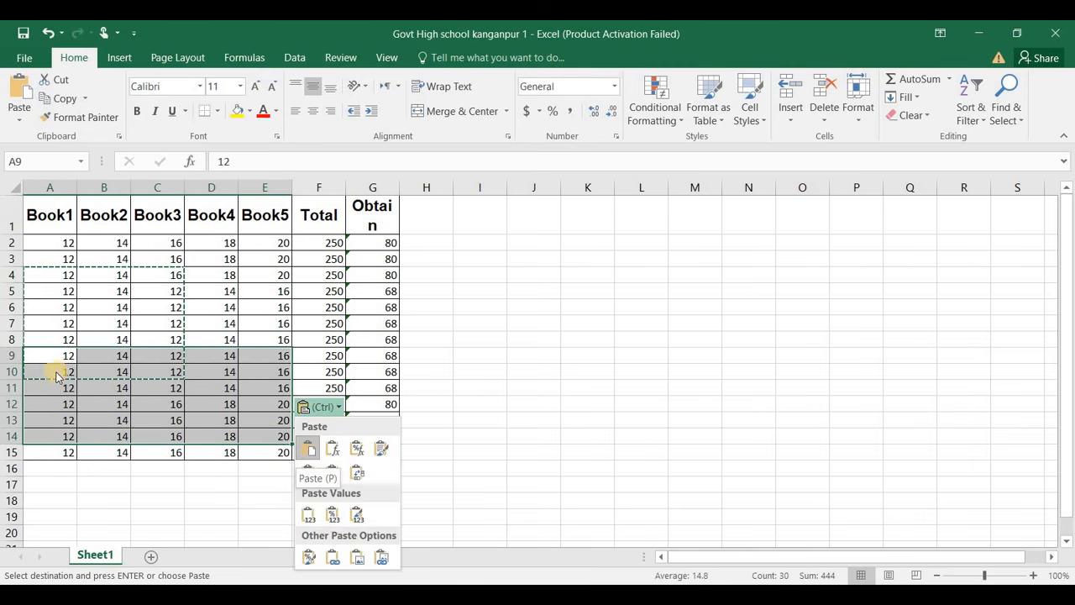
{"action": "key", "text": "Escape"}
{"action": "left_click_drag", "start_coordinate": [54, 369], "coordinate": [214, 421]}
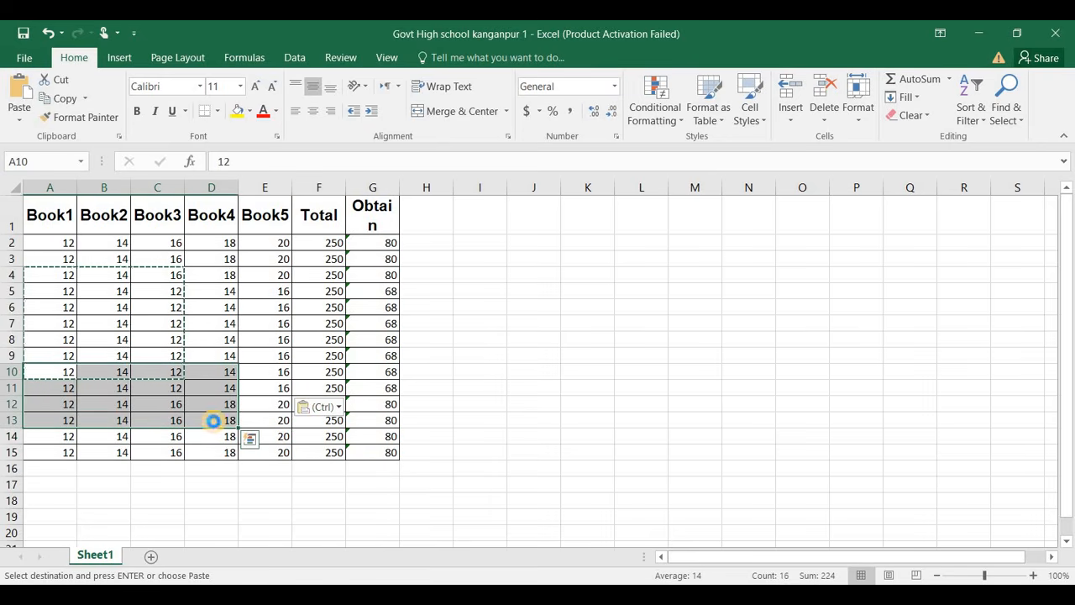
{"action": "key", "text": "ctrl+c"}
{"action": "left_click_drag", "start_coordinate": [64, 252], "coordinate": [273, 299]}
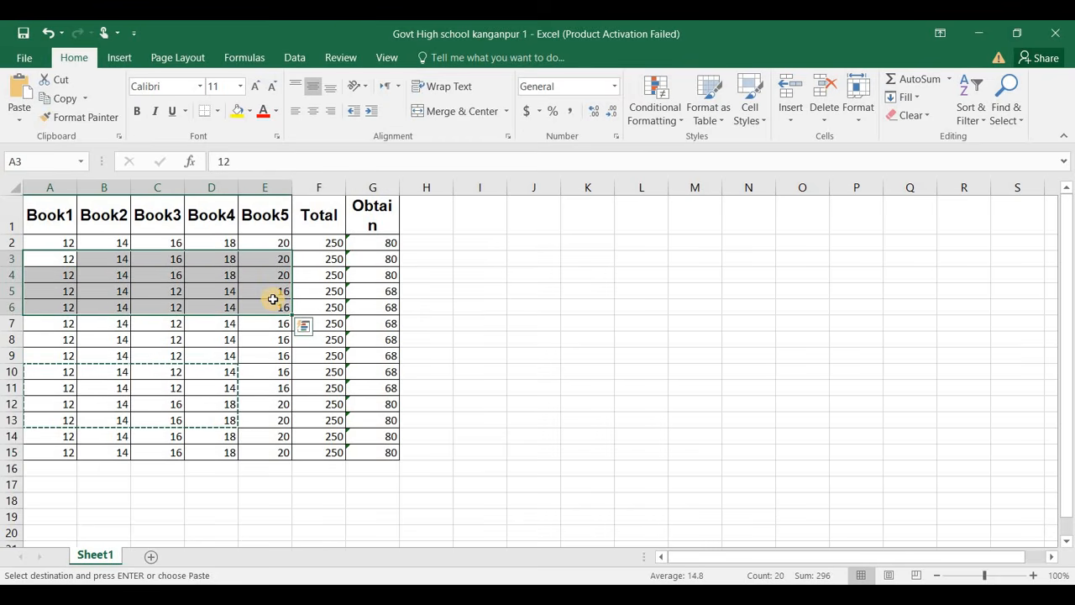
{"action": "key", "text": "ctrl+v"}
{"action": "left_click", "coordinate": [458, 306]}
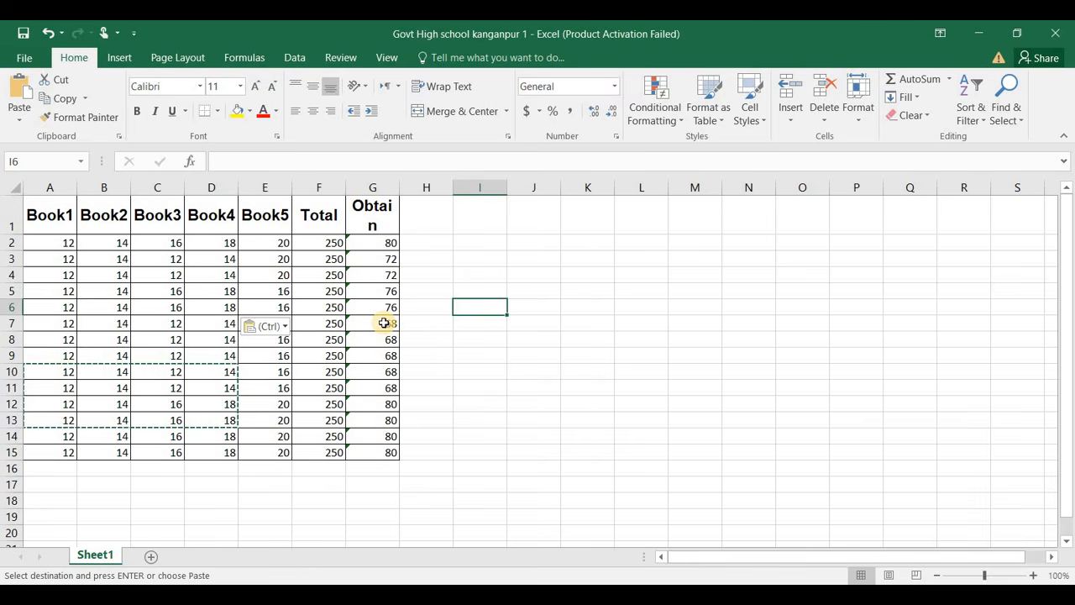
Sort the table by the Obtain column G1:G15 from smallest to largest, expanding the selection to the neighbouring data.
{"action": "left_click", "coordinate": [979, 123]}
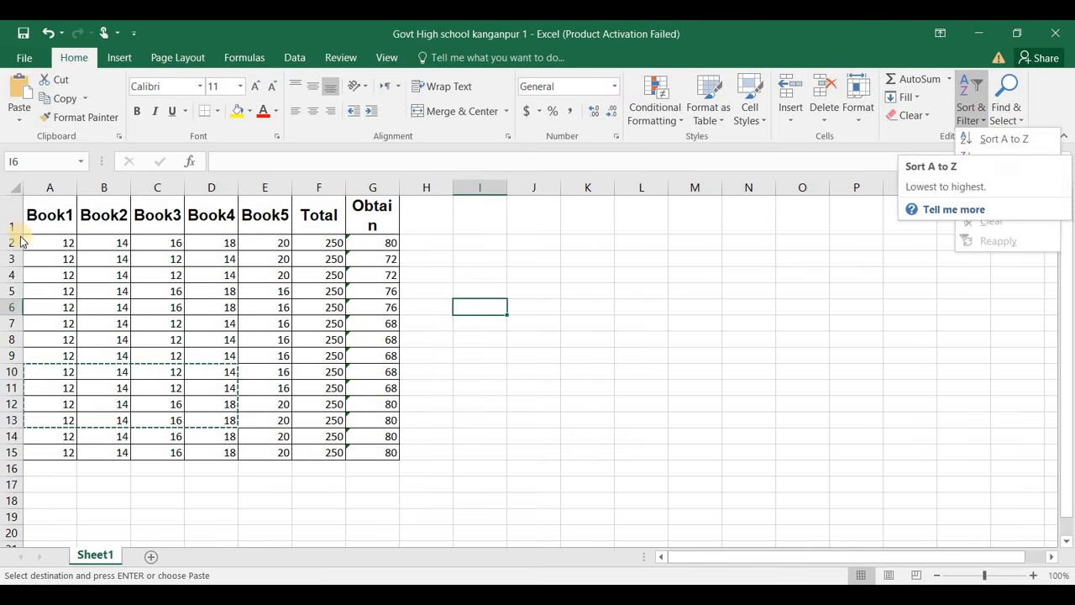
{"action": "left_click", "coordinate": [54, 220]}
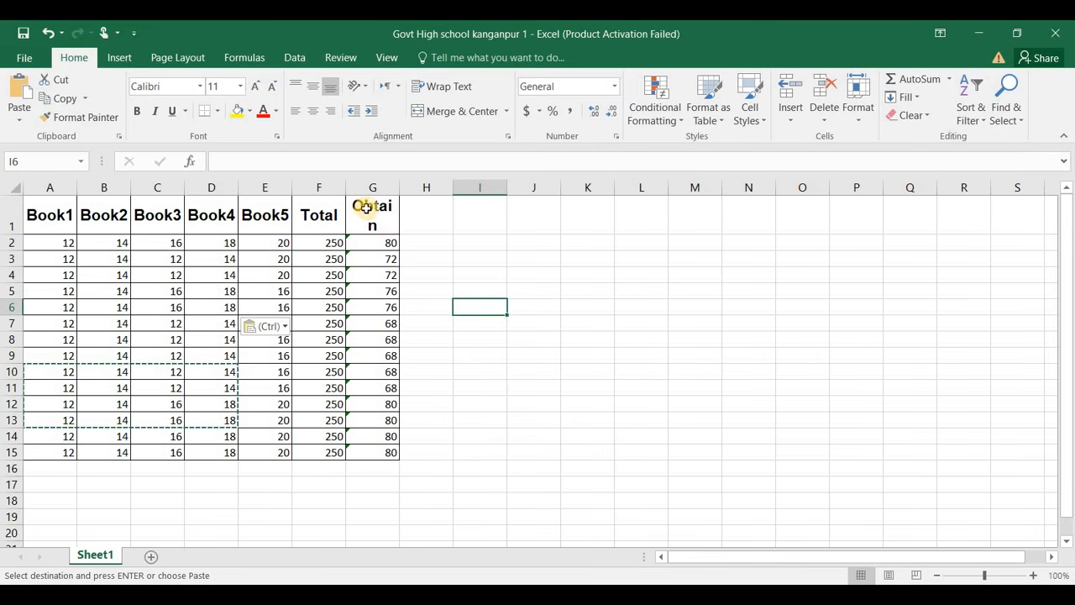
{"action": "left_click_drag", "start_coordinate": [367, 209], "coordinate": [375, 447]}
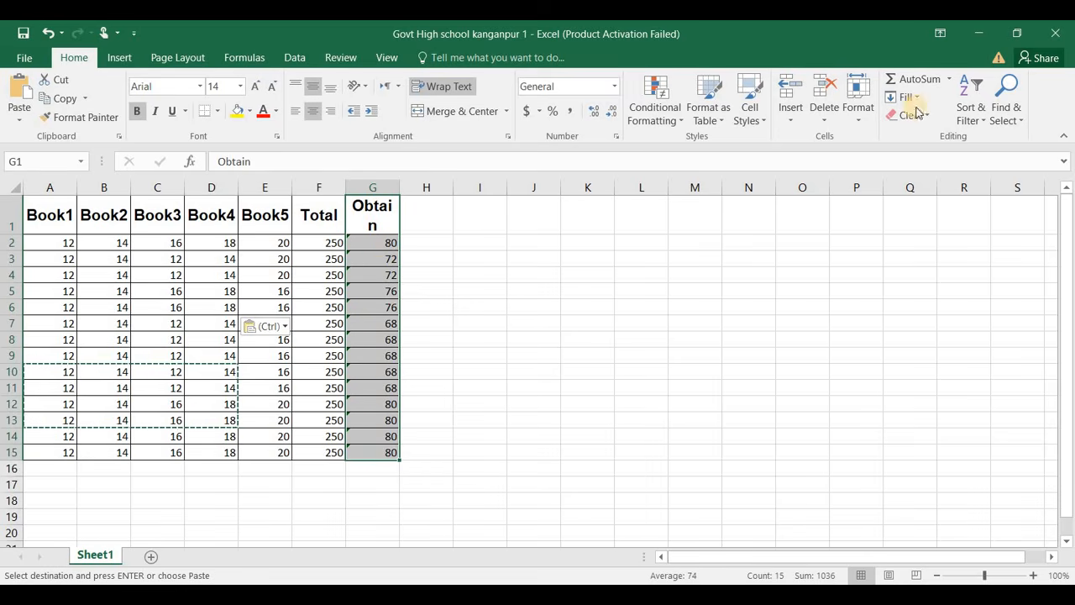
{"action": "left_click", "coordinate": [973, 114]}
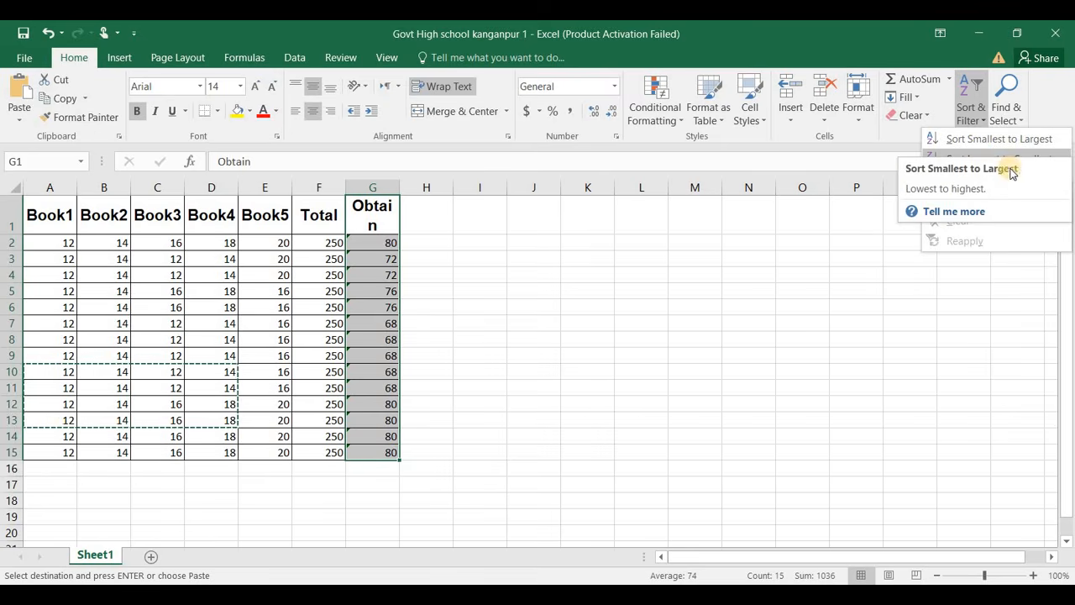
{"action": "left_click", "coordinate": [970, 140]}
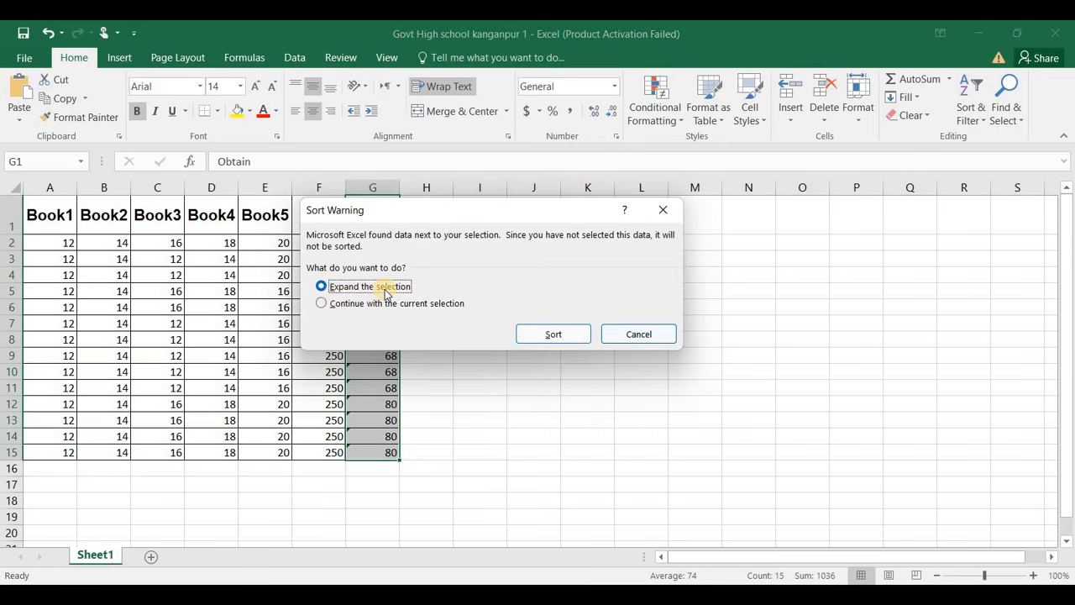
{"action": "left_click", "coordinate": [528, 334]}
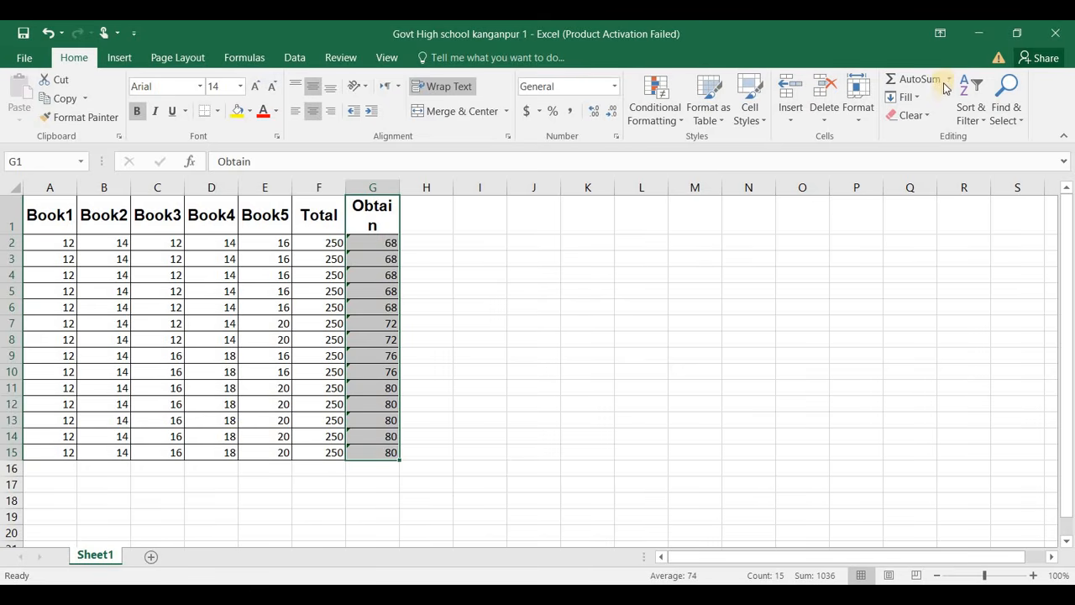
Re-sort the table by the Obtain column from largest to smallest, expanding the selection to all columns.
{"action": "left_click", "coordinate": [987, 122]}
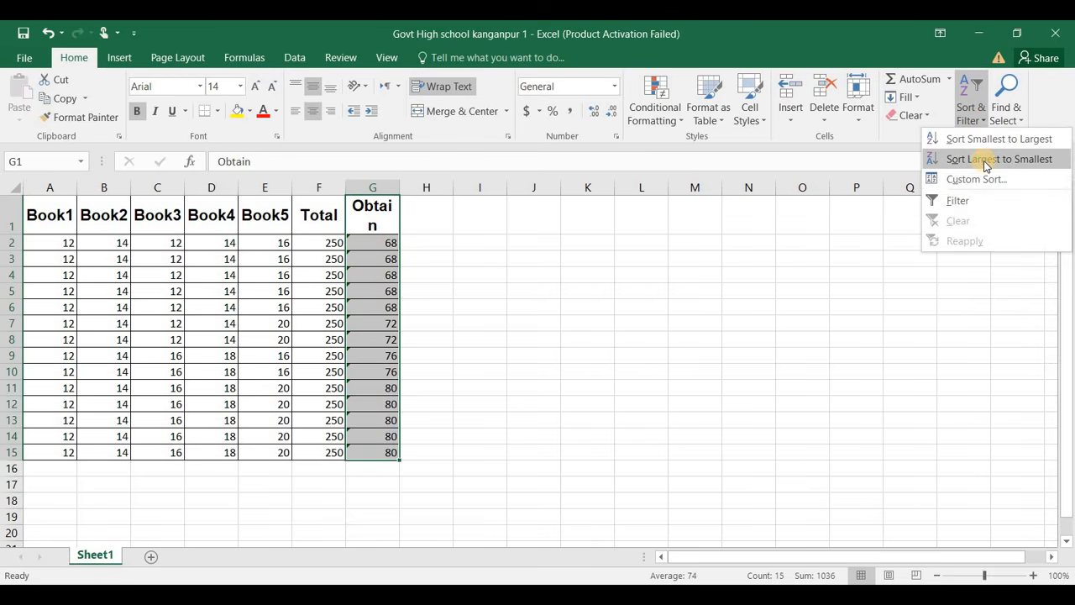
{"action": "left_click", "coordinate": [986, 161]}
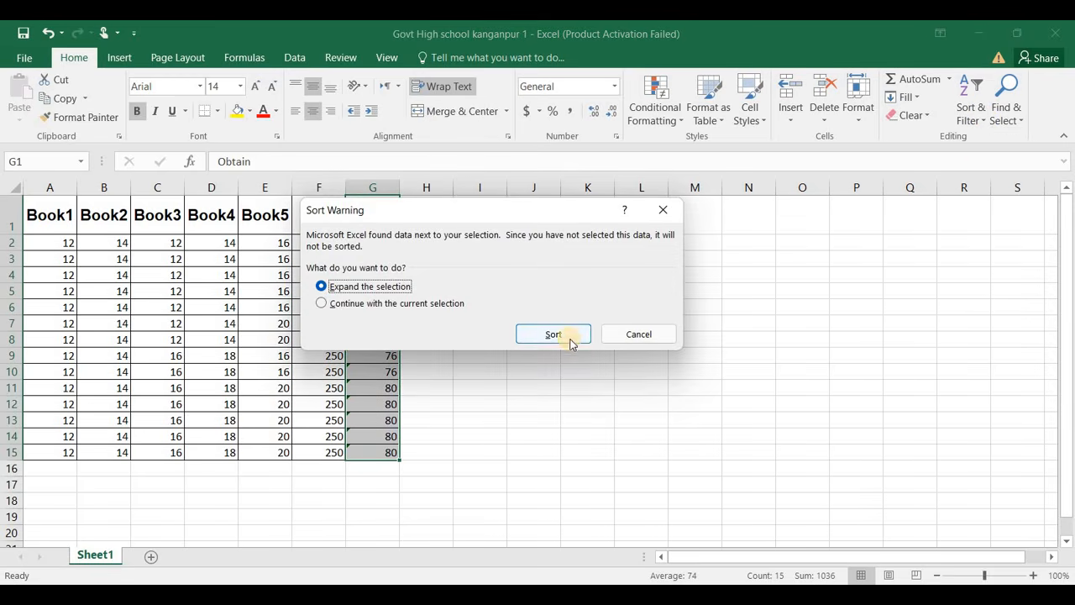
{"action": "left_click", "coordinate": [554, 335]}
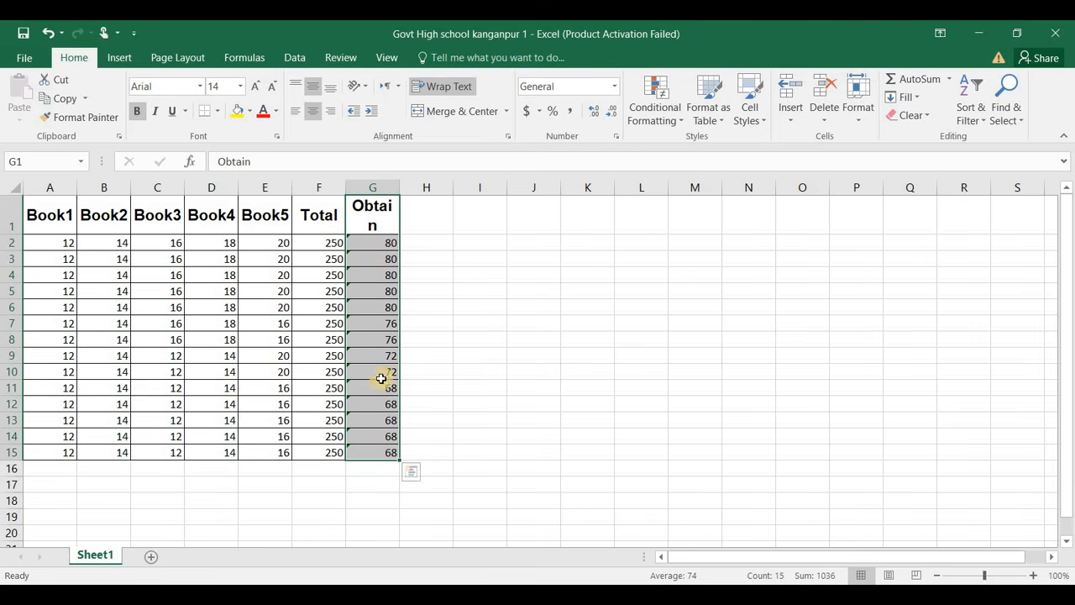
Replace the Book5 marks with 1 in E2 and 2 in E3, and fill the series down to E15.
{"action": "left_click", "coordinate": [375, 243]}
{"action": "left_click", "coordinate": [268, 244]}
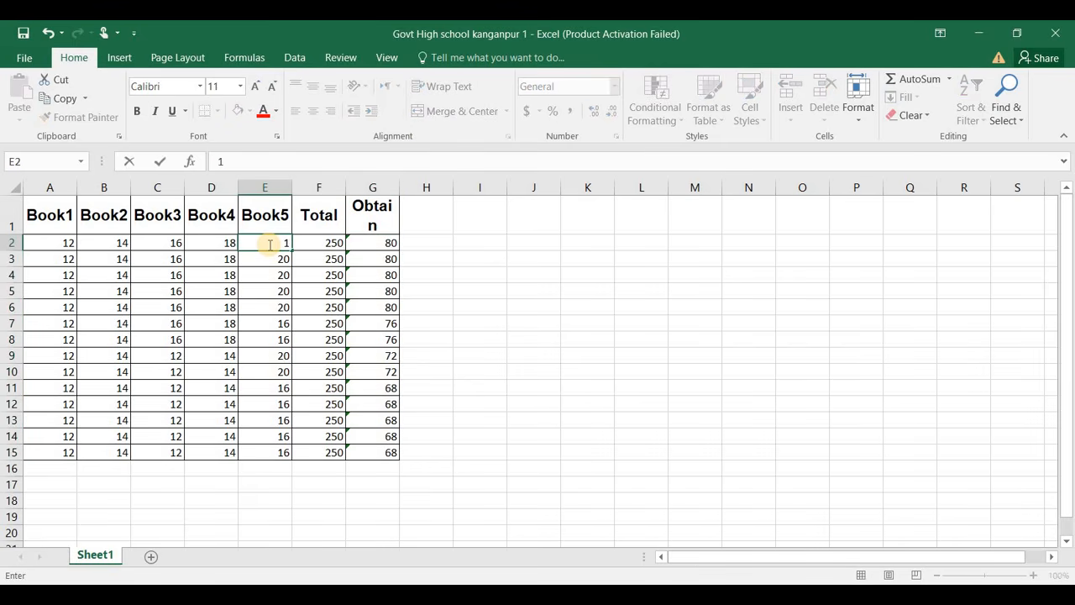
{"action": "key", "text": "Return"}
{"action": "type", "text": "2"}
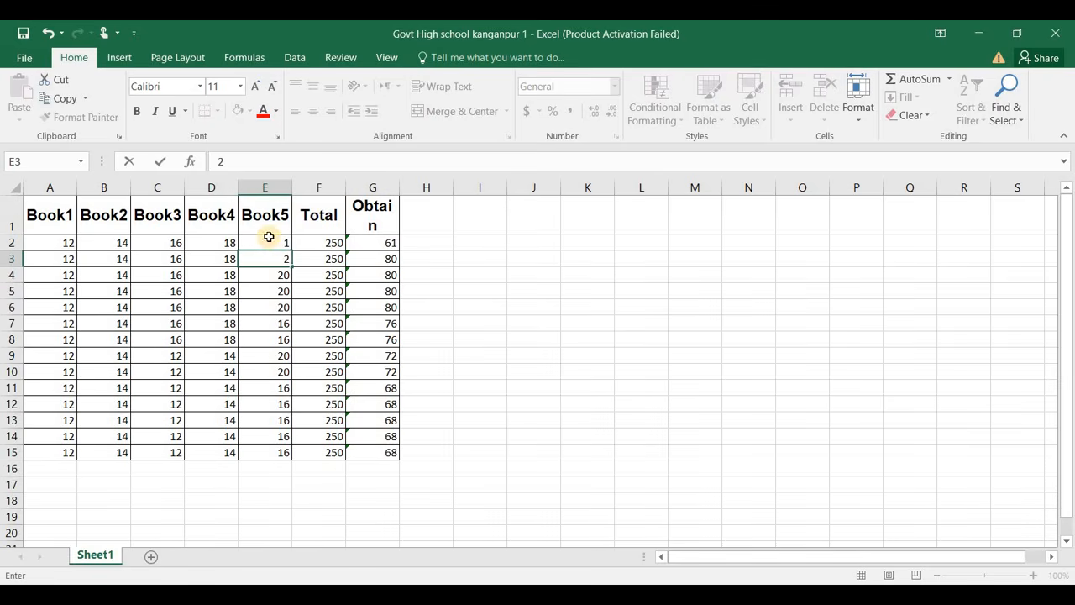
{"action": "left_click_drag", "start_coordinate": [272, 244], "coordinate": [290, 461]}
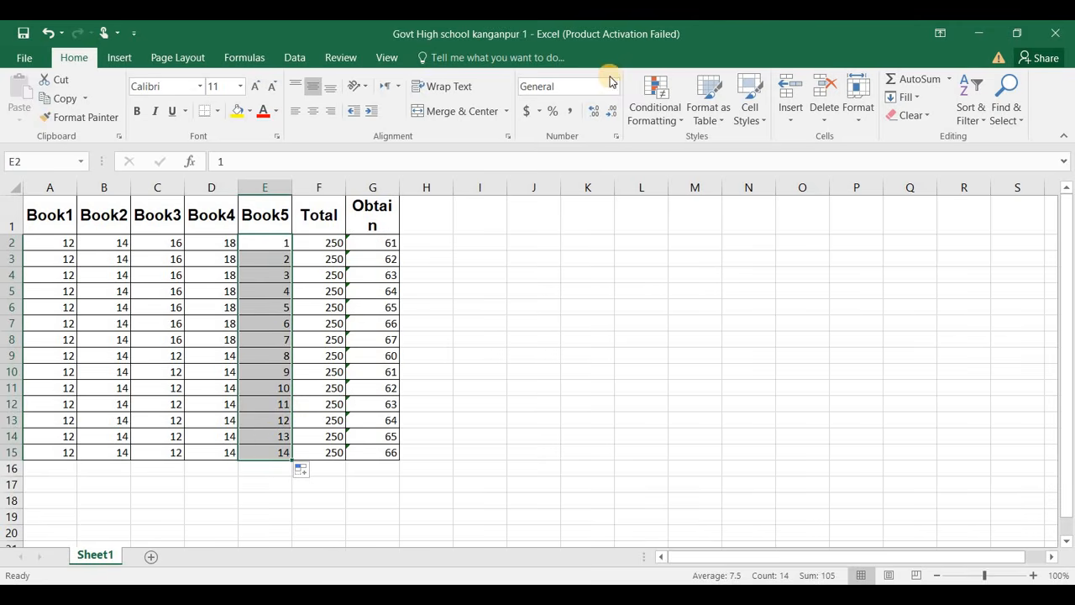
Sort the table by the Book5 marks from smallest to largest, expanding the selection.
{"action": "left_click", "coordinate": [970, 124]}
{"action": "left_click", "coordinate": [974, 139]}
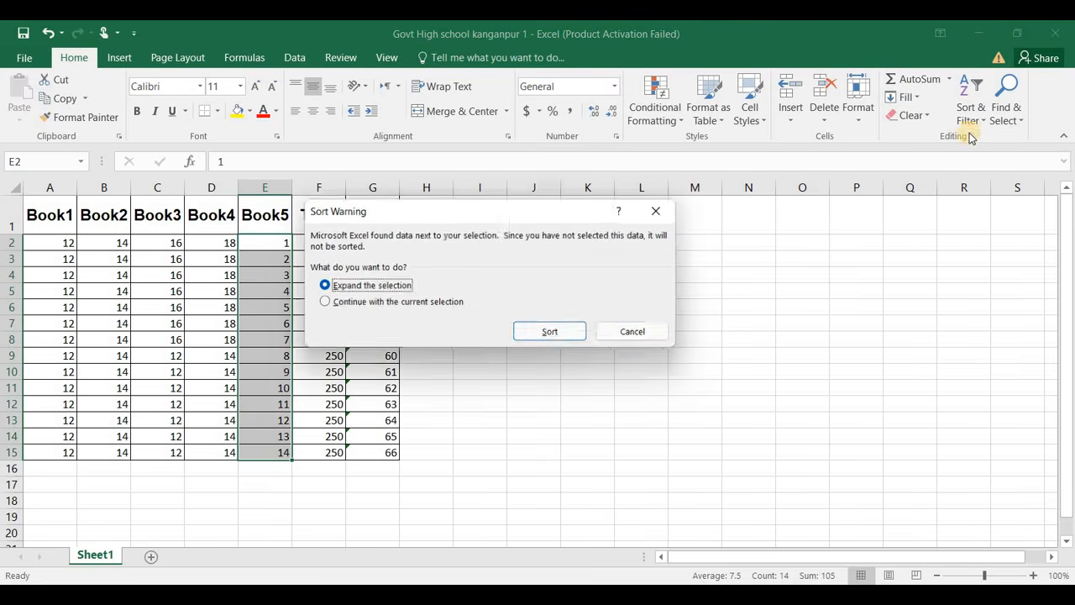
{"action": "left_click", "coordinate": [559, 334]}
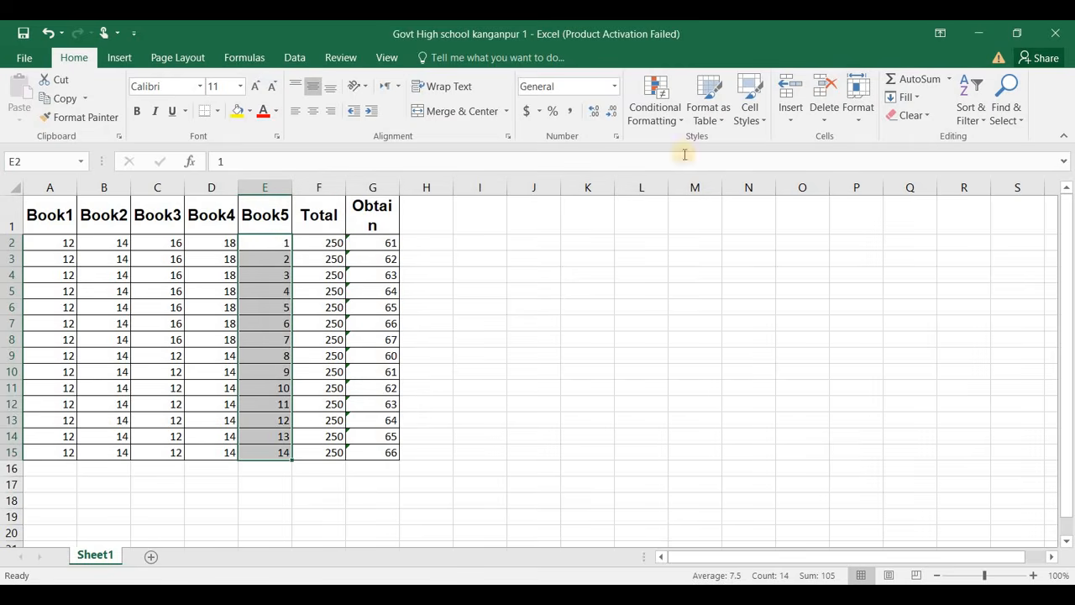
Re-sort the table by the Book5 marks from largest to smallest, expanding the selection to the neighbouring columns.
{"action": "left_click", "coordinate": [968, 116]}
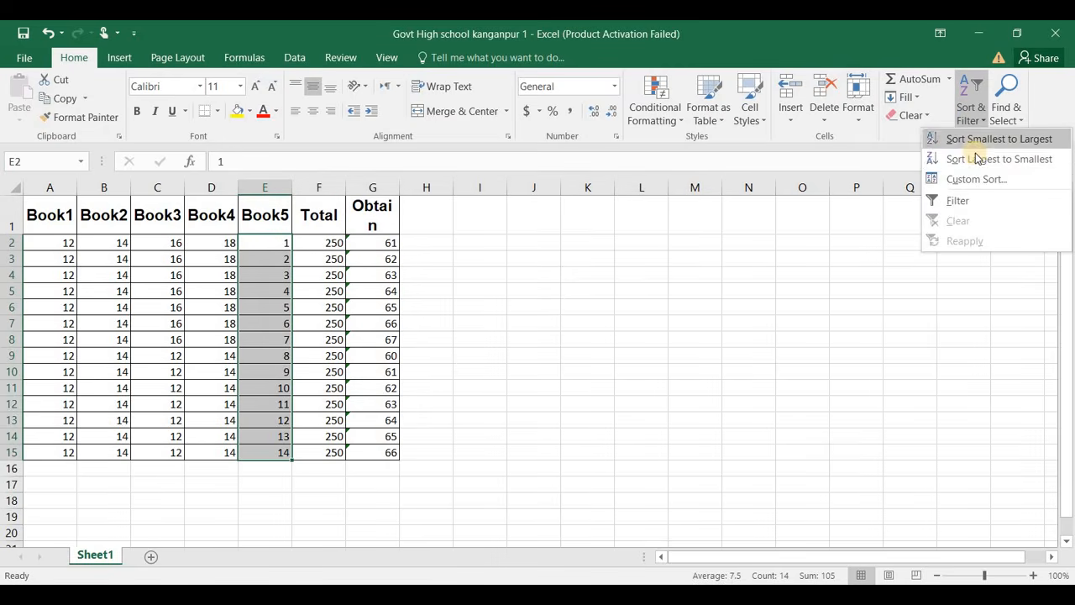
{"action": "left_click", "coordinate": [976, 157]}
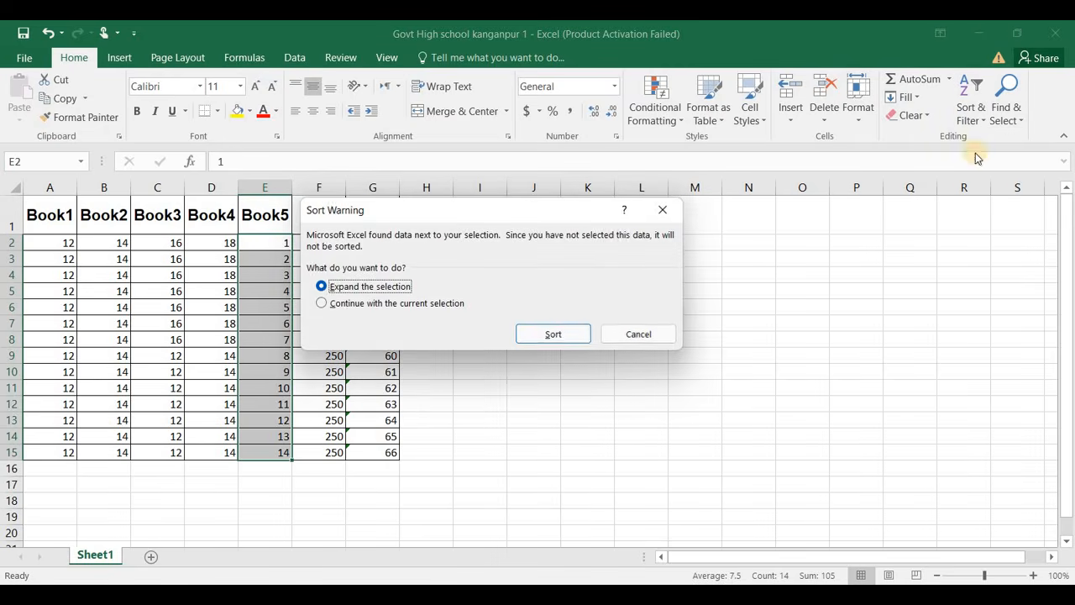
{"action": "left_click", "coordinate": [561, 333]}
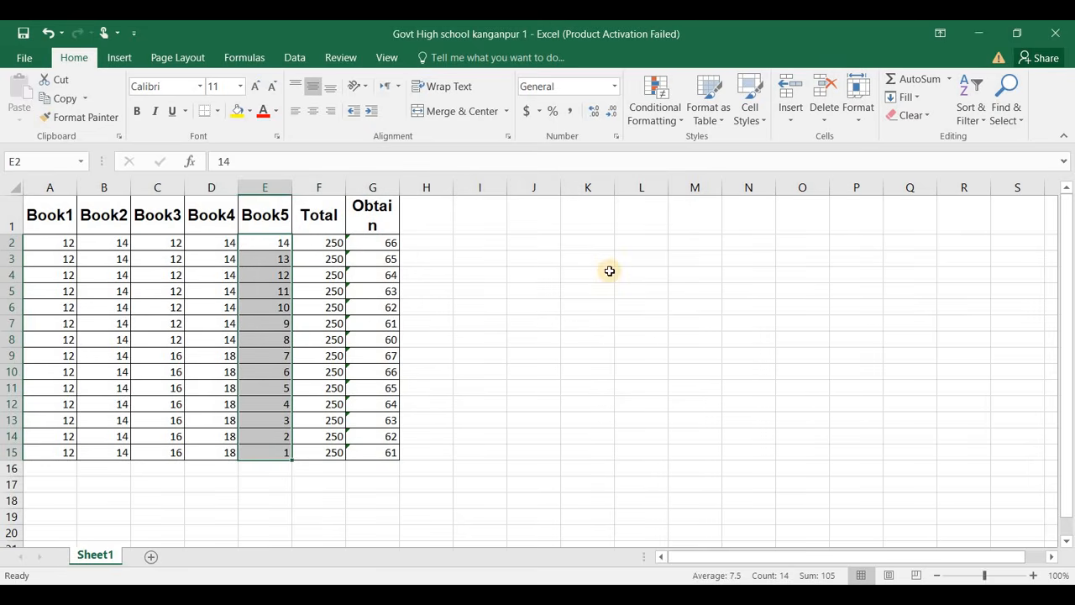
{"action": "left_click", "coordinate": [968, 126]}
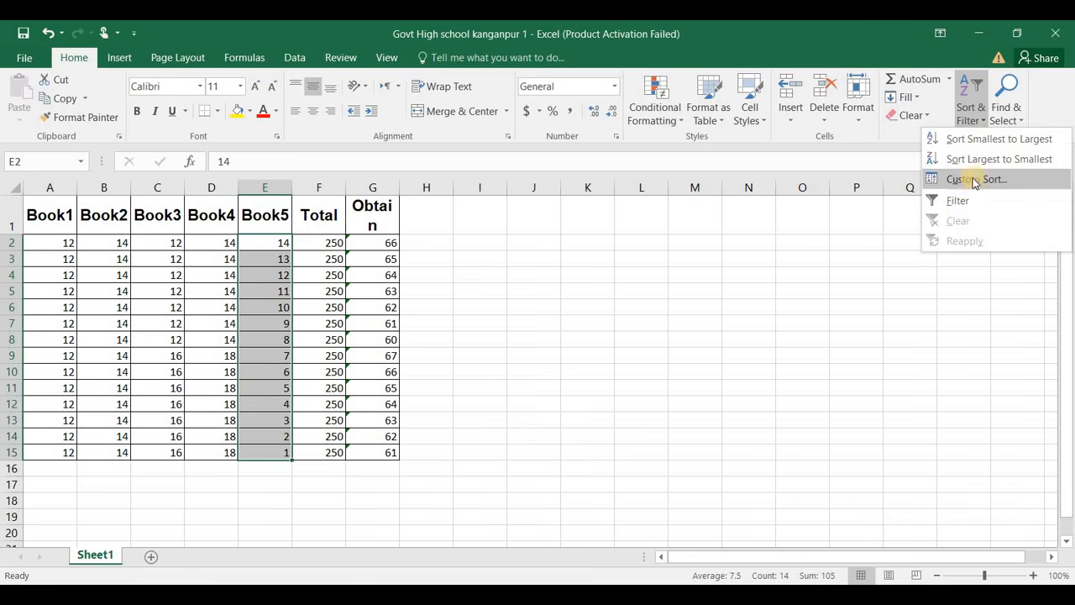
{"action": "left_click", "coordinate": [966, 183]}
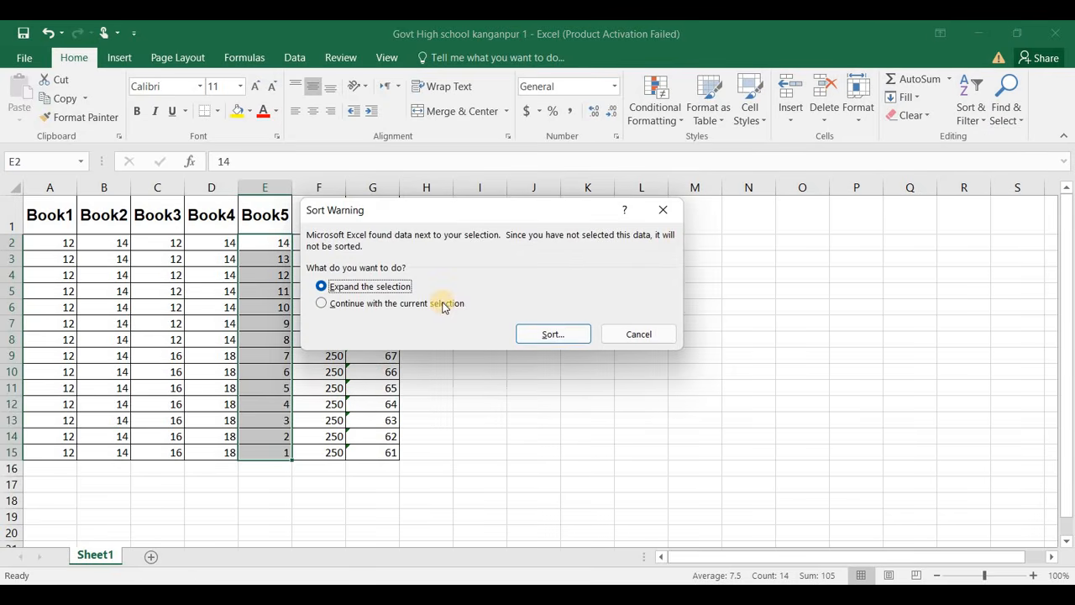
{"action": "left_click", "coordinate": [337, 306]}
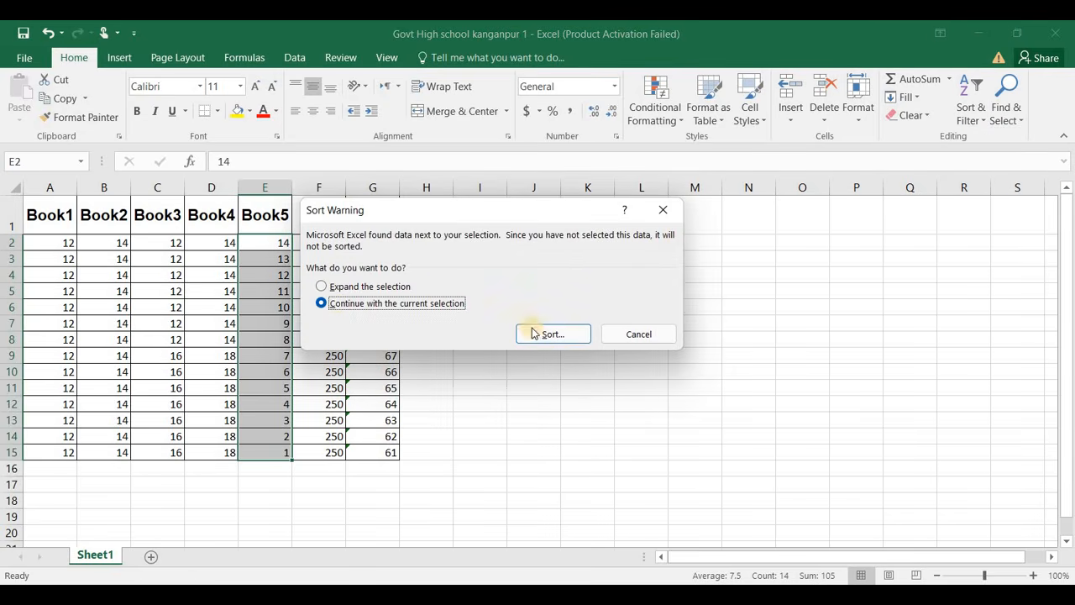
{"action": "left_click", "coordinate": [542, 334]}
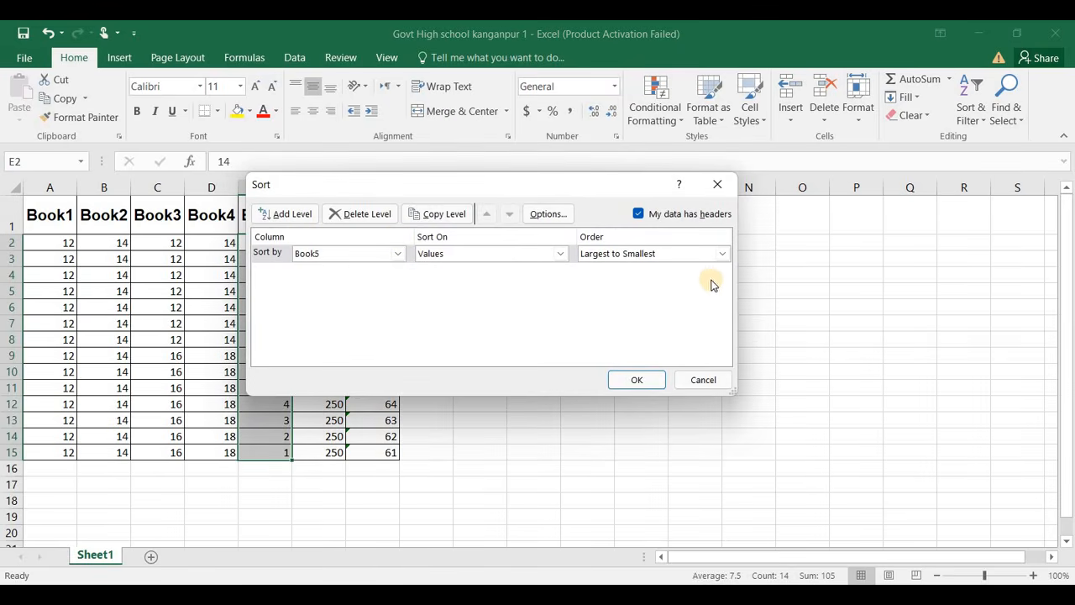
{"action": "left_click", "coordinate": [702, 380]}
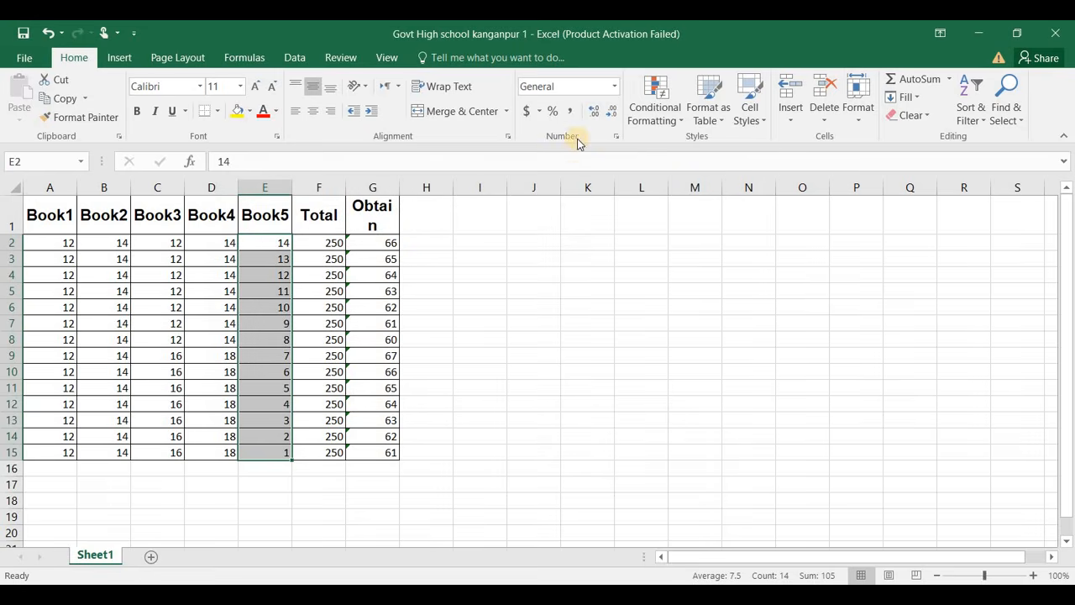
Try filtering the Book5 marks in E2:E15 with the value 2 excluded, cancel it and undo the added filter.
{"action": "left_click", "coordinate": [982, 118]}
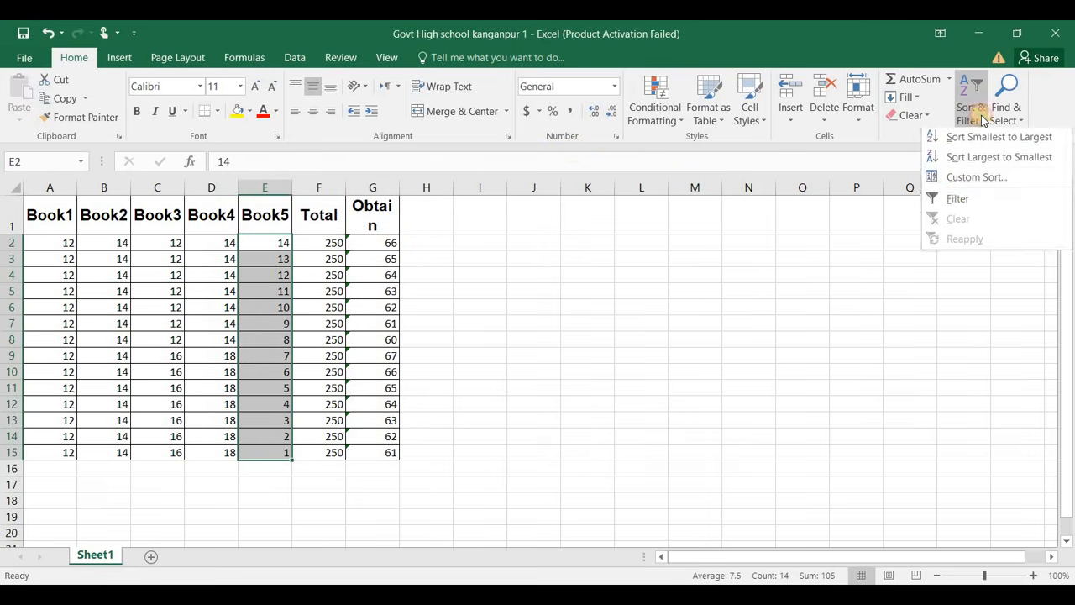
{"action": "left_click", "coordinate": [946, 202]}
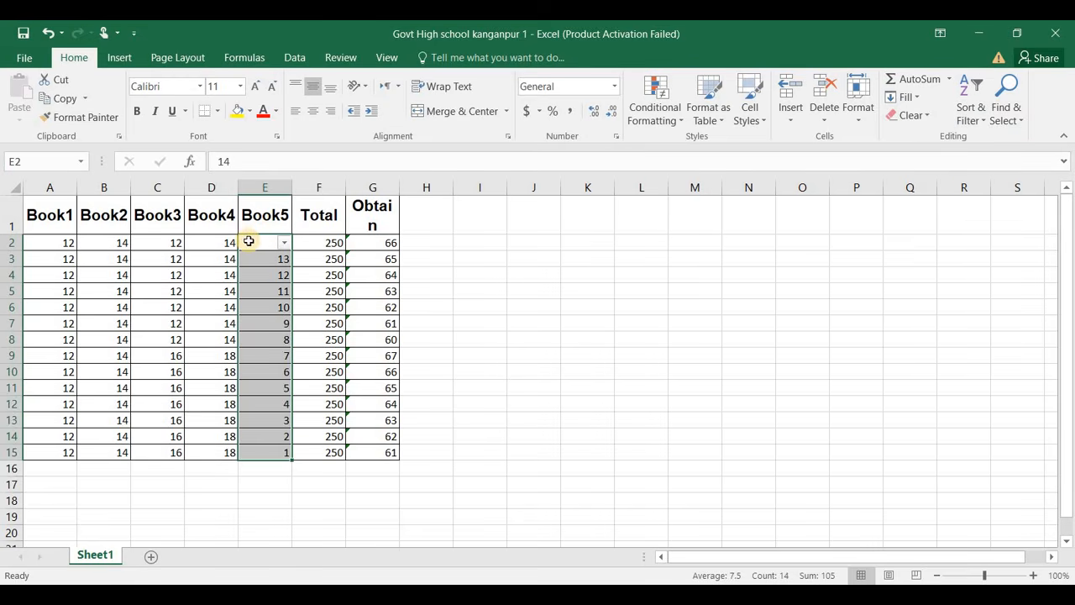
{"action": "left_click", "coordinate": [276, 242]}
{"action": "left_click", "coordinate": [285, 244]}
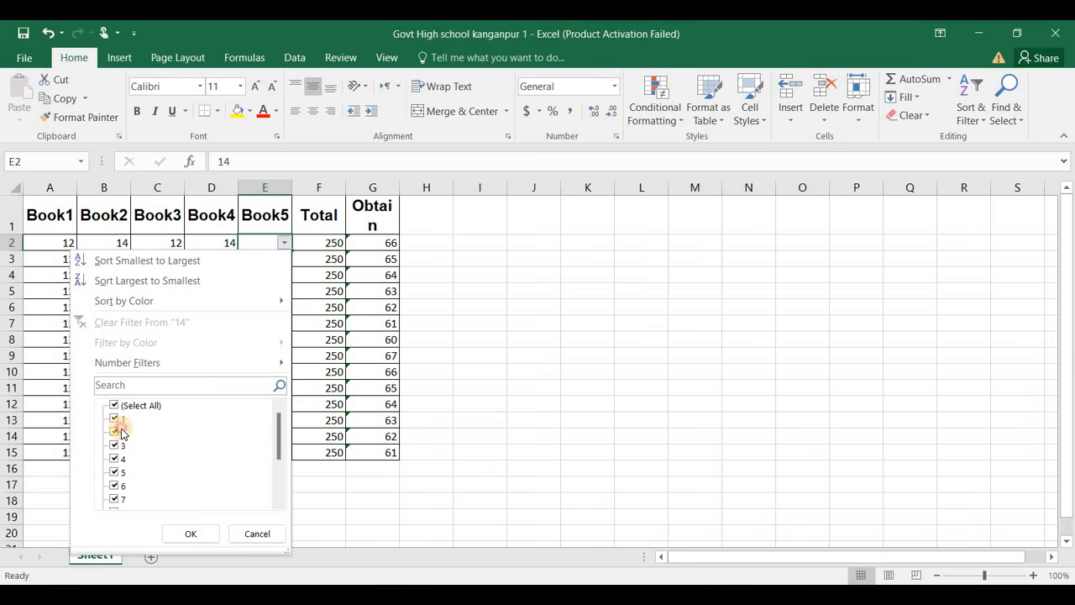
{"action": "left_click", "coordinate": [118, 431]}
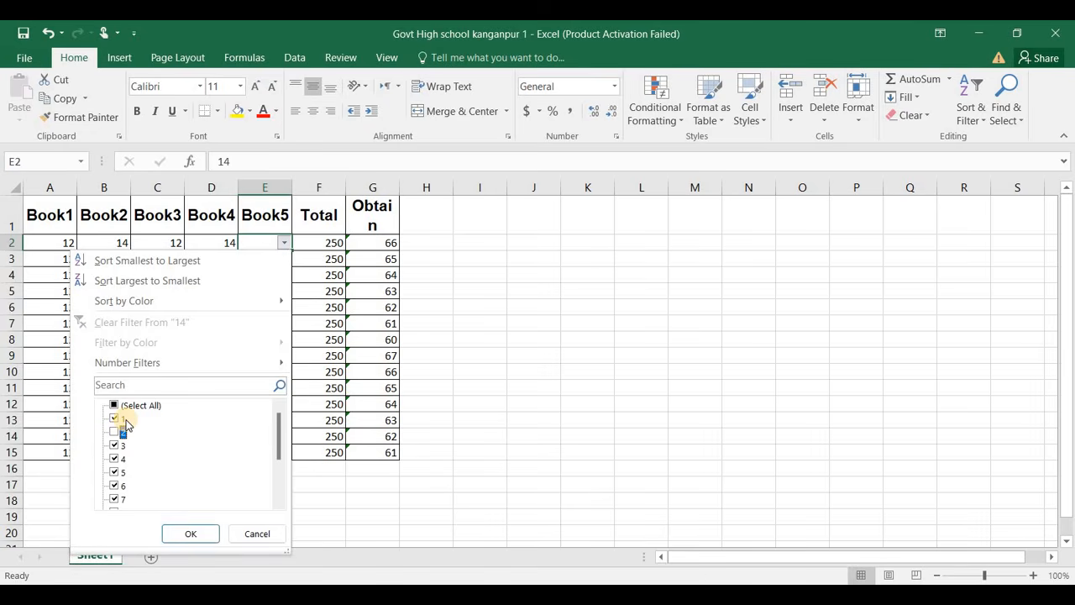
{"action": "left_click", "coordinate": [257, 536]}
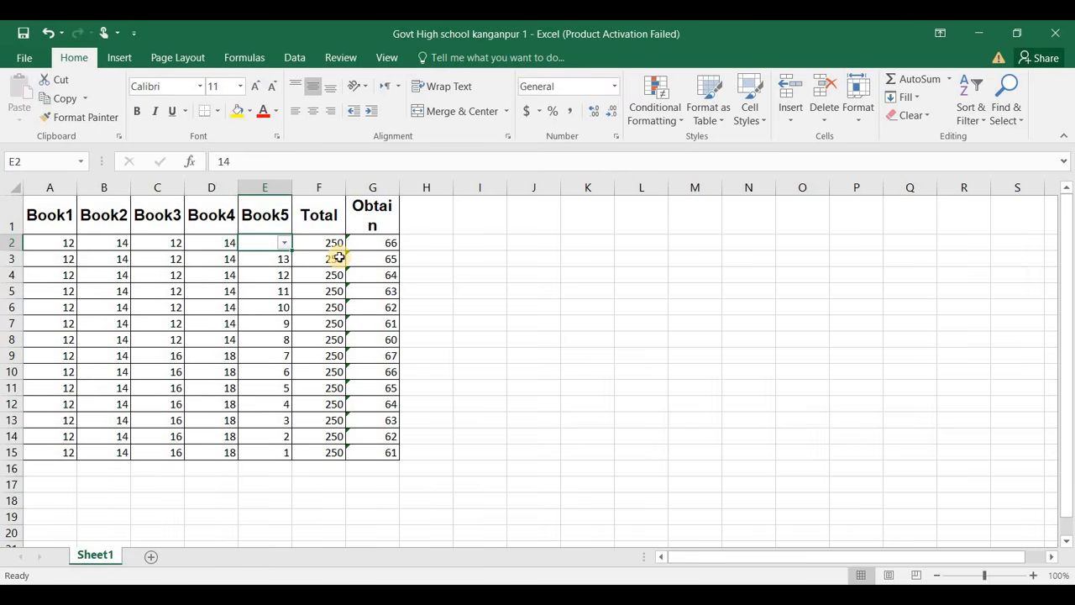
{"action": "key", "text": "ctrl+z"}
Enter the heading Qualify in H1 and widen column H so the heading fits on one line.
{"action": "left_click", "coordinate": [422, 224]}
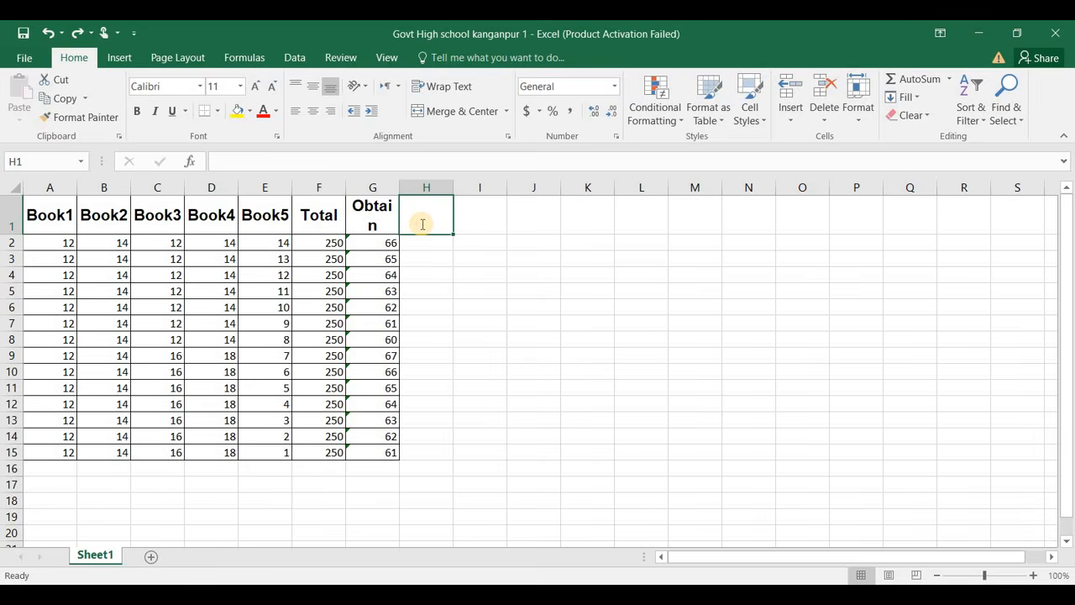
{"action": "type", "text": "Qualify"}
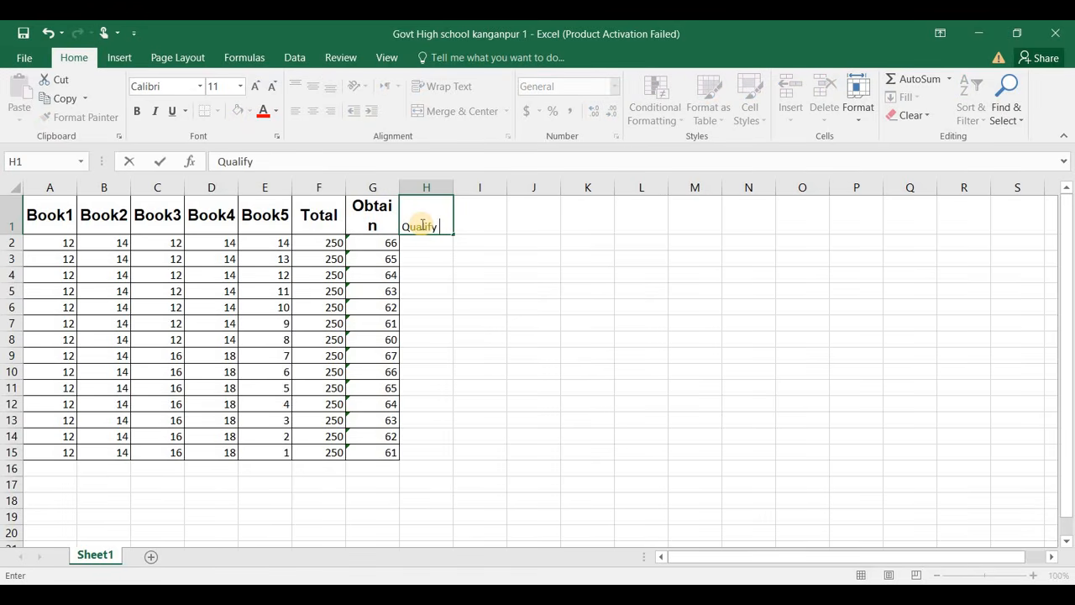
{"action": "key", "text": "Return"}
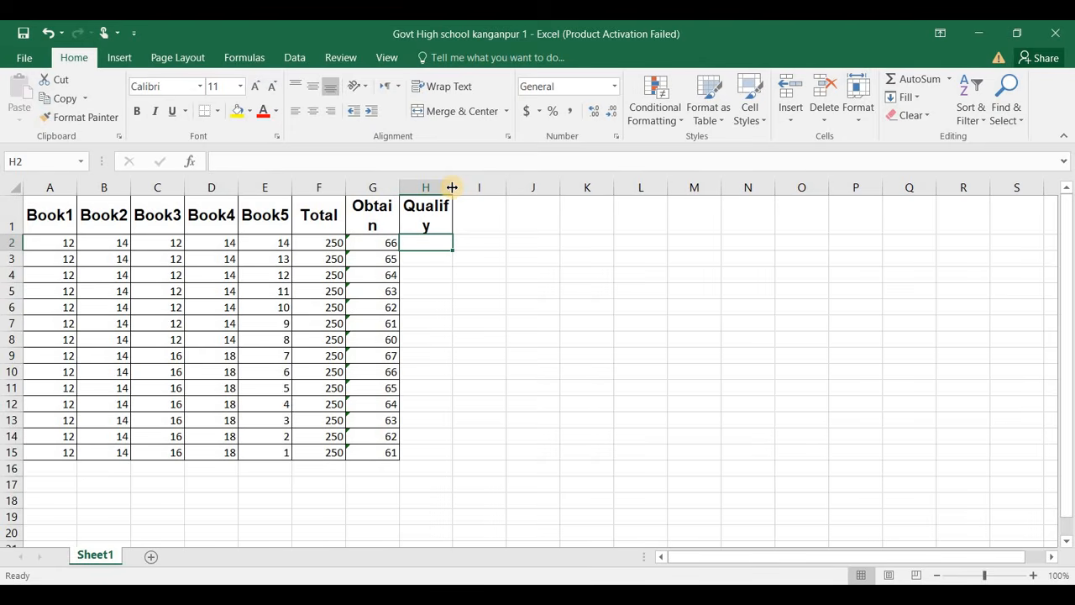
{"action": "left_click_drag", "start_coordinate": [452, 188], "coordinate": [460, 187]}
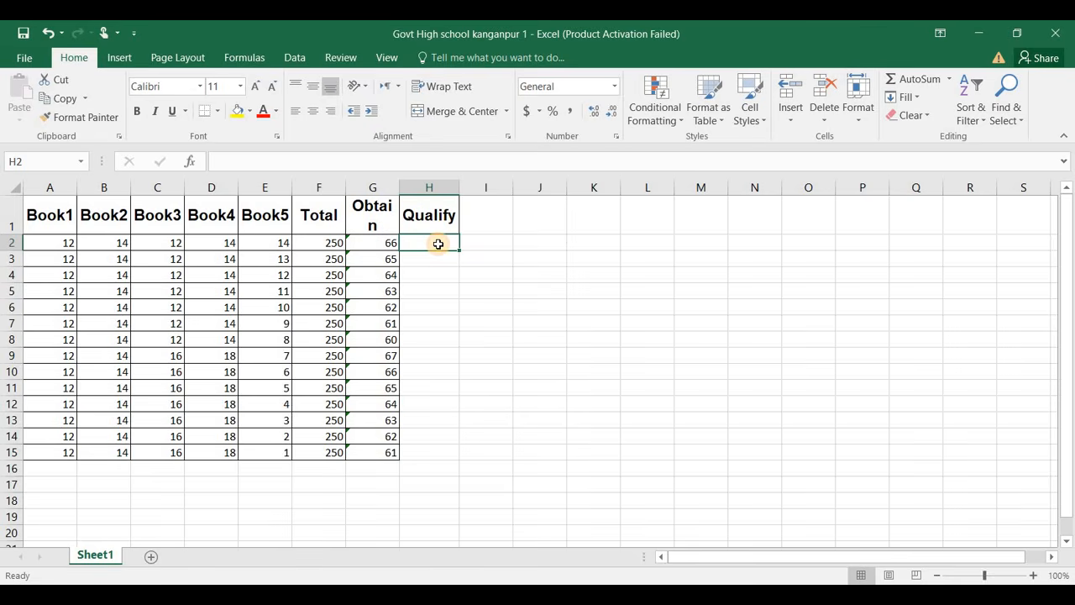
Enter pass in H2 and fail in H3, and fill the alternating pattern down to H15.
{"action": "type", "text": "pass"}
{"action": "key", "text": "Return"}
{"action": "type", "text": "f"}
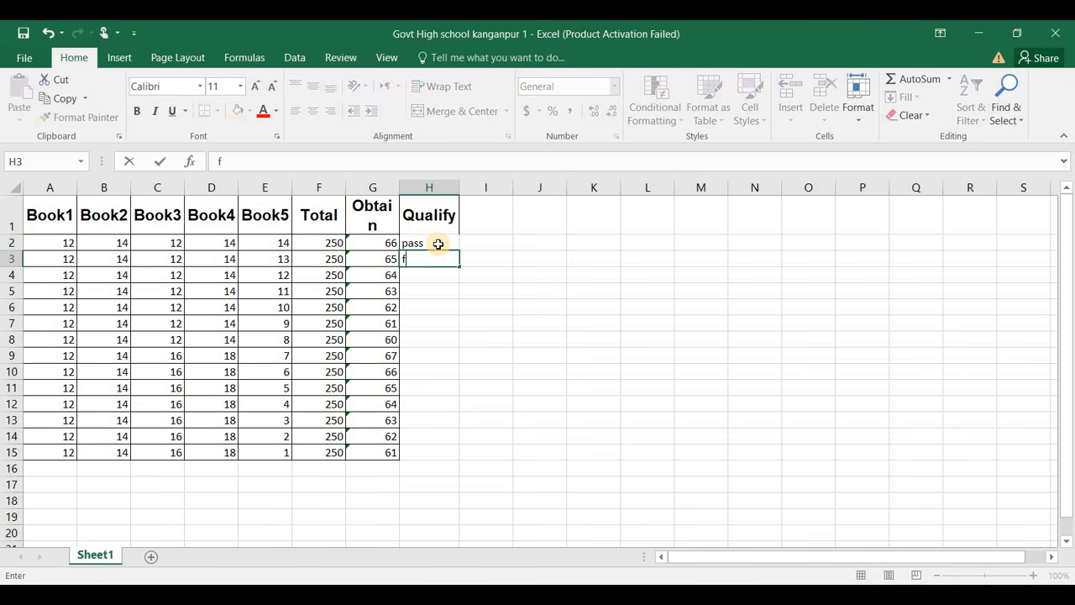
{"action": "type", "text": "ail"}
{"action": "key", "text": "Return"}
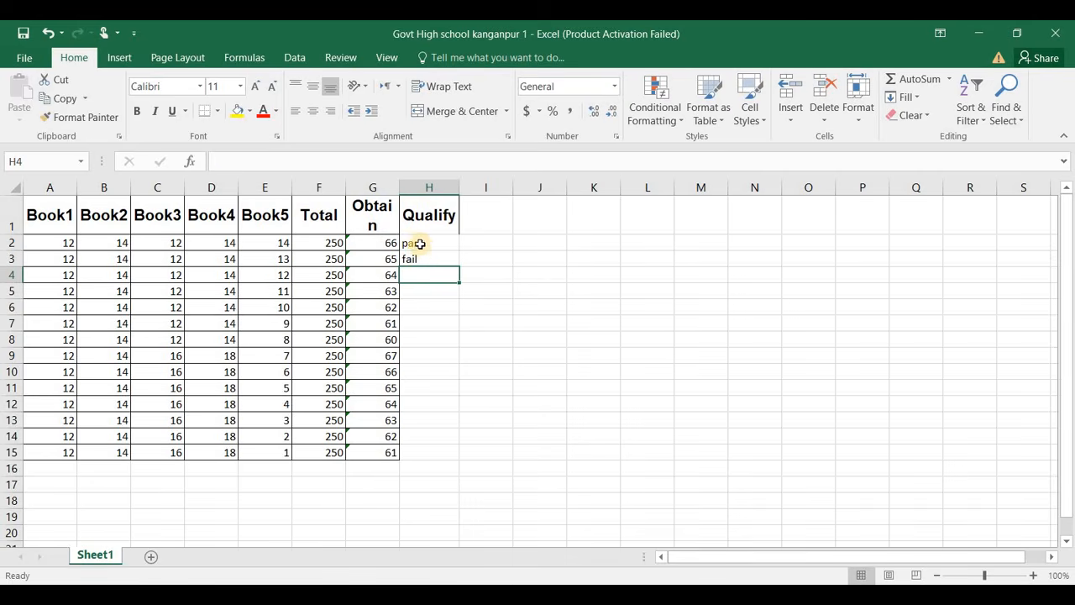
{"action": "left_click_drag", "start_coordinate": [424, 248], "coordinate": [424, 261]}
{"action": "double_click", "coordinate": [460, 267]}
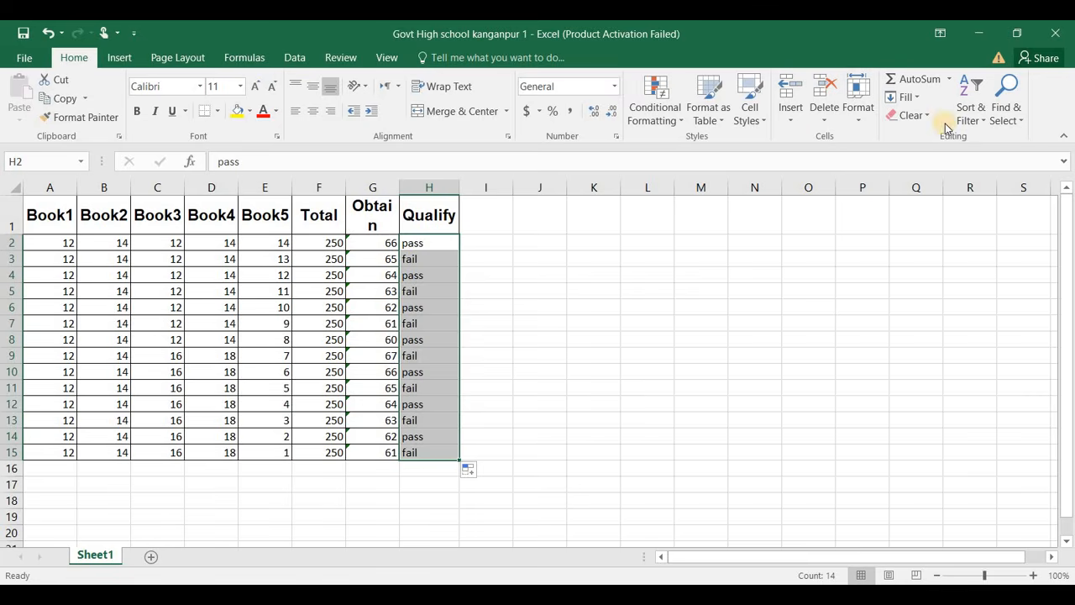
Apply a filter to H2:H15 and exclude fail so only the pass rows are shown.
{"action": "left_click", "coordinate": [984, 121]}
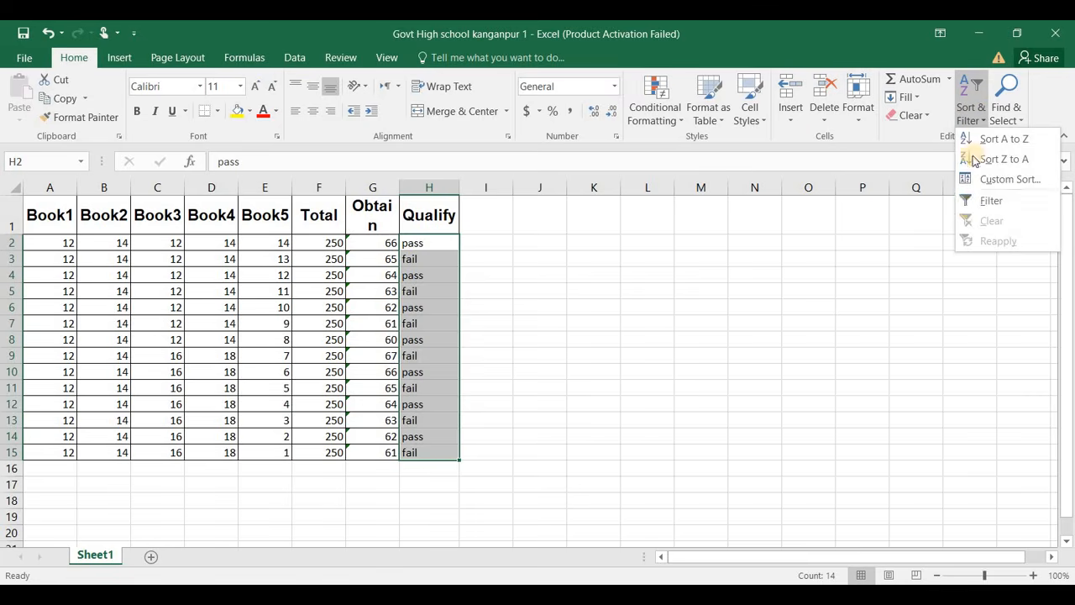
{"action": "left_click", "coordinate": [983, 201]}
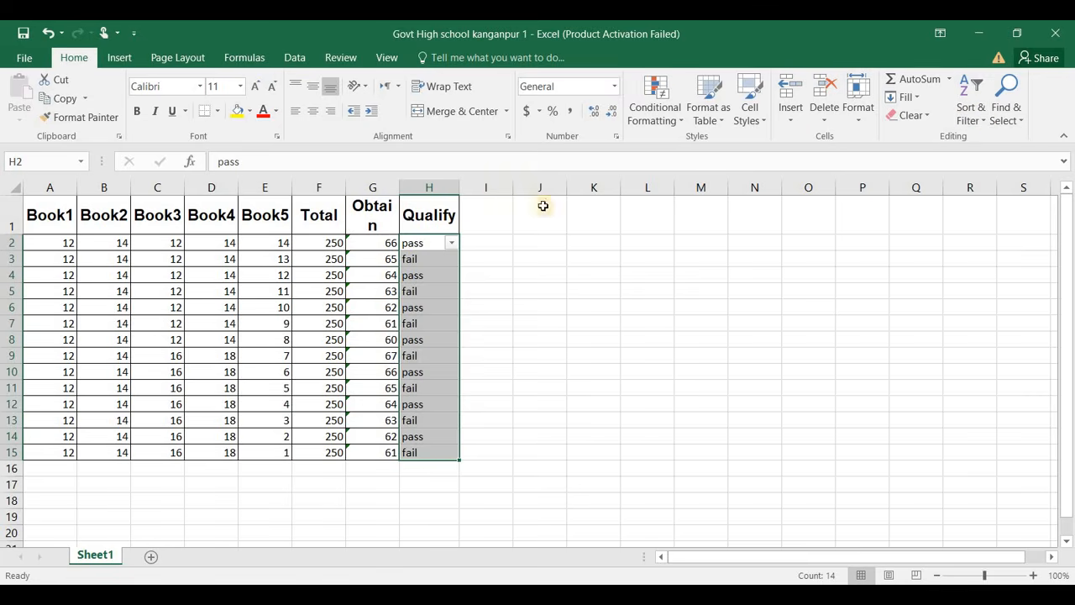
{"action": "left_click", "coordinate": [452, 241]}
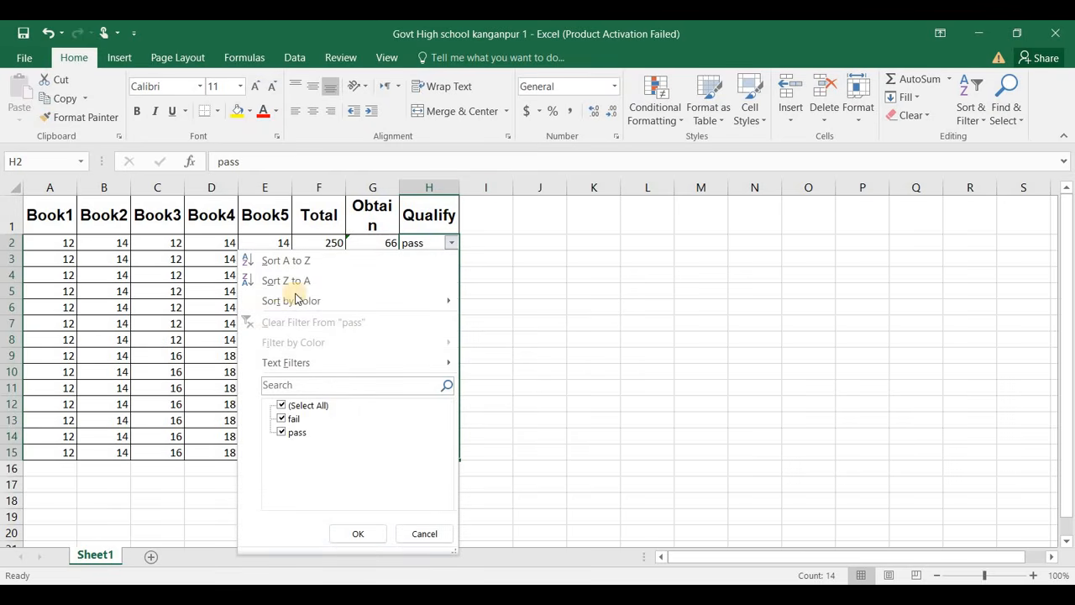
{"action": "left_click", "coordinate": [284, 418]}
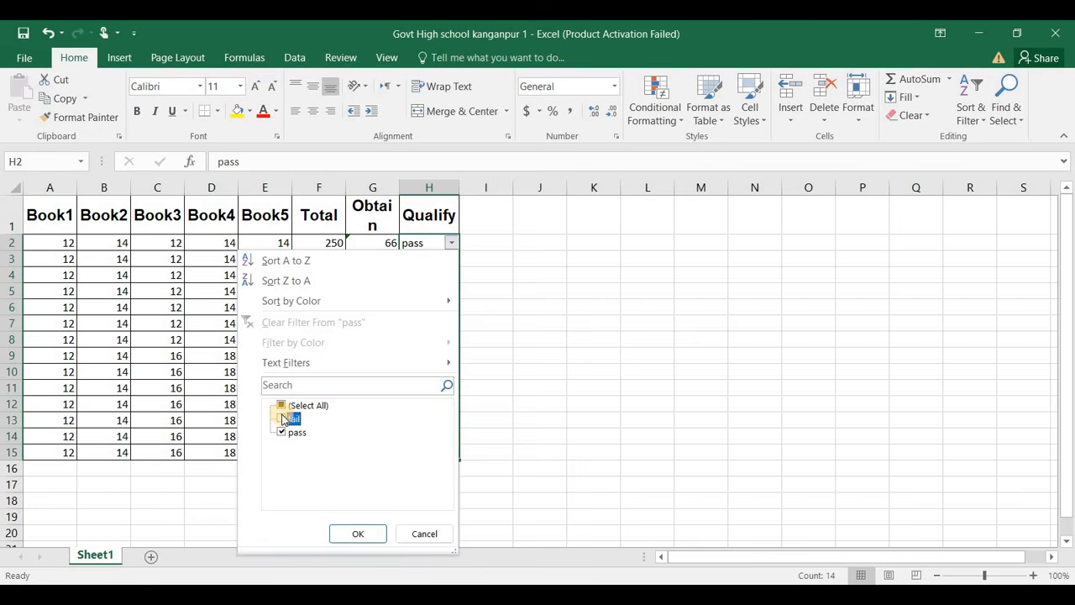
{"action": "left_click", "coordinate": [357, 533]}
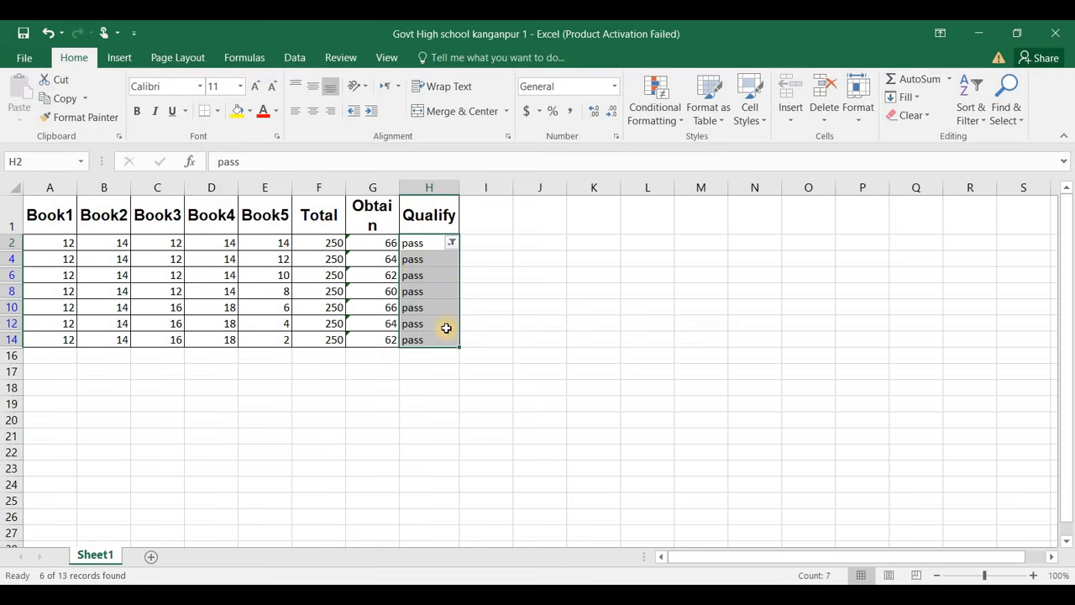
{"action": "left_click", "coordinate": [439, 324]}
{"action": "left_click", "coordinate": [485, 265]}
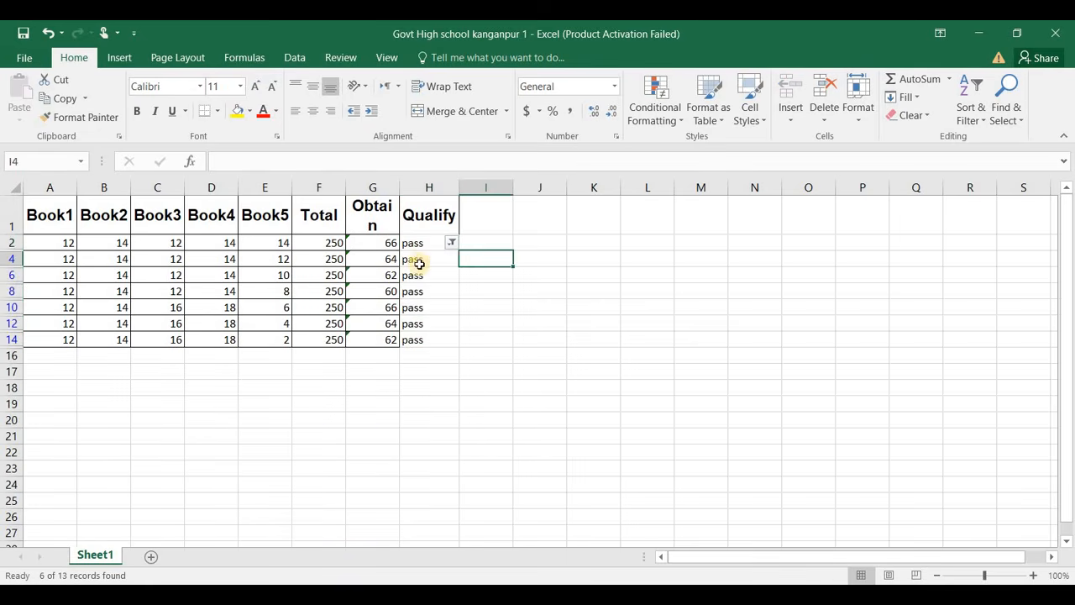
Undo the pass-only filtering and the filter added to H2:H15, with the Qualify heading H1 selected.
{"action": "left_click", "coordinate": [427, 218]}
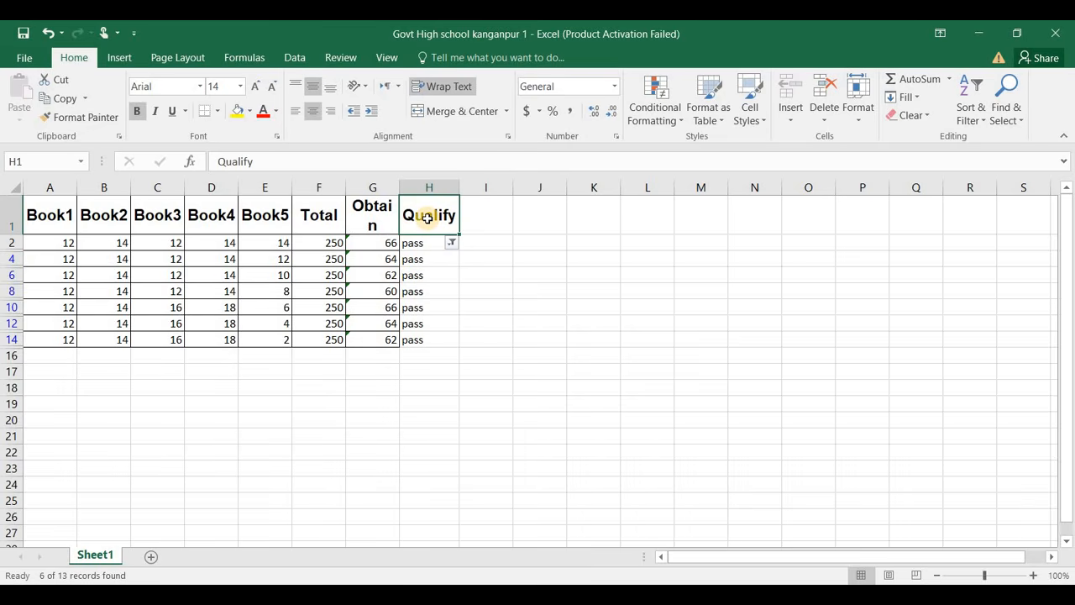
{"action": "key", "text": "ctrl+z"}
{"action": "key", "text": "ctrl+z"}
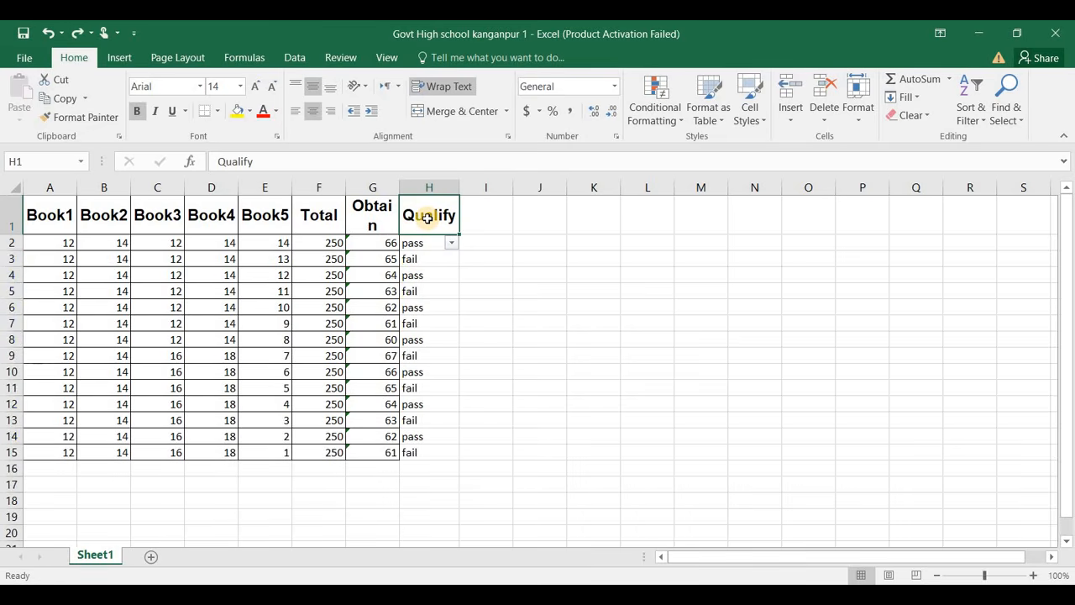
{"action": "left_click", "coordinate": [427, 217]}
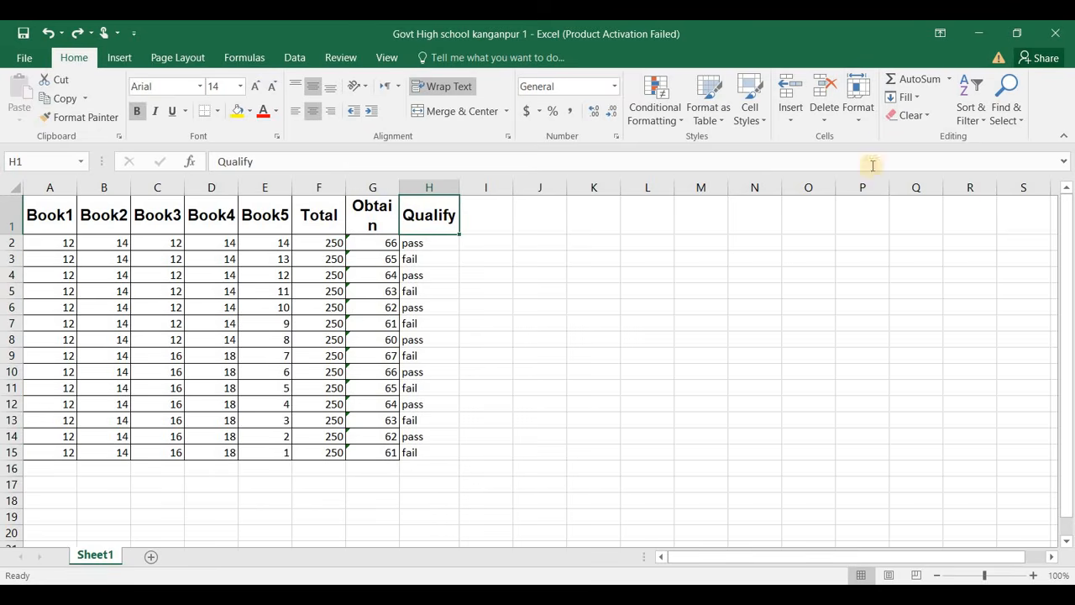
Add filters to the table's header row and filter the Qualify column to exclude fail.
{"action": "left_click", "coordinate": [971, 107]}
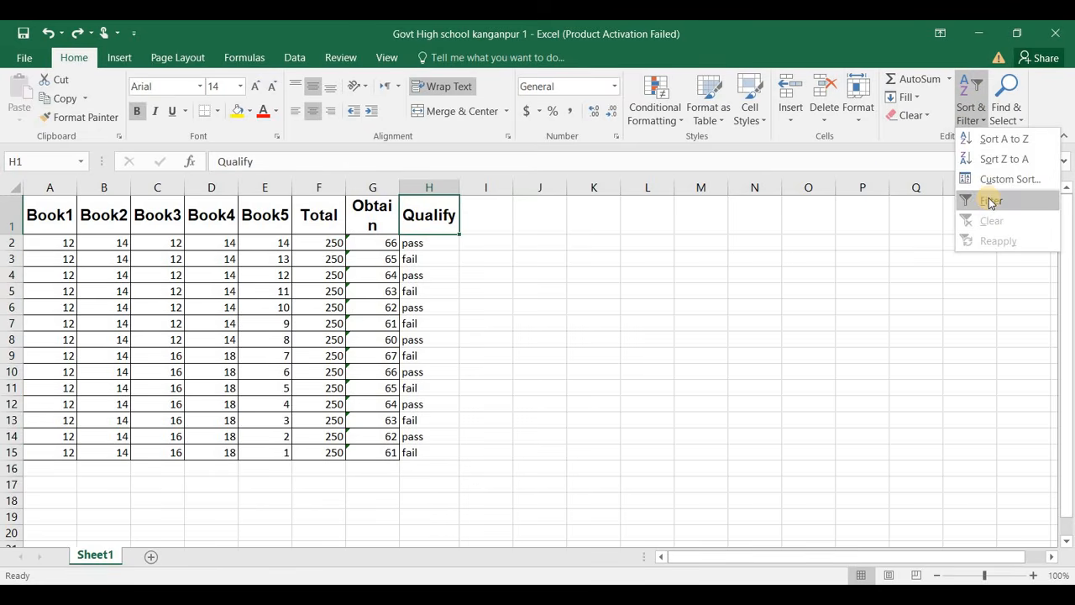
{"action": "left_click", "coordinate": [990, 200]}
{"action": "left_click", "coordinate": [449, 223]}
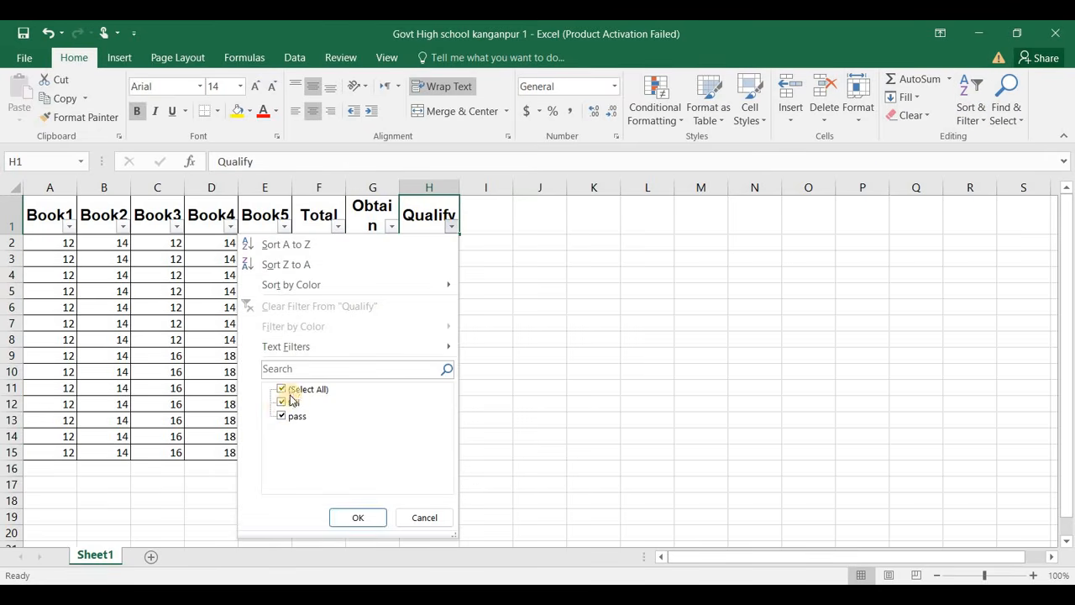
{"action": "left_click", "coordinate": [282, 404]}
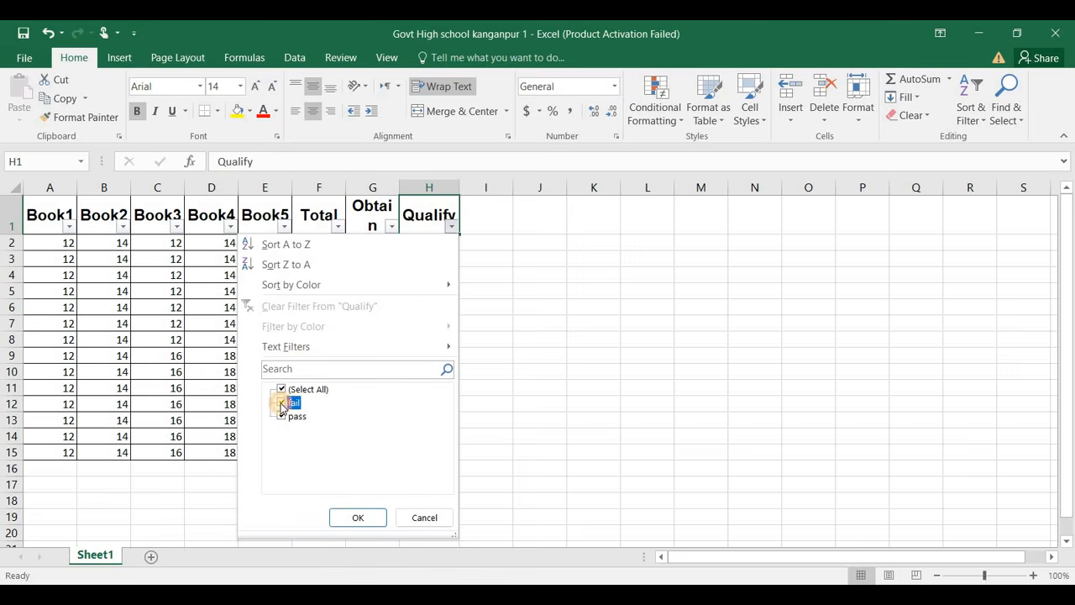
{"action": "left_click", "coordinate": [358, 517]}
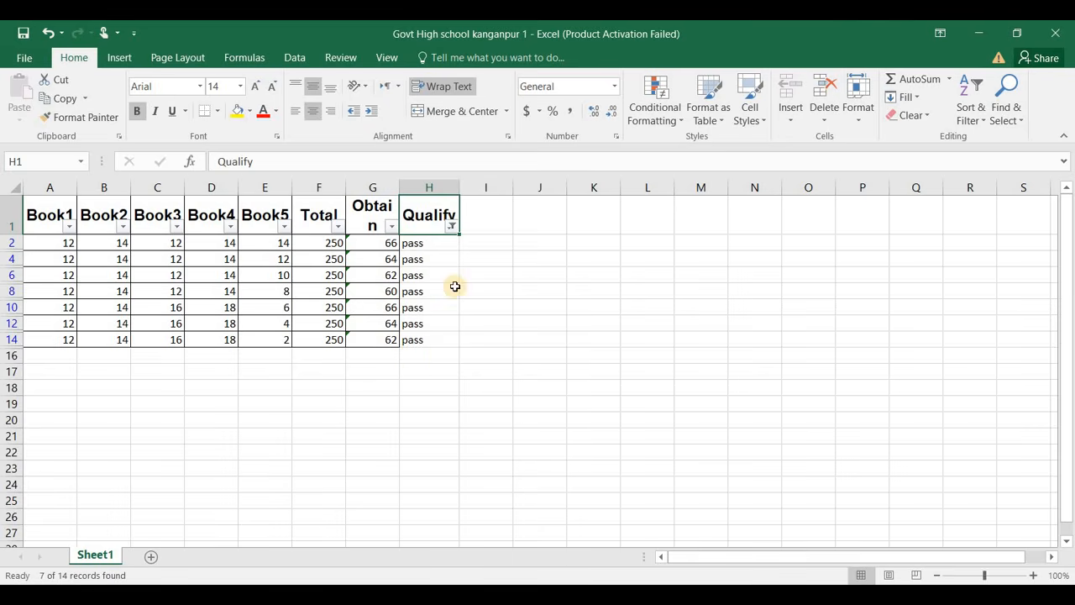
Clear the Qualify filter criterion to show all rows, keeping the filters on the header row.
{"action": "left_click", "coordinate": [971, 113]}
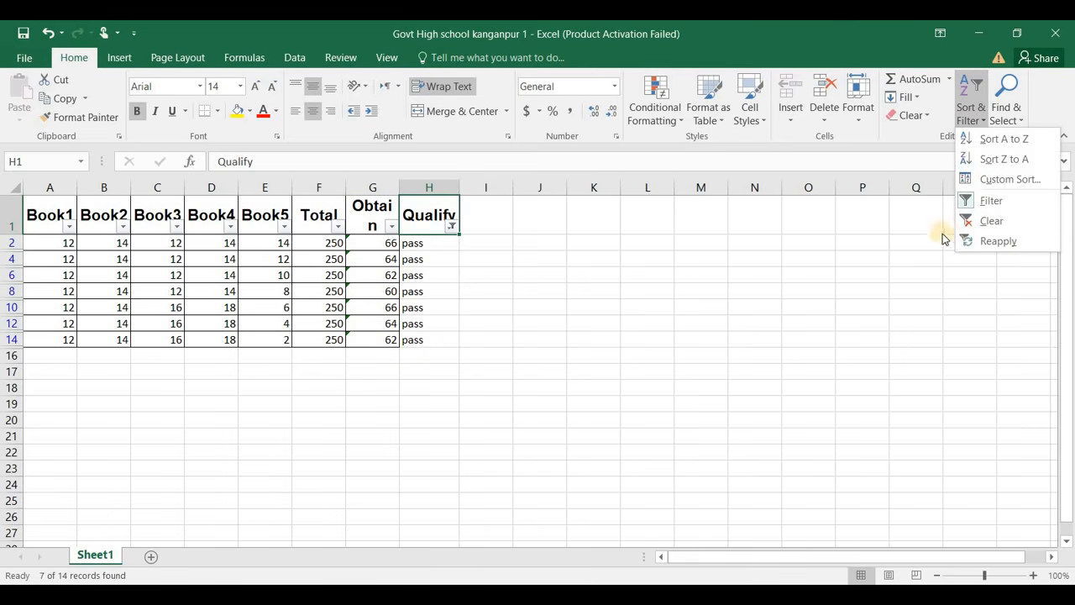
{"action": "left_click", "coordinate": [991, 221]}
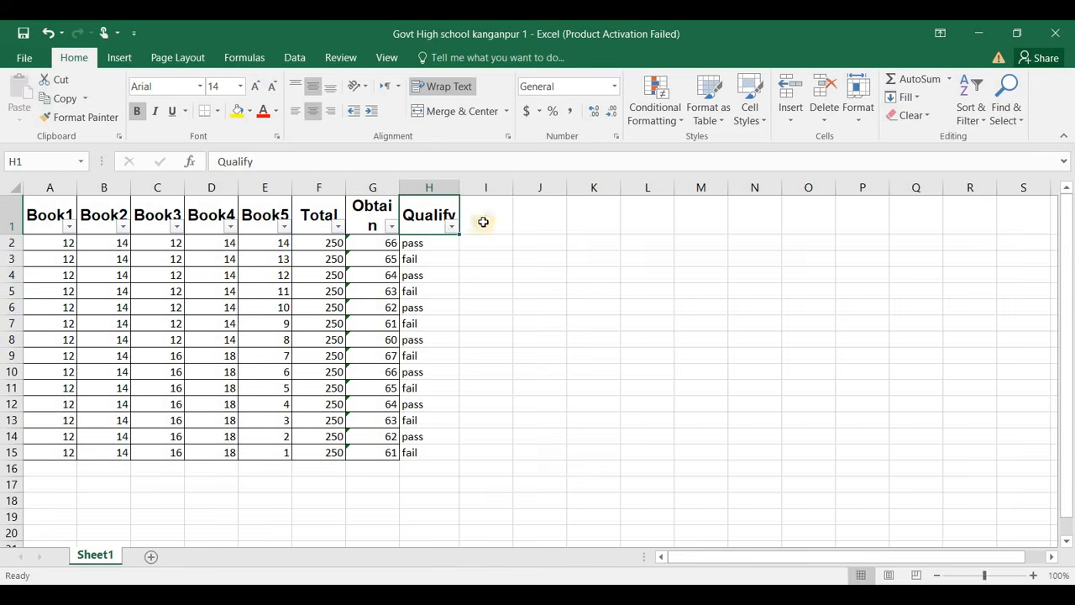
Find all cells in the sheet that contain B, look through the matches, and close the search.
{"action": "left_click", "coordinate": [970, 109]}
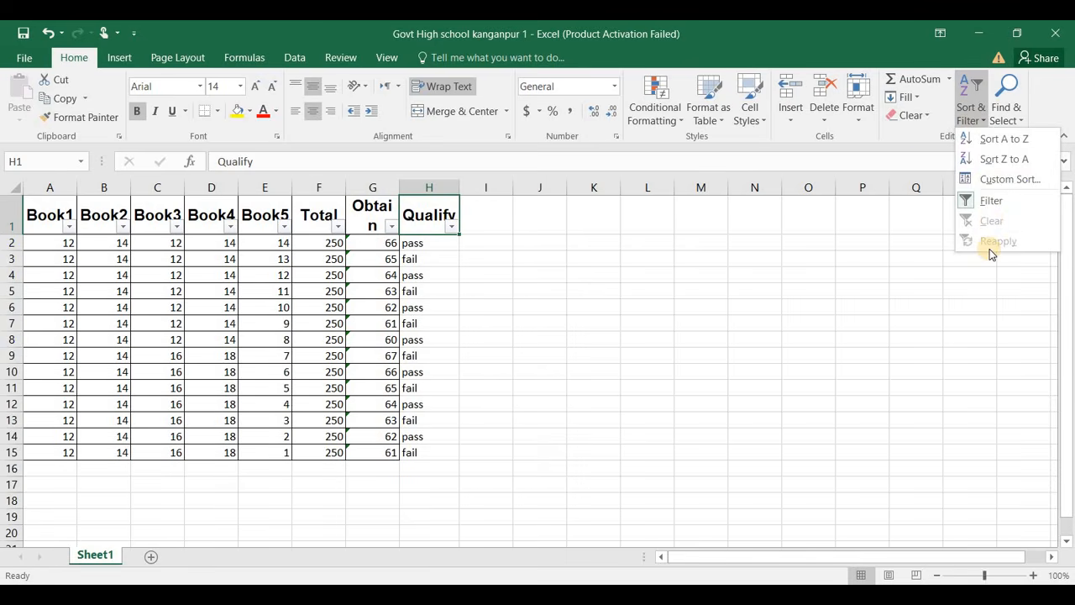
{"action": "left_click", "coordinate": [1015, 119]}
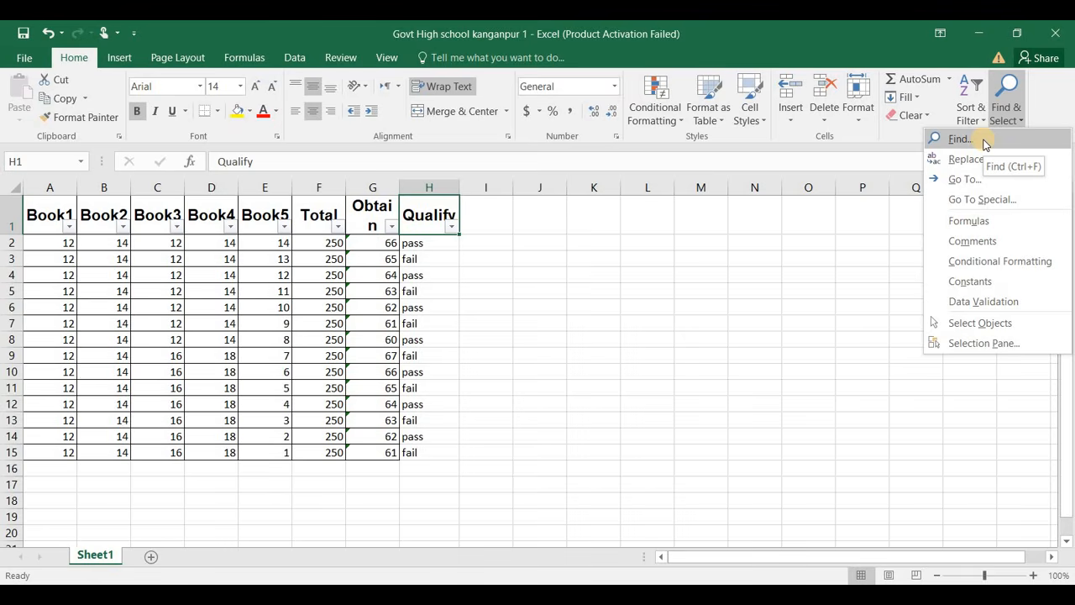
{"action": "left_click", "coordinate": [826, 253]}
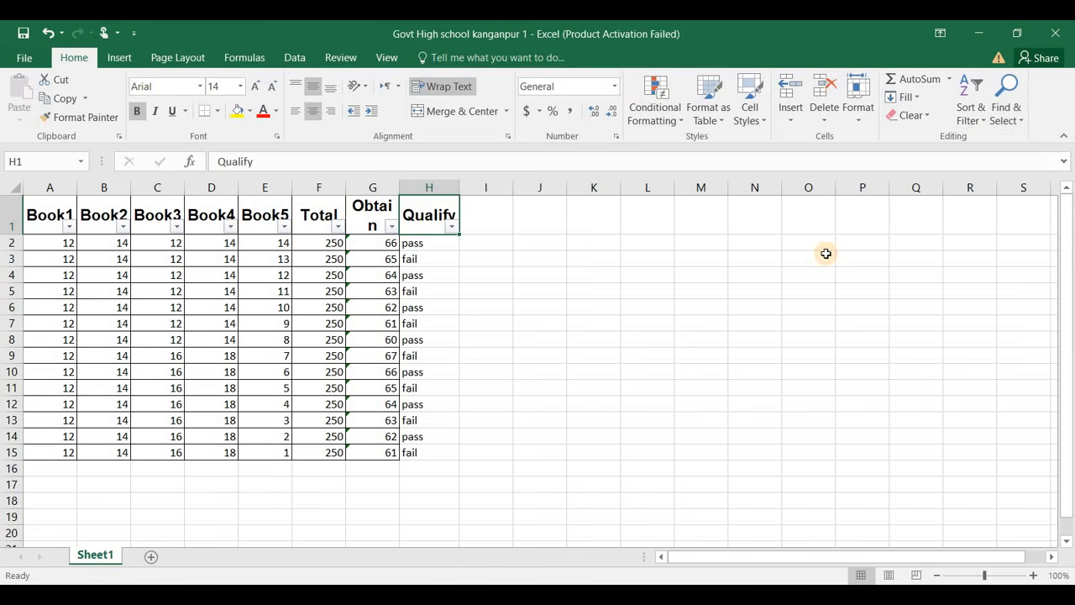
{"action": "key", "text": "ctrl+f"}
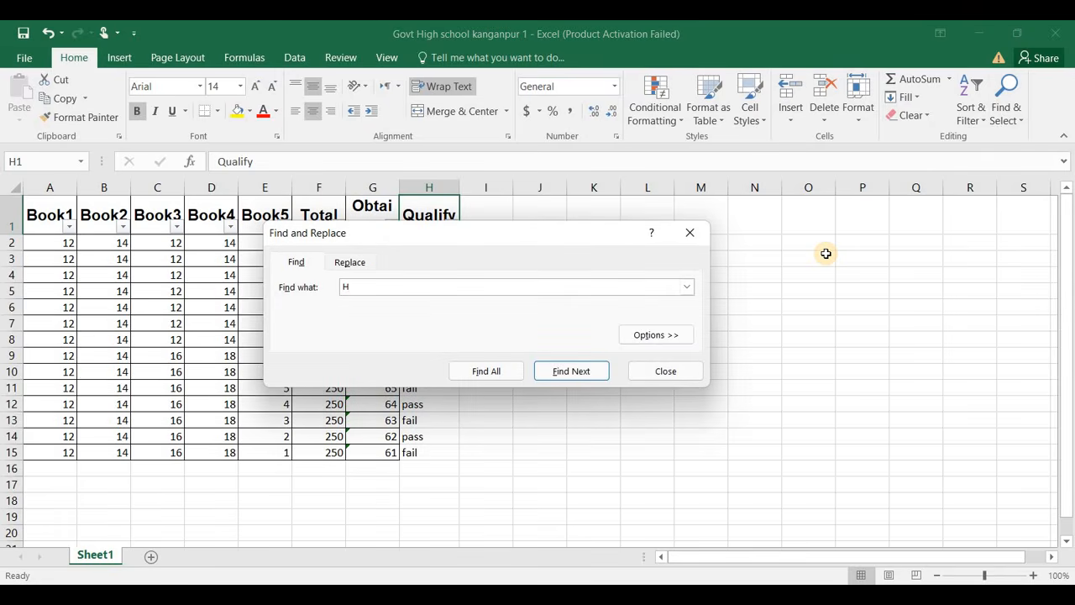
{"action": "left_click", "coordinate": [514, 374]}
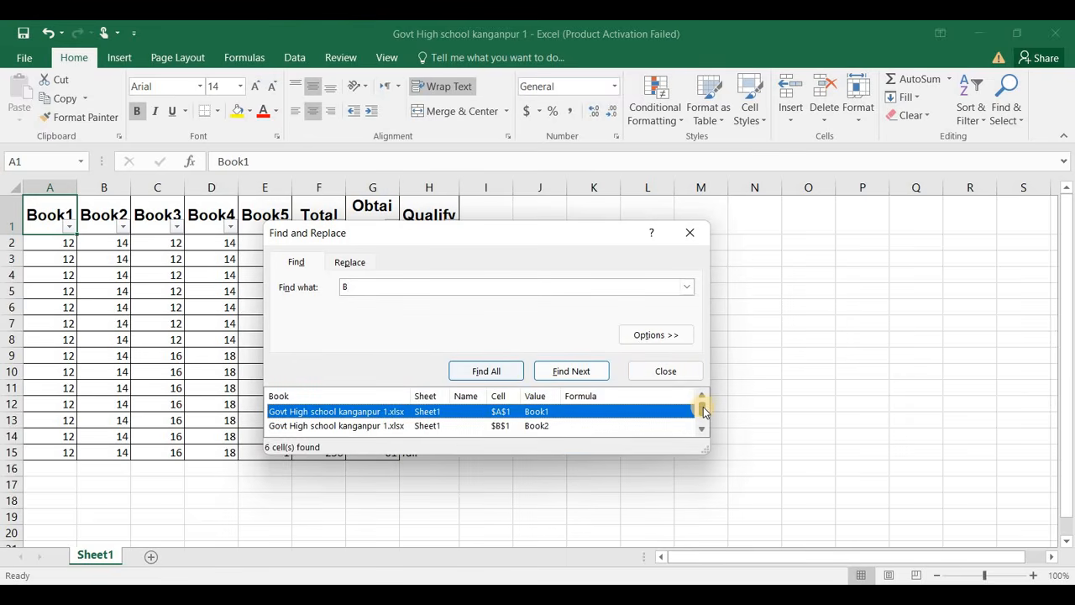
{"action": "left_click_drag", "start_coordinate": [703, 410], "coordinate": [691, 391]}
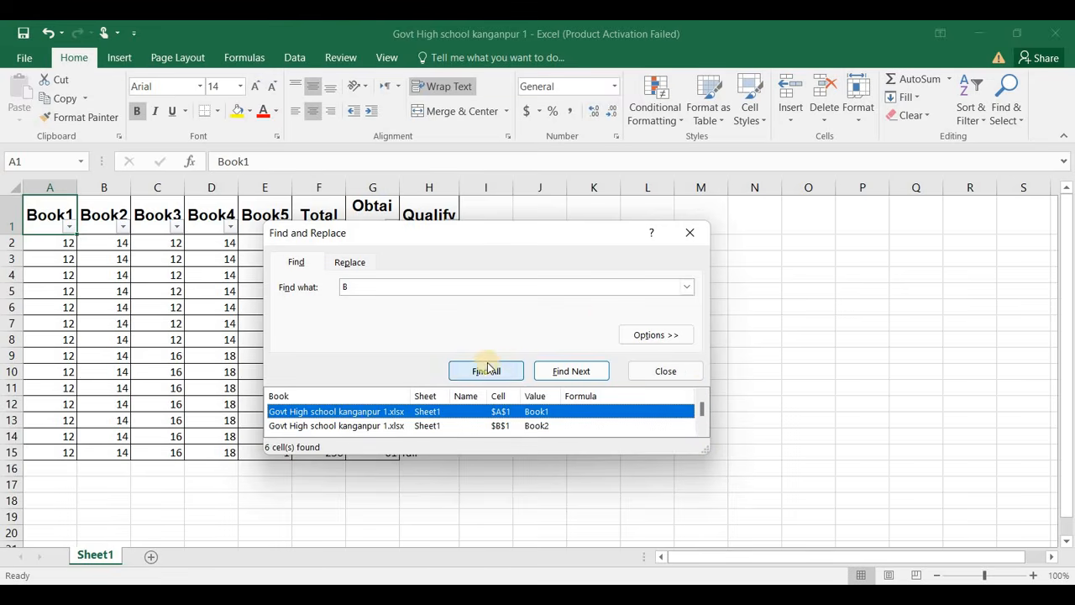
{"action": "left_click", "coordinate": [691, 233]}
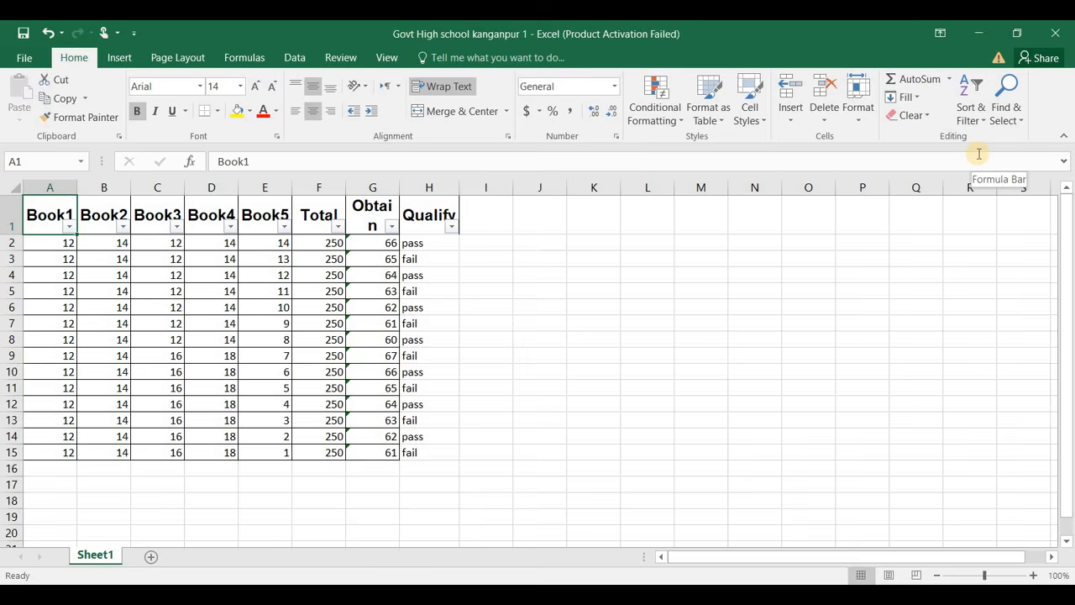
Replace every B with a lowercase b throughout the sheet using Replace All.
{"action": "key", "text": "ctrl+h"}
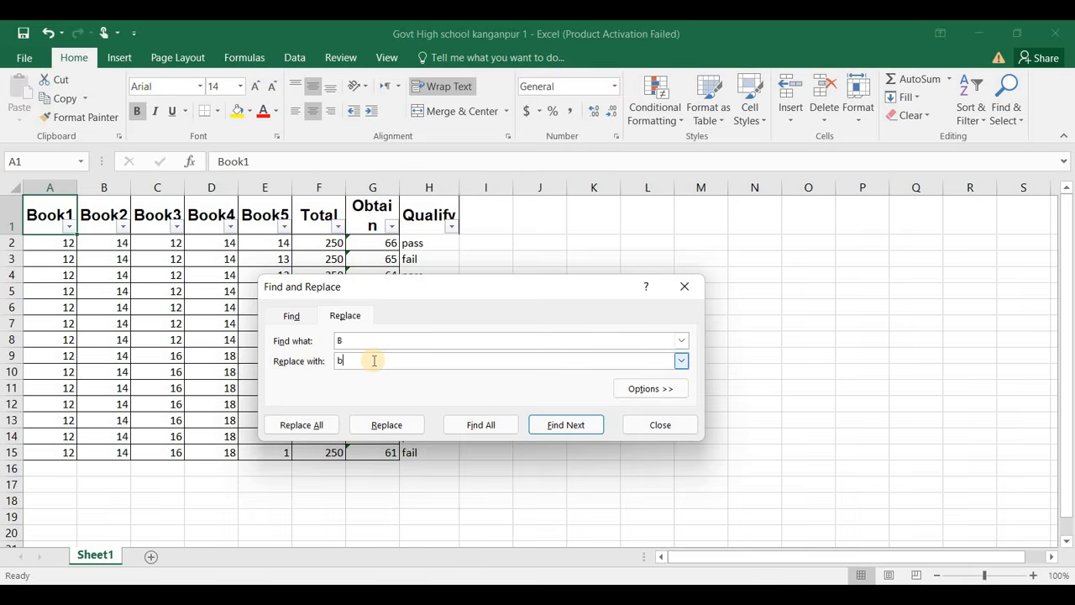
{"action": "left_click", "coordinate": [476, 425]}
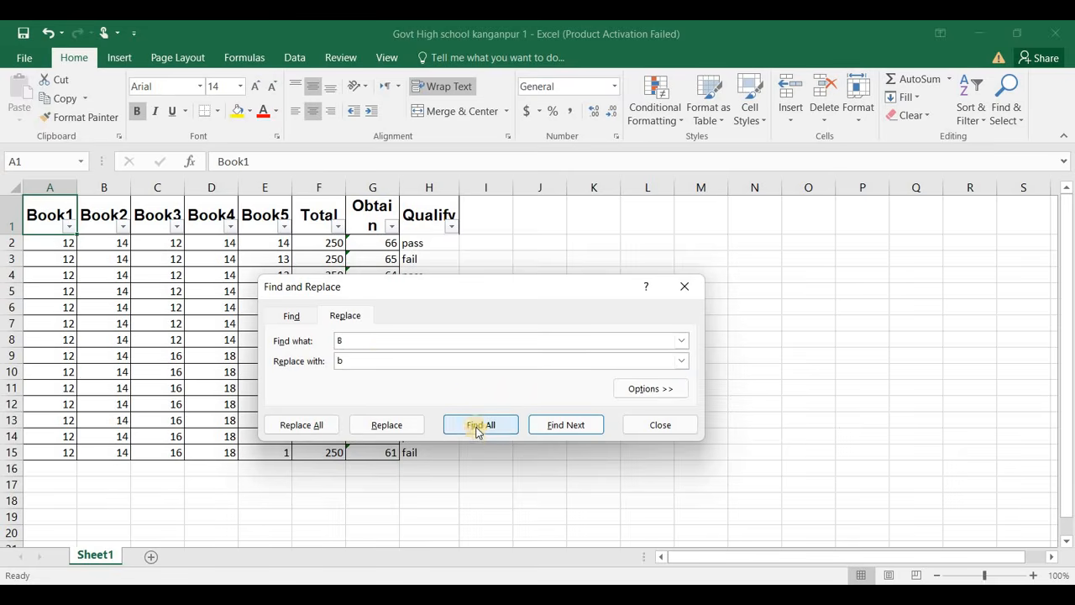
{"action": "left_click", "coordinate": [318, 426]}
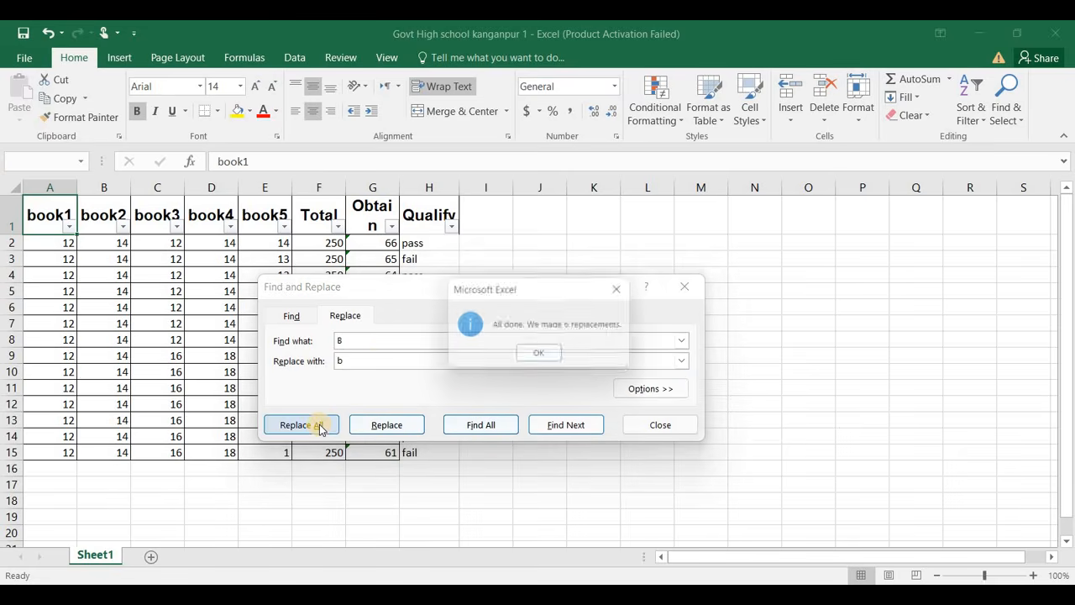
{"action": "left_click", "coordinate": [534, 357]}
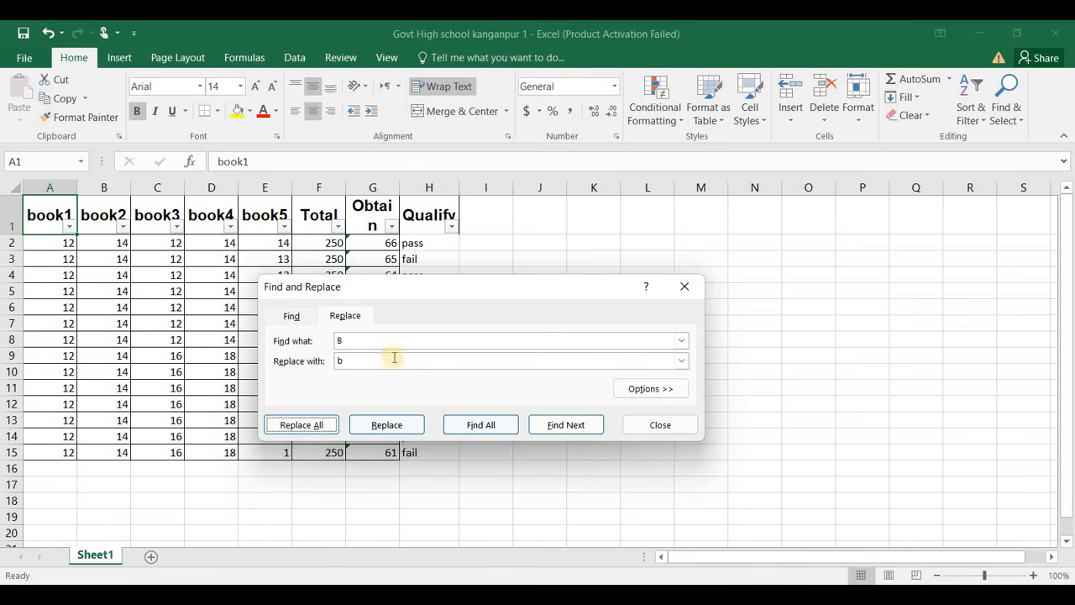
Expand the replace options, turn on Match entire cell contents, and close Find and Replace.
{"action": "left_click", "coordinate": [358, 343]}
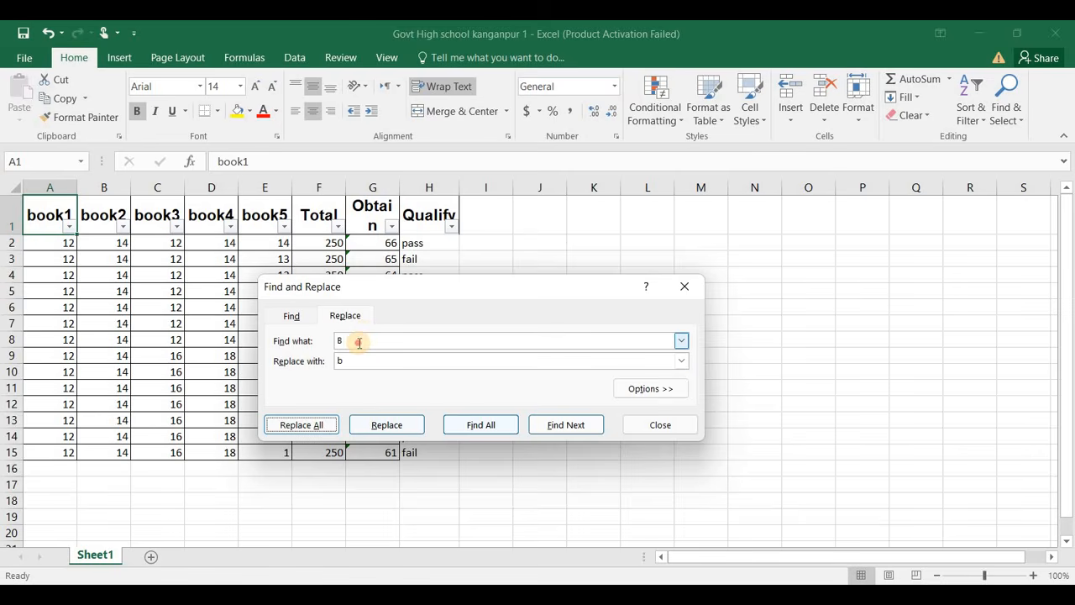
{"action": "left_click", "coordinate": [354, 370]}
{"action": "left_click", "coordinate": [360, 341]}
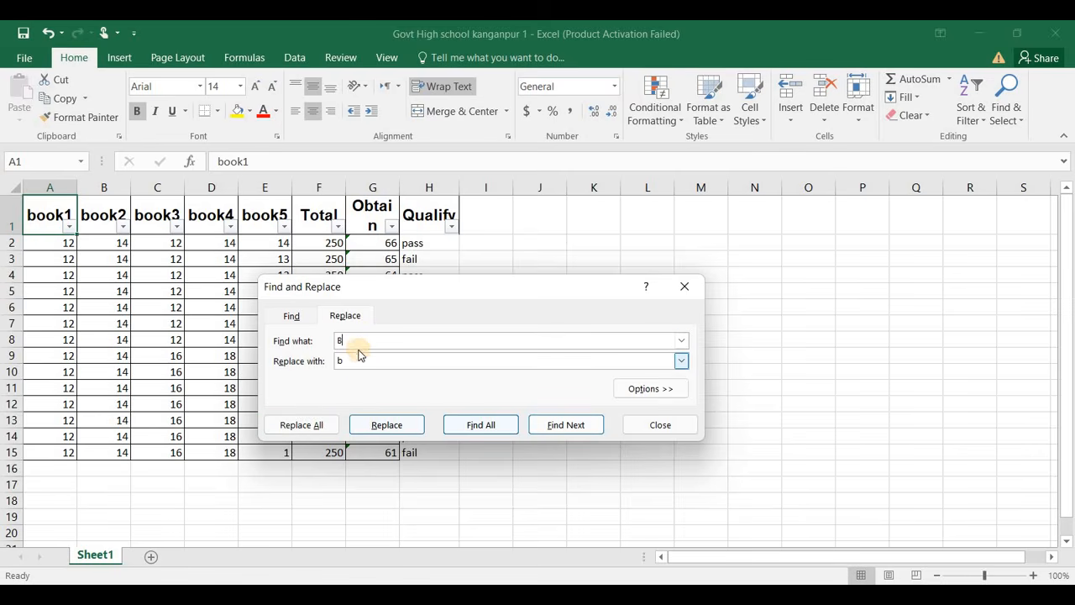
{"action": "left_click", "coordinate": [359, 360]}
{"action": "left_click", "coordinate": [651, 390]}
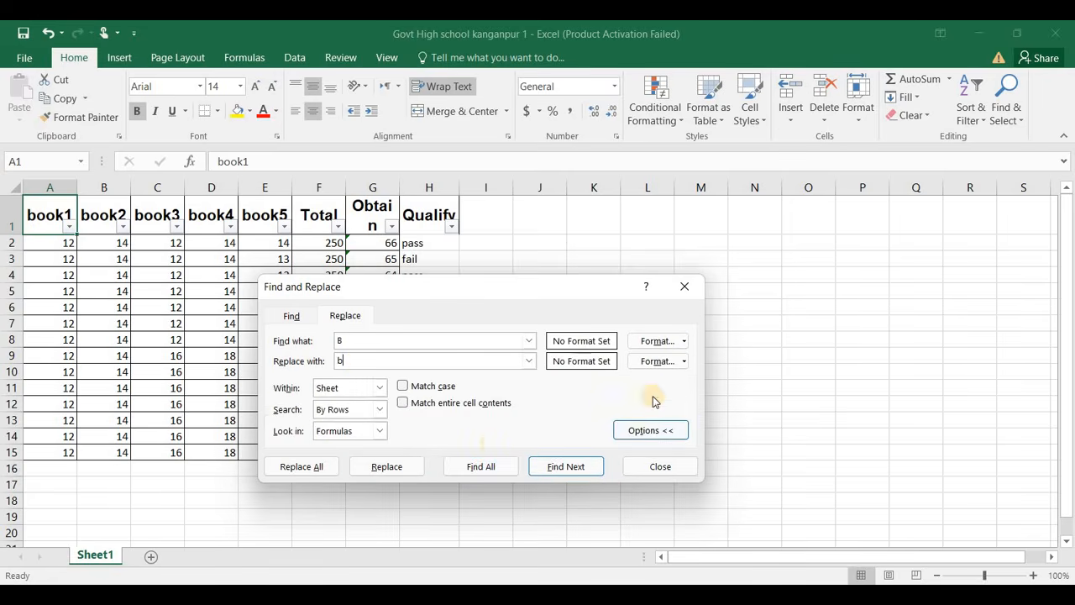
{"action": "left_click", "coordinate": [404, 407]}
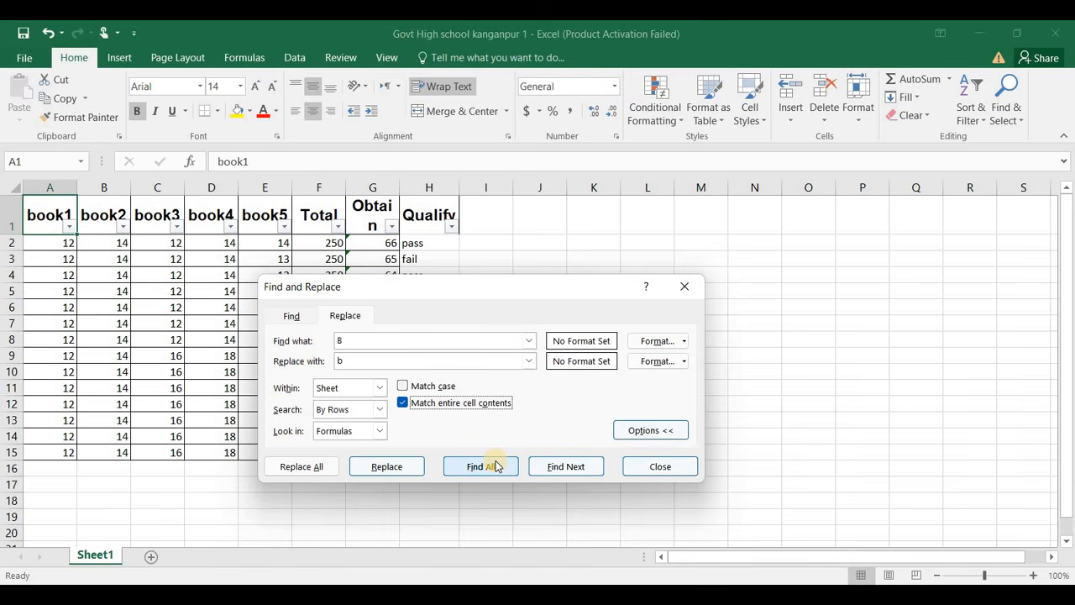
{"action": "left_click", "coordinate": [657, 472]}
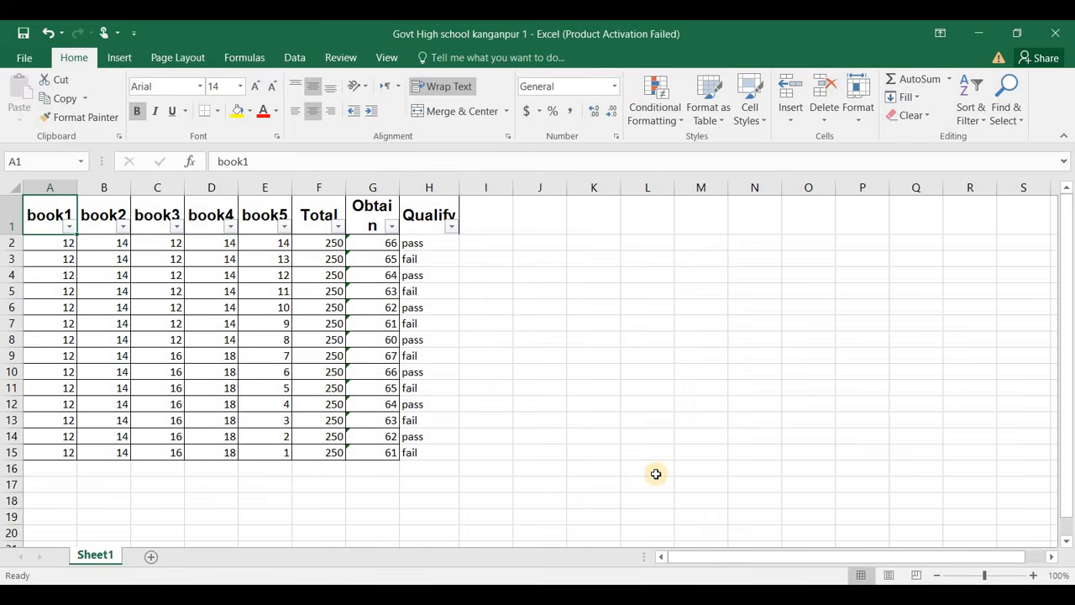
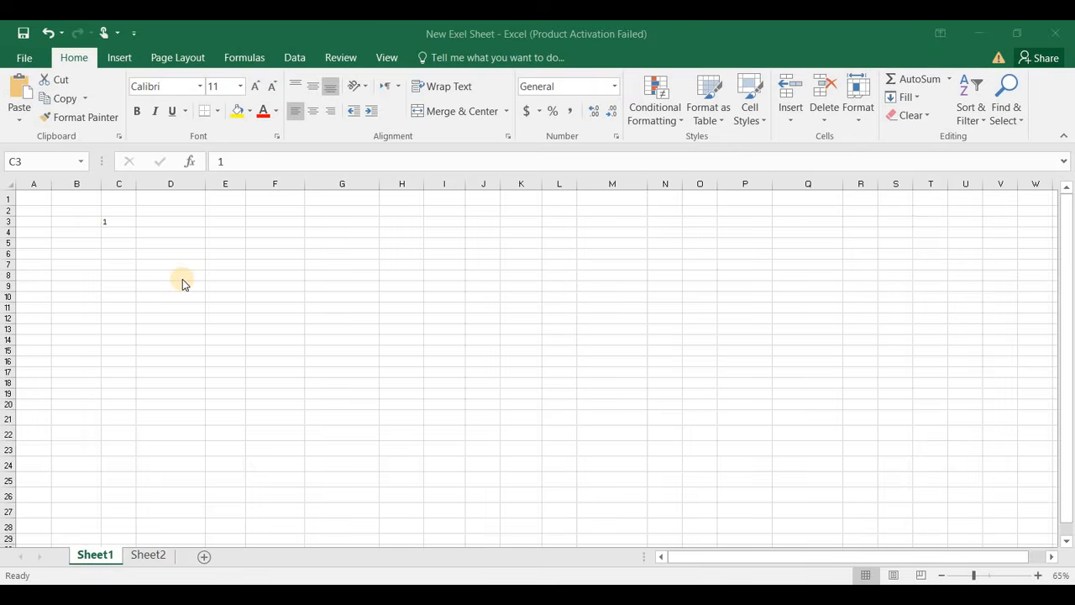
Enter 2 in C4 and fill the number series from C3:C4 down to 22 and across to L24.
{"action": "left_click", "coordinate": [118, 231]}
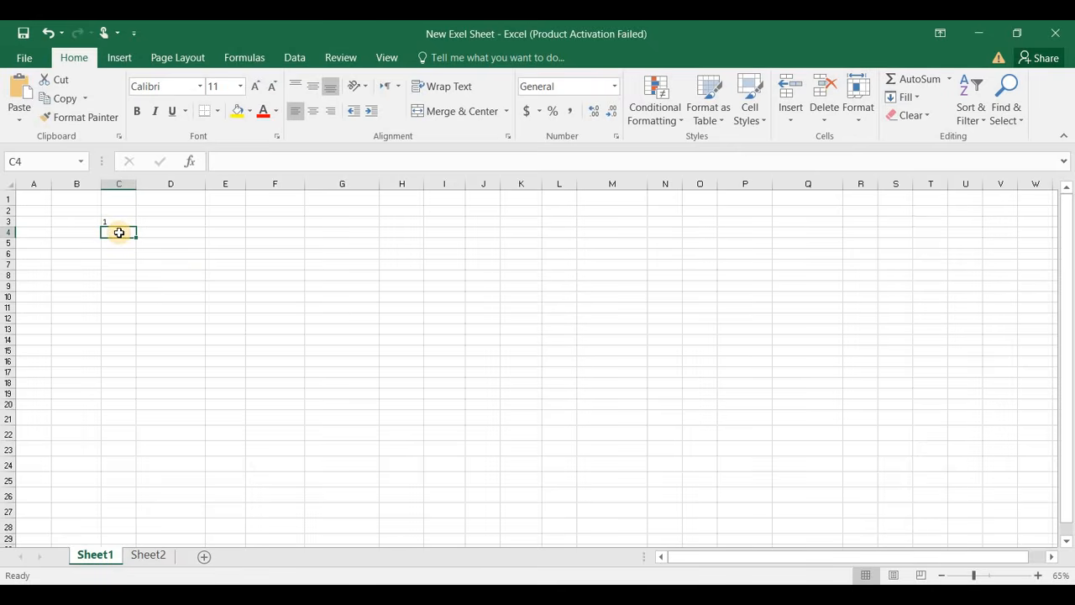
{"action": "type", "text": "2"}
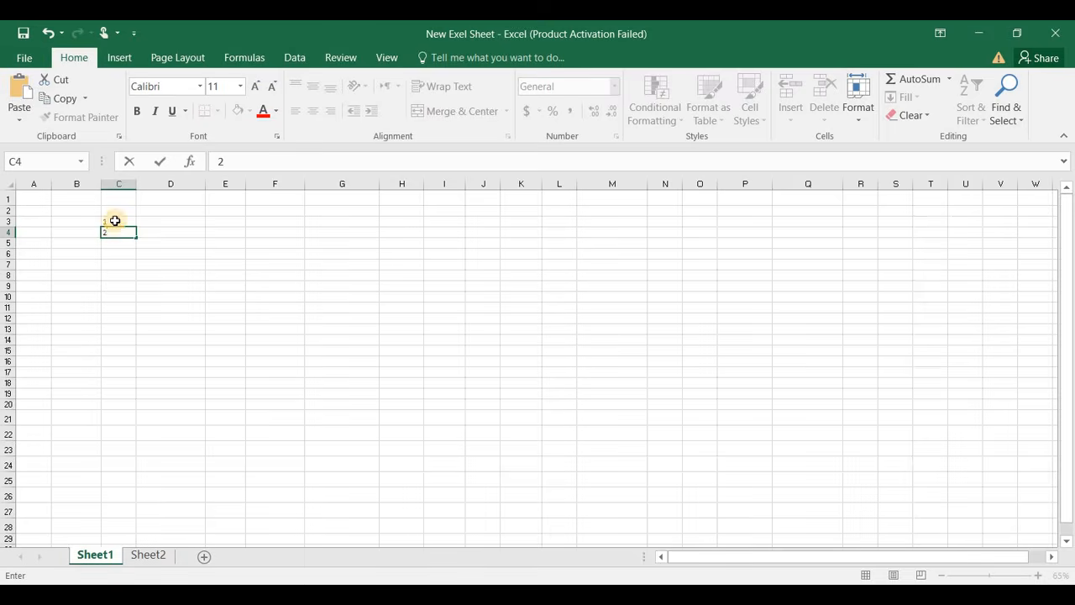
{"action": "left_click_drag", "start_coordinate": [116, 220], "coordinate": [588, 487]}
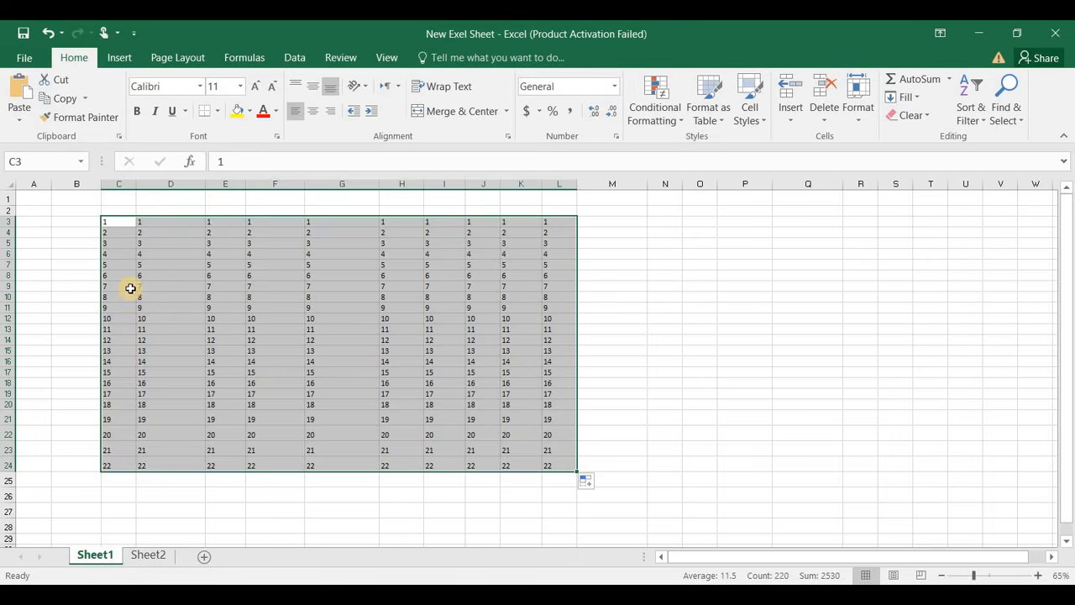
Cut the range C9:K18 and try to paste it over the range C4:J17.
{"action": "left_click_drag", "start_coordinate": [130, 288], "coordinate": [502, 382]}
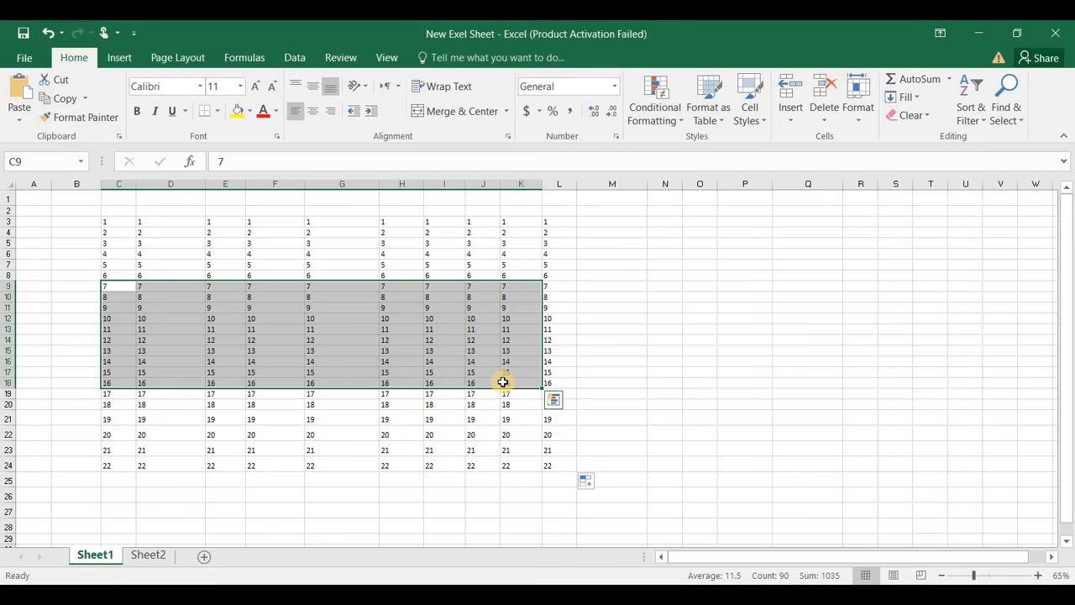
{"action": "key", "text": "ctrl+c"}
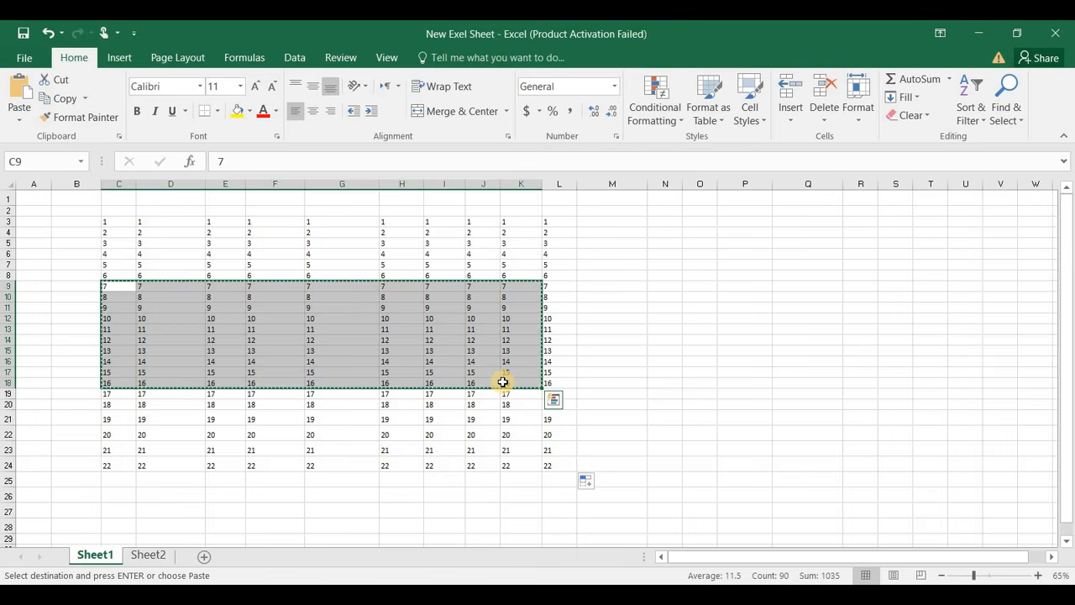
{"action": "left_click_drag", "start_coordinate": [125, 235], "coordinate": [496, 376]}
{"action": "key", "text": "ctrl+v"}
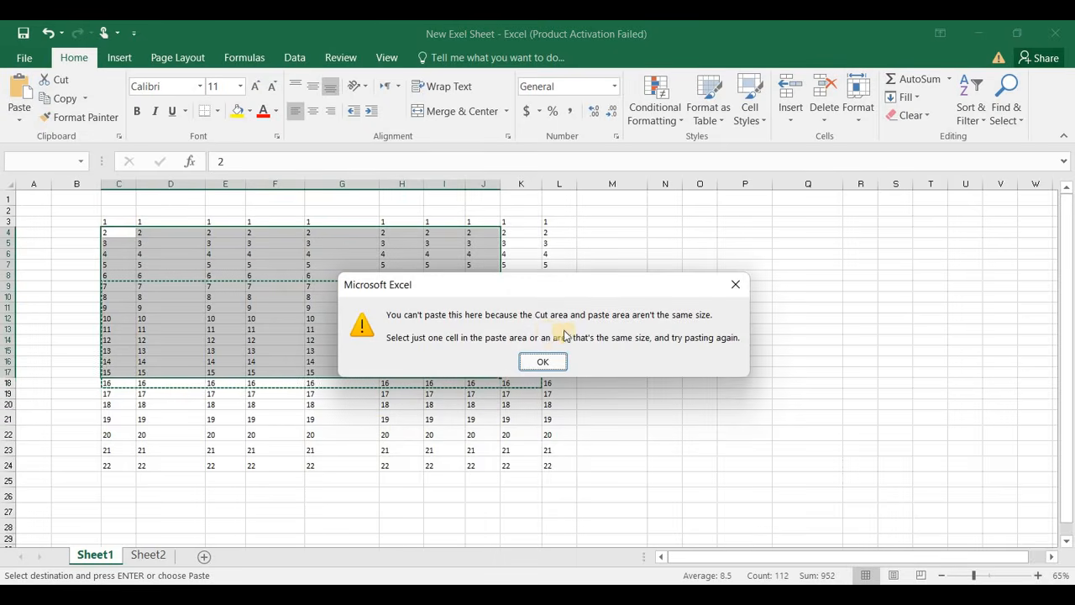
{"action": "left_click", "coordinate": [545, 359]}
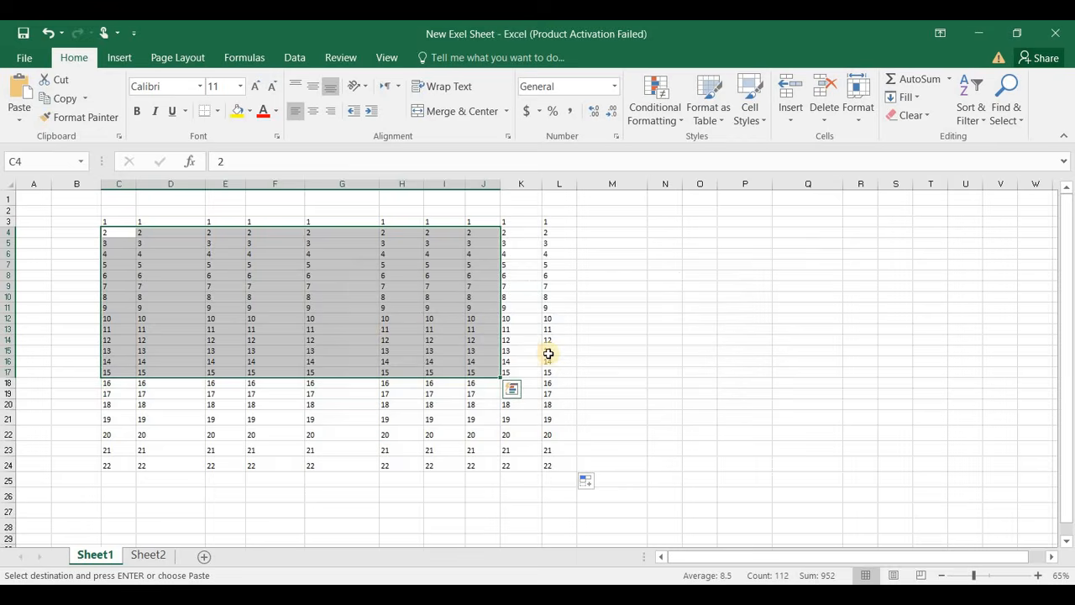
Paste the cut block of cells with its first cell at D5.
{"action": "left_click", "coordinate": [509, 372]}
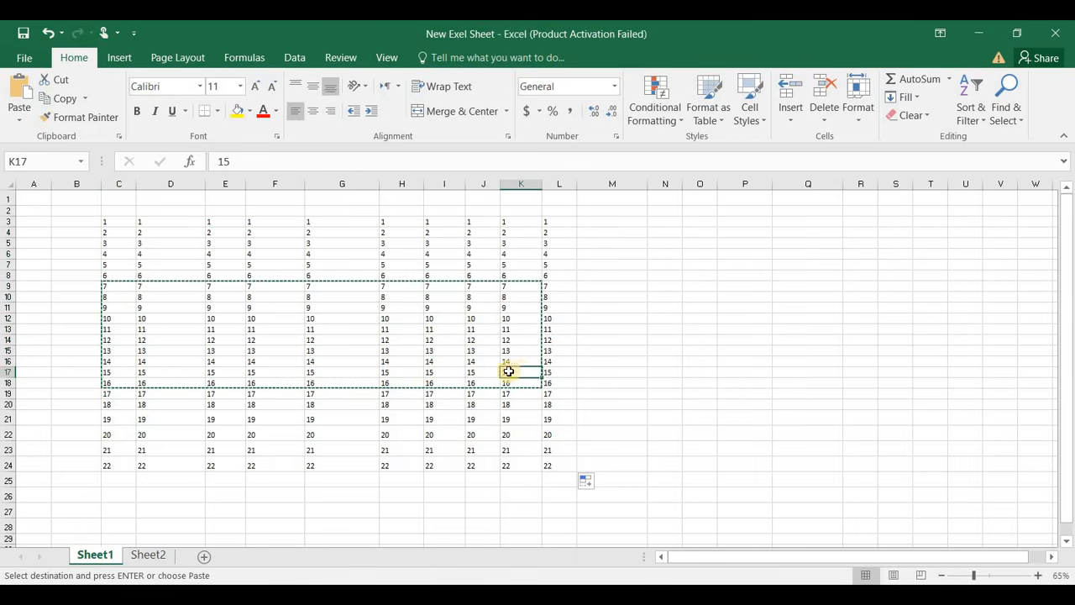
{"action": "left_click", "coordinate": [228, 372]}
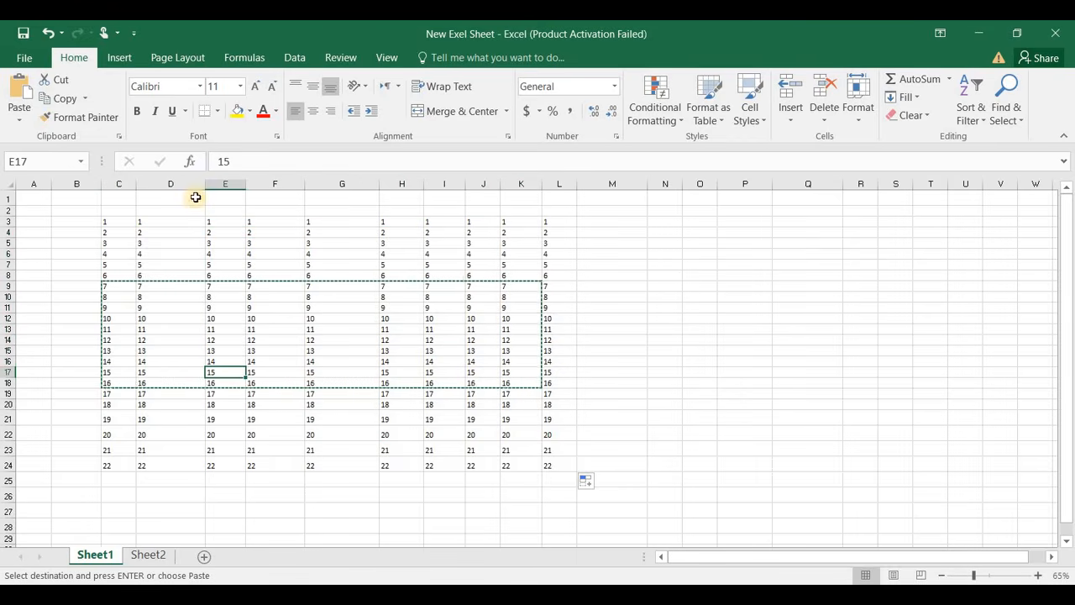
{"action": "left_click", "coordinate": [200, 244]}
{"action": "key", "text": "Return"}
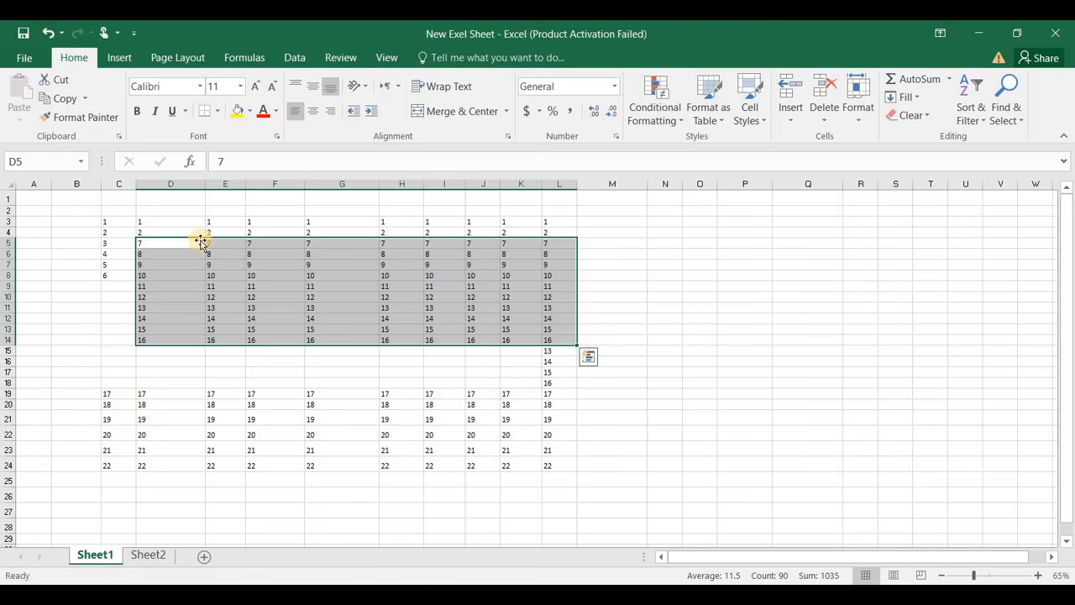
Fill the 6 in C8 down through the empty cells to C18.
{"action": "left_click", "coordinate": [111, 264]}
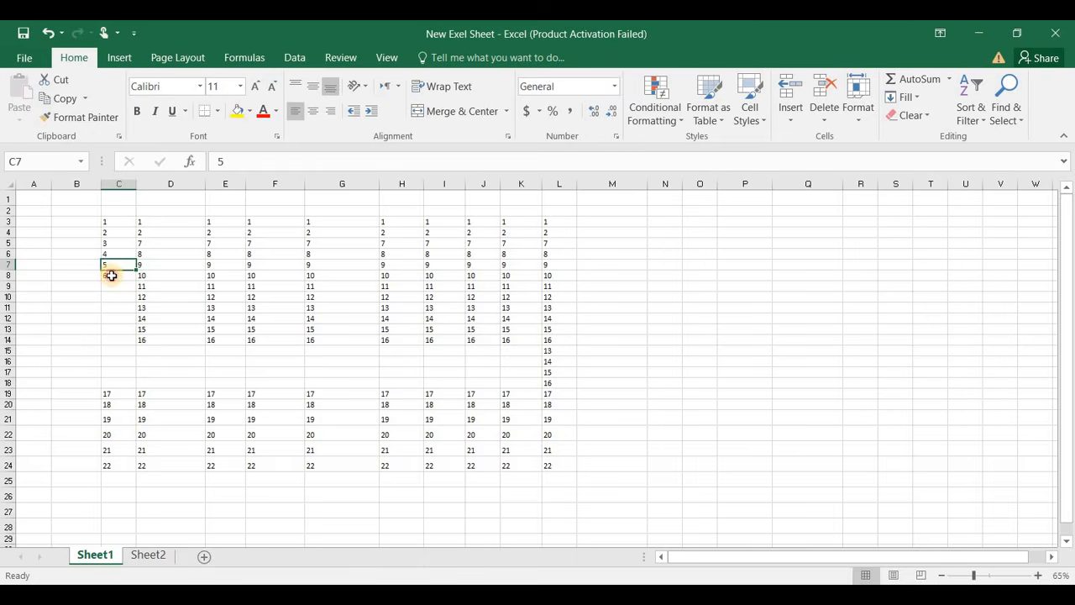
{"action": "left_click", "coordinate": [111, 276]}
{"action": "left_click_drag", "start_coordinate": [138, 279], "coordinate": [134, 383]}
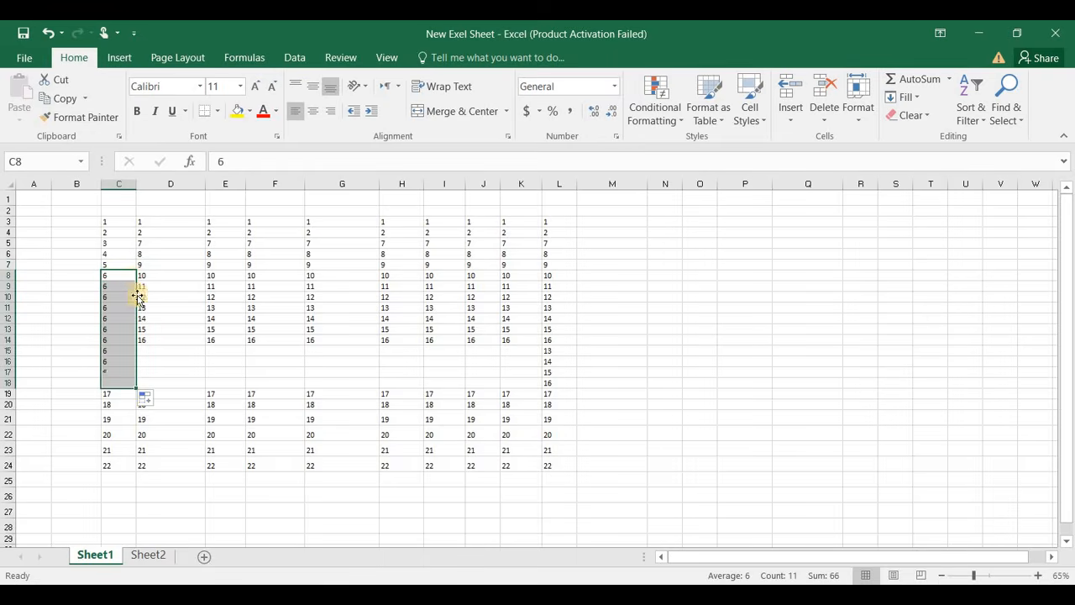
{"action": "left_click", "coordinate": [113, 351]}
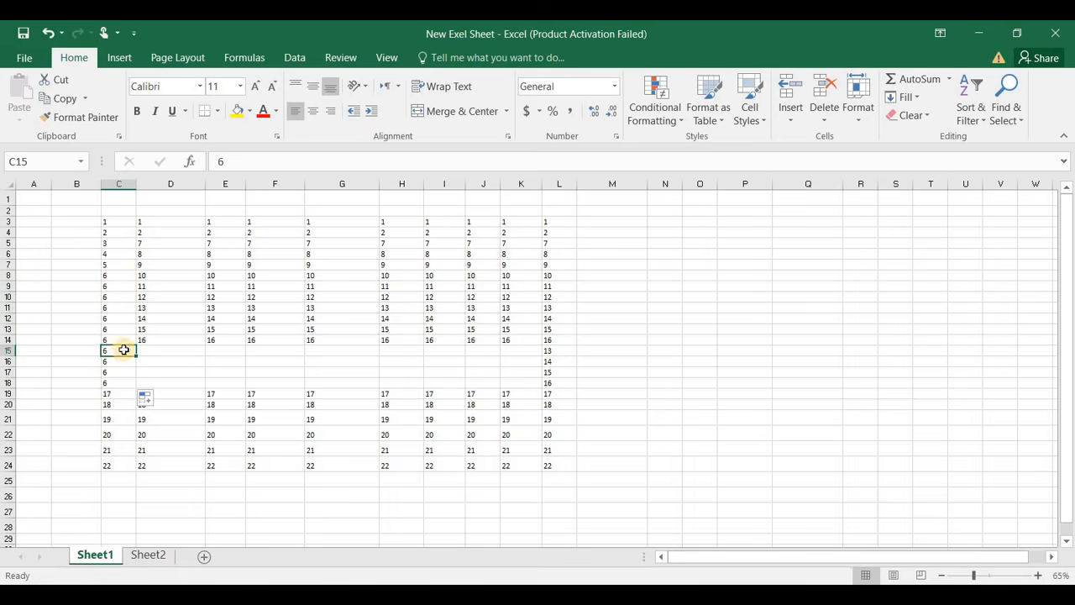
Fill the 16 in D14, E14 and F14 down through row 18 of each column.
{"action": "left_click", "coordinate": [153, 341]}
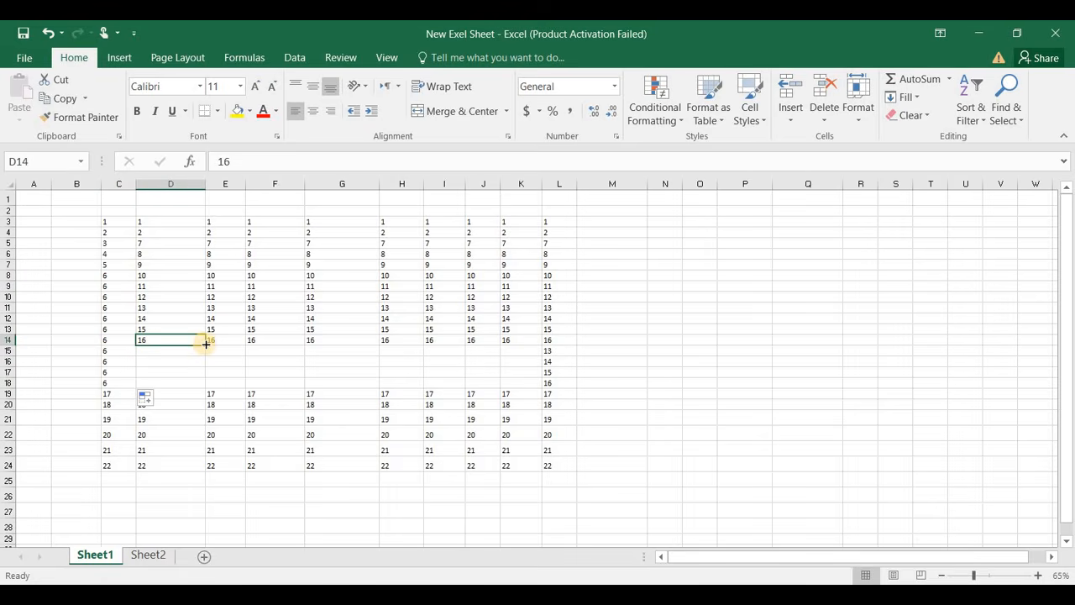
{"action": "double_click", "coordinate": [205, 345]}
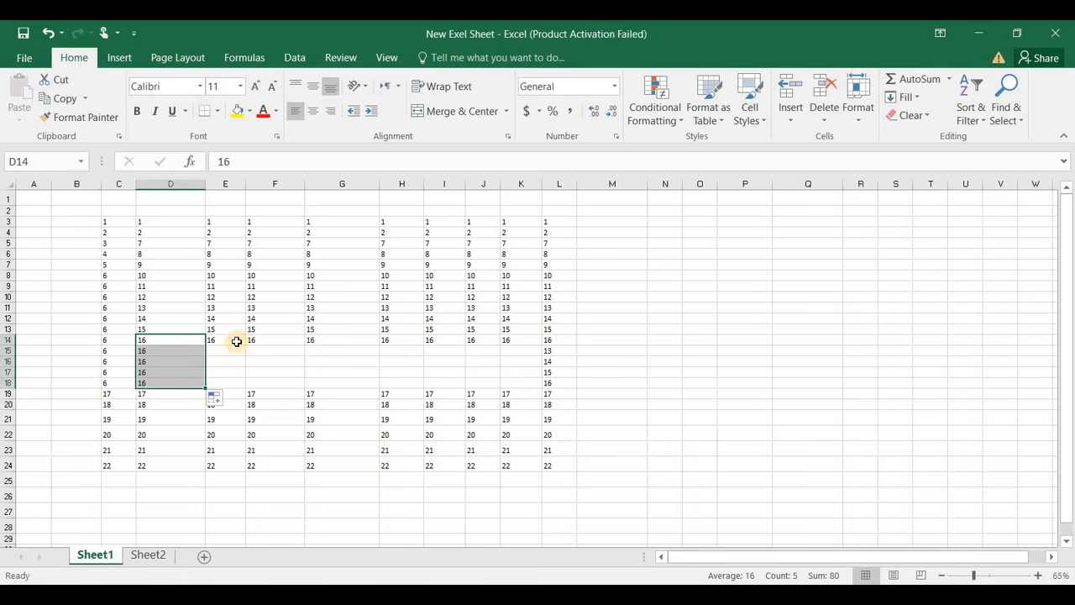
{"action": "left_click", "coordinate": [241, 340]}
{"action": "double_click", "coordinate": [246, 342]}
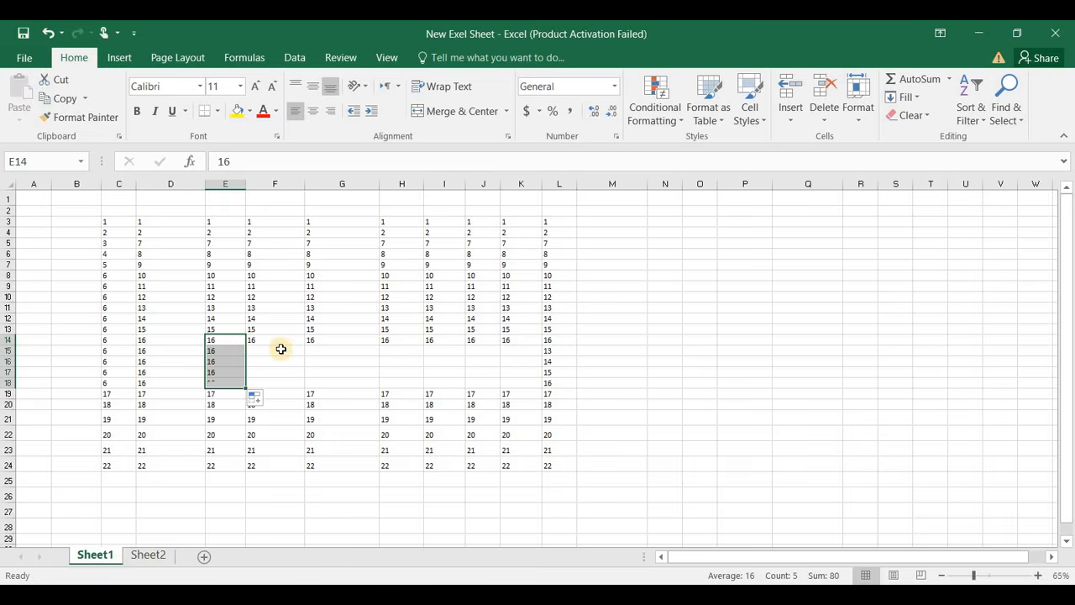
{"action": "left_click", "coordinate": [300, 340]}
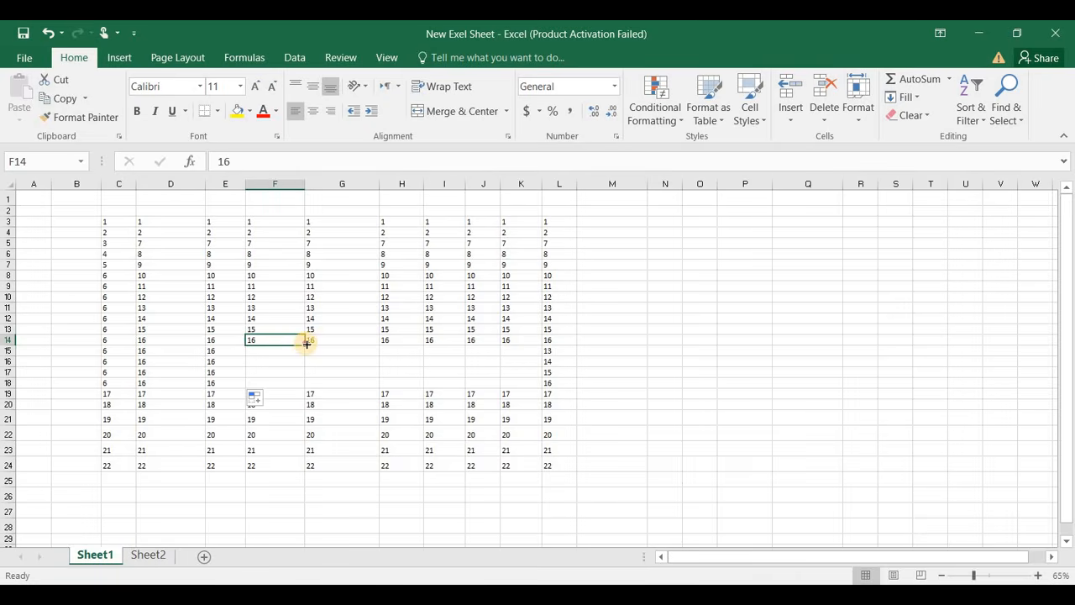
{"action": "double_click", "coordinate": [306, 343]}
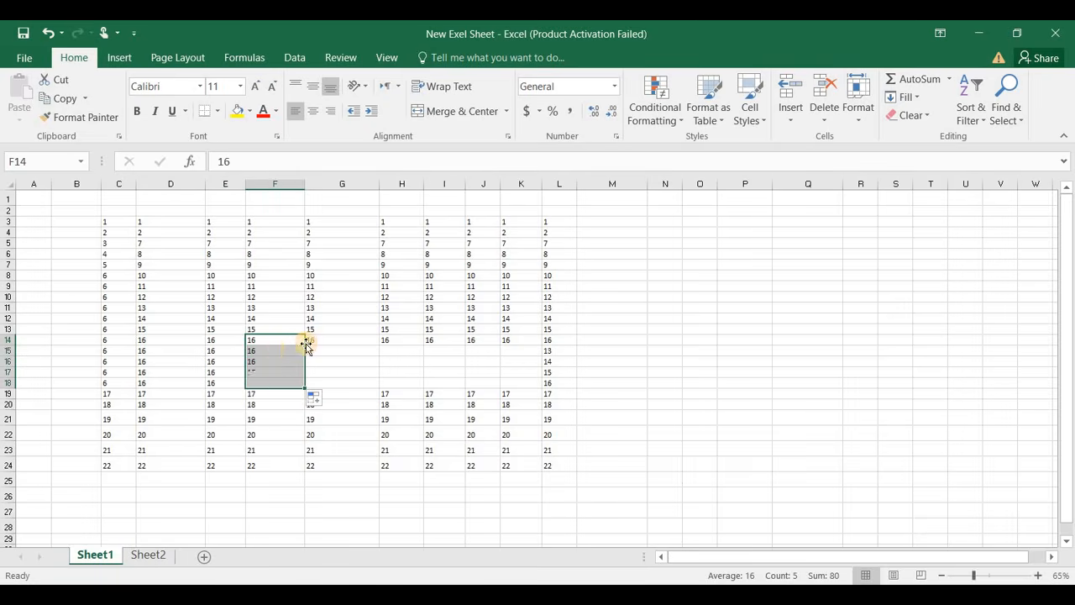
Fill the 16 in G14, H14 and I14 down through row 18 of each column.
{"action": "double_click", "coordinate": [375, 341]}
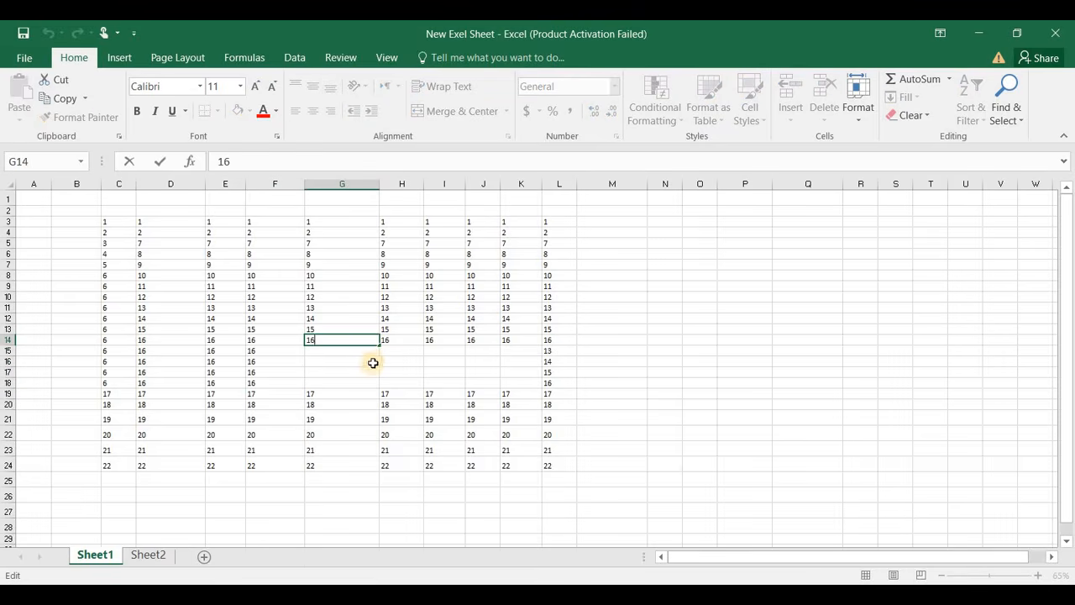
{"action": "left_click_drag", "start_coordinate": [370, 371], "coordinate": [371, 342]}
{"action": "left_click", "coordinate": [371, 342]}
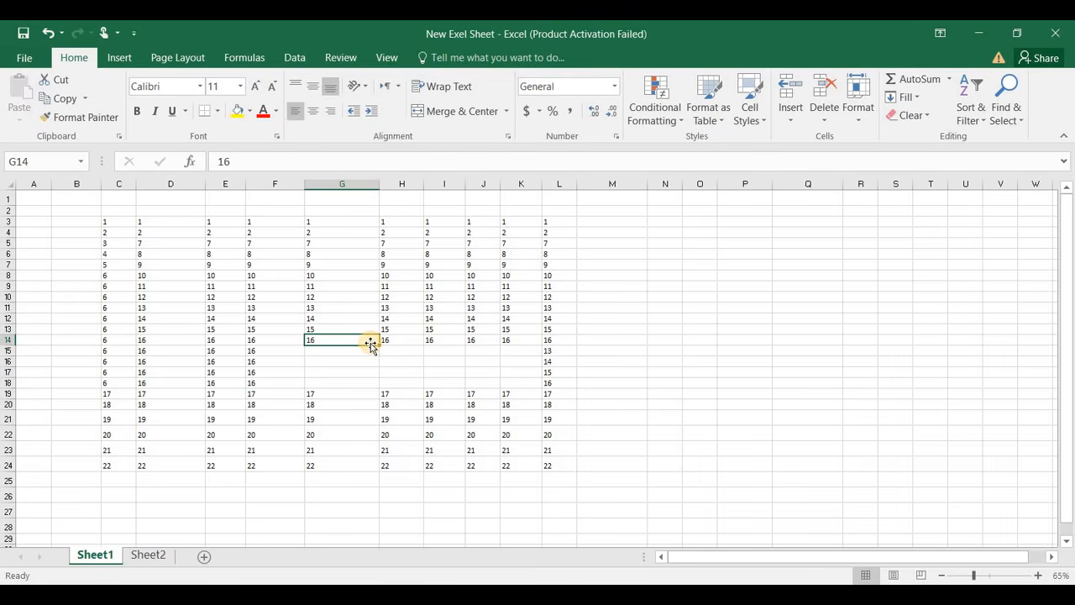
{"action": "double_click", "coordinate": [378, 344]}
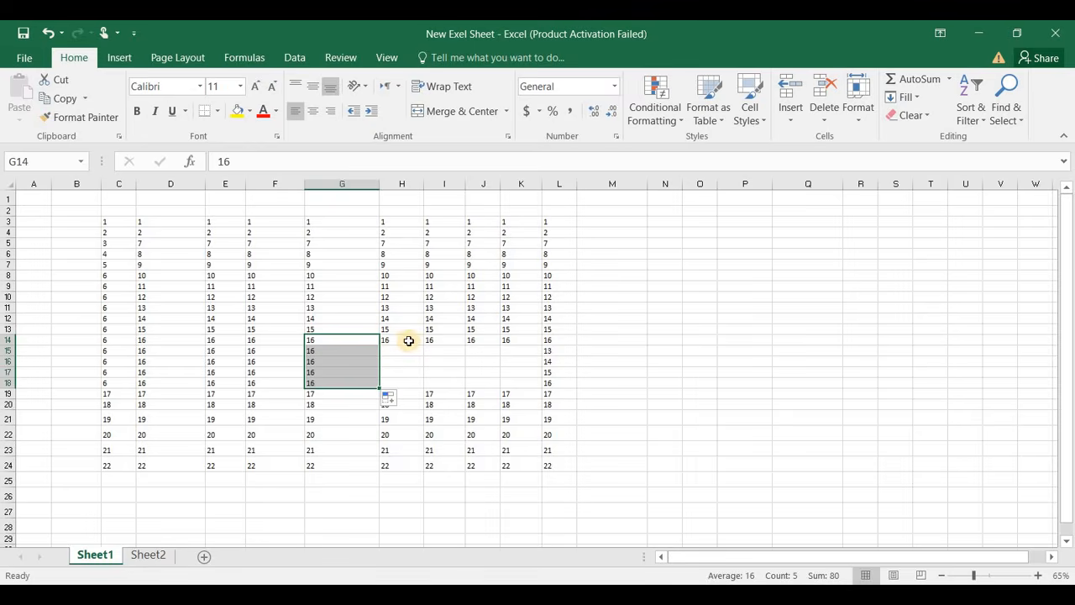
{"action": "left_click", "coordinate": [408, 341]}
{"action": "double_click", "coordinate": [425, 347]}
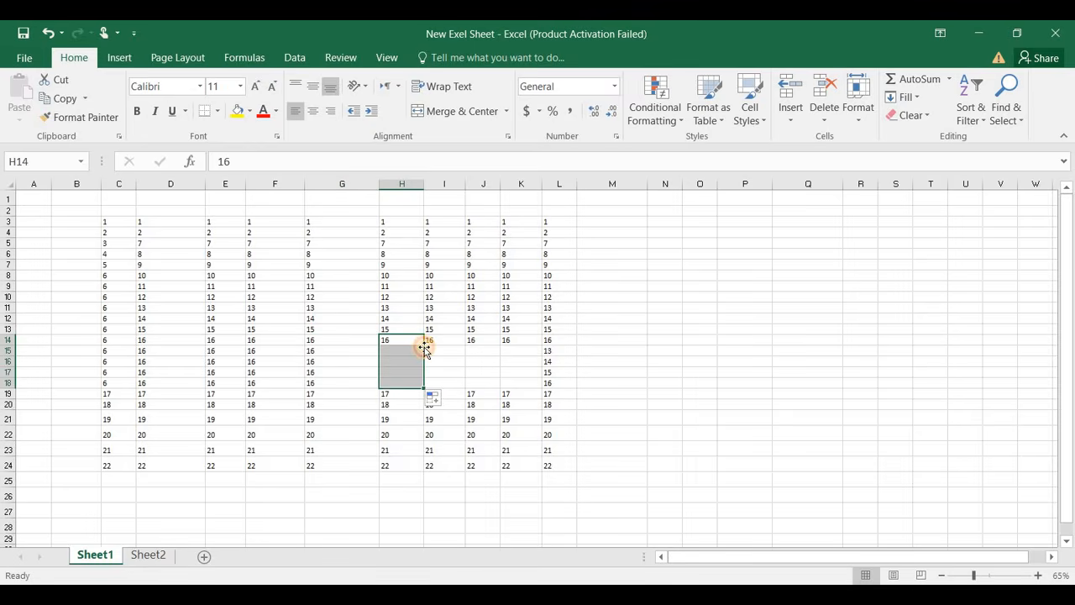
{"action": "left_click", "coordinate": [454, 344]}
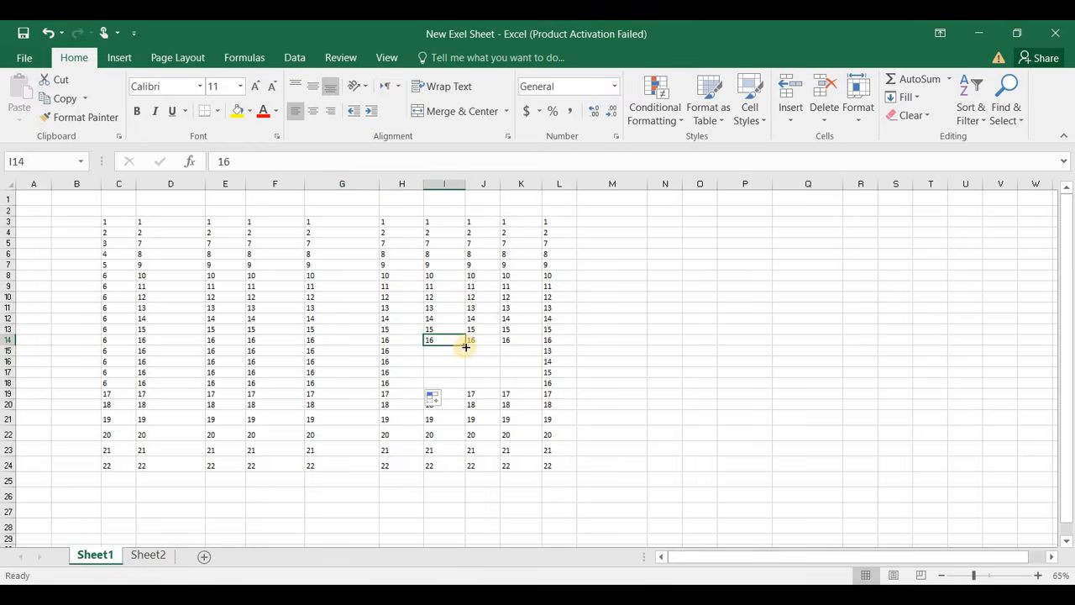
{"action": "double_click", "coordinate": [465, 346]}
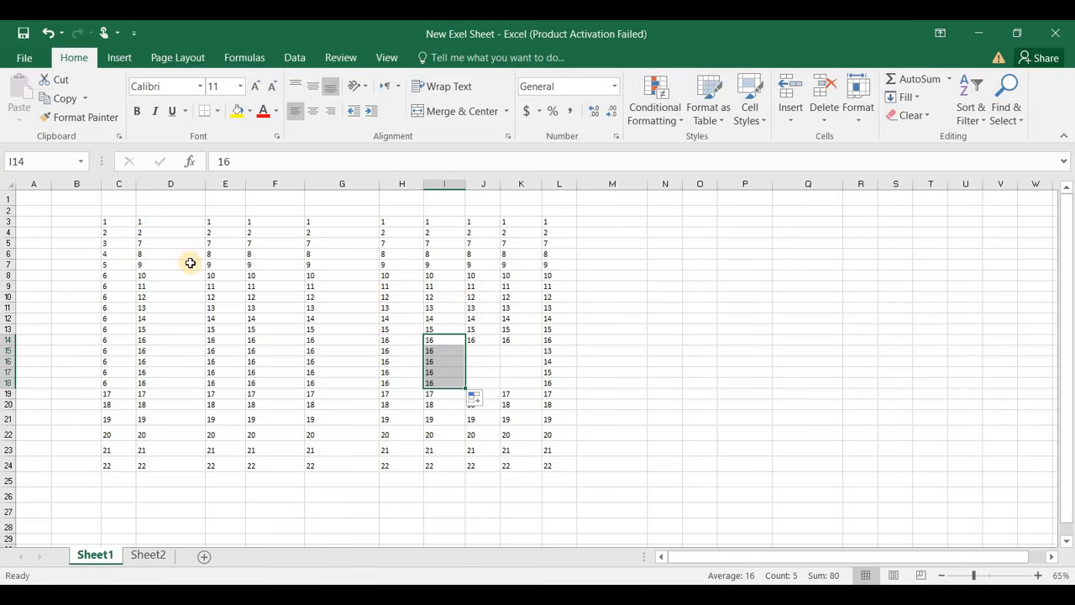
Enter the letter g in cells C13, E13, F21, J16 and F10.
{"action": "left_click", "coordinate": [108, 325]}
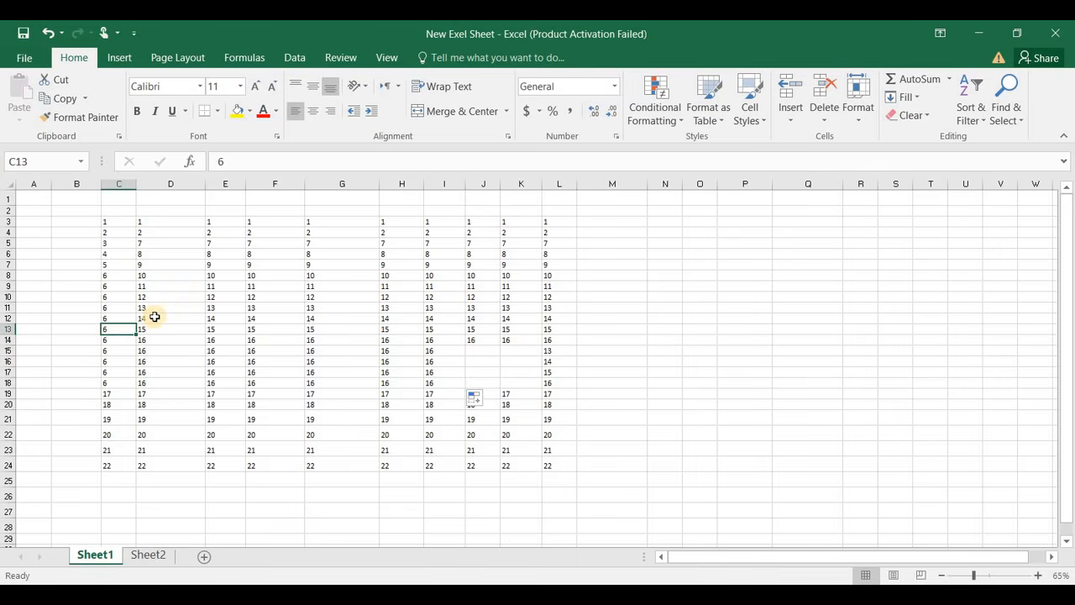
{"action": "left_click", "coordinate": [216, 330]}
{"action": "type", "text": "g"}
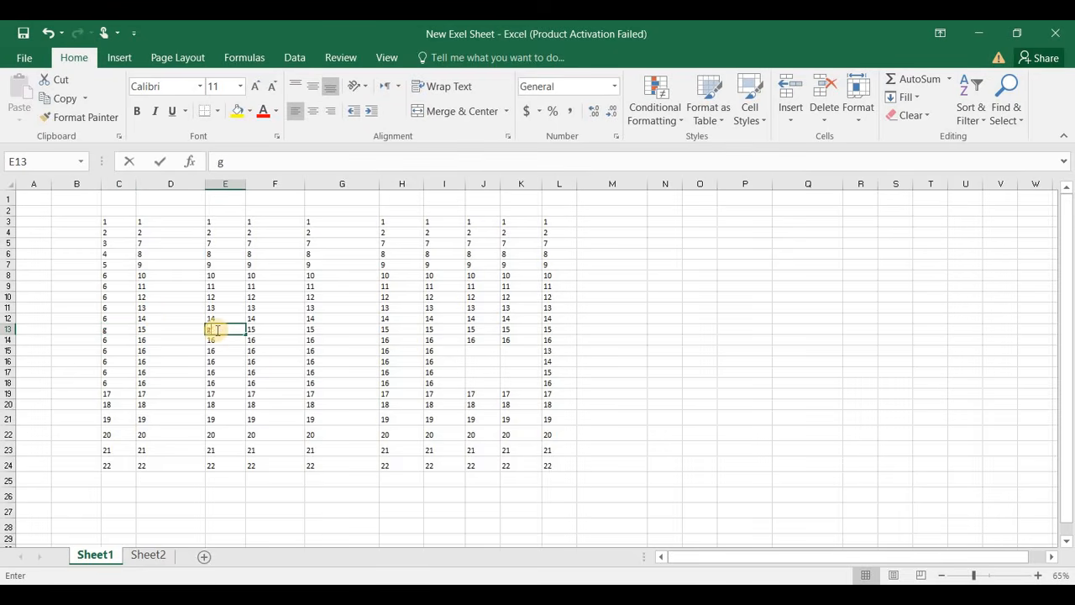
{"action": "left_click", "coordinate": [250, 414]}
{"action": "type", "text": "g"}
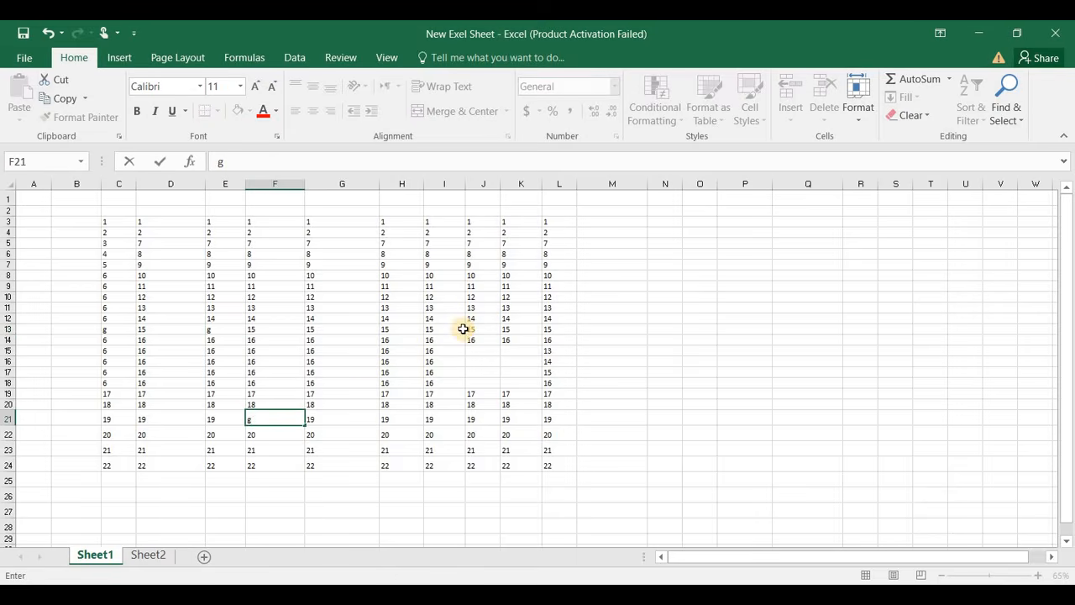
{"action": "left_click", "coordinate": [468, 364]}
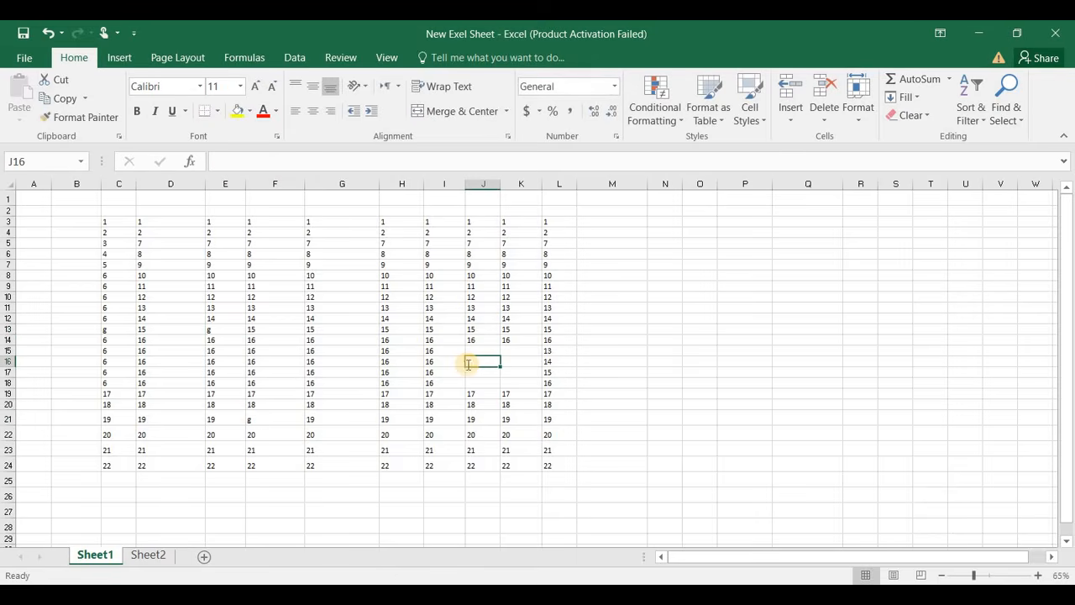
{"action": "type", "text": "g"}
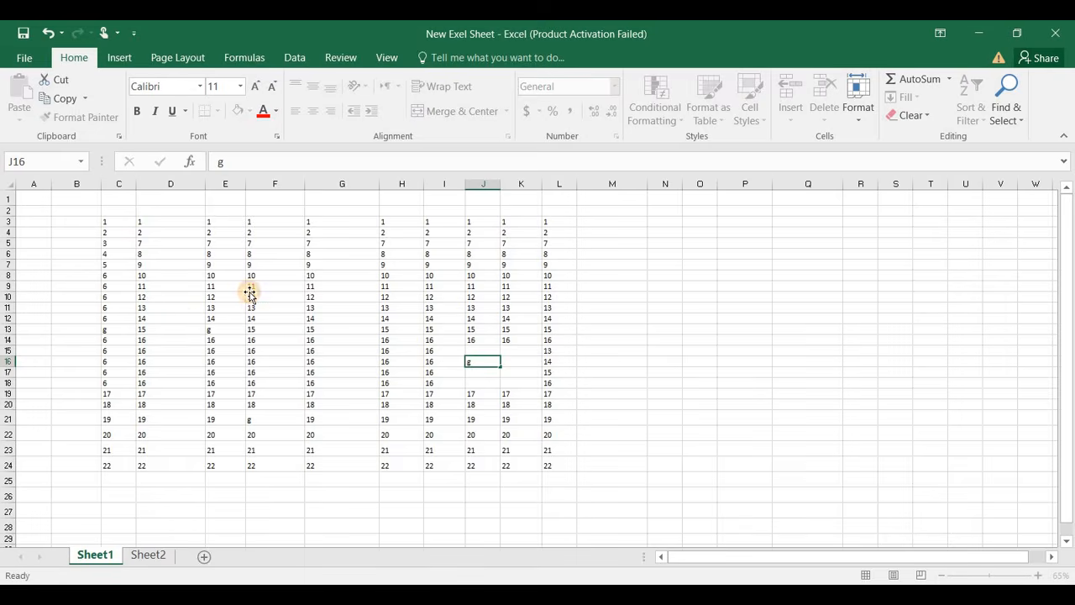
{"action": "left_click", "coordinate": [250, 294]}
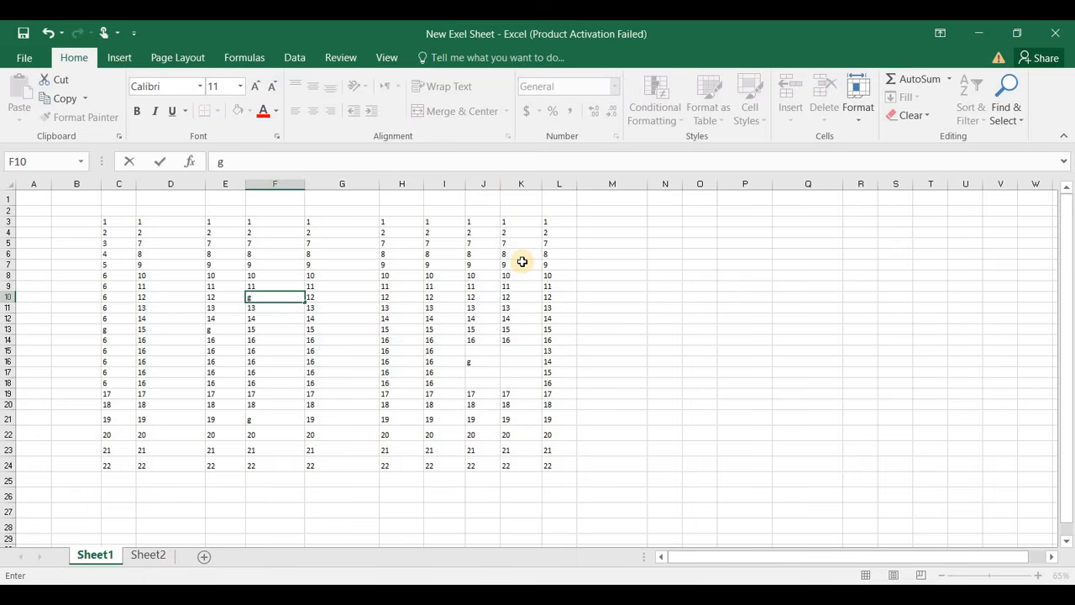
Find all cells containing g and go to the matches in F21 and J16 from the results list.
{"action": "key", "text": "ctrl+f"}
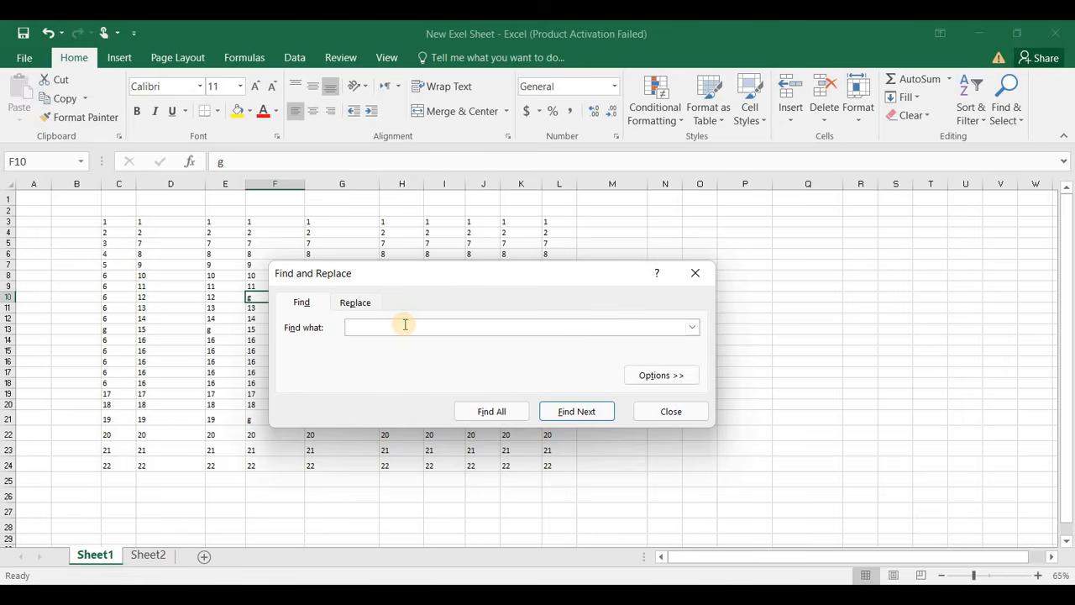
{"action": "type", "text": "g"}
{"action": "left_click", "coordinate": [491, 412]}
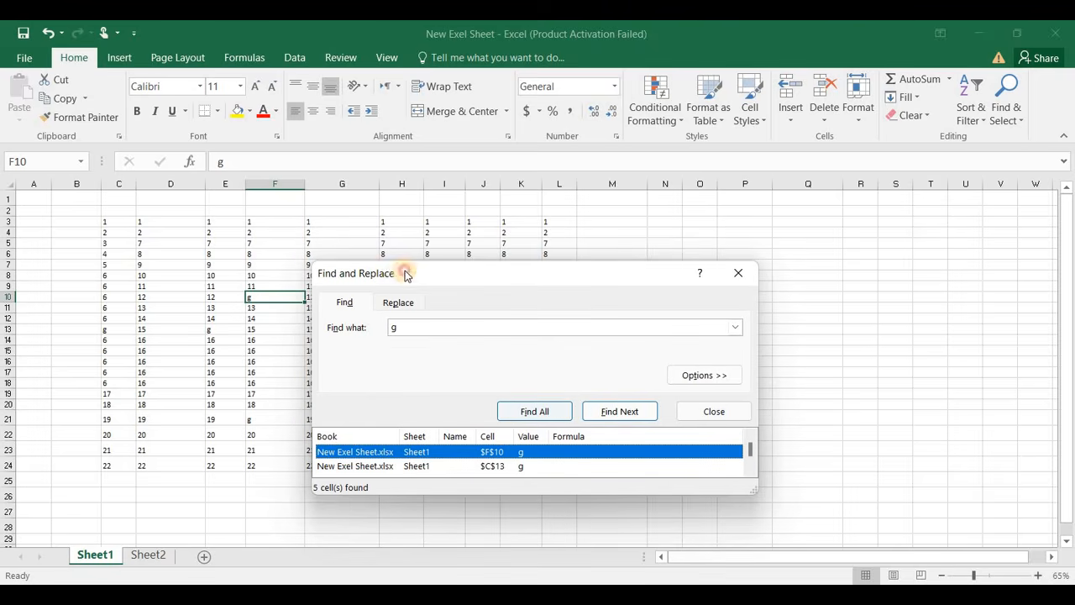
{"action": "left_click_drag", "start_coordinate": [402, 277], "coordinate": [539, 231]}
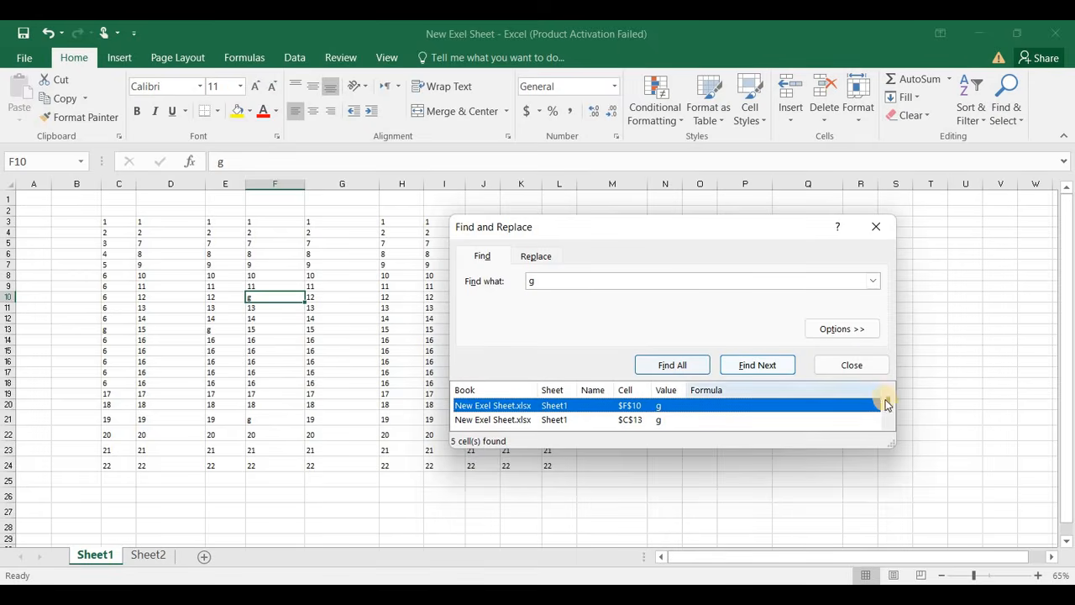
{"action": "left_click_drag", "start_coordinate": [887, 405], "coordinate": [890, 421]}
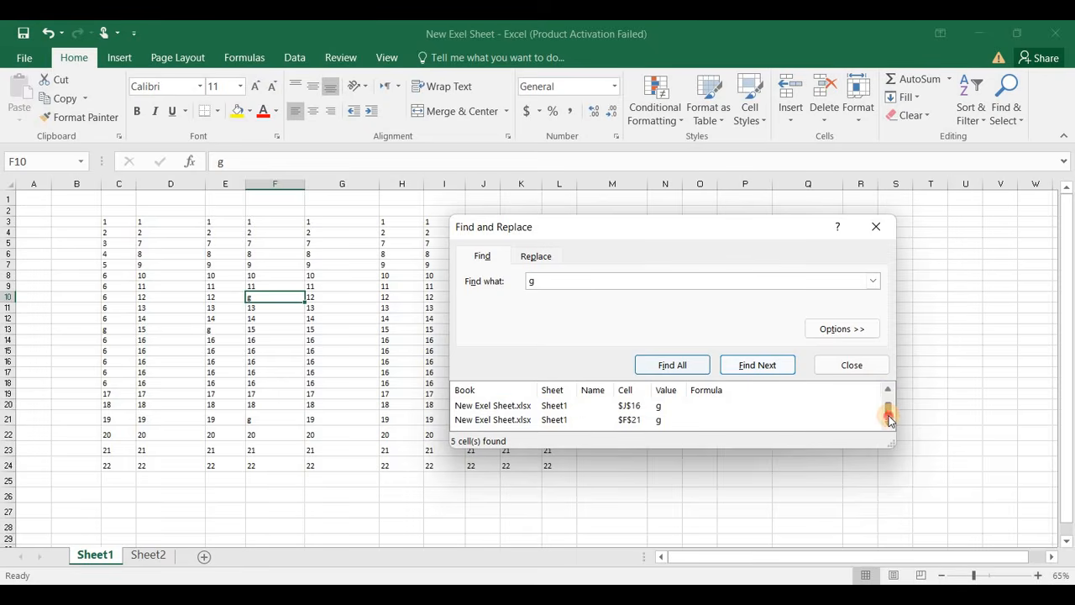
{"action": "left_click", "coordinate": [499, 419]}
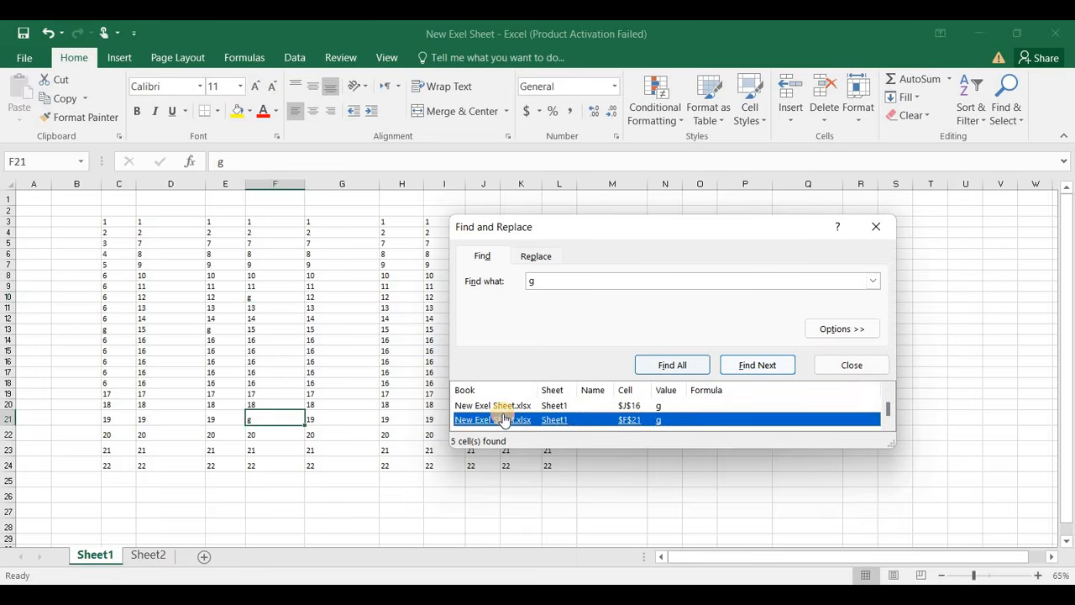
{"action": "left_click", "coordinate": [559, 406]}
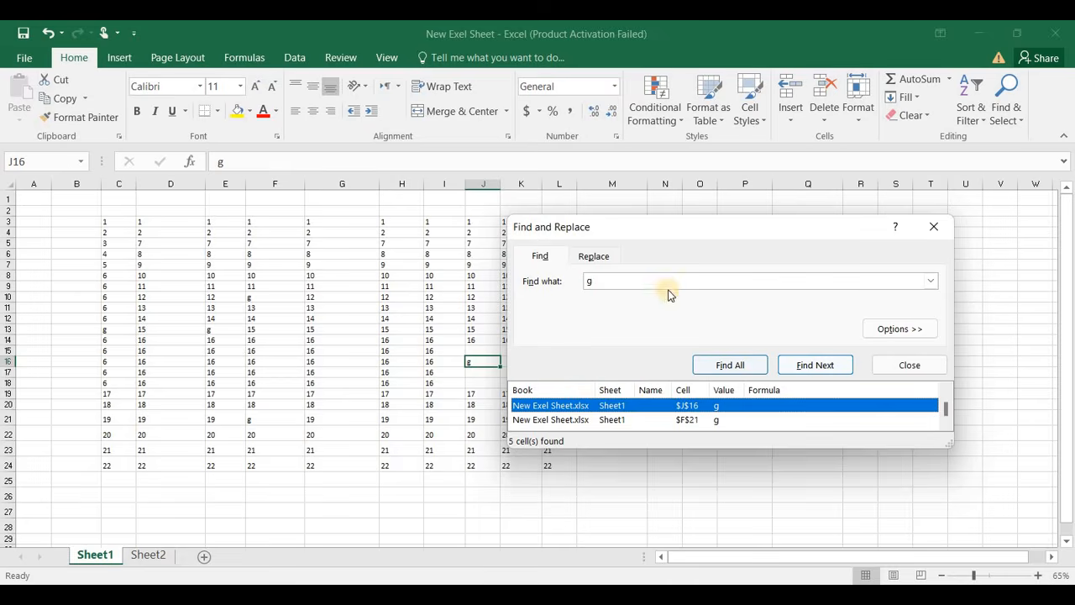
Replace only the g in J16 with 10 using Find and Replace.
{"action": "left_click", "coordinate": [606, 256]}
{"action": "left_click", "coordinate": [593, 298]}
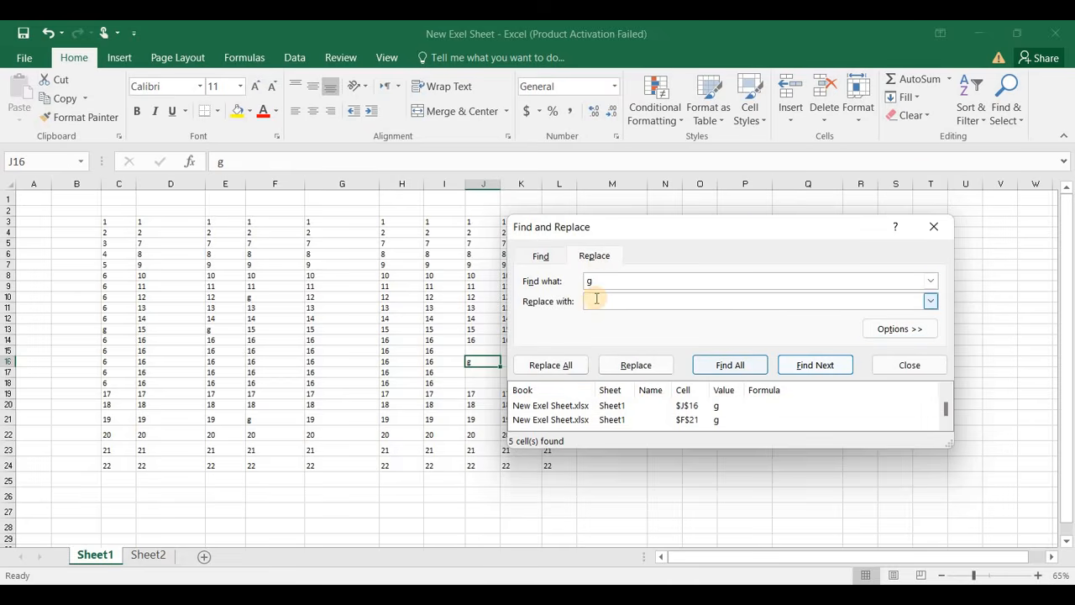
{"action": "type", "text": "10"}
{"action": "left_click", "coordinate": [935, 228]}
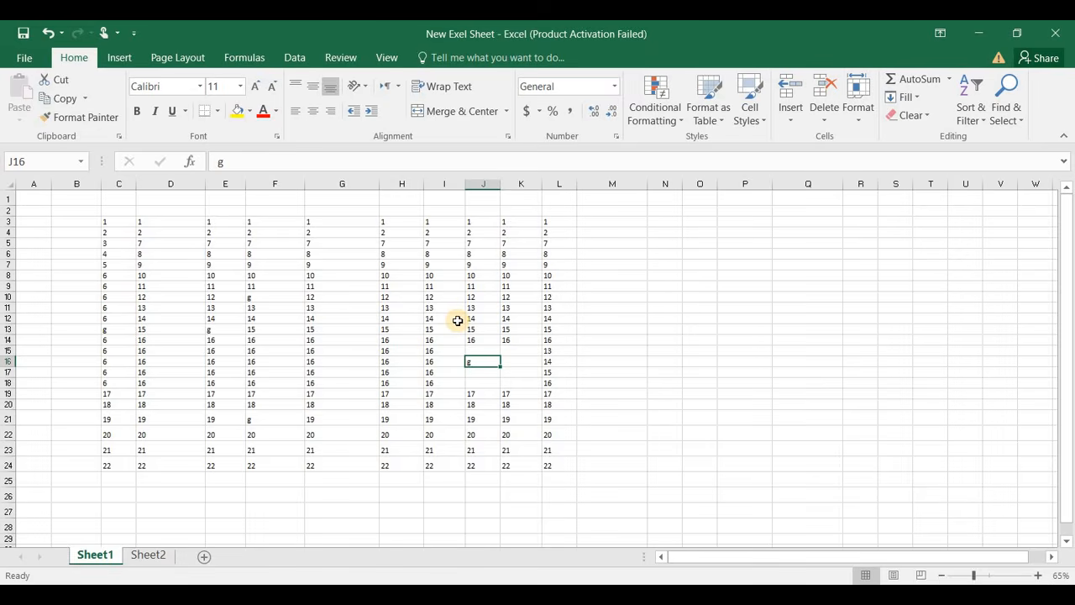
{"action": "key", "text": "ctrl+h"}
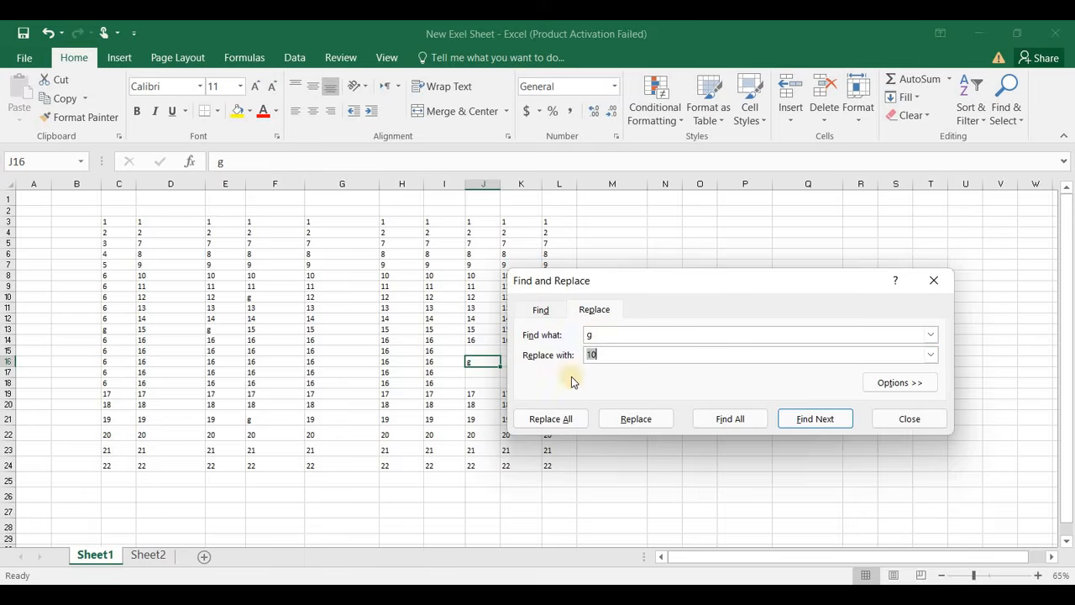
{"action": "left_click", "coordinate": [614, 336]}
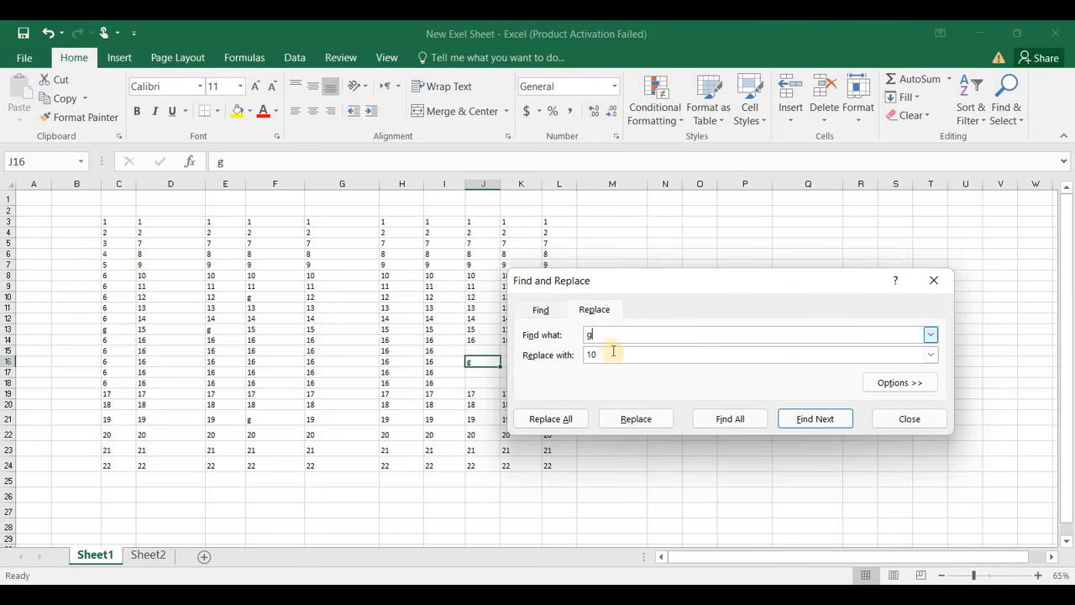
{"action": "left_click", "coordinate": [613, 354]}
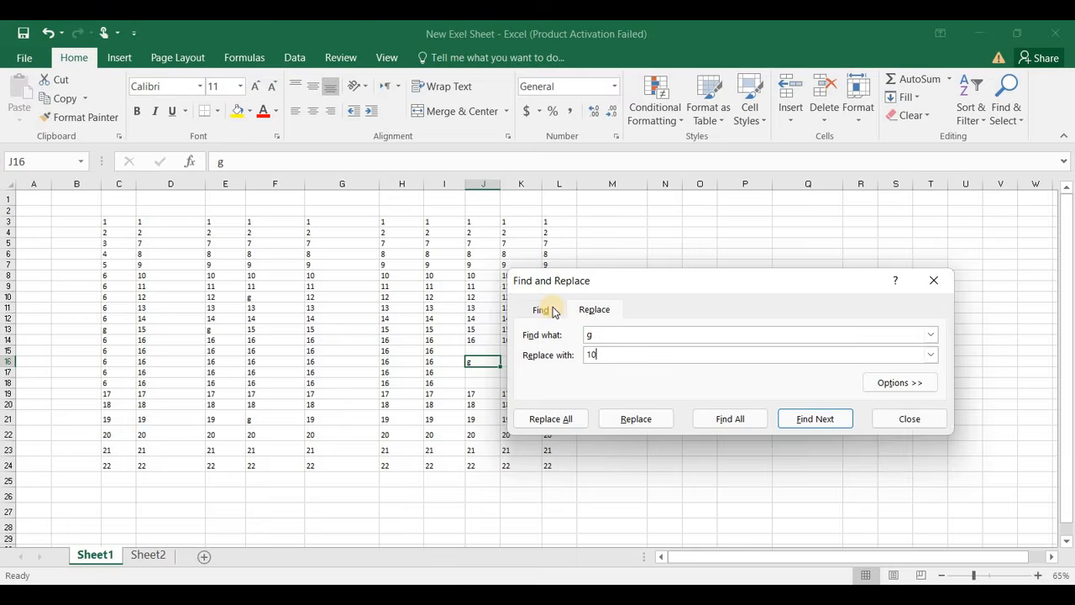
{"action": "left_click", "coordinate": [621, 420]}
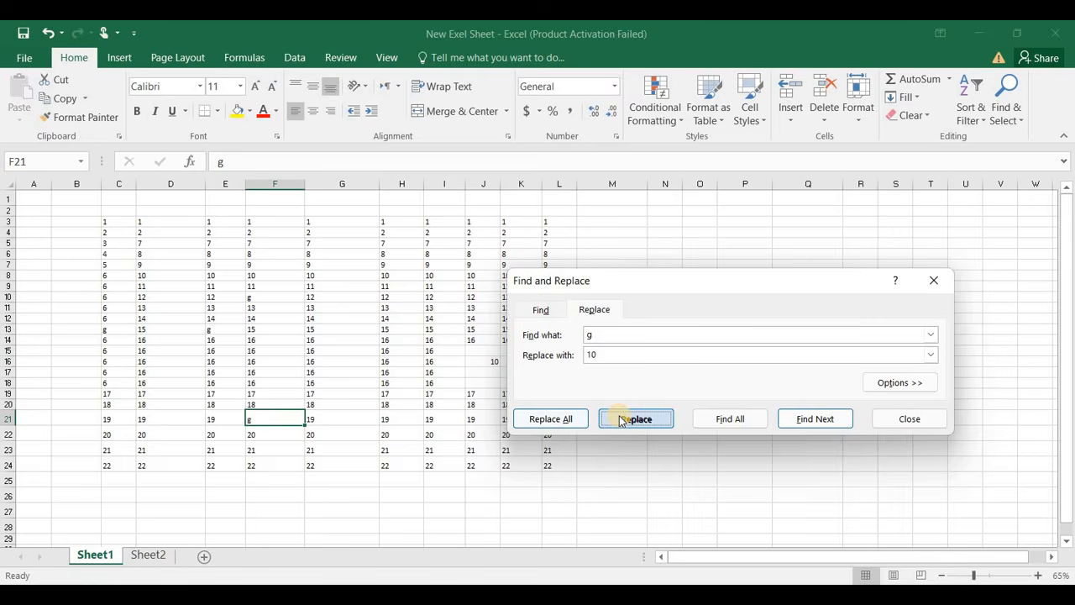
Change the replacement value to 19 and replace only the g in F21.
{"action": "left_click", "coordinate": [601, 353]}
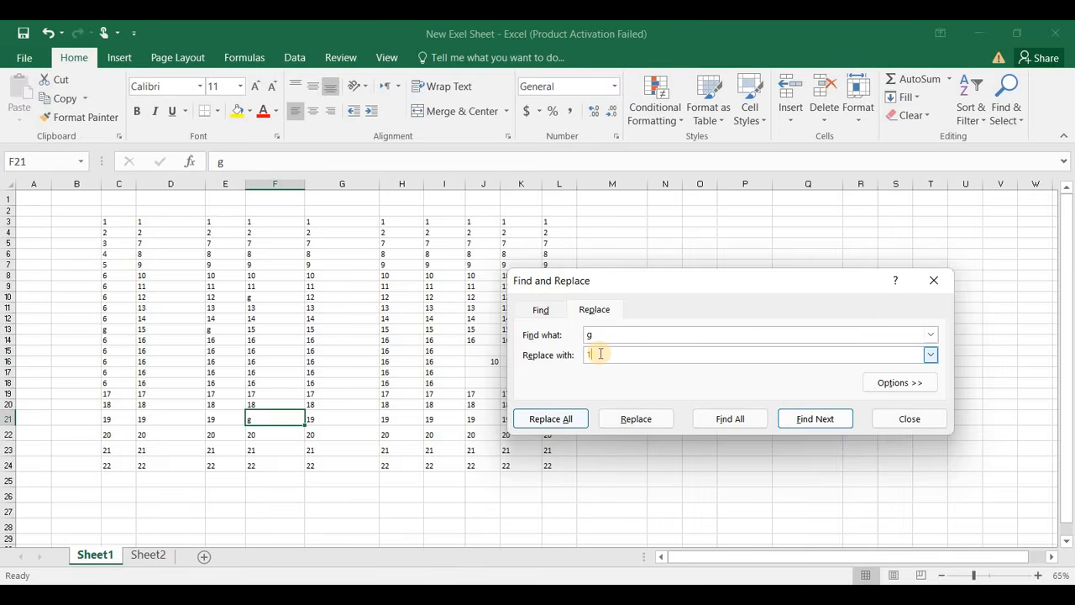
{"action": "type", "text": "19"}
{"action": "key", "text": "BackSpace"}
{"action": "key", "text": "BackSpace"}
{"action": "type", "text": "9"}
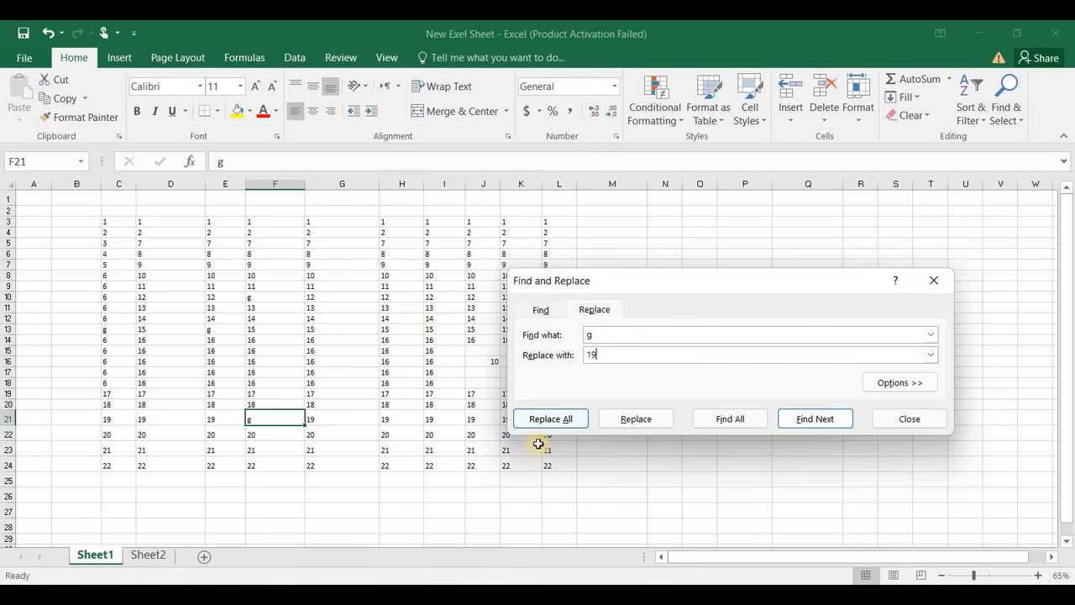
{"action": "left_click", "coordinate": [634, 417]}
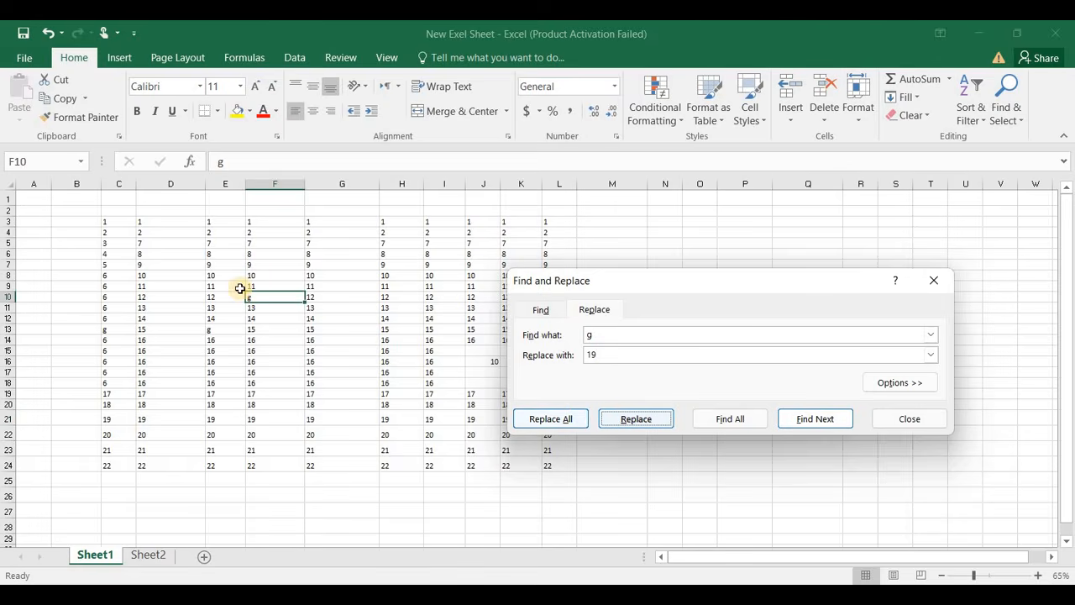
Replace all remaining g entries in the sheet with 19, then select J16.
{"action": "left_click", "coordinate": [548, 420]}
{"action": "left_click", "coordinate": [543, 357]}
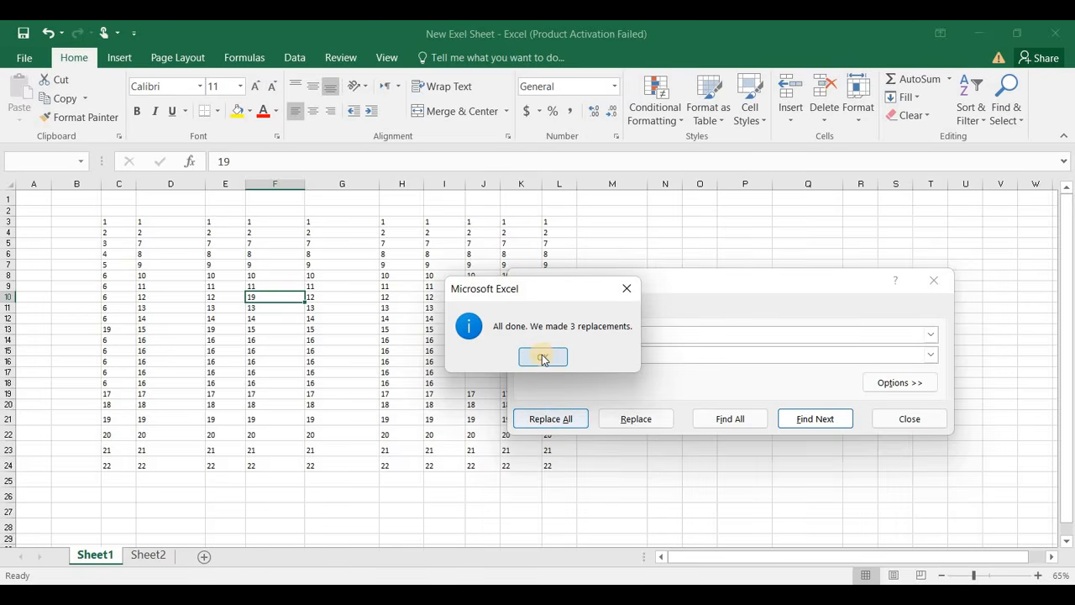
{"action": "left_click", "coordinate": [542, 359]}
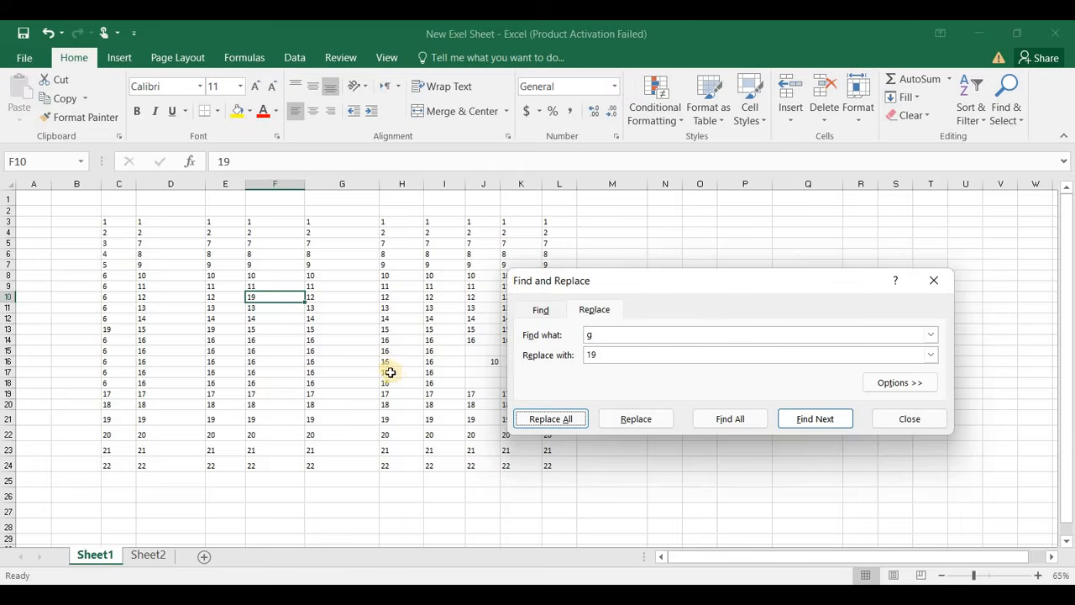
{"action": "left_click", "coordinate": [487, 361]}
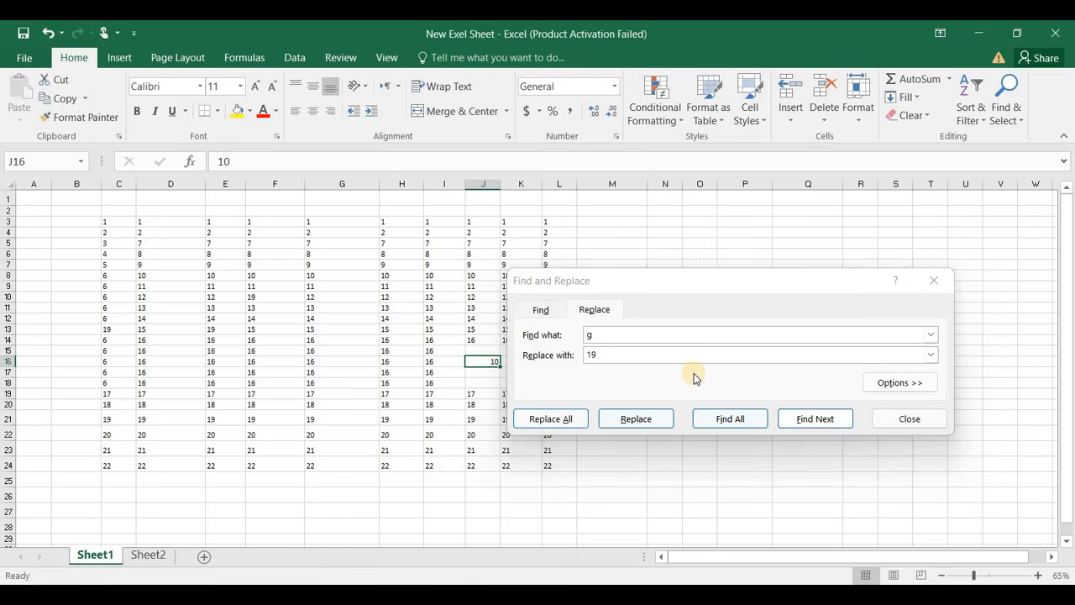
{"action": "left_click", "coordinate": [597, 357]}
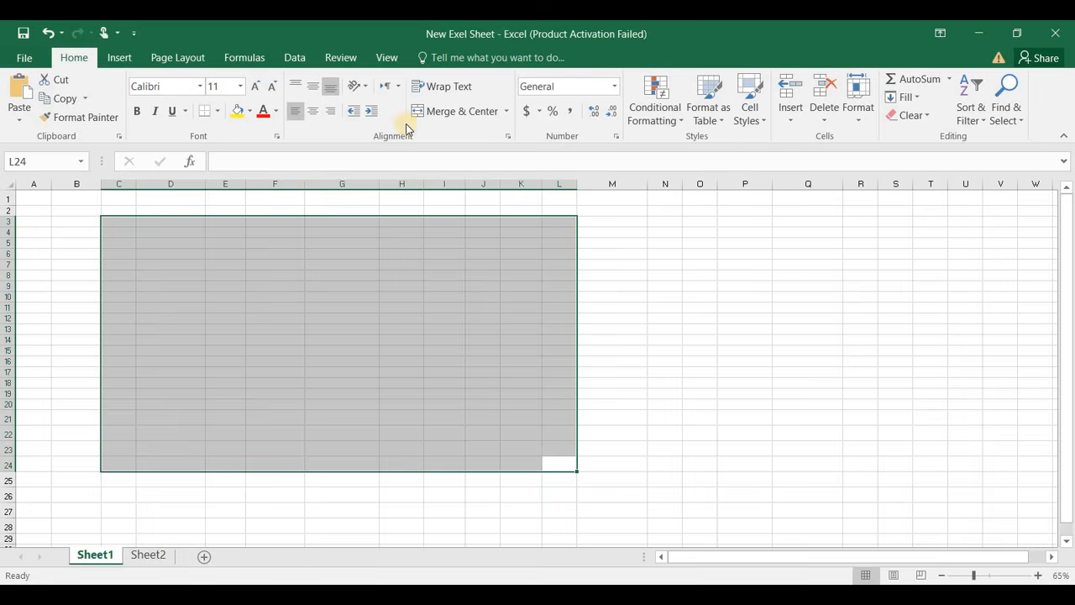
Insert the picture Screenshot (1) from the Screenshots folder and move it over so its left edge sits in column G.
{"action": "left_click", "coordinate": [118, 55]}
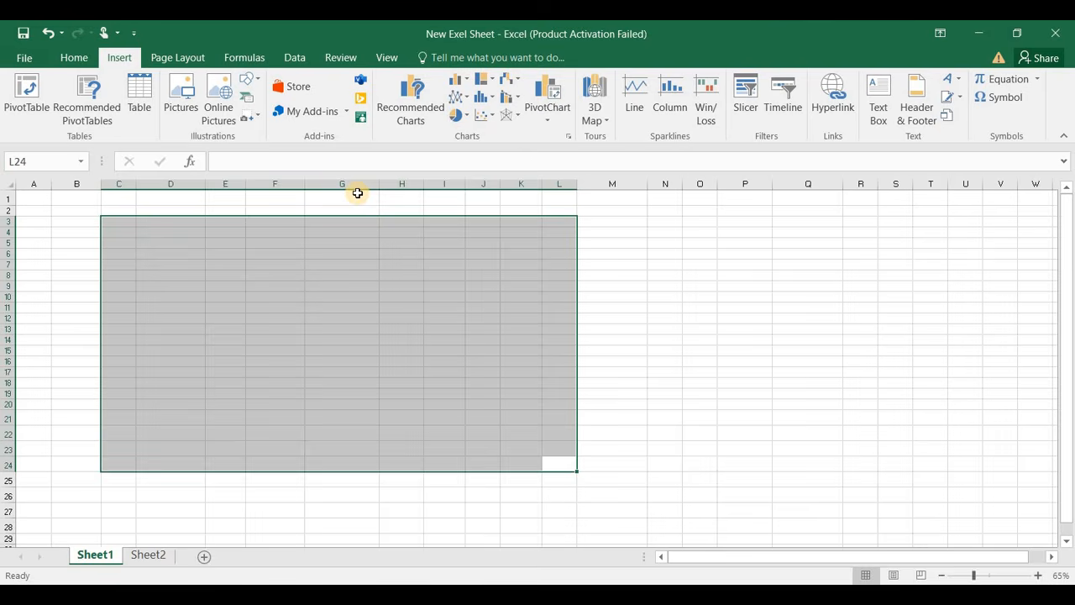
{"action": "left_click", "coordinate": [186, 115]}
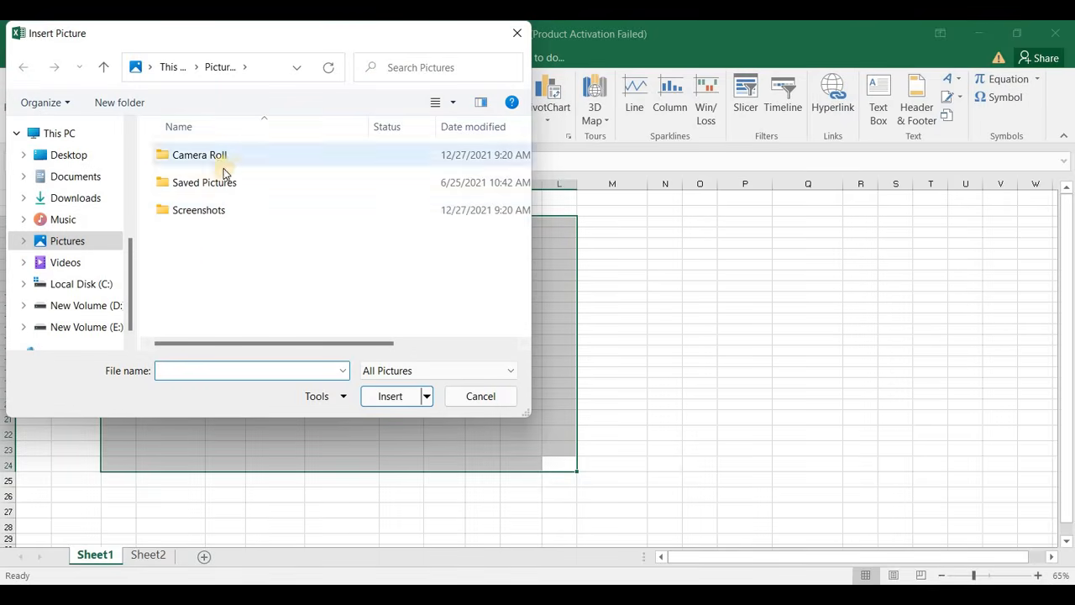
{"action": "left_click", "coordinate": [515, 44]}
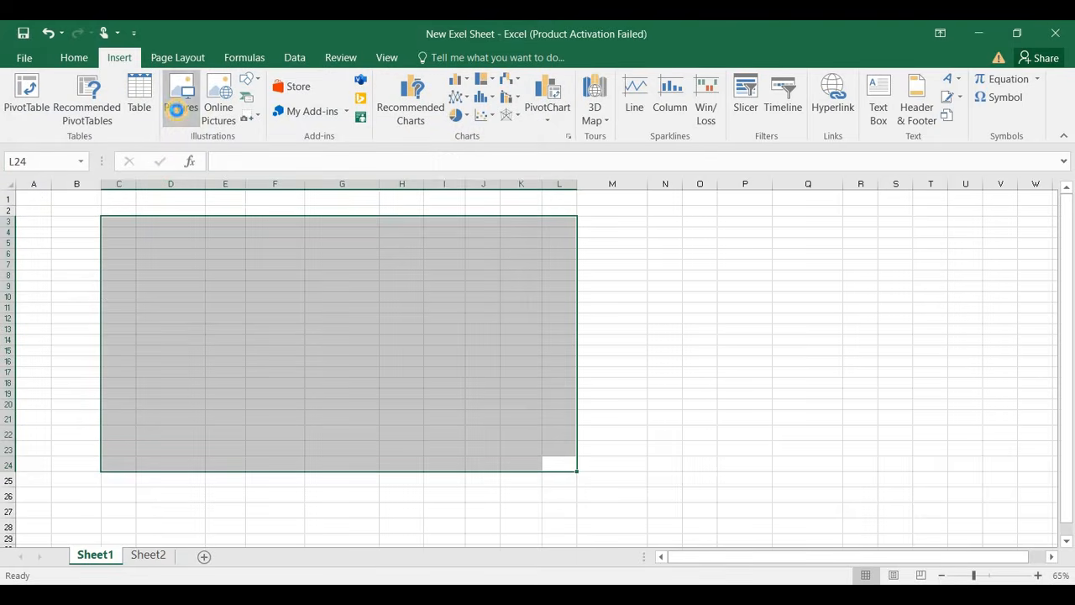
{"action": "left_click", "coordinate": [180, 113]}
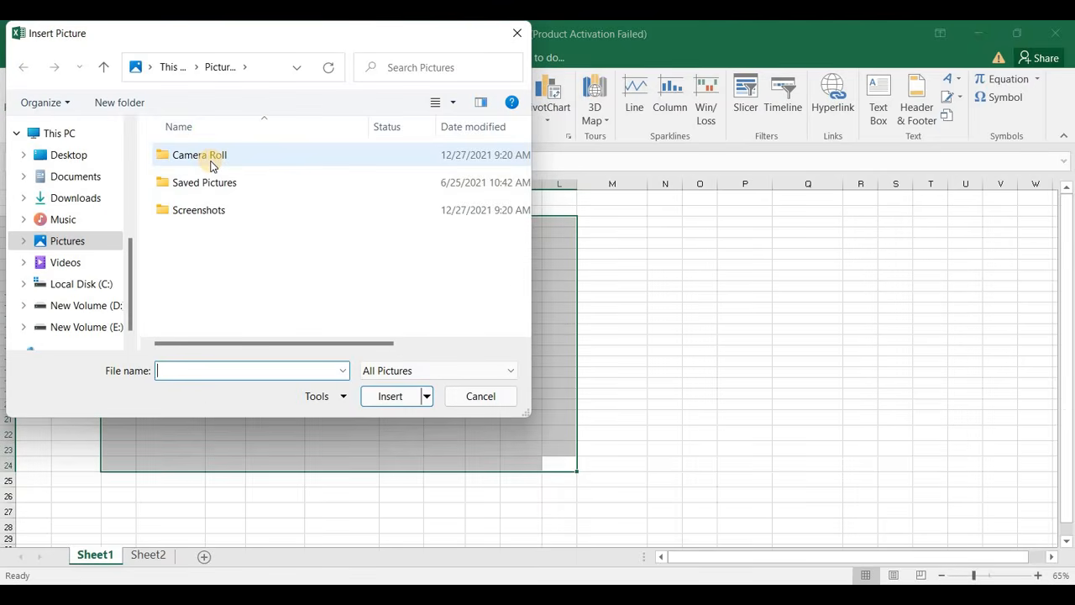
{"action": "double_click", "coordinate": [210, 212]}
{"action": "left_click", "coordinate": [215, 179]}
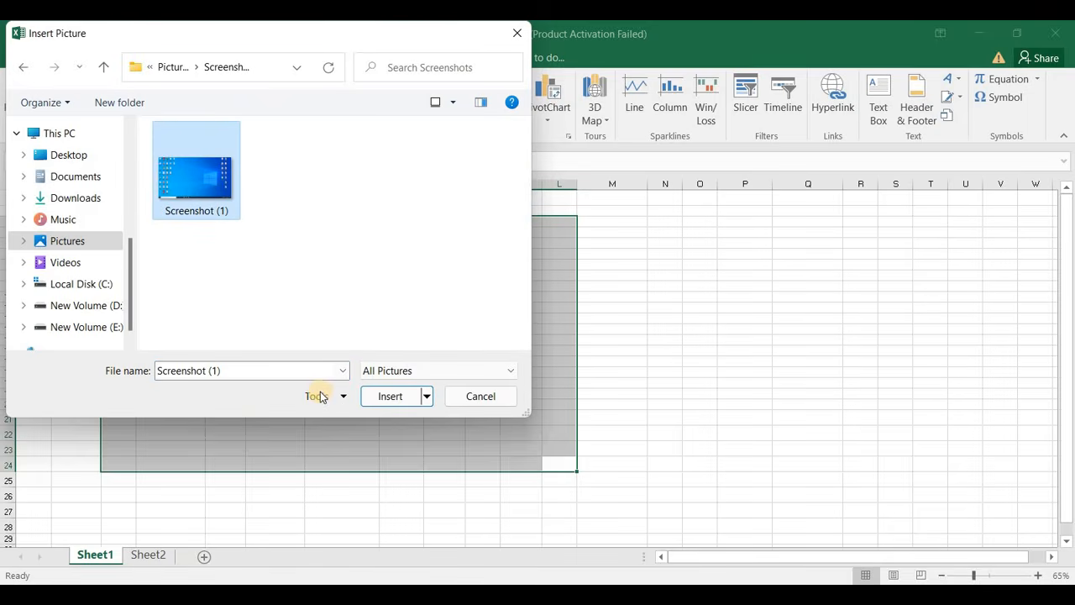
{"action": "left_click", "coordinate": [388, 396]}
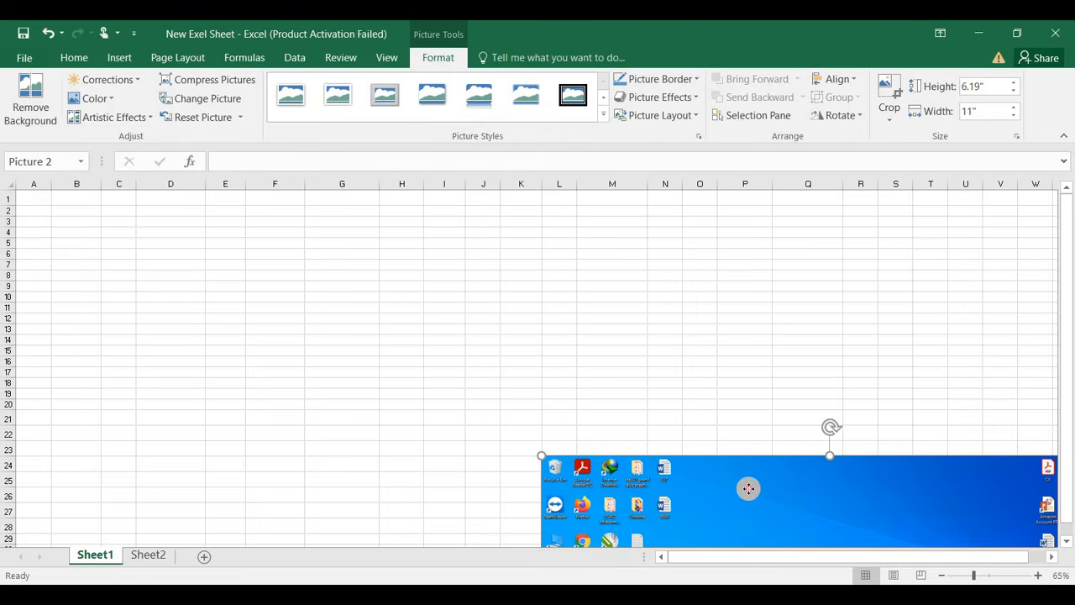
{"action": "left_click_drag", "start_coordinate": [749, 488], "coordinate": [536, 487]}
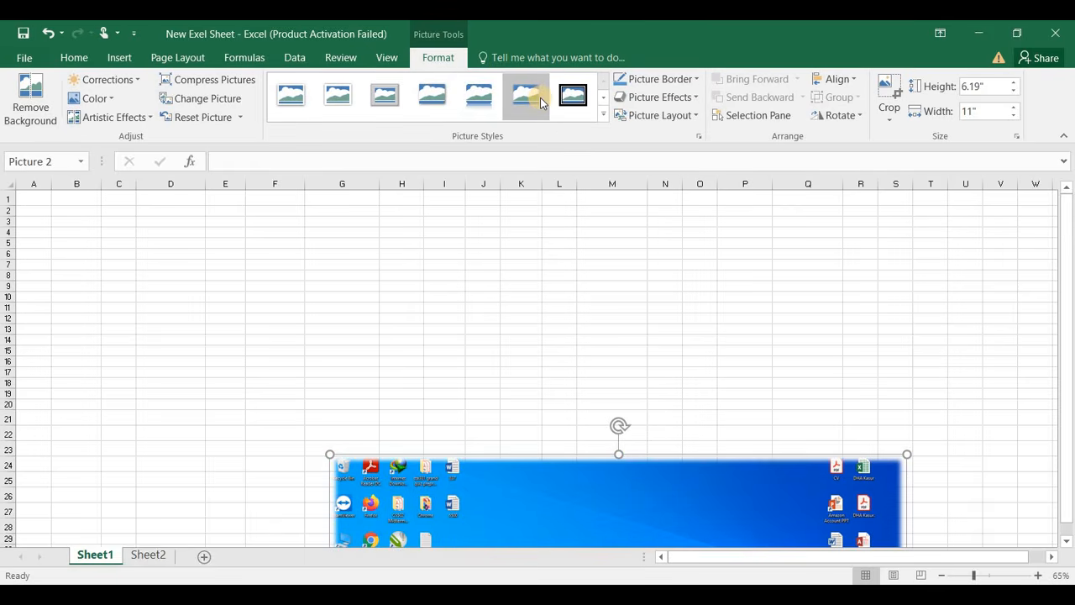
Give the inserted picture a black border and set its glow effect to No Glow.
{"action": "left_click", "coordinate": [689, 78]}
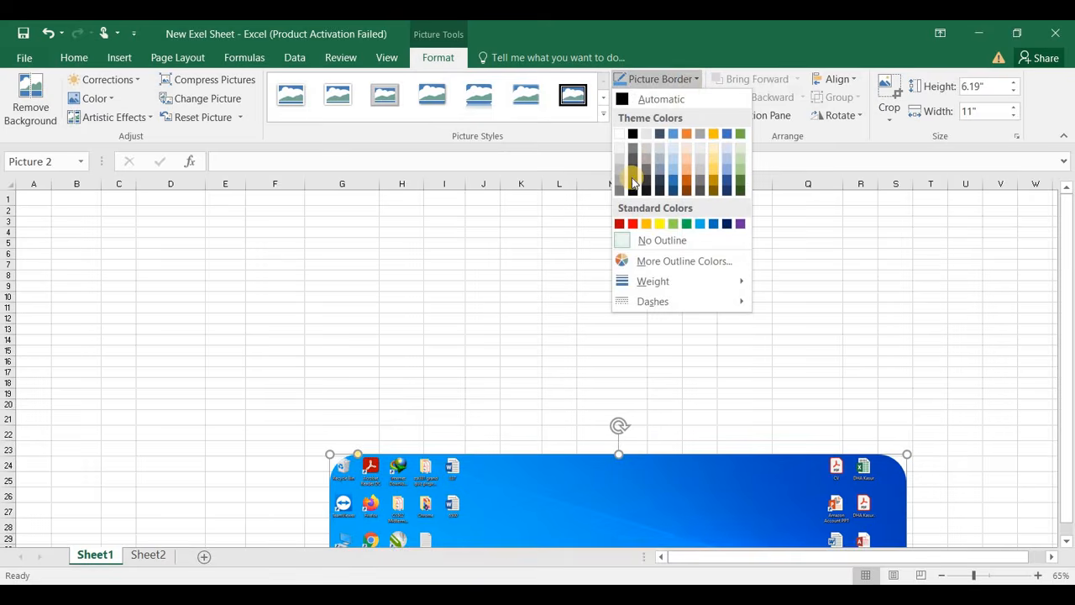
{"action": "left_click", "coordinate": [634, 134]}
{"action": "left_click", "coordinate": [653, 96]}
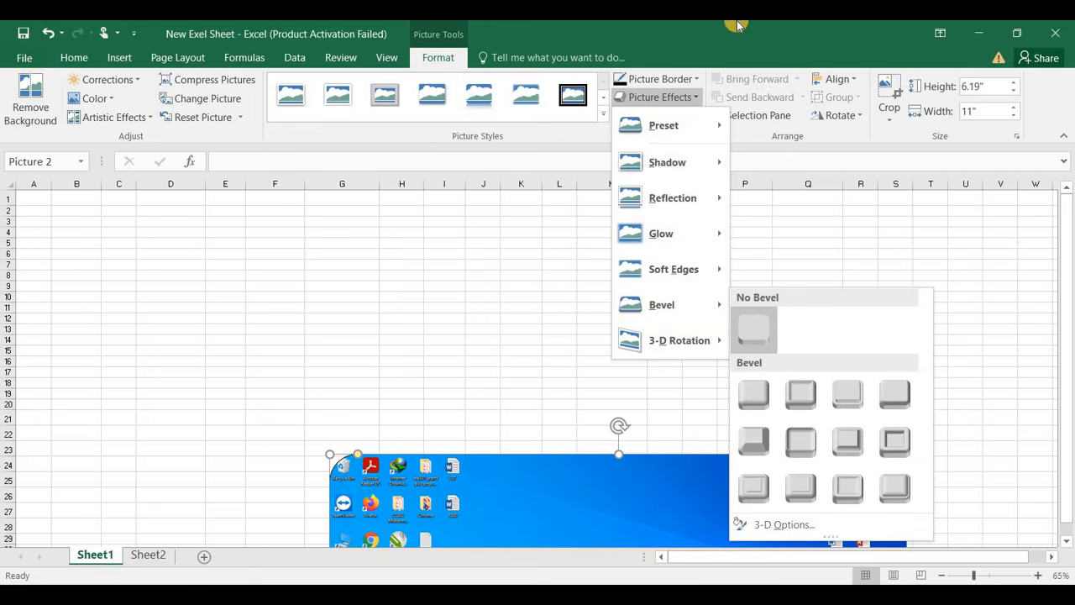
{"action": "mouse_move", "coordinate": [649, 164]}
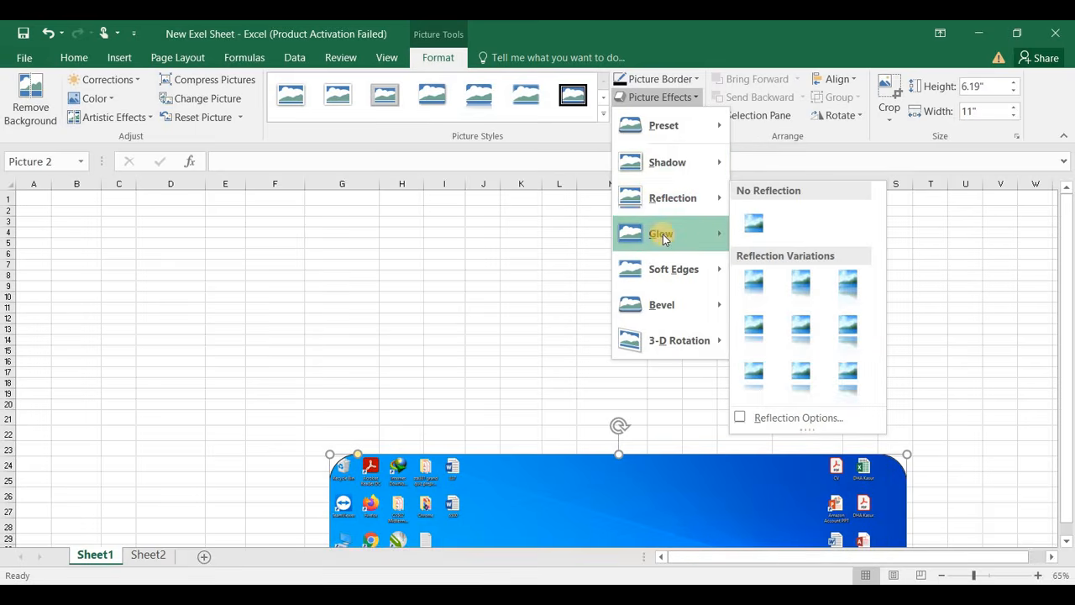
{"action": "mouse_move", "coordinate": [663, 236]}
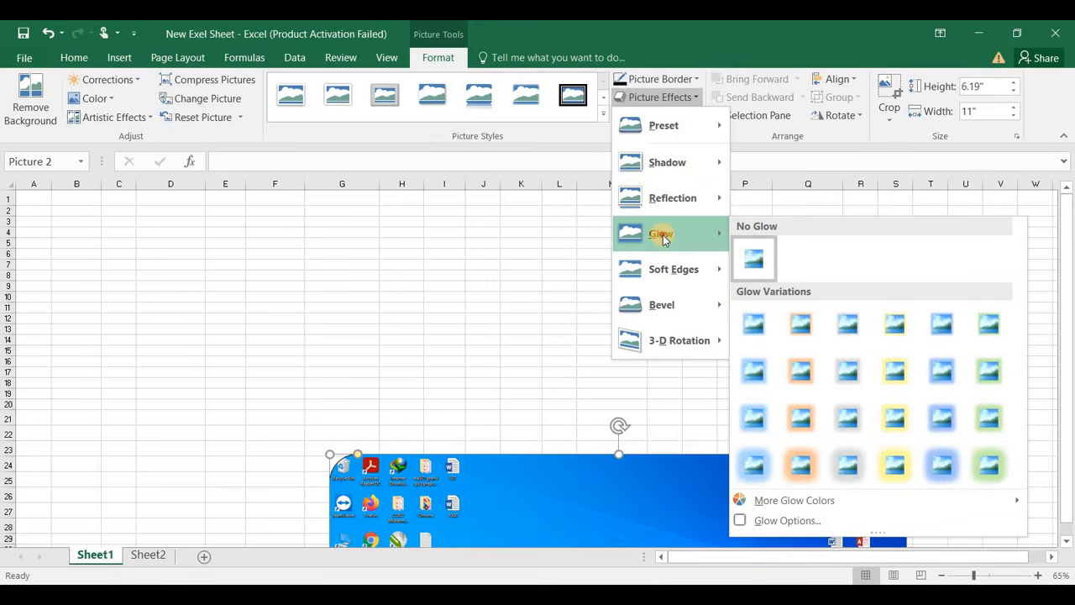
{"action": "left_click", "coordinate": [764, 263]}
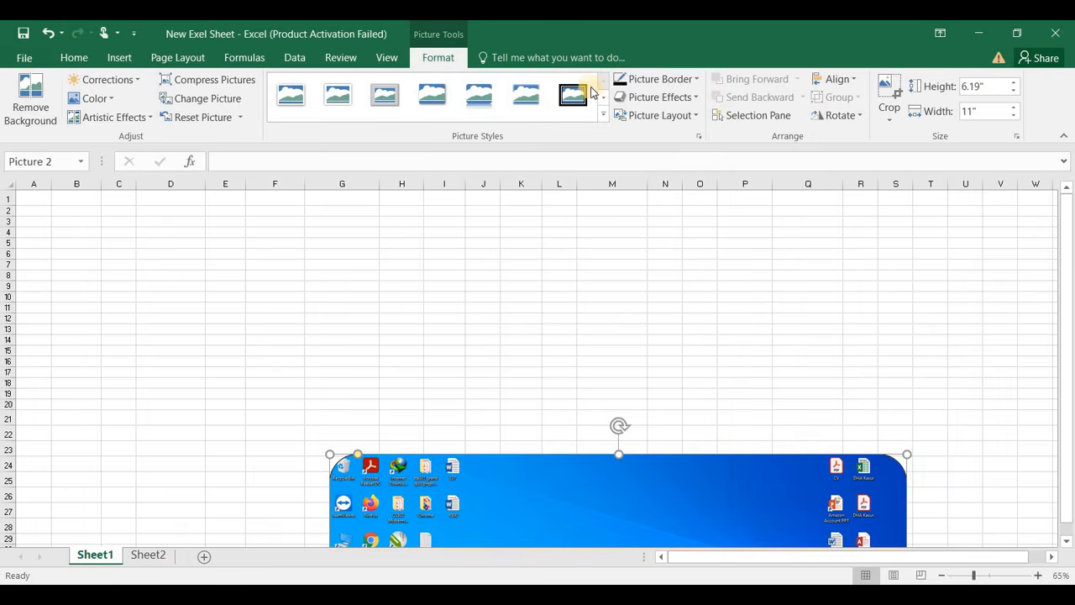
Convert the picture to the large-circle layout with three small callouts, and move the diagram up to start at row 5.
{"action": "left_click", "coordinate": [676, 117]}
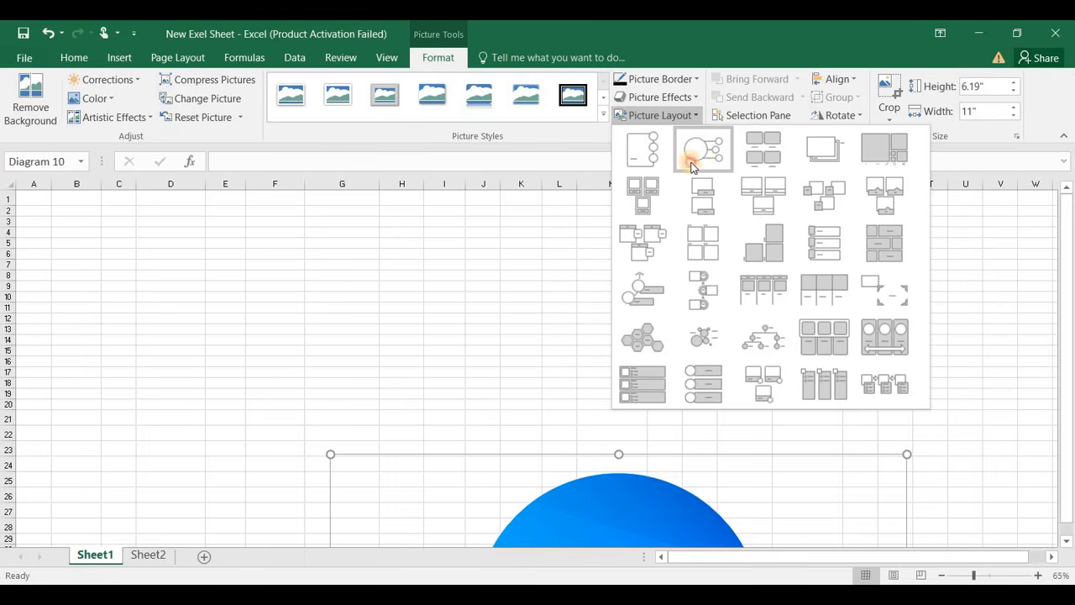
{"action": "left_click", "coordinate": [692, 166]}
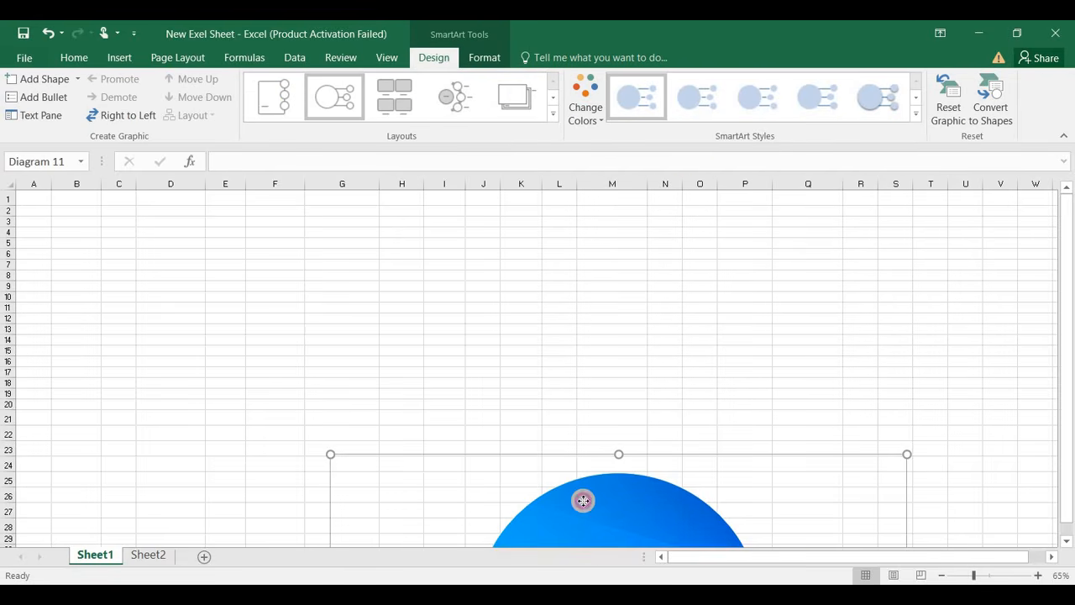
{"action": "left_click_drag", "start_coordinate": [583, 500], "coordinate": [479, 297]}
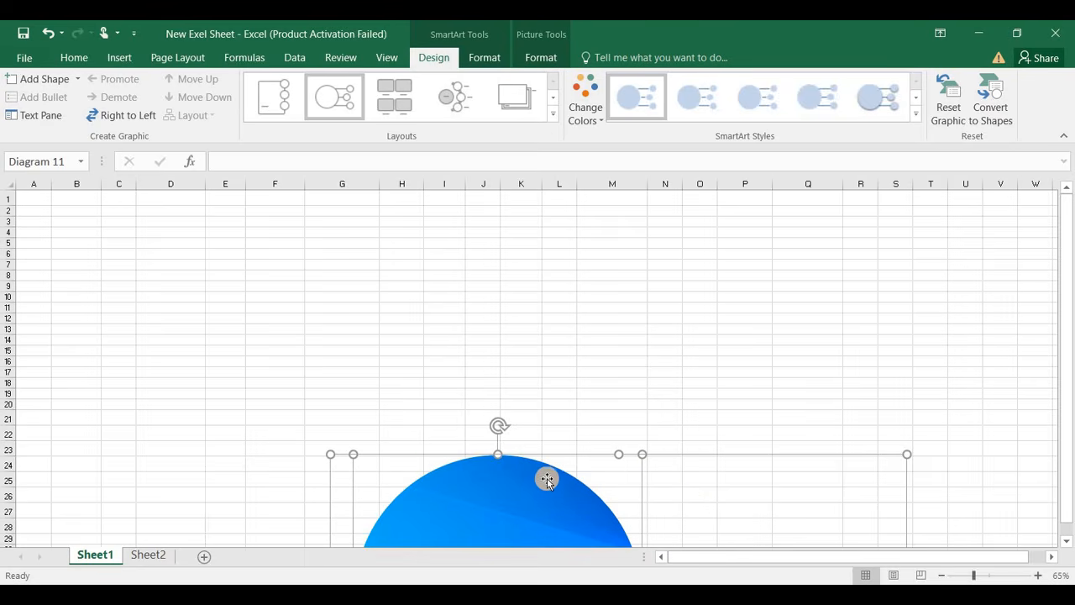
{"action": "left_click_drag", "start_coordinate": [499, 454], "coordinate": [476, 243]}
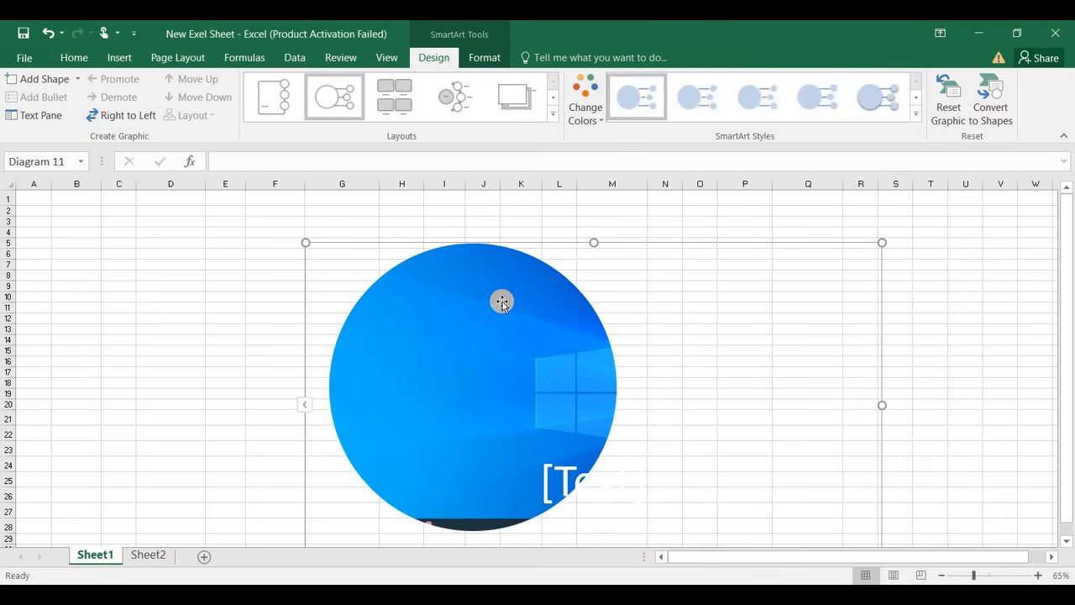
{"action": "left_click", "coordinate": [529, 329]}
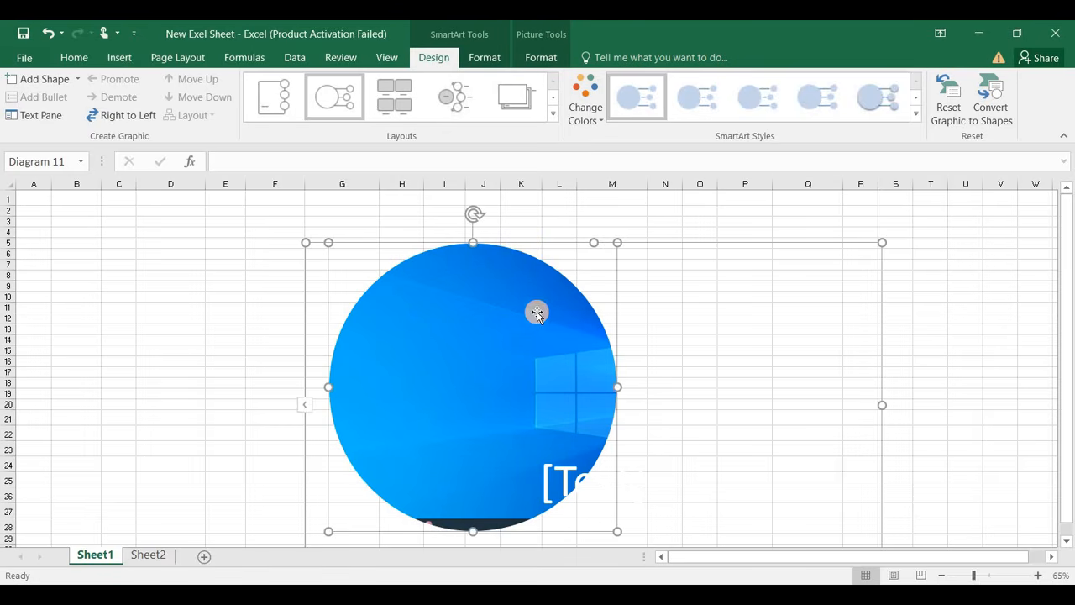
{"action": "left_click", "coordinate": [484, 57]}
{"action": "left_click", "coordinate": [530, 58]}
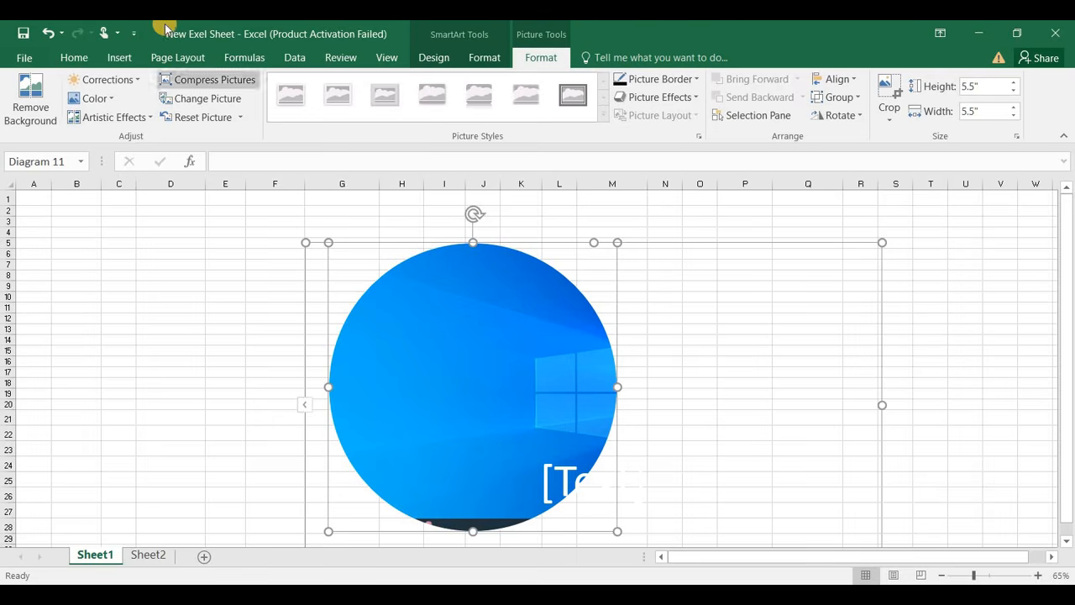
{"action": "left_click", "coordinate": [122, 57]}
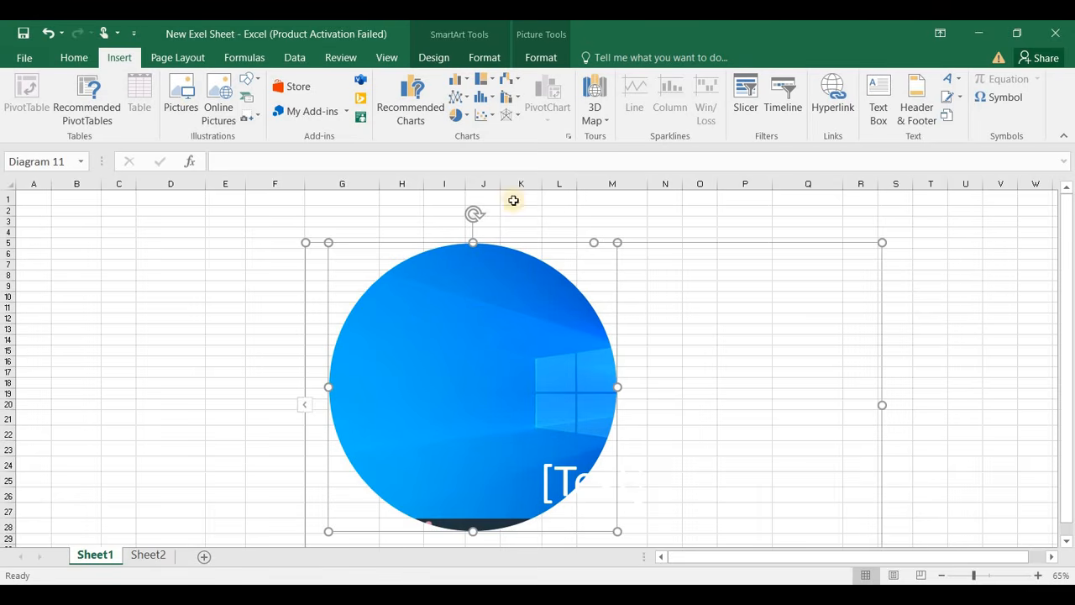
{"action": "left_click", "coordinate": [437, 59]}
{"action": "left_click", "coordinate": [540, 61]}
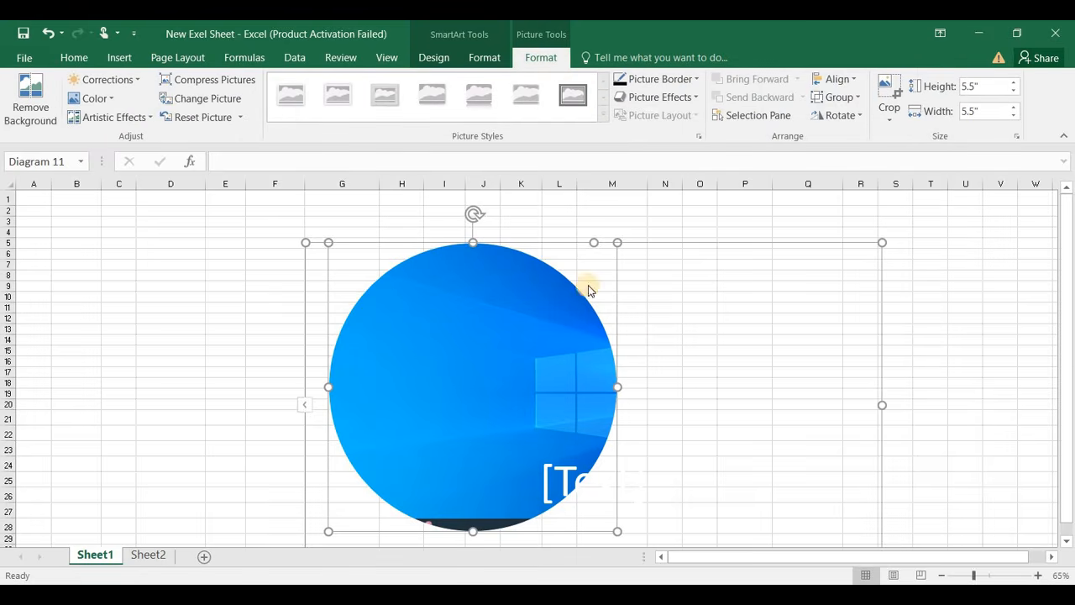
Try the orange and blue outlined shape styles on the picture circle and undo them.
{"action": "left_click", "coordinate": [465, 63]}
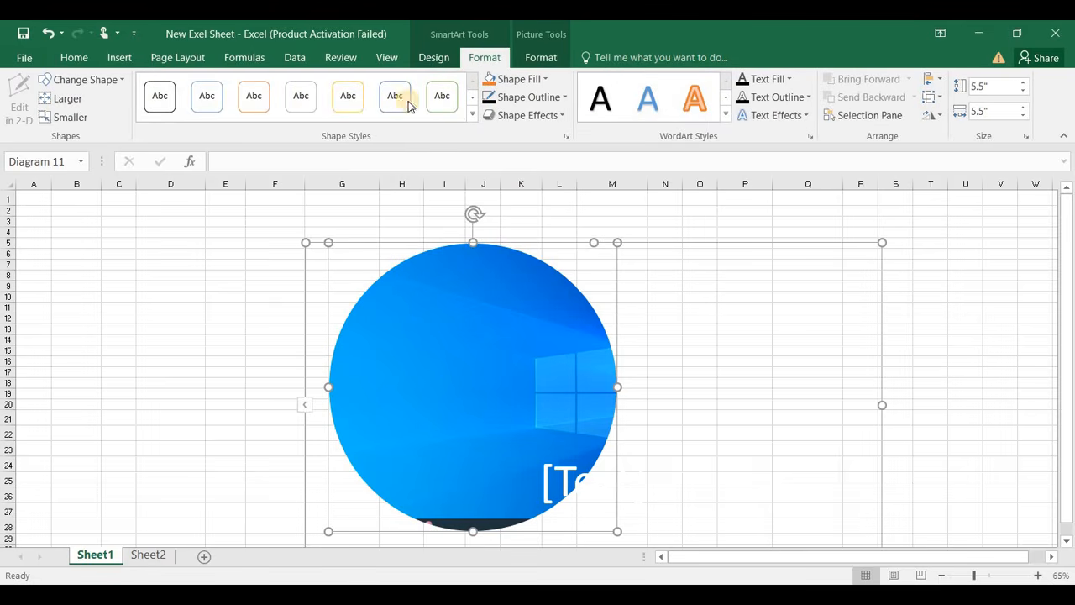
{"action": "left_click", "coordinate": [251, 100]}
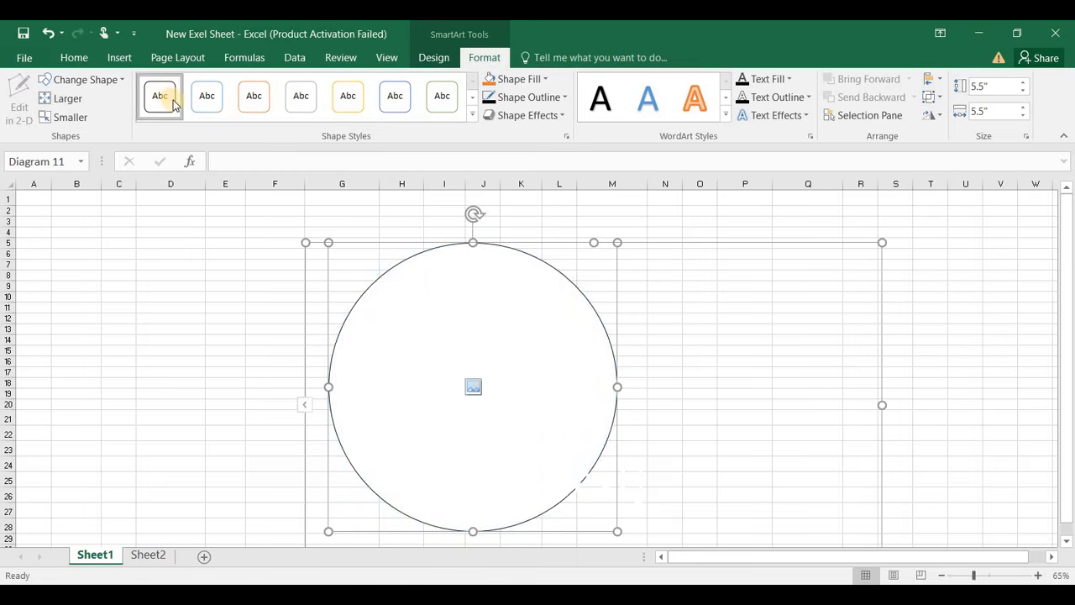
{"action": "left_click", "coordinate": [198, 102]}
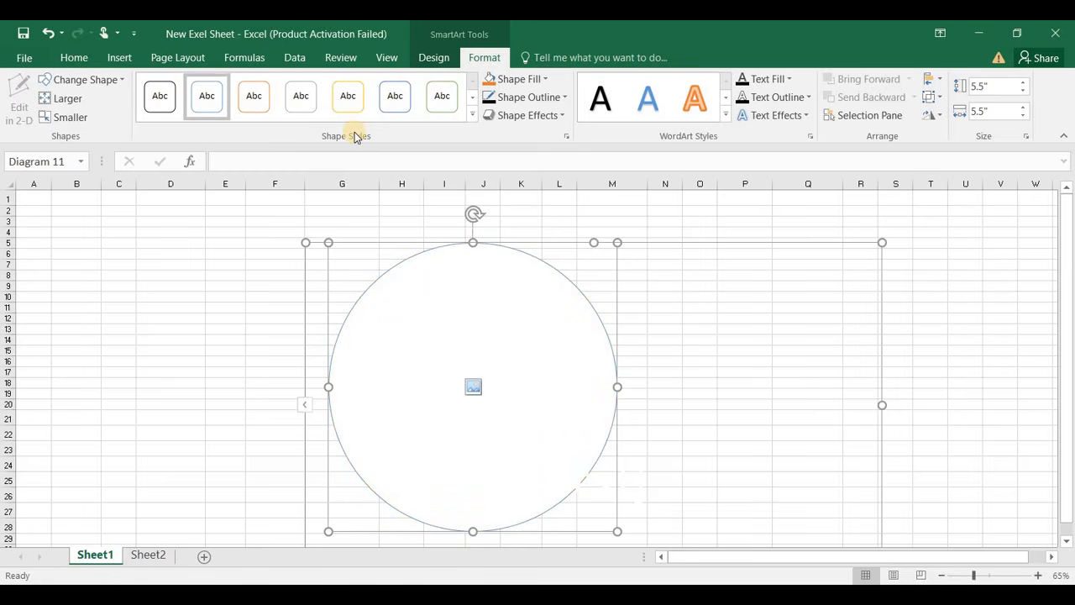
{"action": "key", "text": "ctrl+z"}
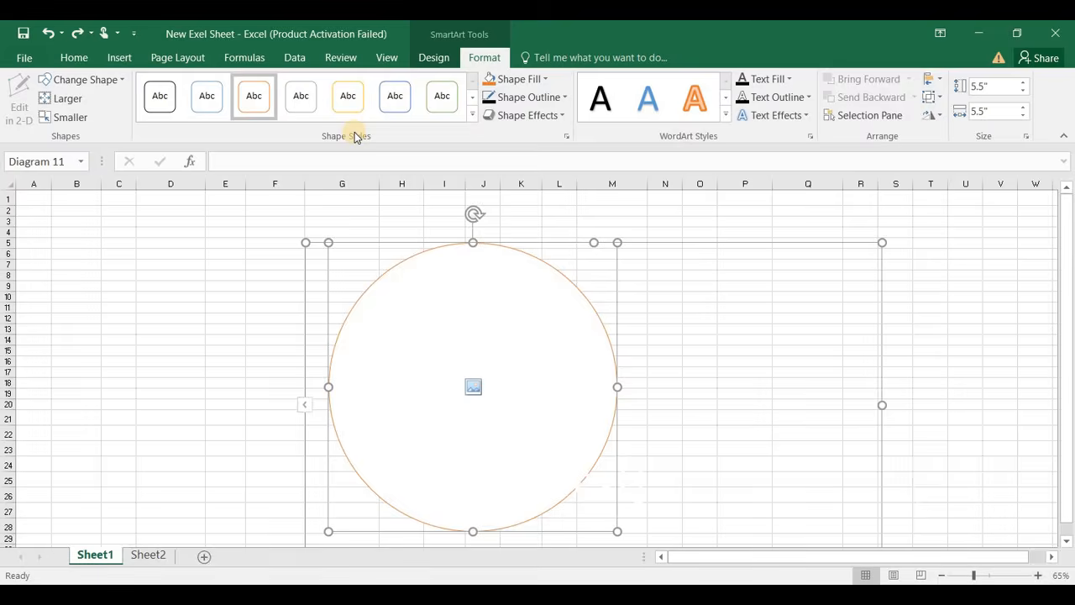
{"action": "key", "text": "ctrl+z"}
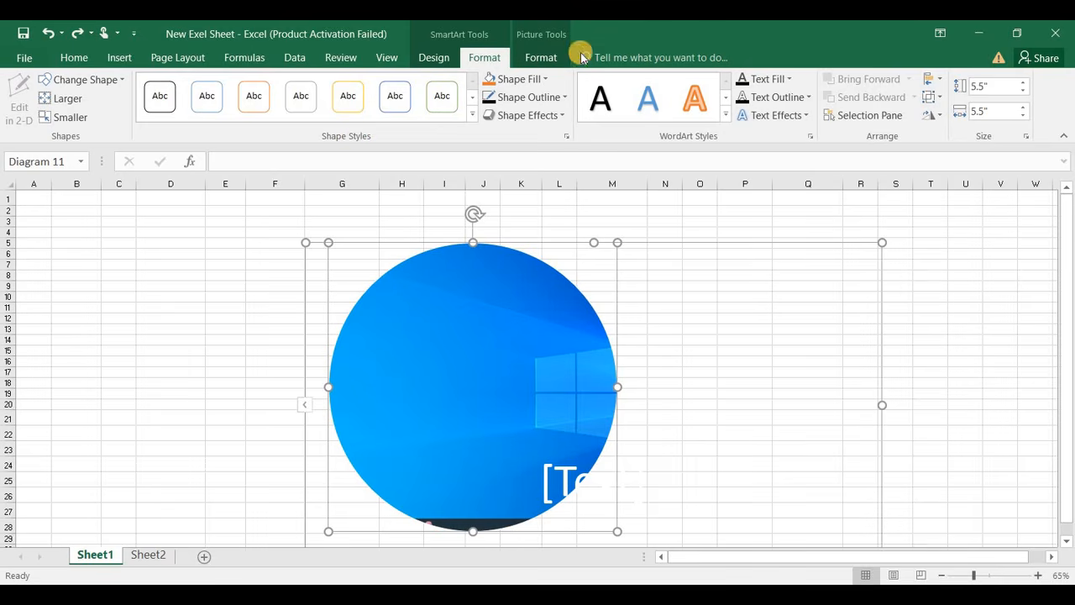
Try removing the circular picture's background with the automatic selection, keep the changes, and undo the removal.
{"action": "left_click", "coordinate": [542, 59]}
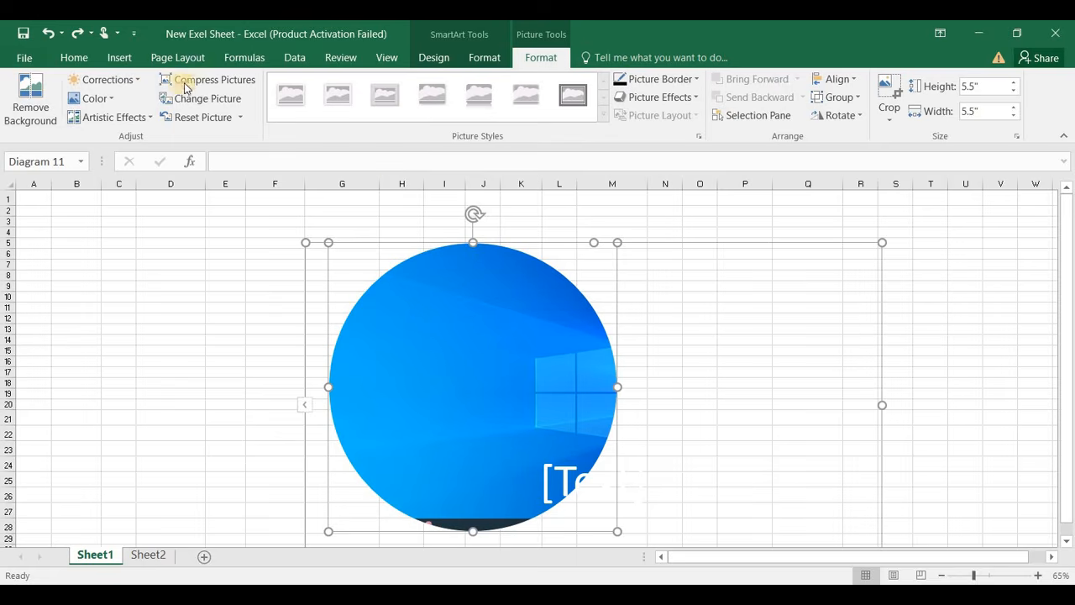
{"action": "left_click", "coordinate": [31, 101]}
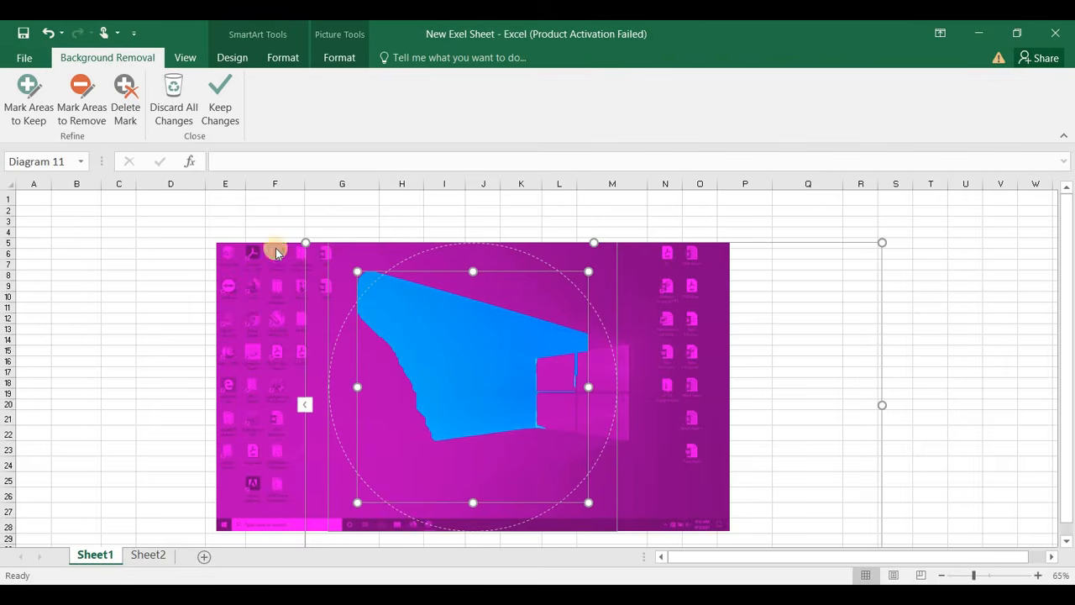
{"action": "left_click", "coordinate": [219, 103]}
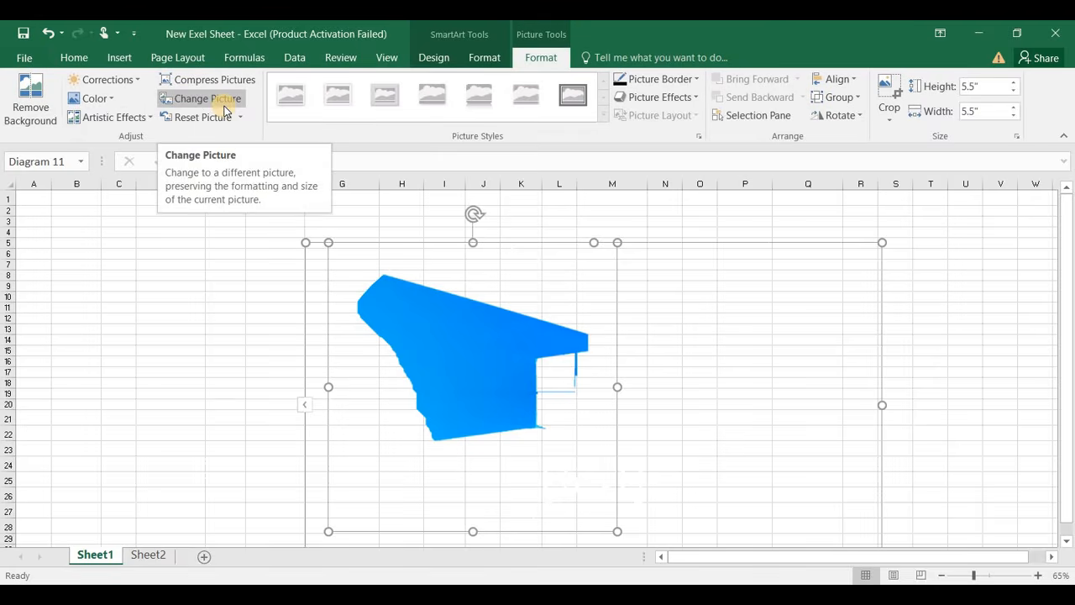
{"action": "key", "text": "ctrl+z"}
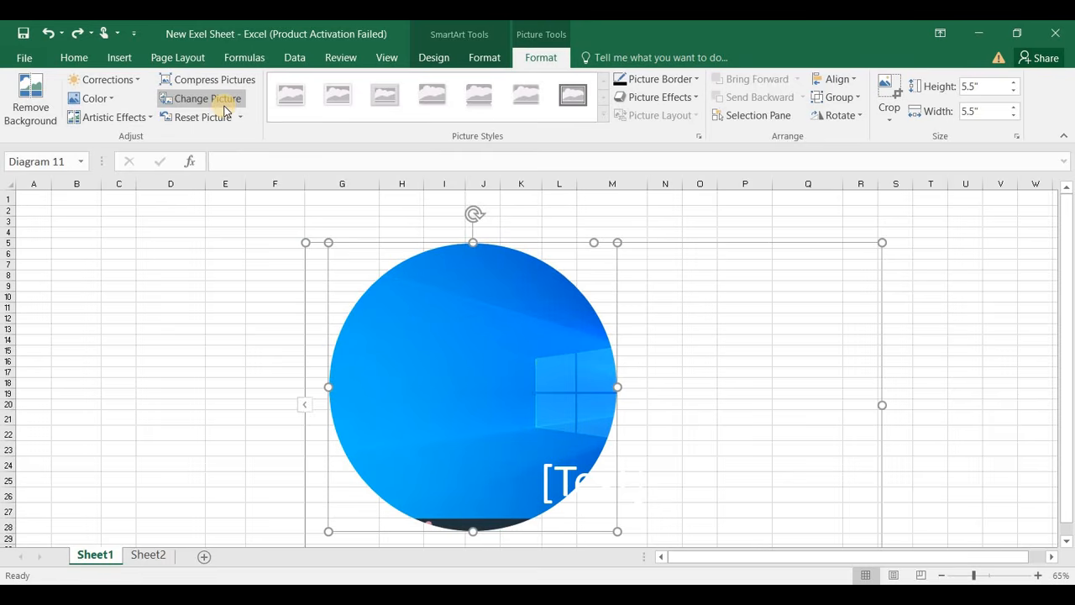
Brighten the circular picture with the brightest correction in the middle contrast row and recolor it with the dark blue-gray variation.
{"action": "left_click", "coordinate": [132, 81]}
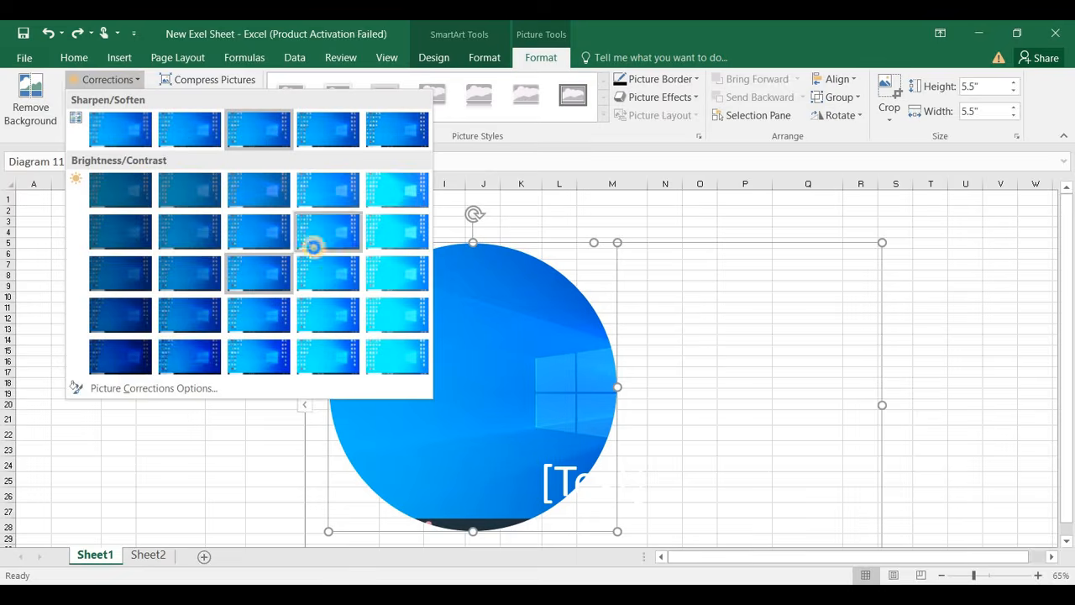
{"action": "left_click", "coordinate": [379, 280]}
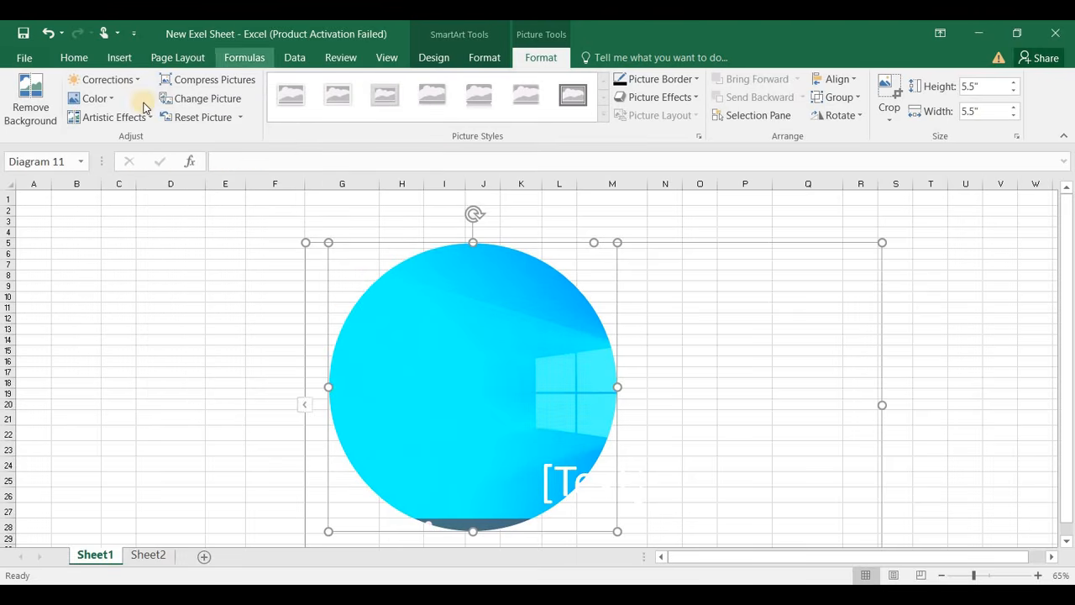
{"action": "left_click", "coordinate": [118, 99]}
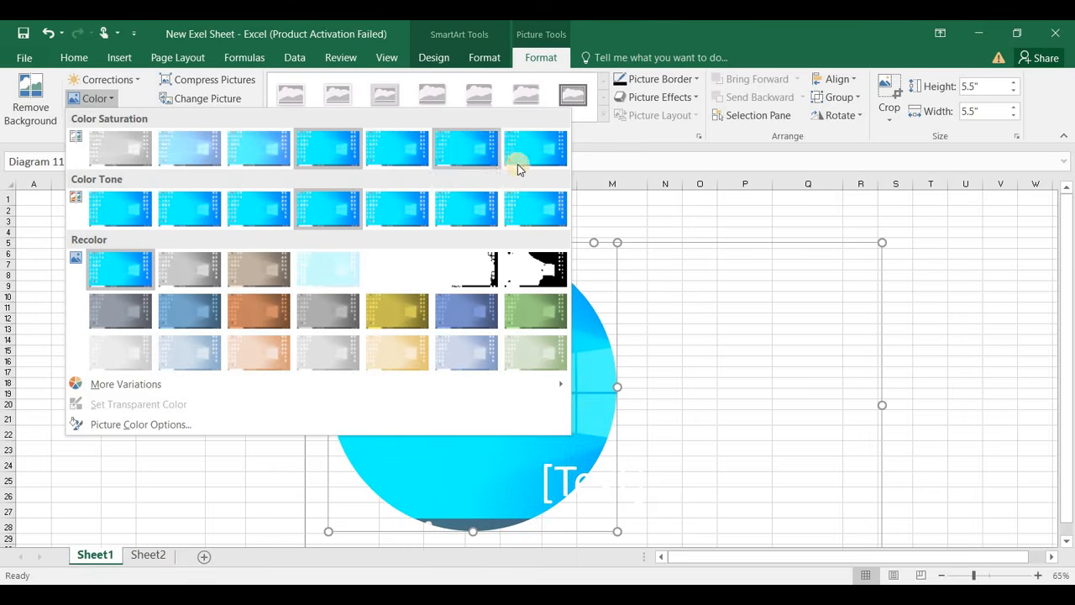
{"action": "left_click", "coordinate": [118, 325]}
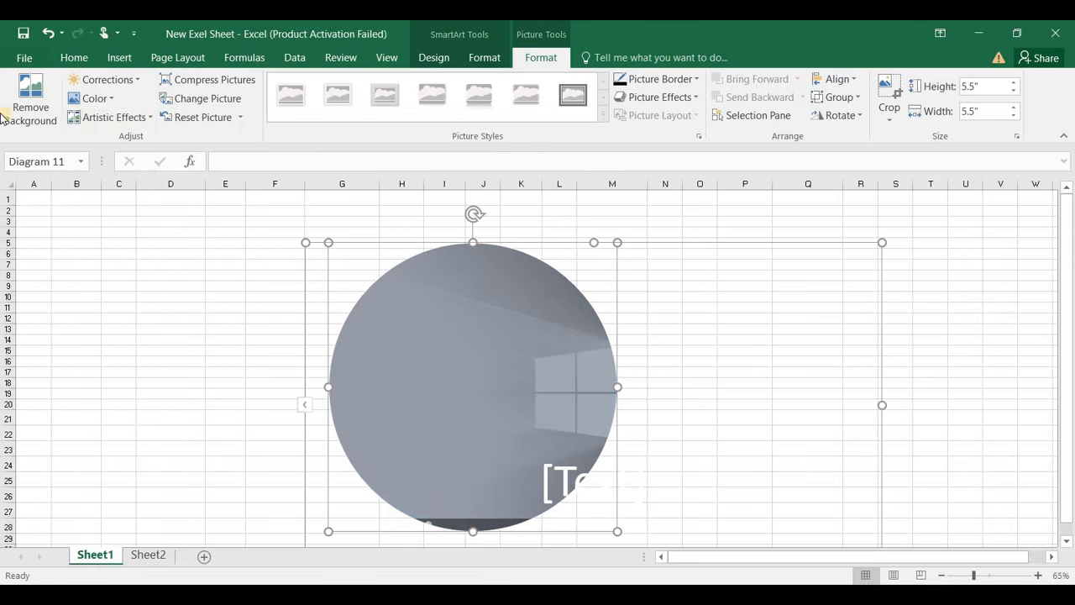
Examine the circular picture's artistic effects, recolor choices, brightness and contrast corrections, and the list of objects on the sheet.
{"action": "left_click", "coordinate": [84, 125]}
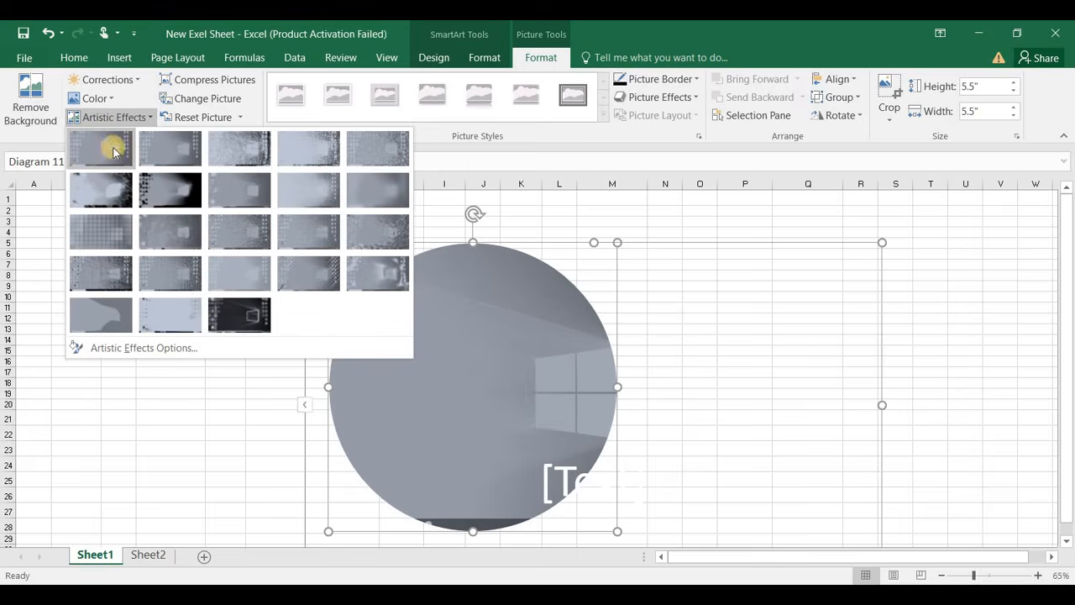
{"action": "left_click", "coordinate": [245, 311]}
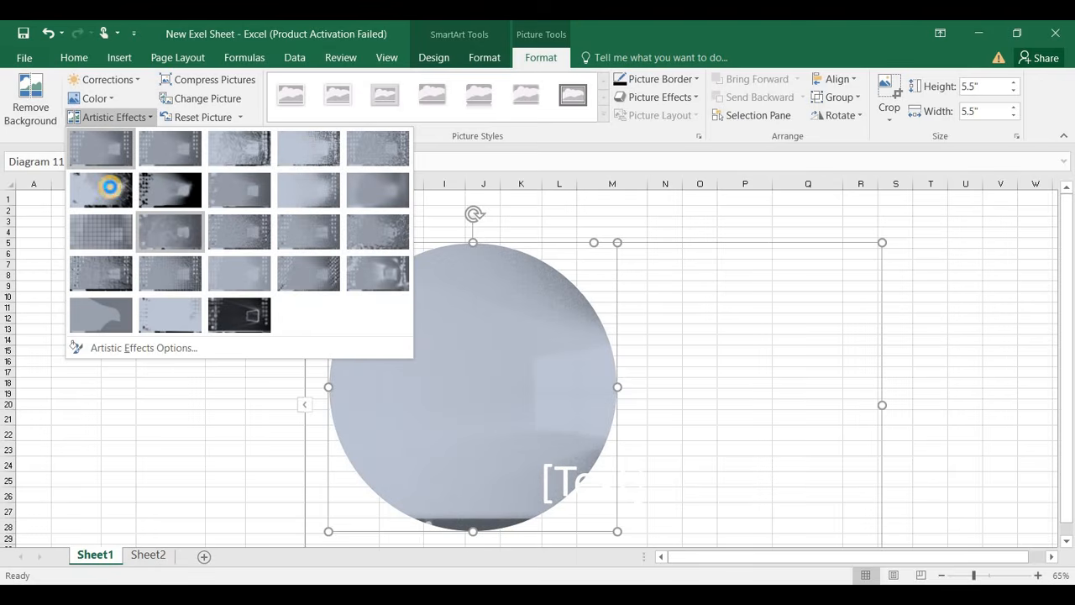
{"action": "left_click", "coordinate": [108, 104]}
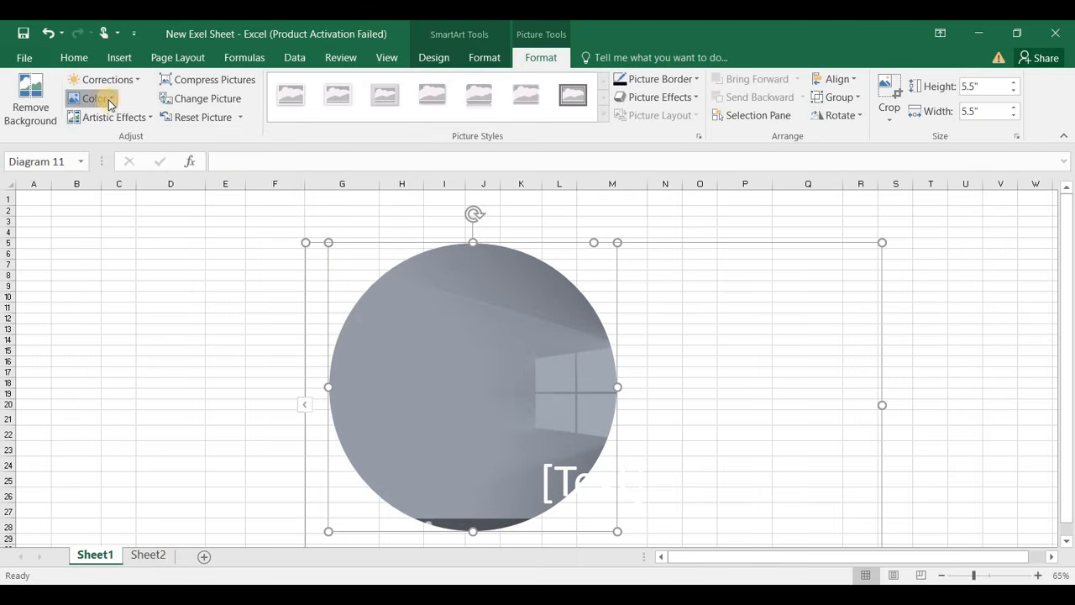
{"action": "left_click", "coordinate": [108, 104]}
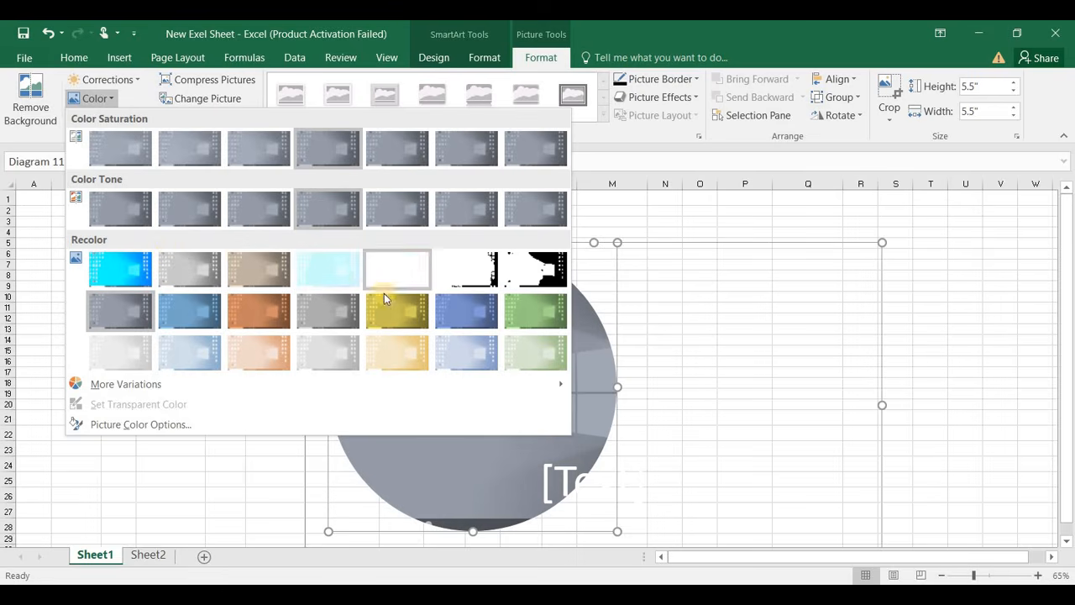
{"action": "left_click", "coordinate": [125, 81]}
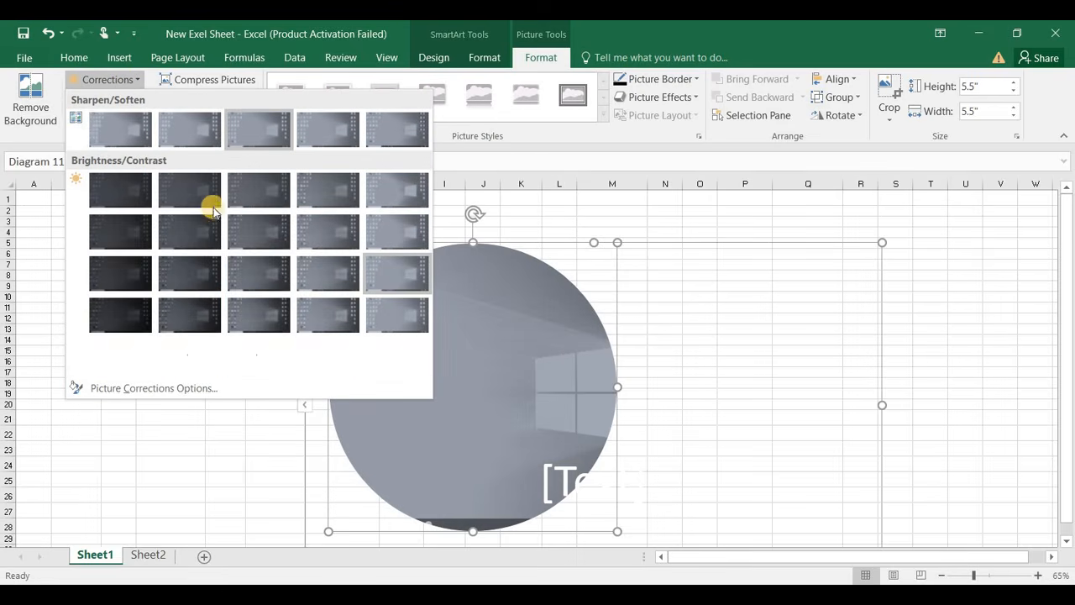
{"action": "left_click", "coordinate": [671, 226]}
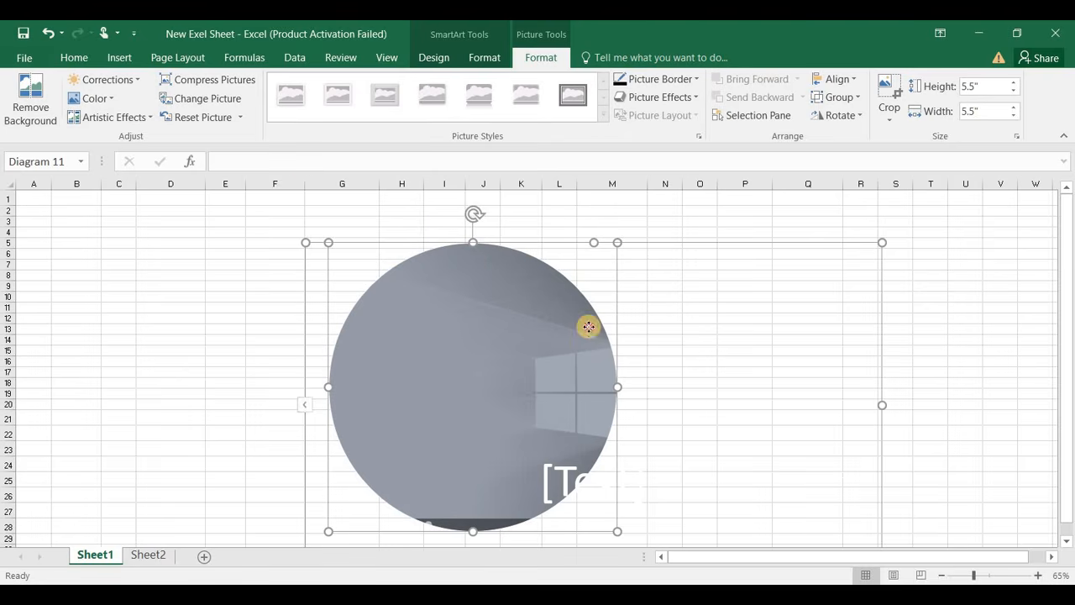
{"action": "left_click", "coordinate": [766, 117]}
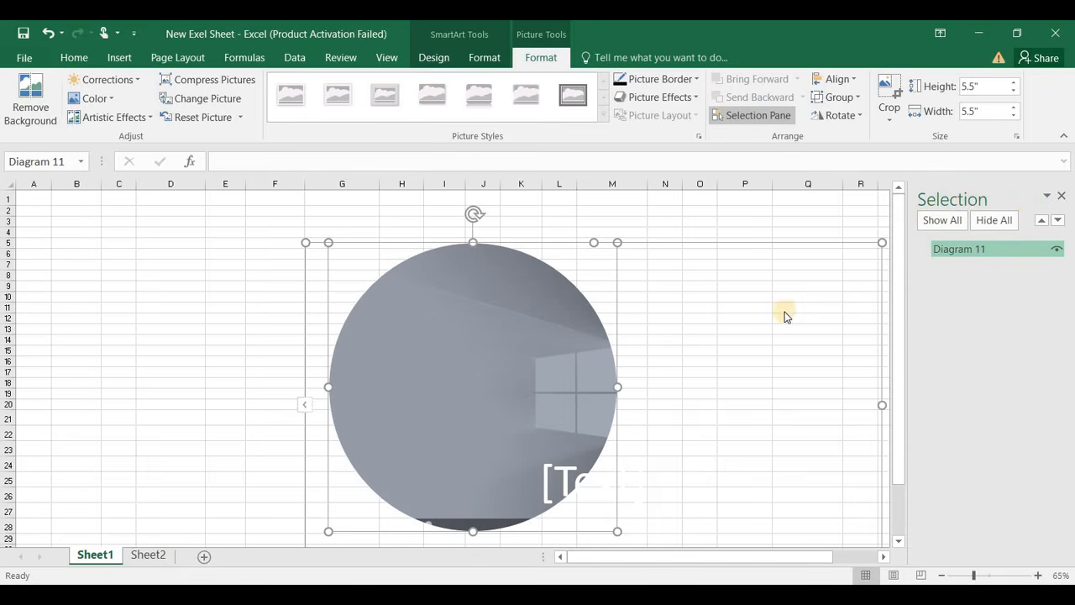
{"action": "left_click", "coordinate": [1065, 196]}
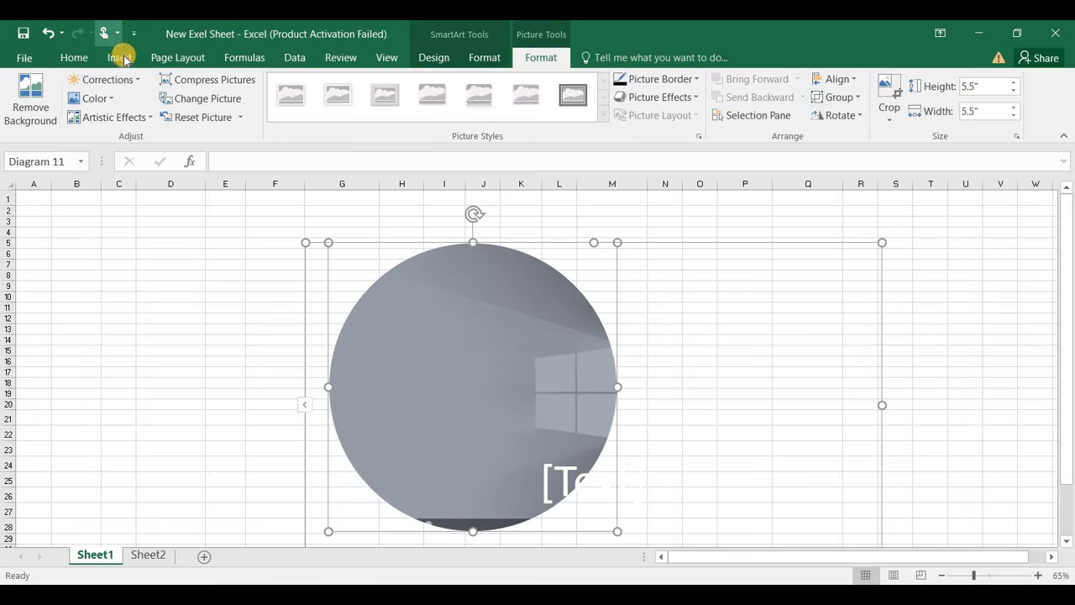
Reset the SmartArt diagram with the circular picture to discard its formatting changes.
{"action": "left_click", "coordinate": [160, 337]}
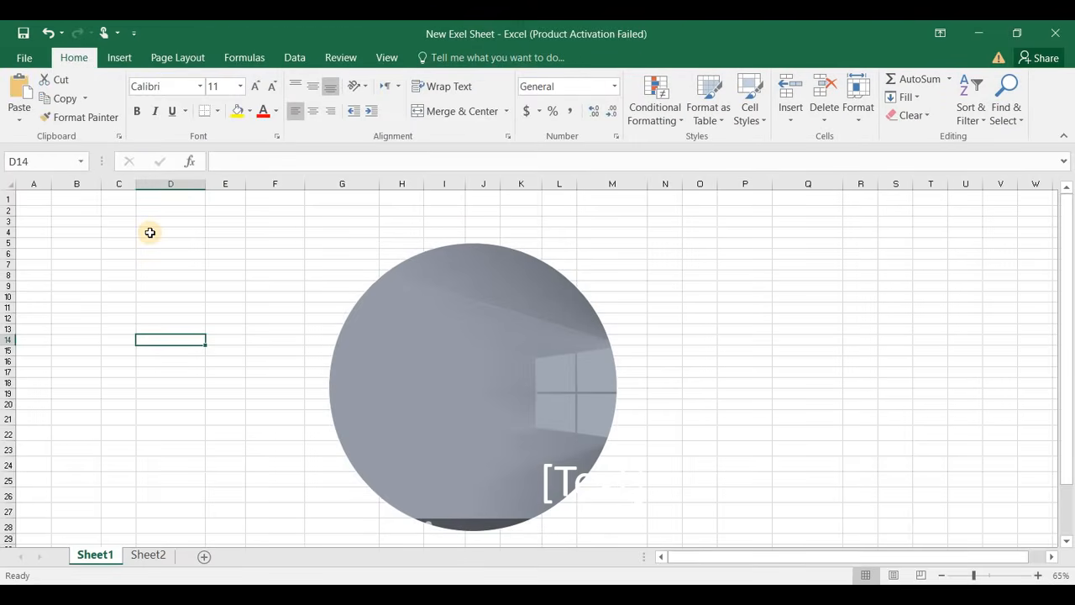
{"action": "left_click", "coordinate": [436, 354]}
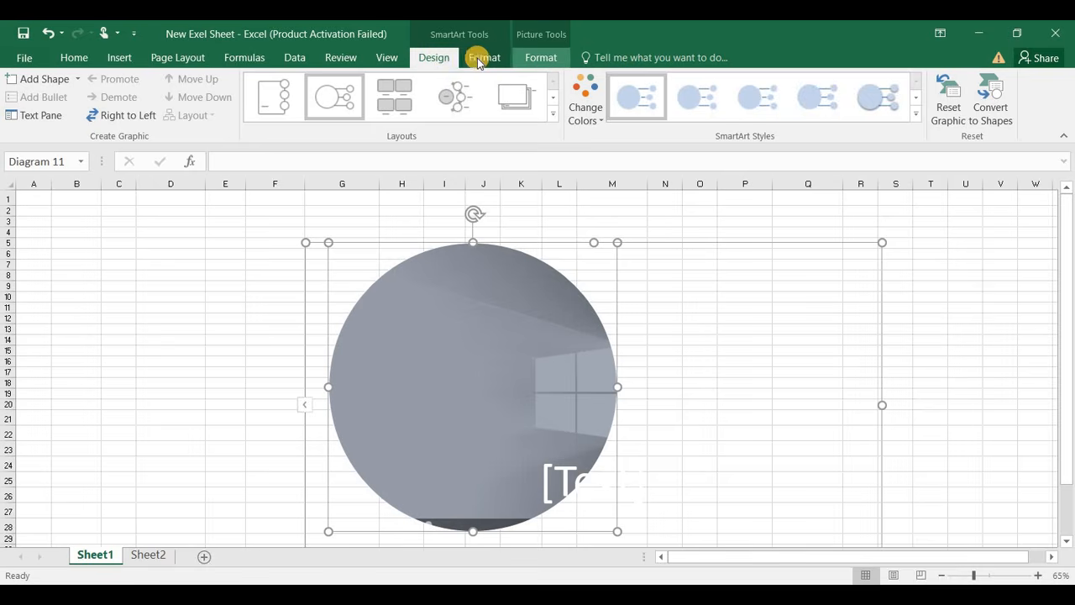
{"action": "left_click", "coordinate": [544, 55]}
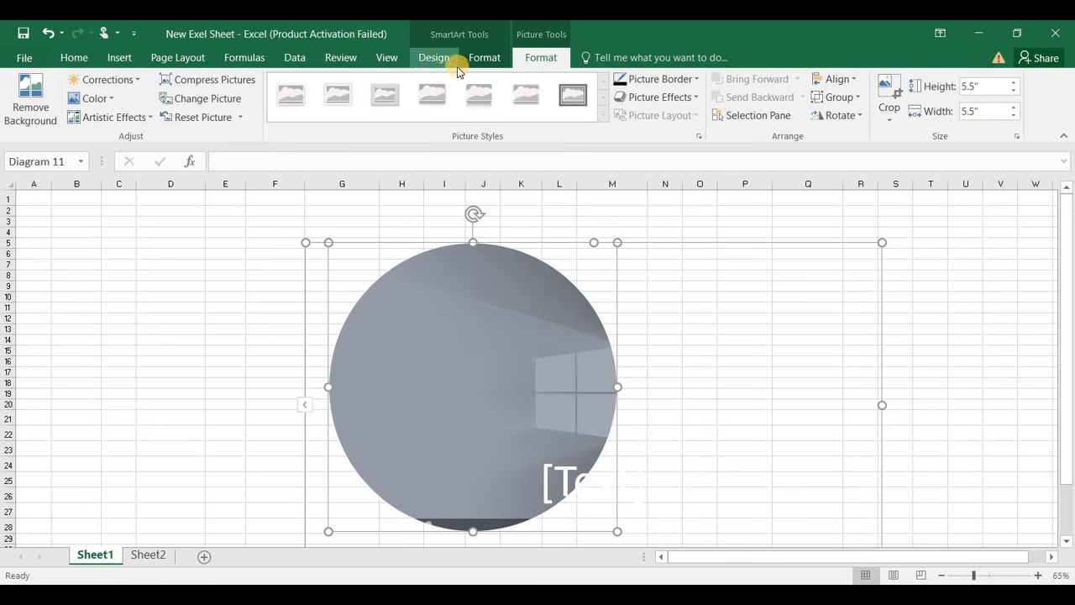
{"action": "left_click", "coordinate": [425, 62]}
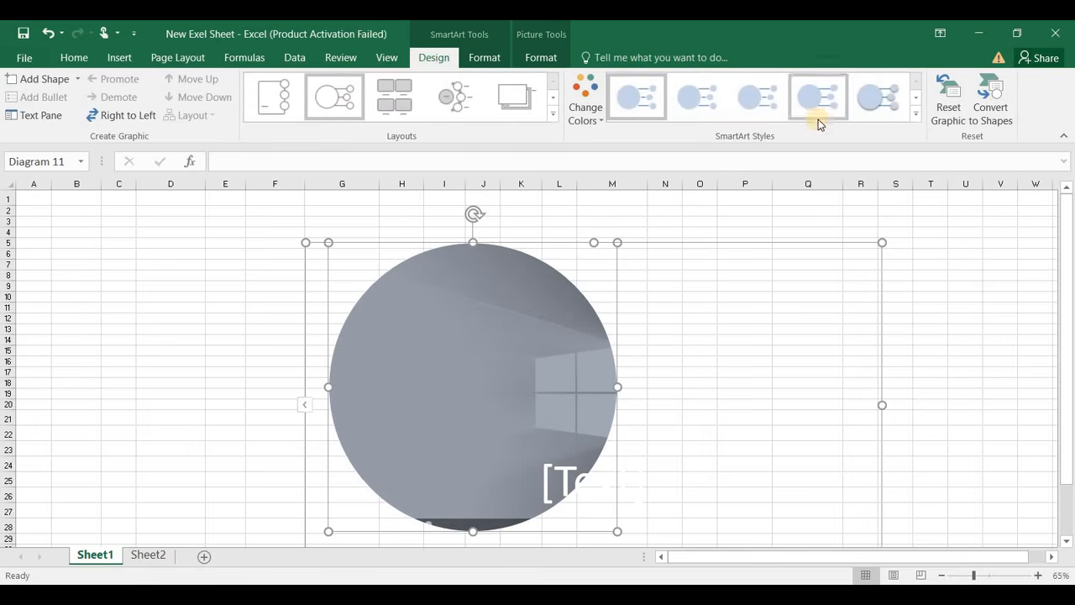
{"action": "left_click", "coordinate": [952, 113]}
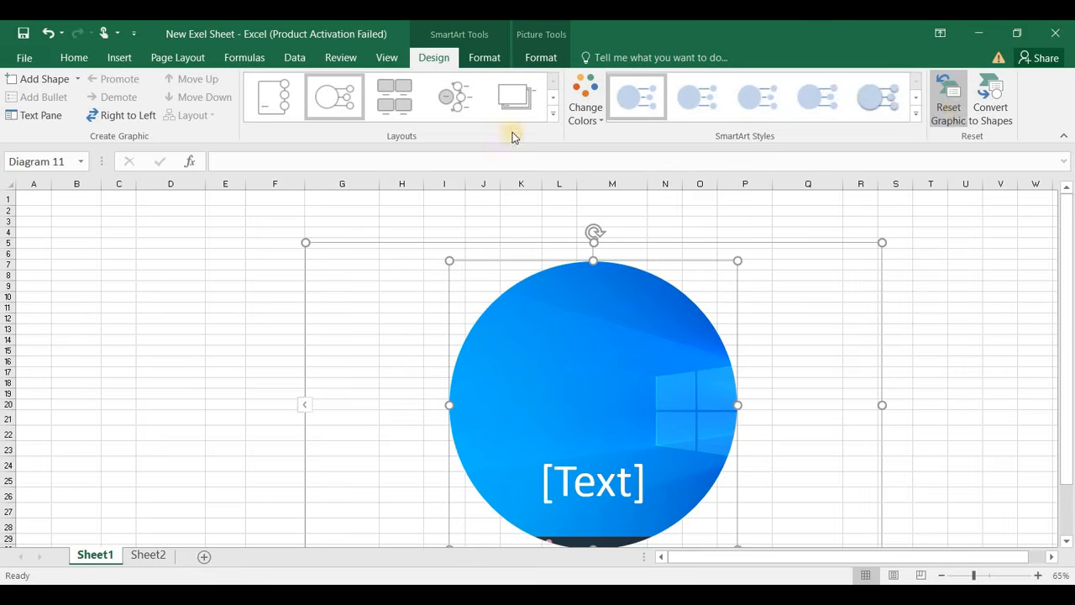
{"action": "left_click", "coordinate": [480, 60]}
{"action": "left_click", "coordinate": [547, 57]}
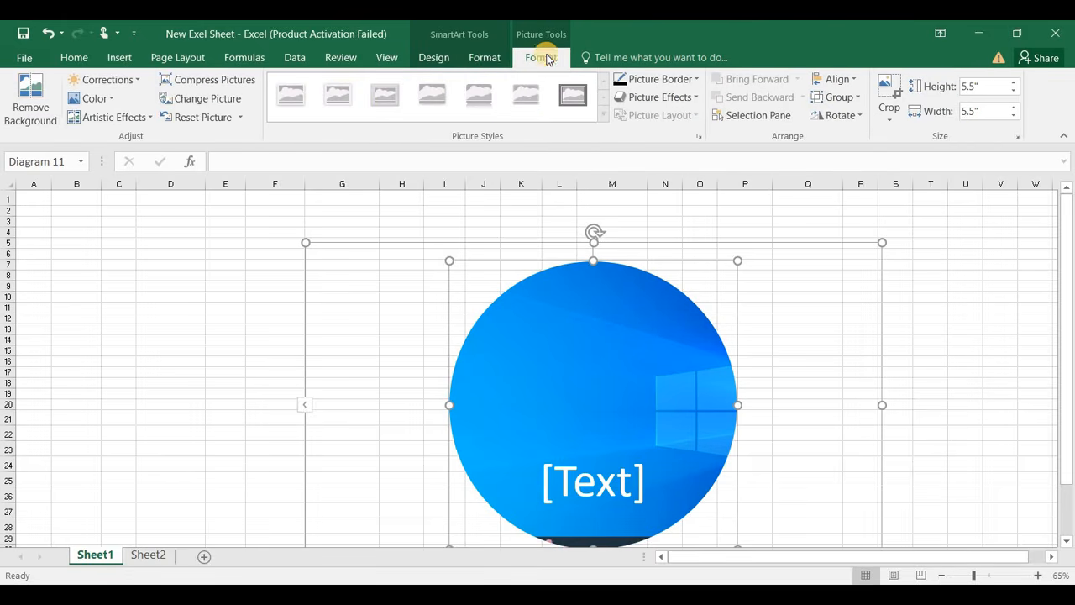
{"action": "left_click", "coordinate": [495, 60]}
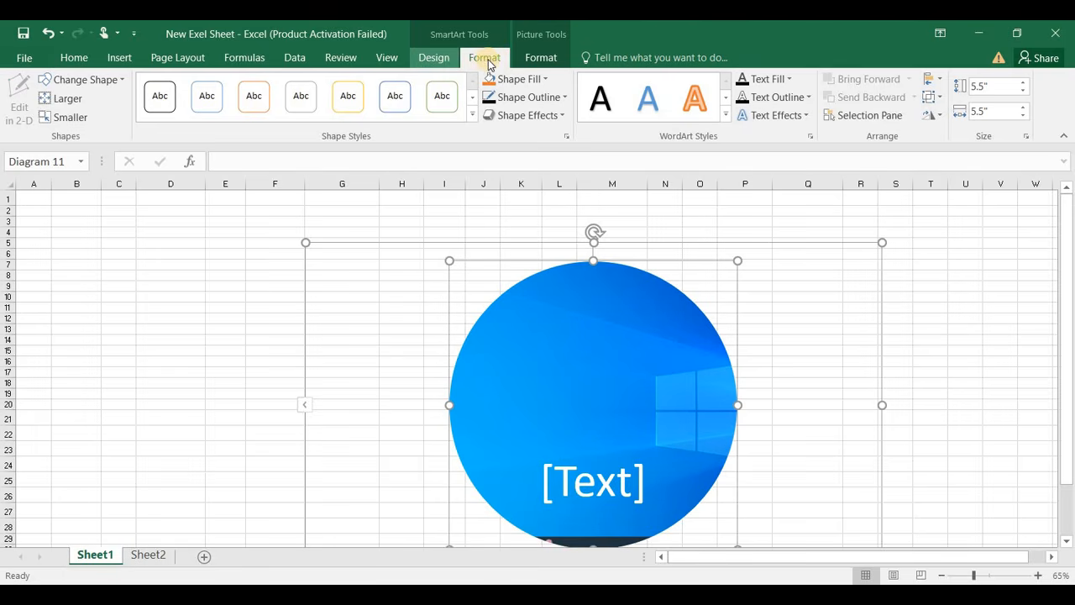
{"action": "left_click", "coordinate": [538, 56]}
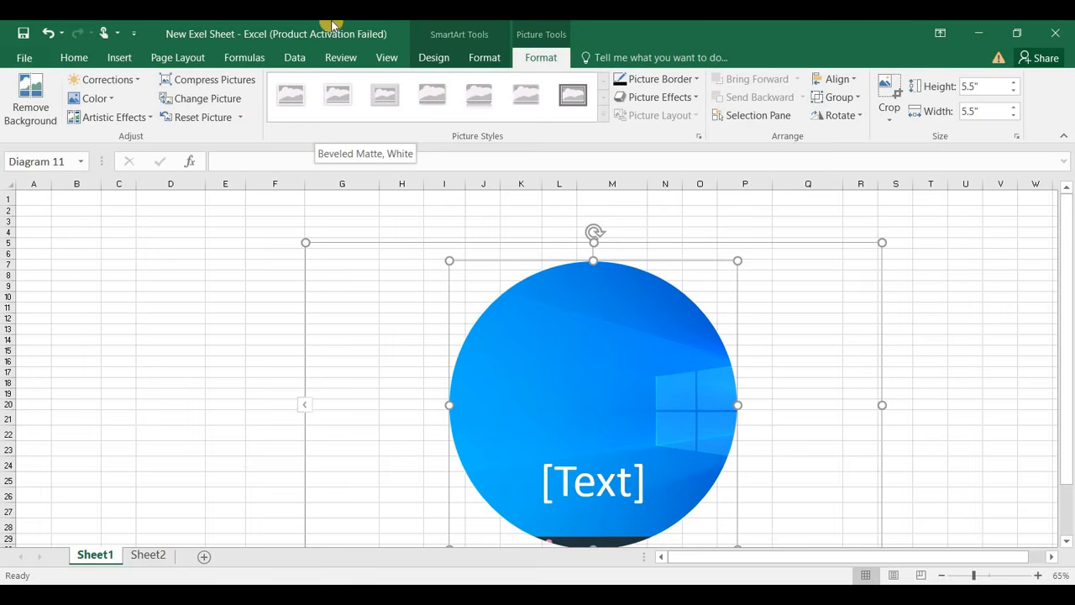
{"action": "left_click", "coordinate": [988, 111]}
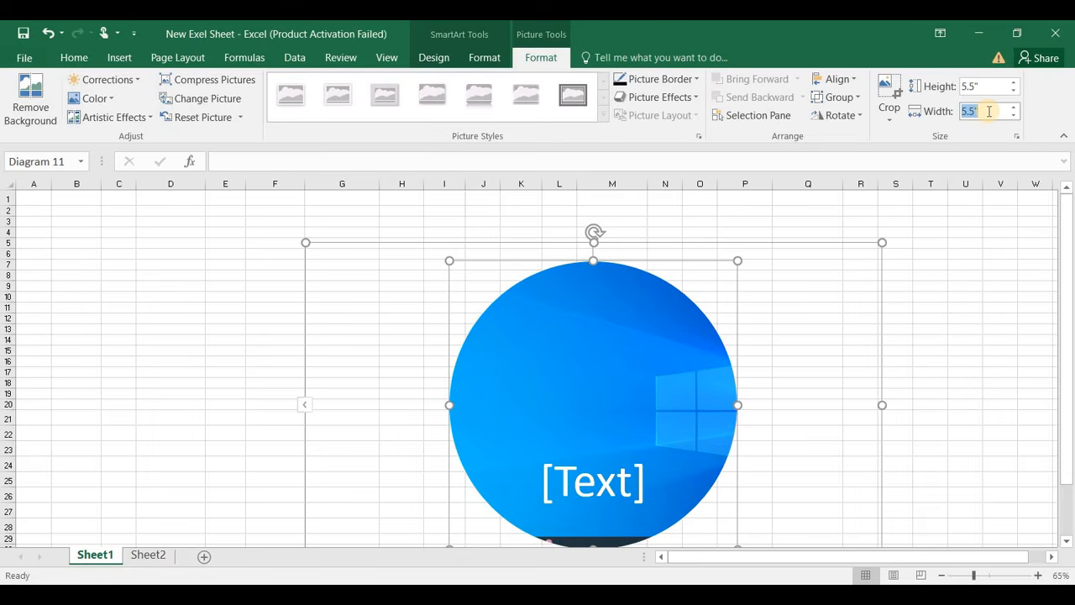
{"action": "left_click", "coordinate": [978, 85]}
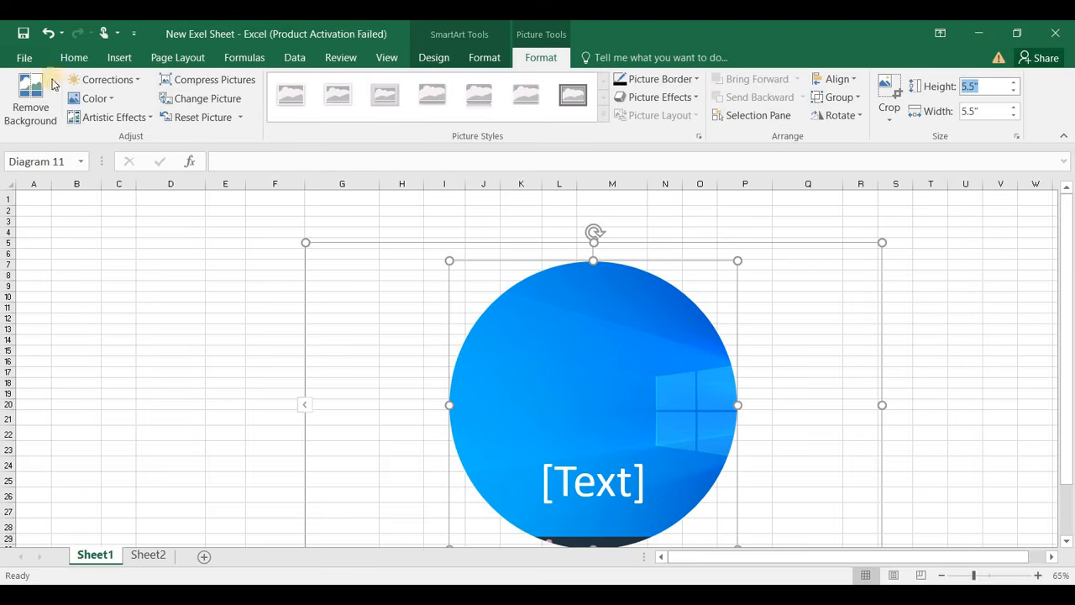
Delete the whole SmartArt diagram containing the circular picture from Sheet1.
{"action": "left_click", "coordinate": [117, 55]}
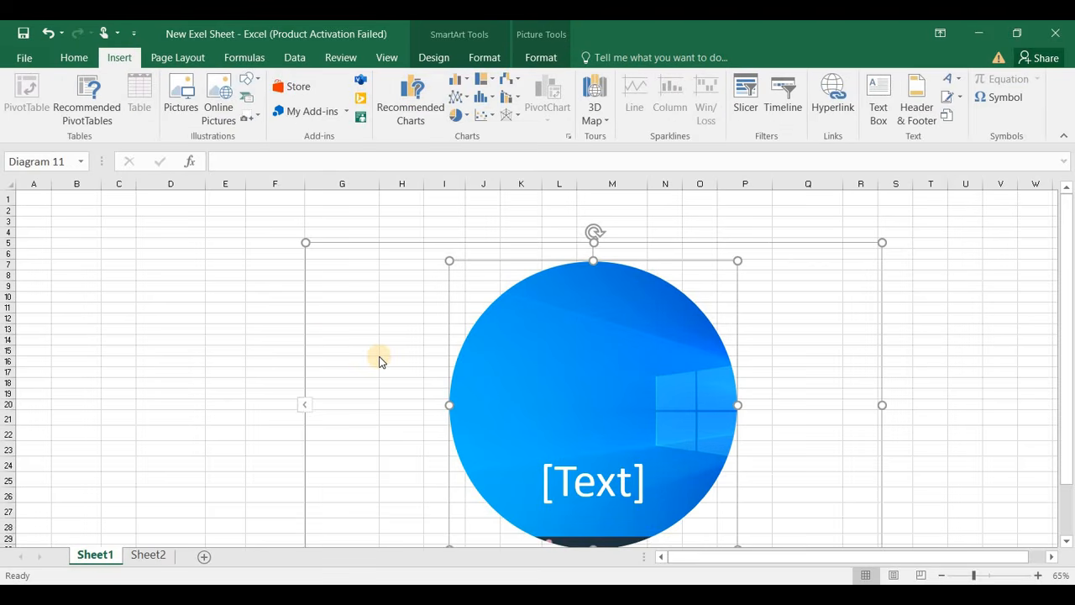
{"action": "left_click", "coordinate": [497, 244]}
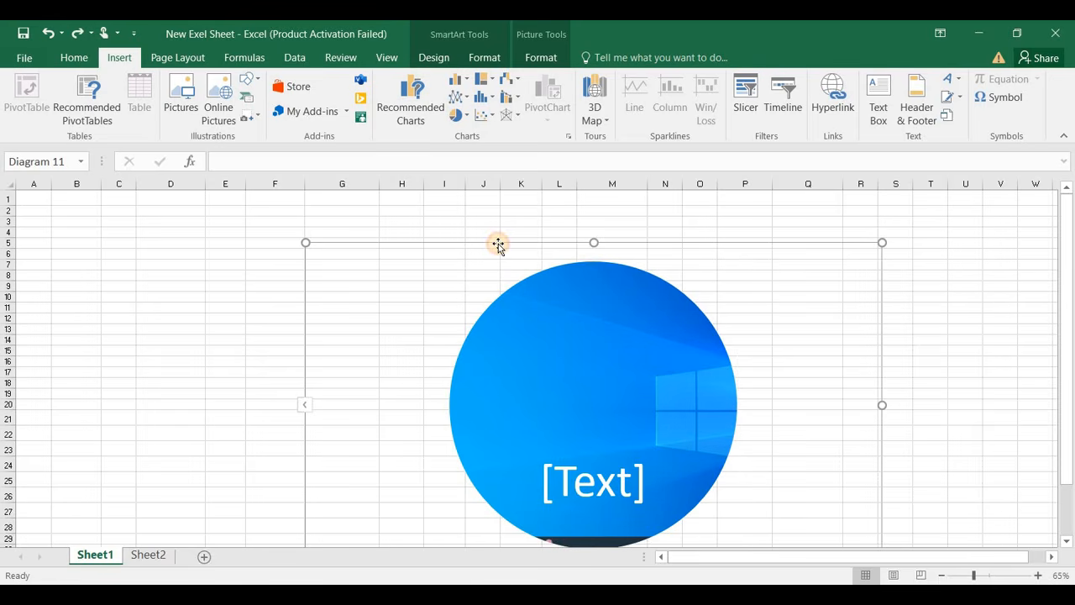
{"action": "key", "text": "Delete"}
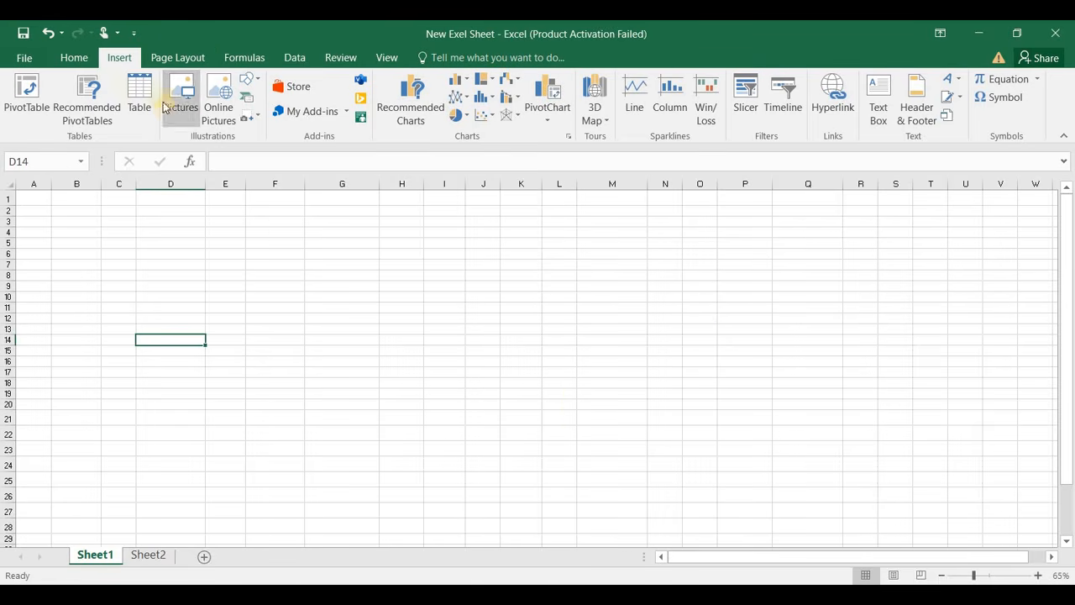
Search Bing online pictures for "logo image".
{"action": "left_click", "coordinate": [221, 115]}
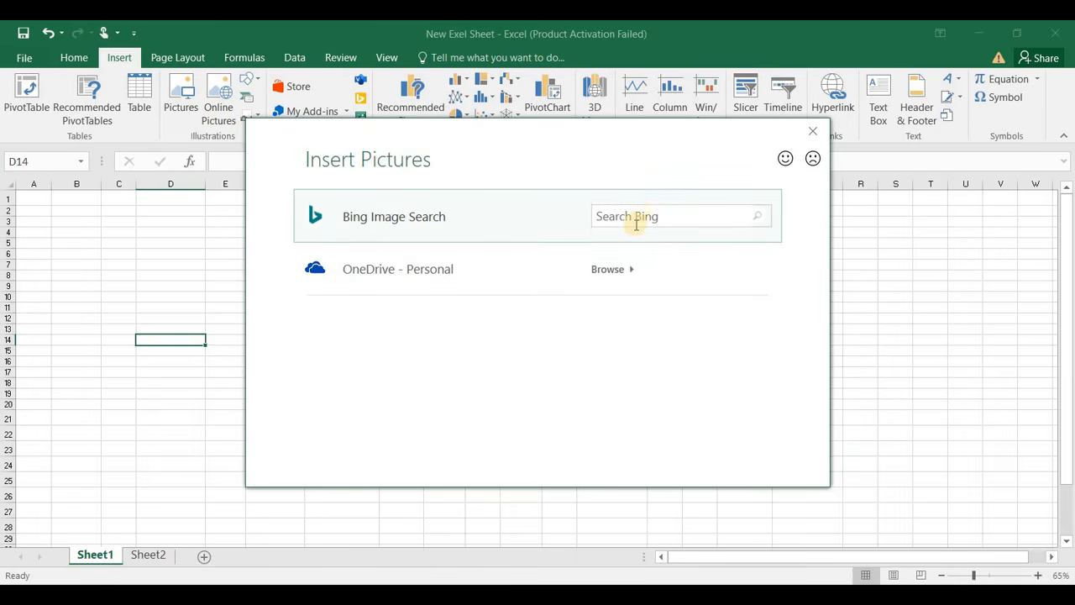
{"action": "left_click", "coordinate": [636, 224]}
{"action": "type", "text": "logo image"}
{"action": "key", "text": "Return"}
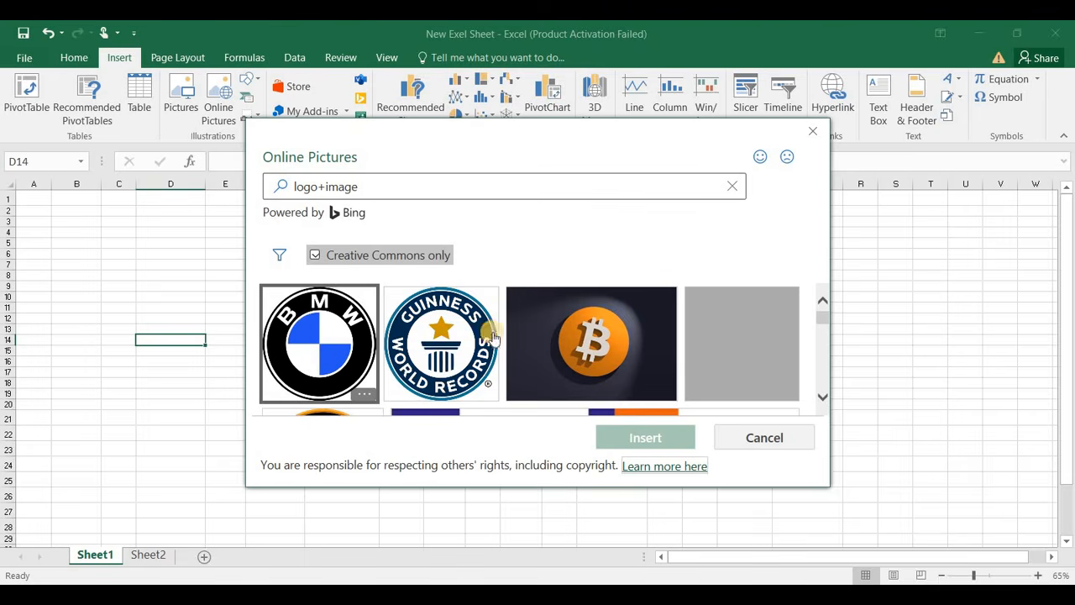
Try to insert the BMW, Guinness World Records, Bitcoin and Instagram logos together from the online picture results.
{"action": "left_click", "coordinate": [299, 327]}
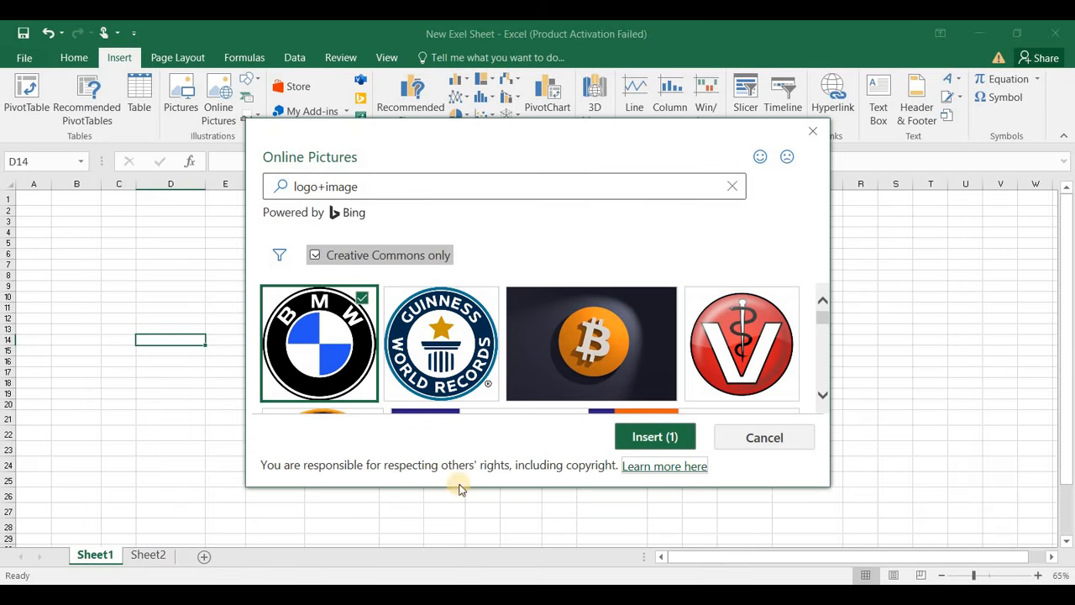
{"action": "left_click", "coordinate": [658, 440]}
{"action": "left_click", "coordinate": [394, 366]}
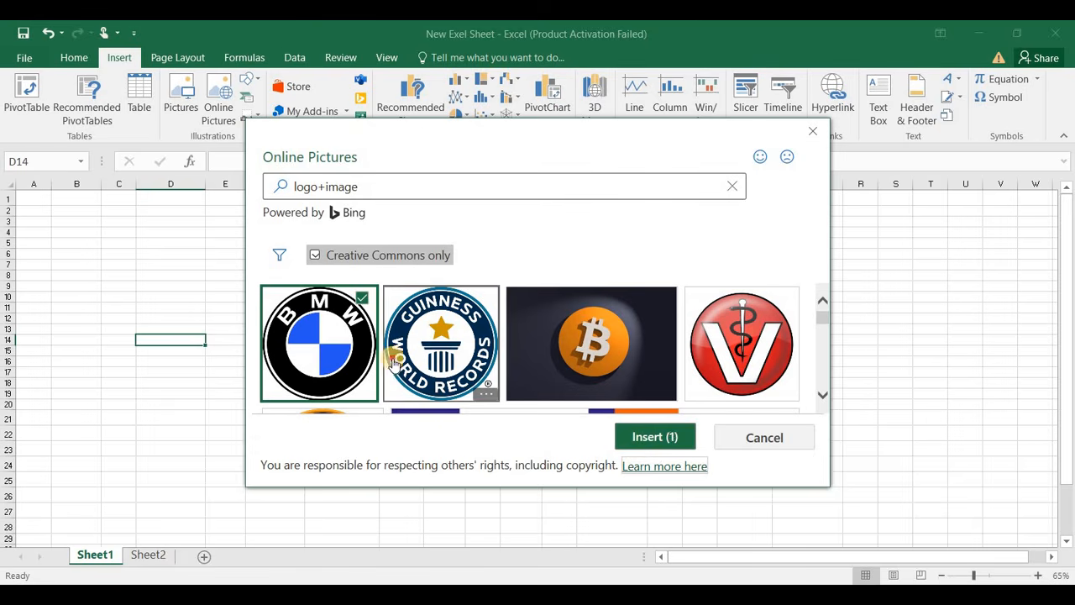
{"action": "left_click", "coordinate": [634, 340]}
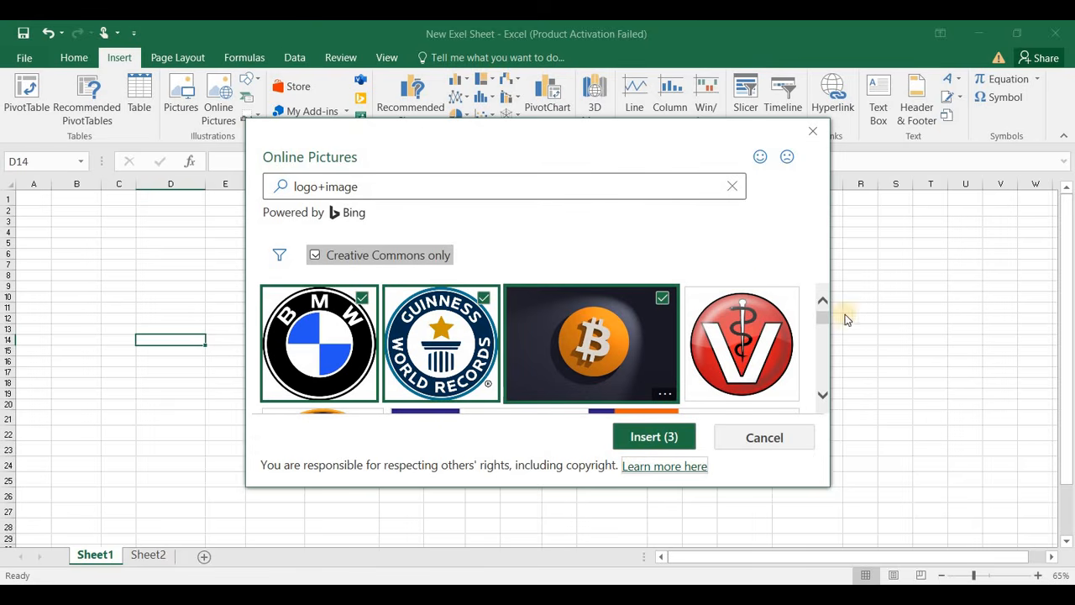
{"action": "left_click_drag", "start_coordinate": [826, 315], "coordinate": [823, 336]}
{"action": "left_click", "coordinate": [399, 365]}
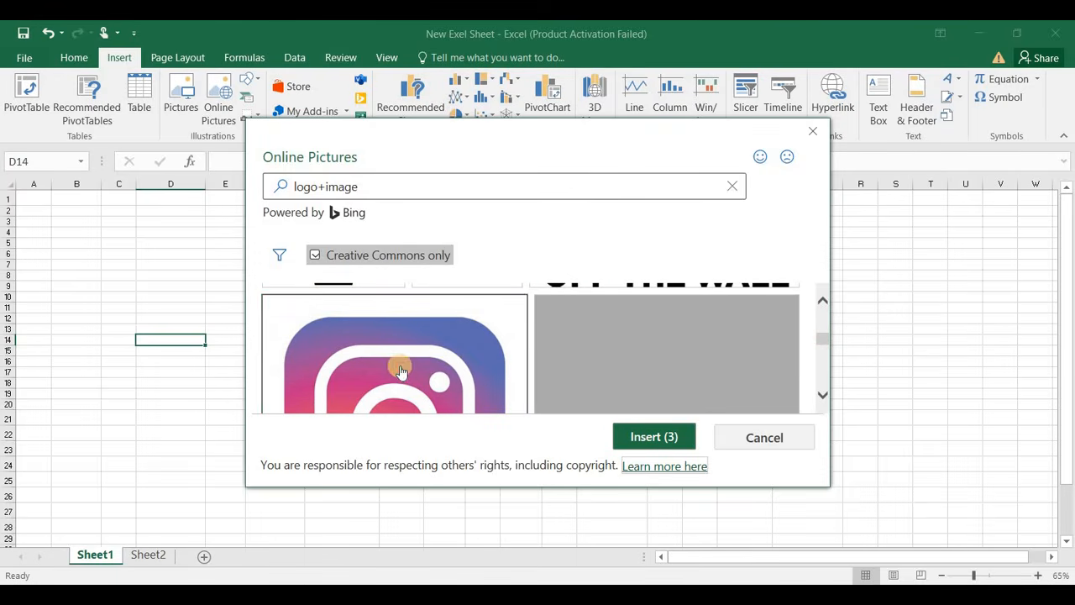
{"action": "left_click", "coordinate": [657, 440]}
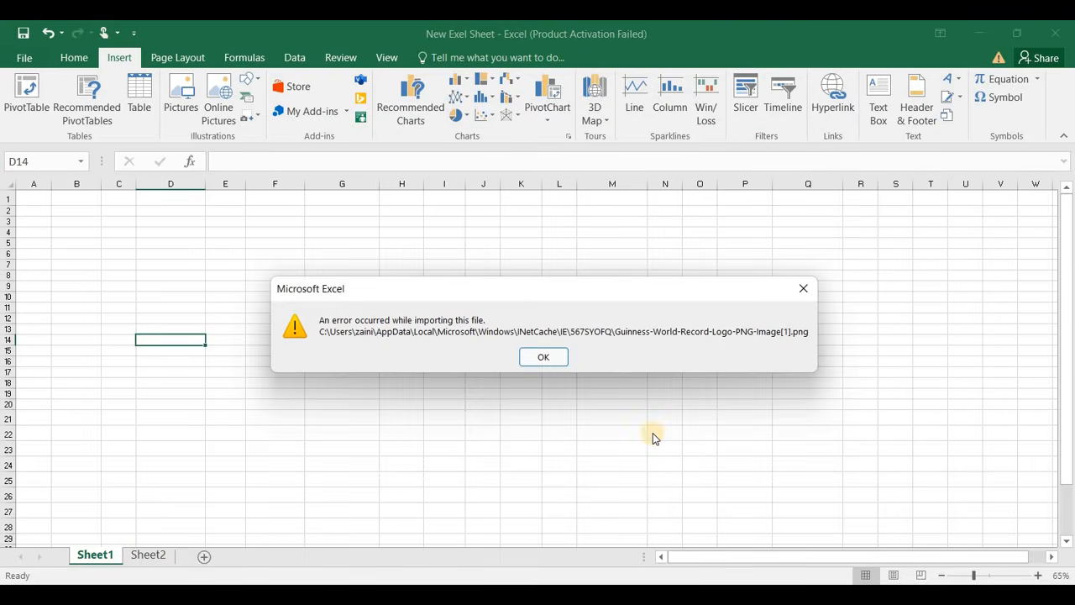
{"action": "left_click", "coordinate": [534, 356]}
Look over column D of Sheet1 down to row 41 for inserted pictures and return to cell D1.
{"action": "key", "text": "Up"}
{"action": "key", "text": "Up"}
{"action": "key", "text": "Up"}
{"action": "key", "text": "Up"}
{"action": "key", "text": "Up"}
{"action": "key", "text": "Up"}
{"action": "key", "text": "Up"}
{"action": "key", "text": "Up"}
{"action": "key", "text": "Up"}
{"action": "key", "text": "Up"}
{"action": "key", "text": "Up"}
{"action": "key", "text": "Up"}
{"action": "key", "text": "Up"}
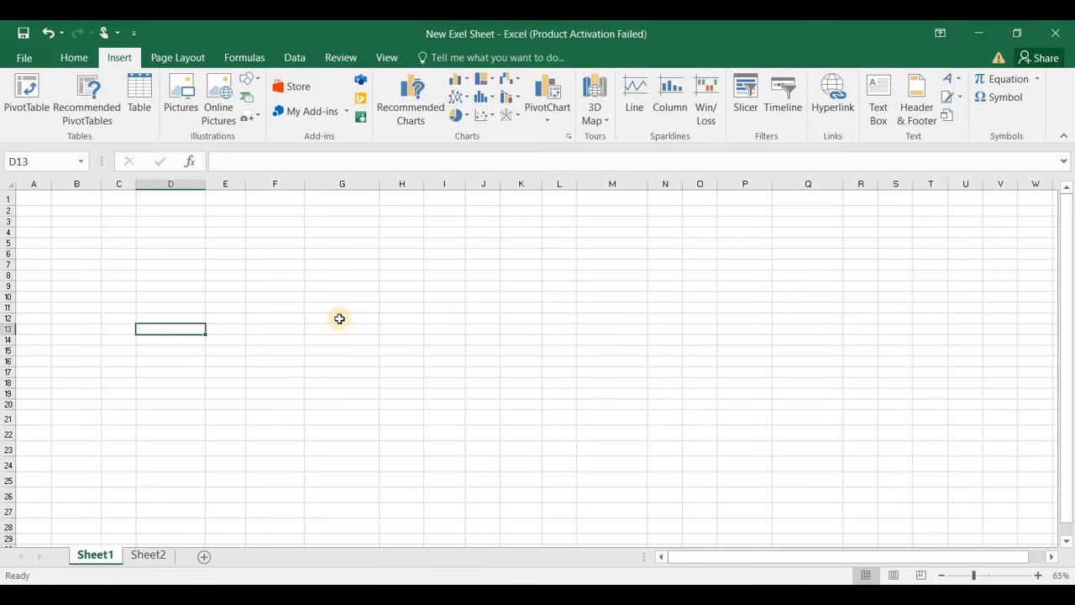
{"action": "key", "text": "Down"}
{"action": "key", "text": "Down"}
{"action": "key", "text": "Down"}
{"action": "key", "text": "Down"}
{"action": "key", "text": "Down"}
{"action": "key", "text": "Down"}
{"action": "key", "text": "Down"}
{"action": "key", "text": "Down"}
{"action": "key", "text": "Down"}
{"action": "key", "text": "Down"}
{"action": "key", "text": "Down"}
{"action": "key", "text": "Down"}
{"action": "key", "text": "Down"}
{"action": "key", "text": "Down"}
{"action": "key", "text": "Down"}
{"action": "key", "text": "Down"}
{"action": "key", "text": "Down"}
{"action": "key", "text": "Down"}
{"action": "key", "text": "Down"}
{"action": "key", "text": "Down"}
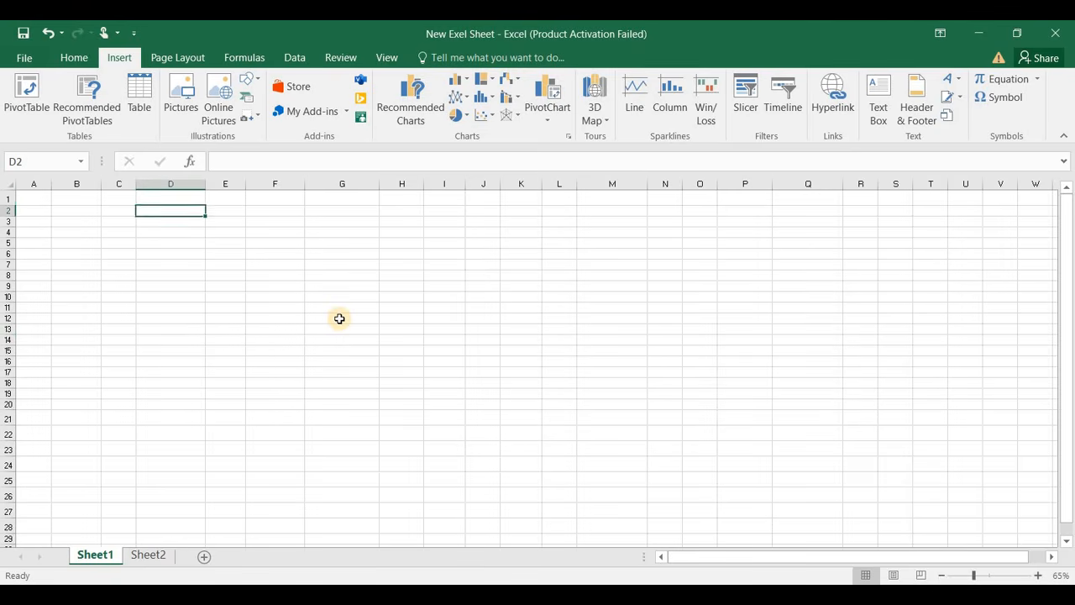
{"action": "key", "text": "Up"}
{"action": "key", "text": "Up"}
{"action": "key", "text": "Up"}
{"action": "key", "text": "Up"}
{"action": "key", "text": "Up"}
{"action": "key", "text": "Up"}
{"action": "key", "text": "Up"}
{"action": "key", "text": "Up"}
{"action": "key", "text": "Up"}
{"action": "key", "text": "Up"}
{"action": "key", "text": "Up"}
{"action": "key", "text": "Up"}
{"action": "key", "text": "Up"}
{"action": "key", "text": "Up"}
{"action": "key", "text": "Up"}
{"action": "key", "text": "Up"}
{"action": "key", "text": "Up"}
{"action": "key", "text": "Up"}
{"action": "key", "text": "Up"}
{"action": "key", "text": "Up"}
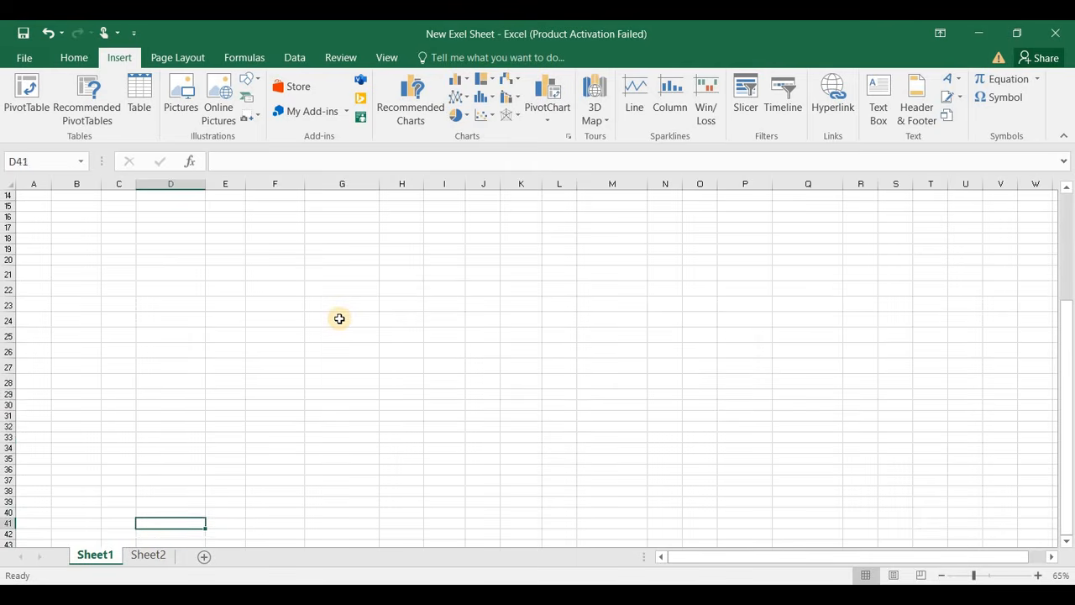
{"action": "key", "text": "Up"}
{"action": "key", "text": "Up"}
{"action": "key", "text": "Up"}
{"action": "key", "text": "Up"}
{"action": "key", "text": "Up"}
{"action": "key", "text": "Up"}
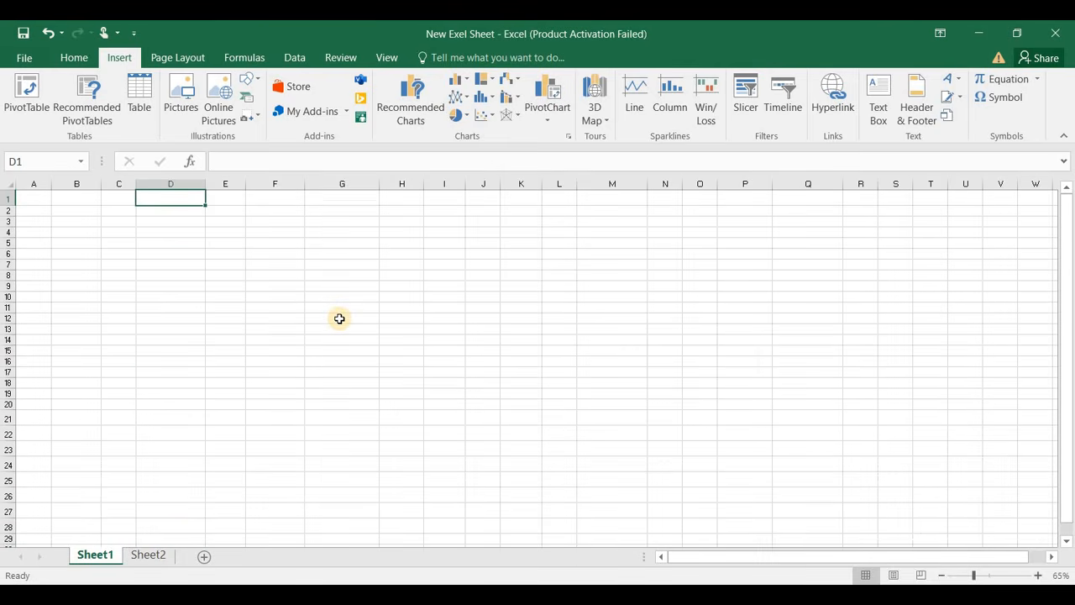
Search Bing online pictures for "logo image" and insert only the BMW logo at cell D1.
{"action": "left_click", "coordinate": [211, 101]}
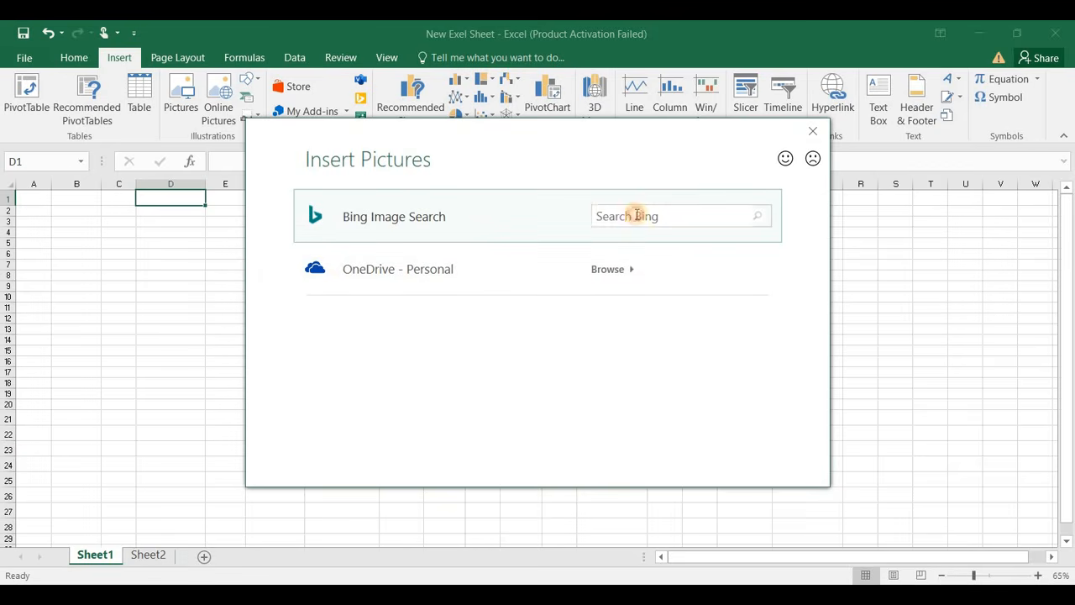
{"action": "left_click", "coordinate": [635, 211]}
{"action": "type", "text": "im"}
{"action": "key", "text": "BackSpace"}
{"action": "key", "text": "BackSpace"}
{"action": "key", "text": "BackSpace"}
{"action": "type", "text": "i"}
{"action": "key", "text": "BackSpace"}
{"action": "type", "text": "lo"}
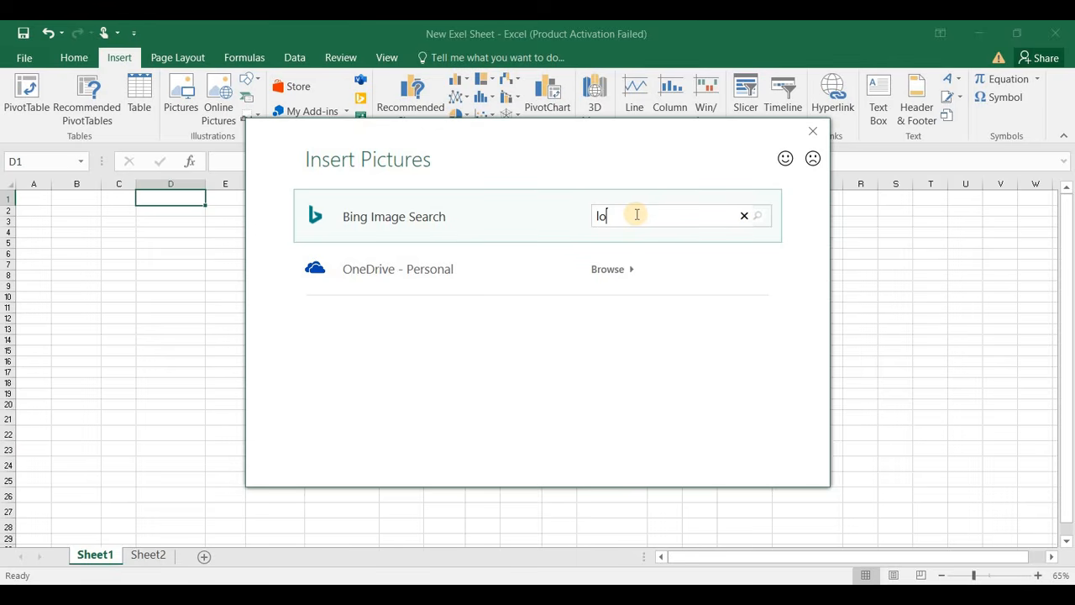
{"action": "type", "text": "go image"}
{"action": "key", "text": "Return"}
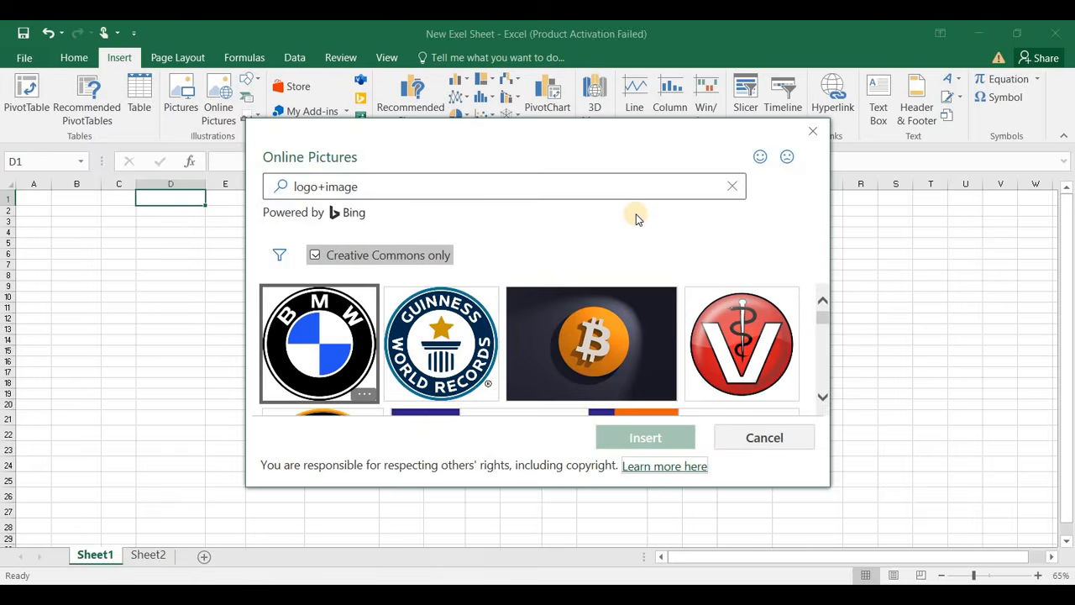
{"action": "left_click", "coordinate": [345, 361]}
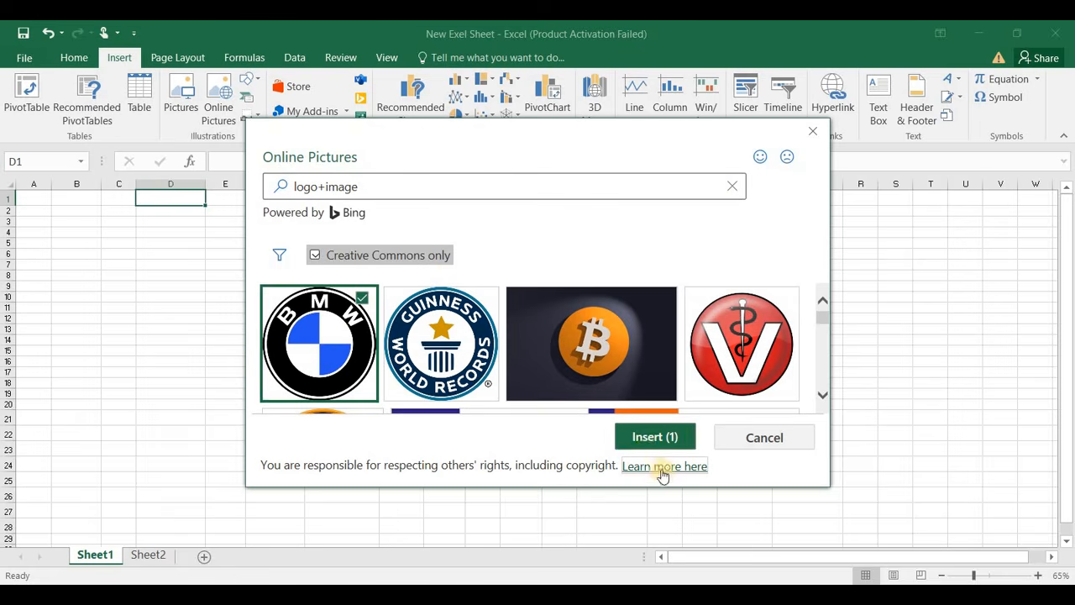
{"action": "left_click", "coordinate": [640, 444]}
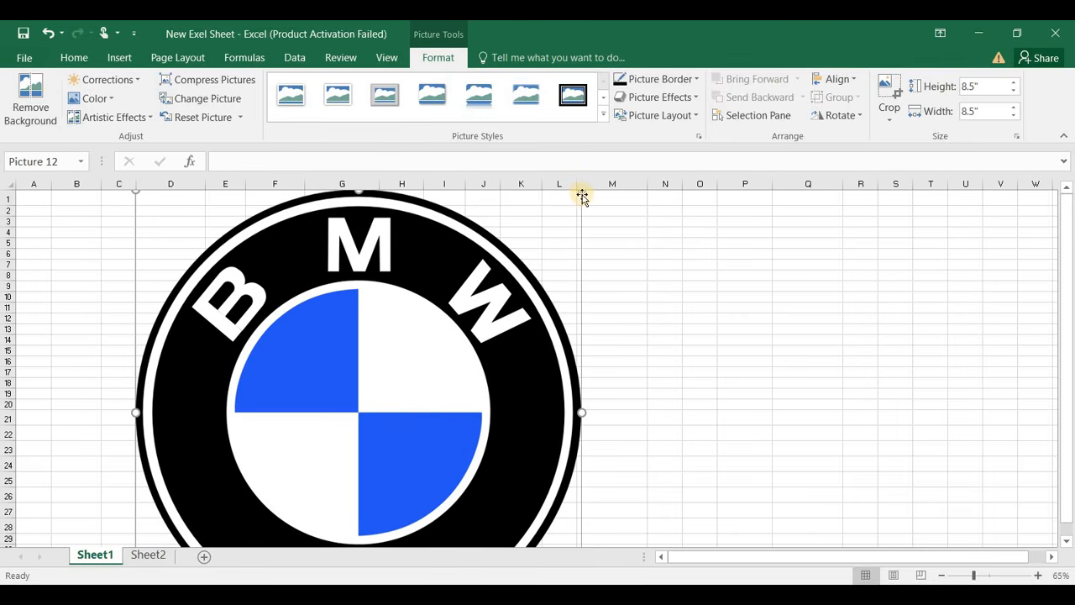
Resize the BMW logo to about 4.5" high by 4.83" wide, placing its upper edge around row 5 and its left edge in column D.
{"action": "left_click_drag", "start_coordinate": [579, 193], "coordinate": [372, 399]}
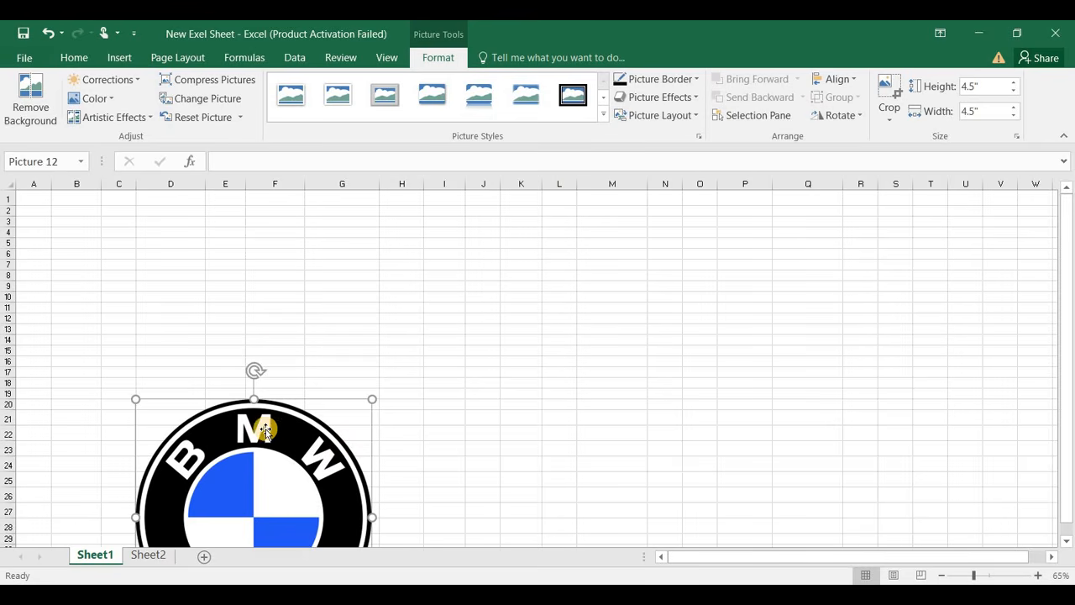
{"action": "left_click_drag", "start_coordinate": [264, 409], "coordinate": [313, 214]}
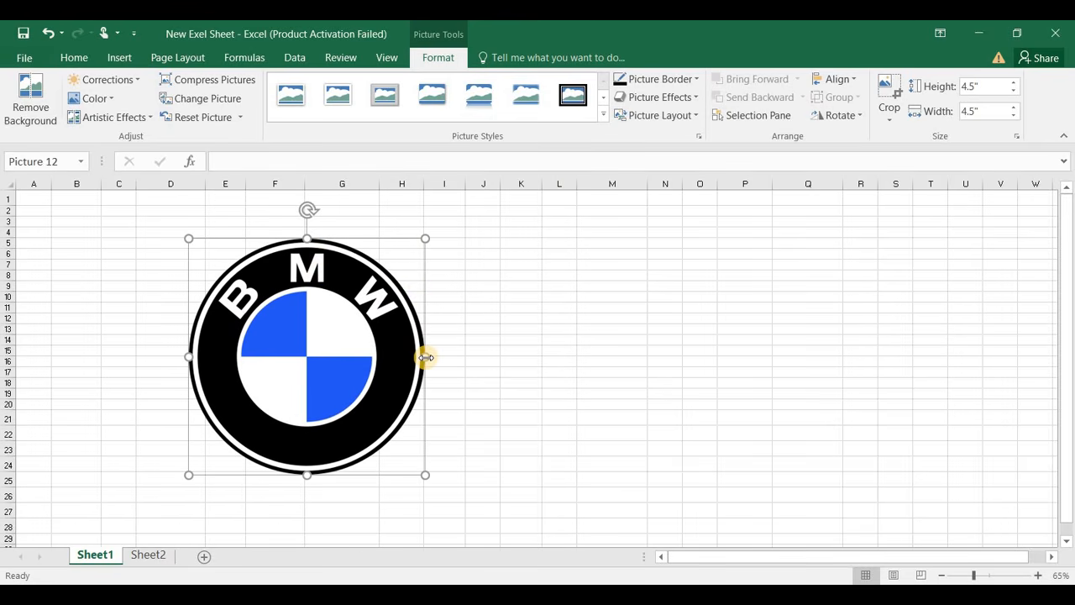
{"action": "left_click_drag", "start_coordinate": [426, 357], "coordinate": [443, 357]}
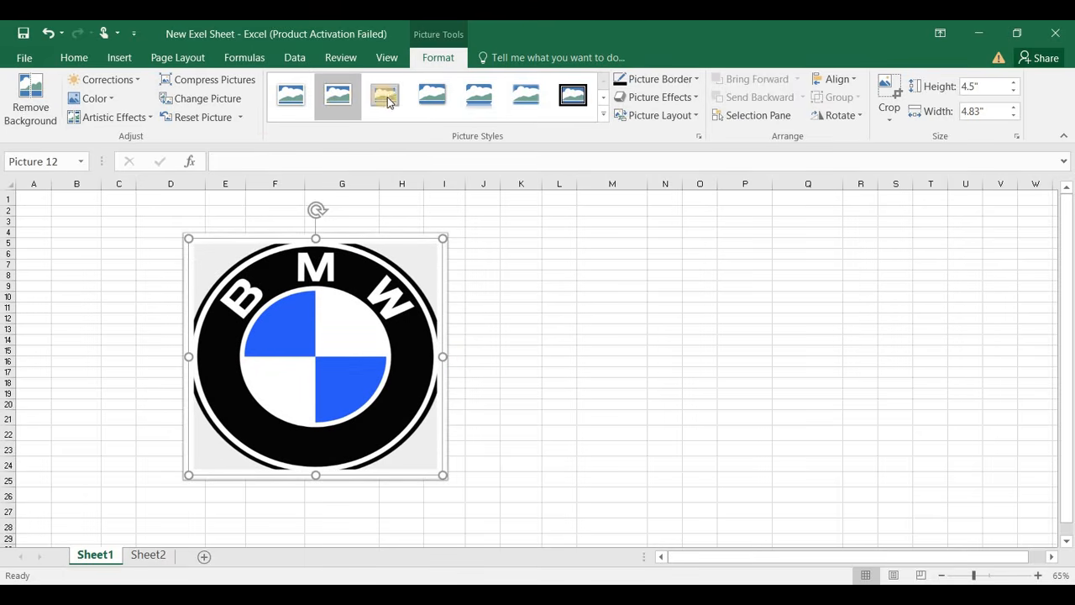
Give the BMW logo a black picture border and set its height to 4".
{"action": "left_click", "coordinate": [685, 81]}
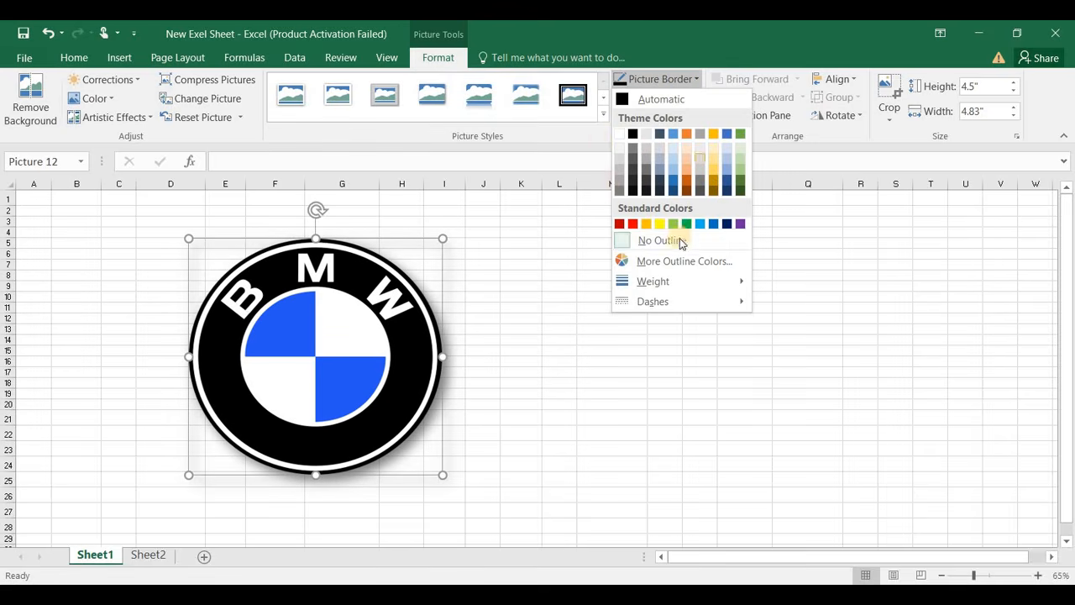
{"action": "left_click", "coordinate": [634, 135]}
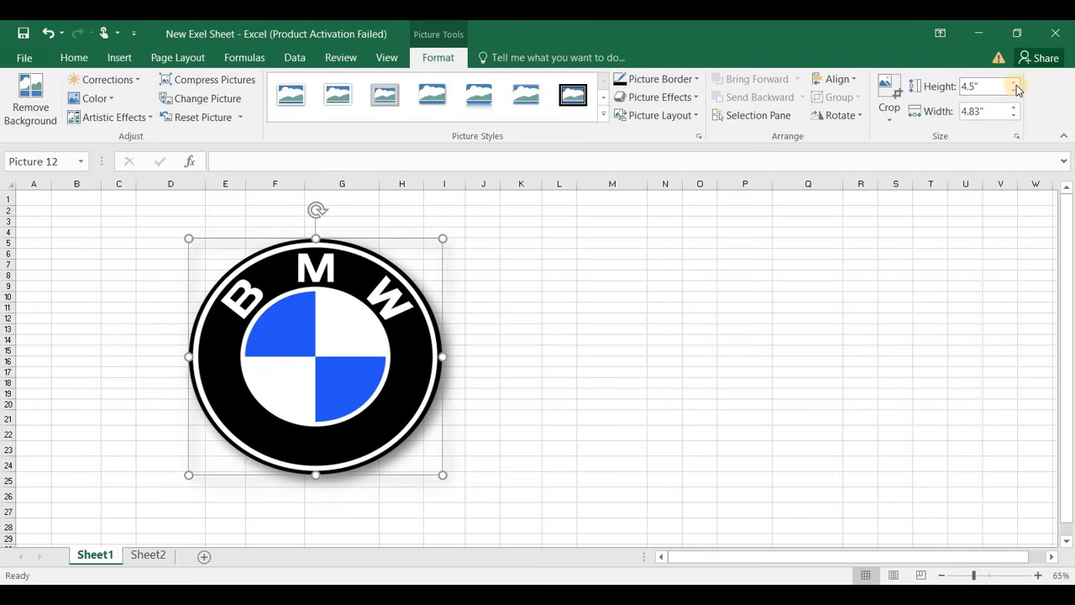
{"action": "left_click", "coordinate": [974, 88]}
{"action": "key", "text": "BackSpace"}
{"action": "key", "text": "BackSpace"}
{"action": "key", "text": "BackSpace"}
{"action": "key", "text": "Return"}
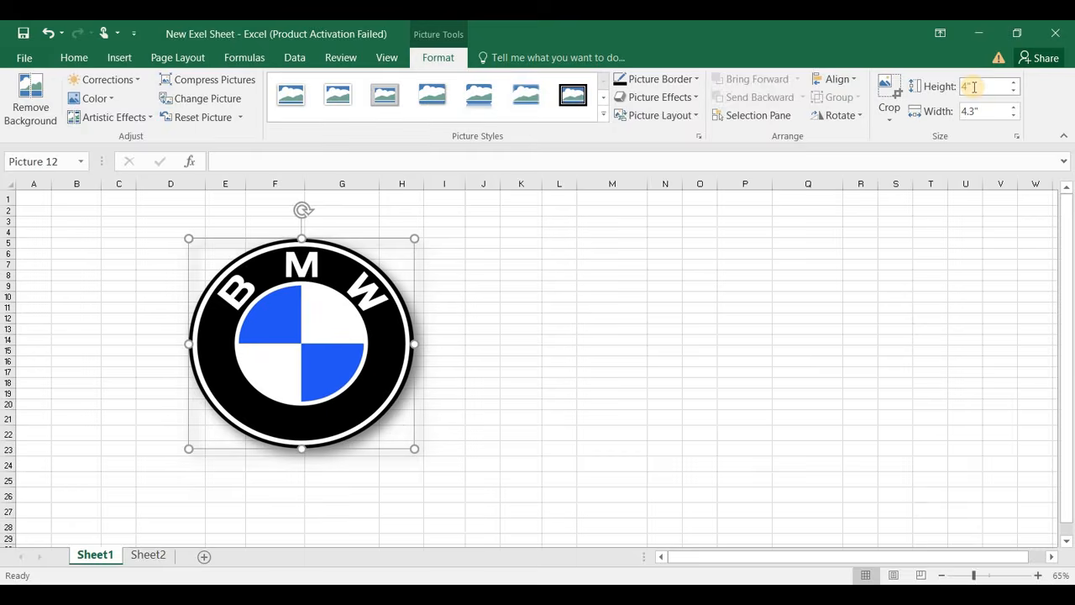
Crop the logo down to the letter M and stretch the cropped picture to about 4.71" high by 6.1" wide.
{"action": "left_click", "coordinate": [887, 94]}
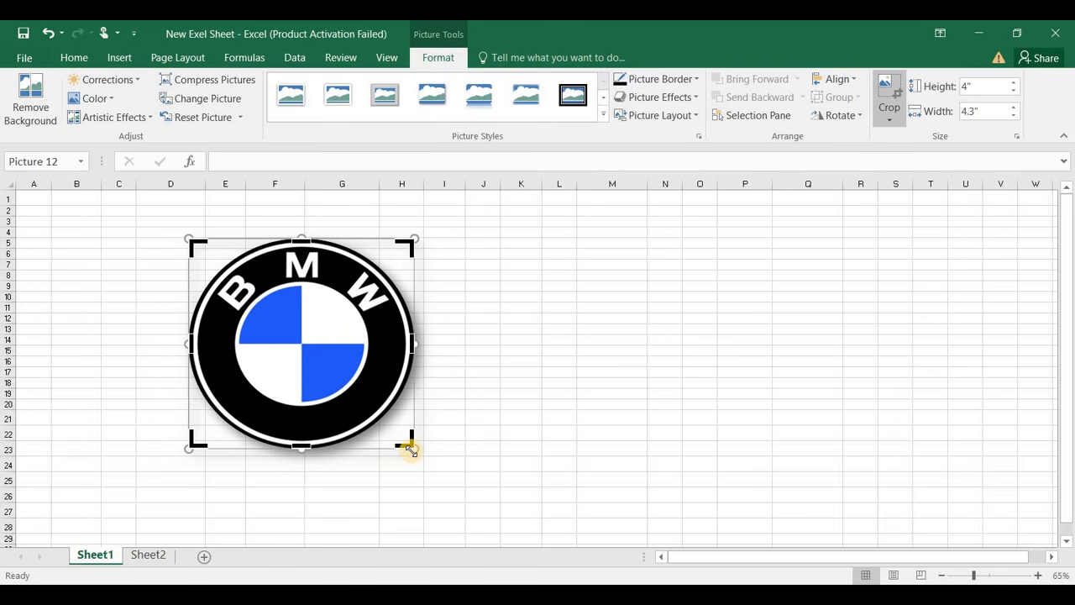
{"action": "left_click_drag", "start_coordinate": [410, 442], "coordinate": [325, 431]}
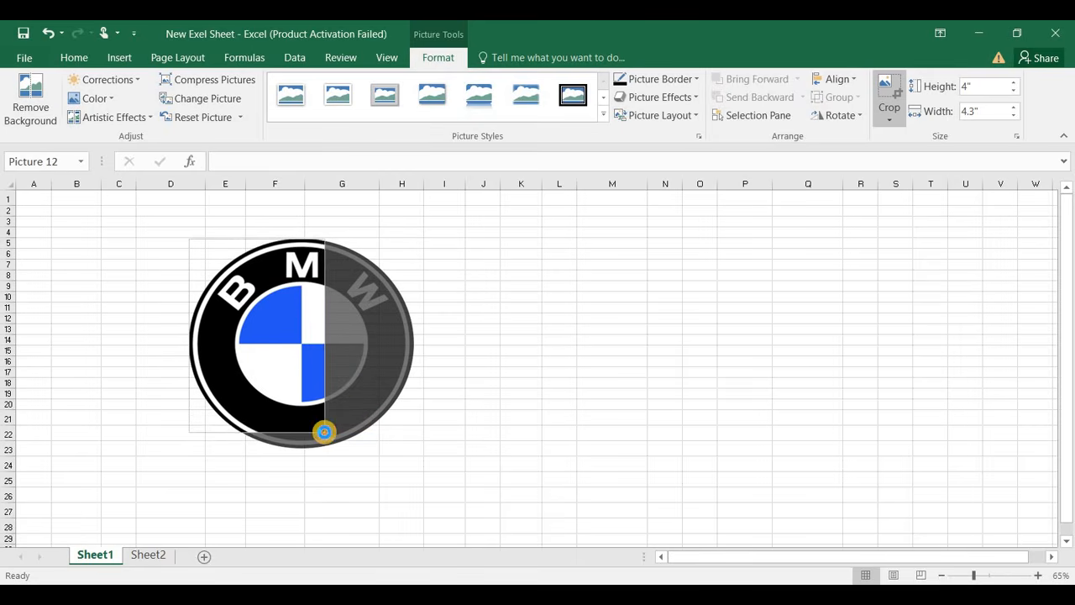
{"action": "left_click_drag", "start_coordinate": [196, 428], "coordinate": [307, 434]}
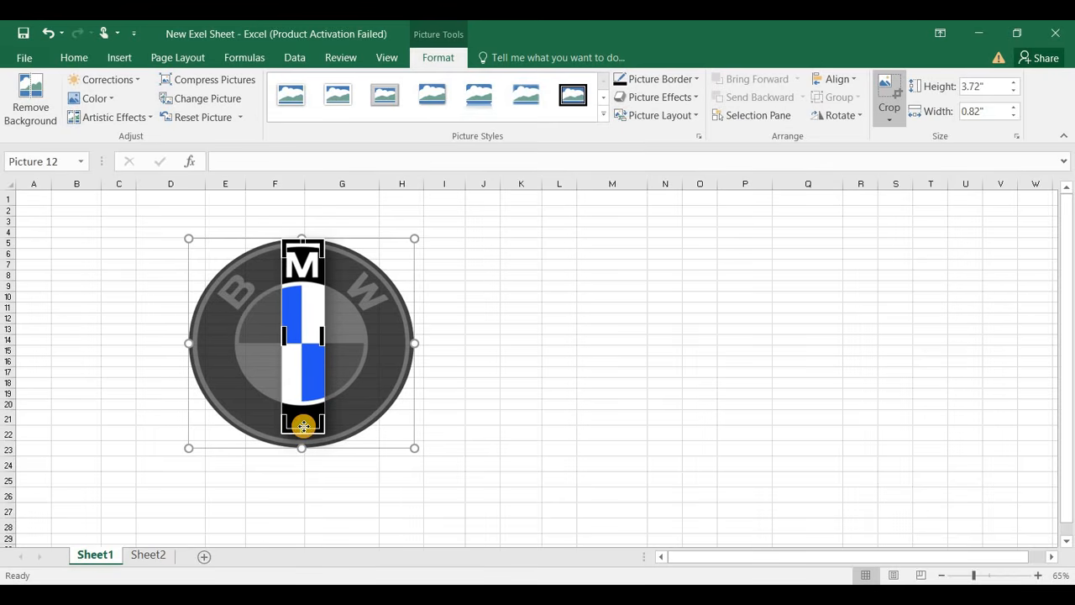
{"action": "left_click_drag", "start_coordinate": [302, 430], "coordinate": [305, 281]}
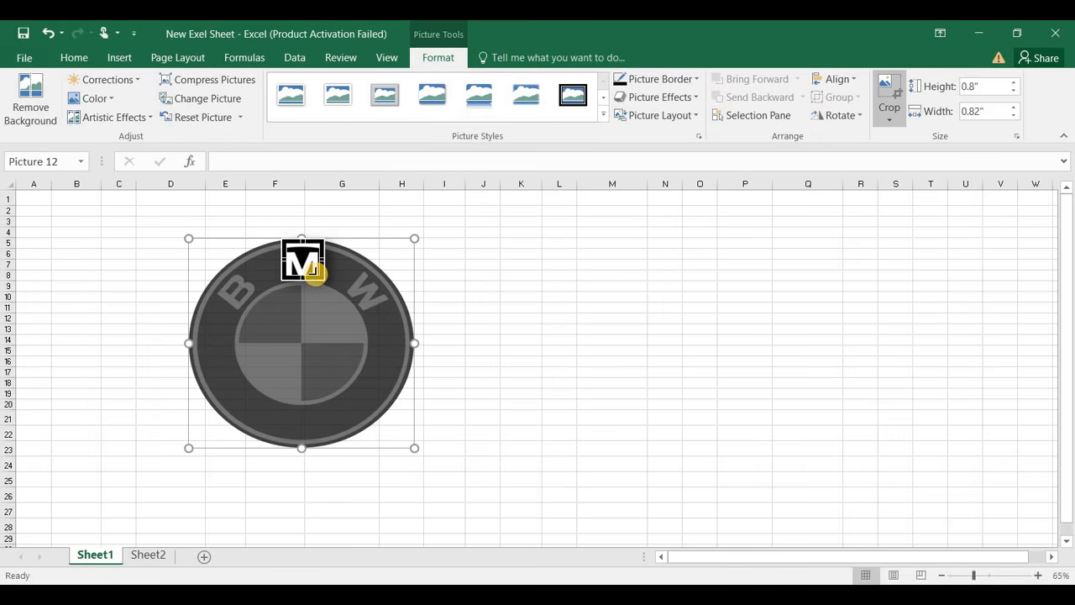
{"action": "left_click", "coordinate": [889, 93]}
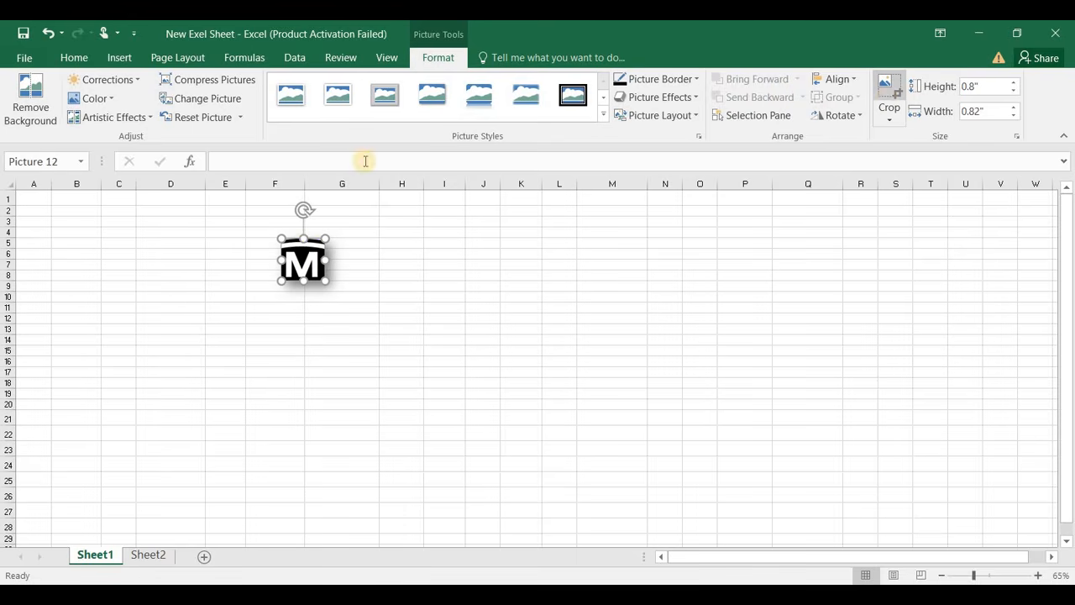
{"action": "left_click_drag", "start_coordinate": [326, 259], "coordinate": [602, 283]}
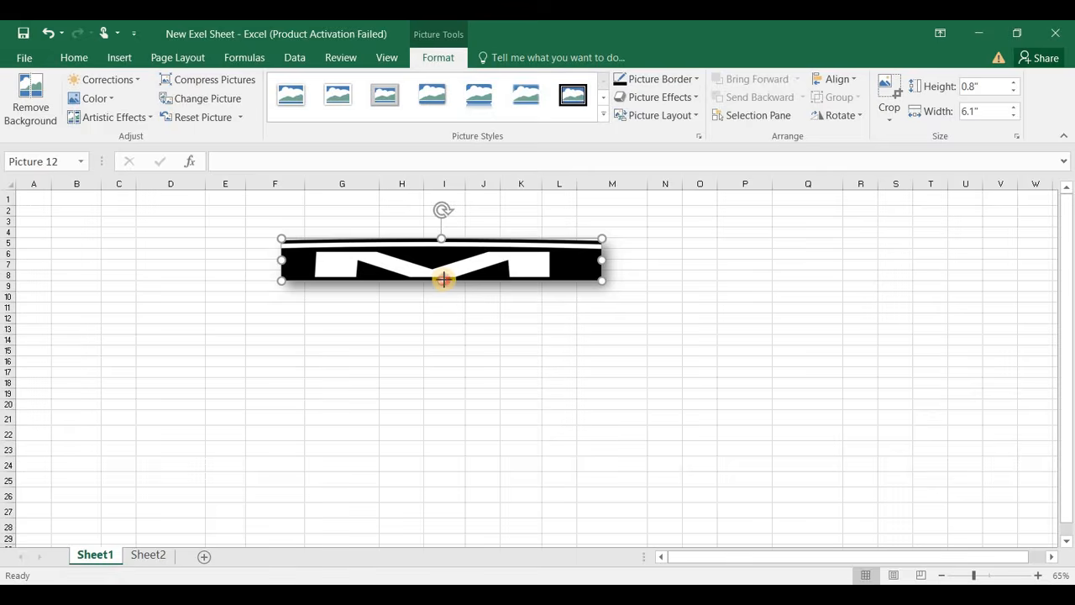
{"action": "left_click_drag", "start_coordinate": [443, 279], "coordinate": [468, 485]}
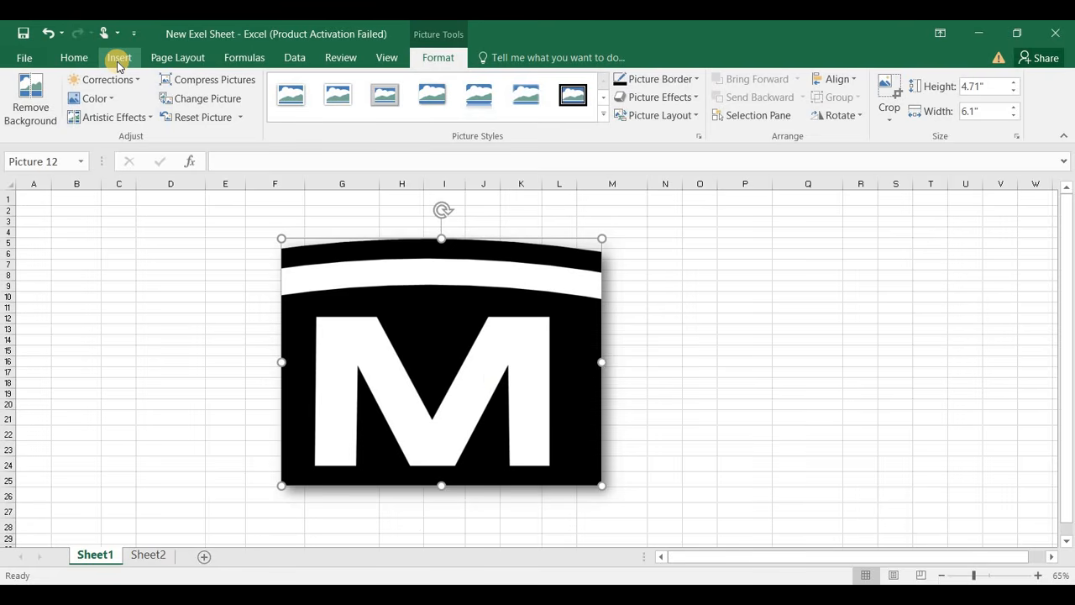
Try removing the background of the cropped M picture, and undo the removal.
{"action": "left_click", "coordinate": [30, 97]}
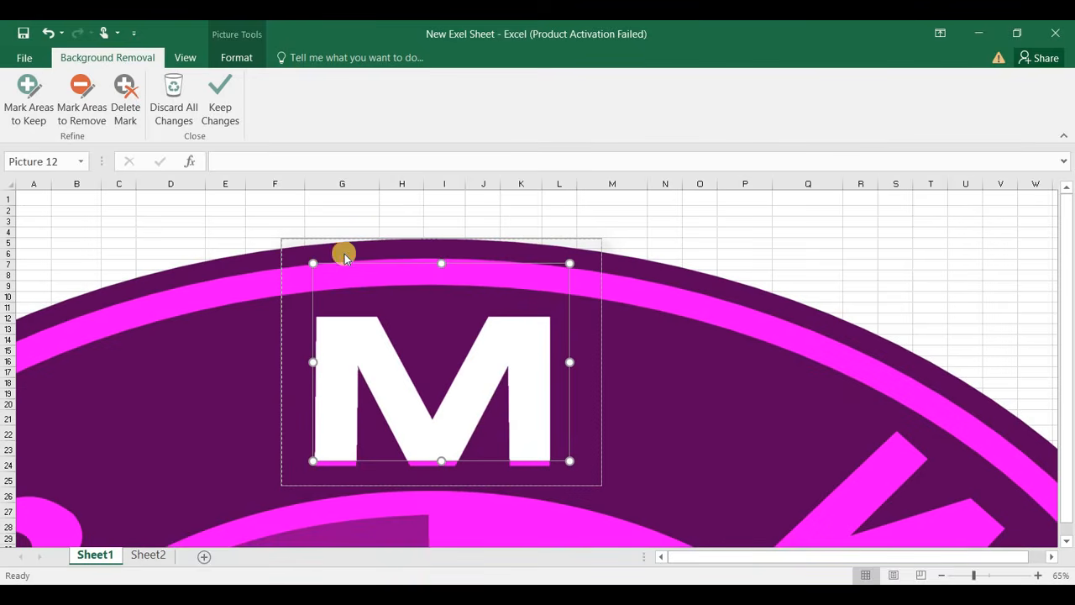
{"action": "left_click", "coordinate": [308, 211]}
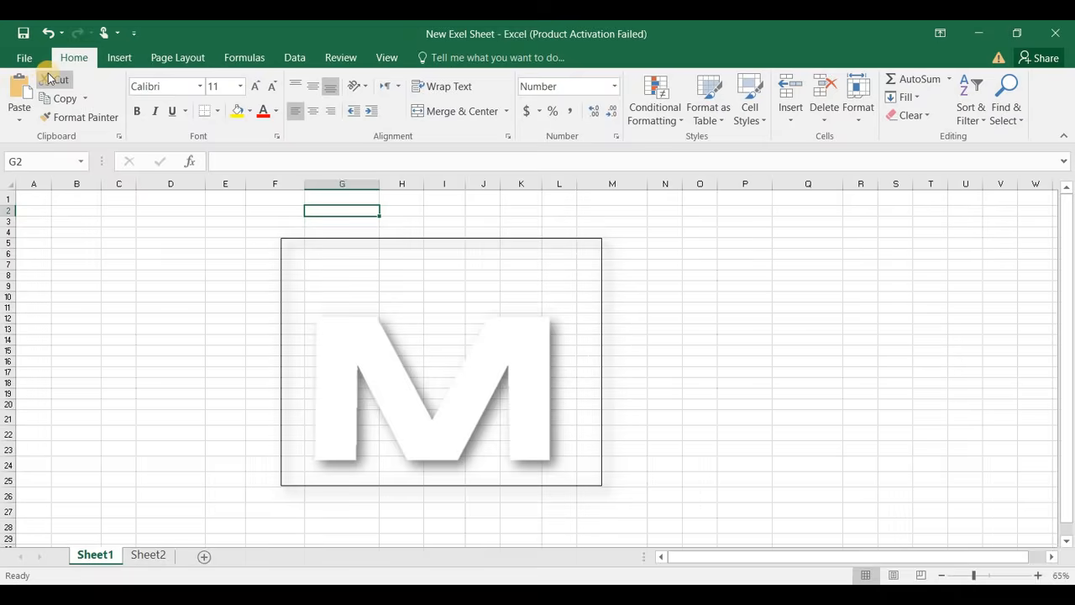
{"action": "key", "text": "ctrl+z"}
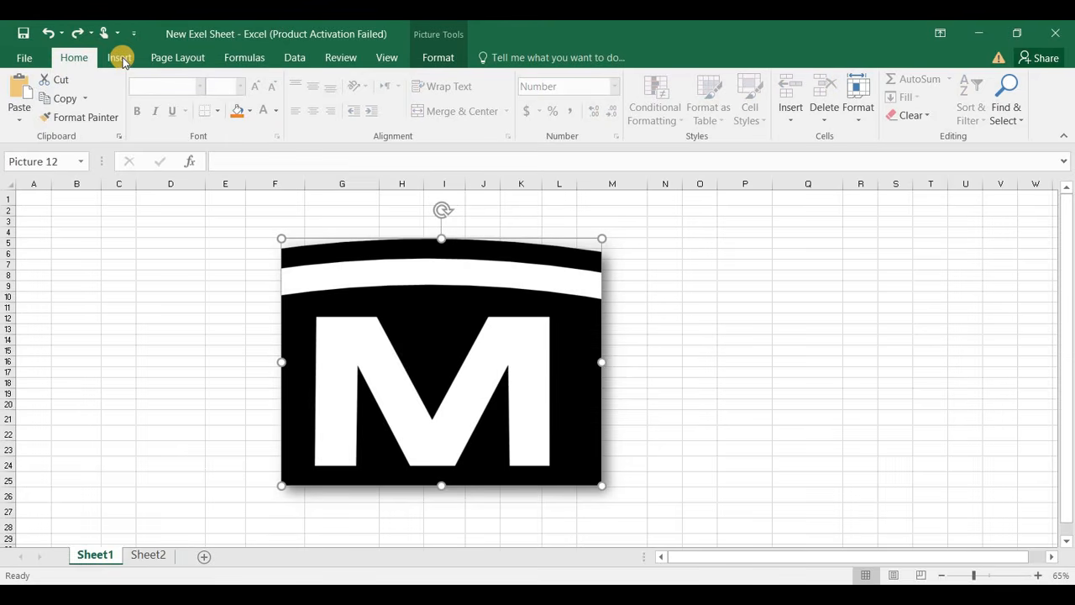
Draw a rounded rectangle about 4.8" high by 6.18" wide over the cropped M picture.
{"action": "left_click", "coordinate": [119, 57]}
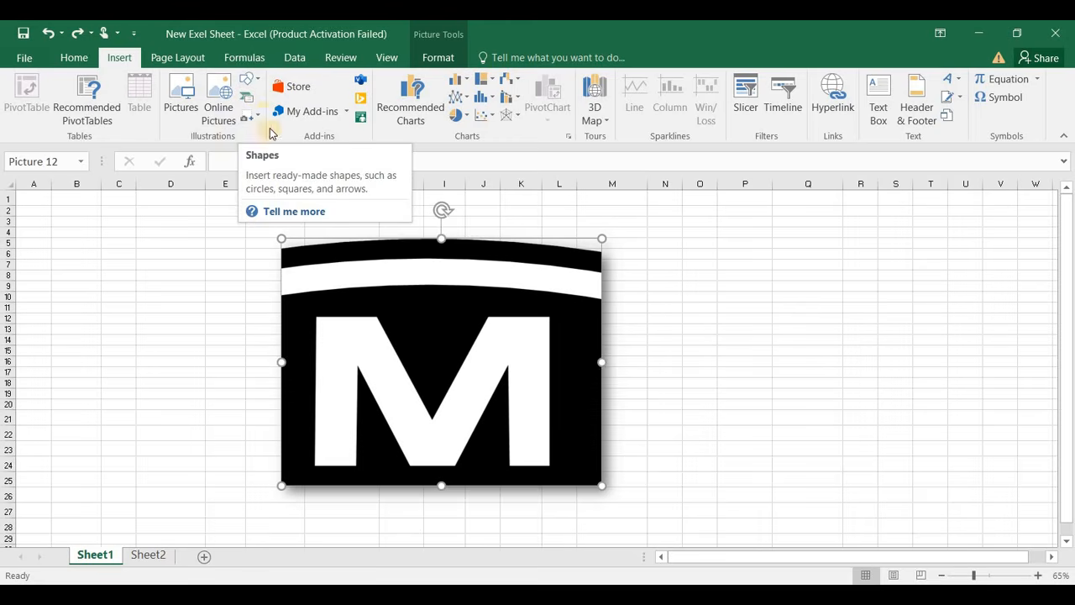
{"action": "left_click", "coordinate": [257, 83]}
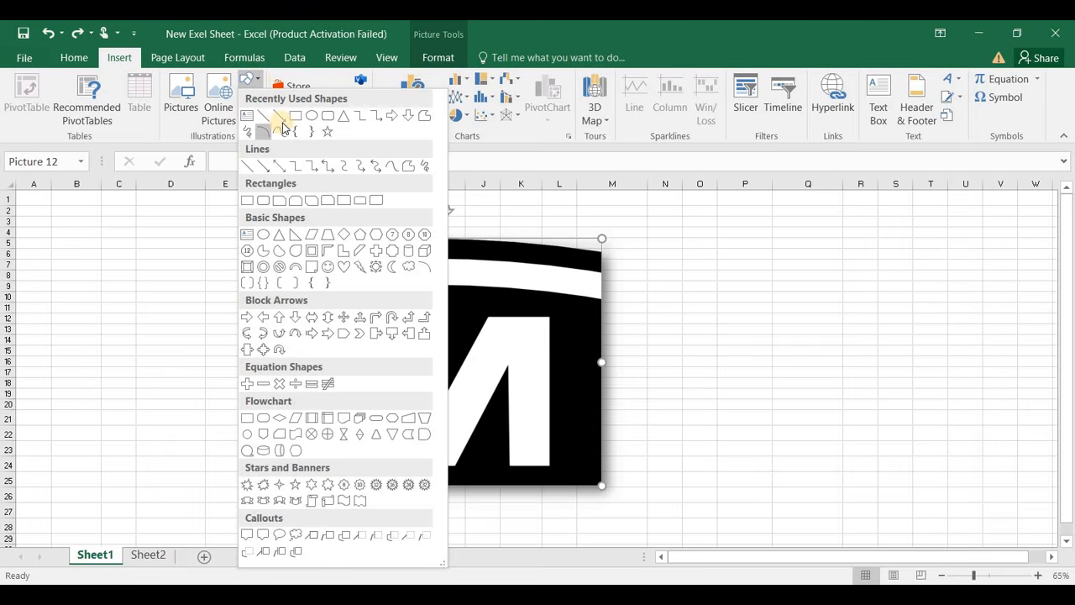
{"action": "left_click", "coordinate": [261, 204]}
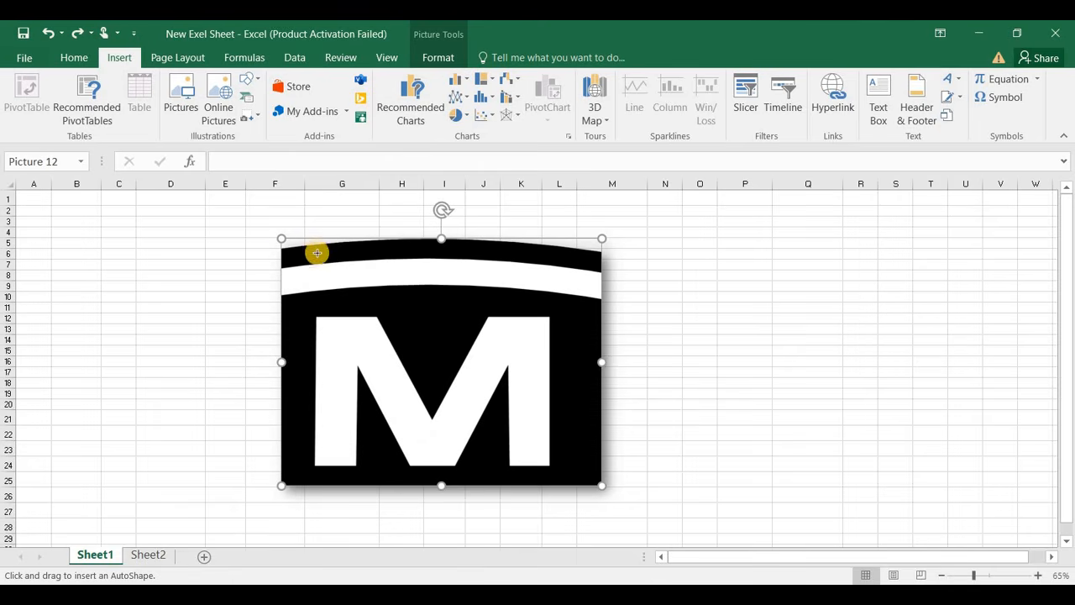
{"action": "mouse_move", "coordinate": [281, 237]}
{"action": "left_mouse_down"}
{"action": "mouse_move", "coordinate": [557, 459]}
{"action": "mouse_move", "coordinate": [602, 462]}
{"action": "mouse_move", "coordinate": [612, 473]}
{"action": "mouse_move", "coordinate": [598, 491]}
{"action": "mouse_move", "coordinate": [606, 488]}
{"action": "left_mouse_up"}
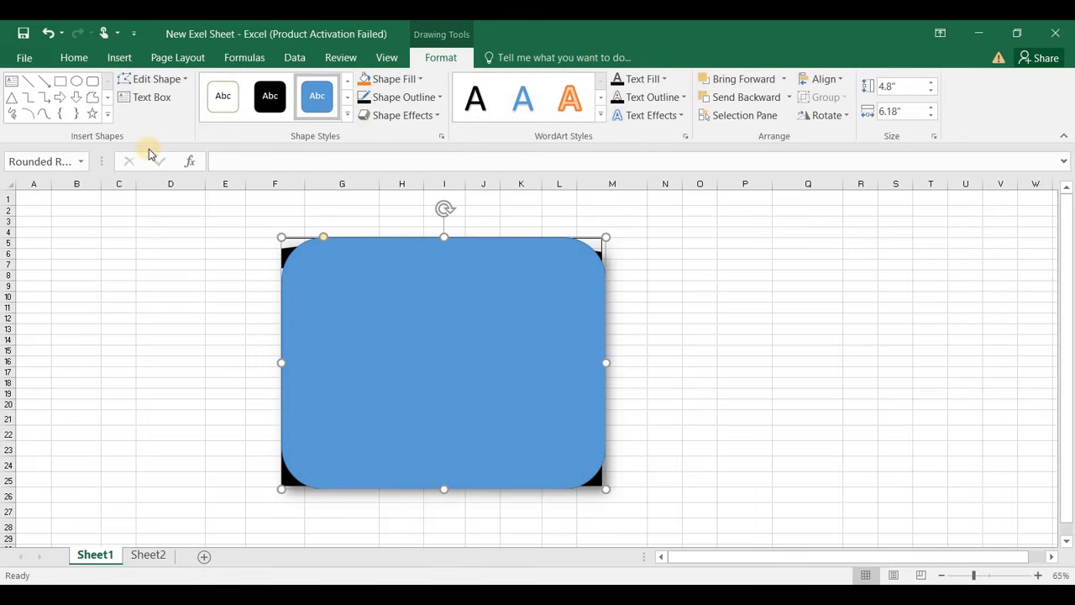
Give the rounded rectangle the white theme style with a black outline and move it beside the M picture, spanning columns N to T.
{"action": "left_click", "coordinate": [224, 95]}
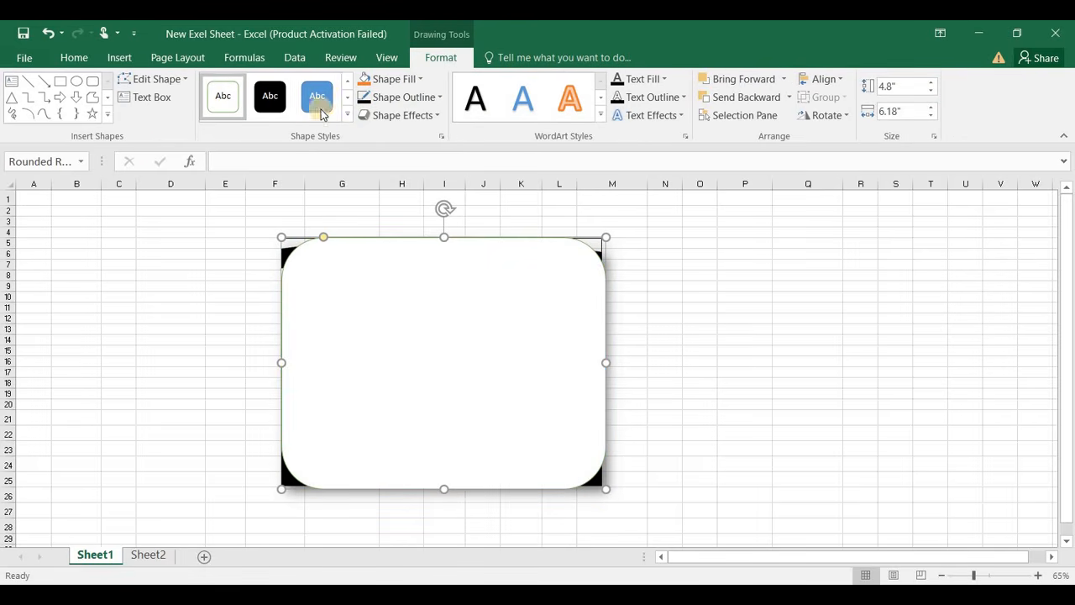
{"action": "left_click", "coordinate": [348, 113]}
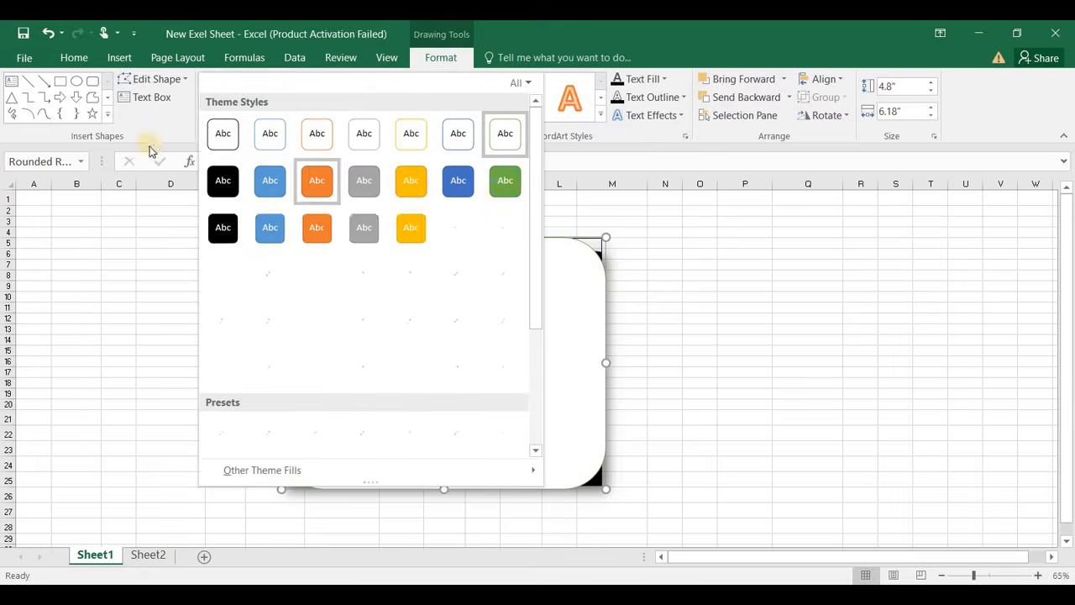
{"action": "left_click", "coordinate": [223, 133]}
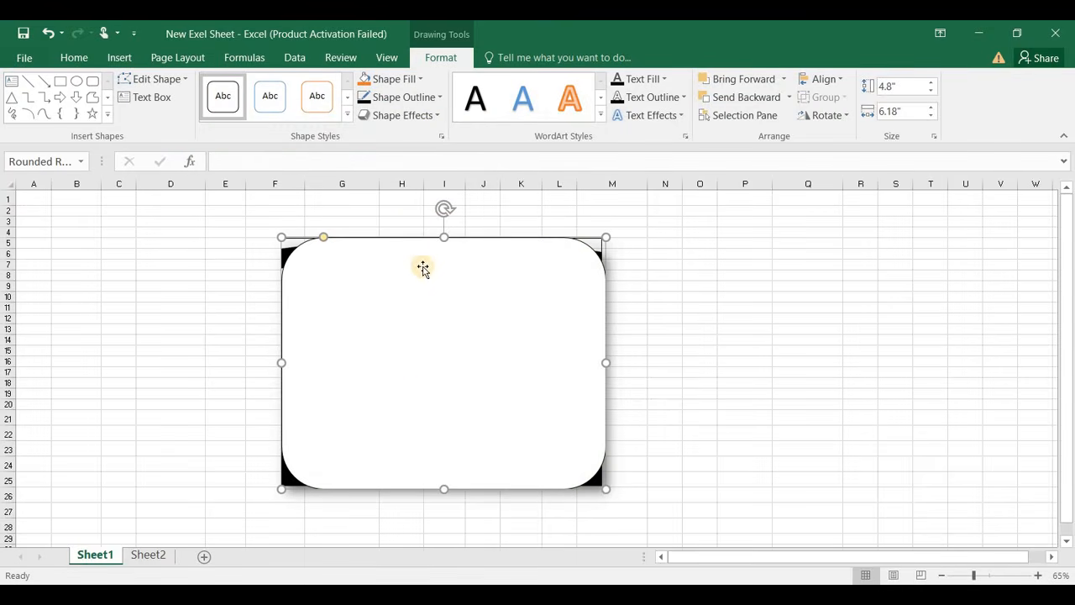
{"action": "left_click_drag", "start_coordinate": [422, 264], "coordinate": [763, 250]}
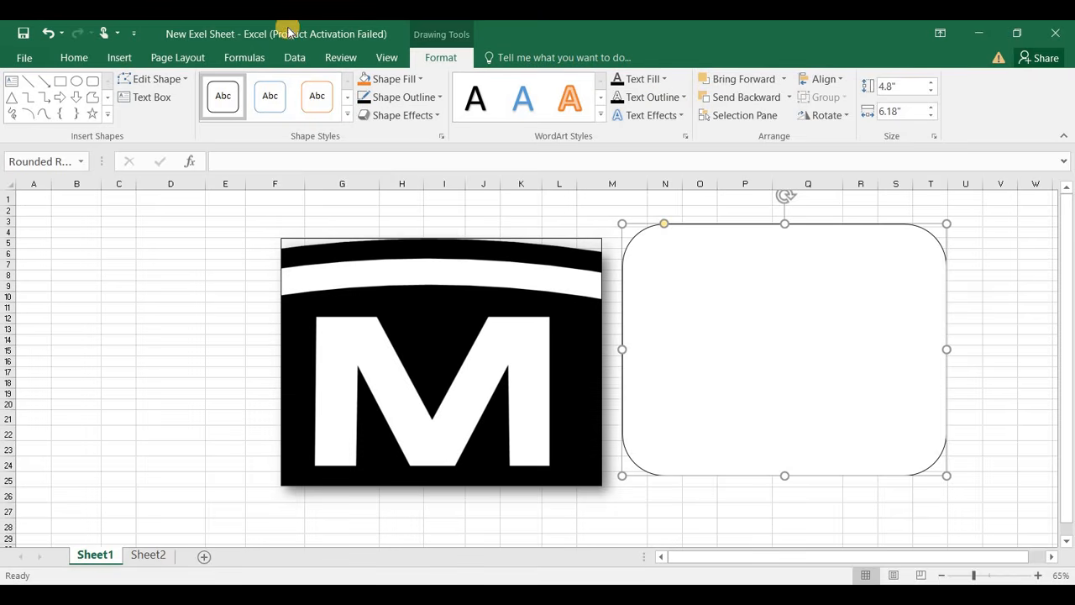
Browse the available shapes and preview the Alternating Hexagons SmartArt layout without inserting it.
{"action": "left_click", "coordinate": [121, 59]}
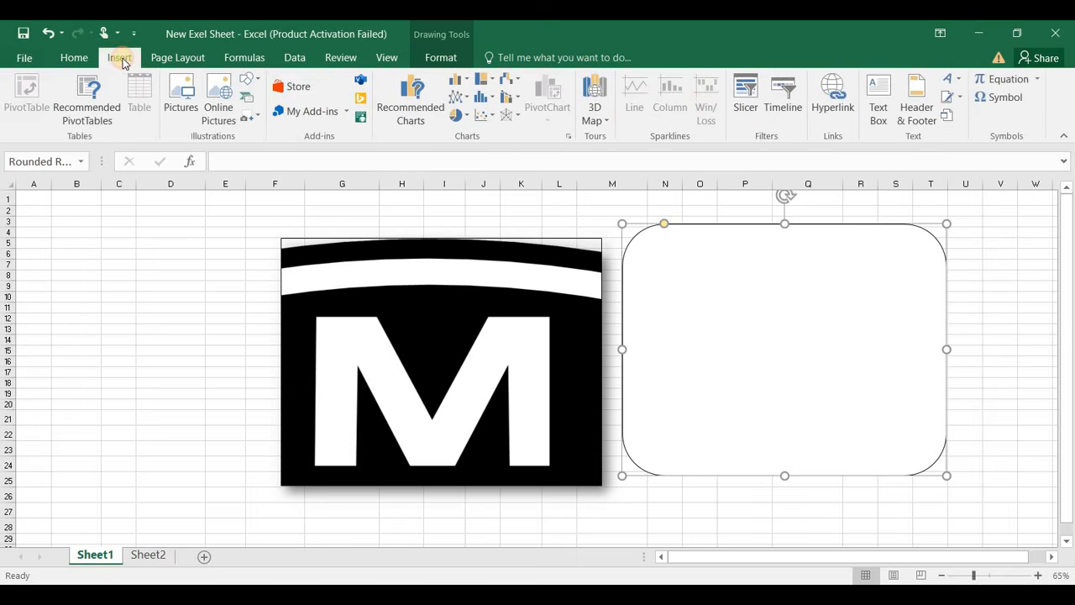
{"action": "left_click", "coordinate": [254, 83]}
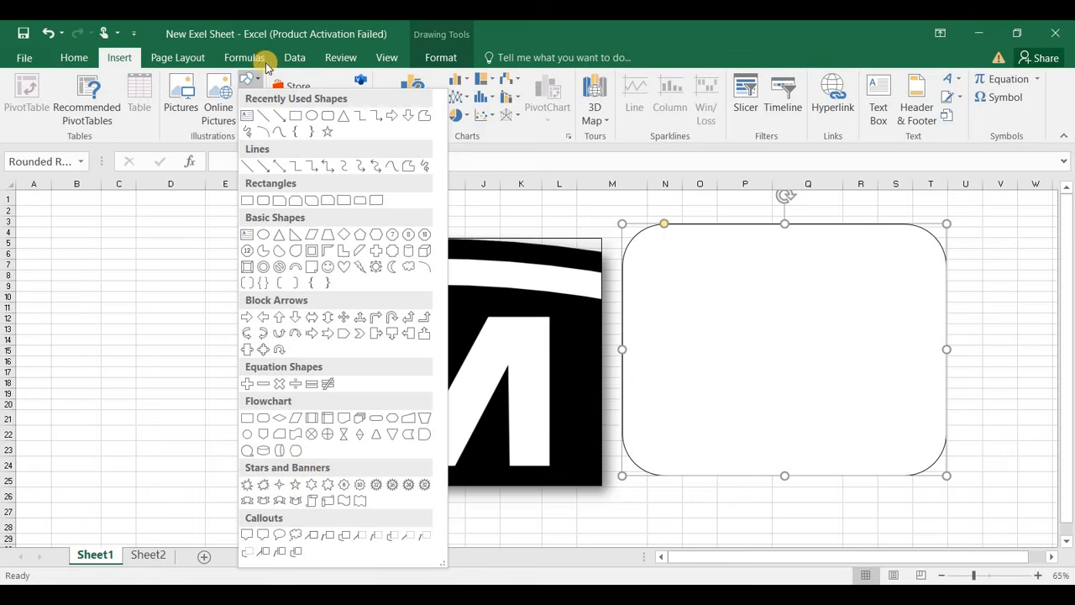
{"action": "left_click", "coordinate": [298, 77]}
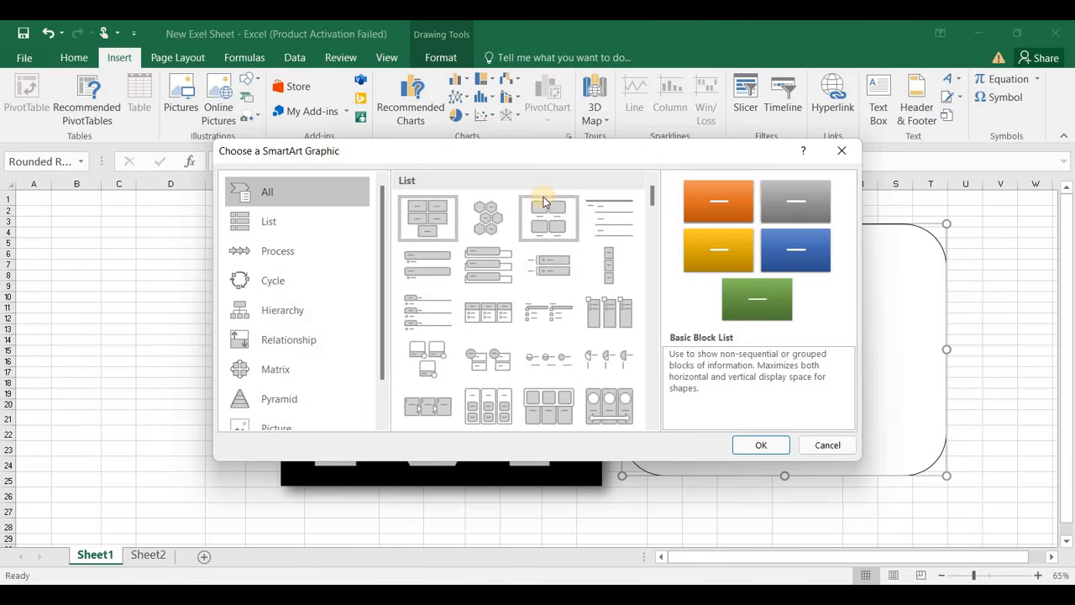
{"action": "left_click", "coordinate": [509, 209]}
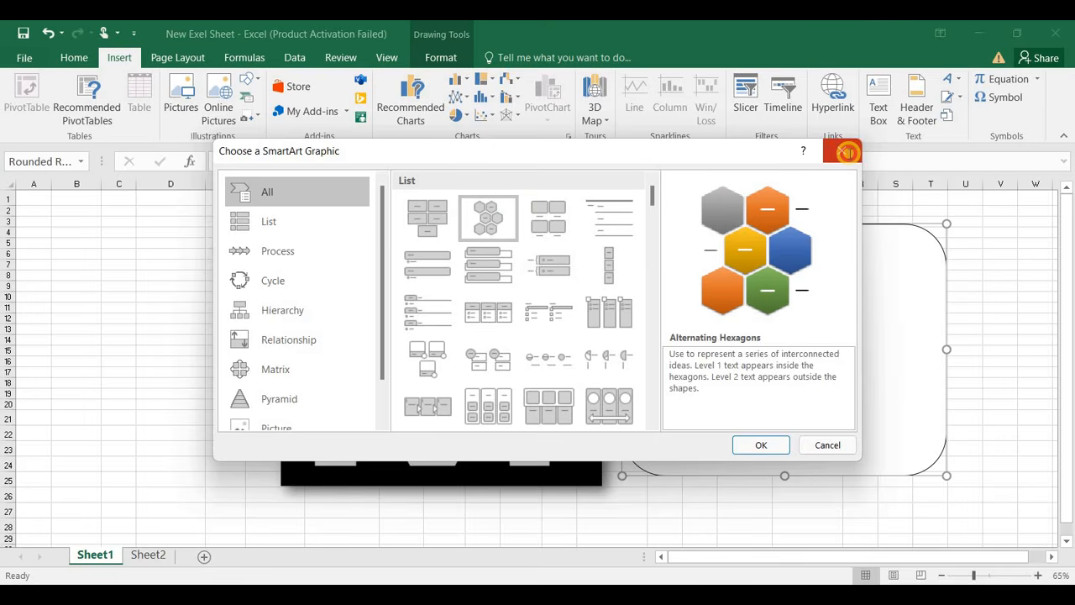
{"action": "left_click", "coordinate": [847, 152]}
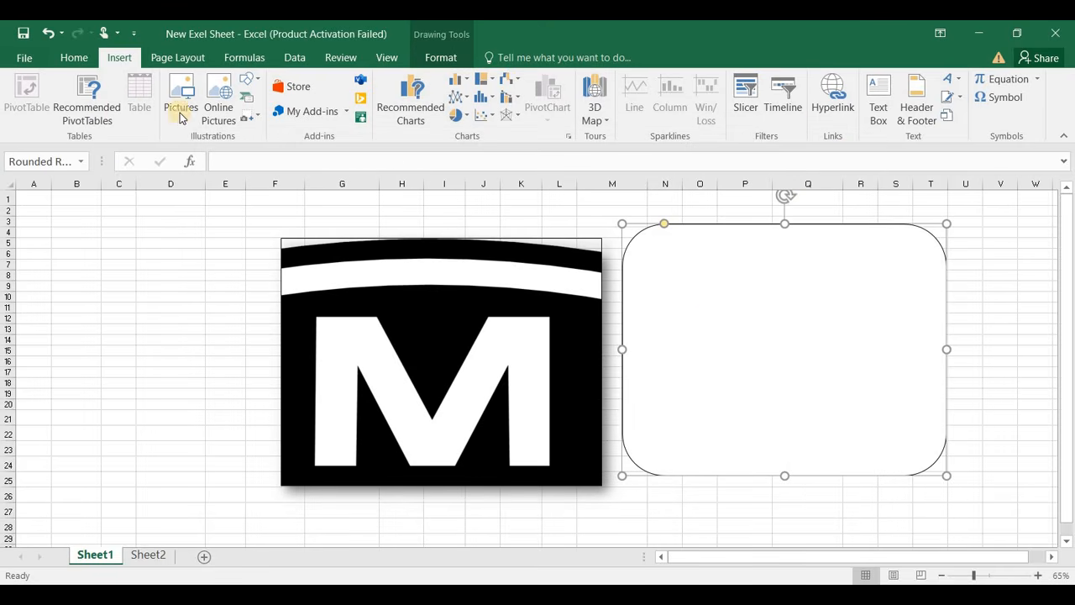
Insert a screen clipping of the desktop wallpaper, about 2.77" high by 2.73" wide, and place it inside the rounded rectangle.
{"action": "left_click", "coordinate": [258, 121]}
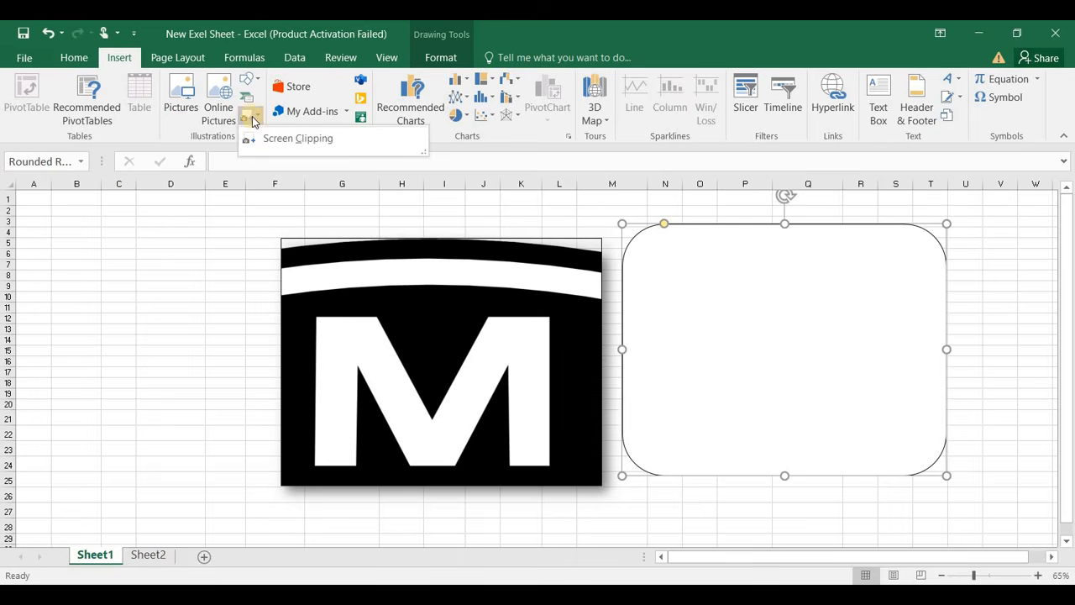
{"action": "left_click", "coordinate": [269, 138]}
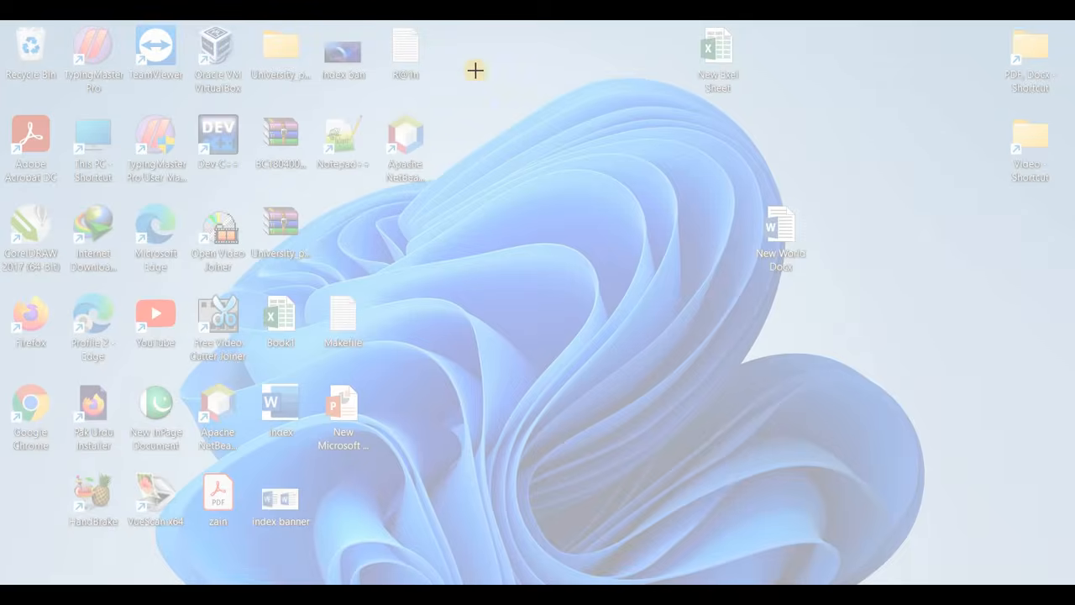
{"action": "left_click_drag", "start_coordinate": [476, 70], "coordinate": [694, 291]}
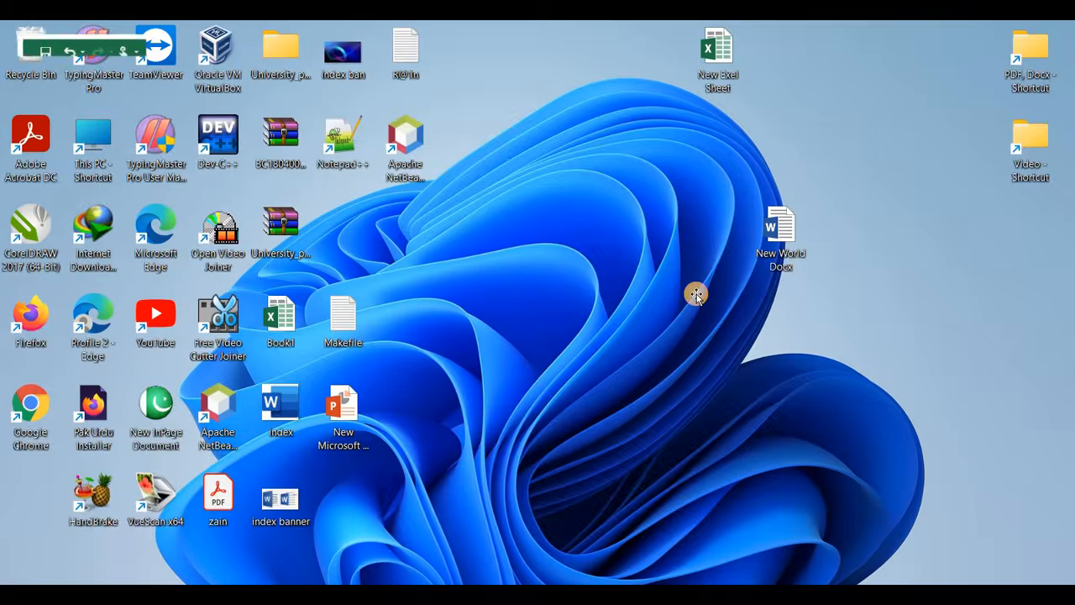
{"action": "left_click_drag", "start_coordinate": [347, 252], "coordinate": [746, 304]}
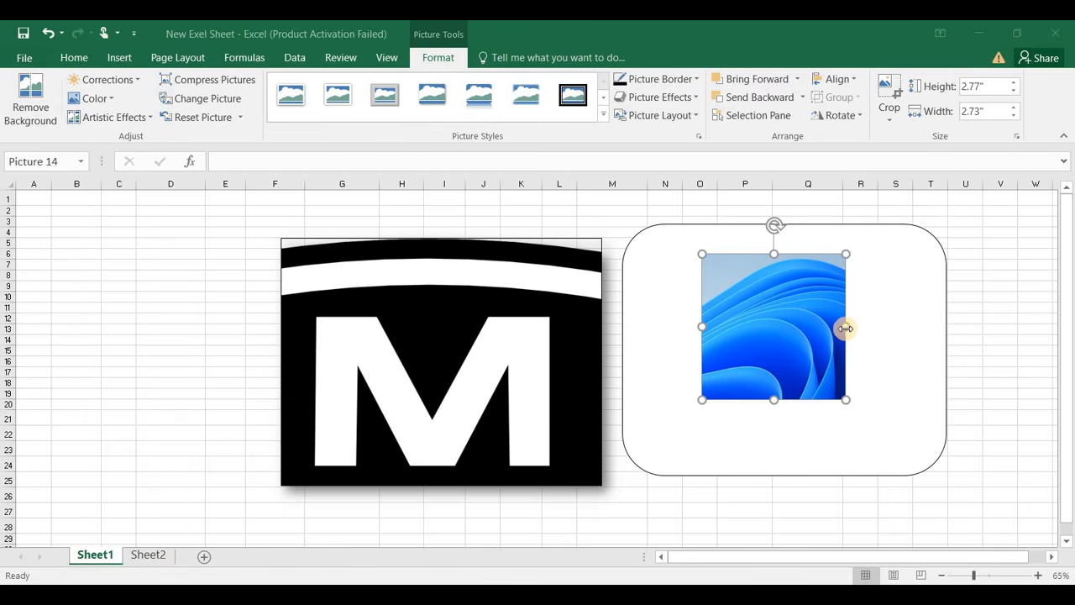
Stretch the wallpaper clipping to about 4.83" high by 6.19" wide so it covers the rounded rectangle.
{"action": "left_click_drag", "start_coordinate": [846, 328], "coordinate": [947, 328]}
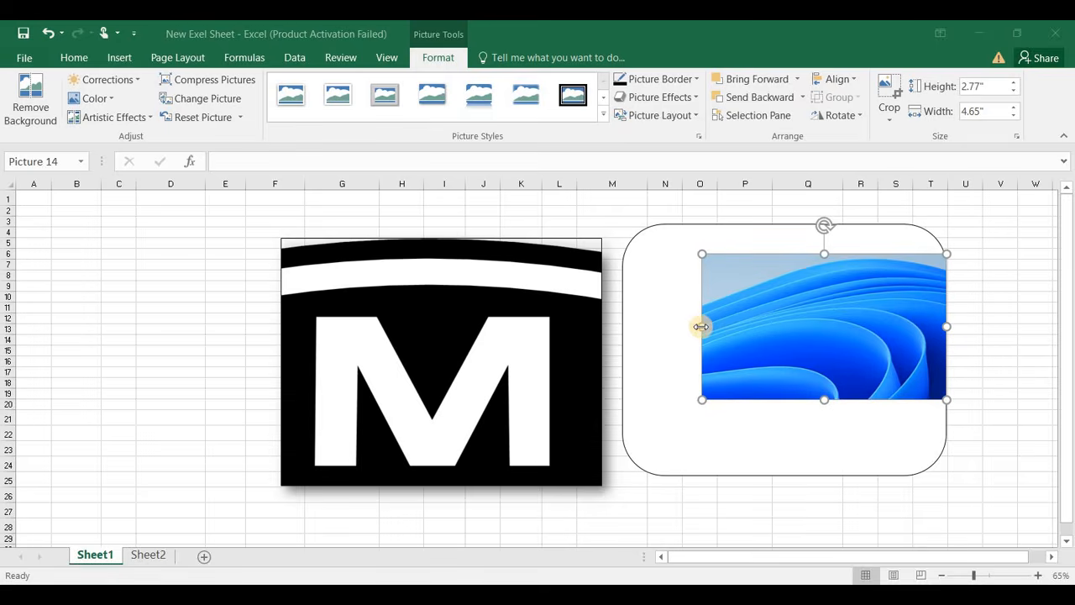
{"action": "left_click_drag", "start_coordinate": [702, 326], "coordinate": [622, 327]}
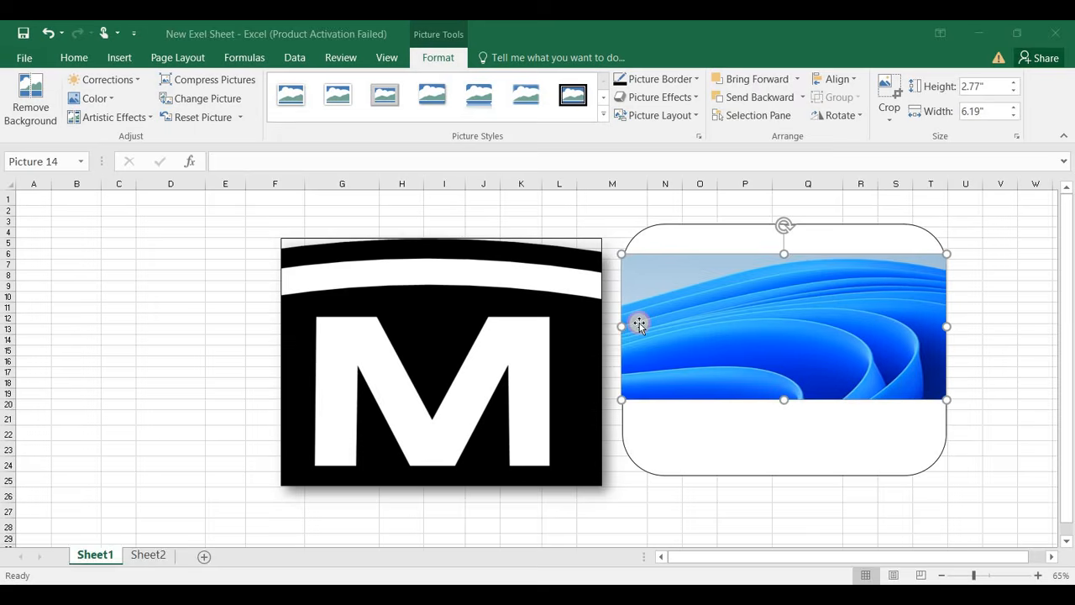
{"action": "left_click_drag", "start_coordinate": [783, 252], "coordinate": [778, 224]}
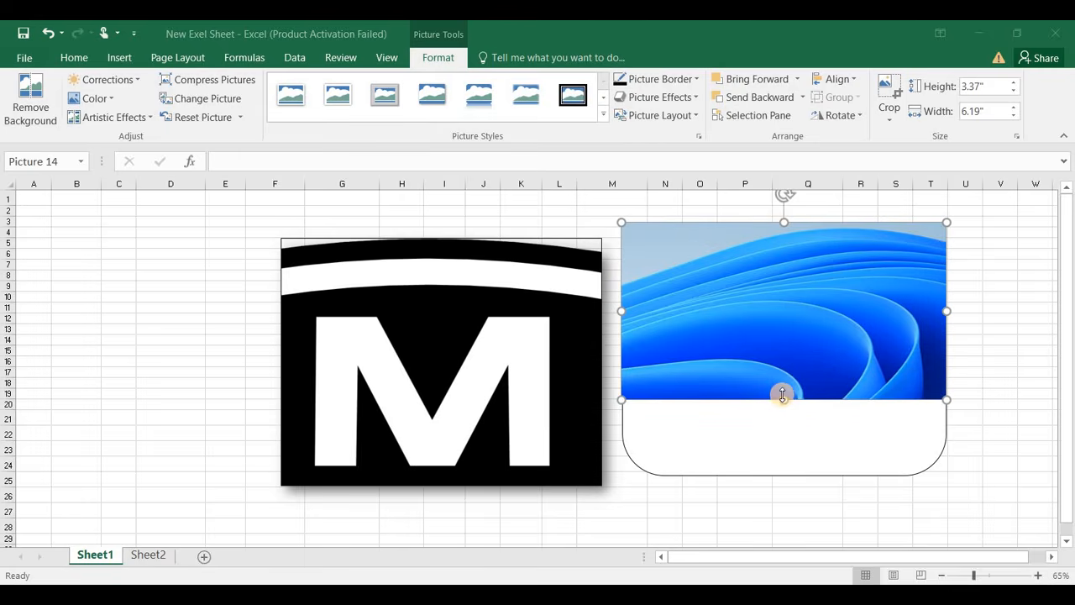
{"action": "left_click_drag", "start_coordinate": [782, 396], "coordinate": [791, 477]}
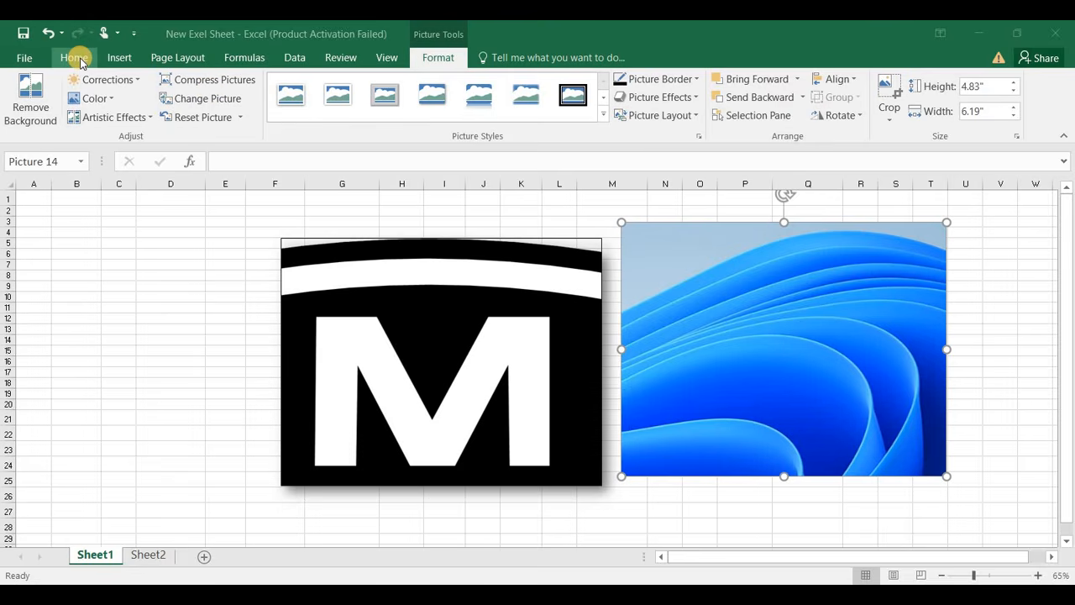
Switch Sheet1 to Normal view and return it to Page Layout view.
{"action": "left_click", "coordinate": [111, 57]}
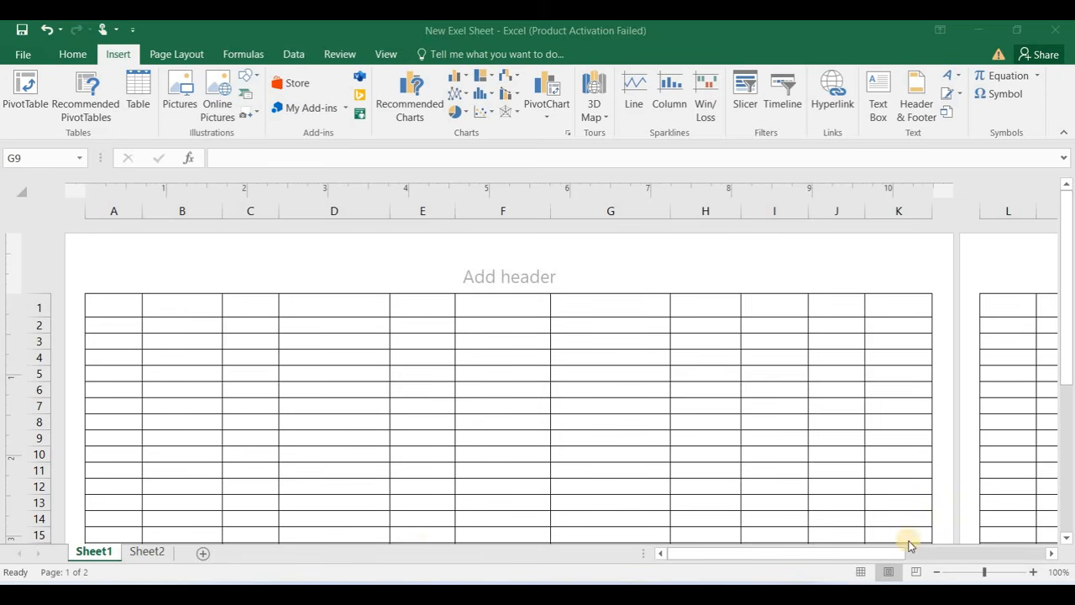
{"action": "left_click", "coordinate": [856, 578]}
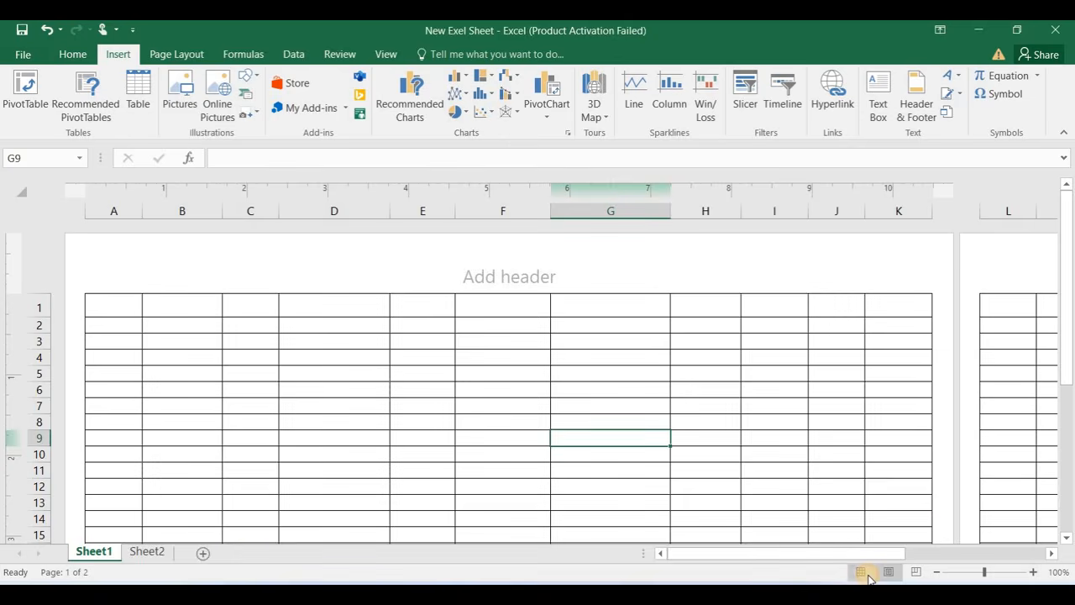
{"action": "left_click", "coordinate": [864, 575]}
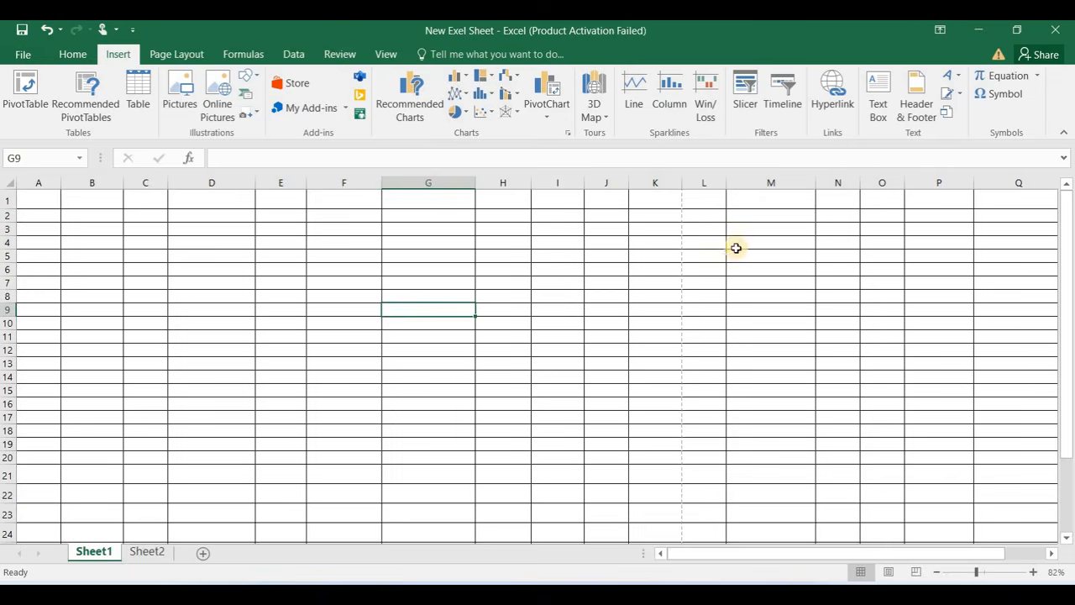
{"action": "left_click", "coordinate": [888, 572]}
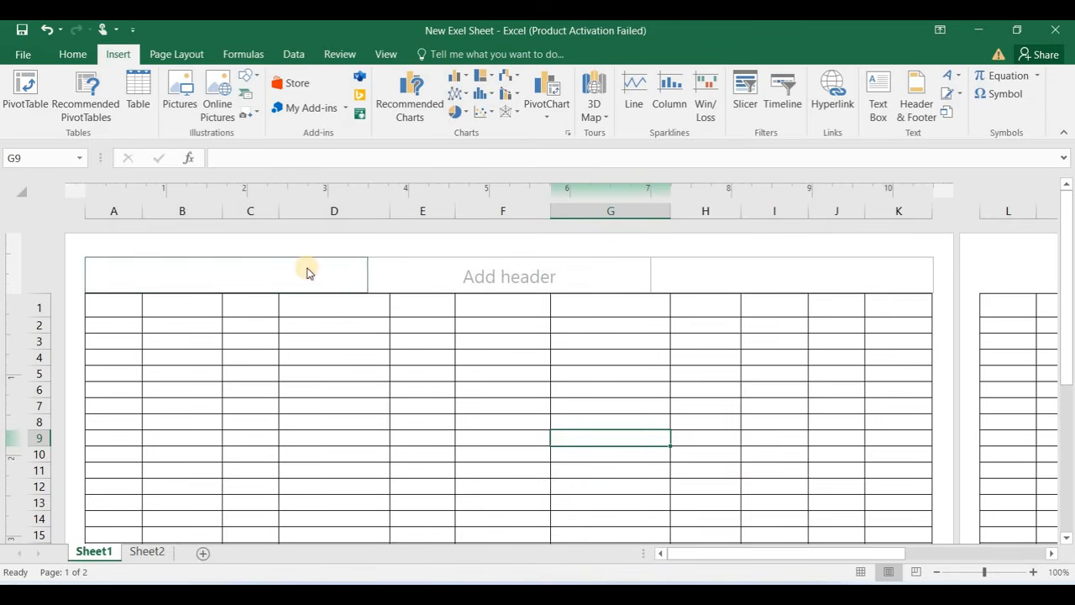
Open the page header's left and center sections for editing and leave the header by selecting cell E5.
{"action": "left_click", "coordinate": [307, 268]}
{"action": "left_click", "coordinate": [404, 250]}
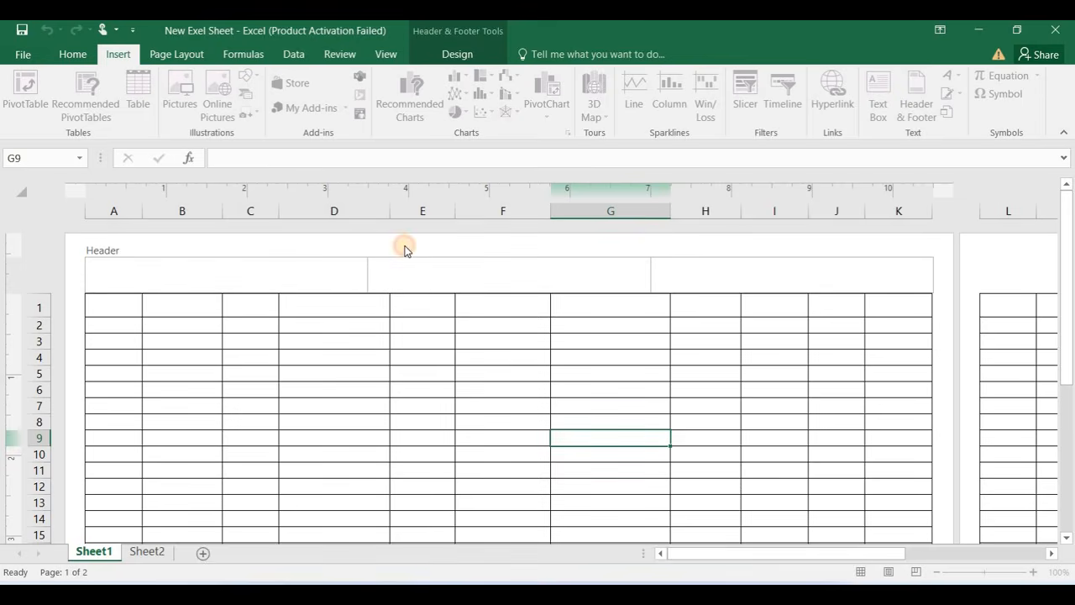
{"action": "left_click", "coordinate": [370, 269]}
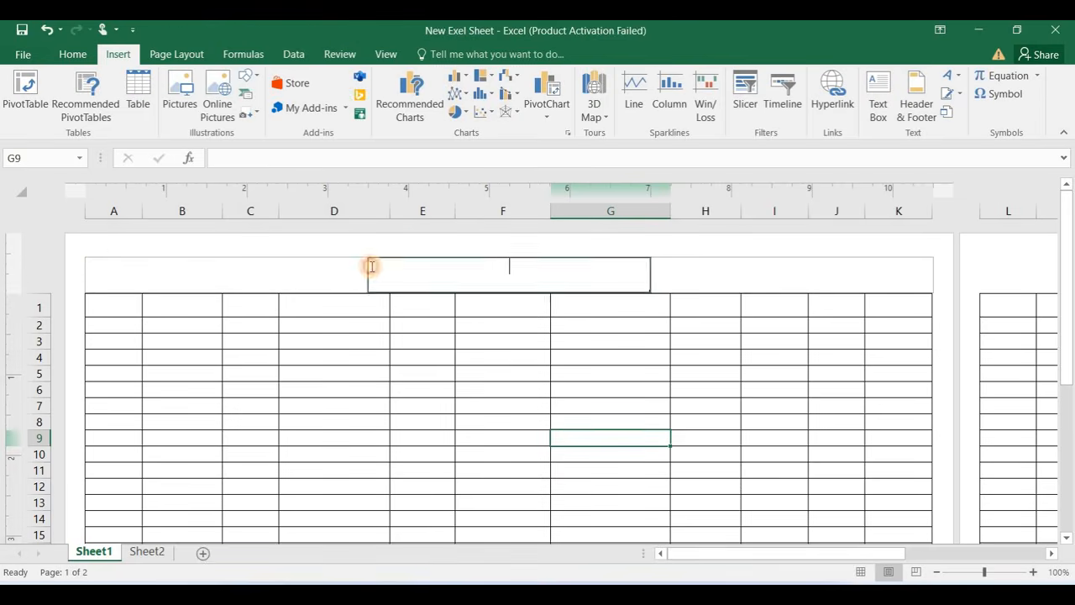
{"action": "left_click", "coordinate": [228, 252]}
{"action": "left_click", "coordinate": [930, 104]}
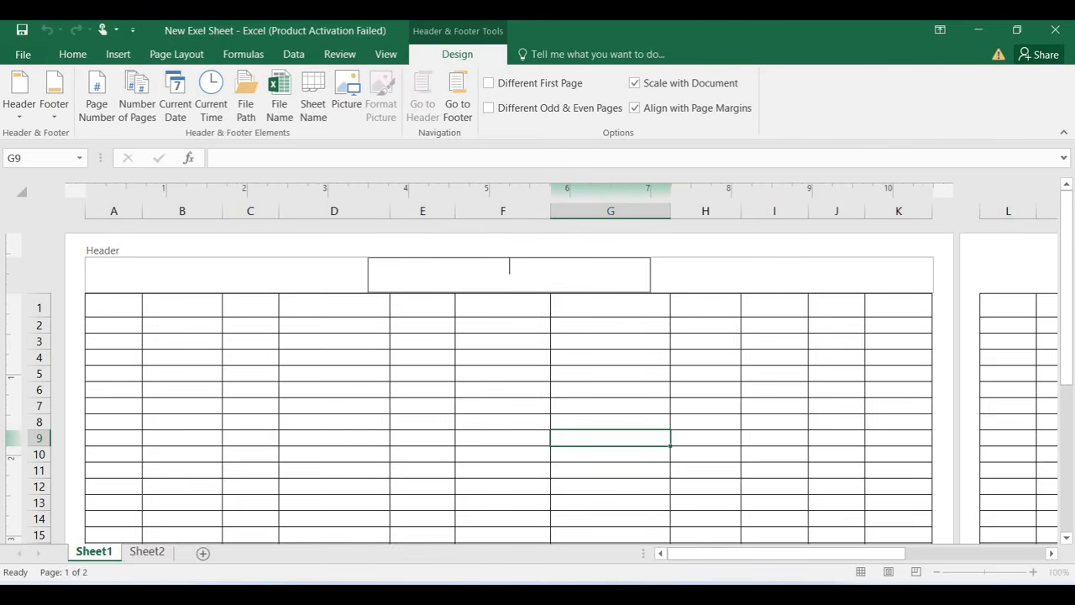
{"action": "left_click", "coordinate": [105, 53]}
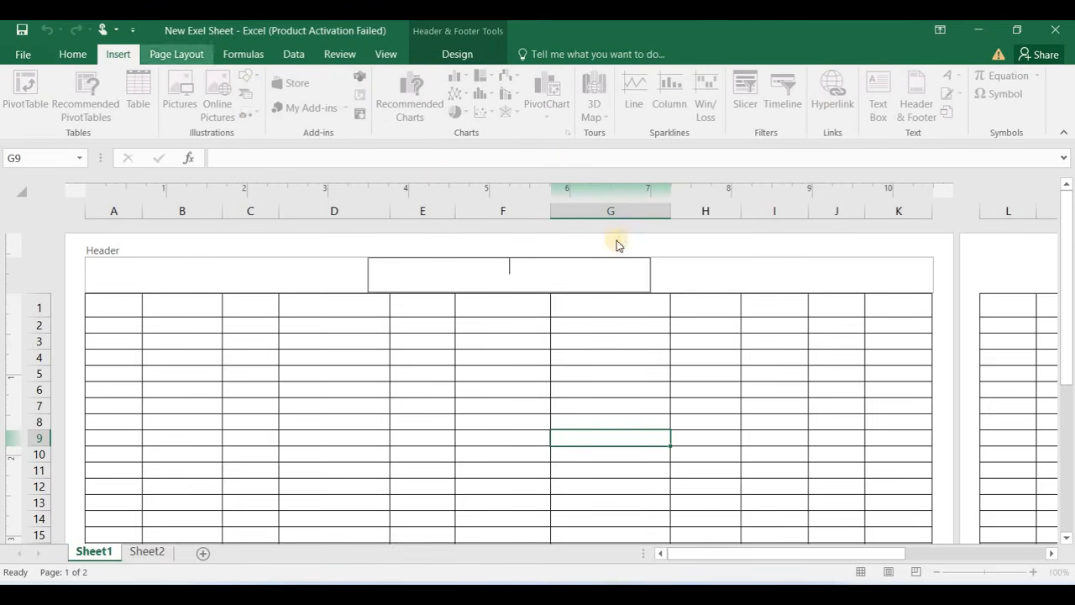
{"action": "left_click", "coordinate": [917, 103]}
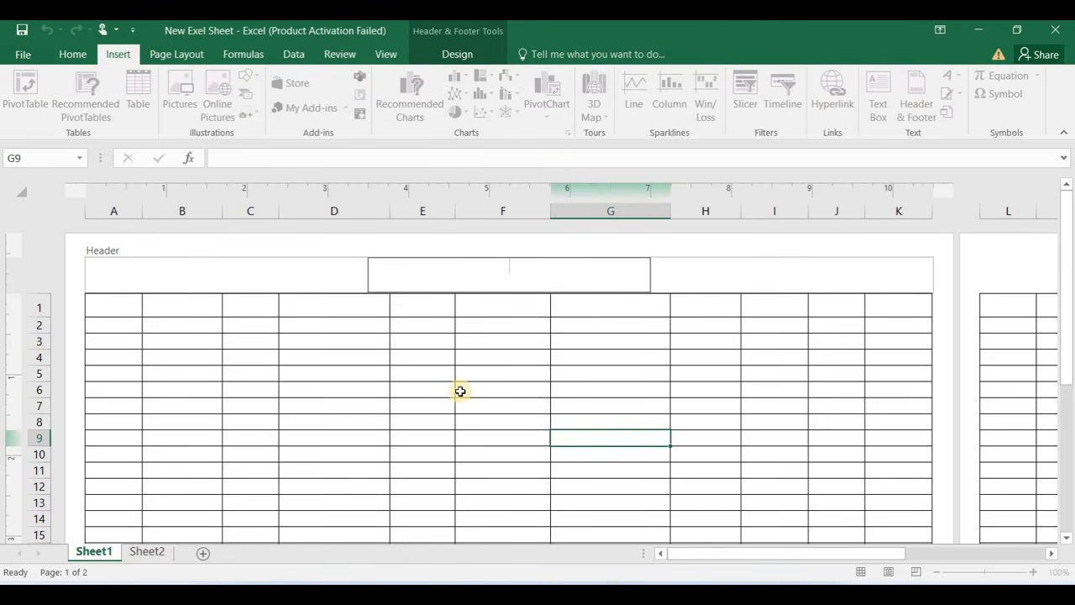
{"action": "left_click", "coordinate": [429, 369]}
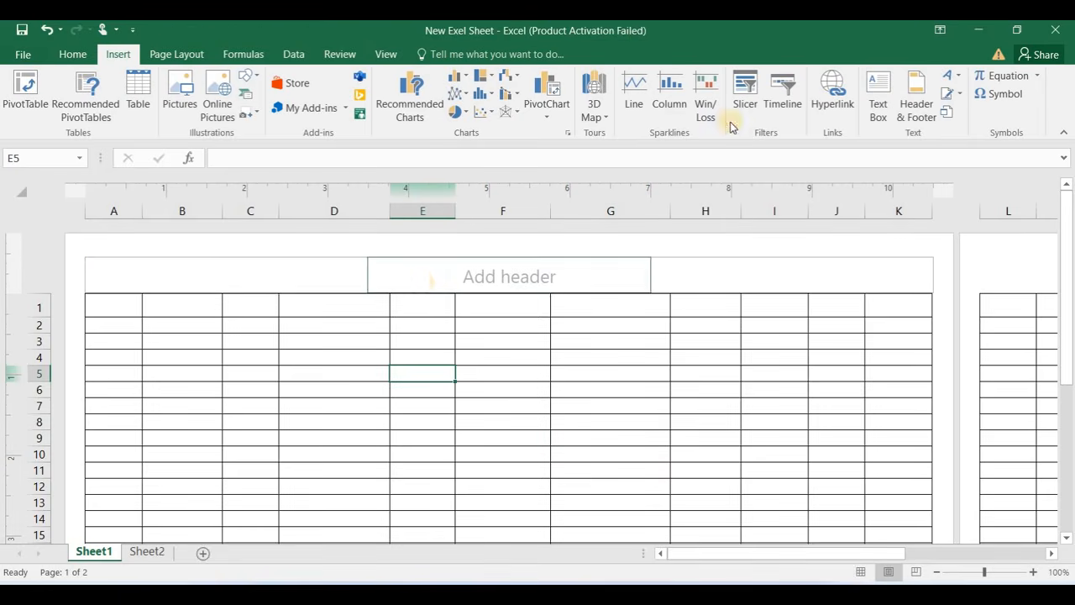
Open the sheet's header for editing and apply the (none) header preset.
{"action": "left_click", "coordinate": [917, 101]}
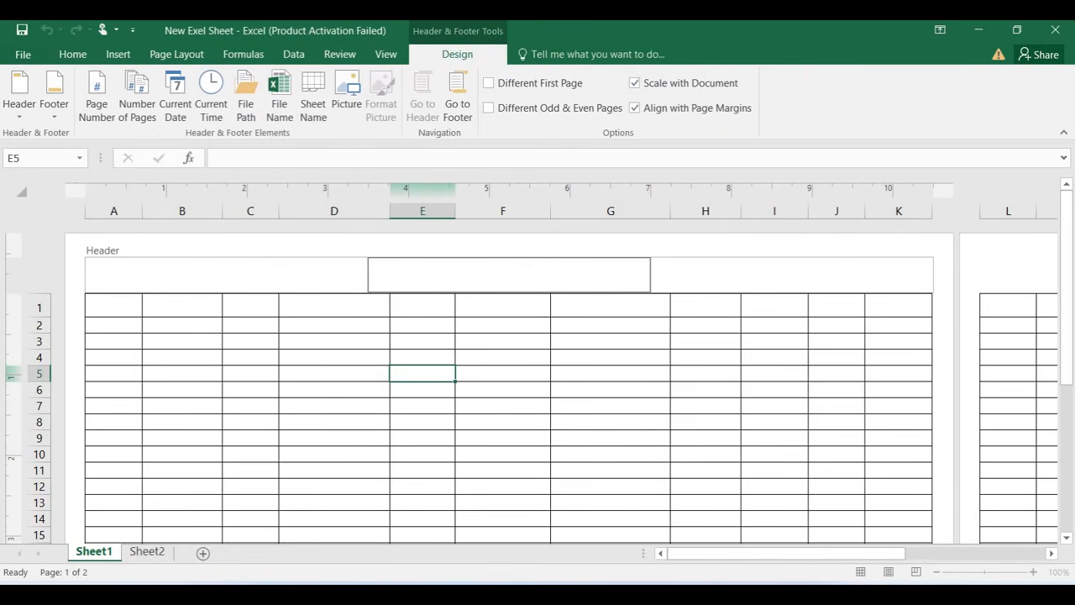
{"action": "left_click", "coordinate": [19, 105]}
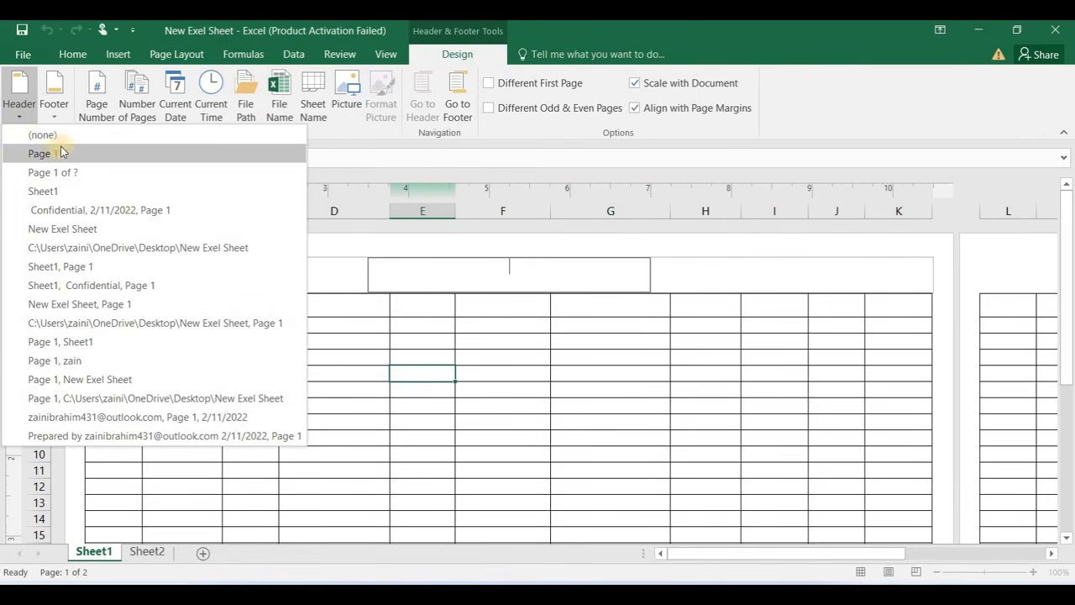
{"action": "left_click", "coordinate": [71, 138]}
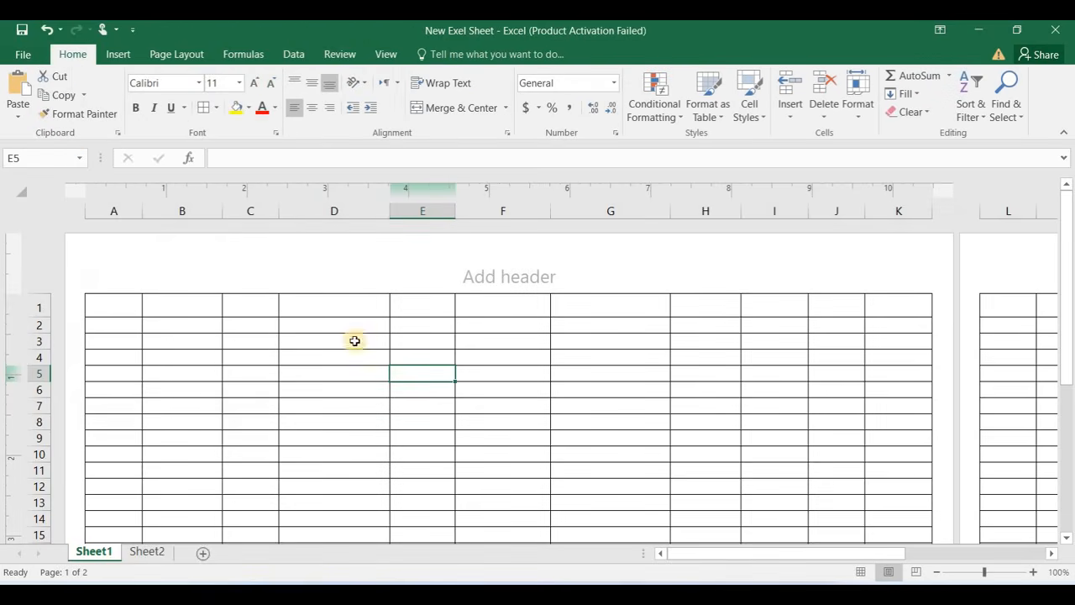
Enter the page number code &[Page] in the header's left section and leave the header by selecting cell D3.
{"action": "left_click", "coordinate": [185, 277]}
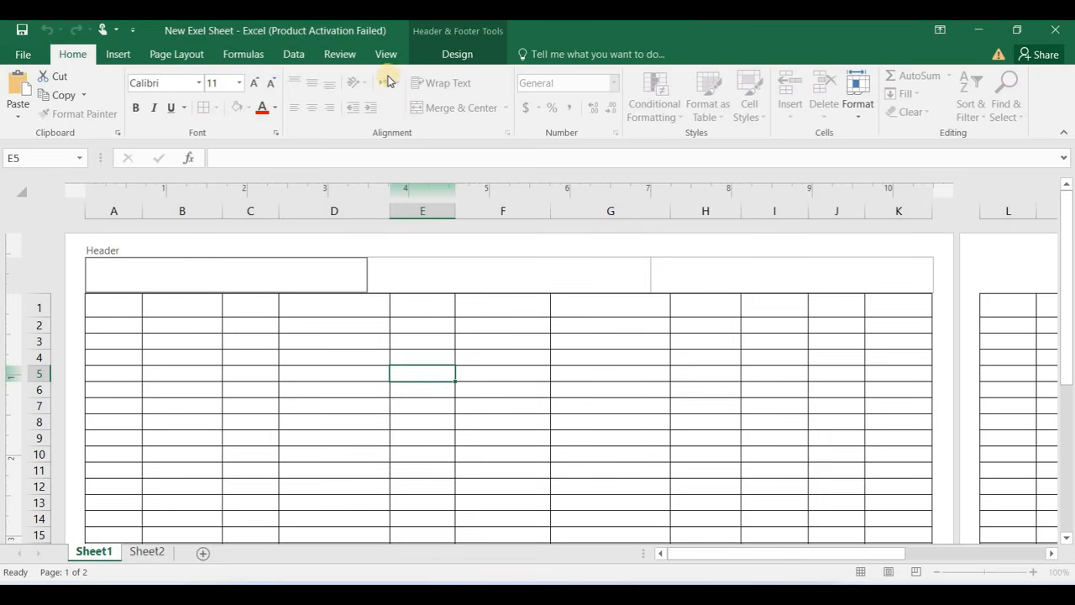
{"action": "left_click", "coordinate": [461, 55]}
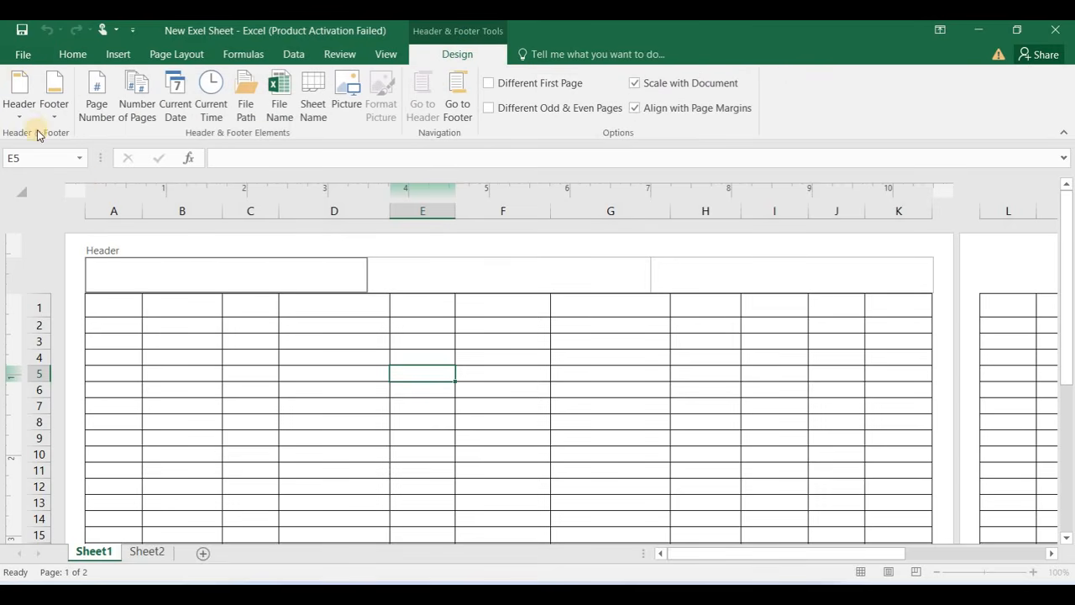
{"action": "left_click", "coordinate": [18, 113]}
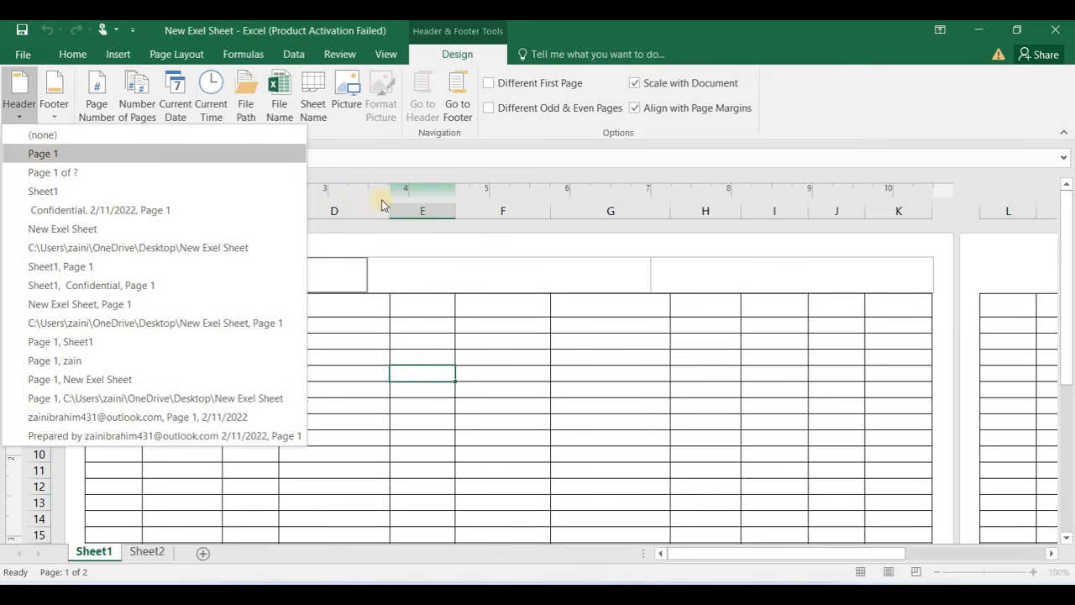
{"action": "left_click", "coordinate": [334, 270]}
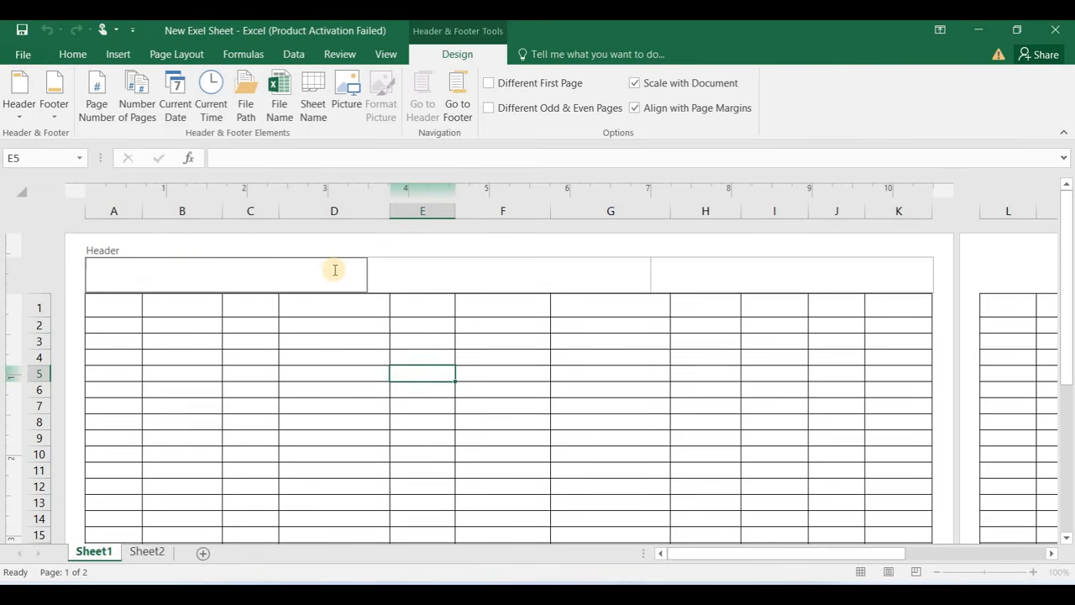
{"action": "type", "text": "&"}
{"action": "type", "text": "["}
{"action": "type", "text": "[]"}
{"action": "type", "text": "page"}
{"action": "key", "text": "Right"}
{"action": "left_click", "coordinate": [373, 340]}
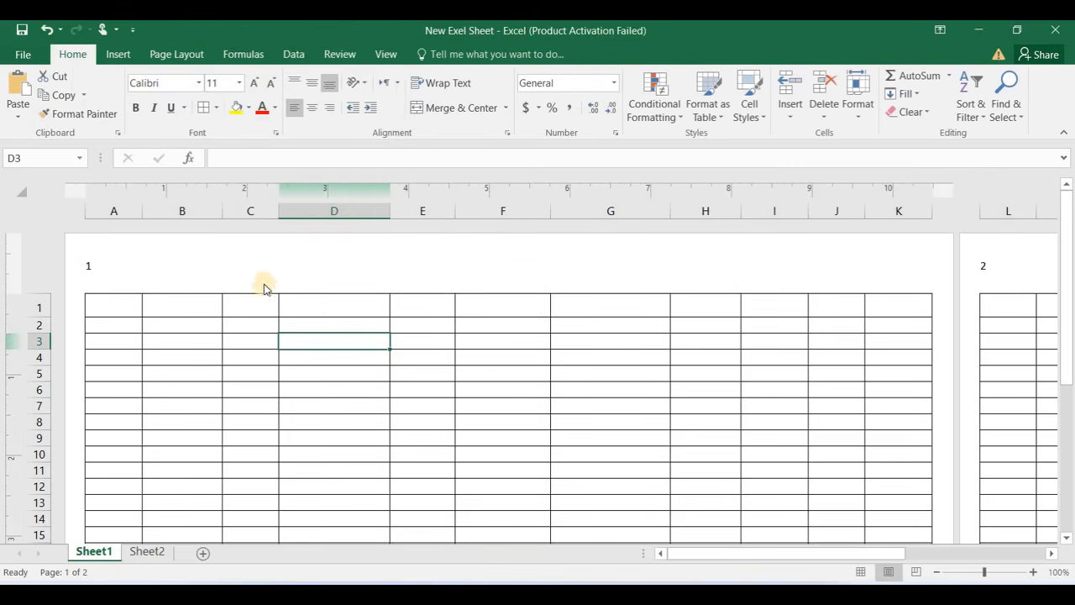
Inspect the page code in the header's left section and compare the page numbers on both pages.
{"action": "left_click", "coordinate": [126, 268]}
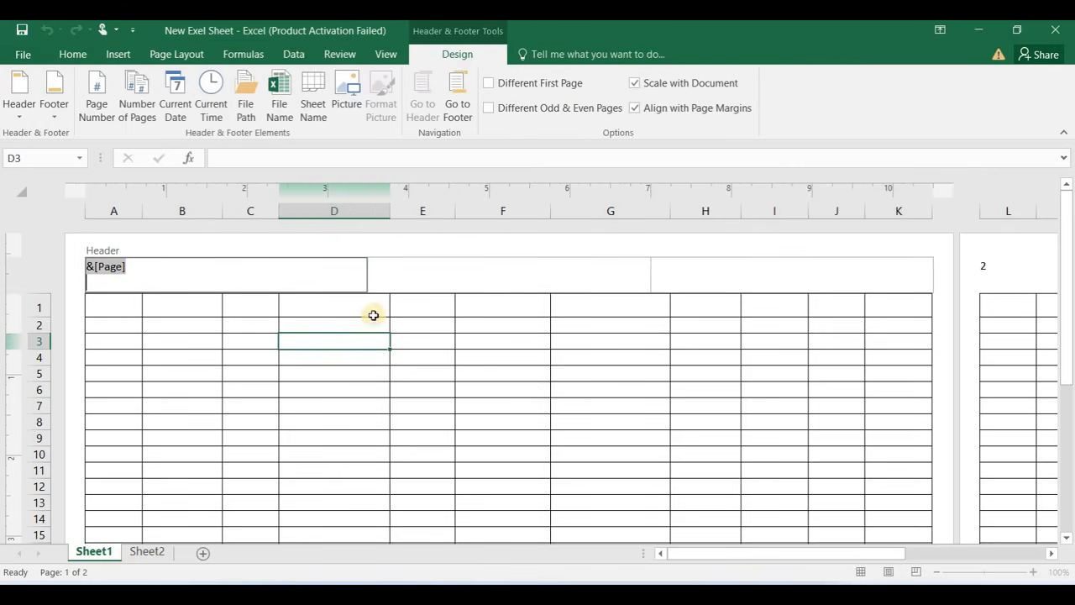
{"action": "left_click", "coordinate": [144, 342]}
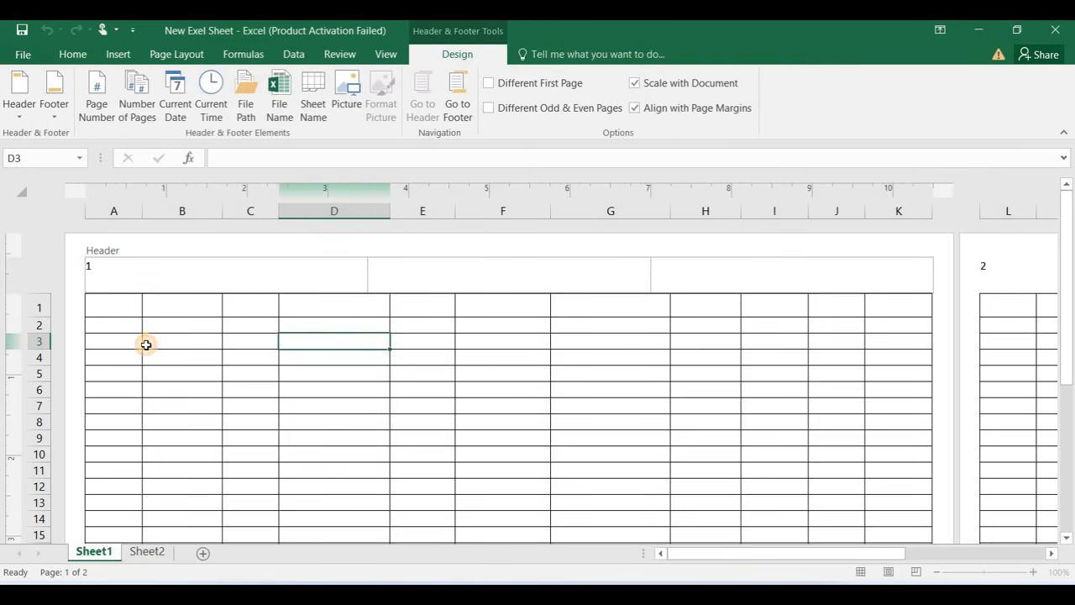
{"action": "left_click", "coordinate": [982, 266]}
{"action": "key", "text": "Escape"}
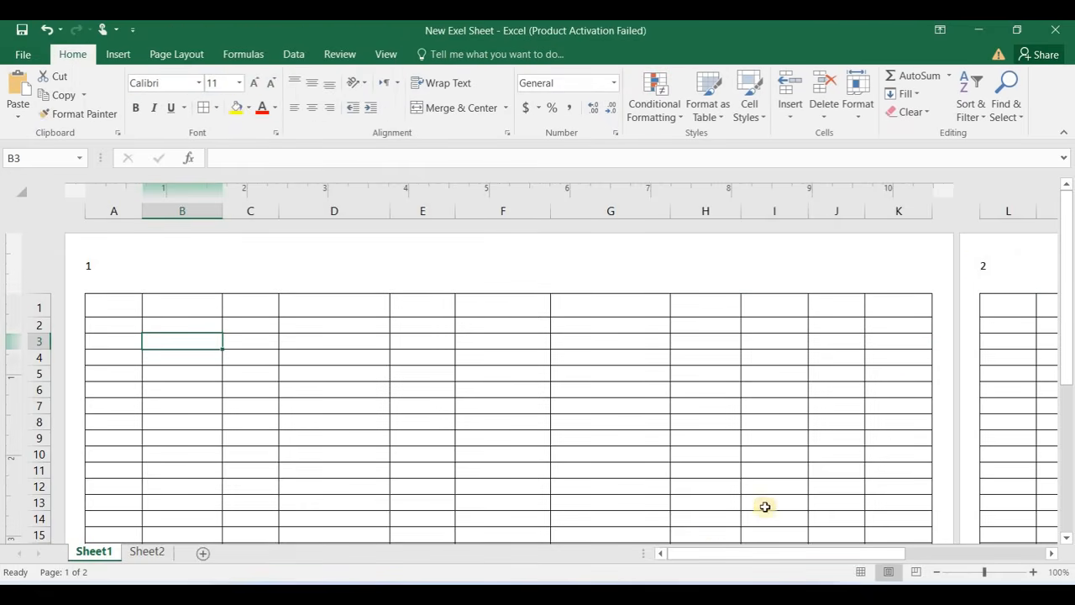
{"action": "left_click_drag", "start_coordinate": [677, 554], "coordinate": [426, 498]}
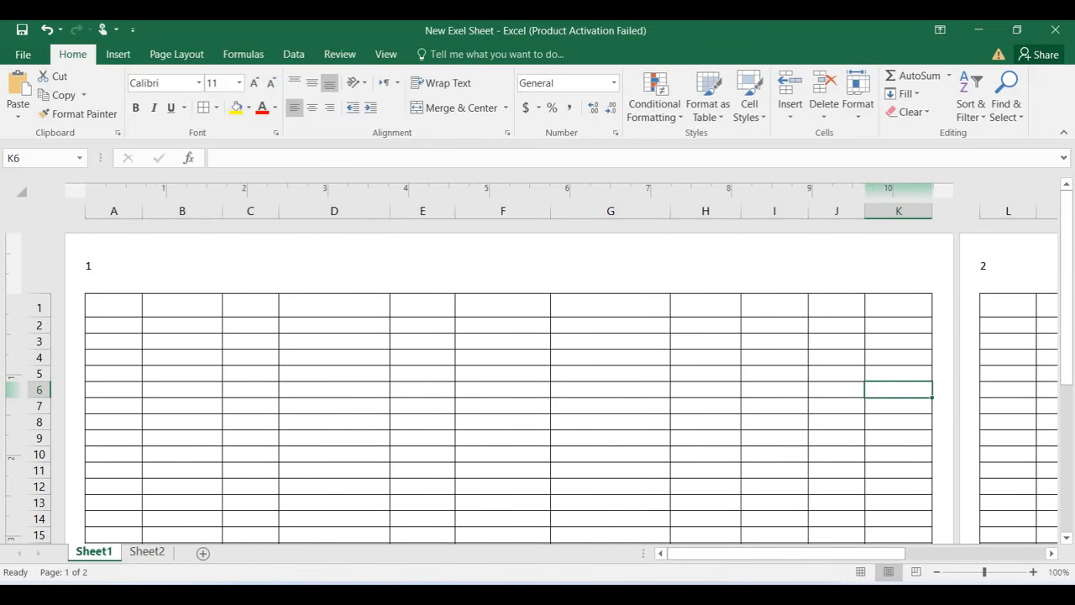
Enter FREE SHEET in the center section of Sheet1's header.
{"action": "left_click", "coordinate": [109, 265]}
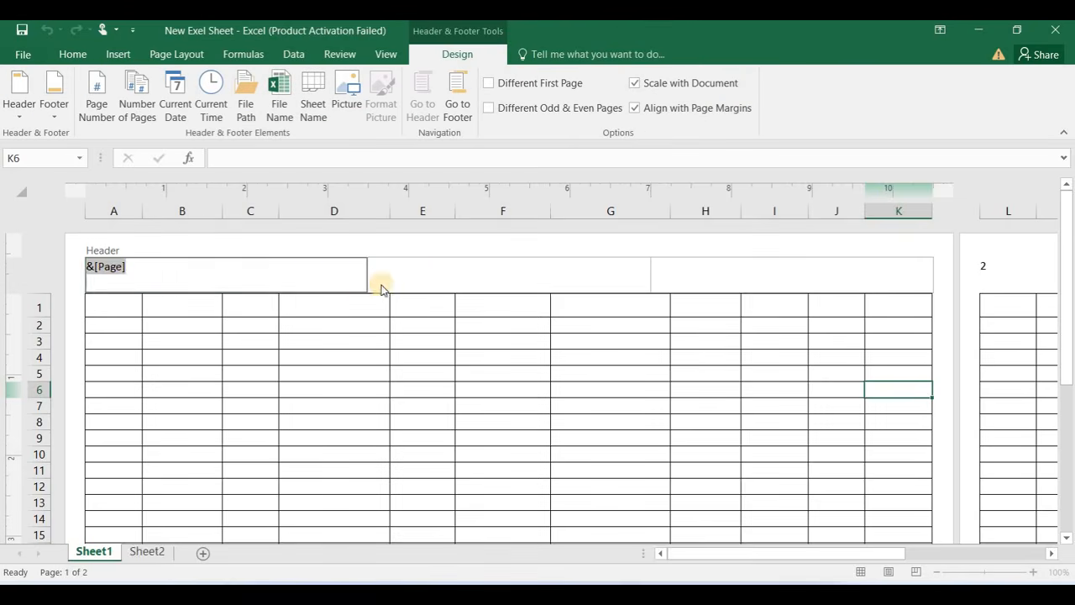
{"action": "left_click", "coordinate": [420, 266]}
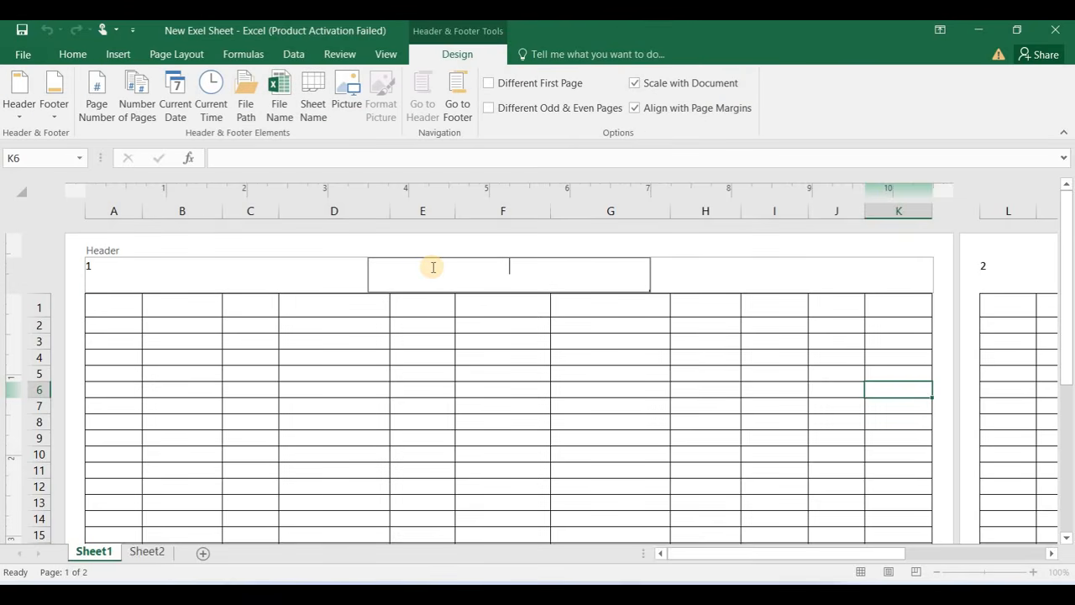
{"action": "type", "text": "FREE SHEET"}
Enter the date code &[date] in the header's right section and leave the header by selecting cell I4.
{"action": "left_click", "coordinate": [685, 283]}
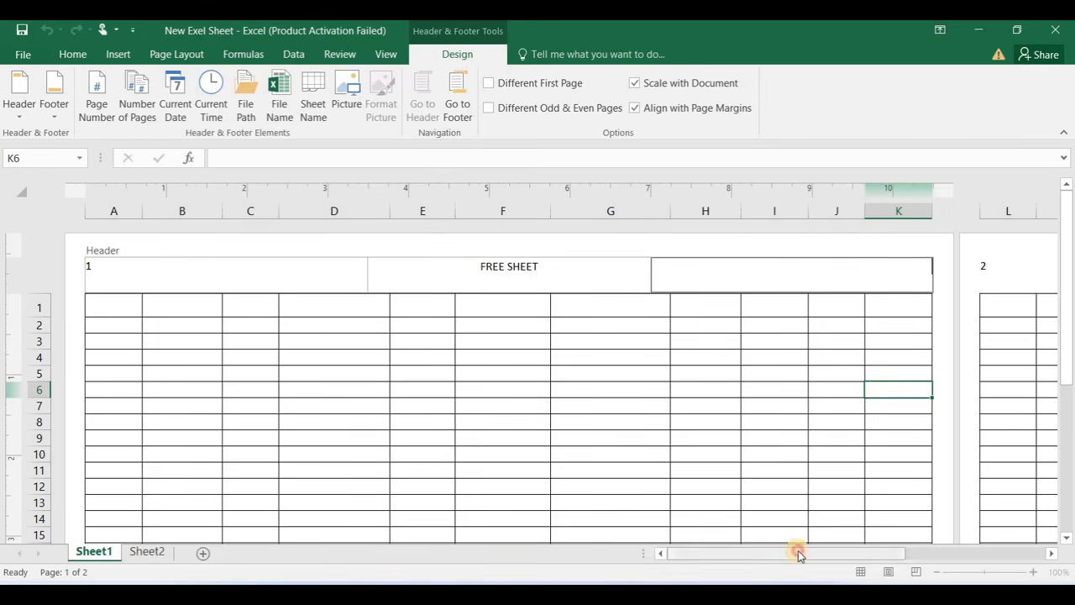
{"action": "left_click_drag", "start_coordinate": [796, 552], "coordinate": [935, 553]}
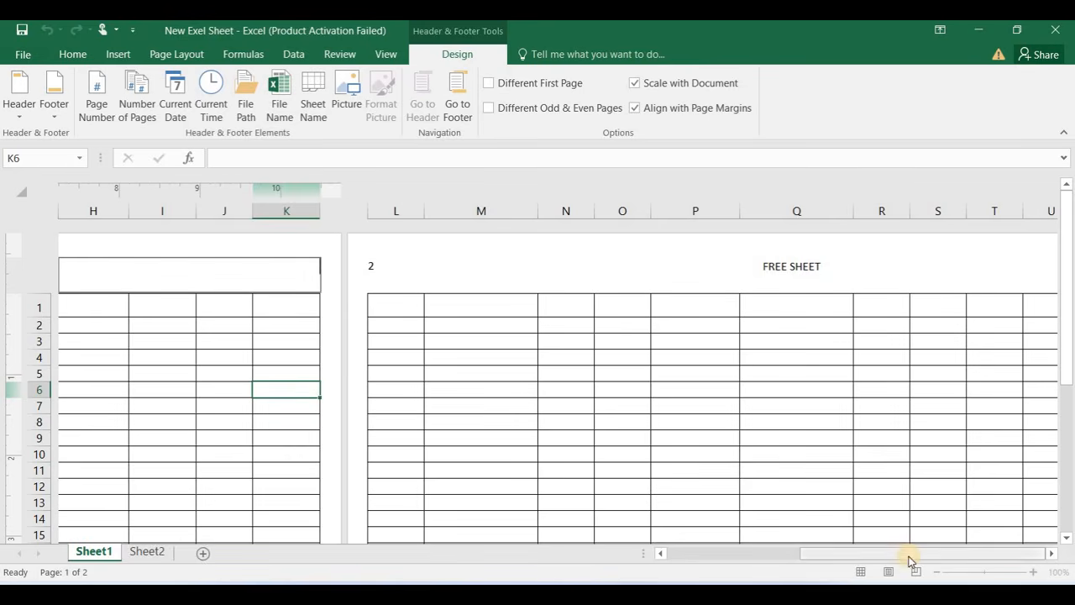
{"action": "left_click_drag", "start_coordinate": [910, 559], "coordinate": [504, 537]}
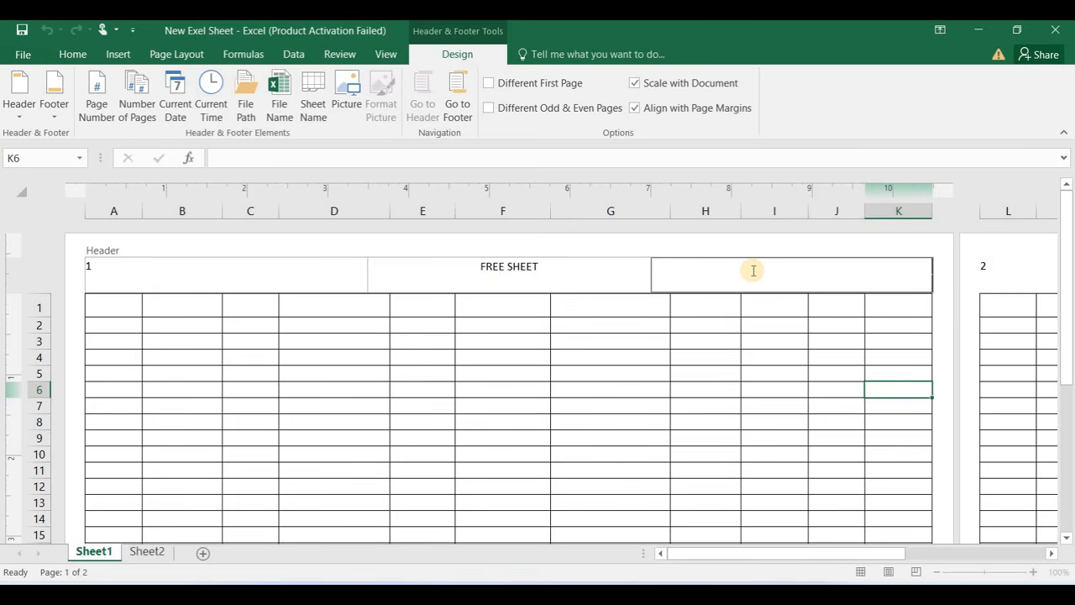
{"action": "type", "text": "&["}
{"action": "type", "text": "date"}
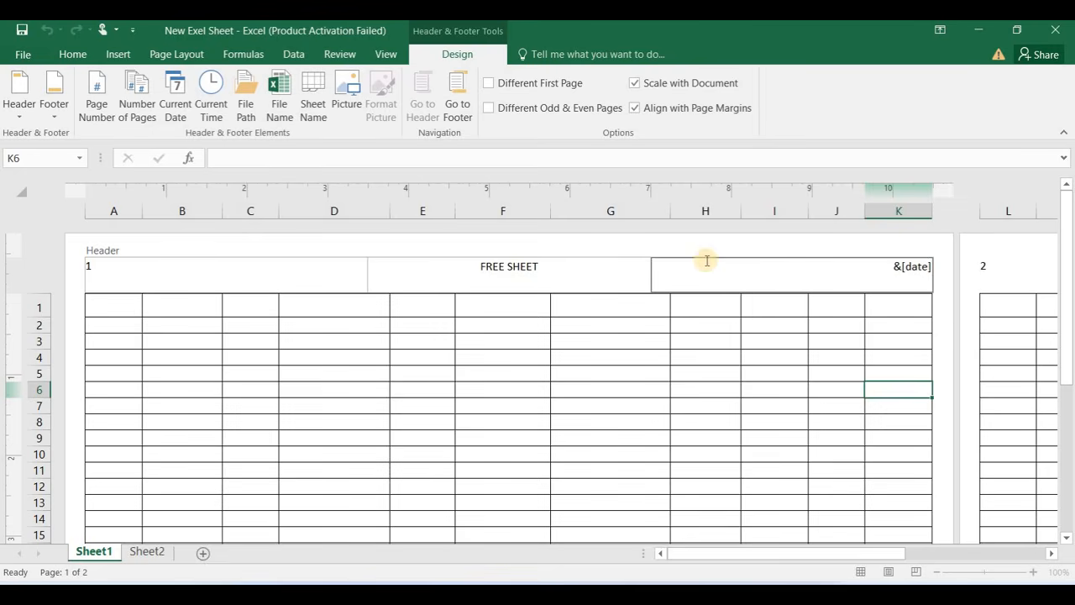
{"action": "left_click", "coordinate": [779, 362]}
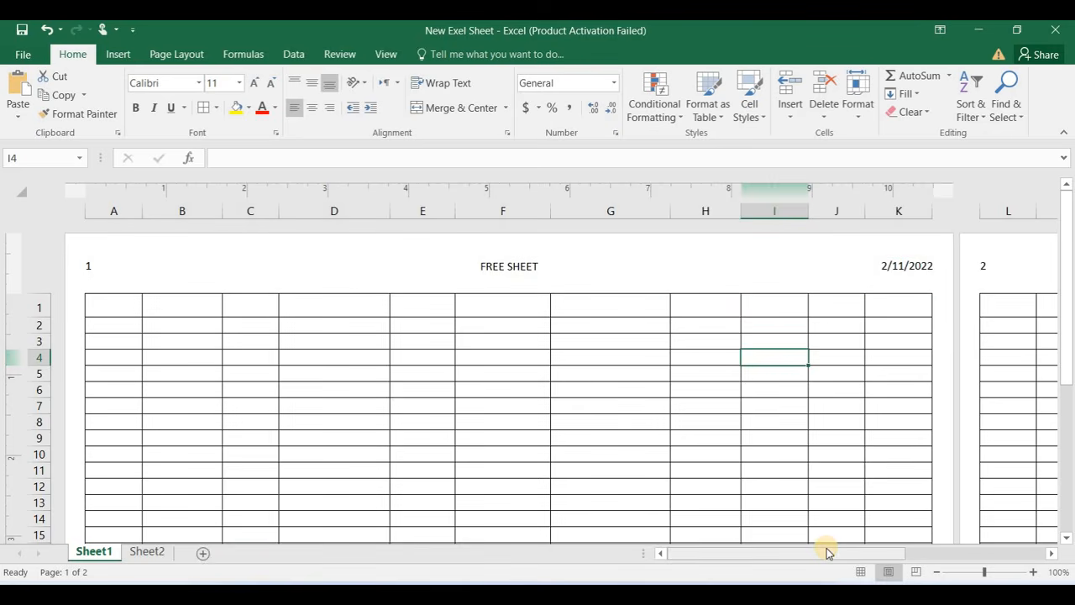
Zoom the sheet out to 45% to view the headers of both pages side by side.
{"action": "left_click_drag", "start_coordinate": [828, 552], "coordinate": [1036, 551]}
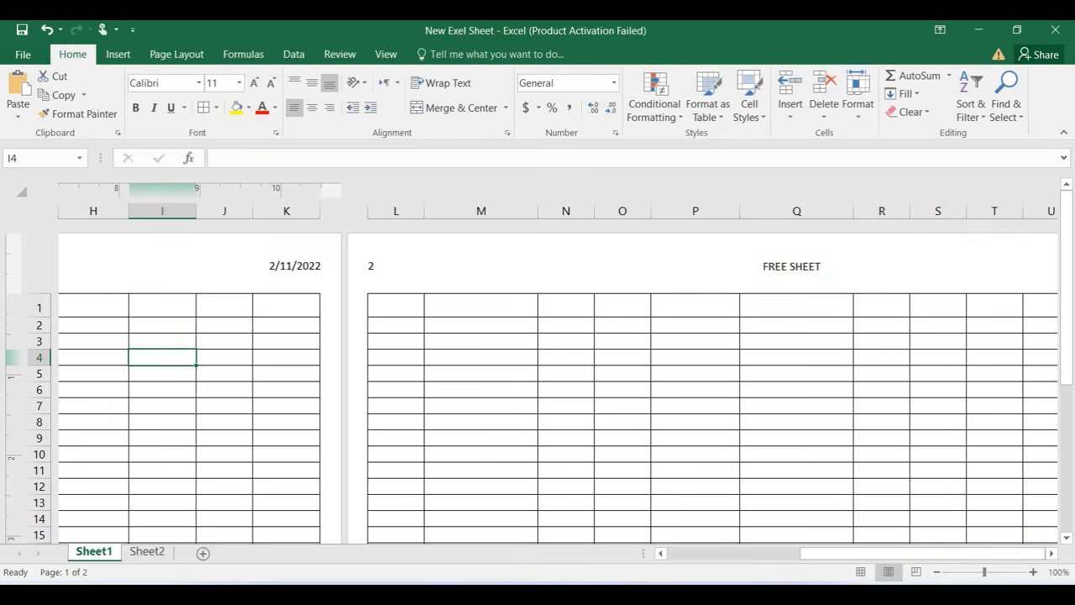
{"action": "left_click", "coordinate": [998, 572]}
{"action": "left_click", "coordinate": [962, 573]}
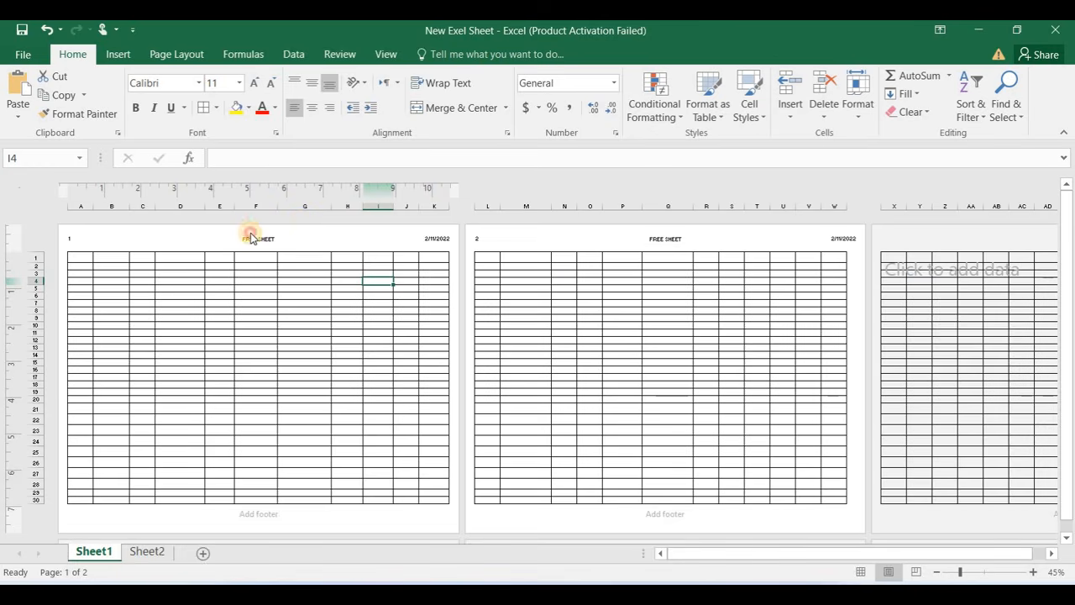
Replace the header's left section with the Page Number element and its right section with the Current Date element.
{"action": "left_click", "coordinate": [202, 241]}
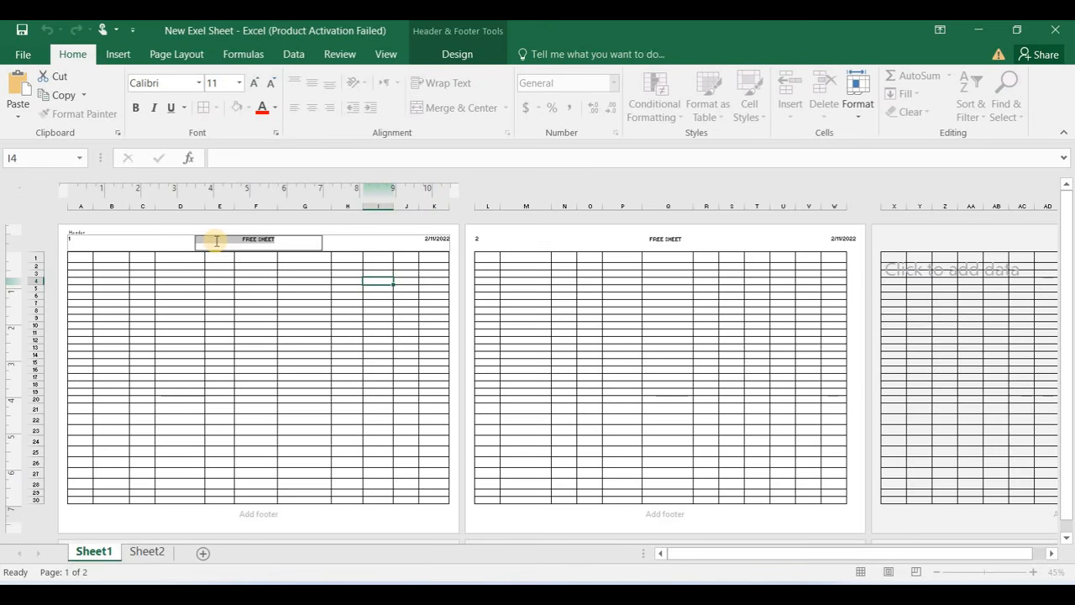
{"action": "left_click", "coordinate": [467, 52]}
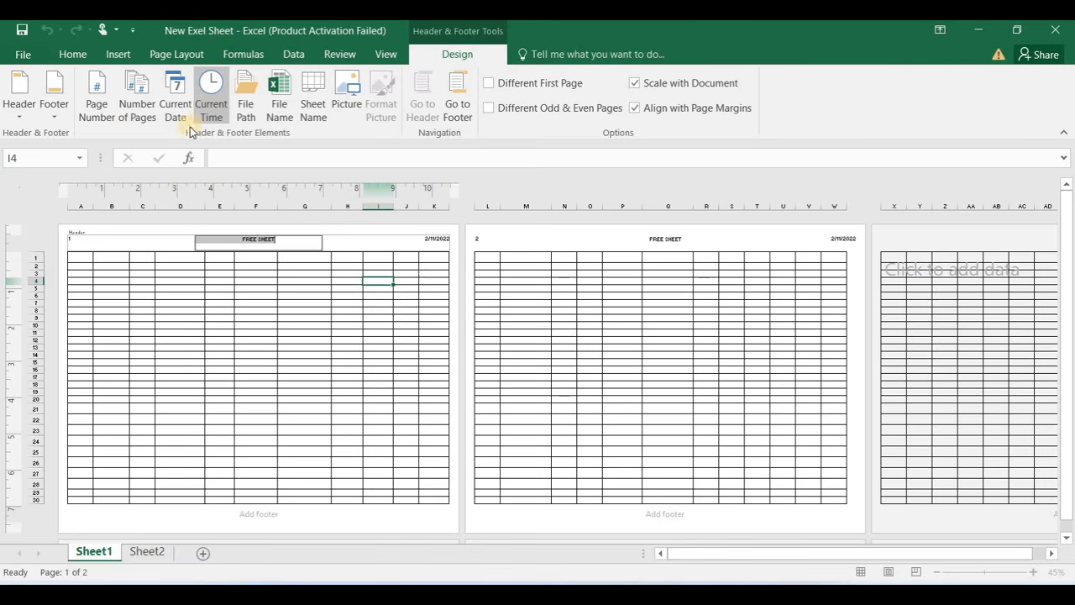
{"action": "left_click", "coordinate": [159, 243]}
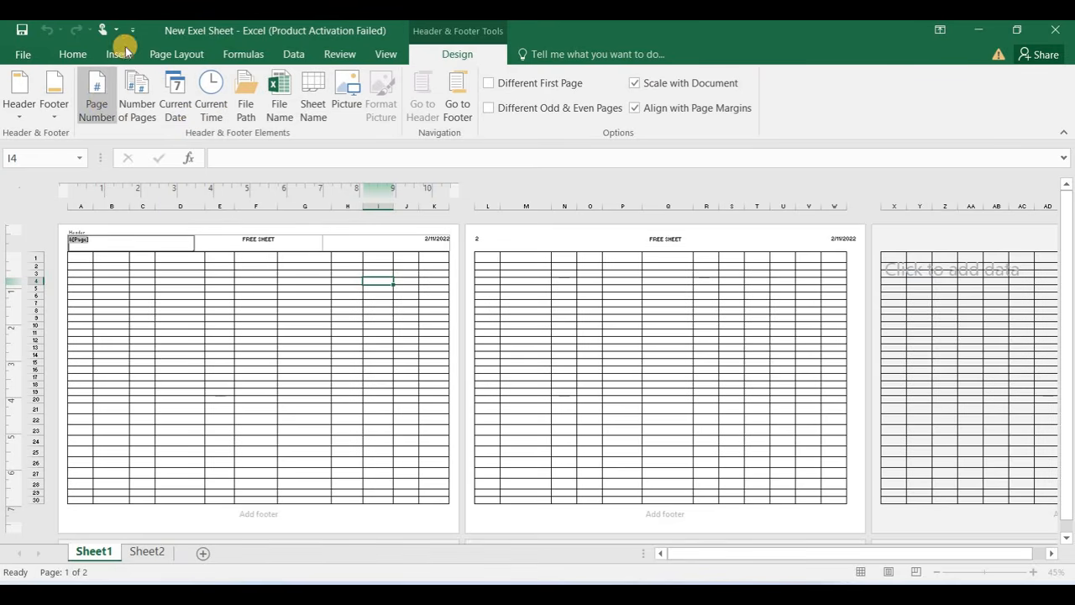
{"action": "left_click", "coordinate": [101, 102]}
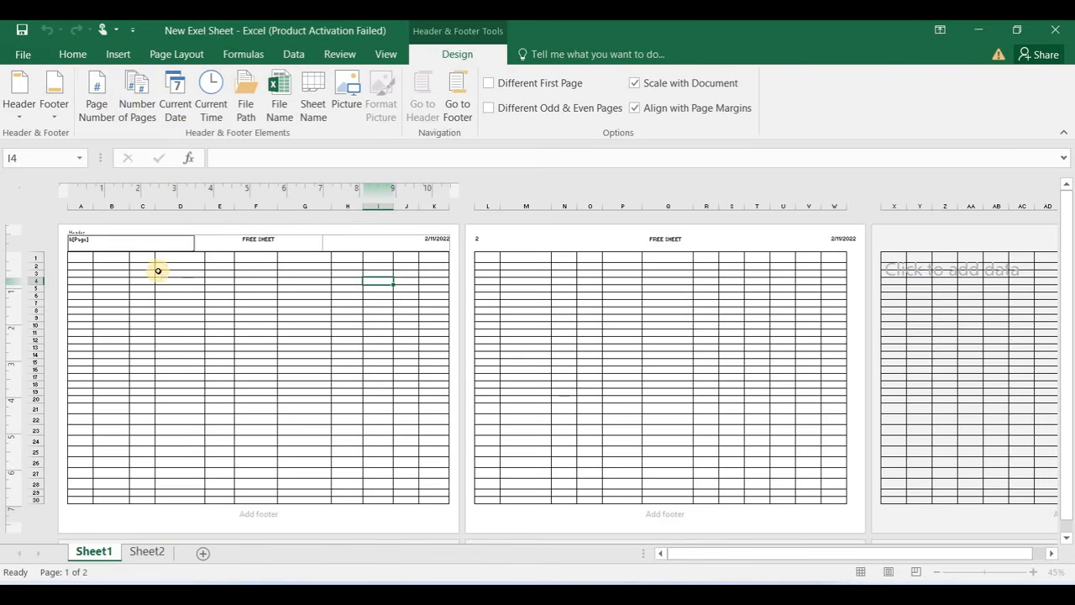
{"action": "left_click", "coordinate": [368, 236]}
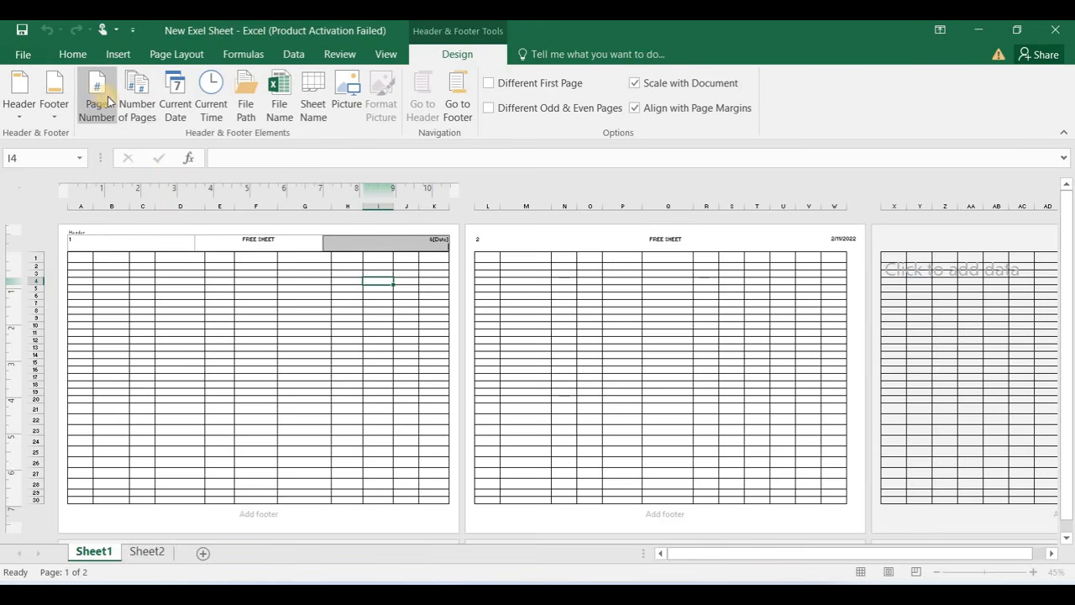
{"action": "left_click", "coordinate": [177, 104]}
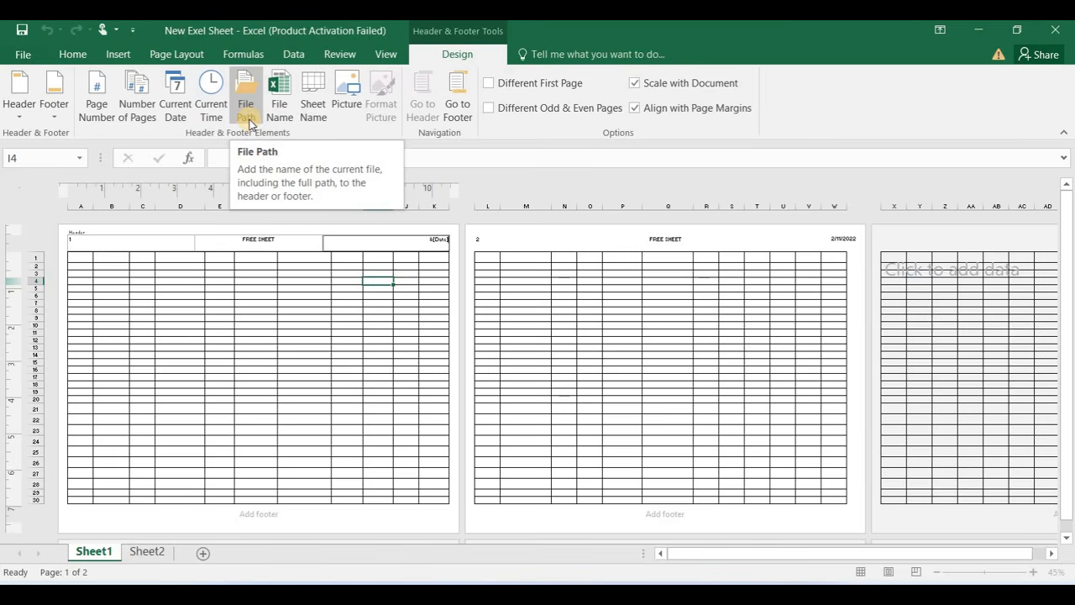
Apply the Page 1 footer preset to Sheet1.
{"action": "left_click", "coordinate": [353, 114]}
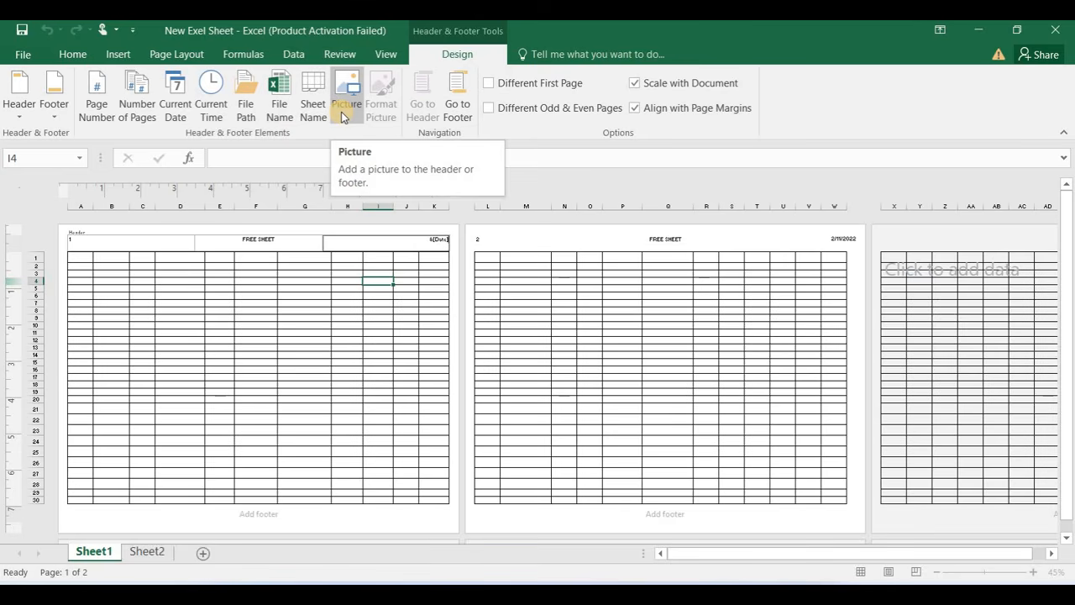
{"action": "left_click", "coordinate": [58, 110]}
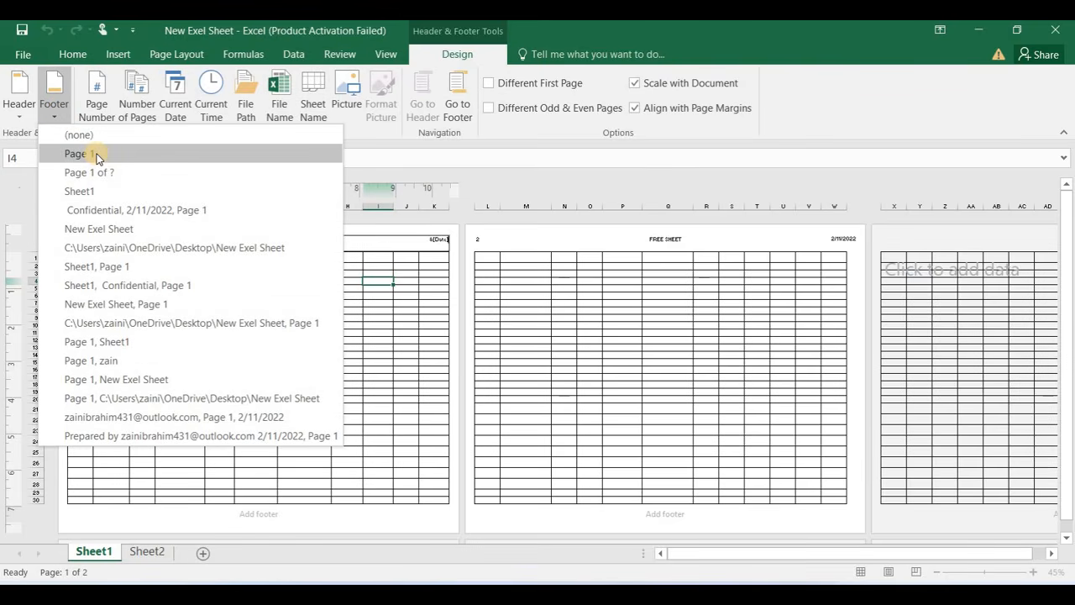
{"action": "left_click", "coordinate": [97, 154]}
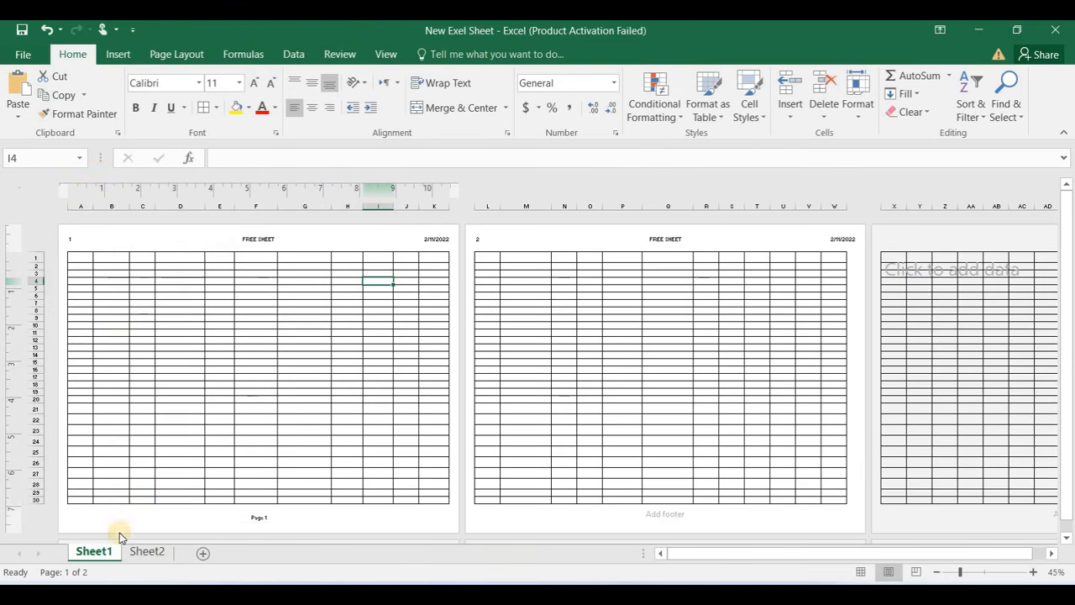
Open the footer for editing, toggle Different First Page and Different Odd & Even Pages on and off again, and leave the footer.
{"action": "left_click", "coordinate": [232, 516]}
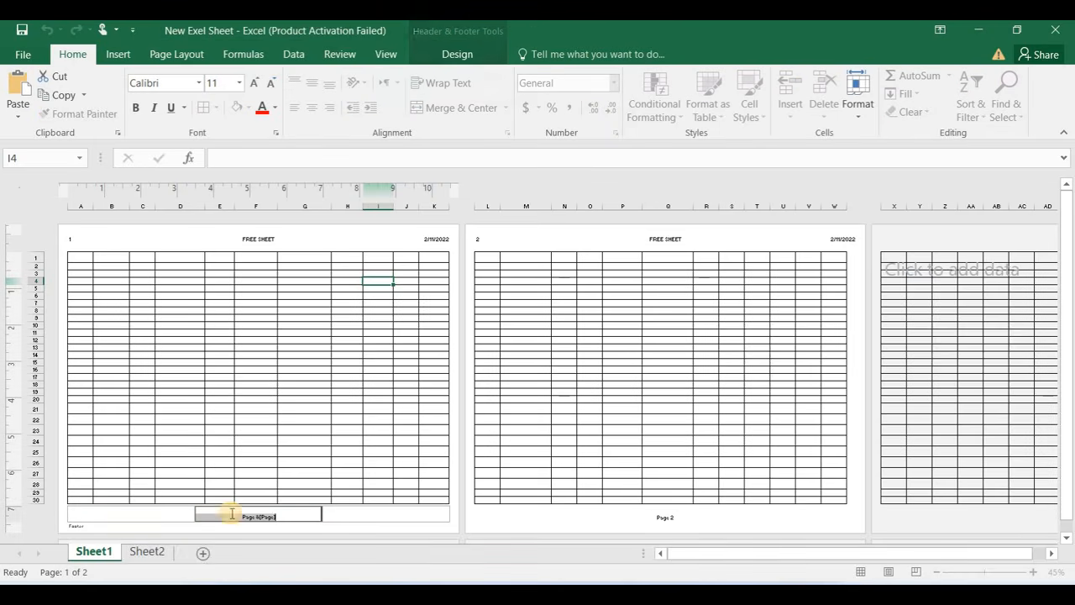
{"action": "left_click", "coordinate": [122, 511]}
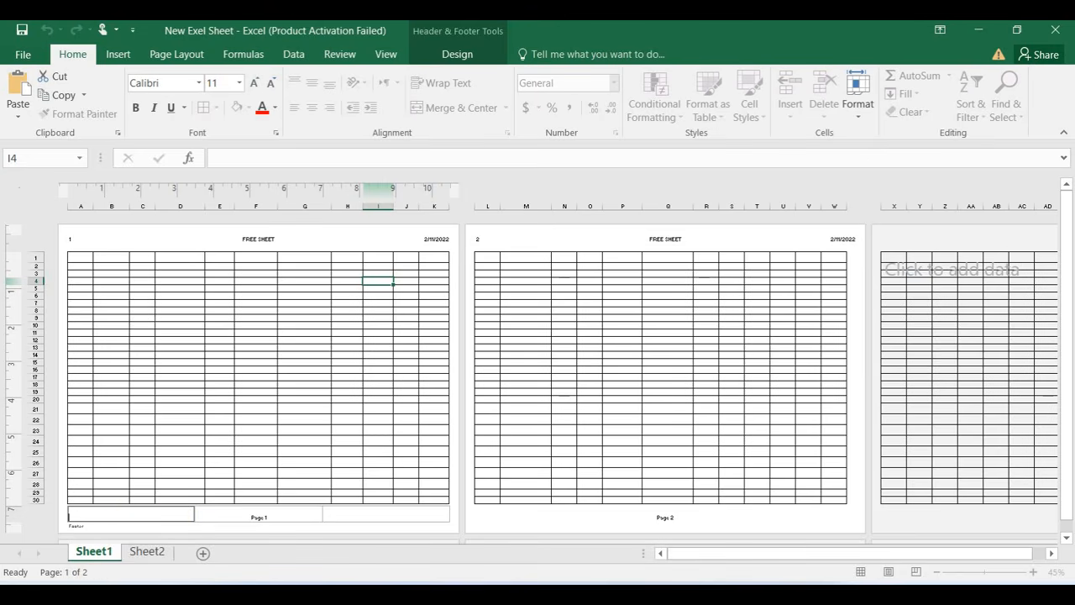
{"action": "left_click", "coordinate": [458, 55]}
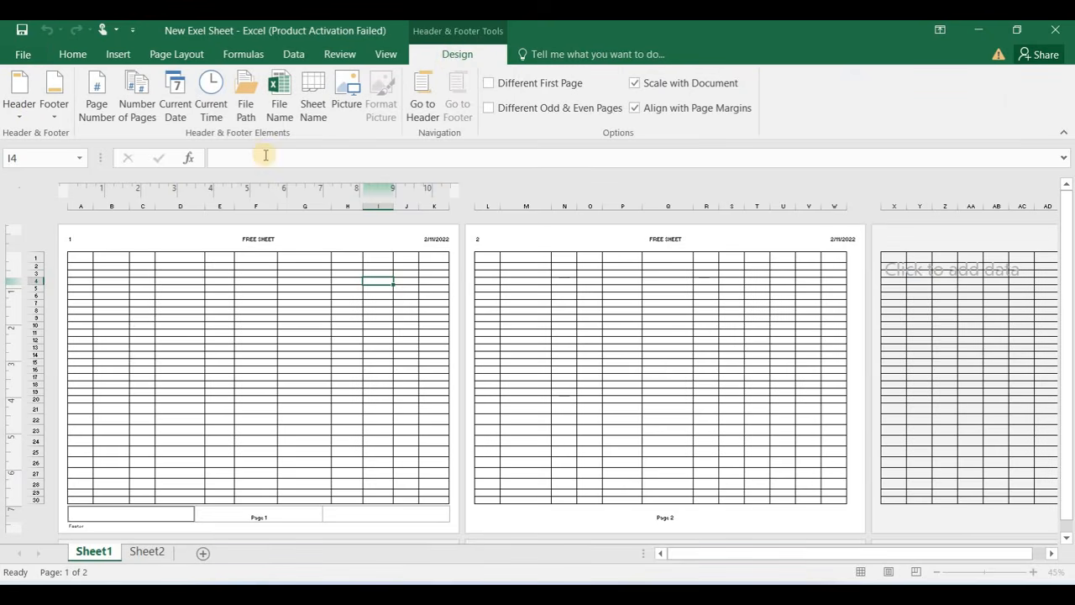
{"action": "left_click", "coordinate": [489, 83]}
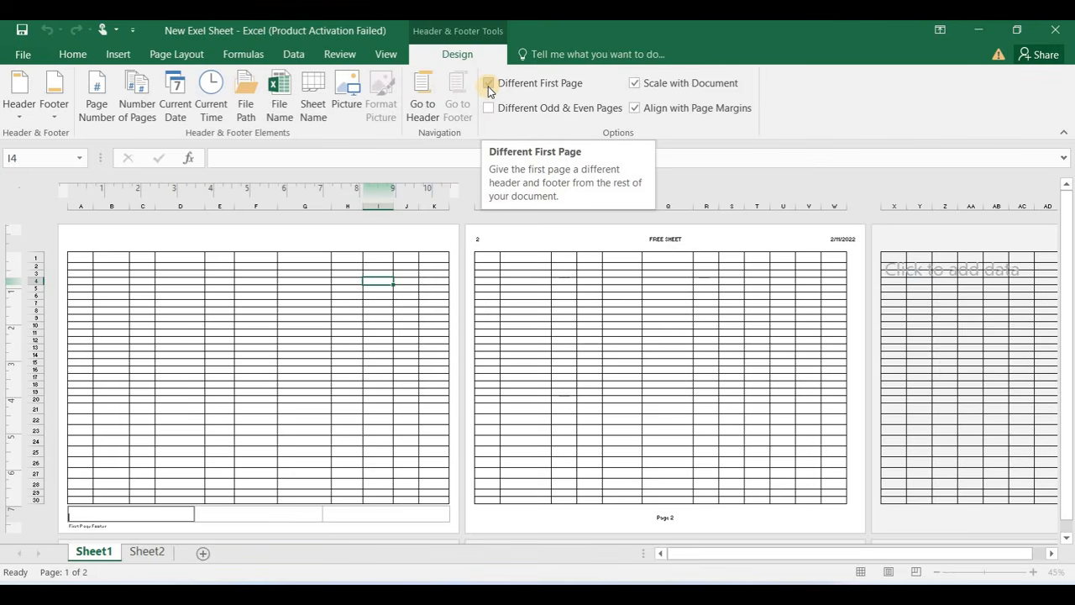
{"action": "left_click", "coordinate": [489, 87]}
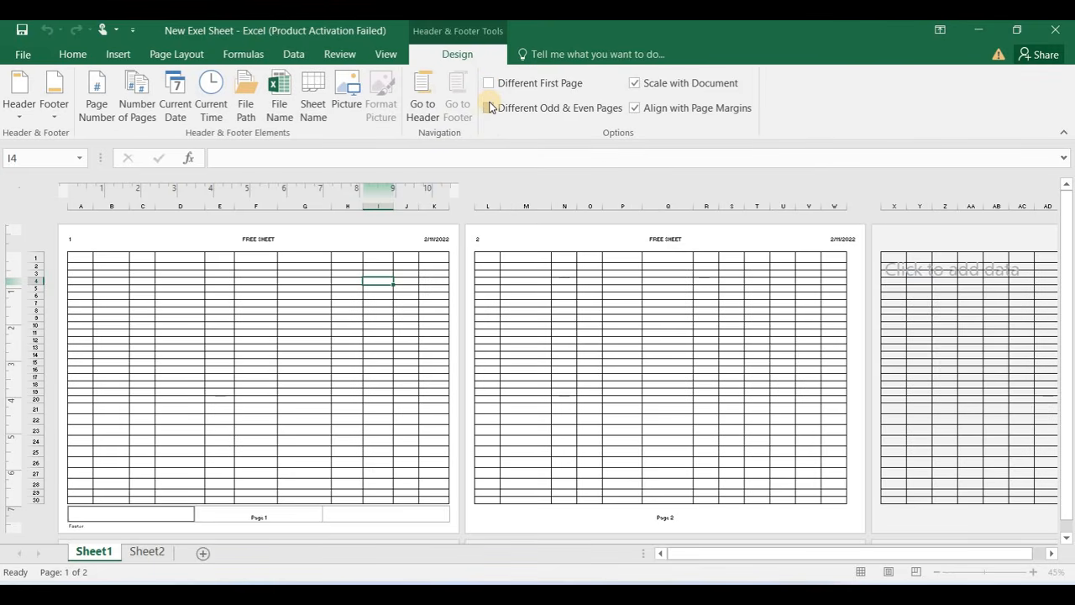
{"action": "left_click", "coordinate": [489, 108]}
{"action": "left_click", "coordinate": [489, 108]}
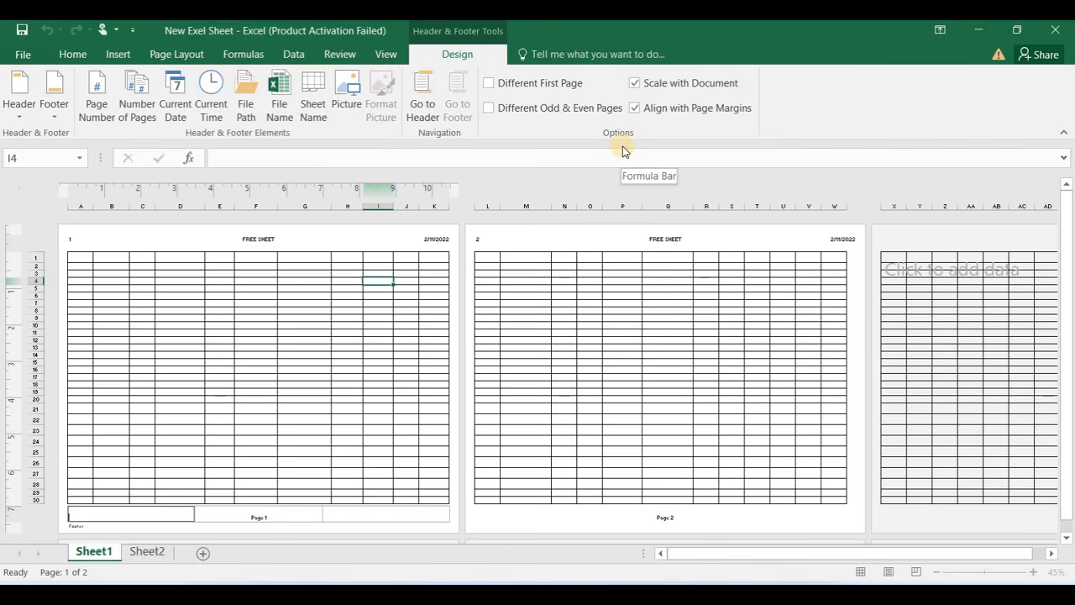
{"action": "left_click", "coordinate": [333, 287]}
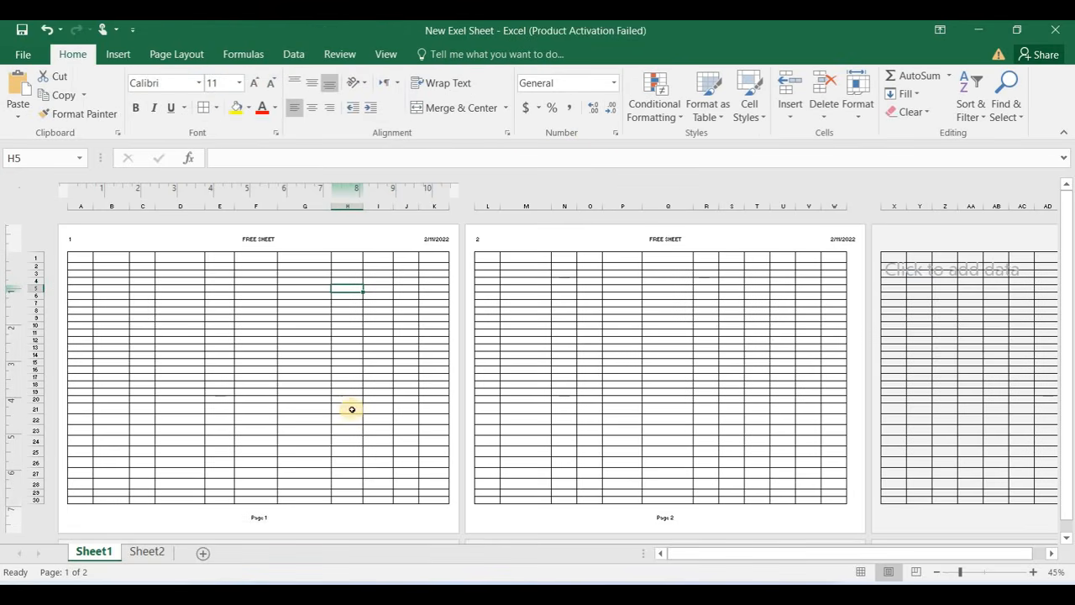
Enter UNIVERSITY in the left section of Sheet1's footer and check the footers of the other pages.
{"action": "left_click", "coordinate": [129, 510]}
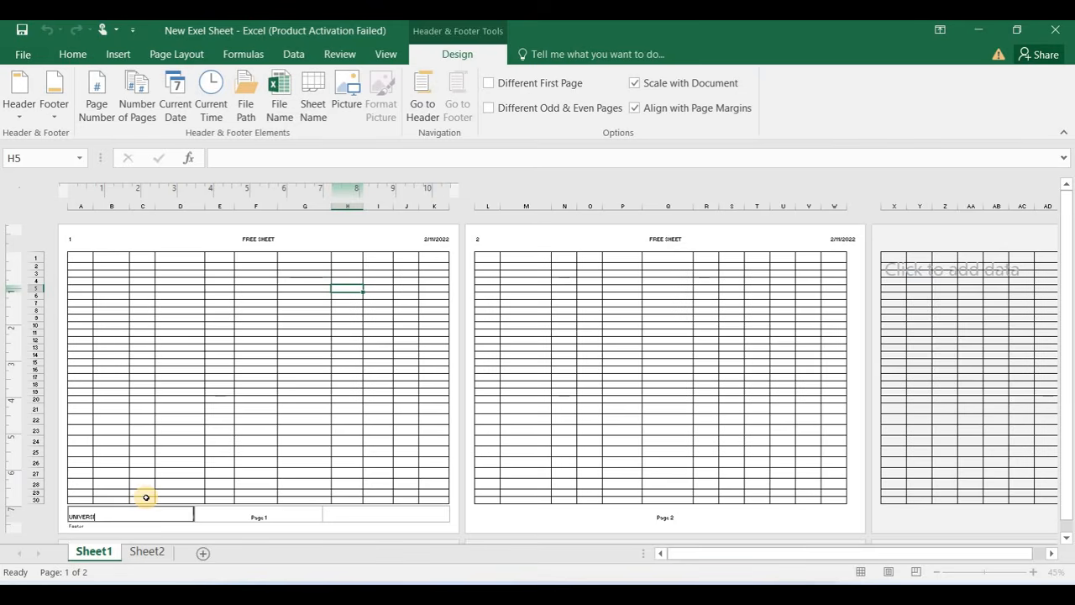
{"action": "left_click", "coordinate": [492, 513]}
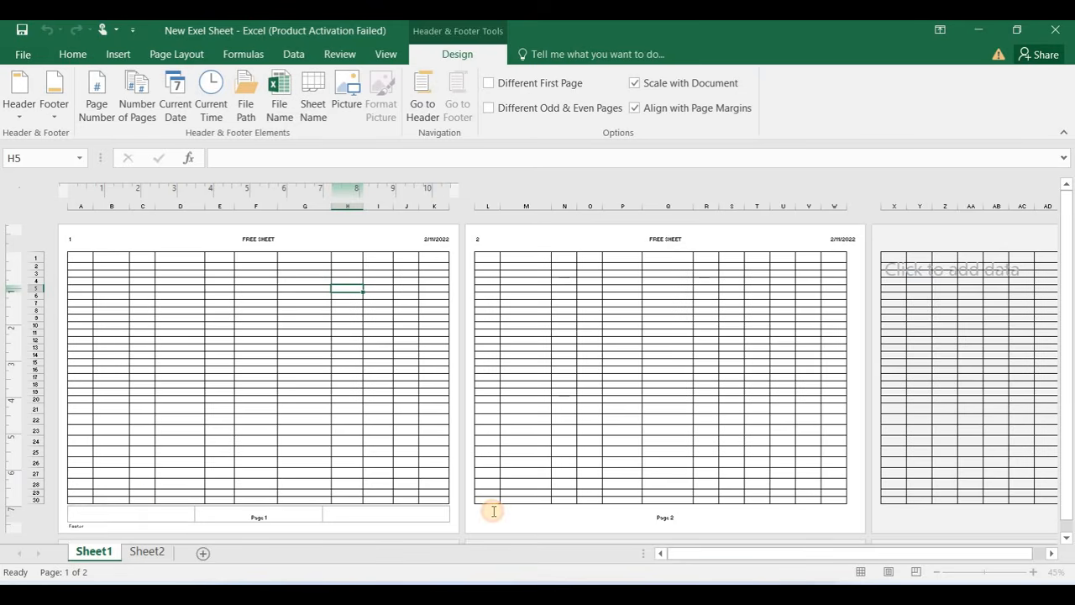
{"action": "left_click", "coordinate": [897, 515]}
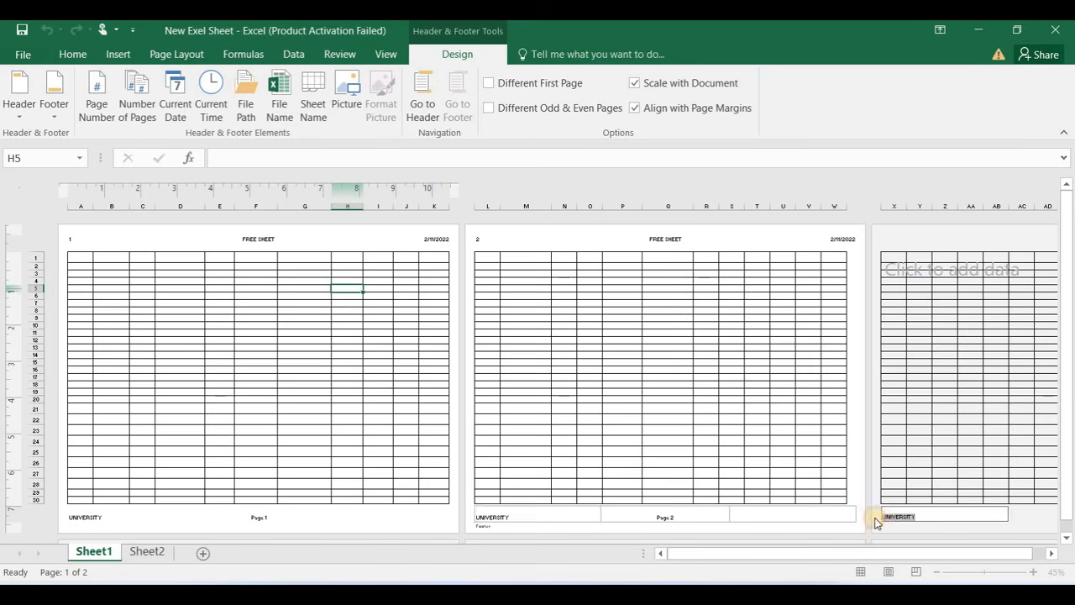
{"action": "left_click", "coordinate": [813, 472]}
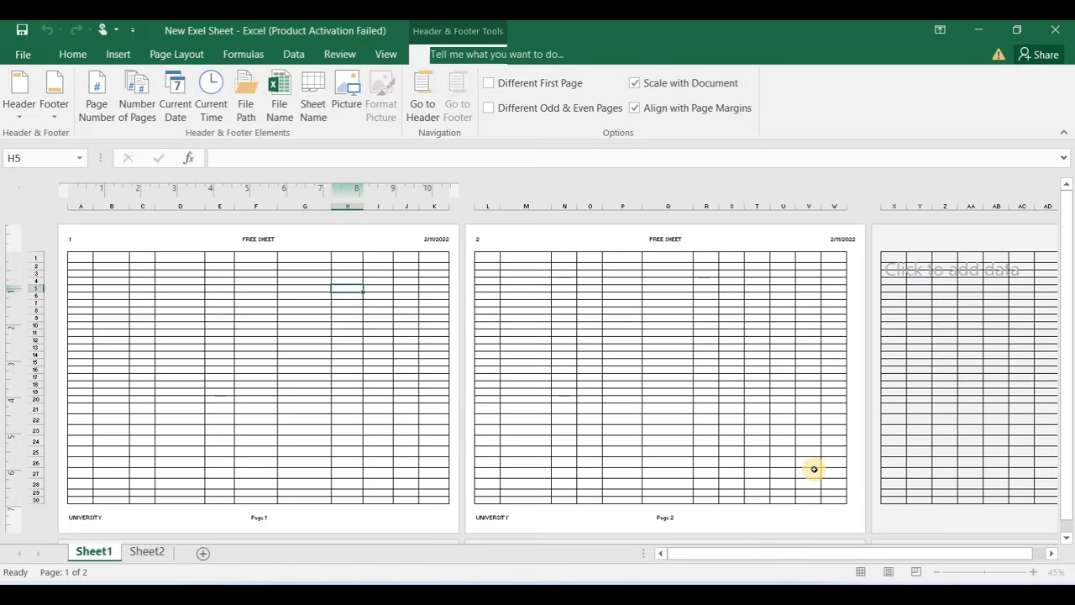
Delete the UNIVERSITY text from the left footer section and return to the sheet.
{"action": "left_click", "coordinate": [924, 515]}
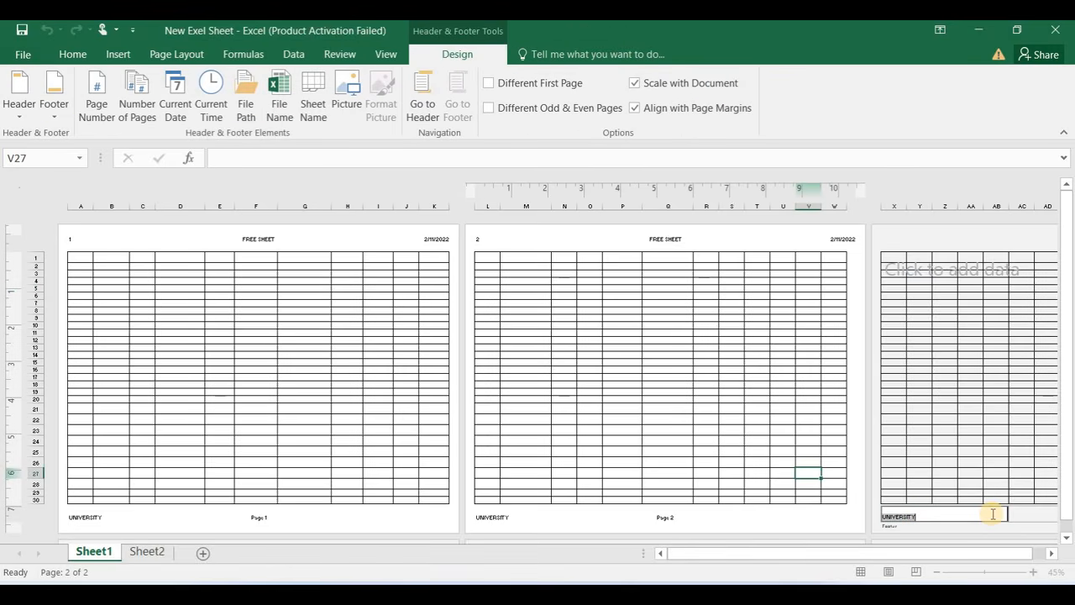
{"action": "key", "text": "Delete"}
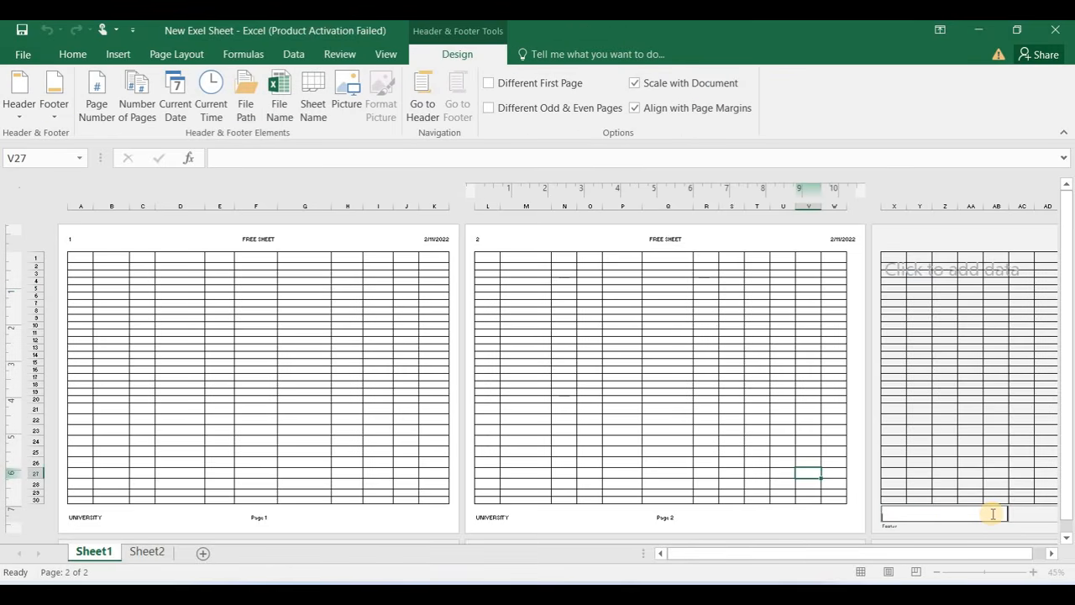
{"action": "left_click", "coordinate": [778, 431]}
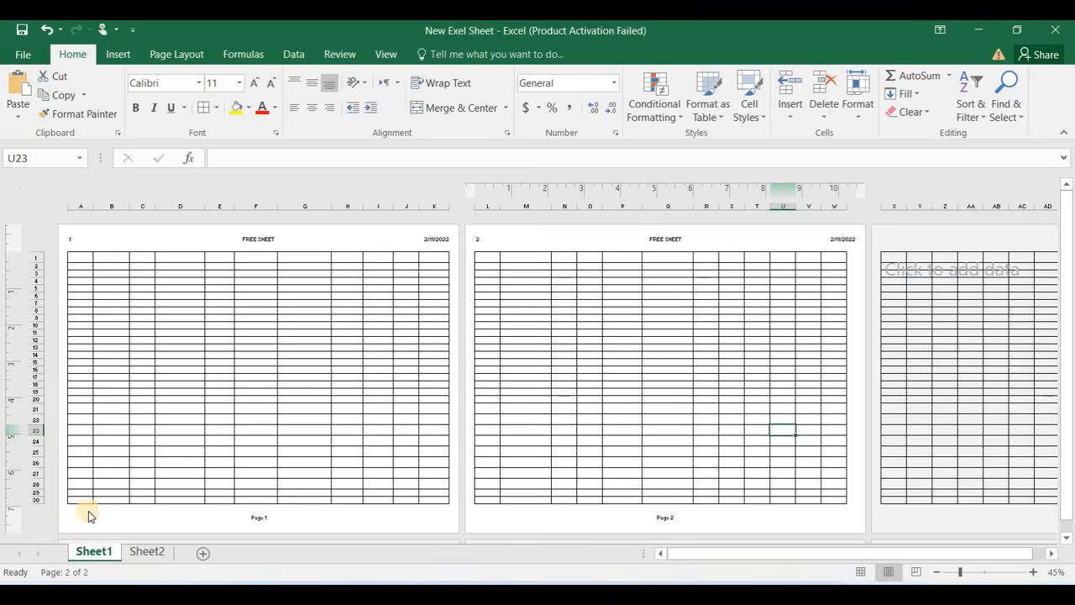
{"action": "left_click", "coordinate": [116, 513]}
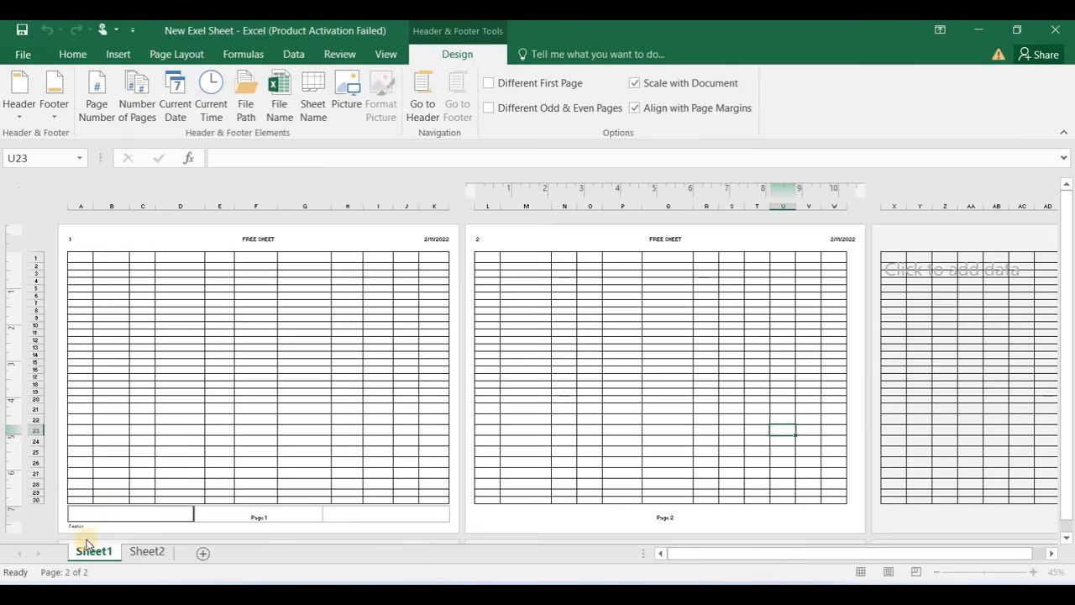
{"action": "left_click", "coordinate": [89, 236]}
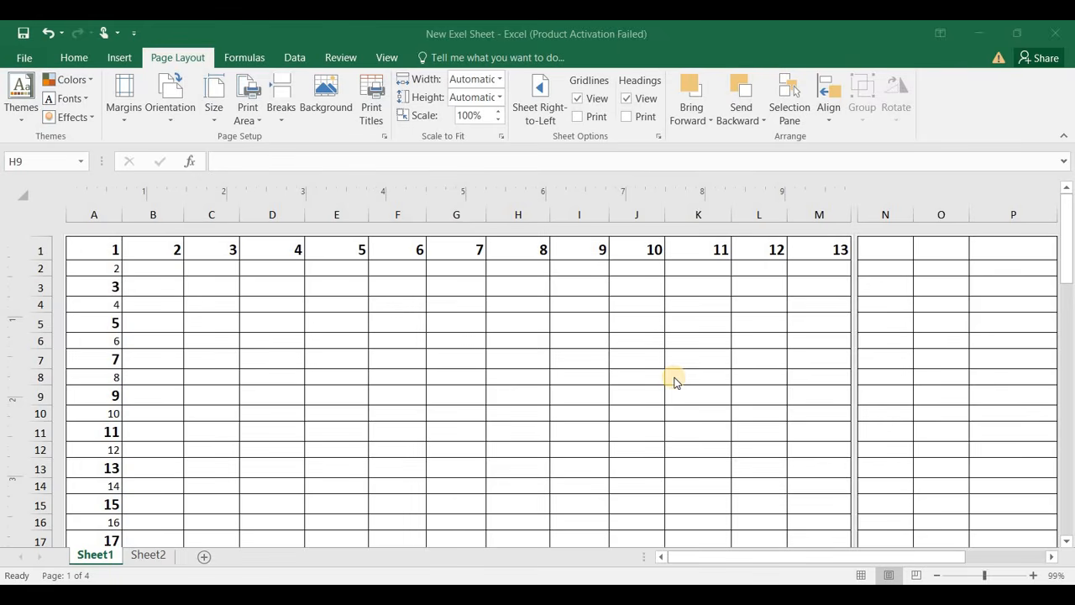
Add a new blank worksheet after Sheet1 and display it in Page Layout view.
{"action": "left_click", "coordinate": [204, 558]}
{"action": "left_click", "coordinate": [204, 558]}
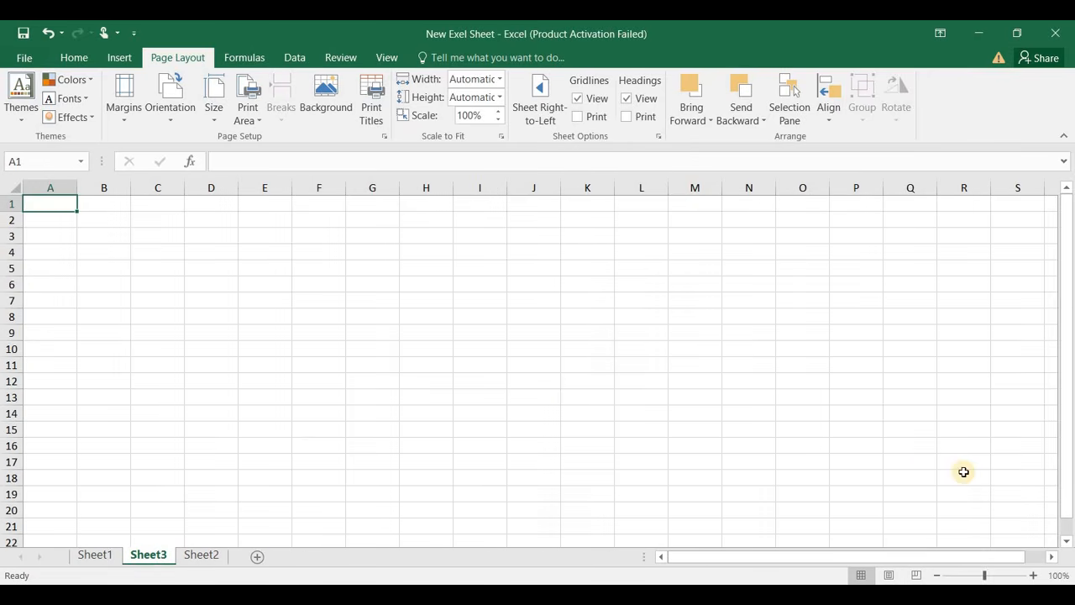
{"action": "left_click", "coordinate": [892, 580]}
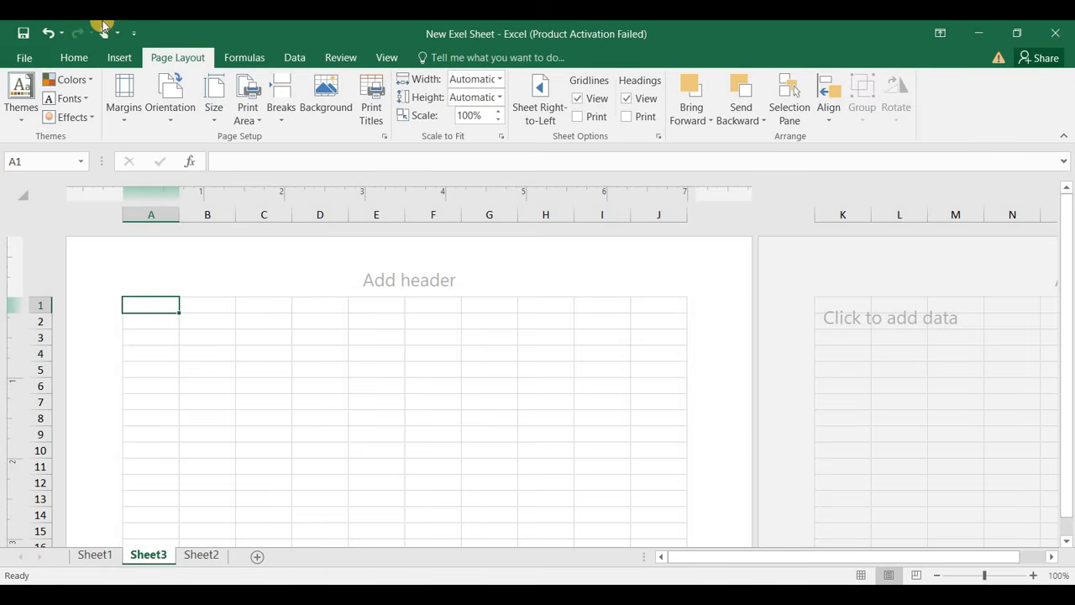
Apply All Borders to every cell of Sheet3.
{"action": "left_click", "coordinate": [76, 58]}
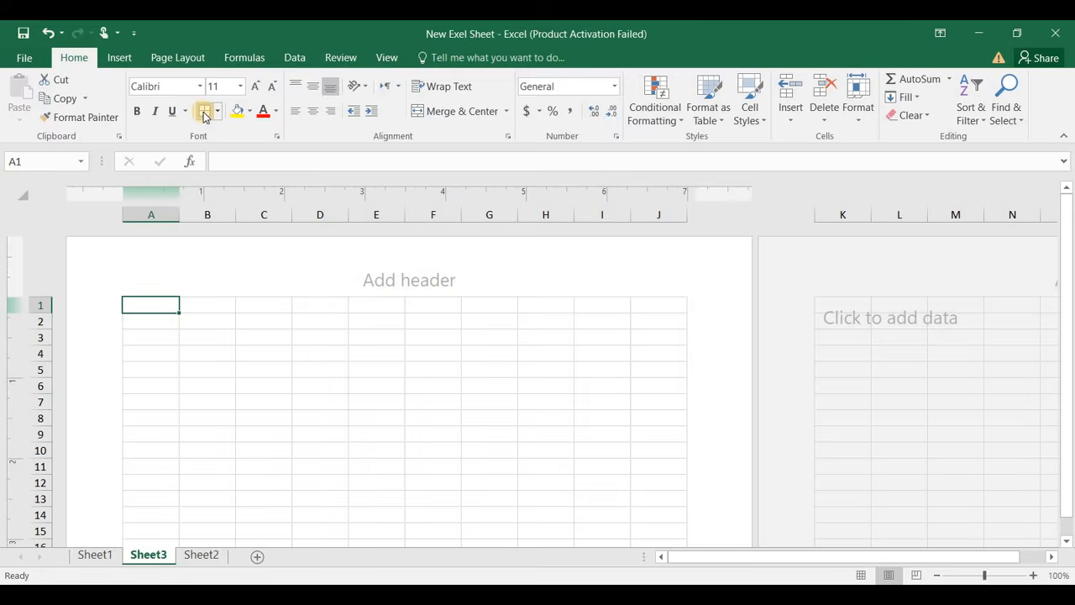
{"action": "key", "text": "ctrl+a"}
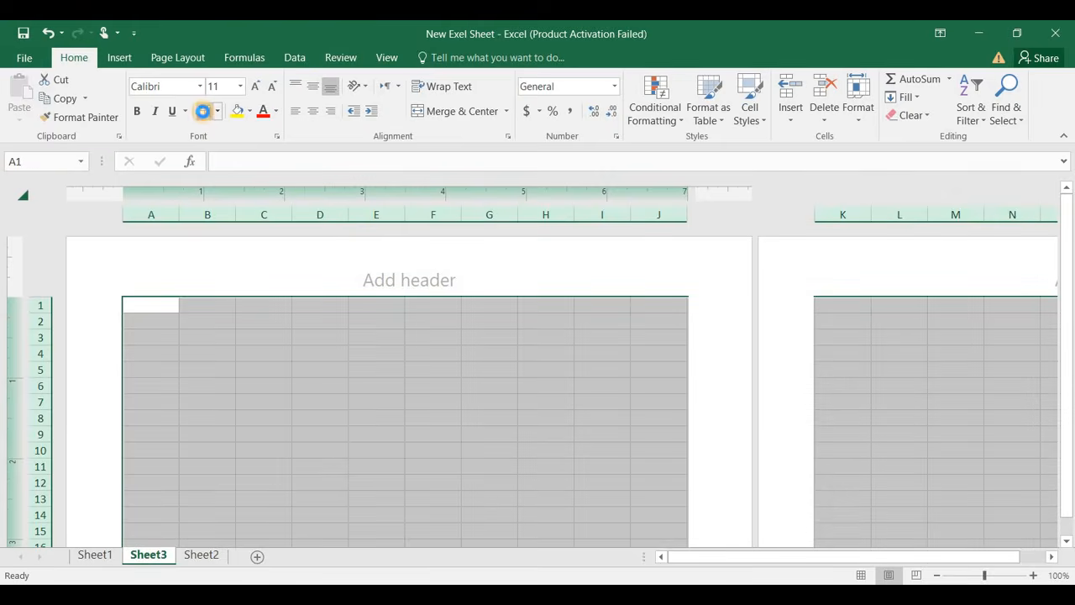
{"action": "left_click", "coordinate": [203, 111]}
{"action": "left_click", "coordinate": [325, 465]}
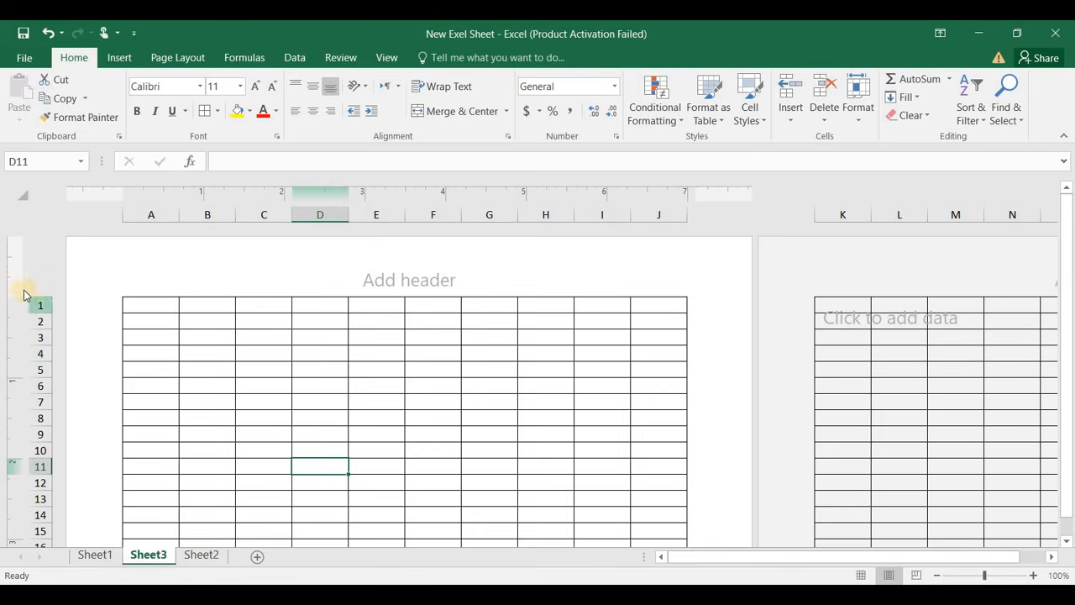
Shrink Sheet3's top margin on the vertical ruler and enlarge it partly again.
{"action": "left_click_drag", "start_coordinate": [13, 299], "coordinate": [28, 247]}
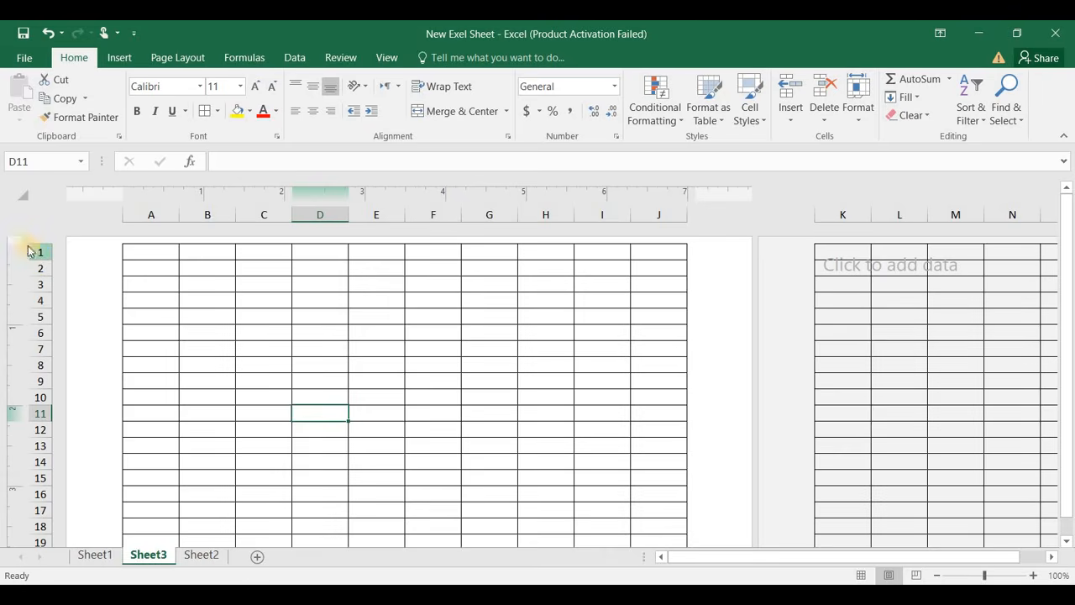
{"action": "left_click_drag", "start_coordinate": [17, 246], "coordinate": [17, 283]}
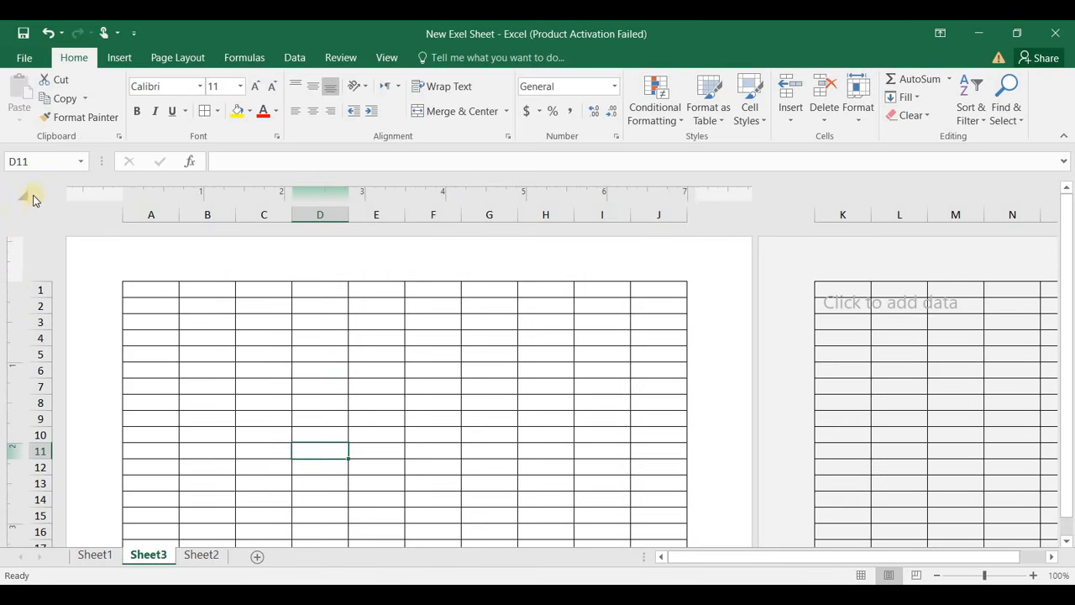
Apply the Narrow margins preset to Sheet3.
{"action": "left_click", "coordinate": [171, 55]}
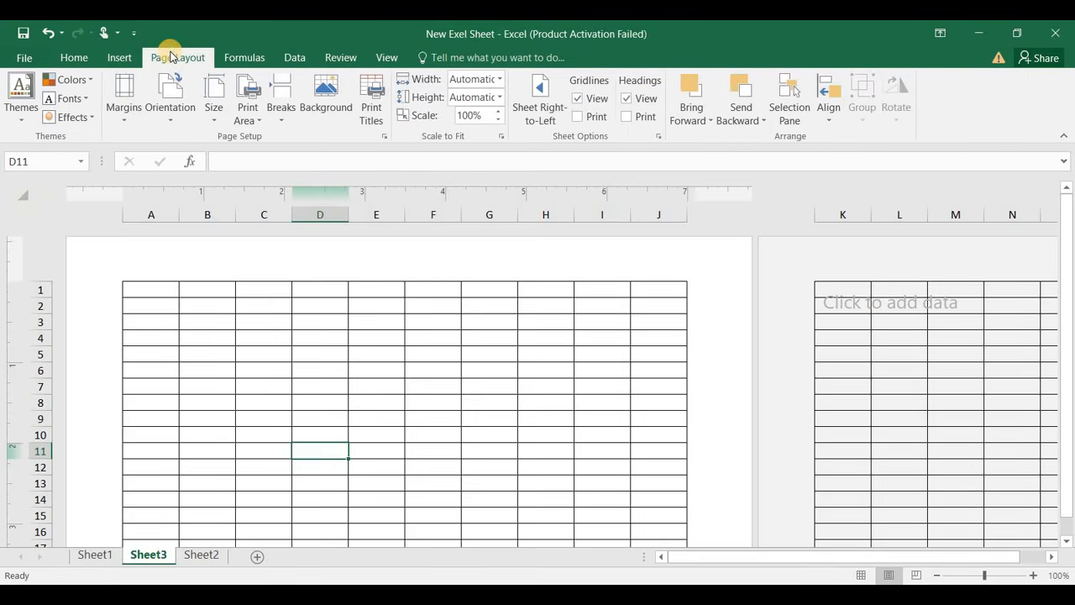
{"action": "left_click", "coordinate": [125, 117]}
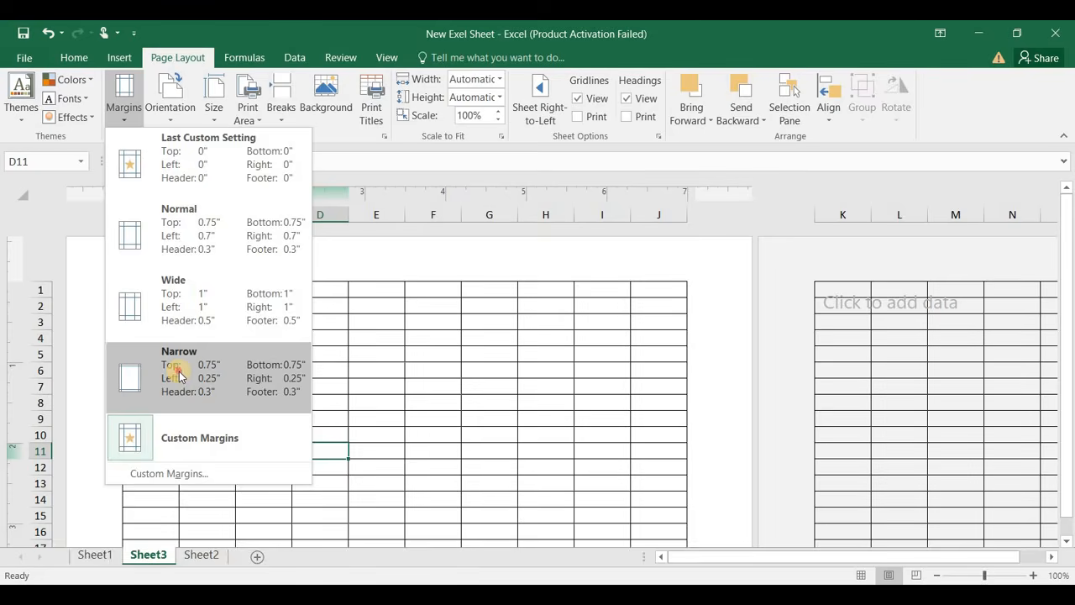
{"action": "left_click", "coordinate": [178, 374]}
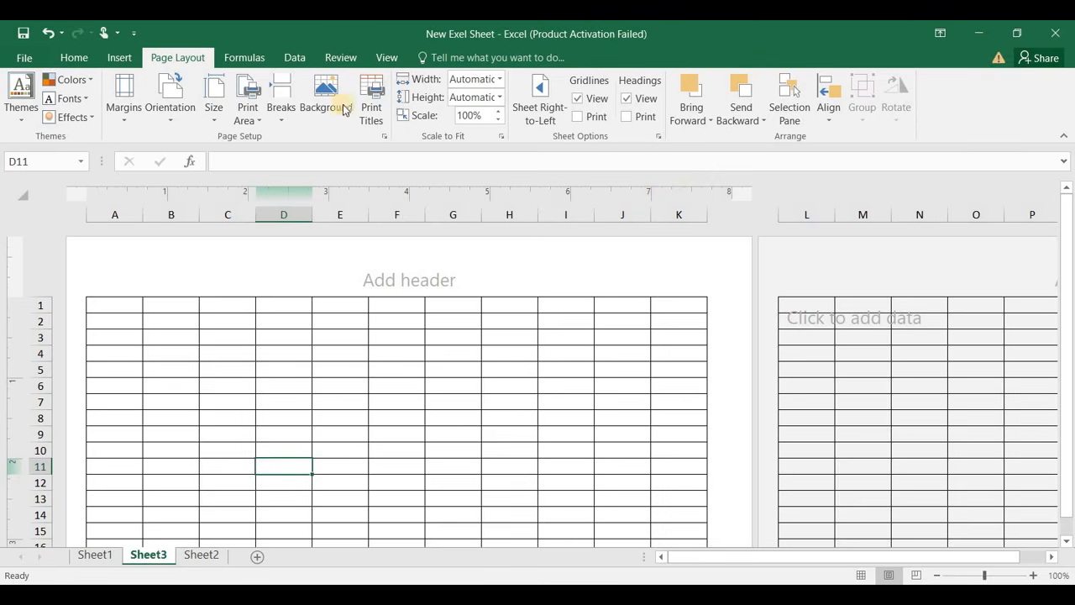
Hide the ruler and show it again.
{"action": "left_click", "coordinate": [395, 57]}
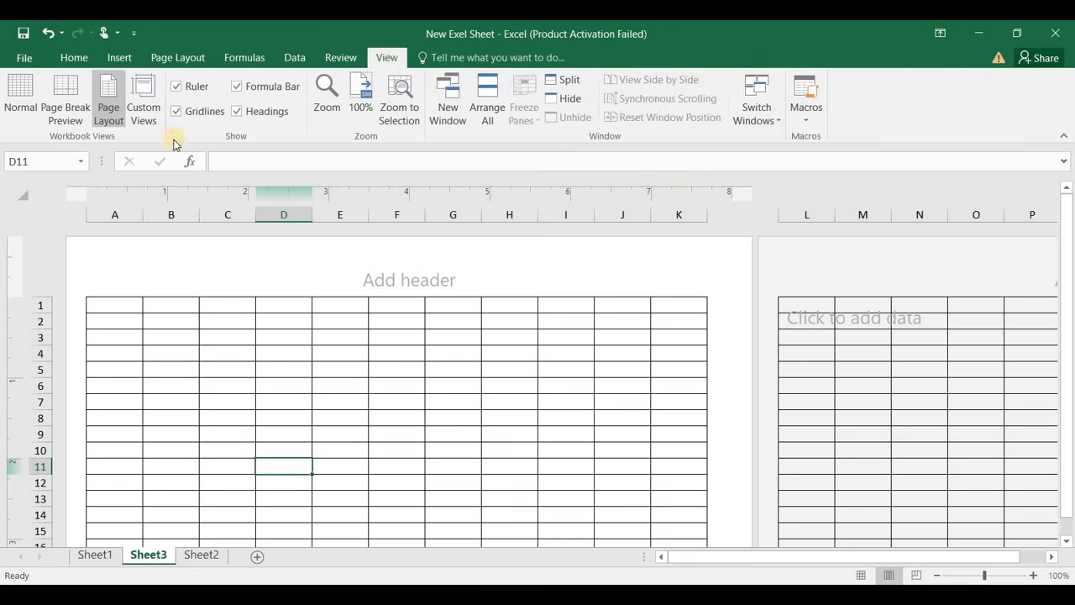
{"action": "left_click", "coordinate": [177, 87]}
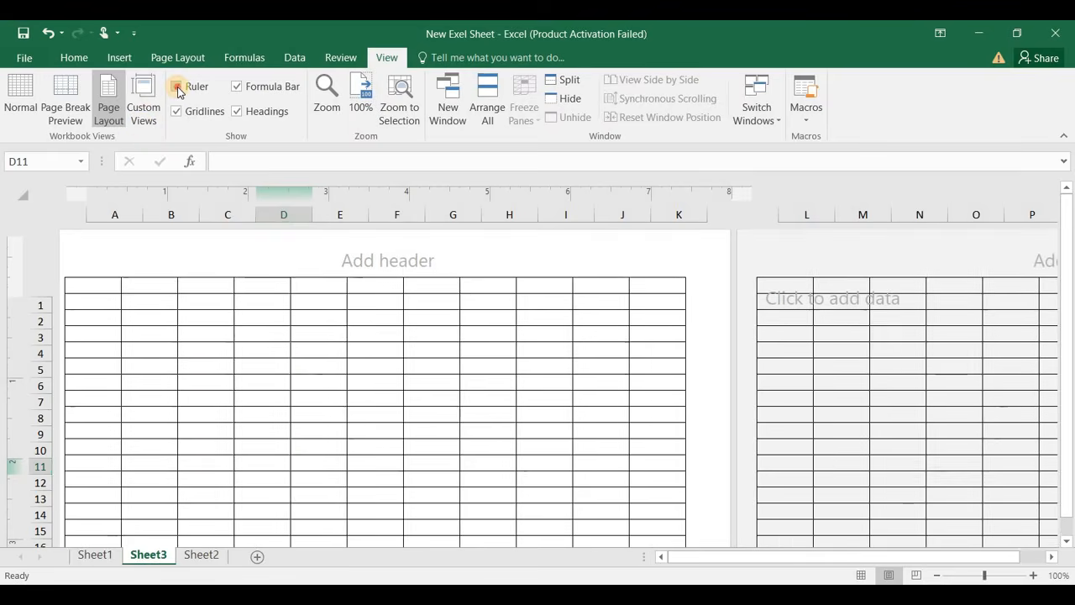
{"action": "left_click", "coordinate": [178, 87]}
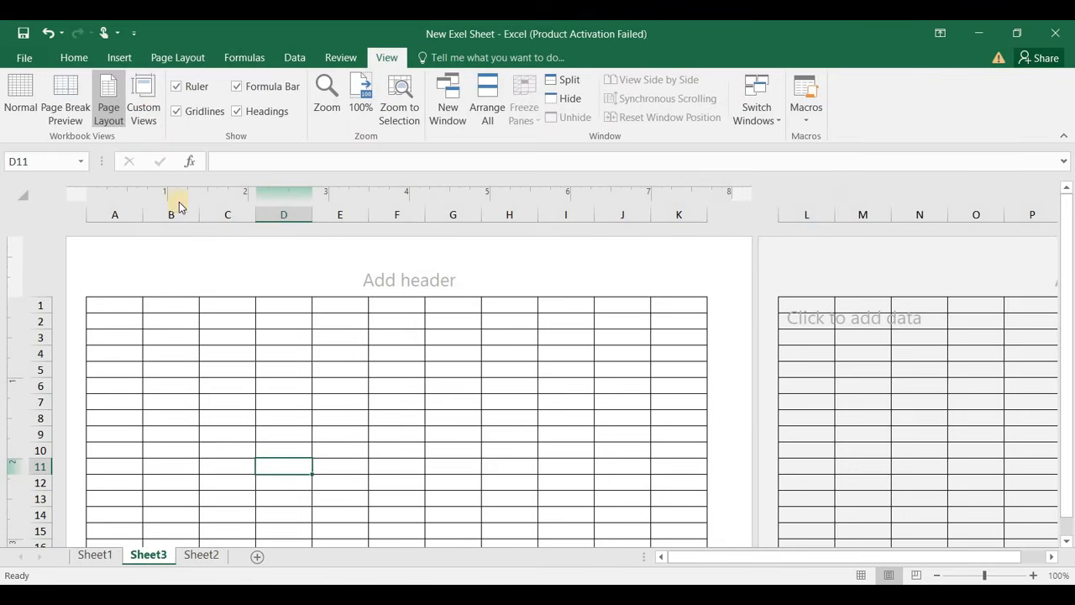
Reduce Sheet3's left, right and top page margins directly on the rulers.
{"action": "left_click", "coordinate": [187, 53]}
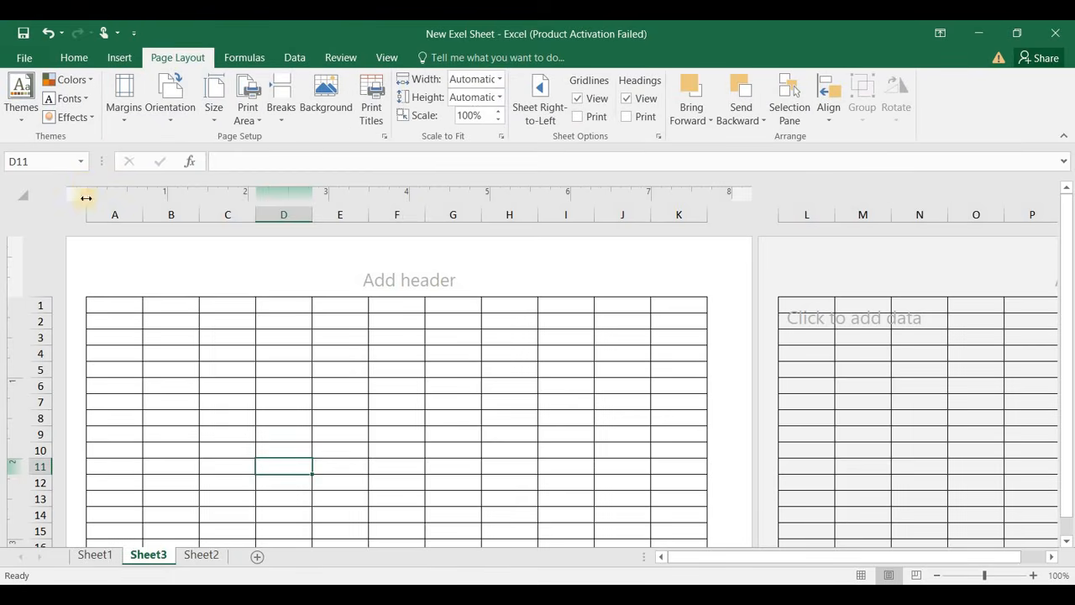
{"action": "left_click_drag", "start_coordinate": [85, 193], "coordinate": [75, 193]}
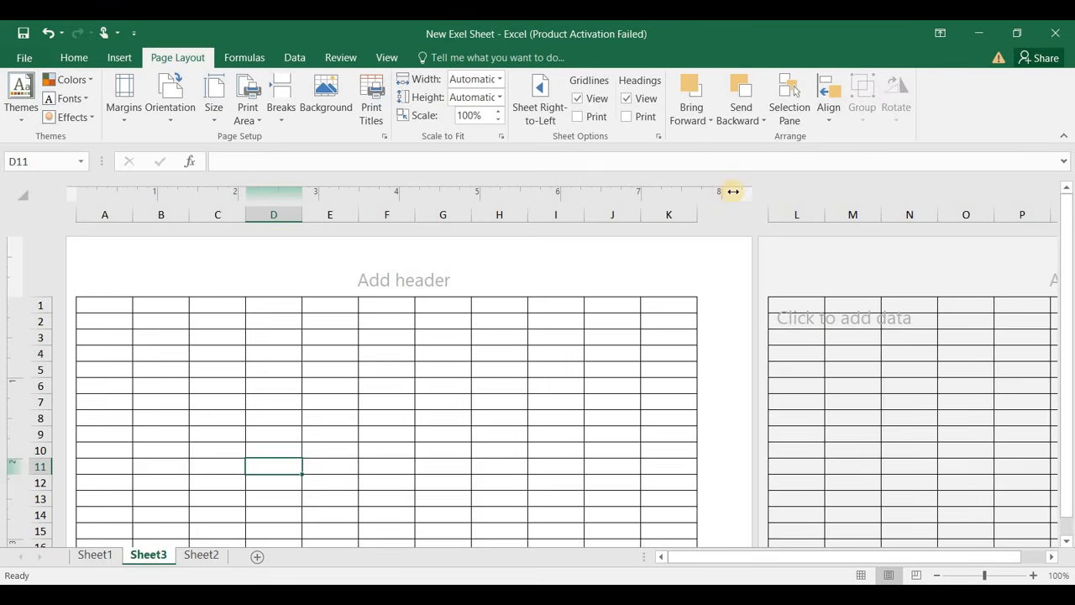
{"action": "mouse_move", "coordinate": [732, 191]}
{"action": "left_mouse_down"}
{"action": "mouse_move", "coordinate": [767, 192]}
{"action": "mouse_move", "coordinate": [737, 195]}
{"action": "mouse_move", "coordinate": [750, 193]}
{"action": "left_mouse_up"}
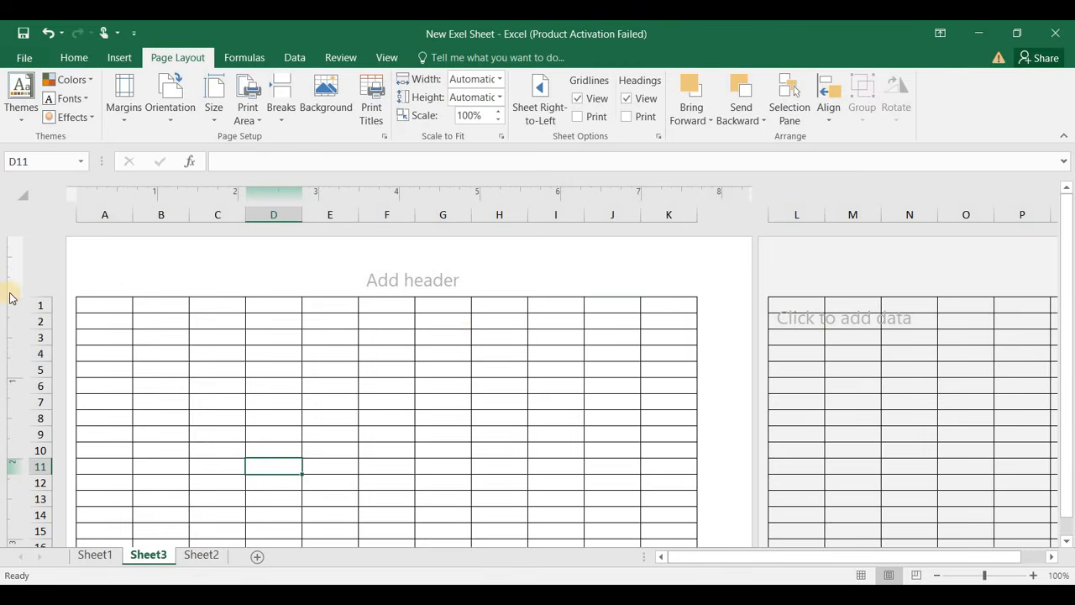
{"action": "left_click_drag", "start_coordinate": [14, 297], "coordinate": [12, 249]}
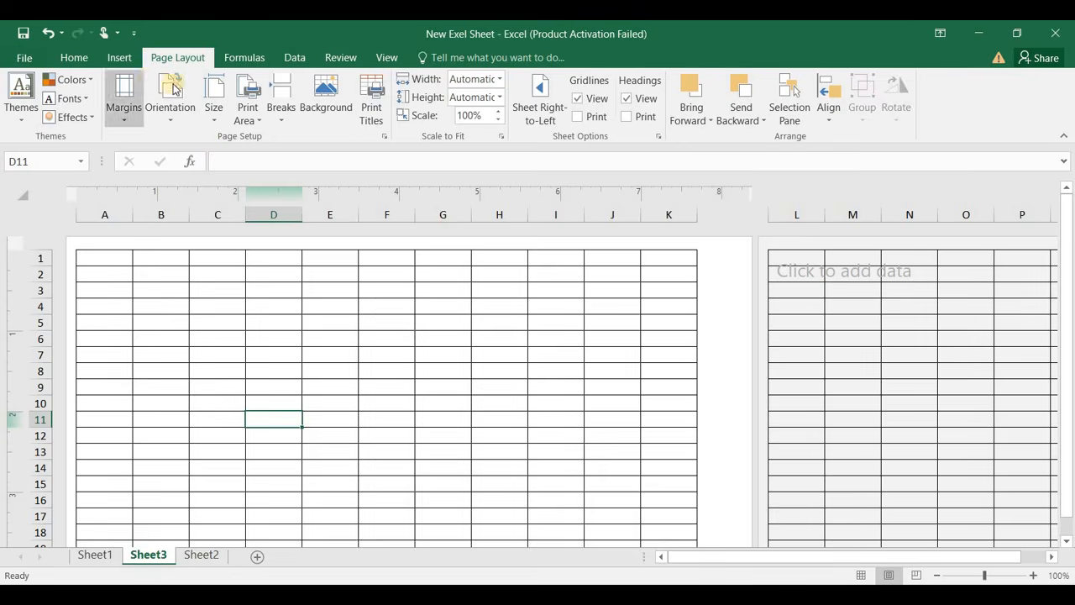
Set Sheet3's page orientation to Landscape.
{"action": "left_click", "coordinate": [188, 118]}
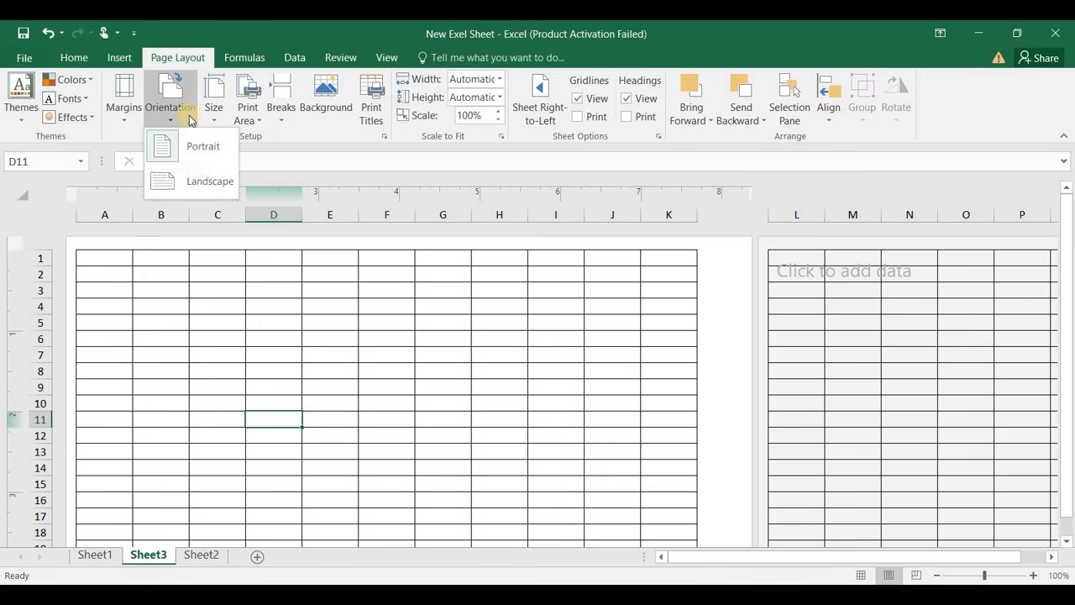
{"action": "left_click", "coordinate": [199, 178]}
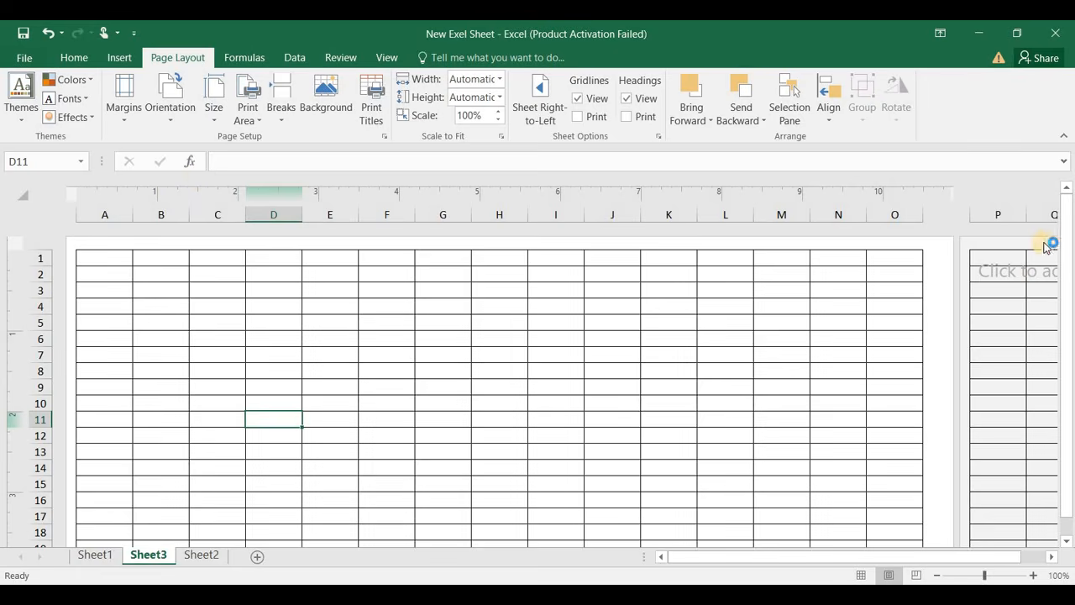
Examine the landscape page from the first row down to the page break and return to cell B1.
{"action": "left_click_drag", "start_coordinate": [1062, 231], "coordinate": [1063, 239]}
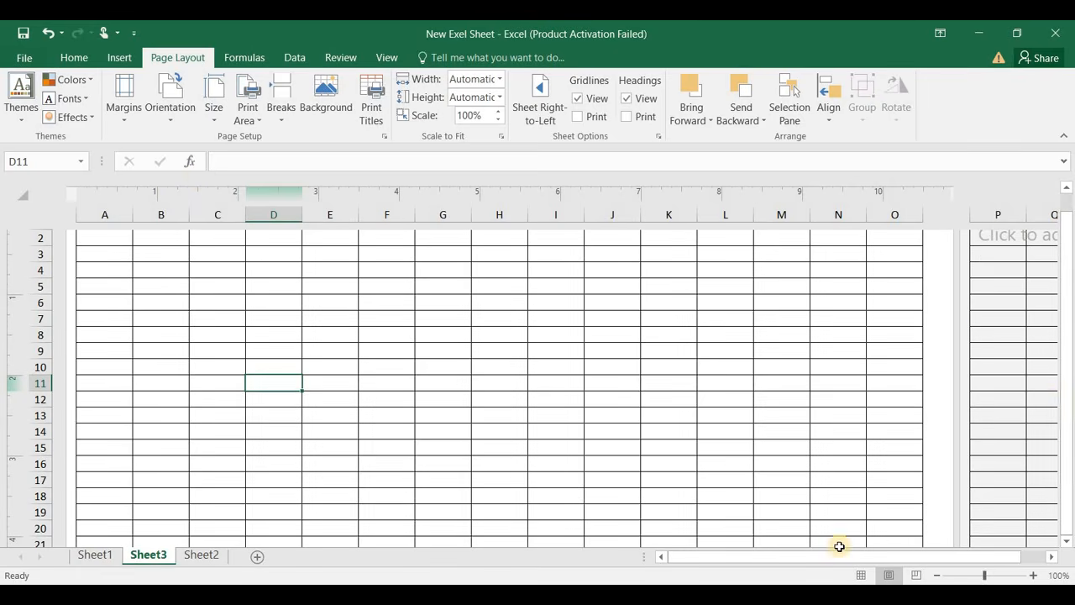
{"action": "left_click", "coordinate": [101, 522]}
{"action": "key", "text": "Right"}
{"action": "key", "text": "Down"}
{"action": "key", "text": "Down"}
{"action": "key", "text": "Down"}
{"action": "key", "text": "Down"}
{"action": "key", "text": "Down"}
{"action": "key", "text": "Down"}
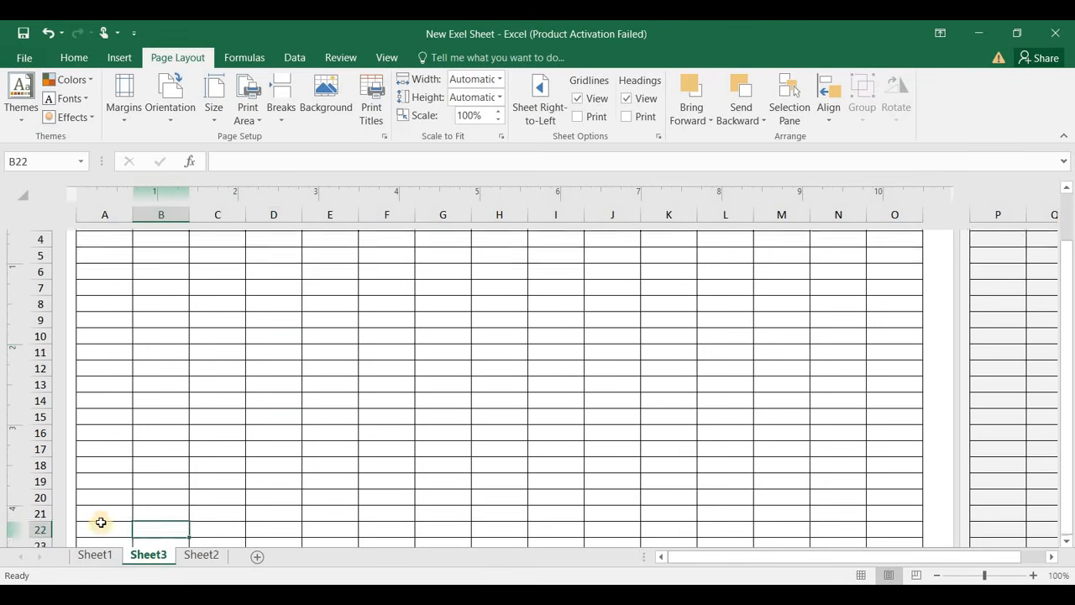
{"action": "key", "text": "Down"}
{"action": "key", "text": "Down"}
{"action": "key", "text": "Down"}
{"action": "key", "text": "Down"}
{"action": "key", "text": "Down"}
{"action": "key", "text": "Down"}
{"action": "key", "text": "Down"}
{"action": "key", "text": "Down"}
{"action": "key", "text": "Down"}
{"action": "key", "text": "Down"}
{"action": "key", "text": "Down"}
{"action": "key", "text": "Down"}
{"action": "key", "text": "Down"}
{"action": "key", "text": "Down"}
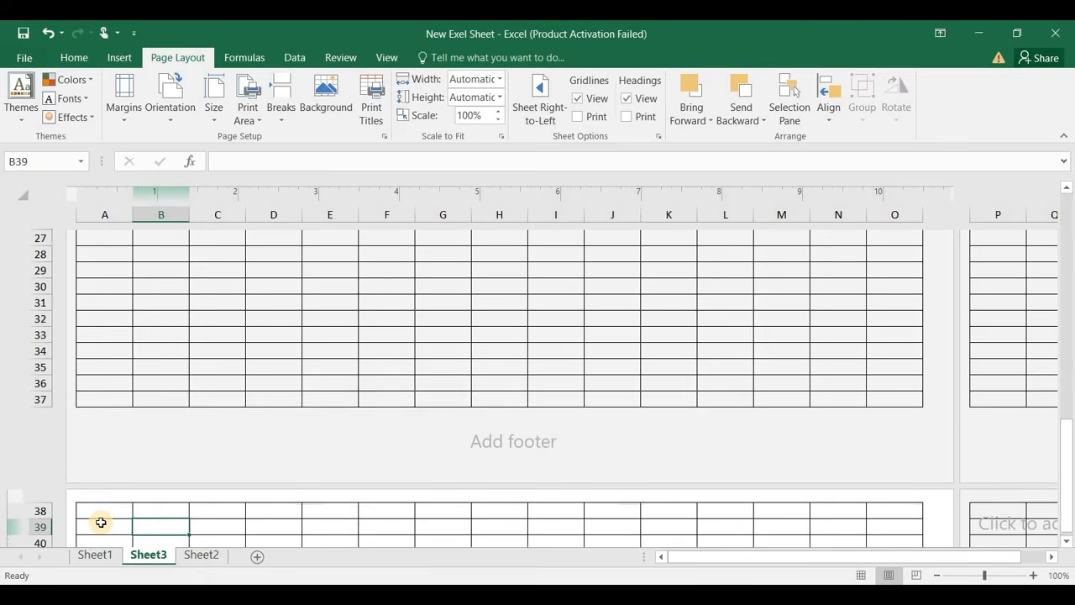
{"action": "key", "text": "Up"}
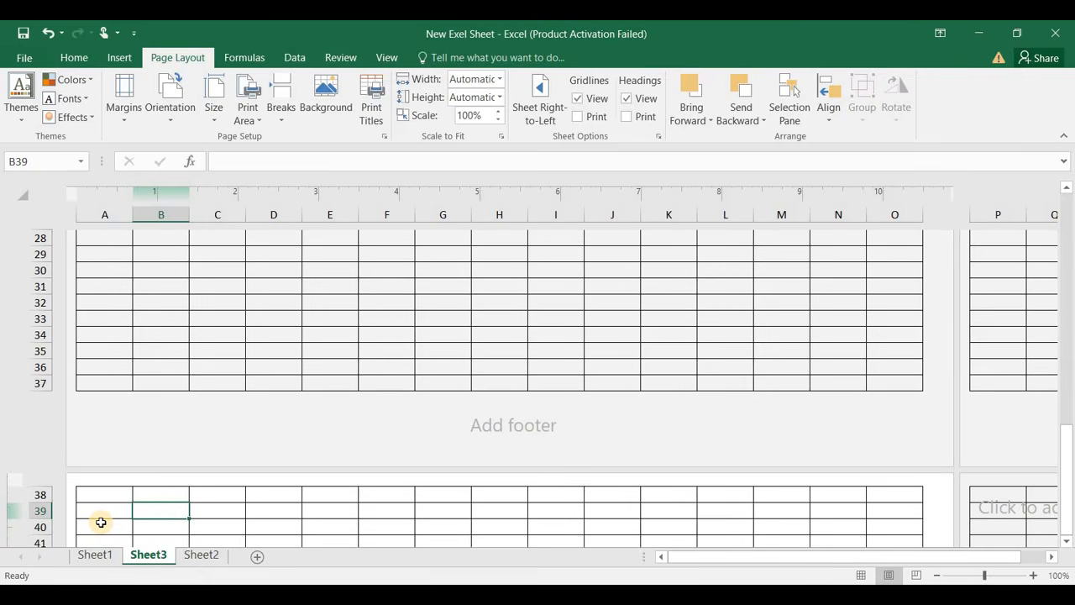
{"action": "key", "text": "Up"}
{"action": "key", "text": "Up"}
{"action": "key", "text": "Up"}
{"action": "key", "text": "Up"}
{"action": "key", "text": "Up"}
{"action": "key", "text": "Up"}
{"action": "key", "text": "Up"}
{"action": "key", "text": "Up"}
{"action": "key", "text": "Up"}
{"action": "key", "text": "Up"}
{"action": "key", "text": "Up"}
{"action": "key", "text": "Up"}
{"action": "key", "text": "Up"}
{"action": "key", "text": "Up"}
{"action": "key", "text": "Up"}
{"action": "key", "text": "Up"}
{"action": "key", "text": "Up"}
{"action": "key", "text": "Up"}
{"action": "key", "text": "Up"}
{"action": "key", "text": "Up"}
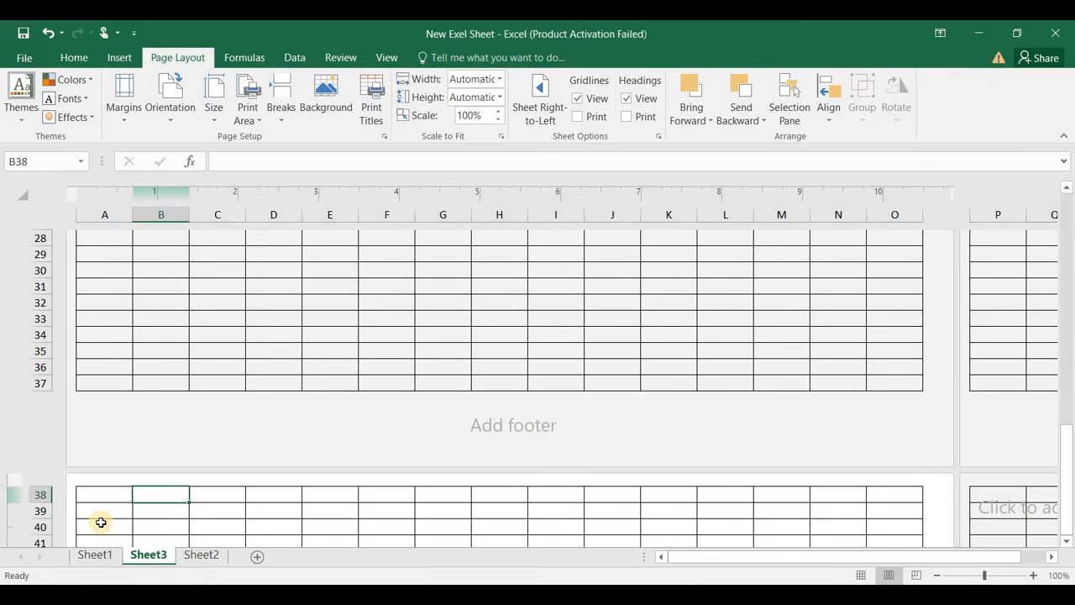
{"action": "key", "text": "Up"}
{"action": "key", "text": "Up"}
{"action": "key", "text": "Up"}
{"action": "key", "text": "Up"}
{"action": "key", "text": "Up"}
{"action": "key", "text": "Up"}
{"action": "key", "text": "Up"}
{"action": "key", "text": "Up"}
{"action": "key", "text": "Up"}
{"action": "key", "text": "Up"}
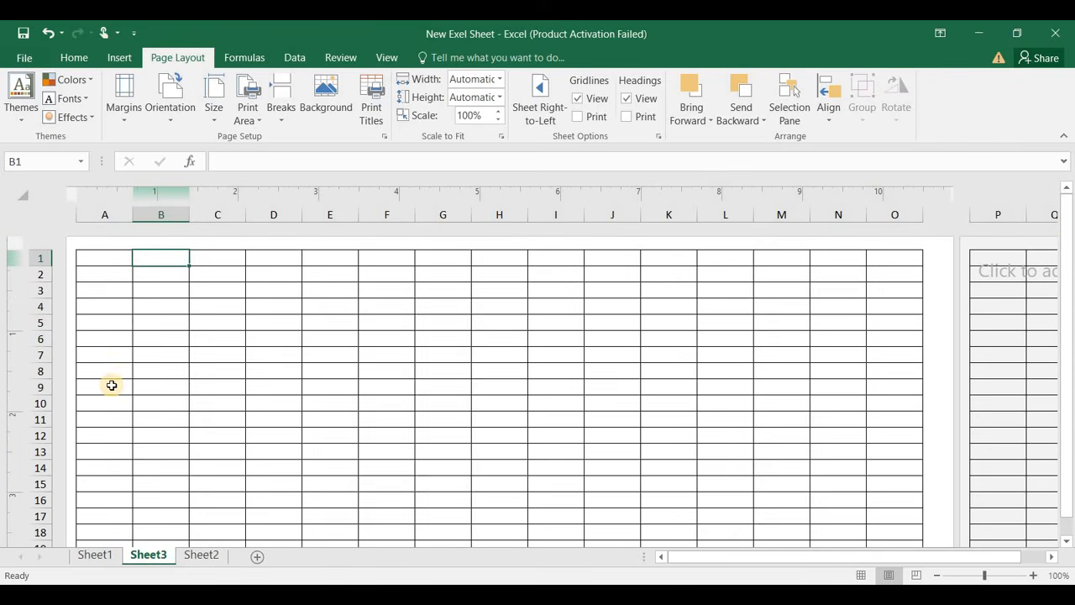
Set Sheet3's page orientation back to Portrait.
{"action": "left_click", "coordinate": [167, 118]}
{"action": "left_click", "coordinate": [176, 154]}
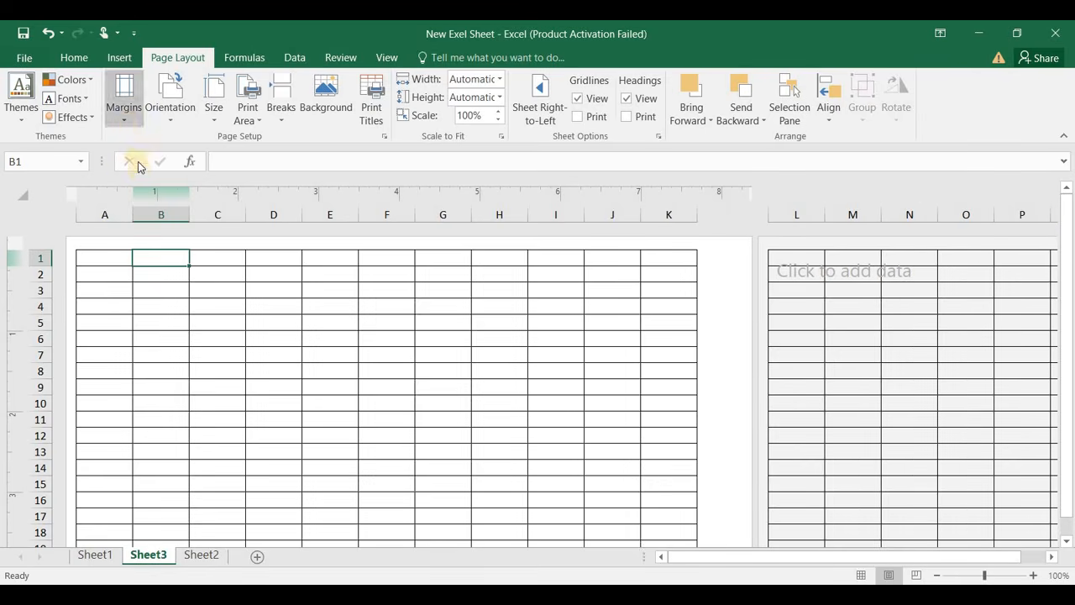
Apply the Last Custom Setting margins, with all page, header and footer margins at 0", to Sheet3.
{"action": "left_click", "coordinate": [124, 122]}
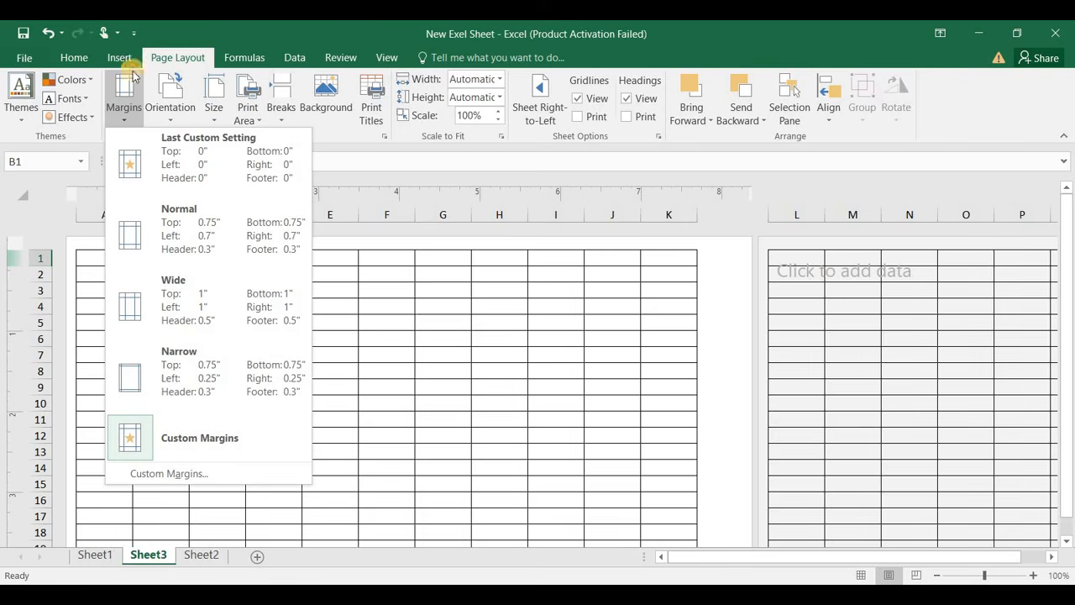
{"action": "left_click", "coordinate": [172, 109]}
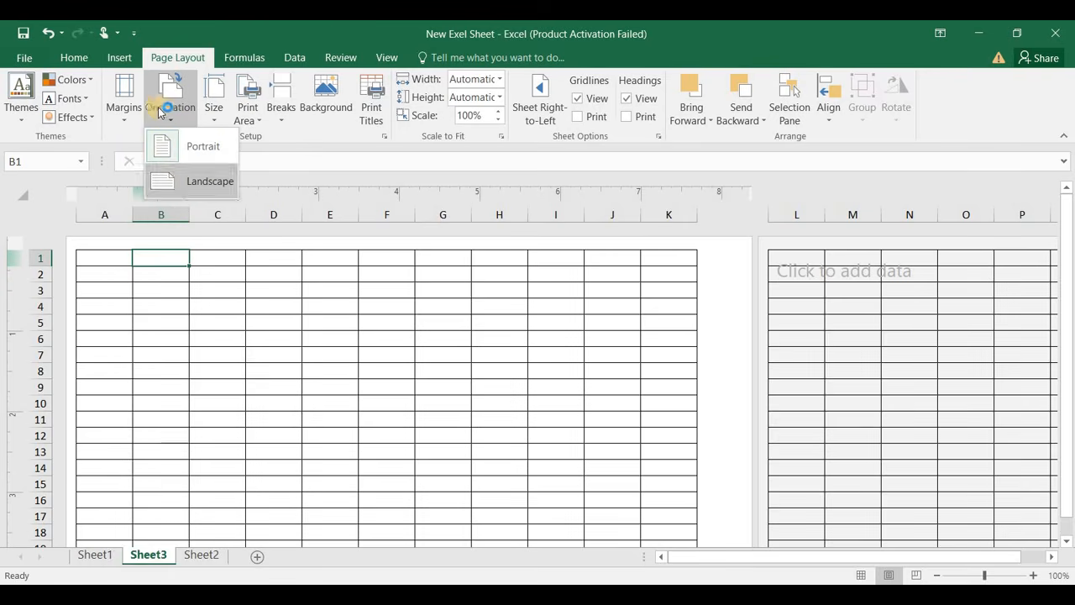
{"action": "left_click", "coordinate": [126, 116]}
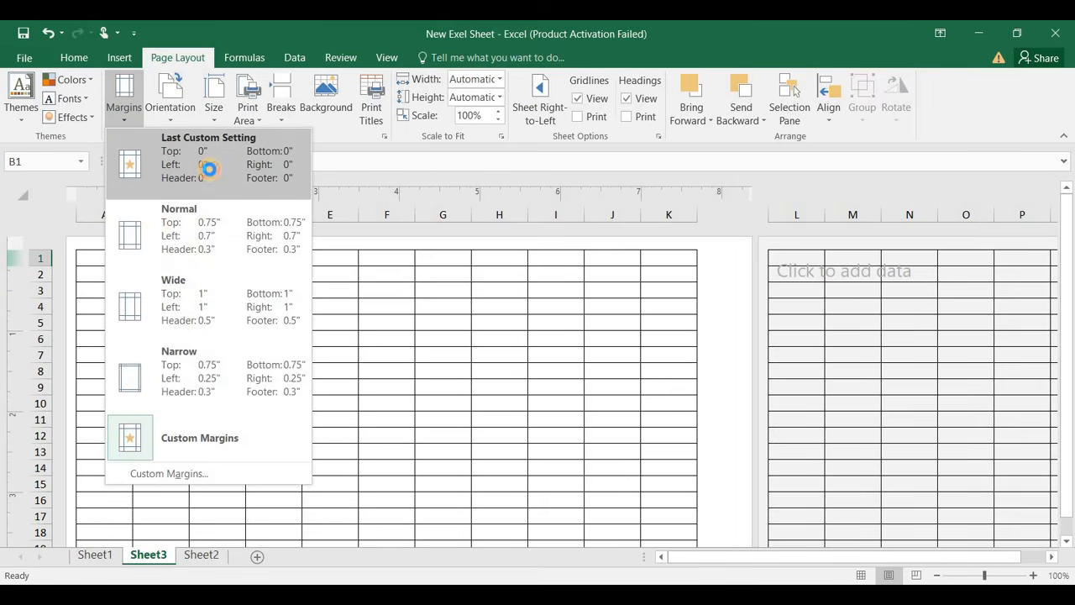
{"action": "left_click", "coordinate": [208, 169]}
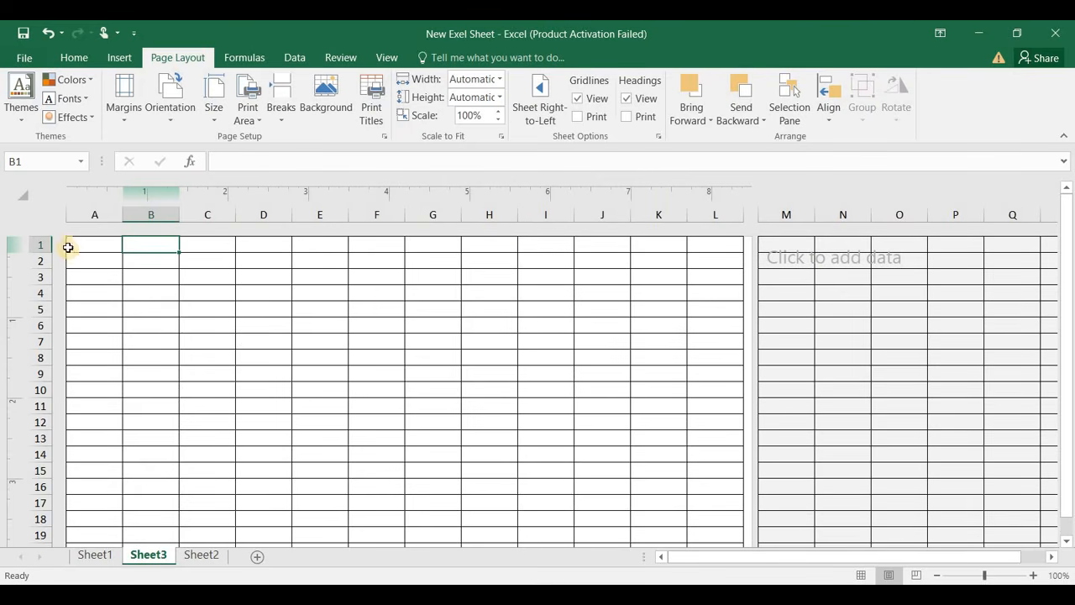
Set a custom left page margin of 1 inch for Sheet3.
{"action": "left_click", "coordinate": [124, 110]}
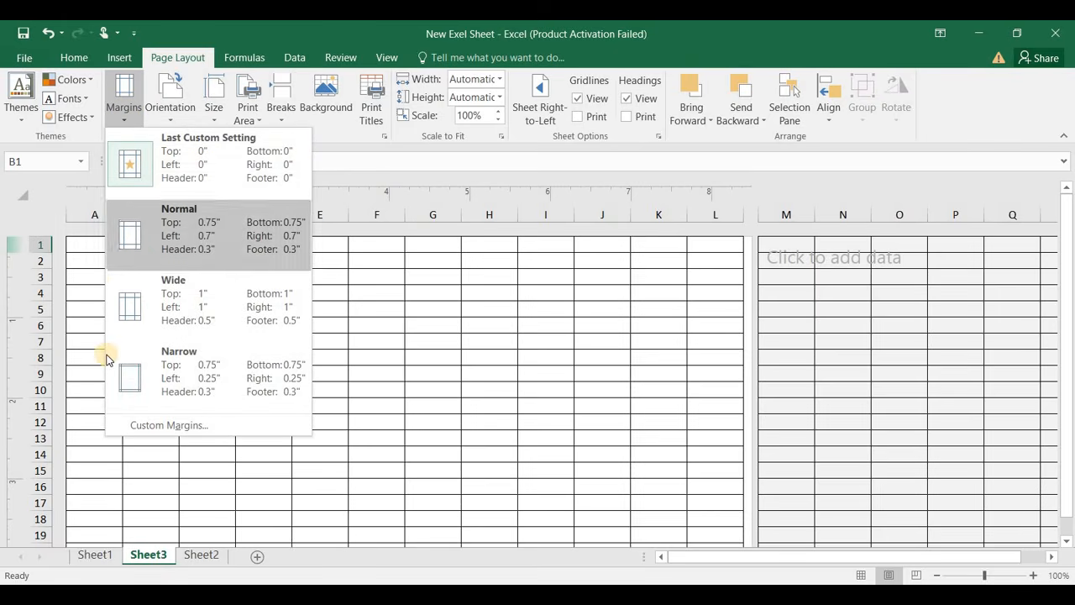
{"action": "left_click", "coordinate": [155, 426]}
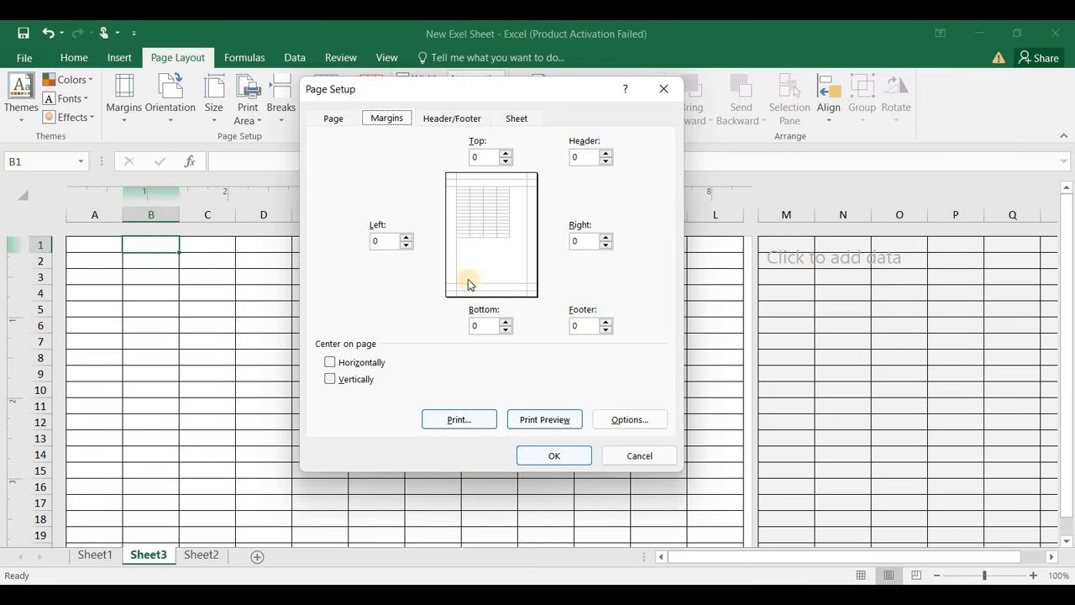
{"action": "left_click", "coordinate": [407, 247]}
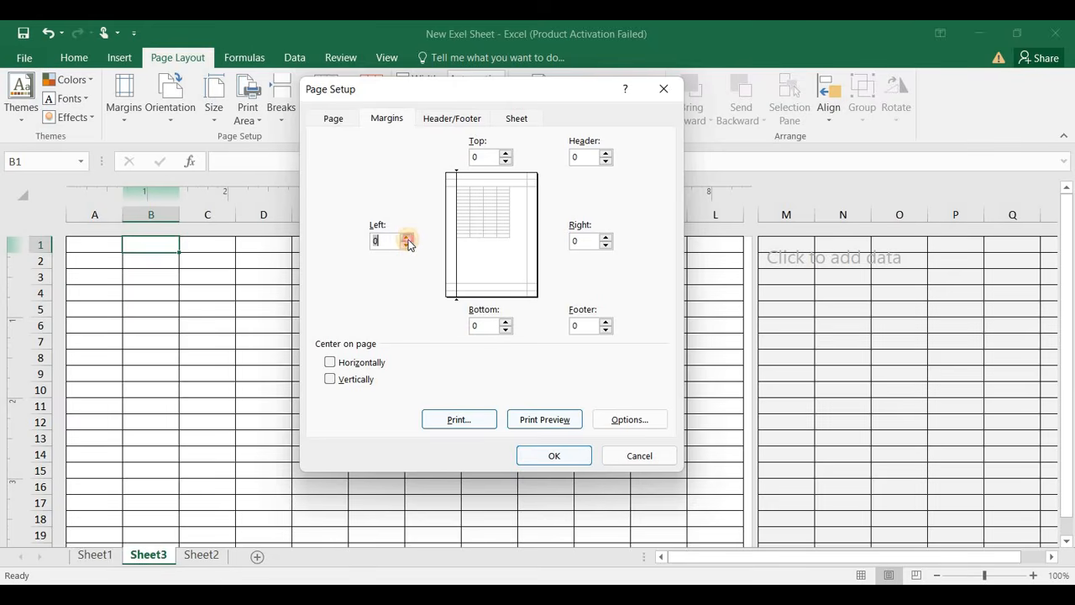
{"action": "left_click", "coordinate": [407, 238]}
{"action": "left_click", "coordinate": [407, 239]}
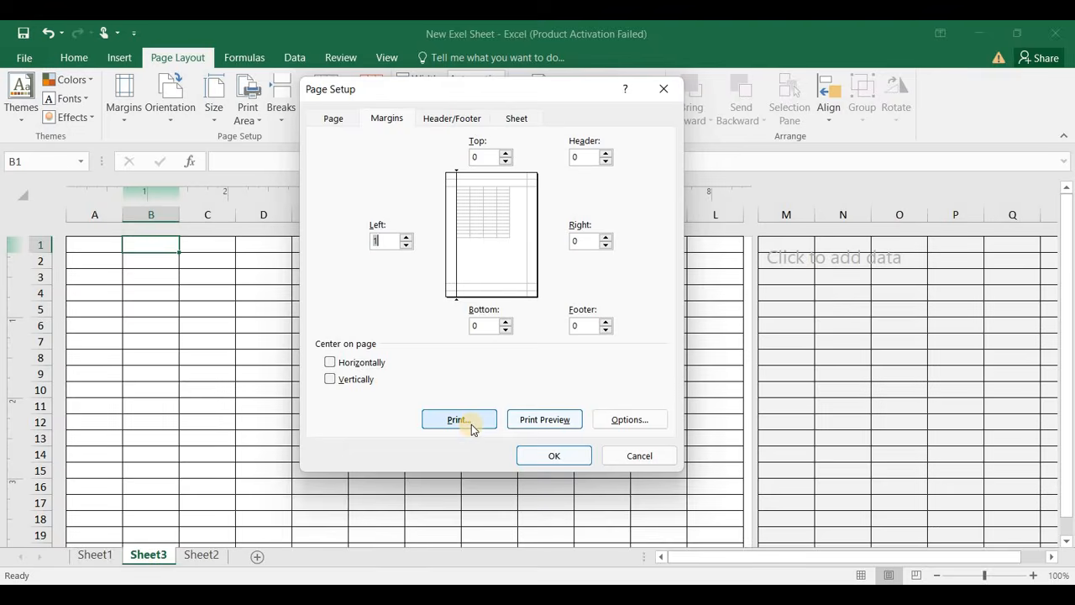
{"action": "left_click", "coordinate": [535, 456]}
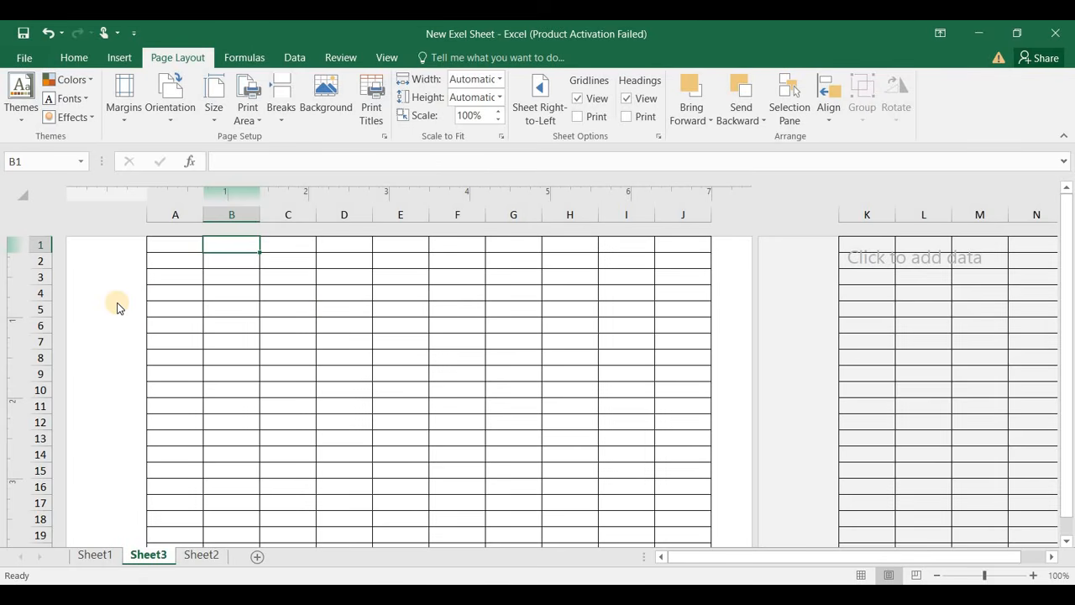
{"action": "left_click", "coordinate": [166, 247]}
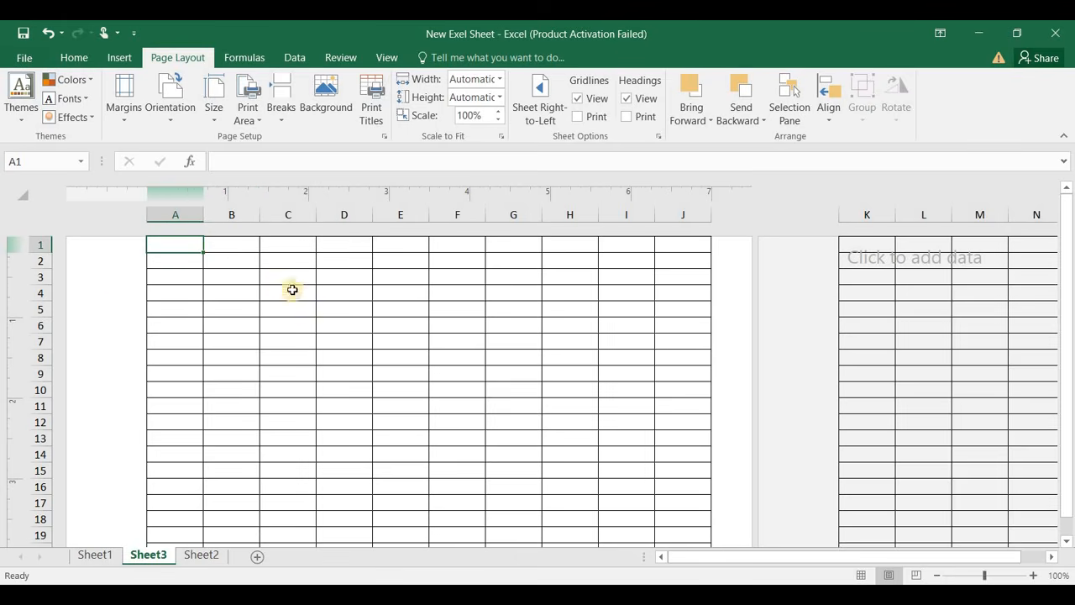
{"action": "left_click", "coordinate": [186, 277]}
{"action": "left_click_drag", "start_coordinate": [181, 247], "coordinate": [295, 247]}
{"action": "left_click", "coordinate": [172, 291]}
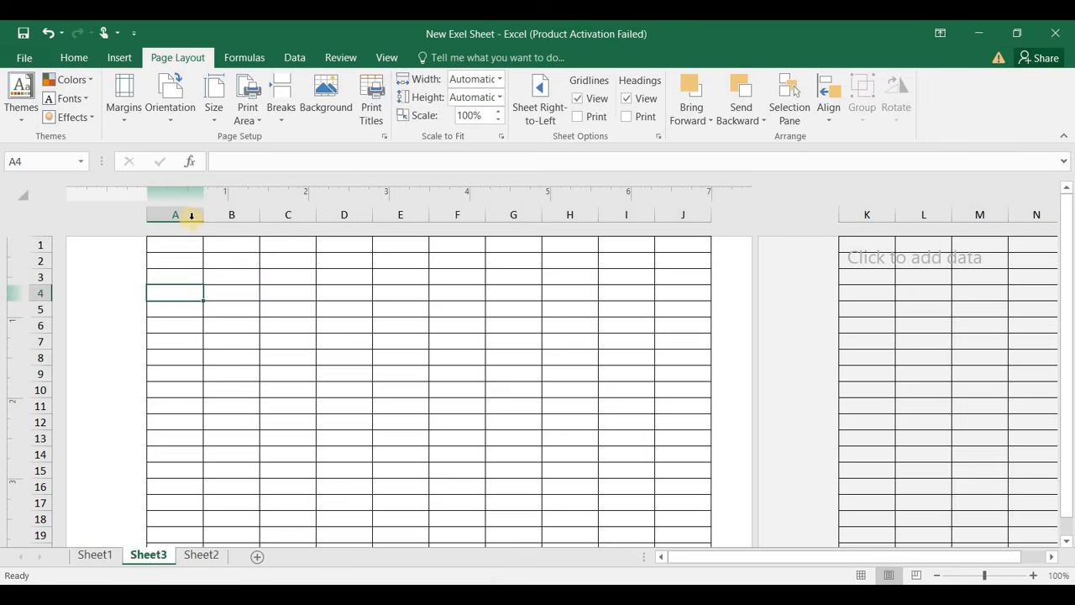
Narrow columns A through J together to equal widths, spanning about 3.7 inches in total.
{"action": "left_click_drag", "start_coordinate": [191, 214], "coordinate": [680, 227]}
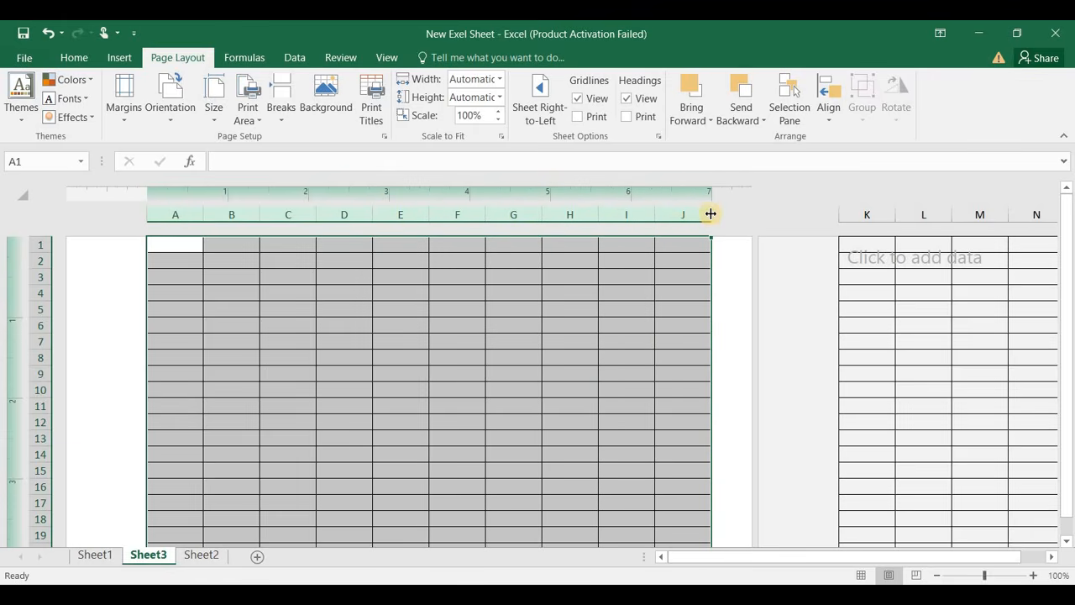
{"action": "mouse_move", "coordinate": [709, 214]}
{"action": "left_mouse_down"}
{"action": "mouse_move", "coordinate": [707, 236]}
{"action": "mouse_move", "coordinate": [704, 218]}
{"action": "mouse_move", "coordinate": [713, 221]}
{"action": "mouse_move", "coordinate": [704, 223]}
{"action": "left_mouse_up"}
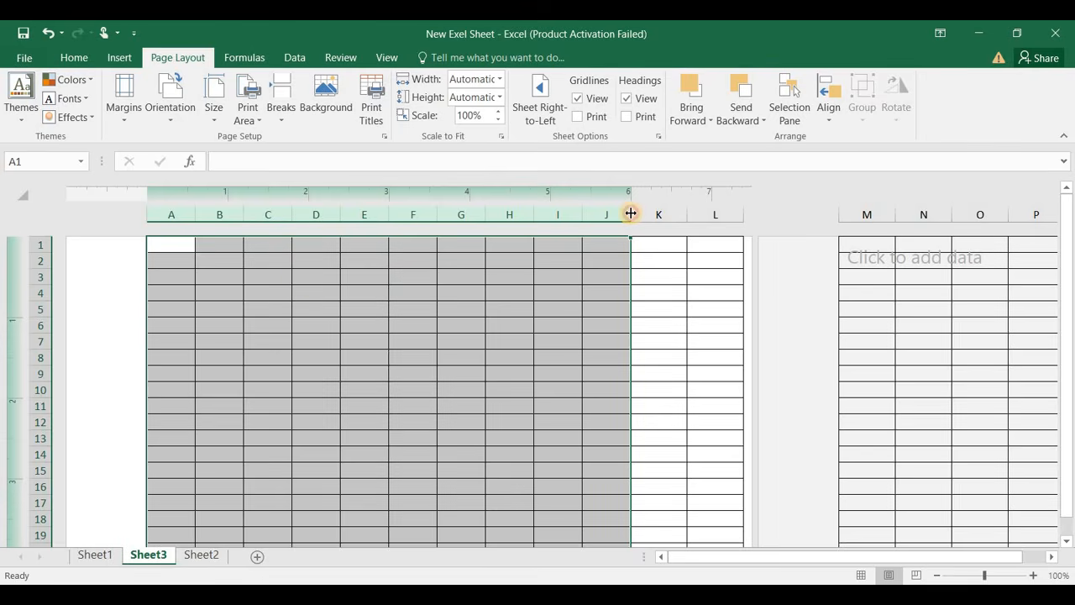
{"action": "left_click_drag", "start_coordinate": [630, 213], "coordinate": [607, 217]}
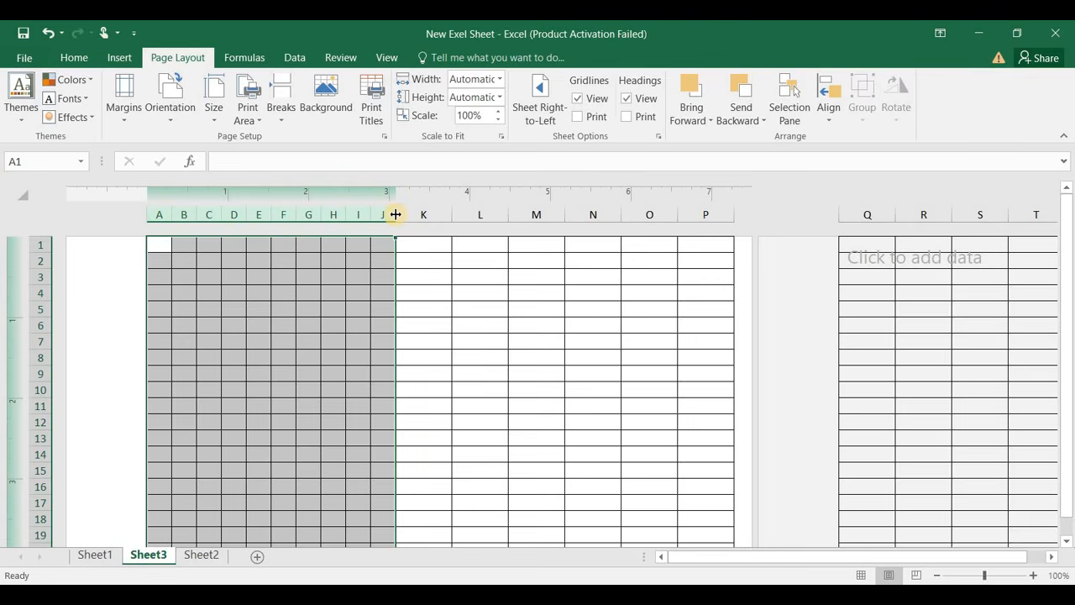
{"action": "left_click_drag", "start_coordinate": [396, 215], "coordinate": [401, 216]}
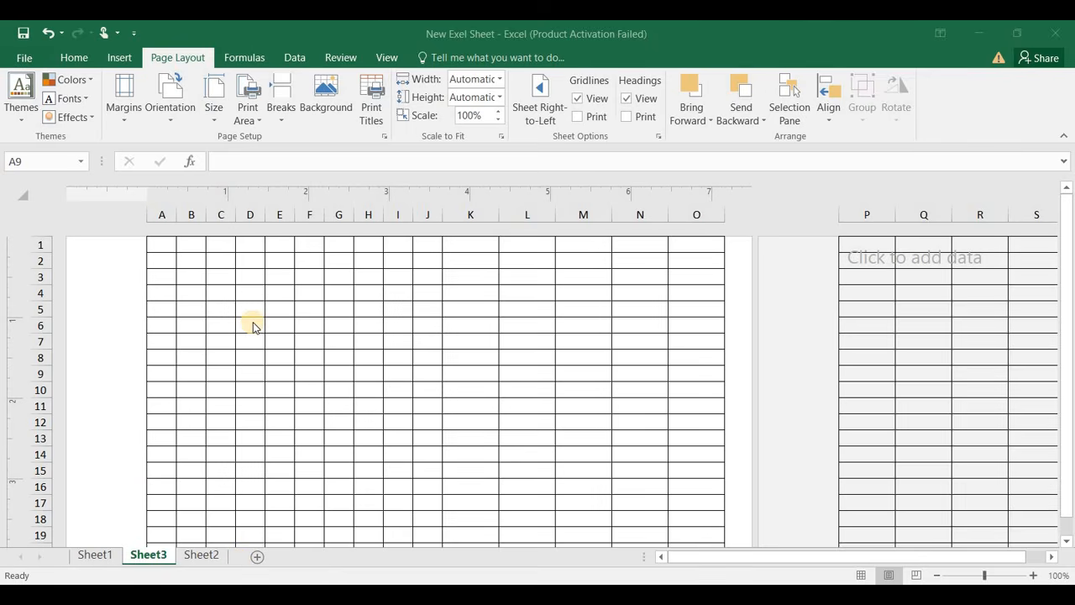
Set Sheet3's paper size to Tabloid (11" x 17").
{"action": "left_click", "coordinate": [219, 123]}
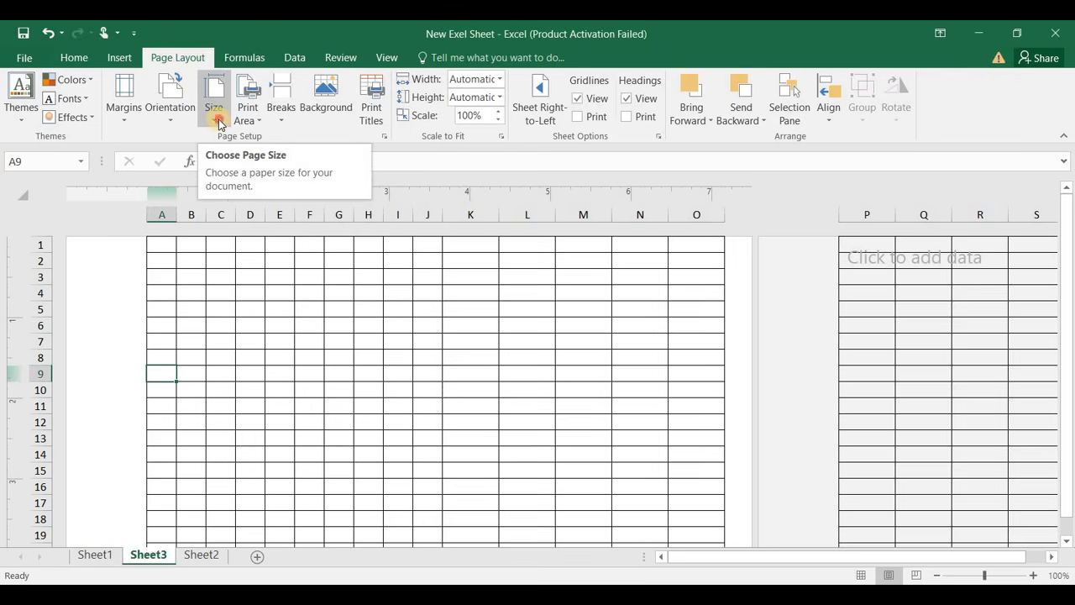
{"action": "left_click", "coordinate": [219, 123]}
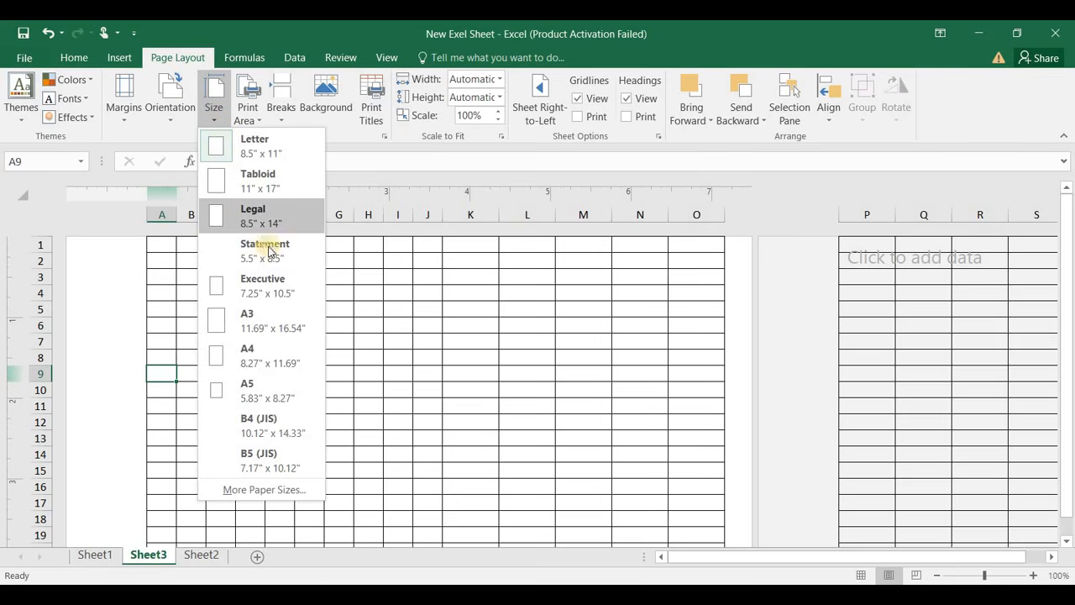
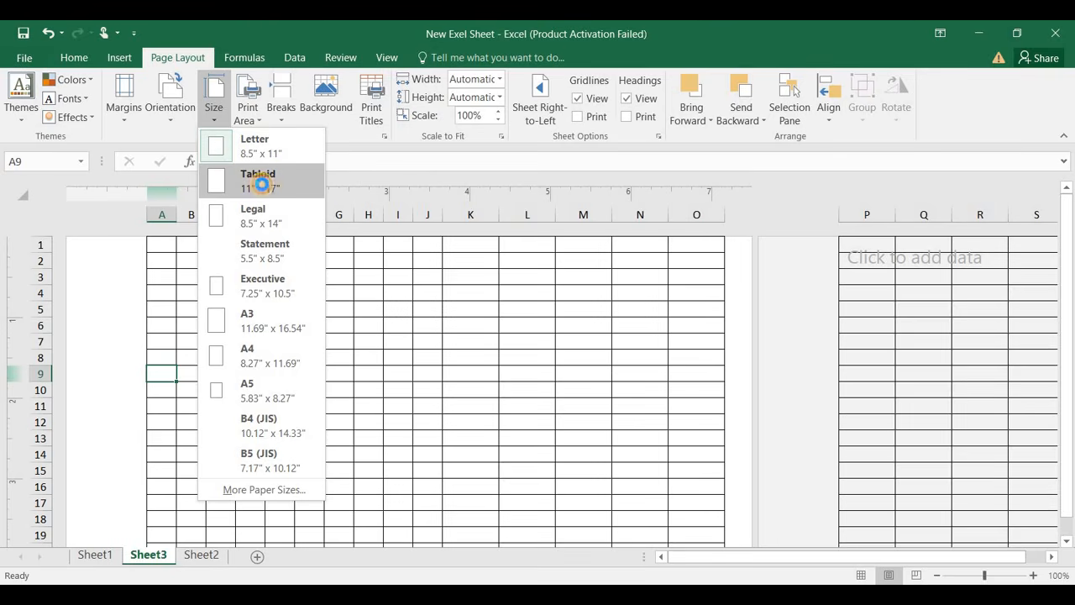
{"action": "left_click", "coordinate": [263, 189]}
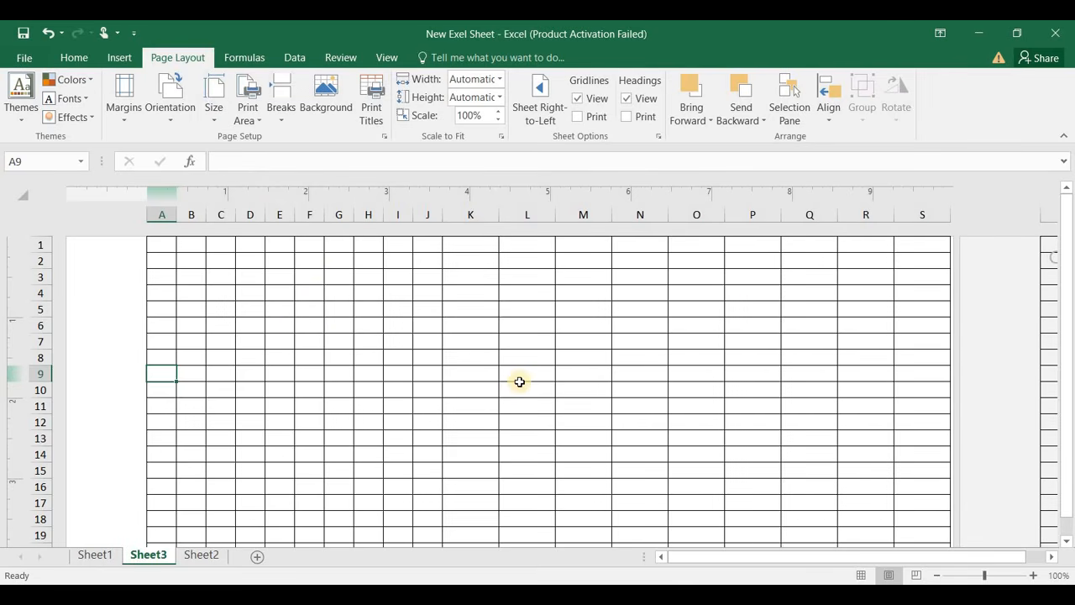
Set Sheet3's paper size to Legal (8.5" x 14").
{"action": "left_click", "coordinate": [222, 113]}
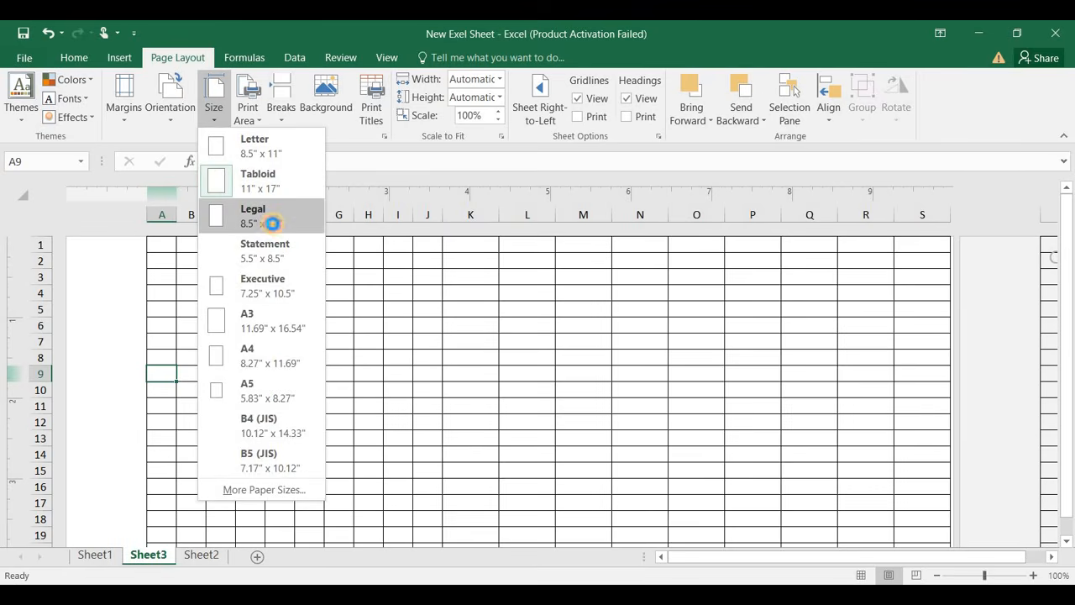
{"action": "left_click", "coordinate": [274, 222]}
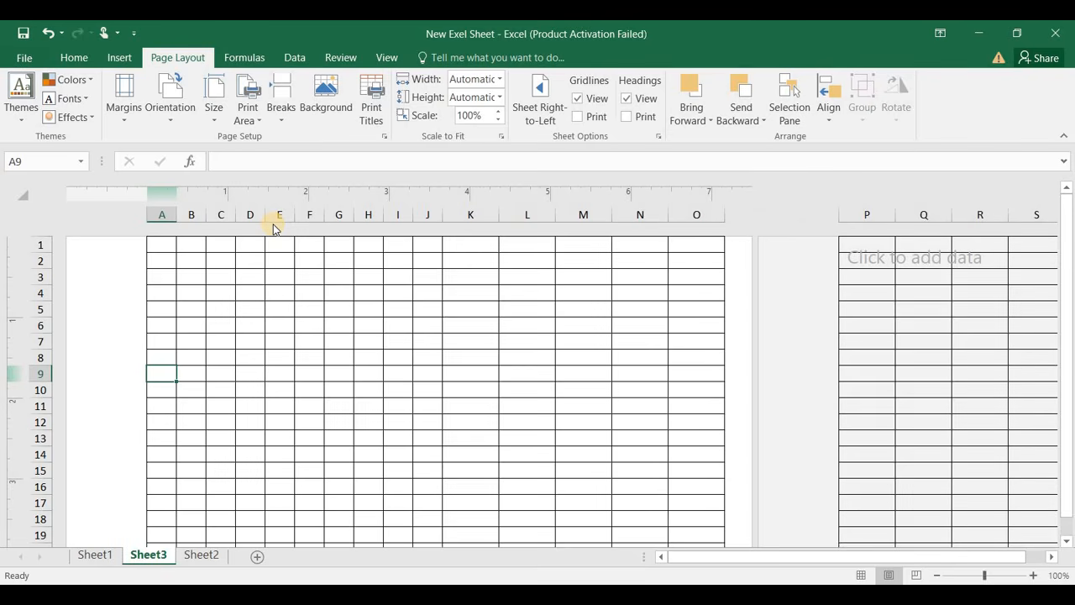
Examine the Legal-size page from cell N8 down past its page break and back up to the first row.
{"action": "left_click", "coordinate": [659, 353]}
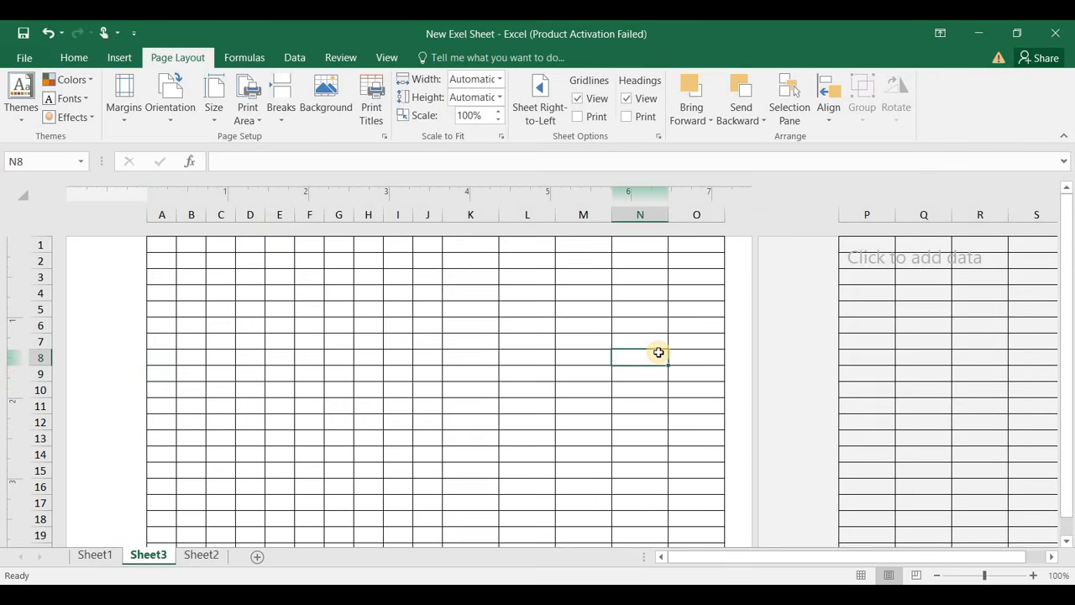
{"action": "key", "text": "Down"}
{"action": "key", "text": "Down"}
{"action": "key", "text": "Down"}
{"action": "key", "text": "Down"}
{"action": "key", "text": "Down"}
{"action": "key", "text": "Down"}
{"action": "key", "text": "Down"}
{"action": "key", "text": "Down"}
{"action": "key", "text": "Down"}
{"action": "key", "text": "Down"}
{"action": "key", "text": "Down"}
{"action": "key", "text": "Down"}
{"action": "key", "text": "Down"}
{"action": "key", "text": "Down"}
{"action": "key", "text": "Down"}
{"action": "key", "text": "Down"}
{"action": "key", "text": "Down"}
{"action": "key", "text": "Down"}
{"action": "key", "text": "Down"}
{"action": "key", "text": "Down"}
{"action": "key", "text": "Down"}
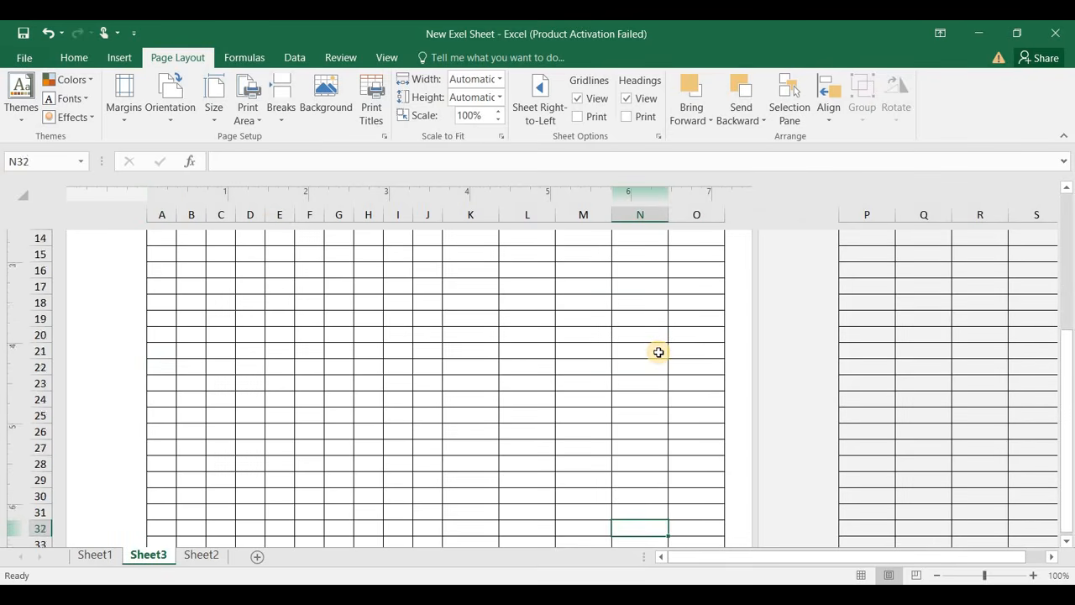
{"action": "key", "text": "Down"}
{"action": "key", "text": "Down"}
{"action": "key", "text": "Down"}
{"action": "key", "text": "Down"}
{"action": "key", "text": "Down"}
{"action": "key", "text": "Down"}
{"action": "key", "text": "Down"}
{"action": "key", "text": "Down"}
{"action": "key", "text": "Down"}
{"action": "key", "text": "Down"}
{"action": "key", "text": "Down"}
{"action": "key", "text": "Down"}
{"action": "key", "text": "Down"}
{"action": "key", "text": "Down"}
{"action": "key", "text": "Down"}
{"action": "key", "text": "Down"}
{"action": "key", "text": "Down"}
{"action": "key", "text": "Down"}
{"action": "key", "text": "Down"}
{"action": "key", "text": "Down"}
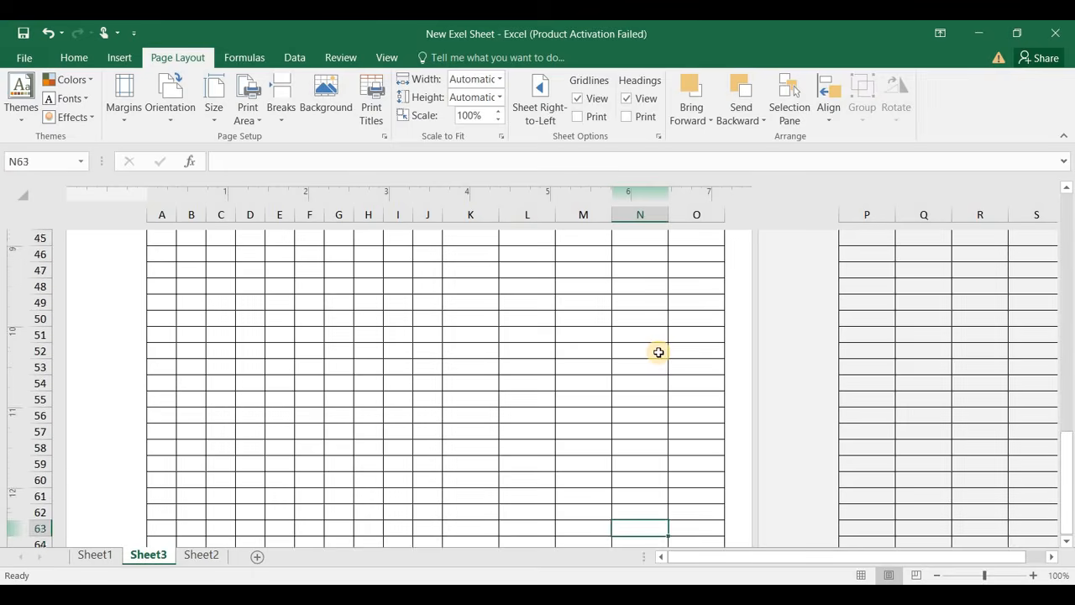
{"action": "key", "text": "Down"}
{"action": "key", "text": "Down"}
{"action": "key", "text": "Down"}
{"action": "key", "text": "Down"}
{"action": "key", "text": "Up"}
{"action": "key", "text": "Up"}
{"action": "key", "text": "Up"}
{"action": "key", "text": "Up"}
{"action": "key", "text": "Up"}
{"action": "key", "text": "Up"}
{"action": "key", "text": "Up"}
{"action": "key", "text": "Up"}
{"action": "key", "text": "Up"}
{"action": "key", "text": "Up"}
{"action": "key", "text": "Up"}
{"action": "key", "text": "Up"}
{"action": "key", "text": "Up"}
{"action": "key", "text": "Up"}
{"action": "key", "text": "Up"}
{"action": "key", "text": "Up"}
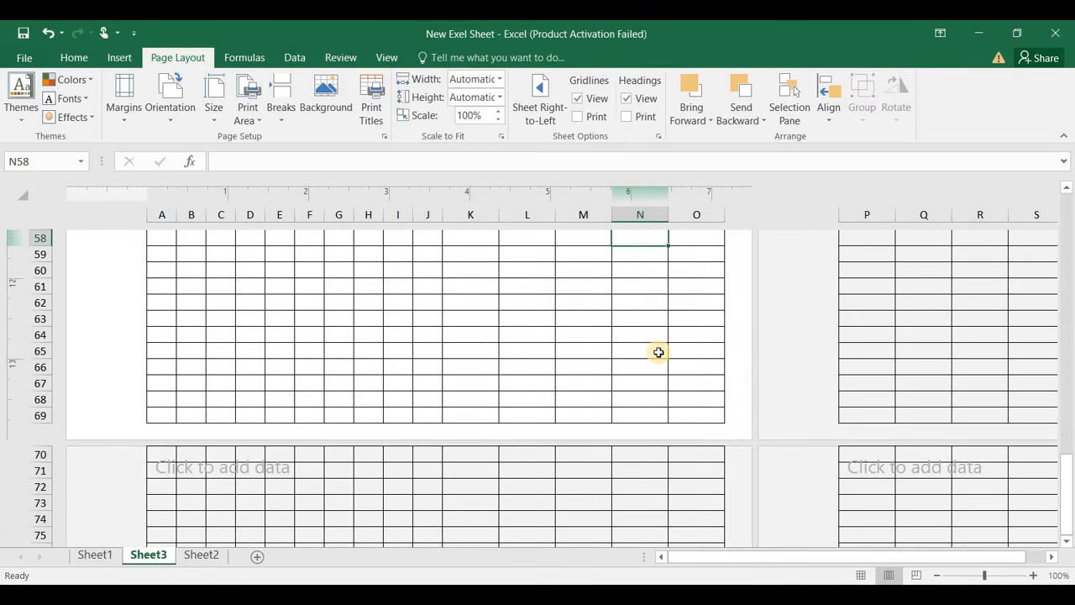
{"action": "key", "text": "Up"}
{"action": "key", "text": "Up"}
{"action": "key", "text": "Up"}
{"action": "key", "text": "Up"}
{"action": "key", "text": "Up"}
{"action": "key", "text": "Up"}
{"action": "key", "text": "Up"}
{"action": "key", "text": "Up"}
{"action": "key", "text": "Up"}
{"action": "key", "text": "Up"}
{"action": "key", "text": "Up"}
{"action": "key", "text": "Up"}
{"action": "key", "text": "Up"}
{"action": "key", "text": "Up"}
{"action": "key", "text": "Up"}
{"action": "key", "text": "Up"}
{"action": "key", "text": "Up"}
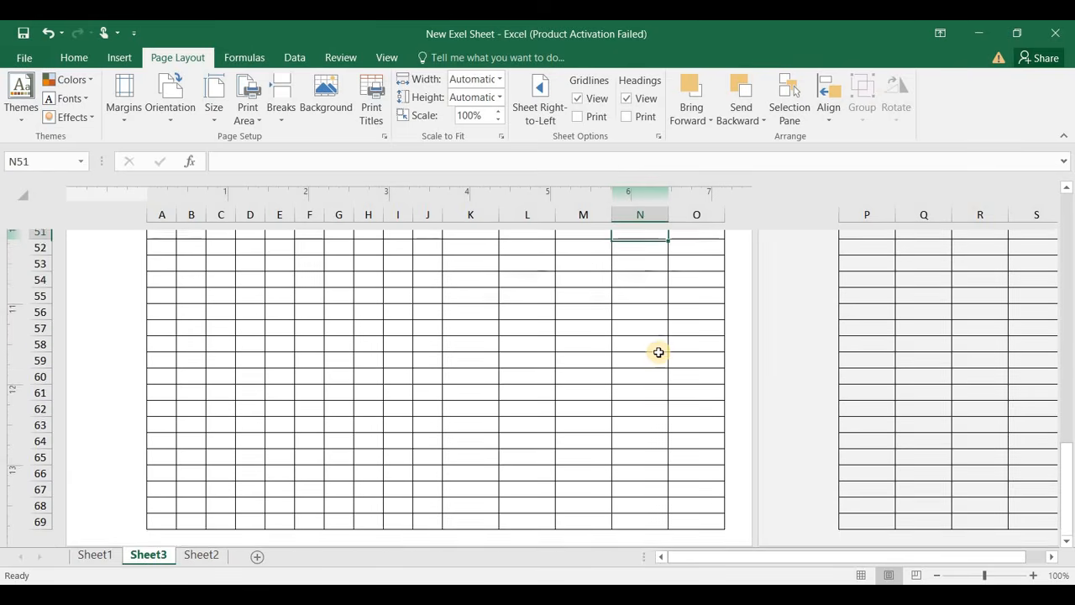
{"action": "key", "text": "Up"}
{"action": "key", "text": "Up"}
{"action": "key", "text": "Up"}
{"action": "key", "text": "Up"}
{"action": "key", "text": "Up"}
{"action": "key", "text": "Up"}
{"action": "key", "text": "Up"}
{"action": "key", "text": "Up"}
{"action": "key", "text": "Up"}
{"action": "key", "text": "Up"}
{"action": "key", "text": "Up"}
{"action": "key", "text": "Up"}
{"action": "key", "text": "Up"}
{"action": "key", "text": "Up"}
{"action": "key", "text": "Up"}
{"action": "key", "text": "Up"}
{"action": "key", "text": "Up"}
{"action": "key", "text": "Up"}
{"action": "key", "text": "Up"}
{"action": "key", "text": "Up"}
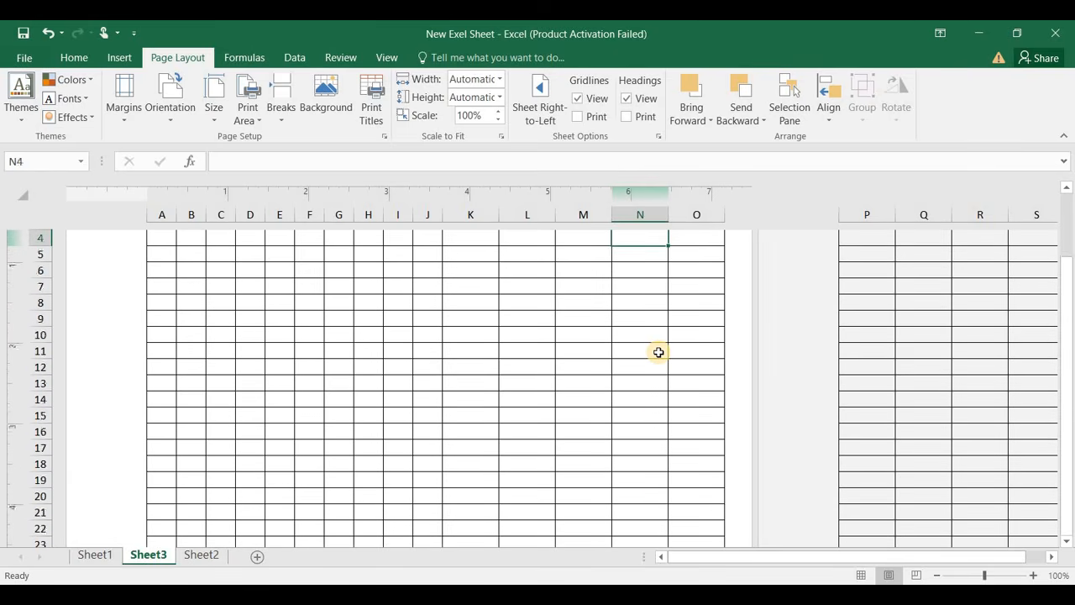
Set Sheet3's paper size to Statement (5.5" x 8.5").
{"action": "left_click", "coordinate": [214, 109]}
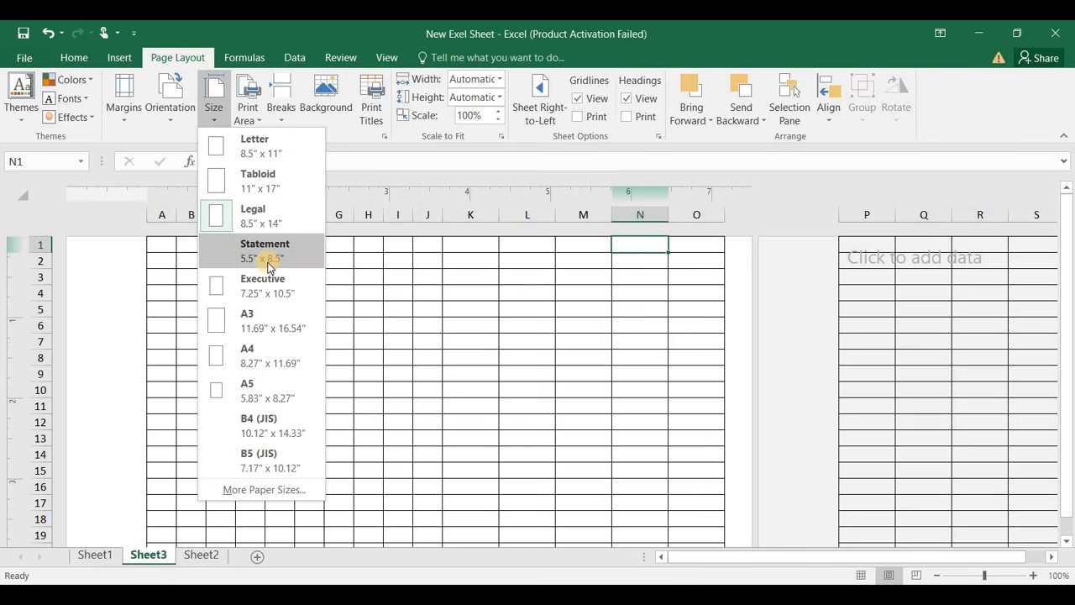
{"action": "left_click", "coordinate": [267, 261]}
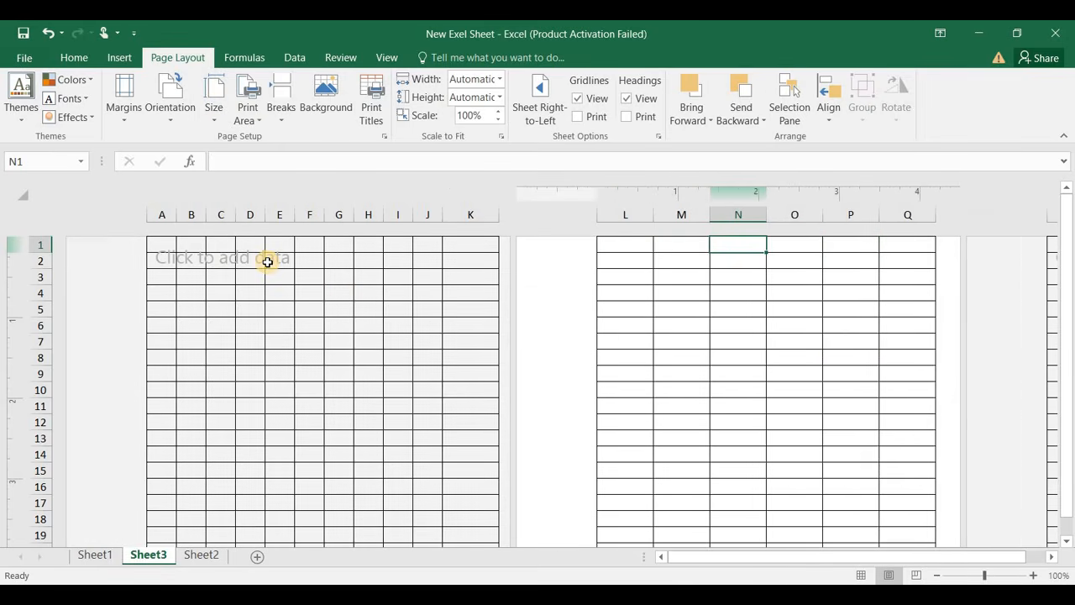
Examine the Statement-size pages along column N from the first row down past the page breaks and back up to cell N1.
{"action": "key", "text": "Down"}
{"action": "key", "text": "Down"}
{"action": "key", "text": "Down"}
{"action": "key", "text": "Down"}
{"action": "key", "text": "Down"}
{"action": "key", "text": "Down"}
{"action": "key", "text": "Down"}
{"action": "key", "text": "Down"}
{"action": "key", "text": "Down"}
{"action": "key", "text": "Down"}
{"action": "key", "text": "Down"}
{"action": "key", "text": "Down"}
{"action": "key", "text": "Down"}
{"action": "key", "text": "Down"}
{"action": "key", "text": "Down"}
{"action": "key", "text": "Down"}
{"action": "key", "text": "Down"}
{"action": "key", "text": "Down"}
{"action": "key", "text": "Down"}
{"action": "key", "text": "Down"}
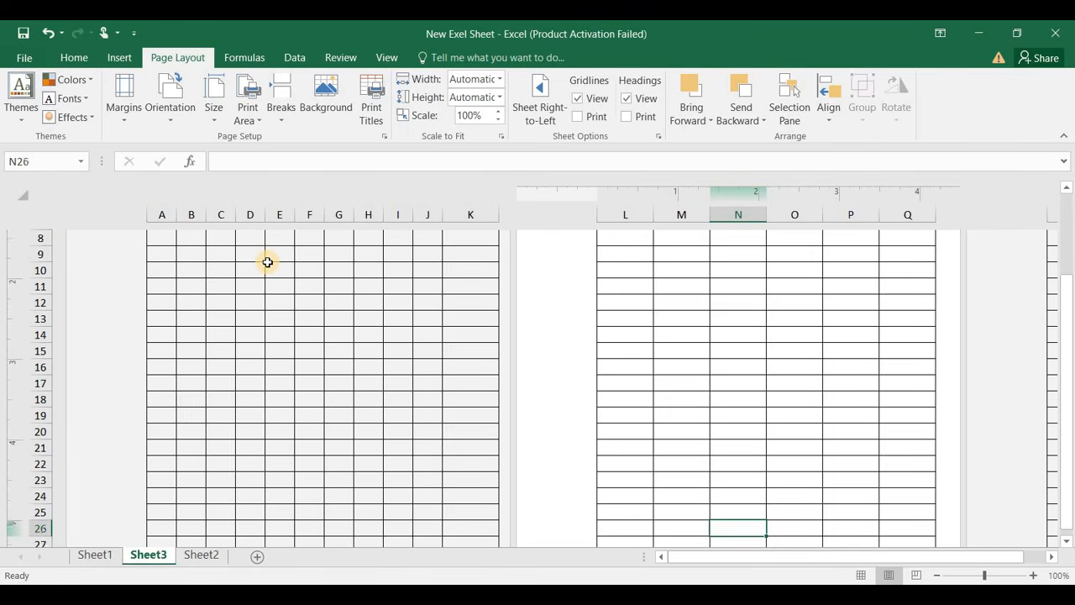
{"action": "key", "text": "Down"}
{"action": "key", "text": "Down"}
{"action": "key", "text": "Down"}
{"action": "key", "text": "Down"}
{"action": "key", "text": "Down"}
{"action": "key", "text": "Down"}
{"action": "key", "text": "Down"}
{"action": "key", "text": "Down"}
{"action": "key", "text": "Down"}
{"action": "key", "text": "Down"}
{"action": "key", "text": "Down"}
{"action": "key", "text": "Down"}
{"action": "key", "text": "Down"}
{"action": "key", "text": "Down"}
{"action": "key", "text": "Down"}
{"action": "key", "text": "Down"}
{"action": "key", "text": "Down"}
{"action": "key", "text": "Down"}
{"action": "key", "text": "Down"}
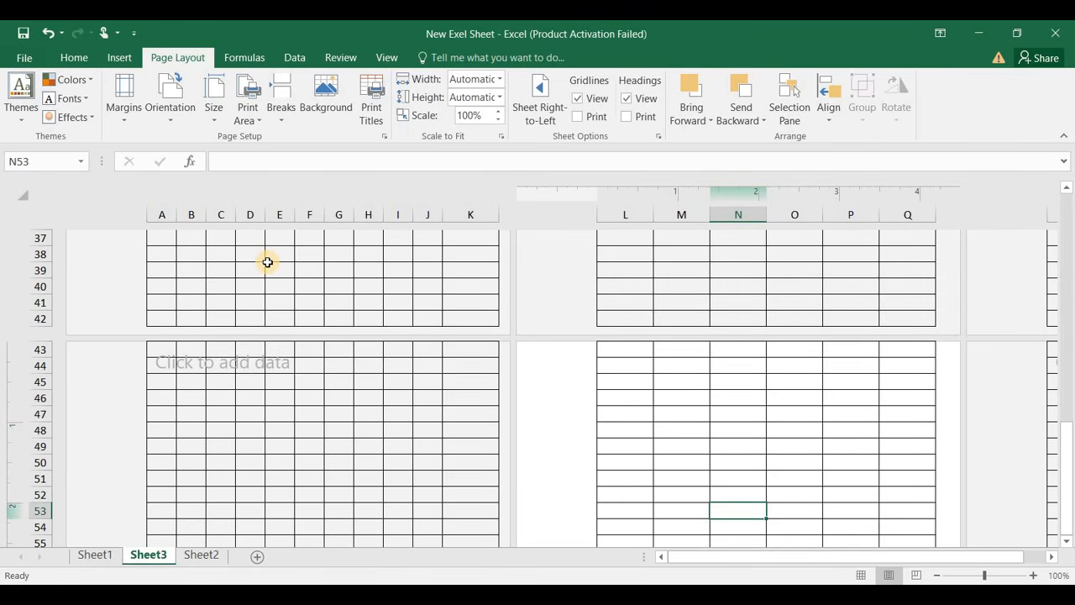
{"action": "key", "text": "Up"}
{"action": "key", "text": "Up"}
{"action": "key", "text": "Up"}
{"action": "key", "text": "Up"}
{"action": "key", "text": "Up"}
{"action": "key", "text": "Up"}
{"action": "key", "text": "Up"}
{"action": "key", "text": "Up"}
{"action": "key", "text": "Up"}
{"action": "key", "text": "Up"}
{"action": "key", "text": "Up"}
{"action": "key", "text": "Up"}
{"action": "key", "text": "Up"}
{"action": "key", "text": "Up"}
{"action": "key", "text": "Up"}
{"action": "key", "text": "Up"}
{"action": "key", "text": "Up"}
{"action": "key", "text": "Up"}
{"action": "key", "text": "Up"}
{"action": "key", "text": "Up"}
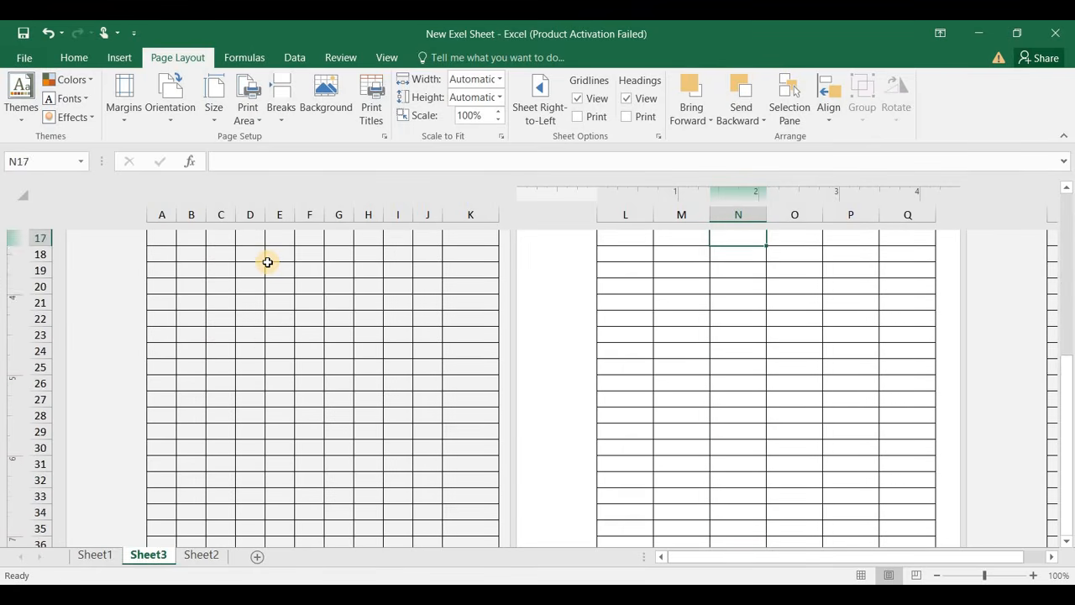
{"action": "key", "text": "Up"}
{"action": "key", "text": "Up"}
{"action": "key", "text": "Up"}
{"action": "key", "text": "Up"}
{"action": "key", "text": "Up"}
{"action": "key", "text": "Up"}
{"action": "key", "text": "Up"}
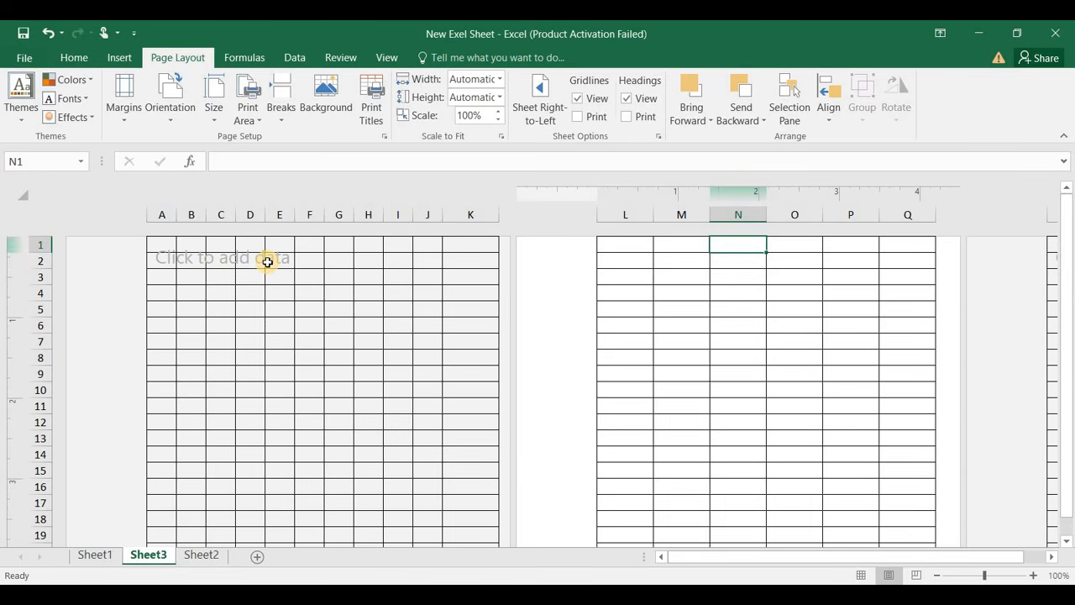
Set Sheet3's paper size to A3.
{"action": "left_click", "coordinate": [214, 120]}
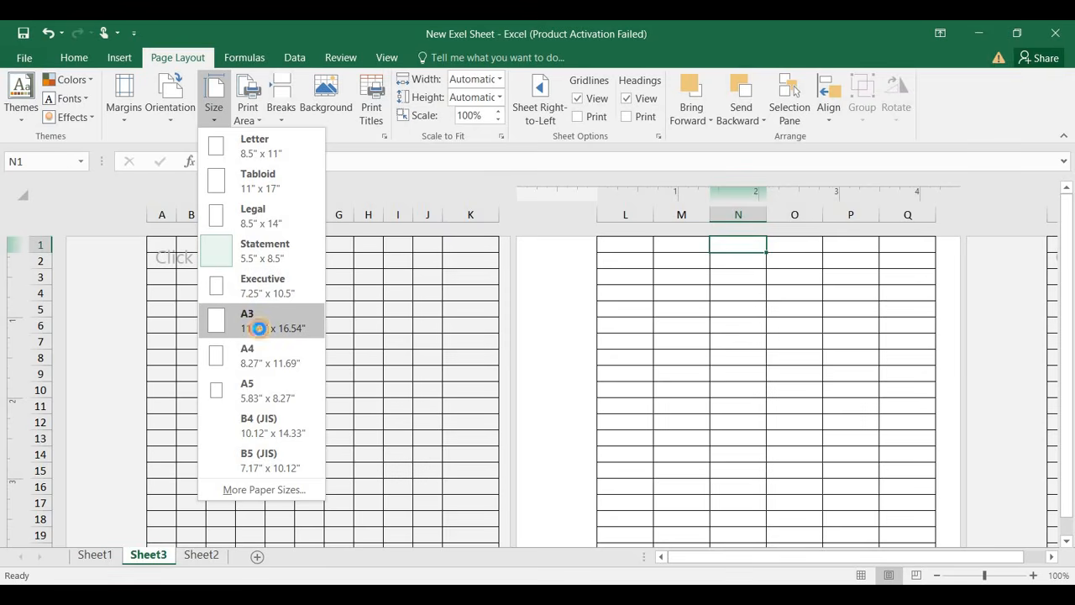
{"action": "left_click", "coordinate": [259, 329]}
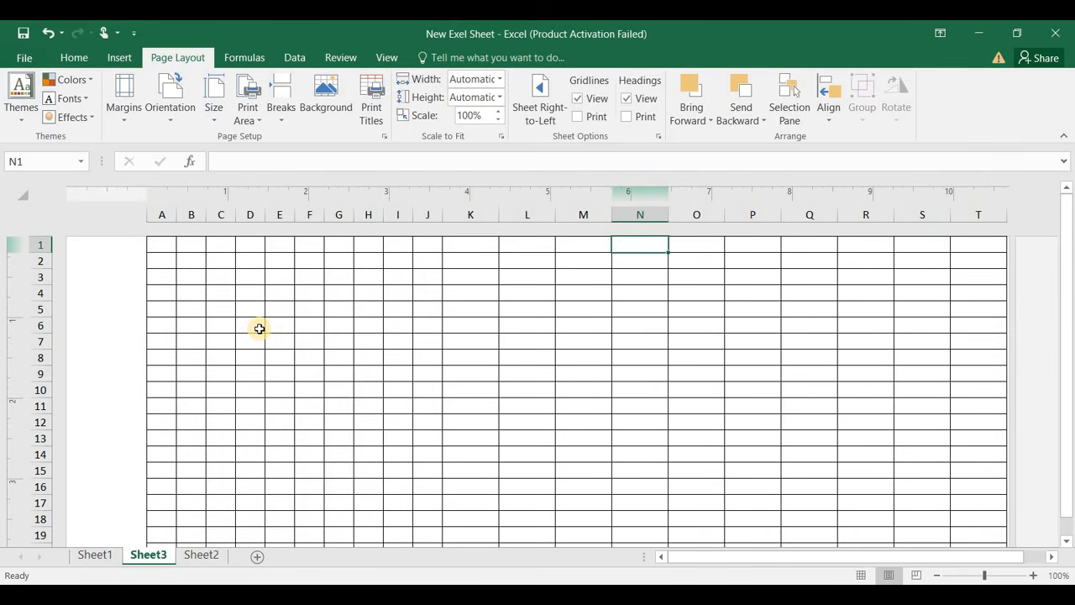
Examine the A3-size page along column N from the first row down past its page break and back up to cell N1.
{"action": "key", "text": "Down"}
{"action": "key", "text": "Down"}
{"action": "key", "text": "Down"}
{"action": "key", "text": "Down"}
{"action": "key", "text": "Down"}
{"action": "key", "text": "Down"}
{"action": "key", "text": "Down"}
{"action": "key", "text": "Down"}
{"action": "key", "text": "Down"}
{"action": "key", "text": "Down"}
{"action": "key", "text": "Down"}
{"action": "key", "text": "Down"}
{"action": "key", "text": "Down"}
{"action": "key", "text": "Down"}
{"action": "key", "text": "Down"}
{"action": "key", "text": "Down"}
{"action": "key", "text": "Down"}
{"action": "key", "text": "Down"}
{"action": "key", "text": "Down"}
{"action": "key", "text": "Down"}
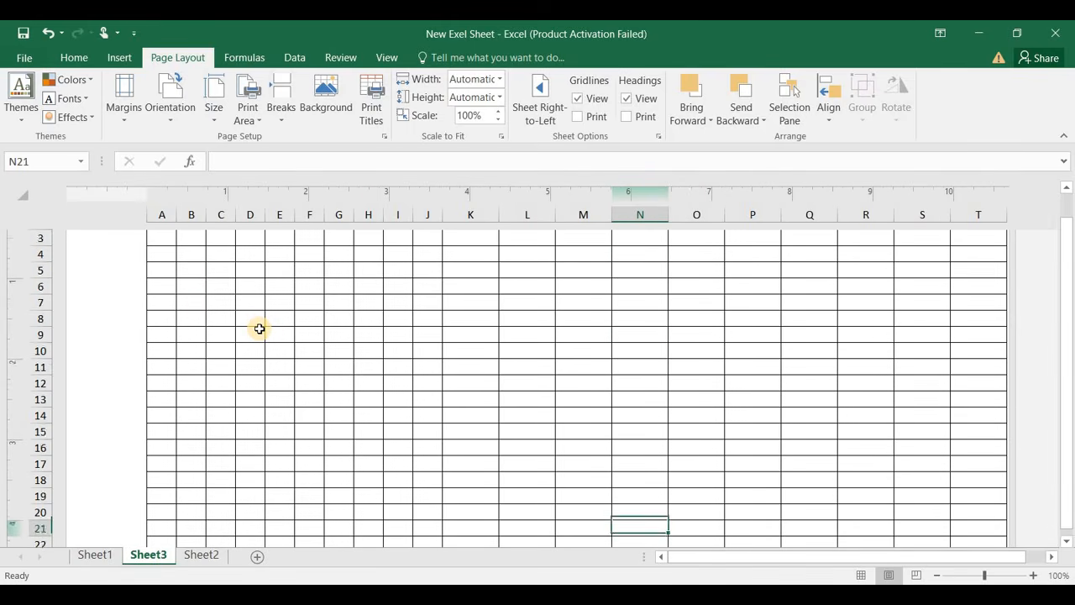
{"action": "key", "text": "Down"}
{"action": "key", "text": "Down"}
{"action": "key", "text": "Down"}
{"action": "key", "text": "Down"}
{"action": "key", "text": "Down"}
{"action": "key", "text": "Down"}
{"action": "key", "text": "Down"}
{"action": "key", "text": "Down"}
{"action": "key", "text": "Down"}
{"action": "key", "text": "Down"}
{"action": "key", "text": "Down"}
{"action": "key", "text": "Down"}
{"action": "key", "text": "Down"}
{"action": "key", "text": "Down"}
{"action": "key", "text": "Down"}
{"action": "key", "text": "Down"}
{"action": "key", "text": "Down"}
{"action": "key", "text": "Down"}
{"action": "key", "text": "Down"}
{"action": "key", "text": "Down"}
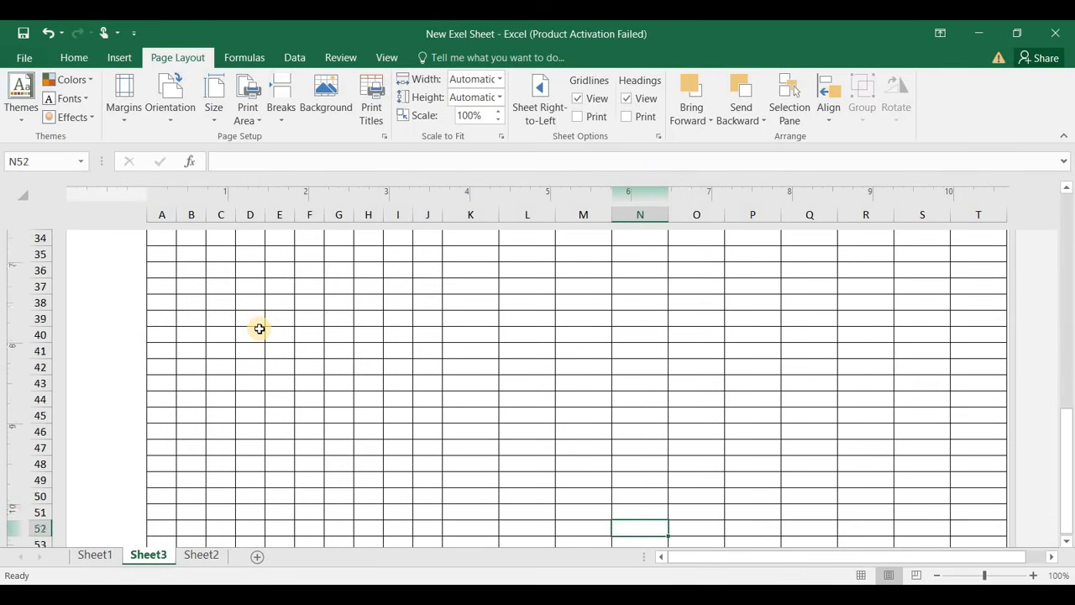
{"action": "key", "text": "Down"}
{"action": "key", "text": "Down"}
{"action": "key", "text": "Down"}
{"action": "key", "text": "Down"}
{"action": "key", "text": "Down"}
{"action": "key", "text": "Down"}
{"action": "key", "text": "Down"}
{"action": "key", "text": "Down"}
{"action": "key", "text": "Down"}
{"action": "key", "text": "Down"}
{"action": "key", "text": "Down"}
{"action": "key", "text": "Down"}
{"action": "key", "text": "Down"}
{"action": "key", "text": "Down"}
{"action": "key", "text": "Down"}
{"action": "key", "text": "Down"}
{"action": "key", "text": "Down"}
{"action": "key", "text": "Down"}
{"action": "key", "text": "Down"}
{"action": "key", "text": "Down"}
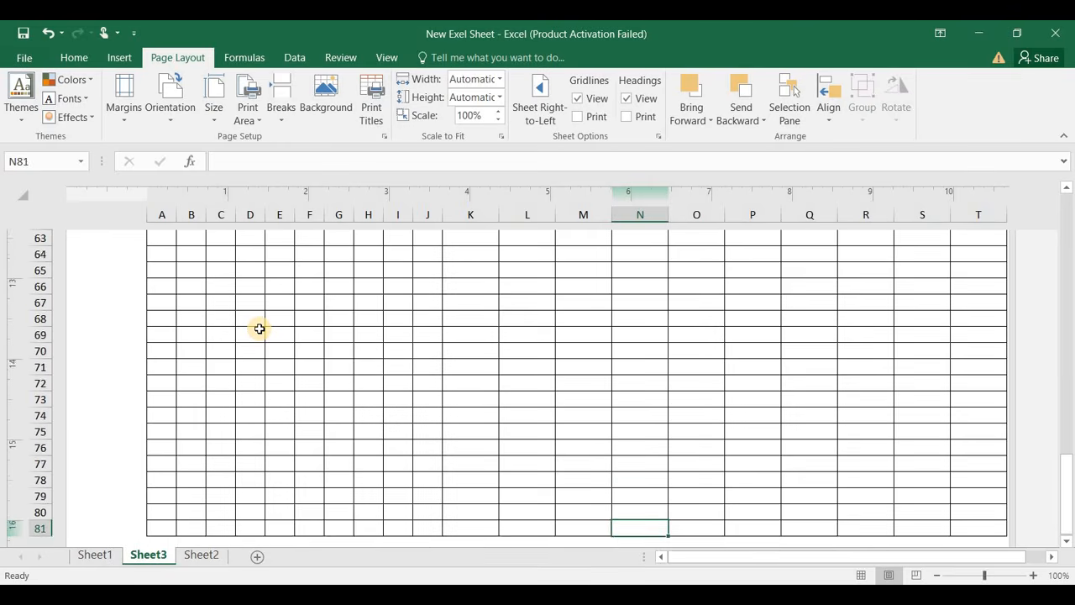
{"action": "key", "text": "Up"}
{"action": "key", "text": "Up"}
{"action": "key", "text": "Up"}
{"action": "key", "text": "Up"}
{"action": "key", "text": "Up"}
{"action": "key", "text": "Up"}
{"action": "key", "text": "Up"}
{"action": "key", "text": "Up"}
{"action": "key", "text": "Up"}
{"action": "key", "text": "Up"}
{"action": "key", "text": "Up"}
{"action": "key", "text": "Up"}
{"action": "key", "text": "Up"}
{"action": "key", "text": "Up"}
{"action": "key", "text": "Up"}
{"action": "key", "text": "Up"}
{"action": "key", "text": "Up"}
{"action": "key", "text": "Up"}
{"action": "key", "text": "Up"}
{"action": "key", "text": "Up"}
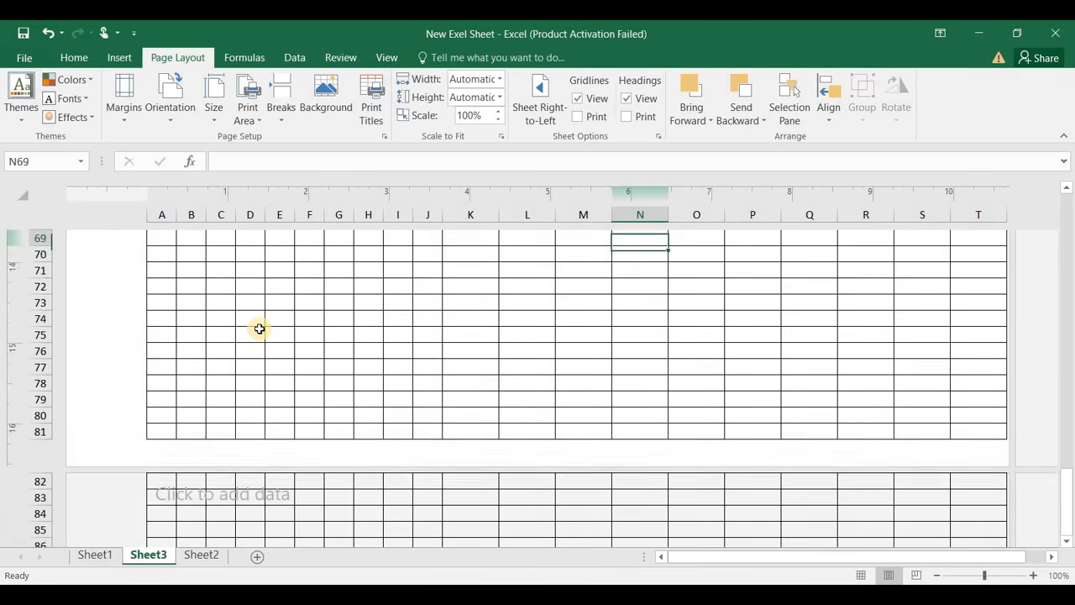
{"action": "key", "text": "Up"}
{"action": "key", "text": "Up"}
{"action": "key", "text": "Up"}
{"action": "key", "text": "Up"}
{"action": "key", "text": "Up"}
{"action": "key", "text": "Up"}
{"action": "key", "text": "Up"}
{"action": "key", "text": "Up"}
{"action": "key", "text": "Up"}
{"action": "key", "text": "Up"}
{"action": "key", "text": "Up"}
{"action": "key", "text": "Up"}
{"action": "key", "text": "Up"}
{"action": "key", "text": "Up"}
{"action": "key", "text": "Up"}
{"action": "key", "text": "Up"}
{"action": "key", "text": "Up"}
{"action": "key", "text": "Up"}
{"action": "key", "text": "Up"}
{"action": "key", "text": "Up"}
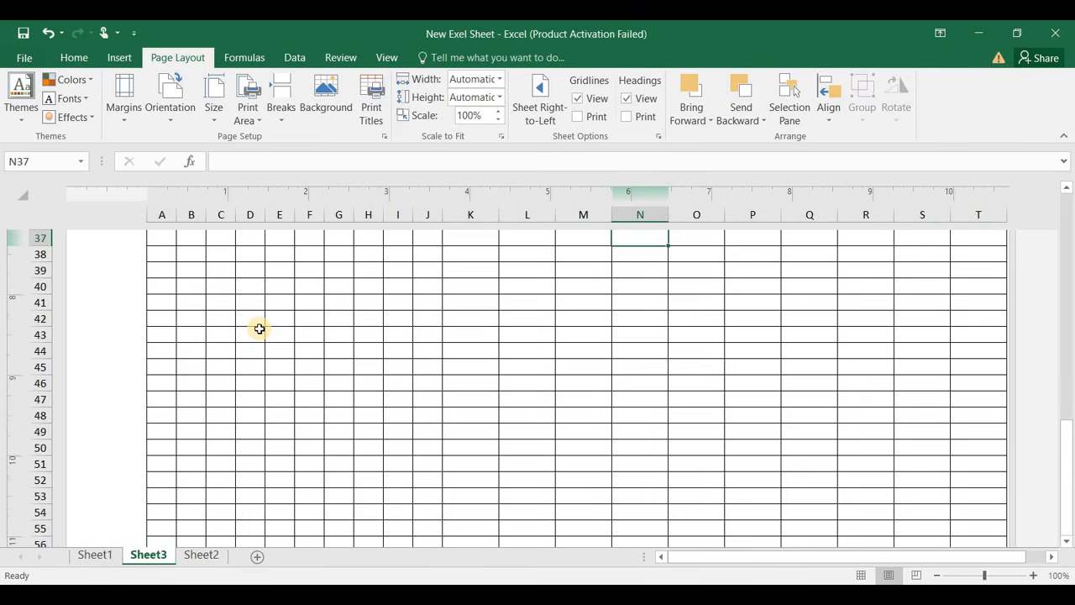
{"action": "key", "text": "Up"}
{"action": "key", "text": "Up"}
{"action": "key", "text": "Up"}
{"action": "key", "text": "Up"}
{"action": "key", "text": "Up"}
{"action": "key", "text": "Up"}
{"action": "key", "text": "Up"}
{"action": "key", "text": "Up"}
{"action": "key", "text": "Up"}
{"action": "key", "text": "Up"}
{"action": "key", "text": "Up"}
{"action": "key", "text": "Up"}
{"action": "key", "text": "Up"}
{"action": "key", "text": "Up"}
{"action": "key", "text": "Up"}
{"action": "key", "text": "Up"}
{"action": "key", "text": "Up"}
{"action": "key", "text": "Up"}
{"action": "key", "text": "Up"}
{"action": "key", "text": "Up"}
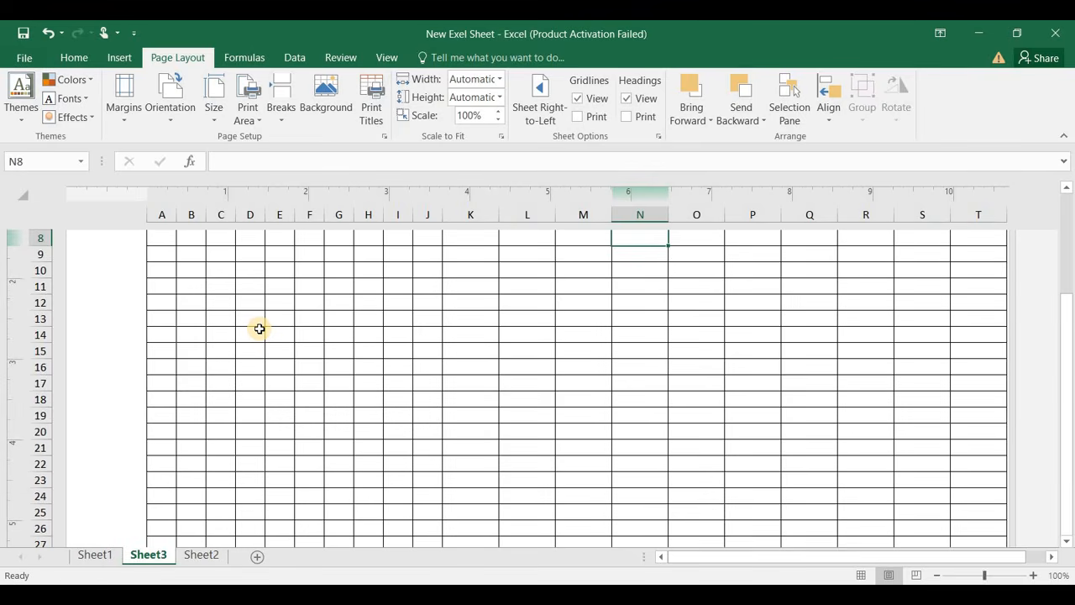
Set Sheet3's paper size to A4 (8.27" x 11.69").
{"action": "left_click", "coordinate": [216, 123]}
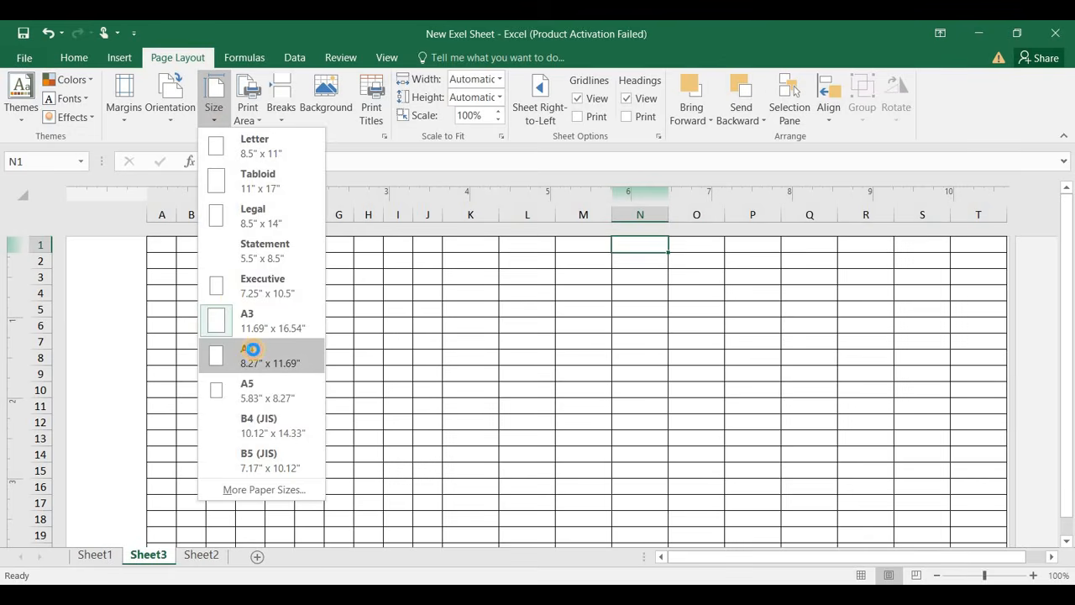
{"action": "left_click", "coordinate": [252, 350]}
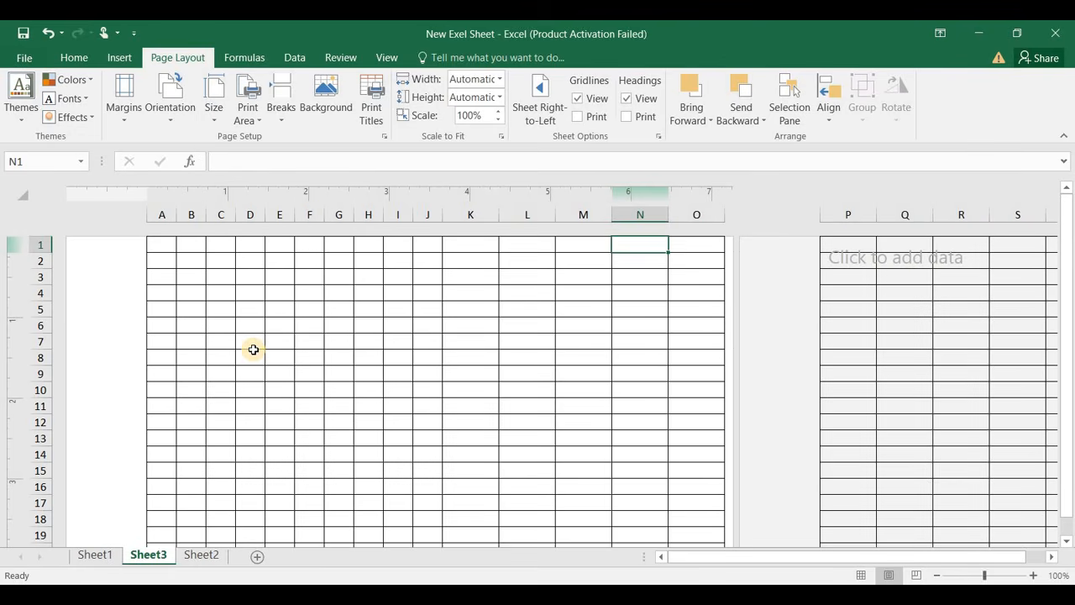
Examine the A4-size page along column N down past its page break and back up column K to cell K1.
{"action": "key", "text": "Down"}
{"action": "key", "text": "Down"}
{"action": "key", "text": "Down"}
{"action": "key", "text": "Down"}
{"action": "key", "text": "Down"}
{"action": "key", "text": "Down"}
{"action": "key", "text": "Down"}
{"action": "key", "text": "Down"}
{"action": "key", "text": "Down"}
{"action": "key", "text": "Down"}
{"action": "key", "text": "Down"}
{"action": "key", "text": "Down"}
{"action": "key", "text": "Down"}
{"action": "key", "text": "Down"}
{"action": "key", "text": "Down"}
{"action": "key", "text": "Down"}
{"action": "key", "text": "Down"}
{"action": "key", "text": "Down"}
{"action": "key", "text": "Down"}
{"action": "key", "text": "Down"}
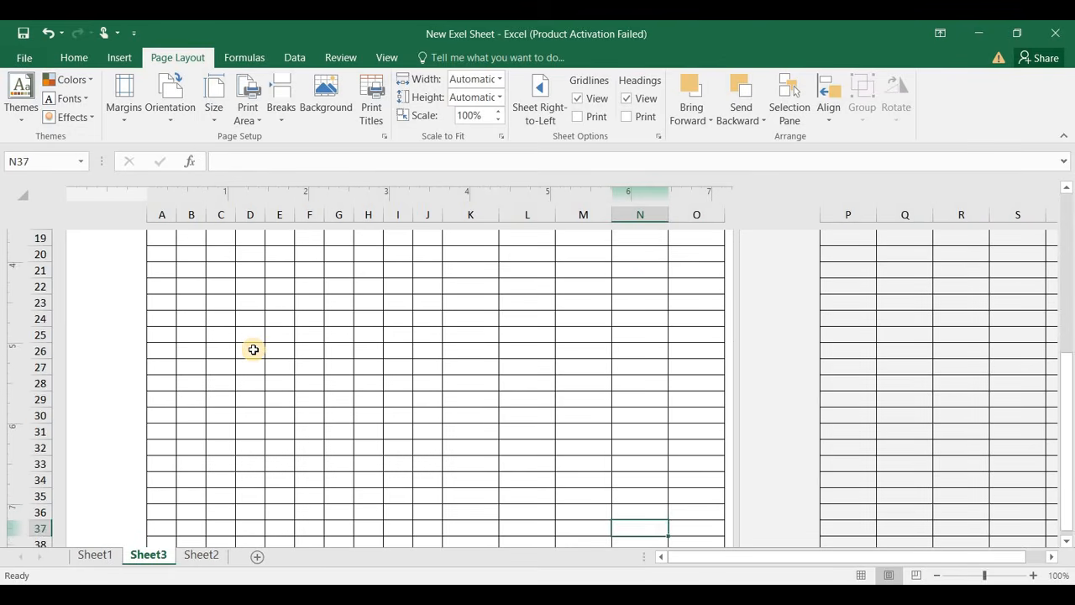
{"action": "key", "text": "Down"}
{"action": "key", "text": "Down"}
{"action": "key", "text": "Down"}
{"action": "key", "text": "Down"}
{"action": "key", "text": "Down"}
{"action": "key", "text": "Down"}
{"action": "key", "text": "Down"}
{"action": "key", "text": "Down"}
{"action": "key", "text": "Down"}
{"action": "key", "text": "Down"}
{"action": "key", "text": "Down"}
{"action": "key", "text": "Down"}
{"action": "key", "text": "Down"}
{"action": "key", "text": "Down"}
{"action": "key", "text": "Down"}
{"action": "key", "text": "Down"}
{"action": "key", "text": "Down"}
{"action": "key", "text": "Down"}
{"action": "key", "text": "Down"}
{"action": "key", "text": "Down"}
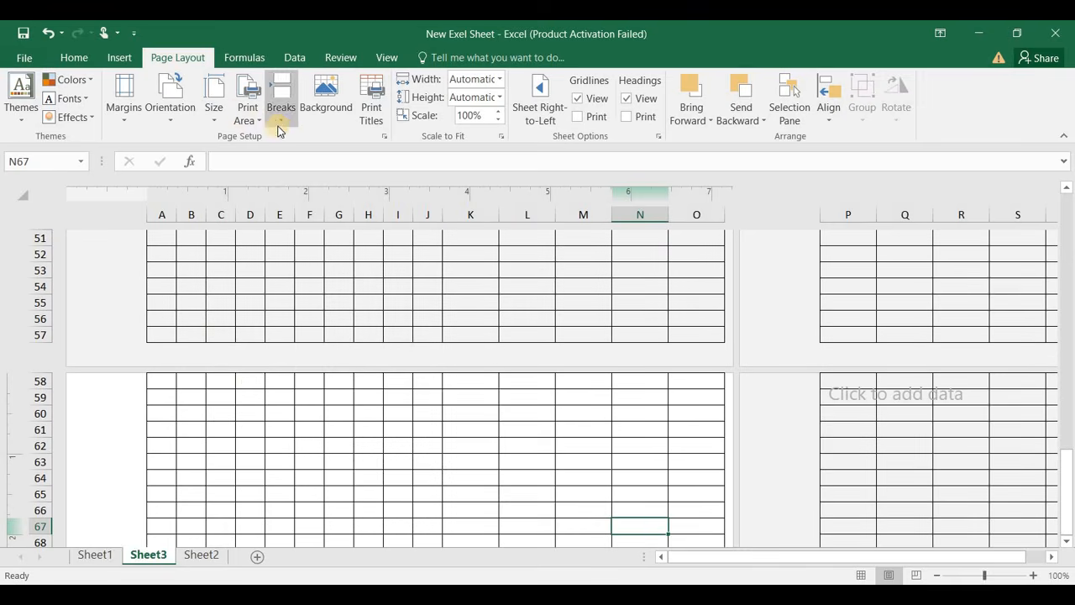
{"action": "left_click", "coordinate": [463, 269]}
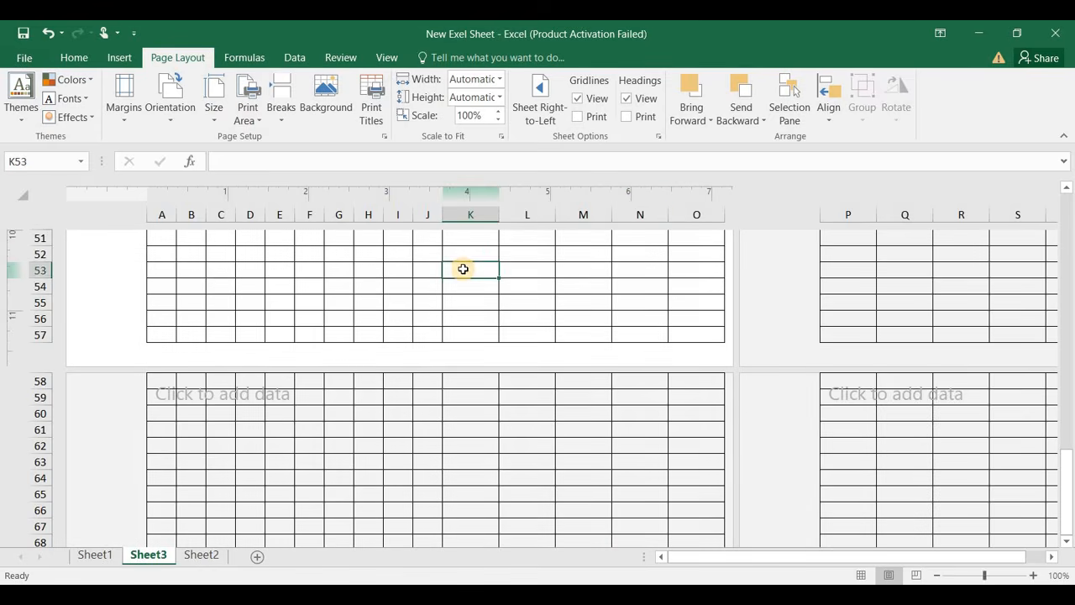
{"action": "key", "text": "Up"}
{"action": "key", "text": "Up"}
{"action": "key", "text": "Up"}
{"action": "key", "text": "Up"}
{"action": "key", "text": "Up"}
{"action": "key", "text": "Up"}
{"action": "key", "text": "Up"}
{"action": "key", "text": "Up"}
{"action": "key", "text": "Up"}
{"action": "key", "text": "Up"}
{"action": "key", "text": "Up"}
{"action": "key", "text": "Up"}
{"action": "key", "text": "Up"}
{"action": "key", "text": "Up"}
{"action": "key", "text": "Up"}
{"action": "key", "text": "Up"}
{"action": "key", "text": "Up"}
{"action": "key", "text": "Up"}
{"action": "key", "text": "Up"}
{"action": "key", "text": "Up"}
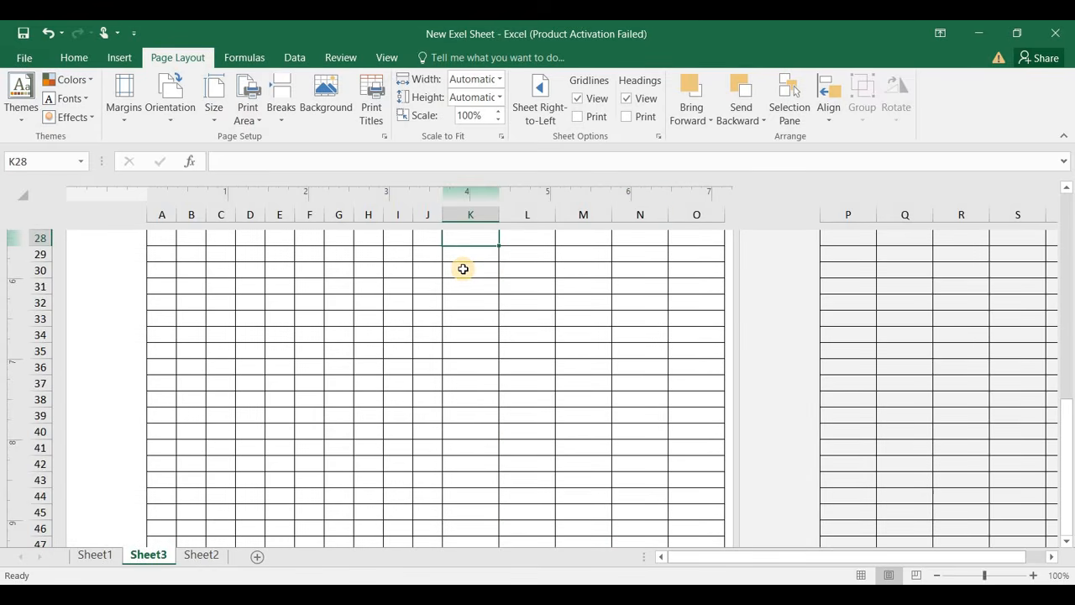
{"action": "key", "text": "Up"}
{"action": "key", "text": "Up"}
{"action": "key", "text": "Up"}
{"action": "key", "text": "Up"}
{"action": "key", "text": "Up"}
{"action": "key", "text": "Up"}
{"action": "key", "text": "Up"}
{"action": "key", "text": "Up"}
{"action": "key", "text": "Up"}
{"action": "key", "text": "Up"}
{"action": "key", "text": "Up"}
{"action": "key", "text": "Up"}
{"action": "key", "text": "Up"}
{"action": "key", "text": "Up"}
{"action": "key", "text": "Up"}
{"action": "key", "text": "Up"}
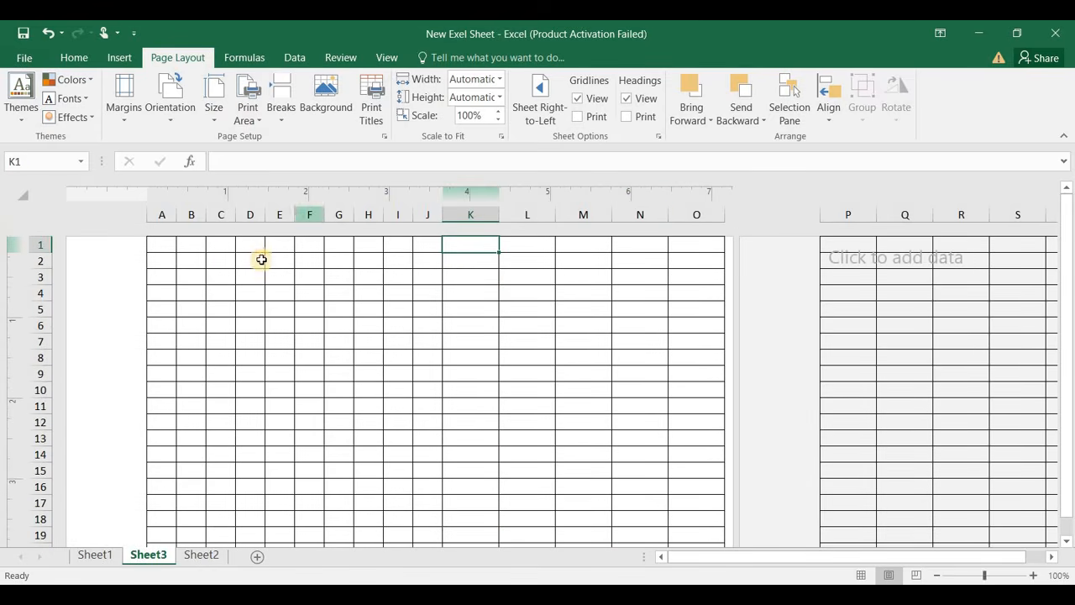
Enter the formula =RAND() in cell B1.
{"action": "left_click", "coordinate": [194, 252]}
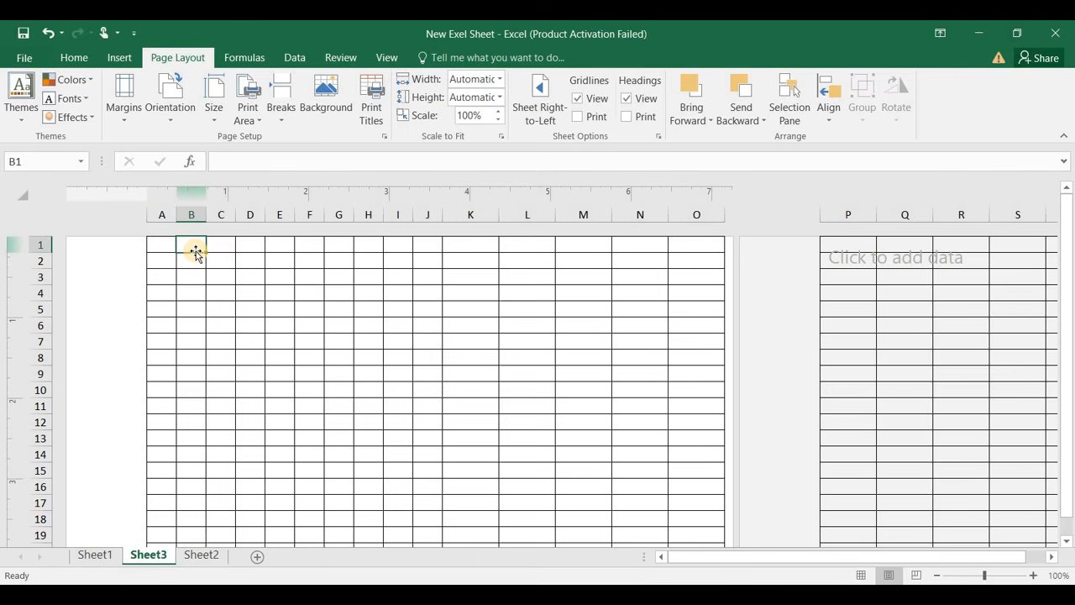
{"action": "type", "text": "=r"}
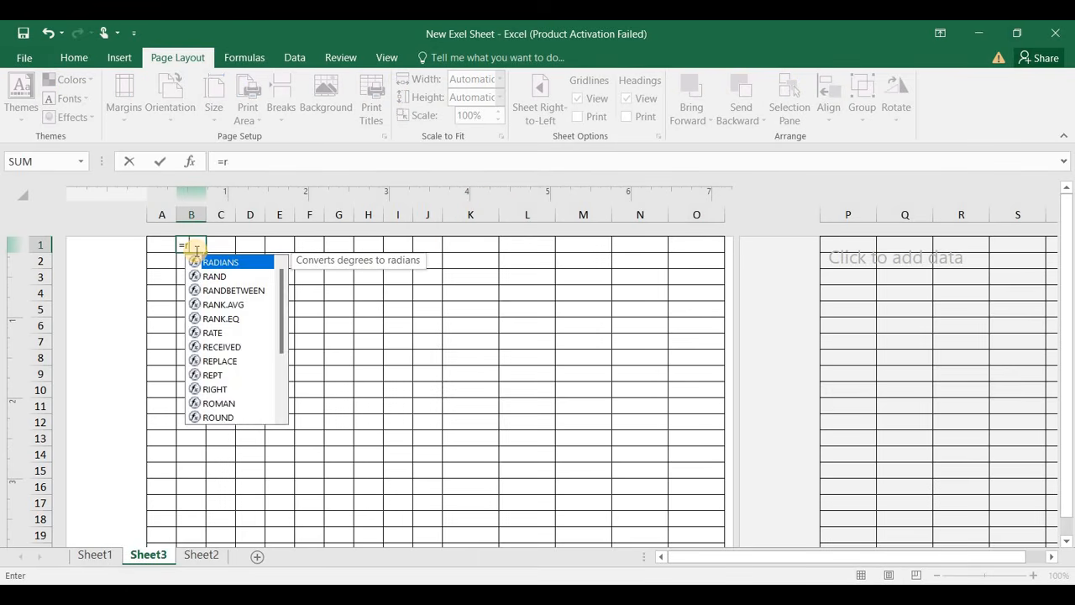
{"action": "type", "text": "and"}
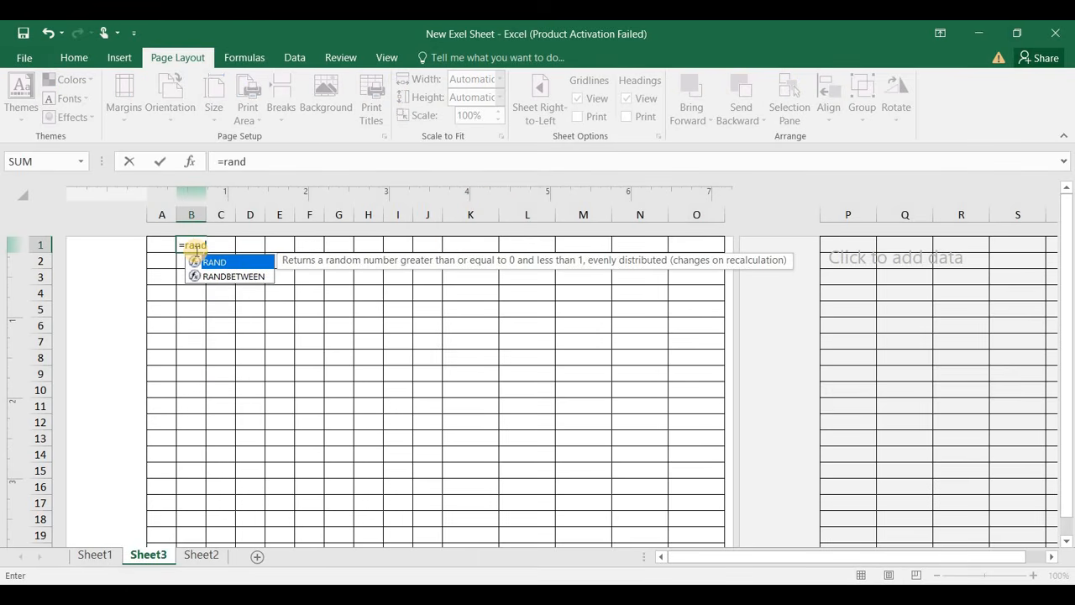
{"action": "type", "text": "()"}
{"action": "key", "text": "Return"}
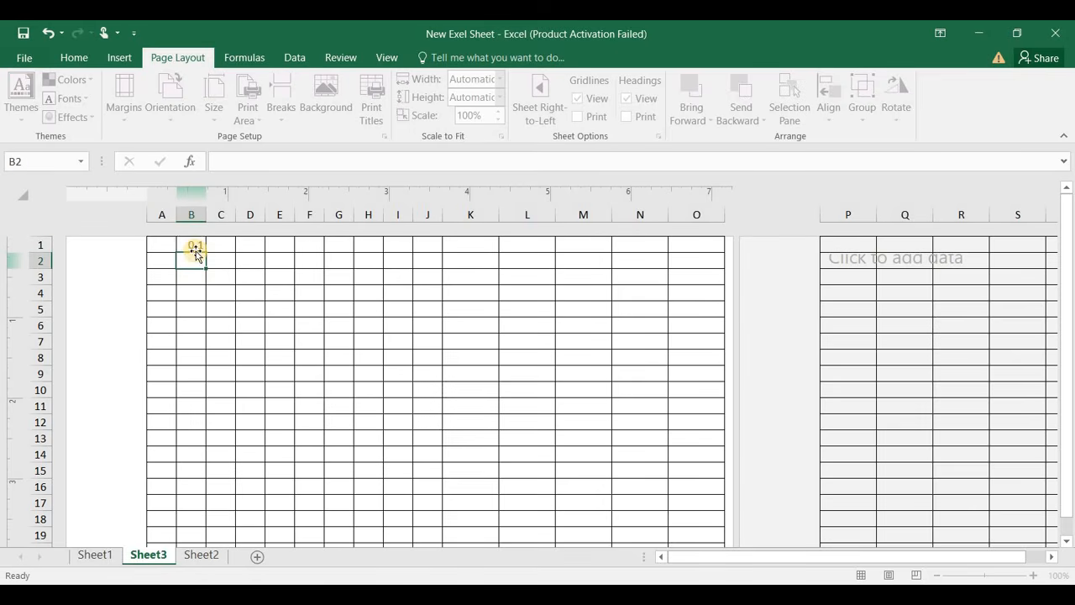
Fill the random-number formula from cell B1 across the range B1:M15.
{"action": "left_click", "coordinate": [198, 246]}
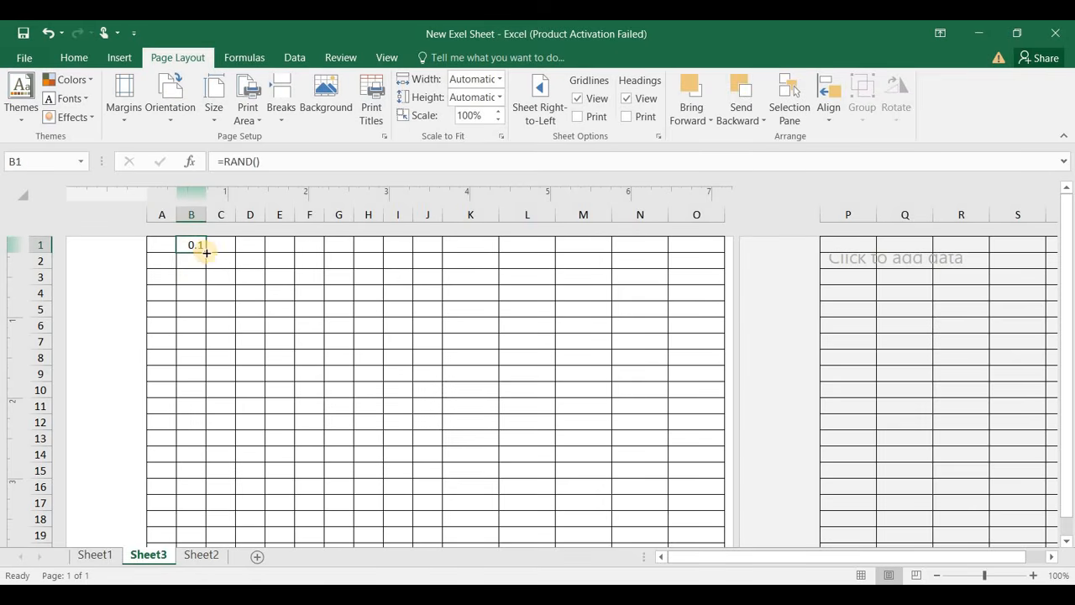
{"action": "left_click_drag", "start_coordinate": [206, 252], "coordinate": [607, 483]}
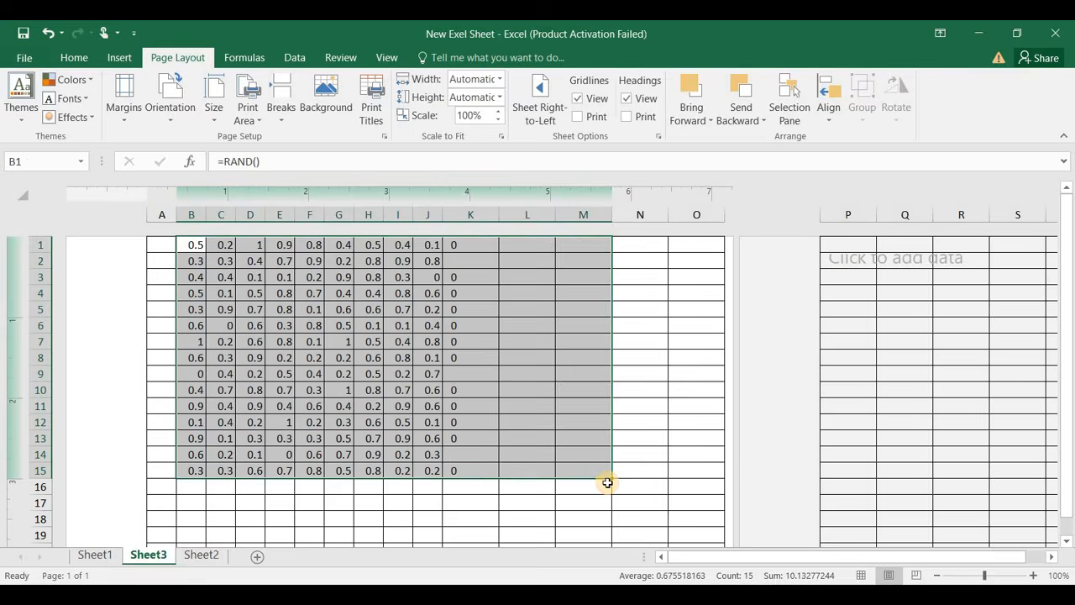
{"action": "left_click", "coordinate": [225, 314]}
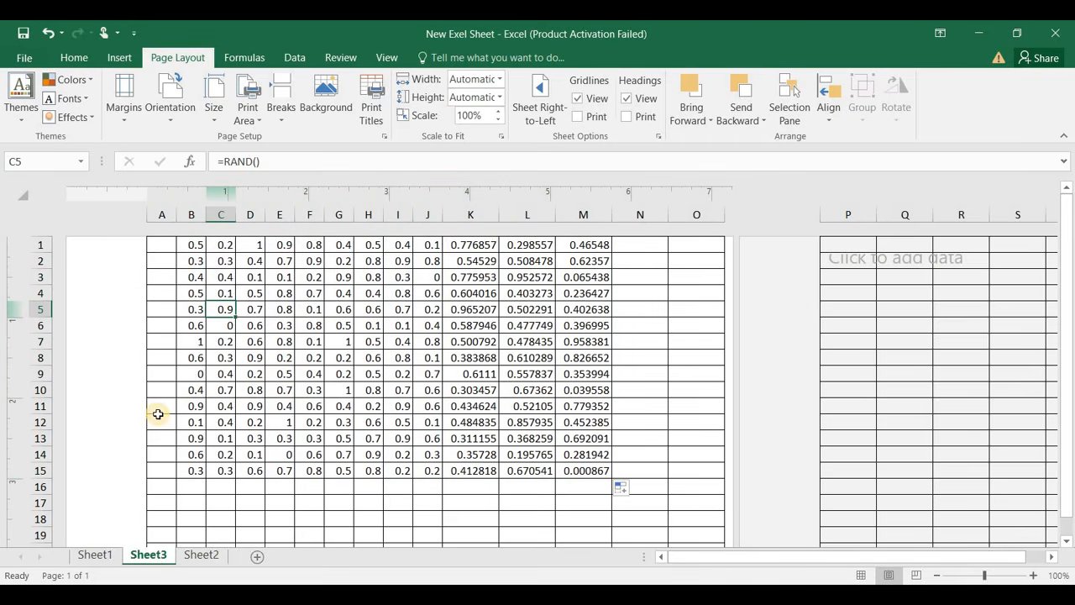
Set the range E6:H9 as Sheet3's print area.
{"action": "left_click_drag", "start_coordinate": [275, 325], "coordinate": [371, 380]}
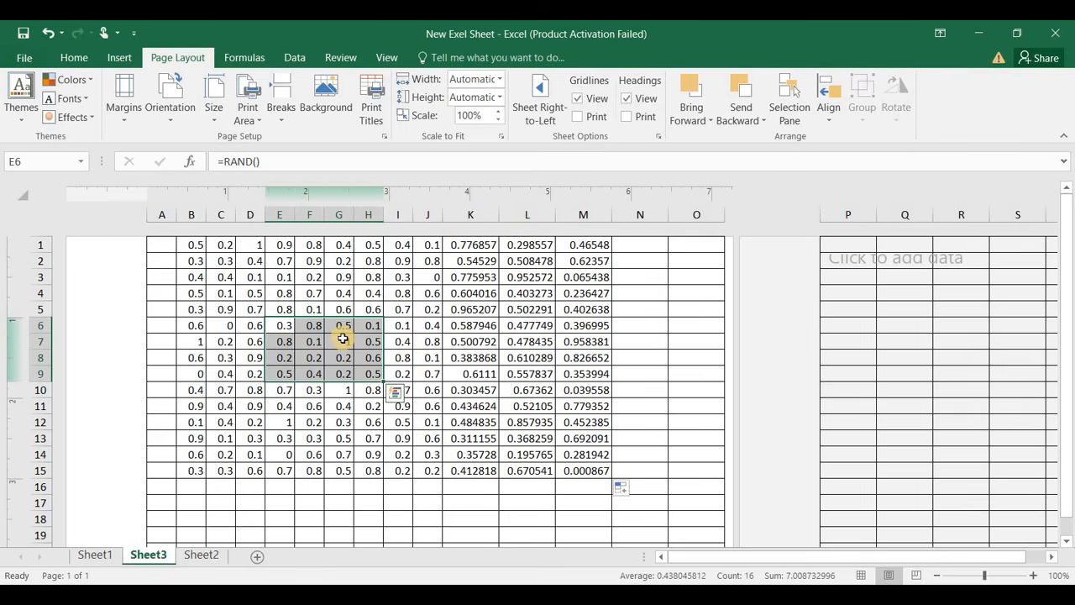
{"action": "left_click", "coordinate": [250, 121]}
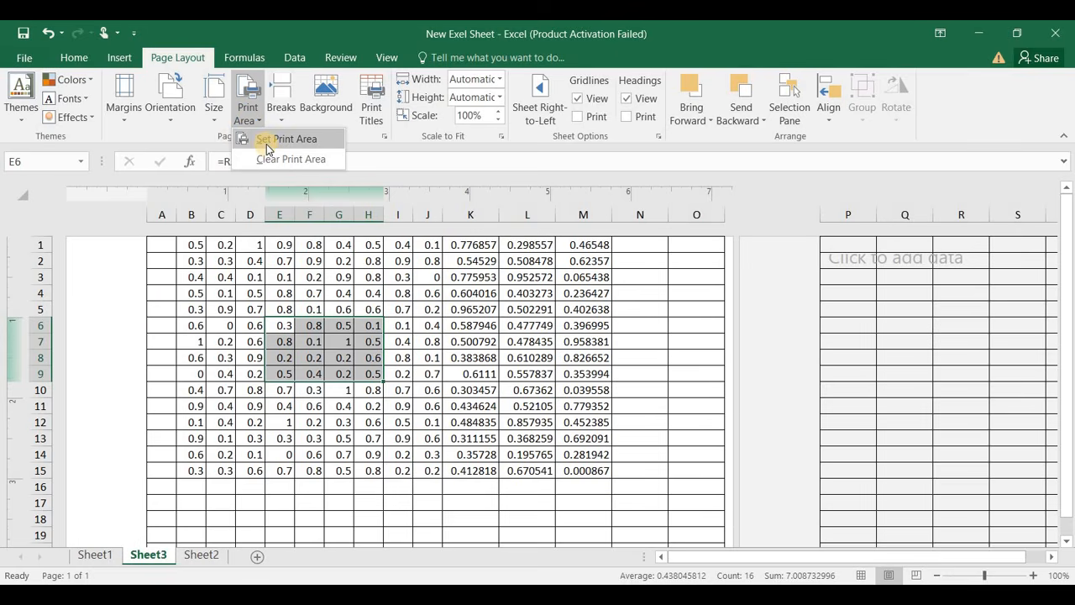
{"action": "left_click", "coordinate": [266, 143]}
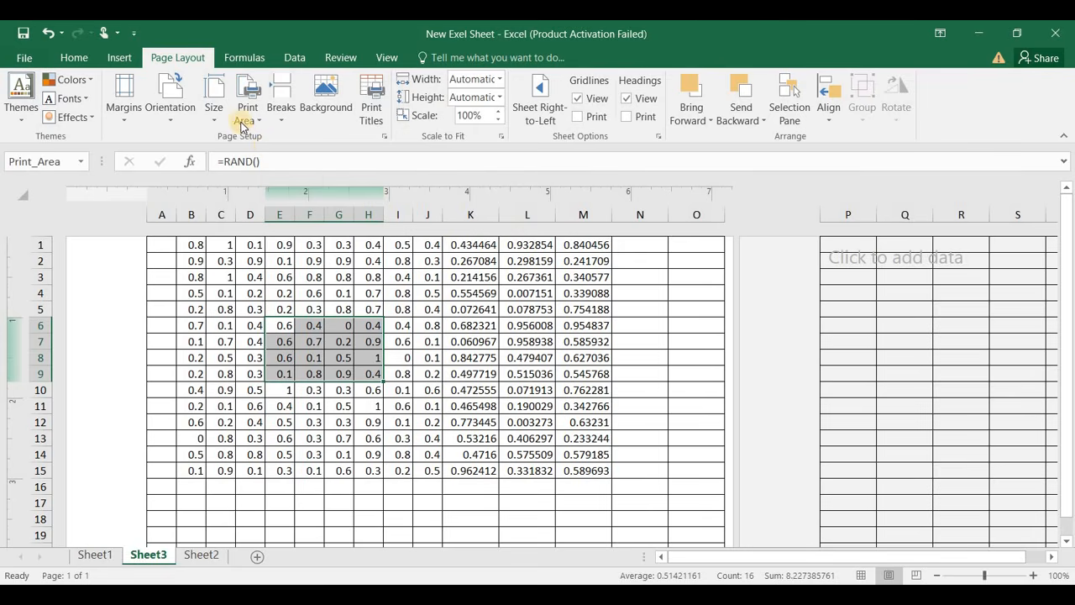
Preview the printout of the E6:H9 print area and return to the worksheet.
{"action": "left_click", "coordinate": [246, 124]}
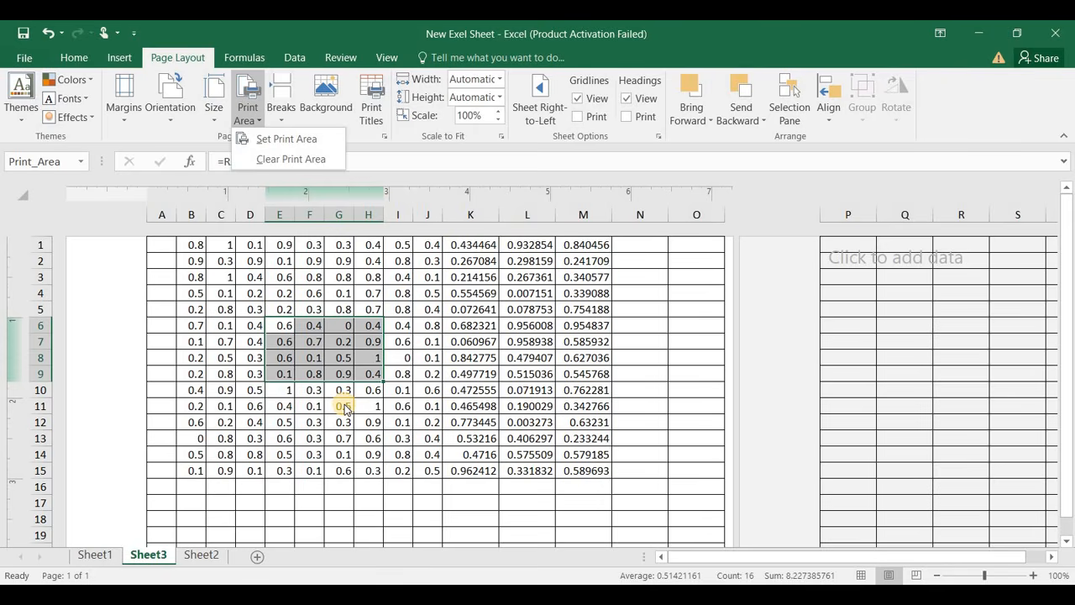
{"action": "left_click", "coordinate": [351, 345]}
{"action": "key", "text": "ctrl+p"}
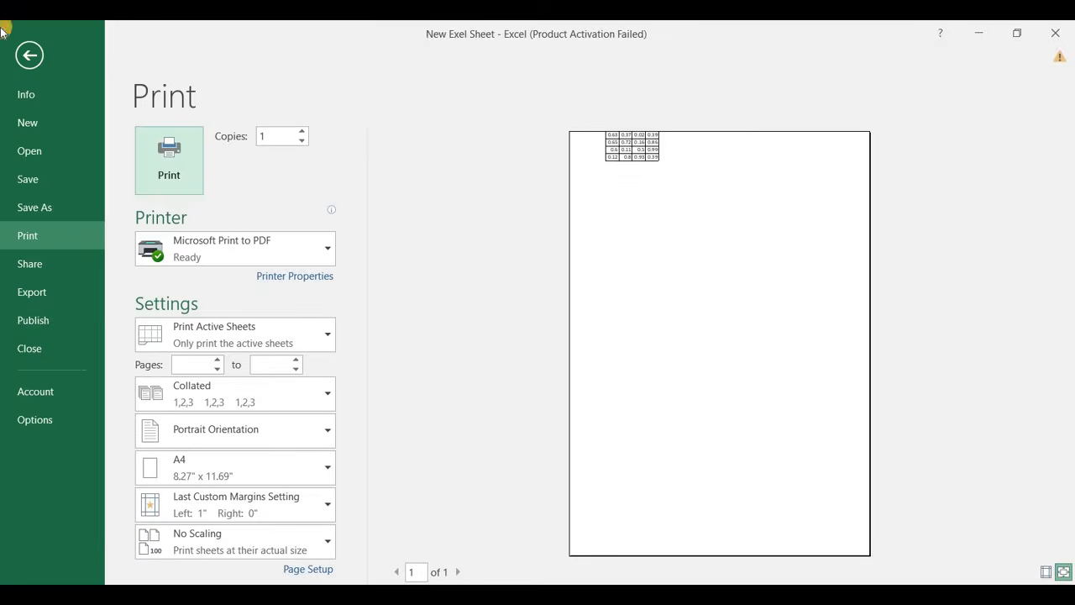
{"action": "left_click", "coordinate": [29, 55]}
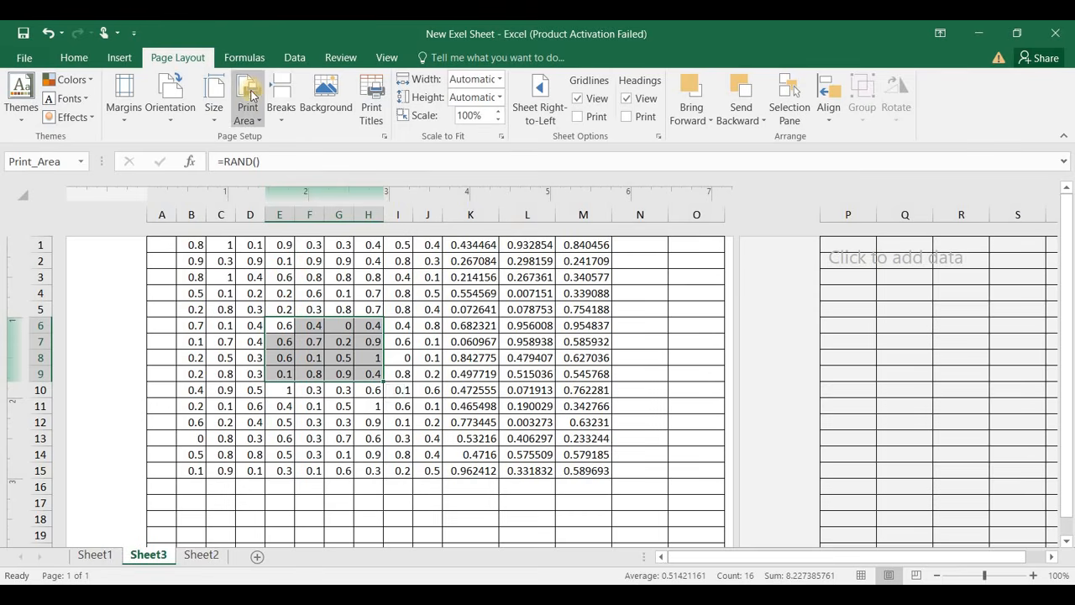
Clear Sheet3's print area and deselect the range.
{"action": "left_click", "coordinate": [248, 99]}
{"action": "left_click", "coordinate": [273, 159]}
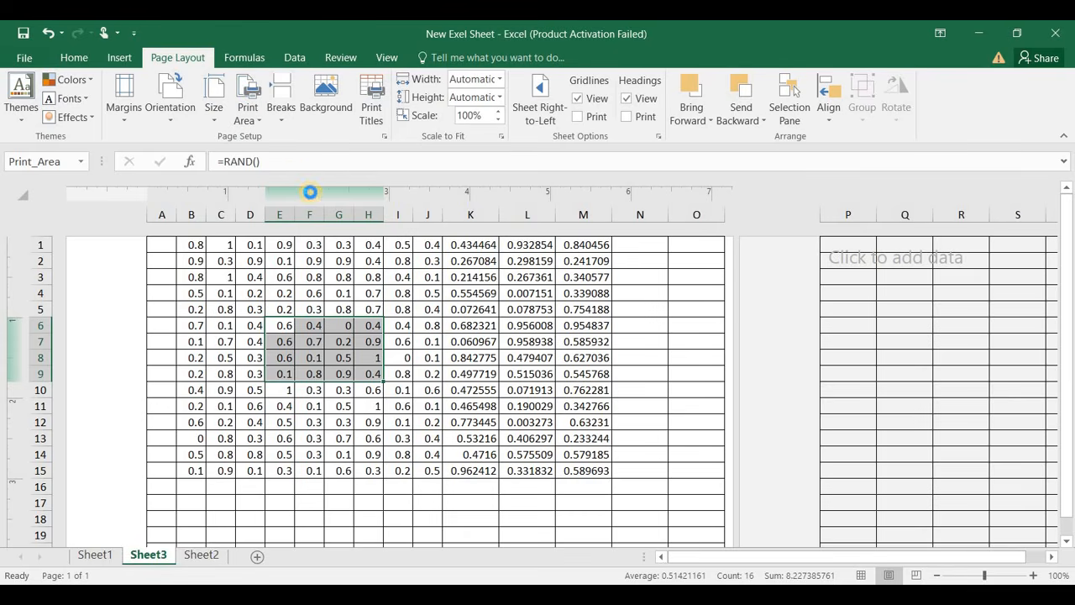
{"action": "left_click", "coordinate": [416, 328]}
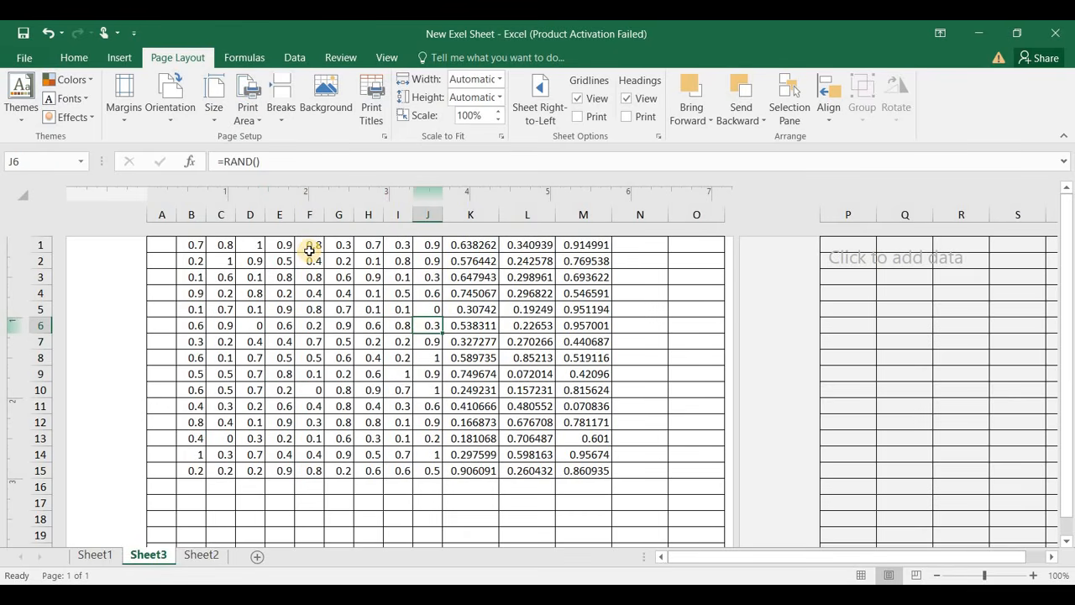
Set the range J3:M12 as Sheet3's print area.
{"action": "left_click_drag", "start_coordinate": [438, 279], "coordinate": [584, 420]}
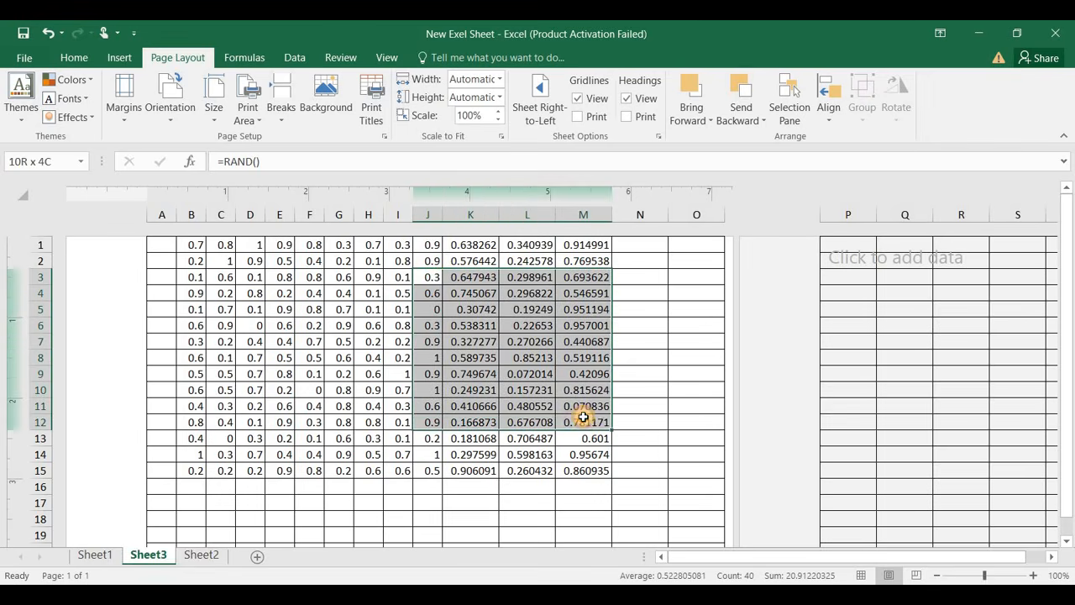
{"action": "left_click", "coordinate": [250, 113]}
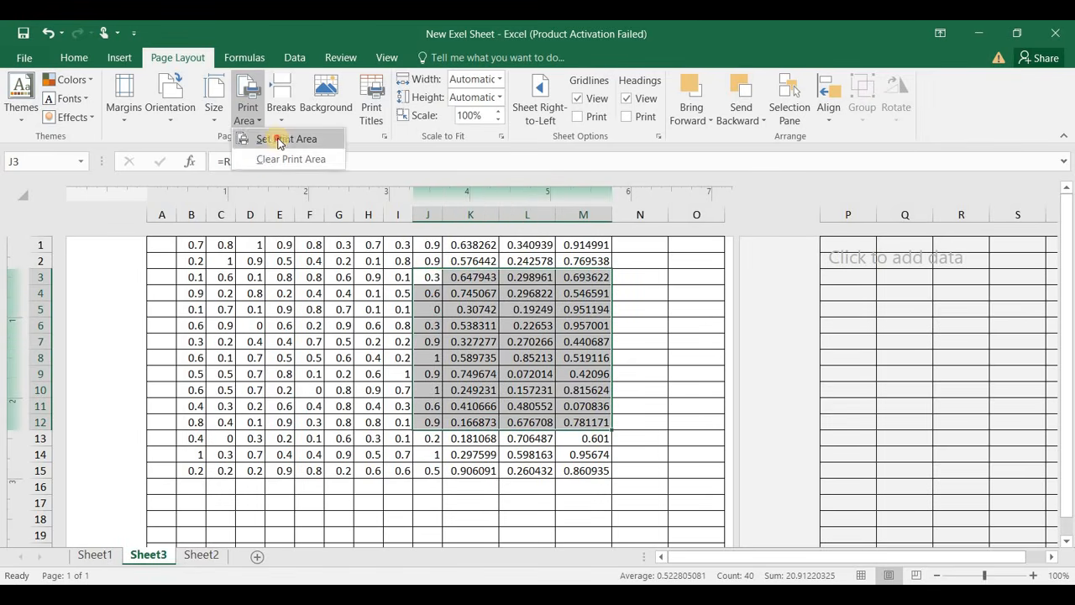
{"action": "left_click", "coordinate": [277, 139]}
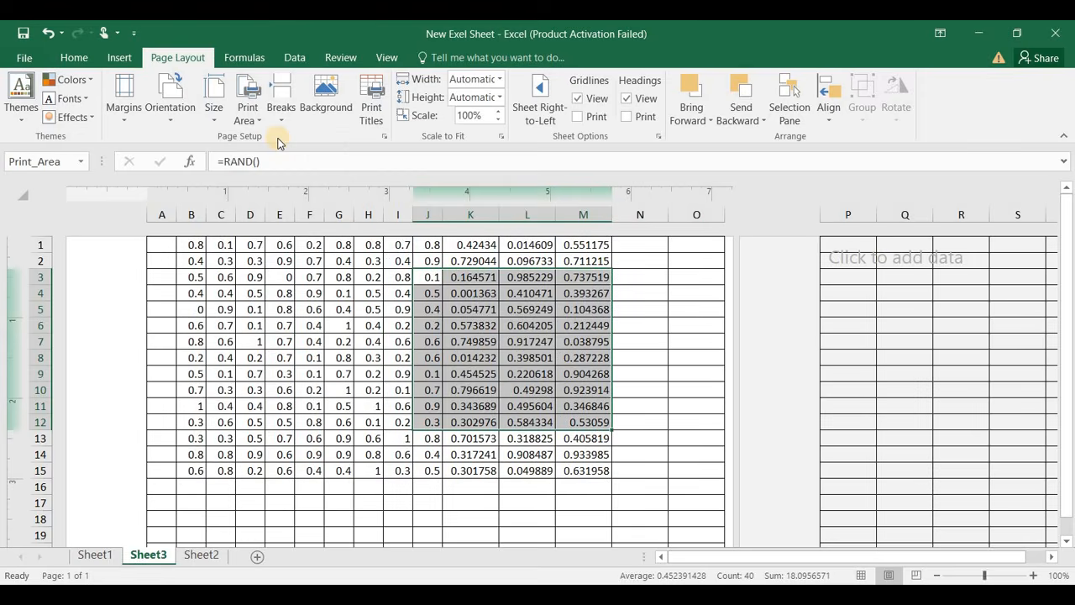
Preview the printout of the J3:M12 print area, return to the worksheet and recalculate the random values.
{"action": "key", "text": "ctrl+p"}
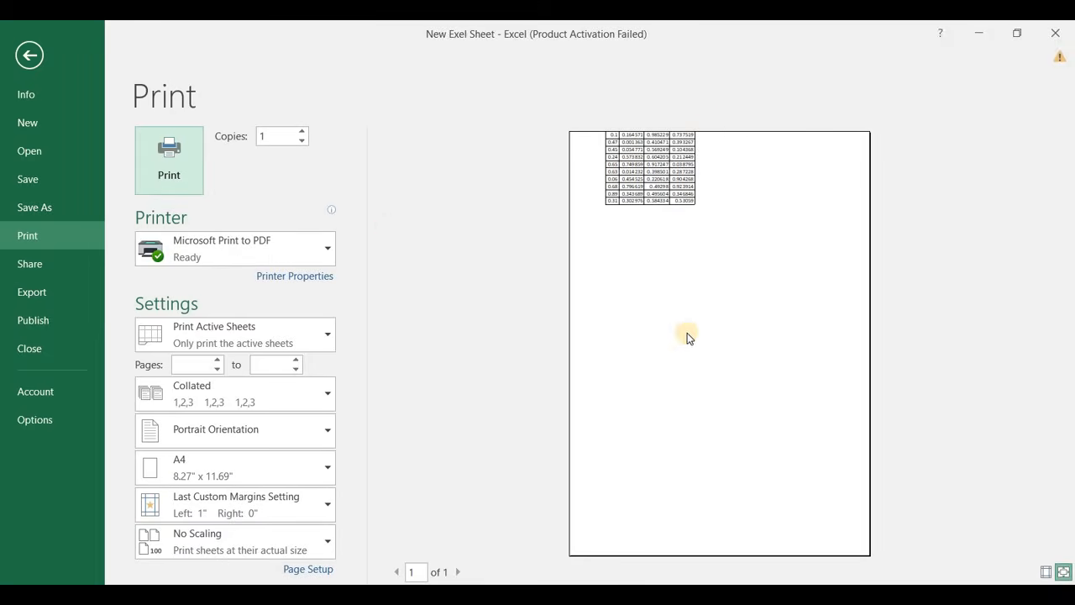
{"action": "left_click", "coordinate": [28, 55]}
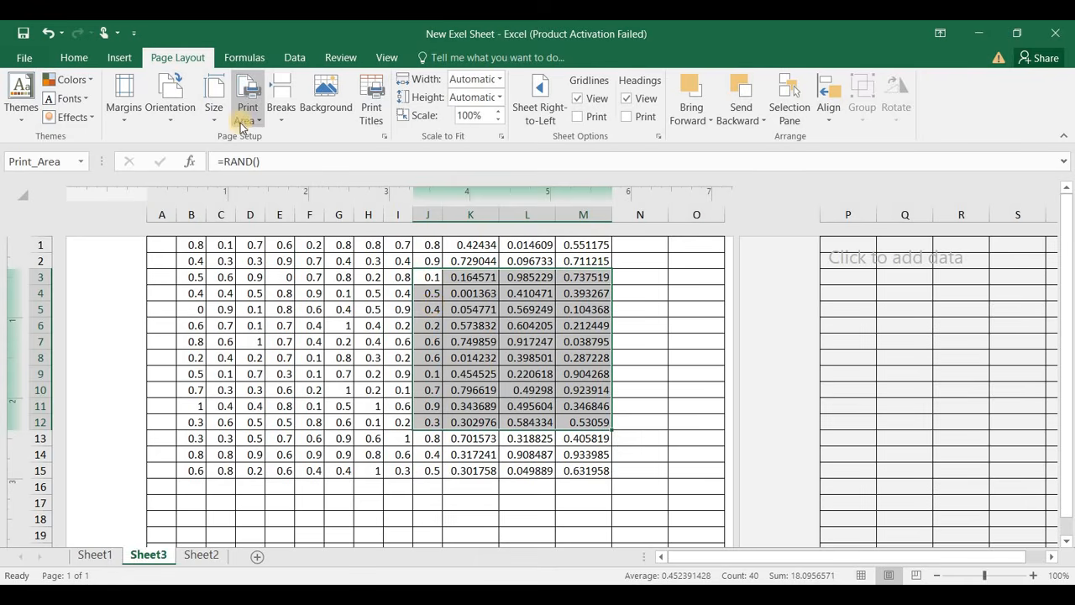
{"action": "left_click", "coordinate": [339, 310]}
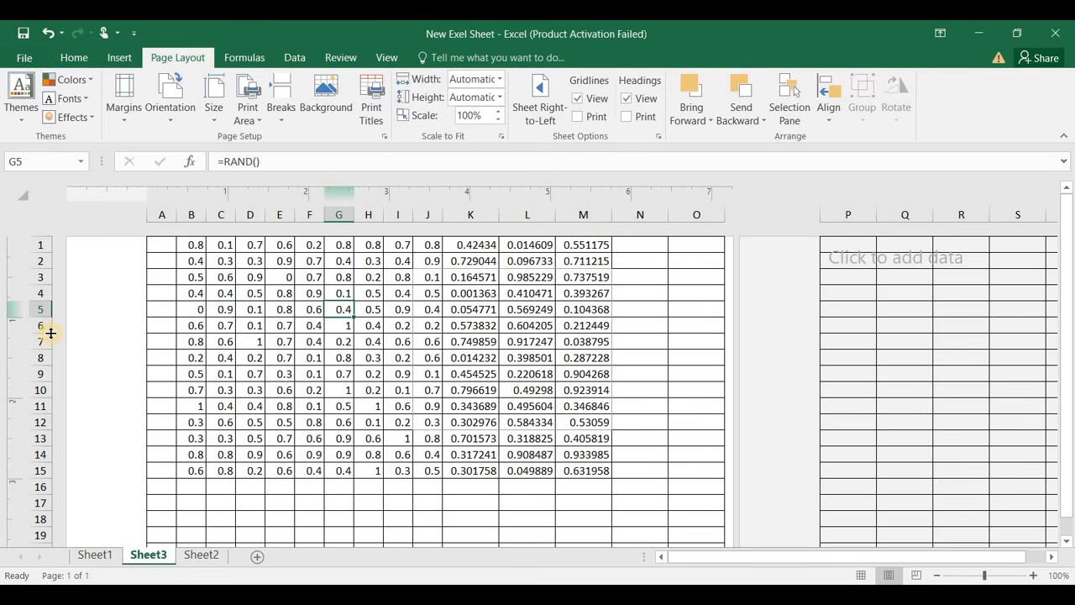
{"action": "key", "text": "F9"}
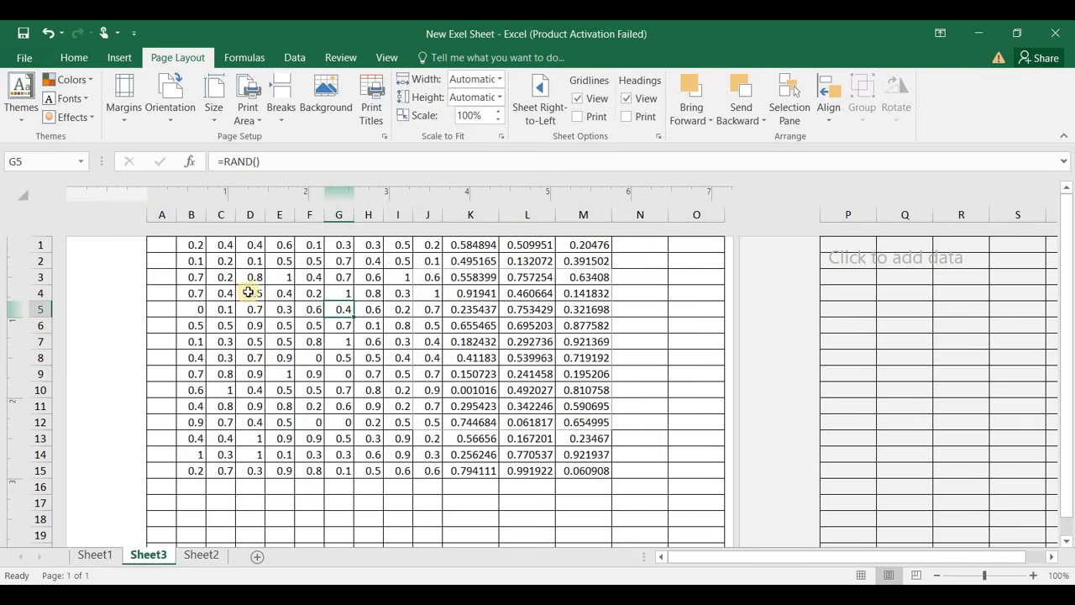
Insert a page break at cell E6.
{"action": "left_click", "coordinate": [284, 332]}
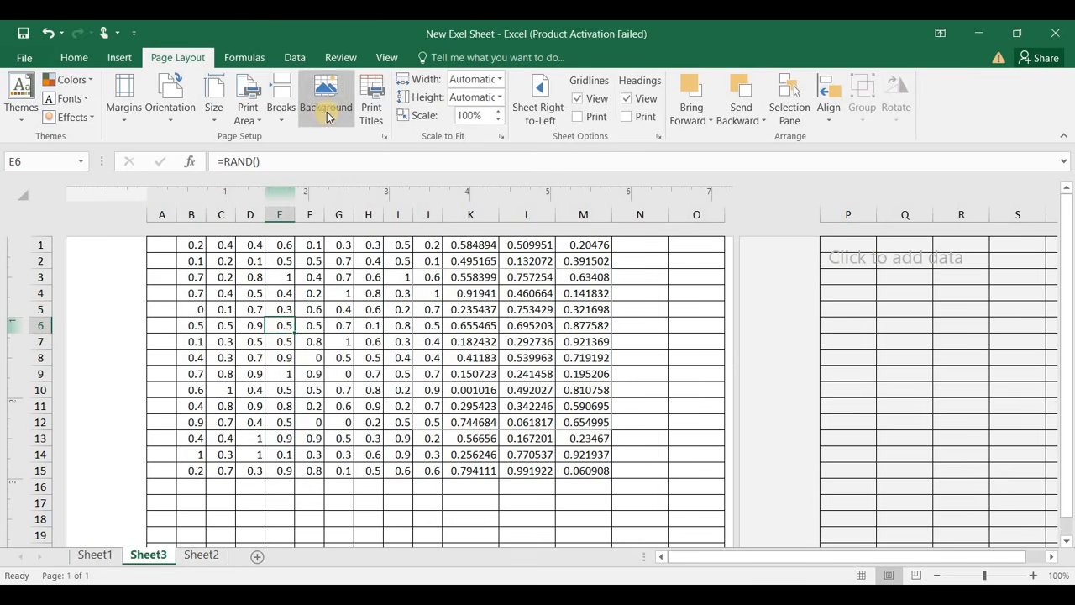
{"action": "left_click", "coordinate": [281, 111]}
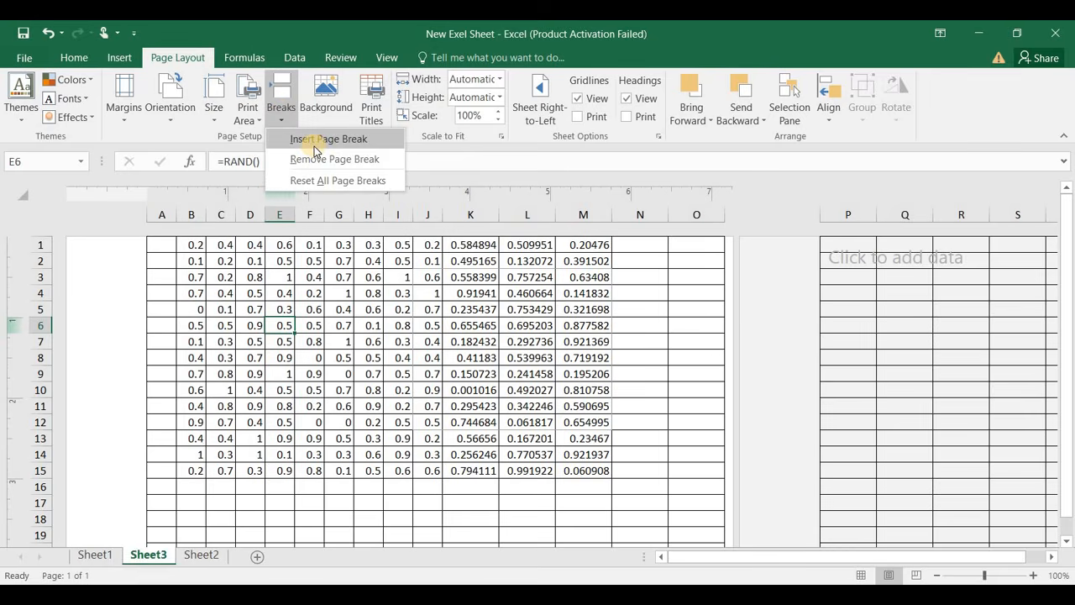
{"action": "left_click", "coordinate": [314, 145]}
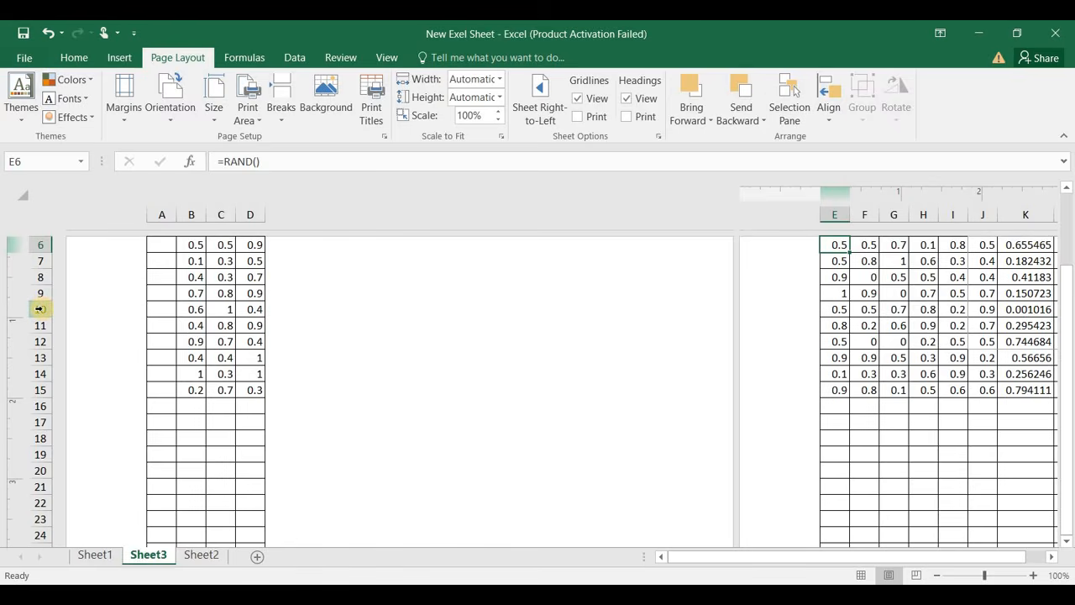
Undo the page break at cell E6 and reset all page breaks on Sheet3.
{"action": "key", "text": "ctrl+z"}
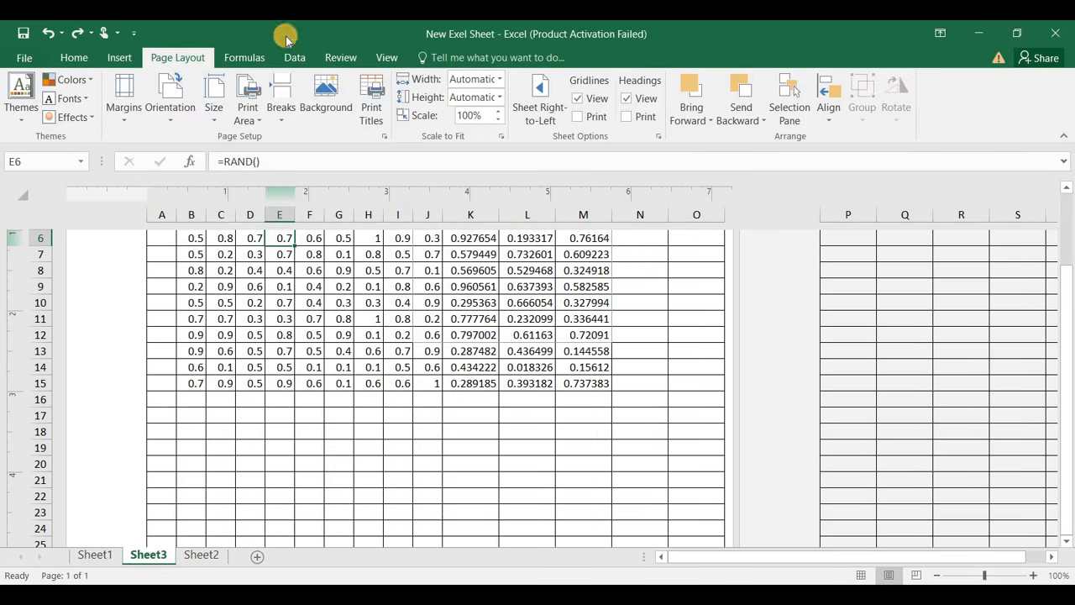
{"action": "left_click", "coordinate": [281, 117]}
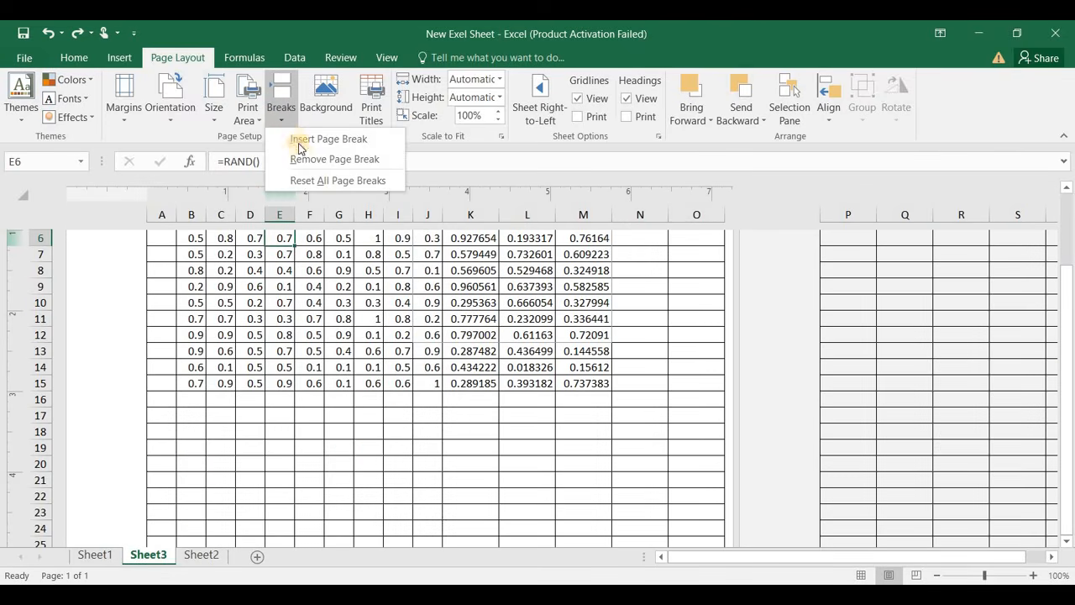
{"action": "left_click", "coordinate": [322, 180]}
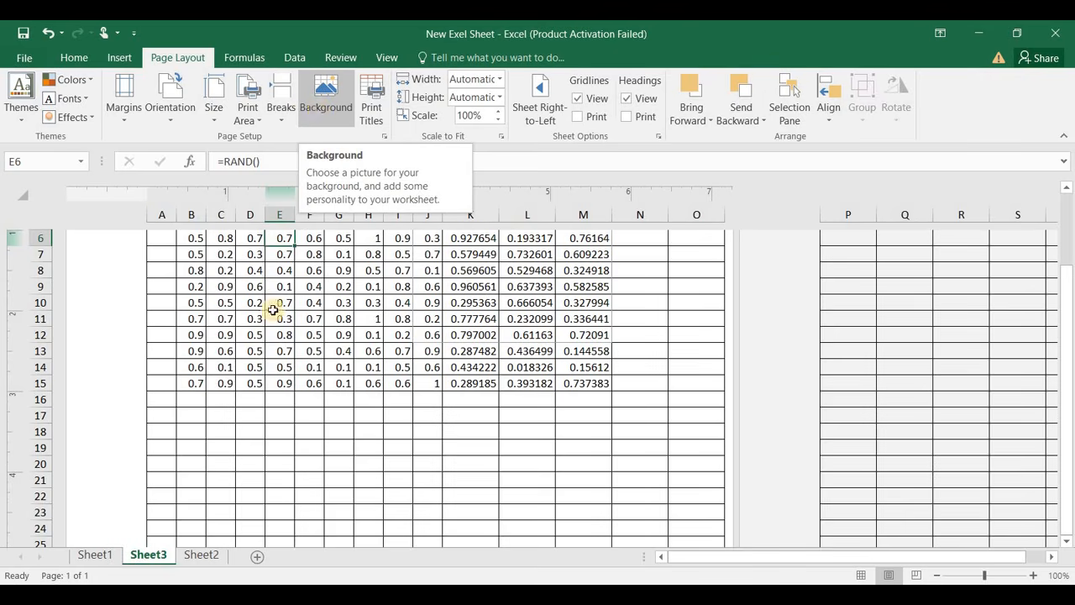
Insert the page break at cell E6 again.
{"action": "left_click", "coordinate": [276, 115]}
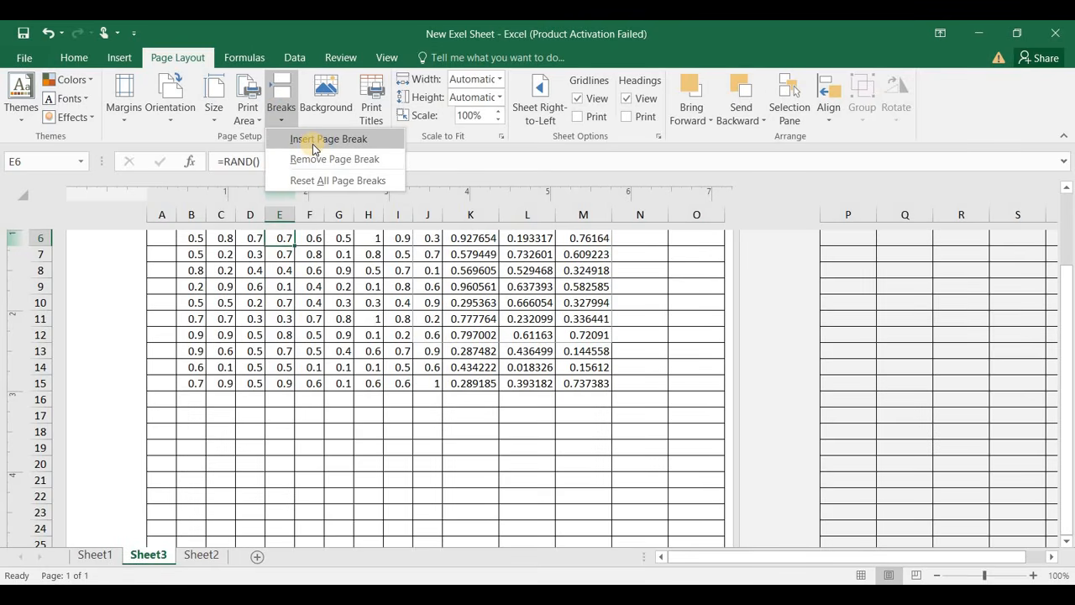
{"action": "left_click", "coordinate": [313, 143]}
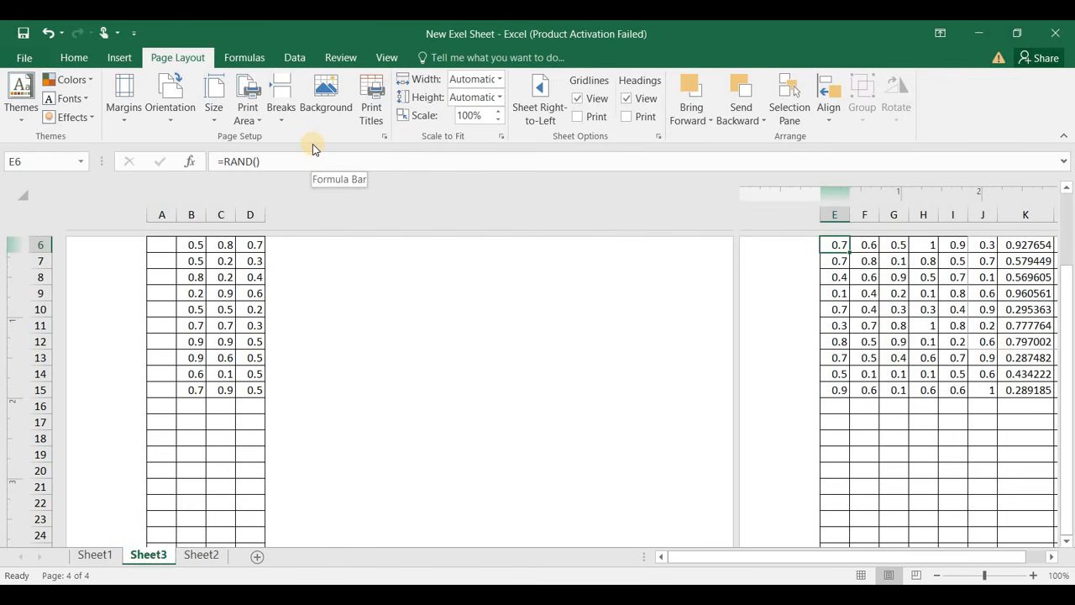
Remove the page break at cell E6.
{"action": "left_click", "coordinate": [281, 109]}
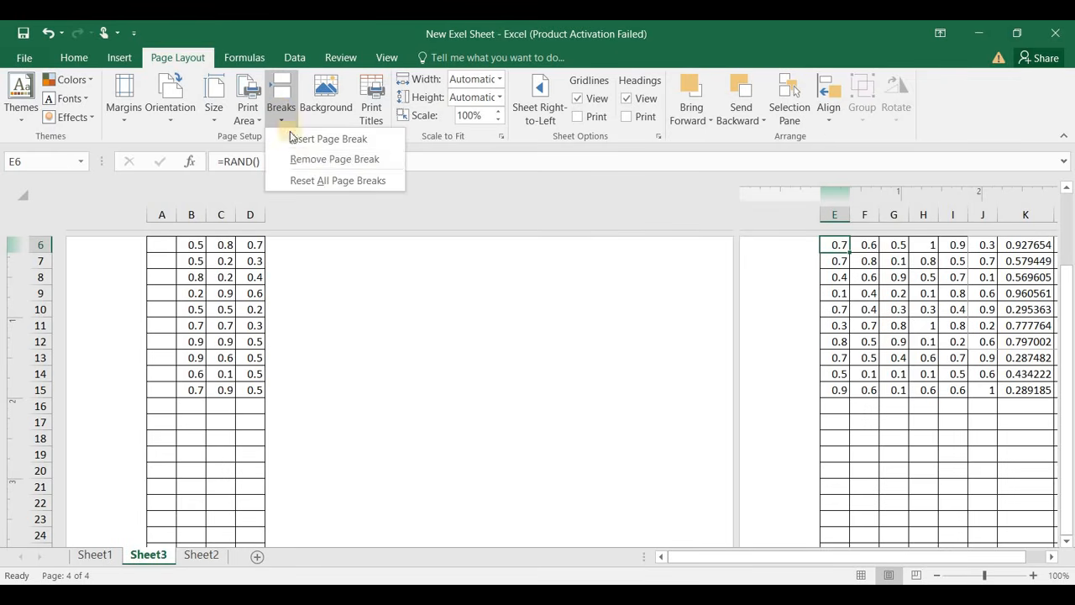
{"action": "left_click", "coordinate": [301, 159]}
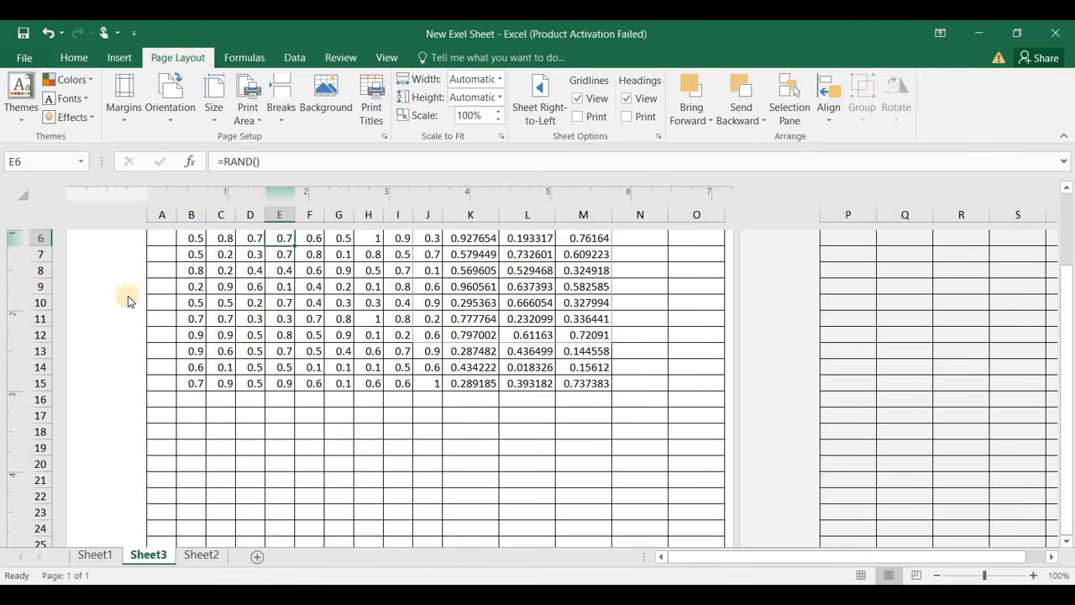
{"action": "left_click", "coordinate": [283, 253]}
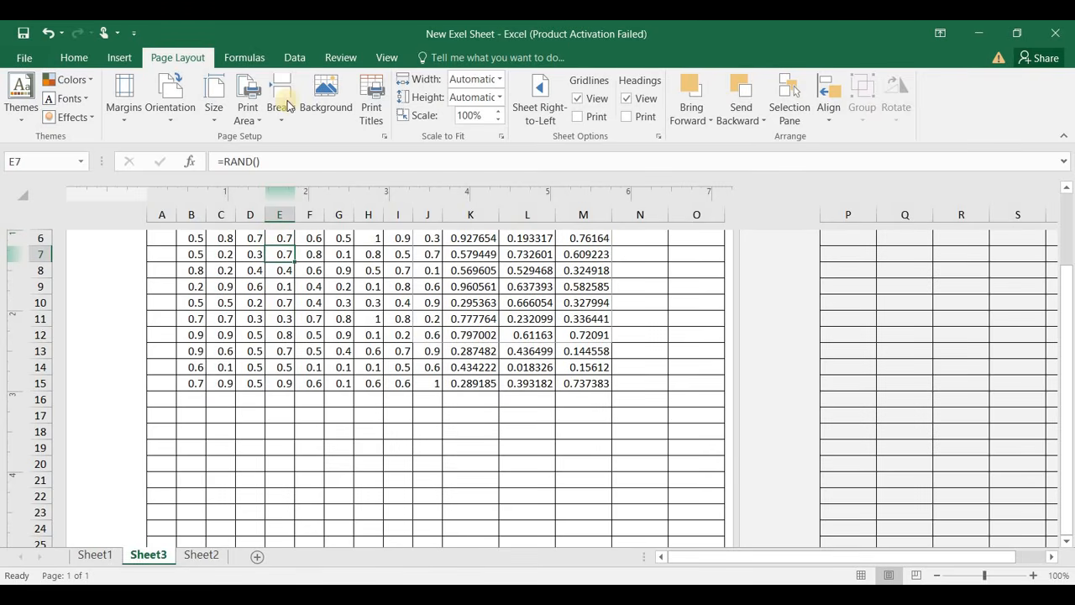
Search Bing for "logo design" and insert the blue-and-pink circular logo as the background of Sheet3.
{"action": "left_click", "coordinate": [327, 95]}
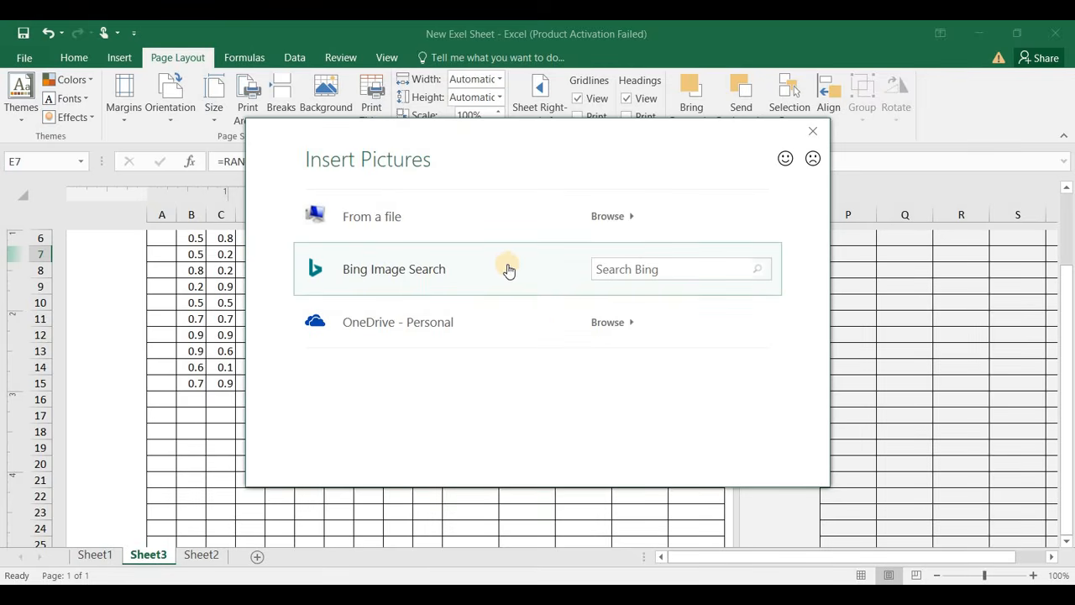
{"action": "left_click", "coordinate": [612, 267]}
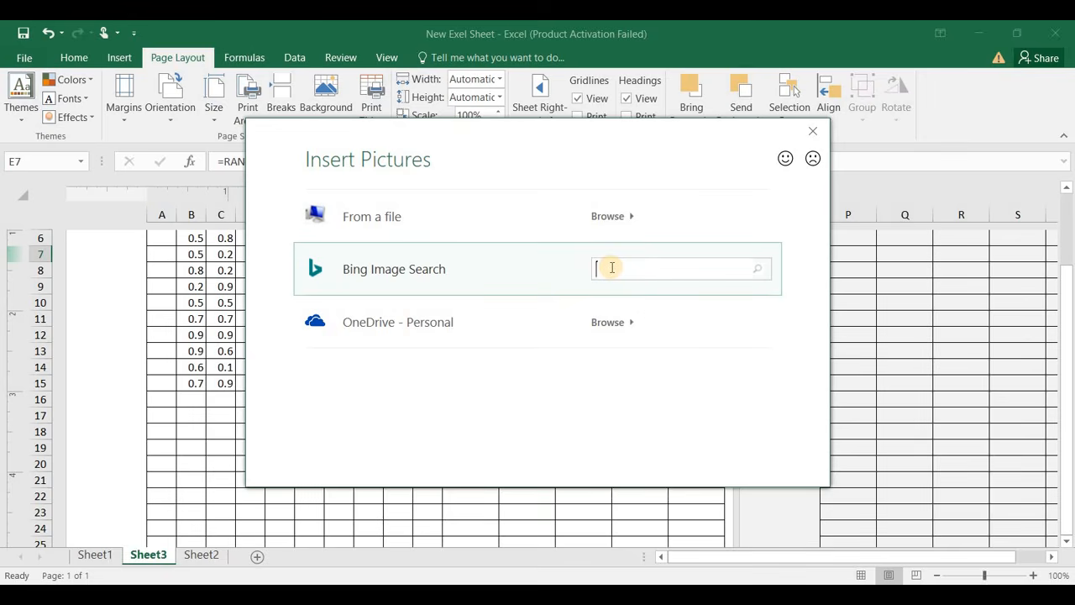
{"action": "type", "text": "logo design"}
{"action": "key", "text": "Return"}
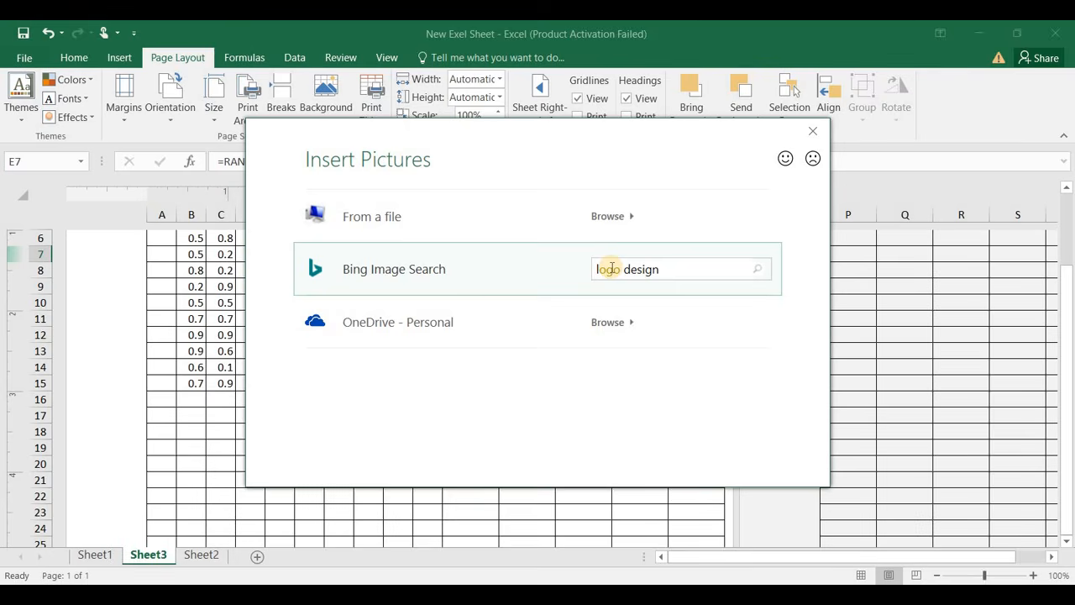
{"action": "left_click", "coordinate": [746, 270]}
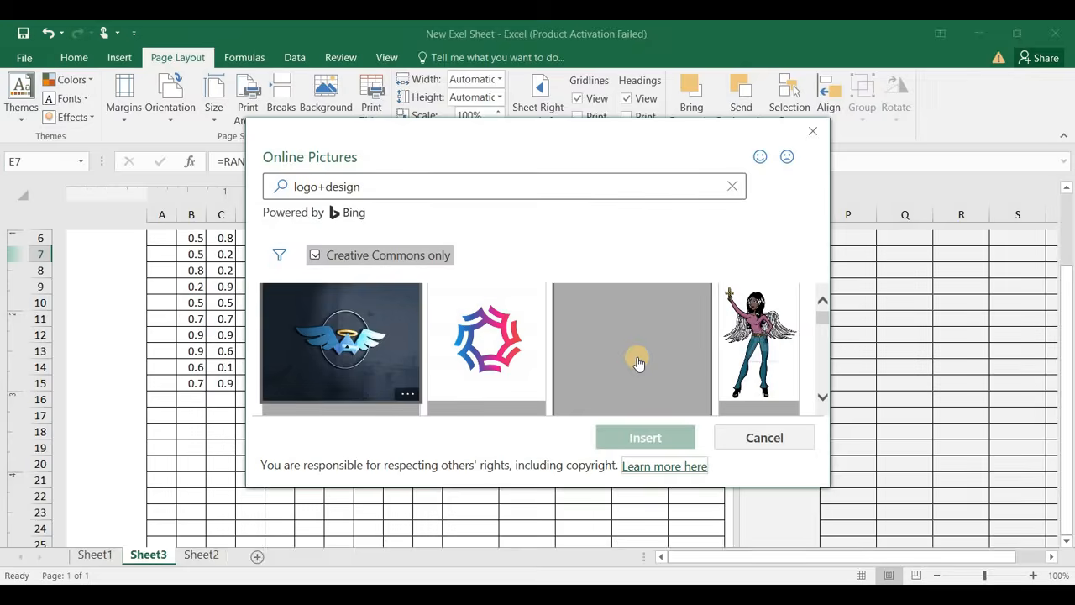
{"action": "left_click", "coordinate": [504, 332]}
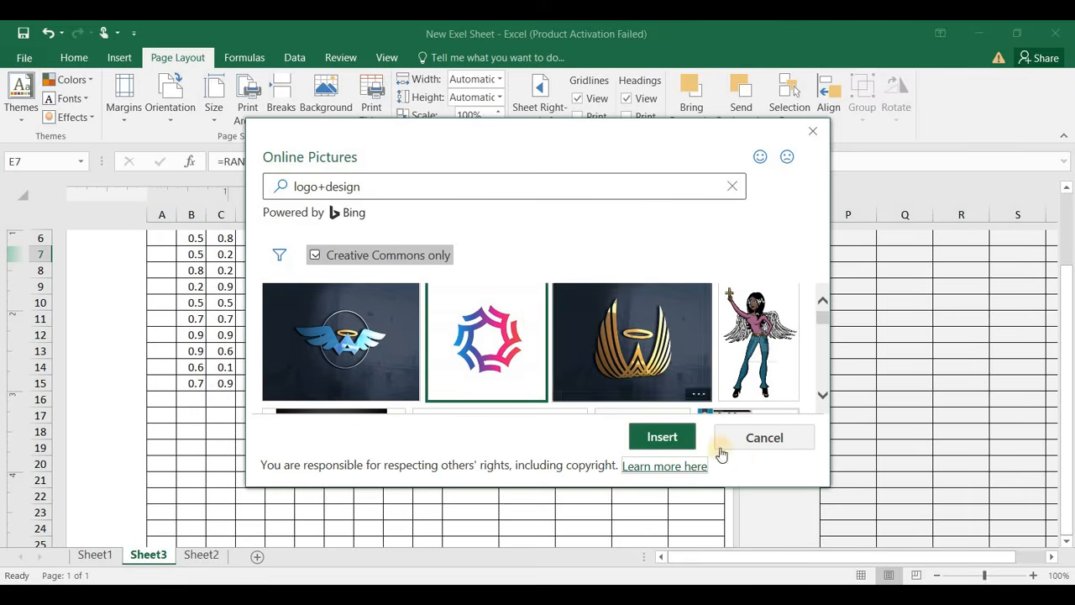
{"action": "left_click", "coordinate": [679, 437]}
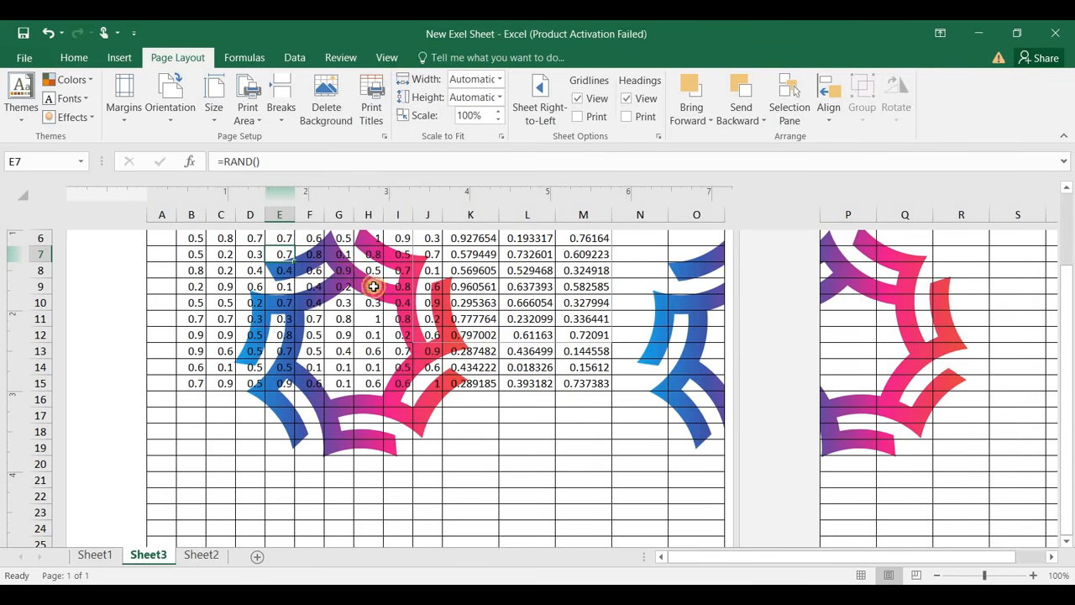
Try to bring the logo background forward and send it backward.
{"action": "mouse_move", "coordinate": [339, 270]}
{"action": "left_mouse_down"}
{"action": "mouse_move", "coordinate": [384, 283]}
{"action": "mouse_move", "coordinate": [348, 285]}
{"action": "left_mouse_up"}
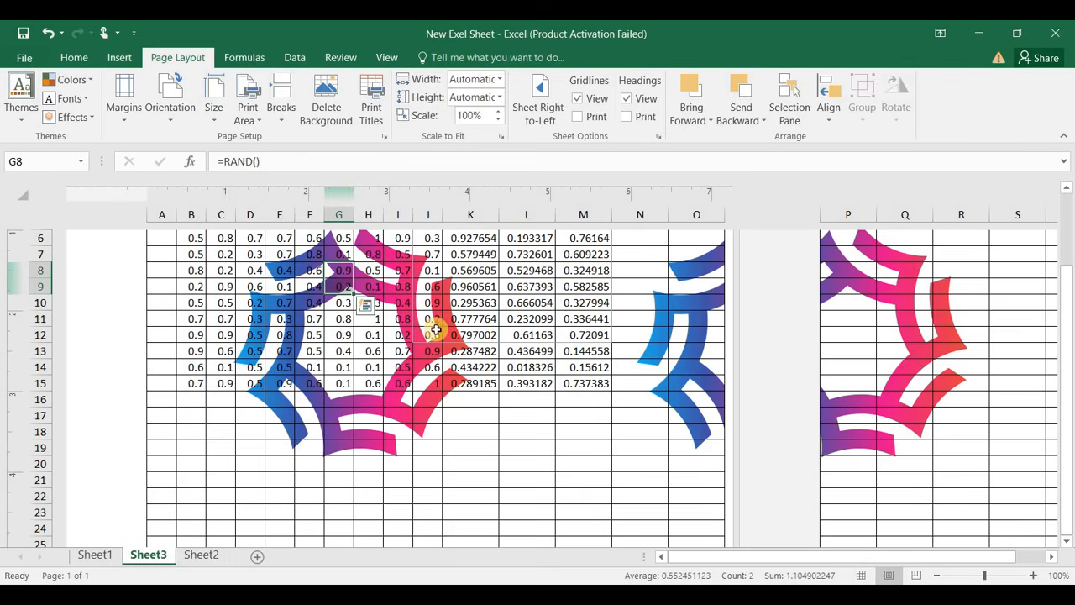
{"action": "left_click", "coordinate": [436, 333]}
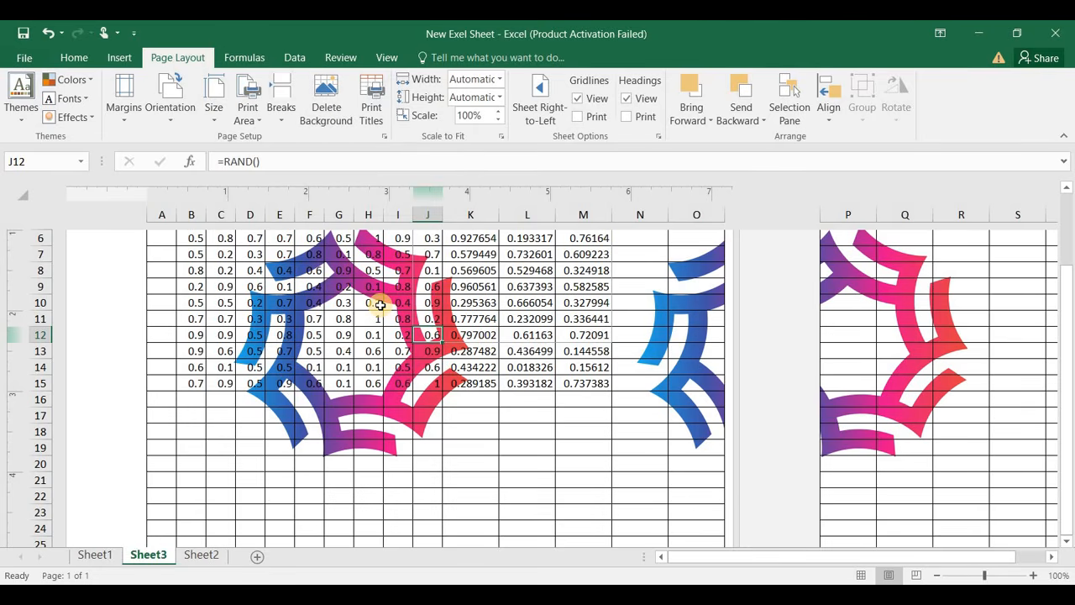
{"action": "left_click", "coordinate": [736, 109]}
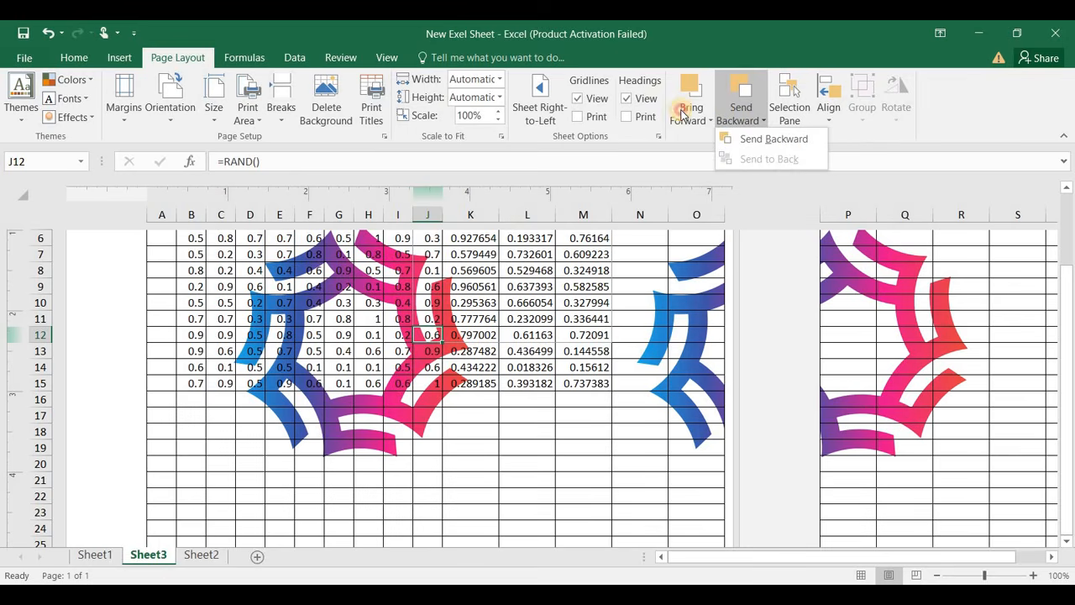
{"action": "left_click", "coordinate": [682, 114]}
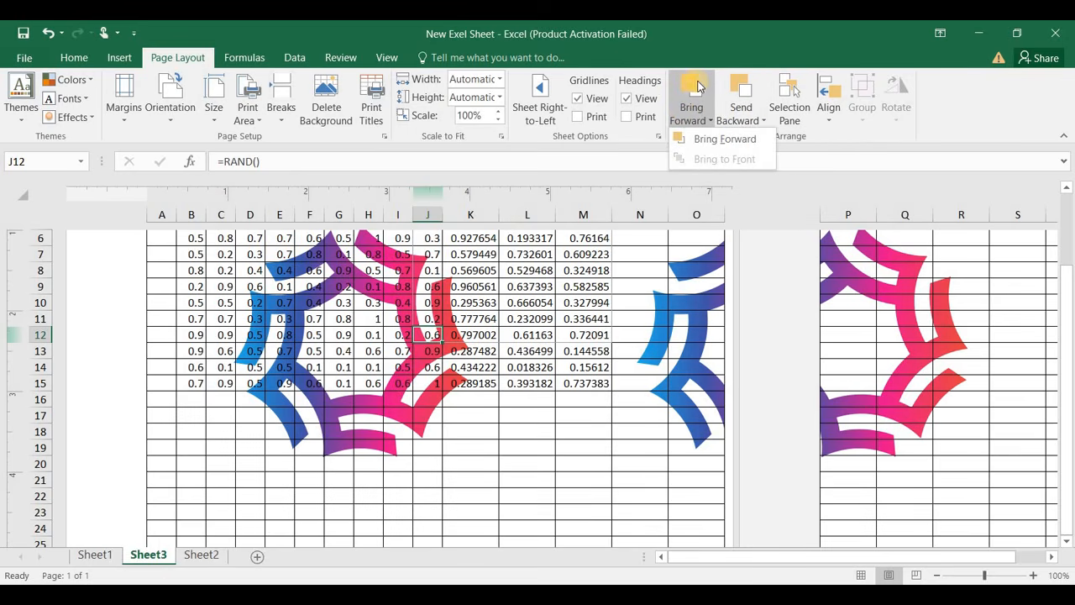
{"action": "left_click", "coordinate": [694, 89]}
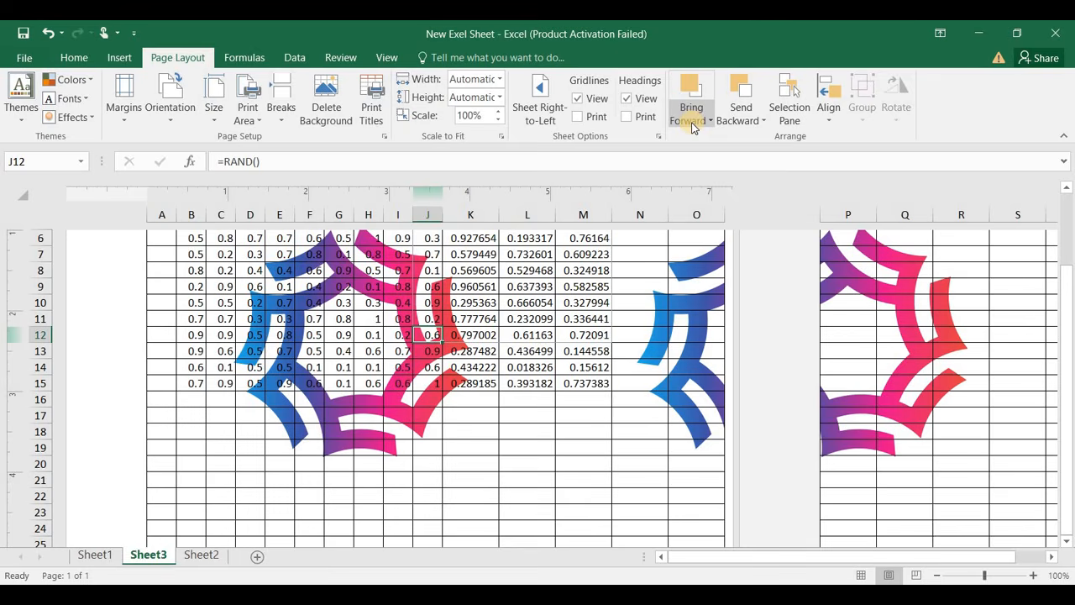
{"action": "left_click", "coordinate": [692, 122]}
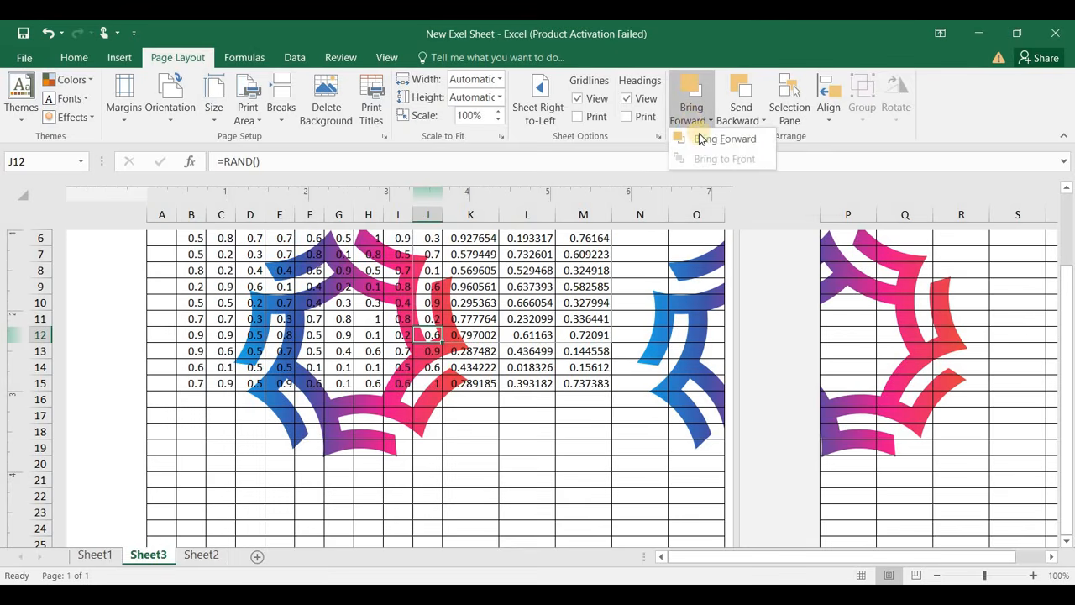
{"action": "left_click", "coordinate": [705, 149]}
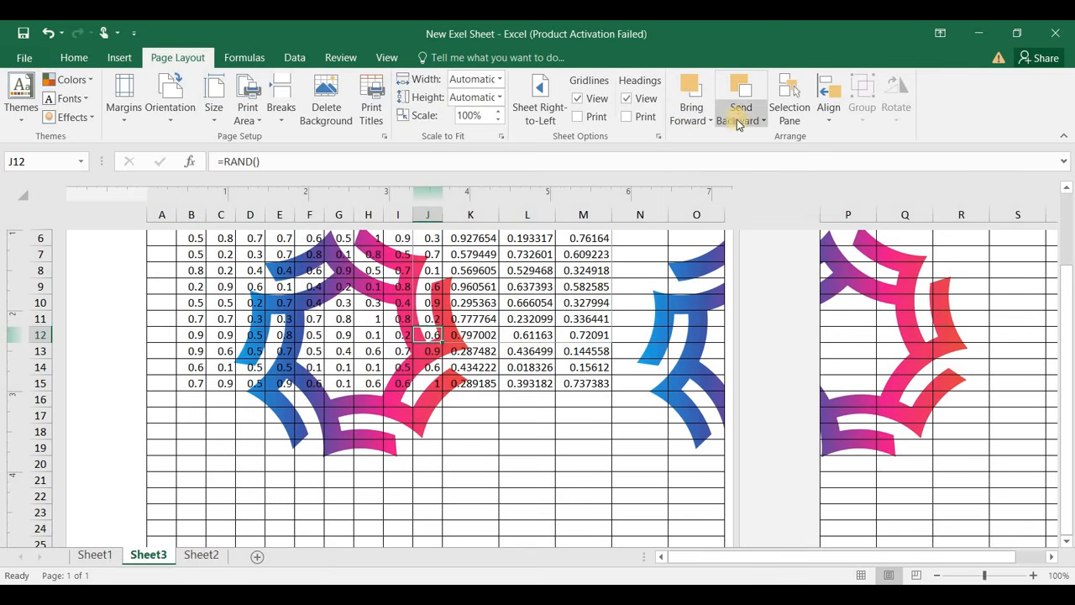
{"action": "left_click", "coordinate": [740, 120]}
{"action": "left_click", "coordinate": [744, 148]}
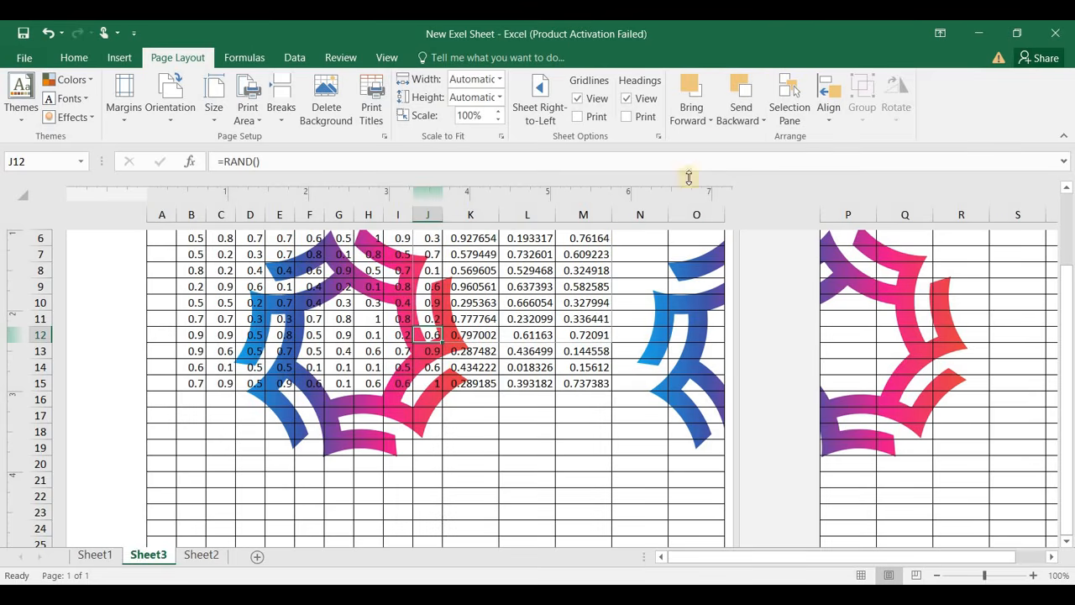
Delete the logo background from Sheet3.
{"action": "left_click", "coordinate": [278, 431]}
{"action": "left_click_drag", "start_coordinate": [295, 436], "coordinate": [368, 446]}
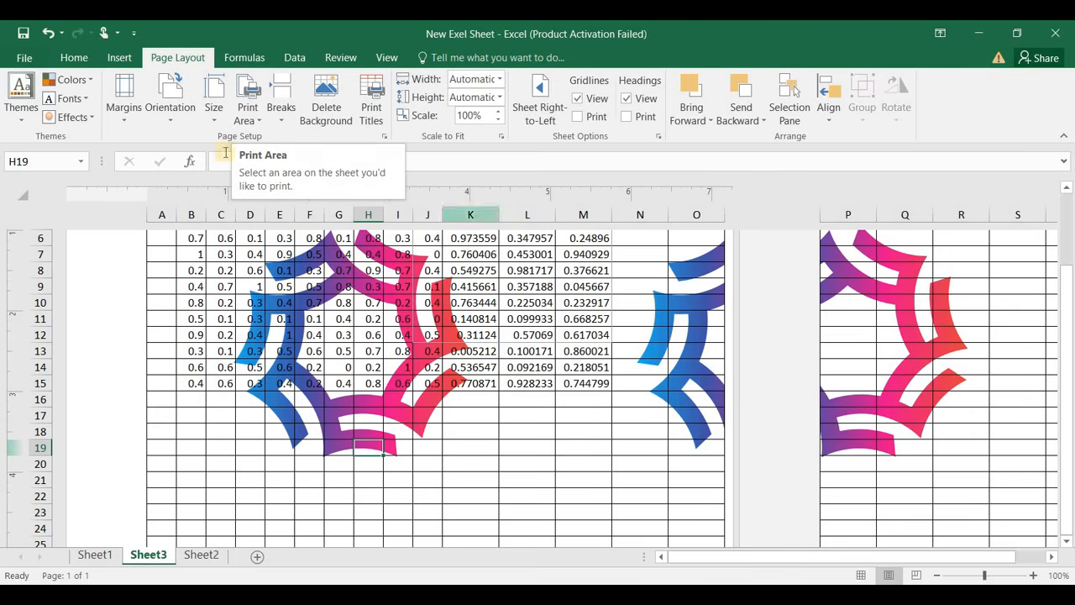
{"action": "left_click", "coordinate": [326, 99]}
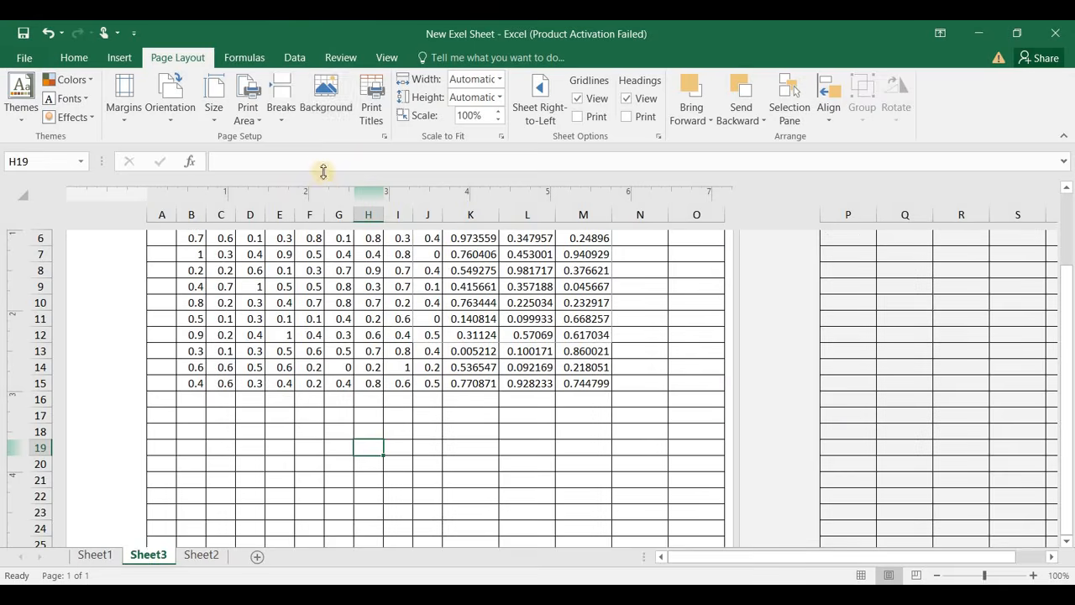
Search Bing for "wallpaper" and insert the purple sunset lake picture with the pier as the sheet background.
{"action": "left_click", "coordinate": [328, 112]}
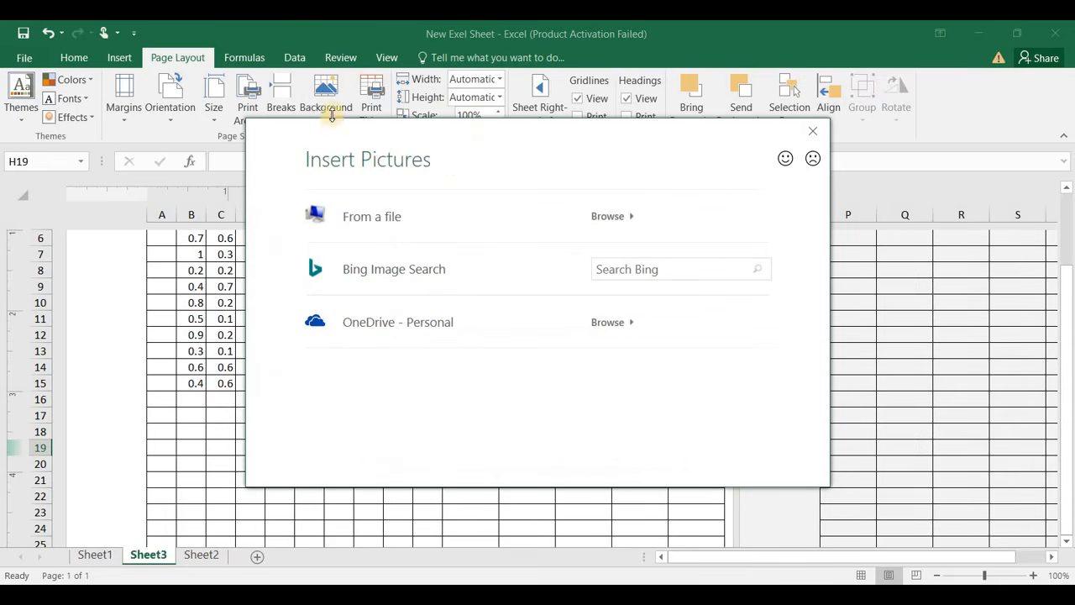
{"action": "left_click", "coordinate": [618, 269]}
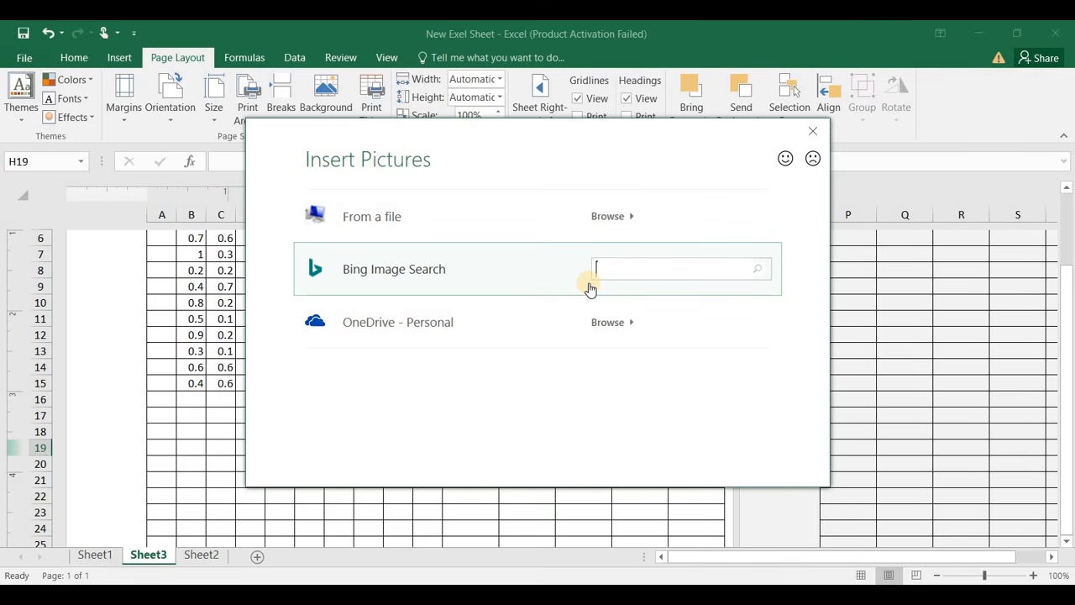
{"action": "type", "text": "wallpaper"}
{"action": "key", "text": "Return"}
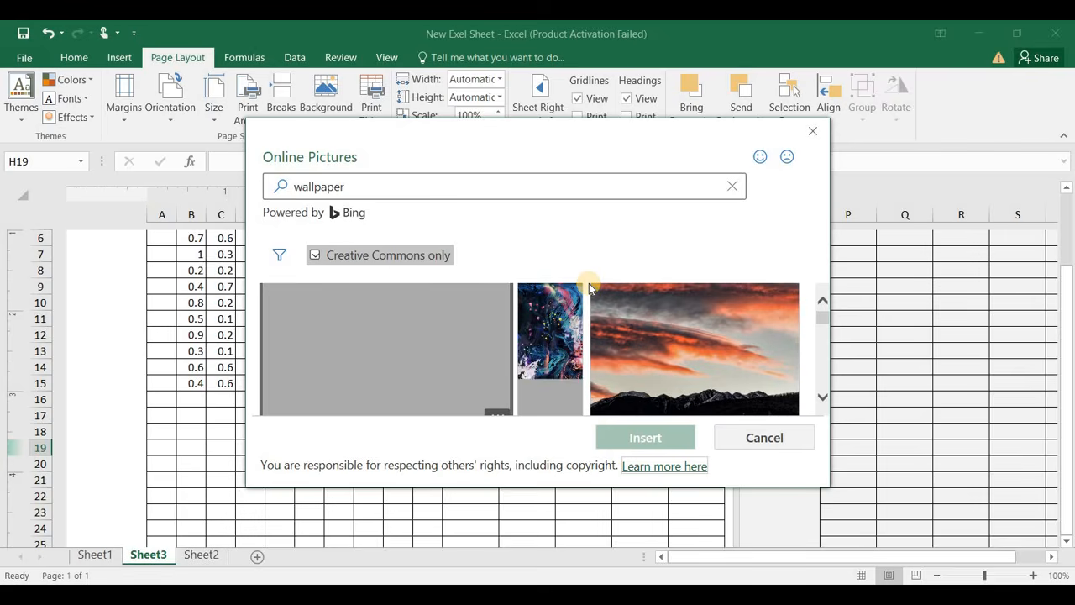
{"action": "left_click", "coordinate": [465, 333]}
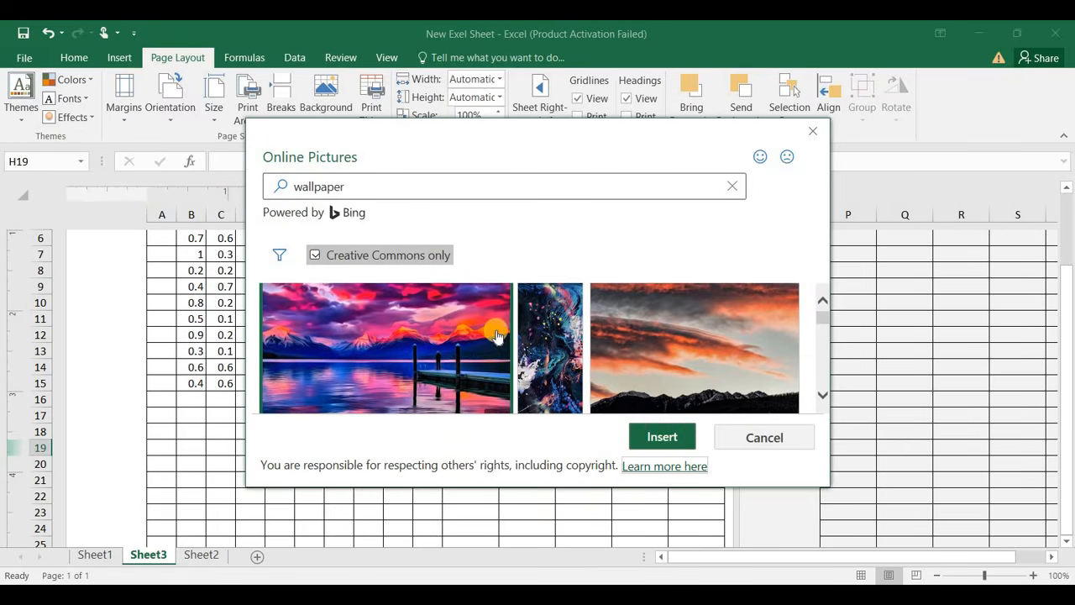
{"action": "left_click", "coordinate": [664, 436]}
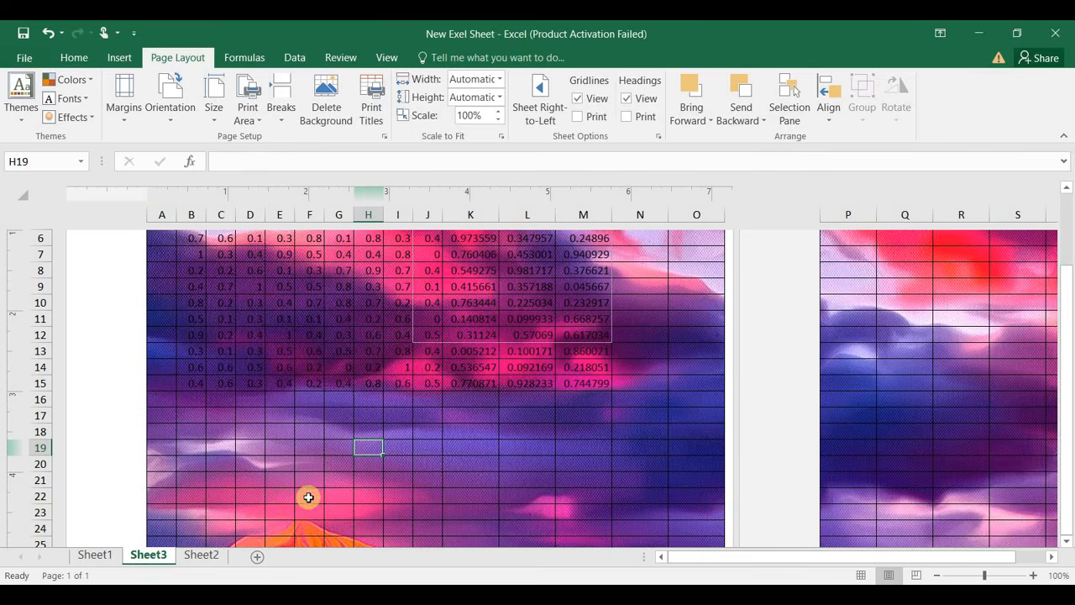
Examine how the wallpaper background covers Sheet3 by moving across and down the cells, then back up to row 1.
{"action": "left_click", "coordinate": [308, 497]}
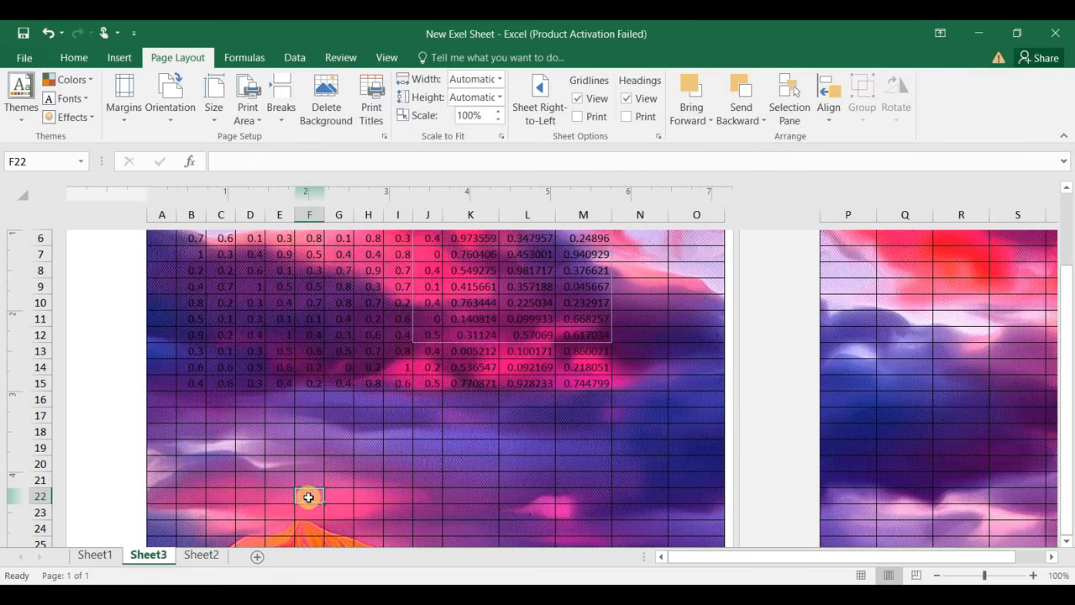
{"action": "key", "text": "Right"}
{"action": "key", "text": "Right"}
{"action": "key", "text": "Right"}
{"action": "key", "text": "Right"}
{"action": "key", "text": "Right"}
{"action": "key", "text": "Right"}
{"action": "key", "text": "Right"}
{"action": "key", "text": "Right"}
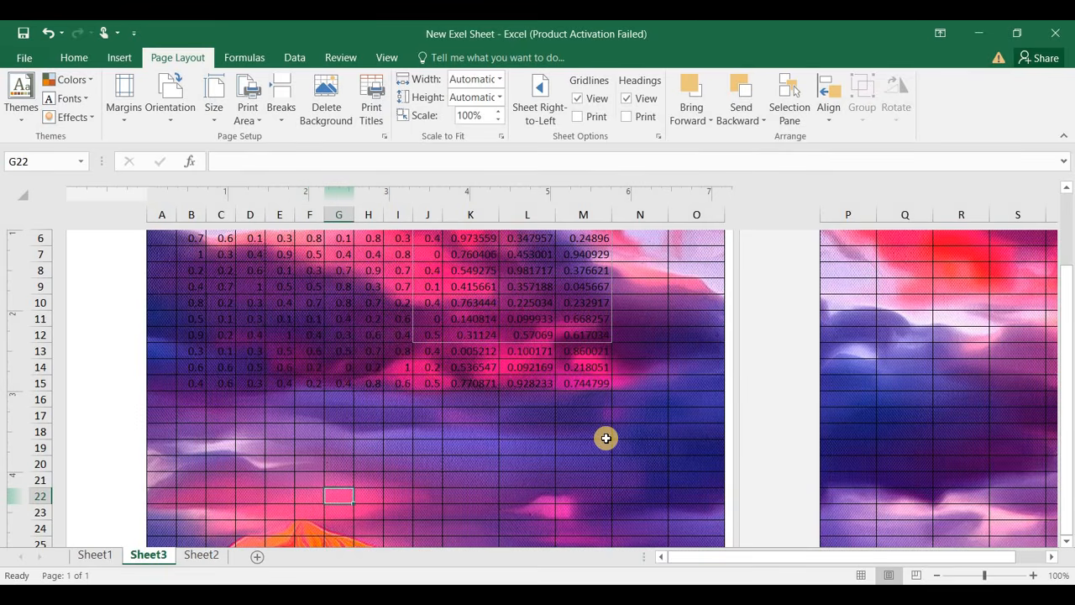
{"action": "key", "text": "Down"}
{"action": "key", "text": "Down"}
{"action": "key", "text": "Down"}
{"action": "key", "text": "Down"}
{"action": "key", "text": "Down"}
{"action": "key", "text": "Down"}
{"action": "key", "text": "Down"}
{"action": "key", "text": "Down"}
{"action": "key", "text": "Down"}
{"action": "key", "text": "Down"}
{"action": "key", "text": "Down"}
{"action": "key", "text": "Down"}
{"action": "key", "text": "Down"}
{"action": "key", "text": "Down"}
{"action": "key", "text": "Down"}
{"action": "key", "text": "Down"}
{"action": "key", "text": "Down"}
{"action": "key", "text": "Down"}
{"action": "key", "text": "Down"}
{"action": "key", "text": "Down"}
{"action": "key", "text": "Down"}
{"action": "key", "text": "Down"}
{"action": "key", "text": "Down"}
{"action": "key", "text": "Down"}
{"action": "key", "text": "Down"}
{"action": "key", "text": "Down"}
{"action": "key", "text": "Down"}
{"action": "key", "text": "Down"}
{"action": "key", "text": "Down"}
{"action": "key", "text": "Down"}
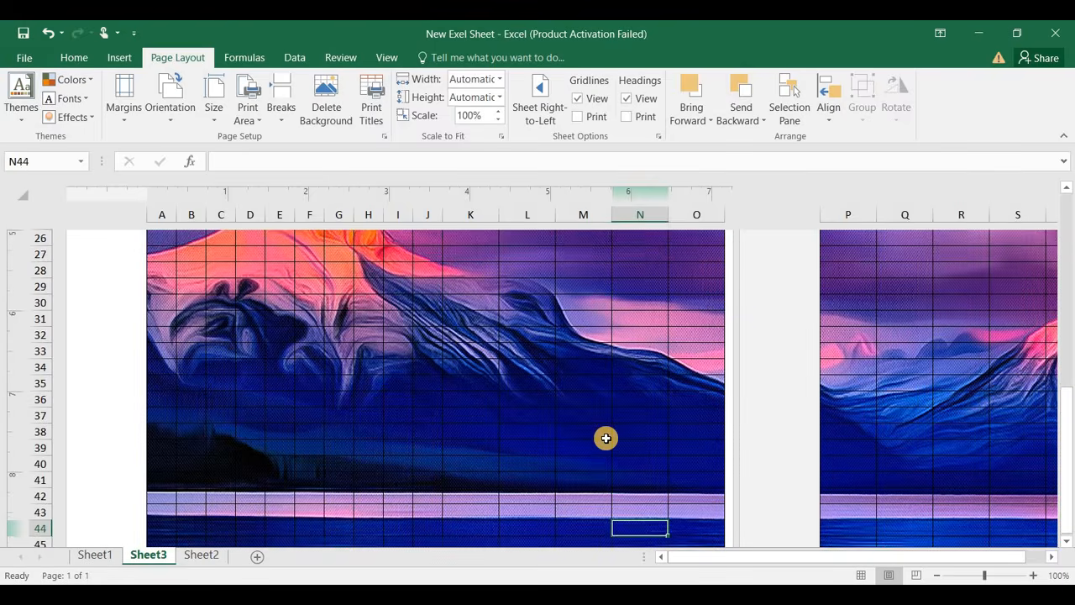
{"action": "key", "text": "Up"}
{"action": "key", "text": "Up"}
{"action": "key", "text": "Up"}
{"action": "key", "text": "Up"}
{"action": "key", "text": "Up"}
{"action": "key", "text": "Up"}
{"action": "key", "text": "Up"}
{"action": "key", "text": "Up"}
{"action": "key", "text": "Up"}
{"action": "key", "text": "Up"}
{"action": "key", "text": "Up"}
{"action": "key", "text": "Up"}
{"action": "key", "text": "Up"}
{"action": "key", "text": "Up"}
{"action": "key", "text": "Up"}
{"action": "key", "text": "Up"}
{"action": "key", "text": "Up"}
{"action": "key", "text": "Up"}
{"action": "key", "text": "Up"}
{"action": "key", "text": "Up"}
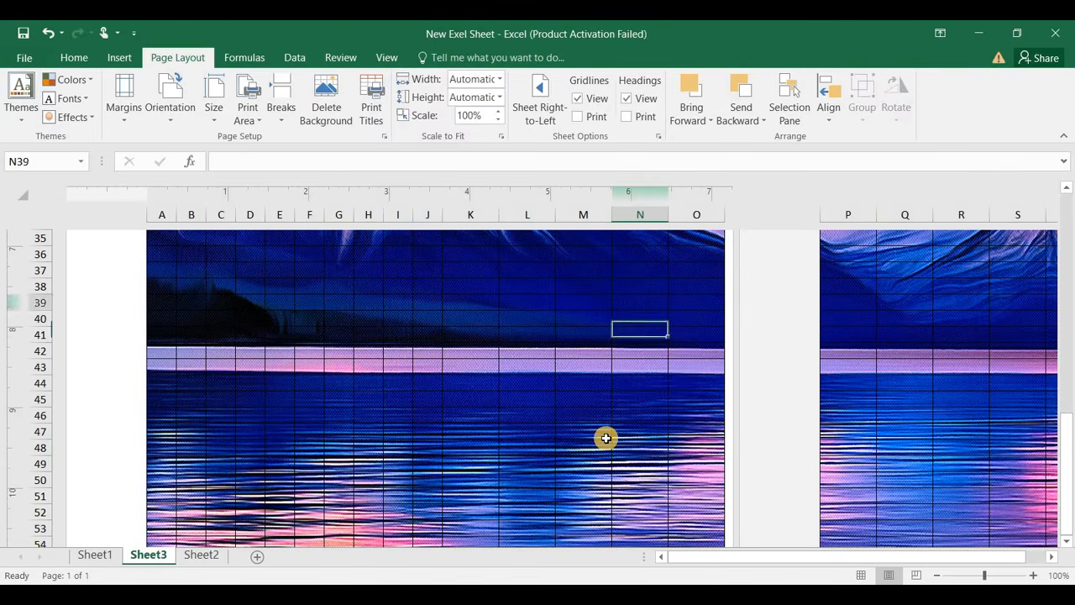
{"action": "key", "text": "Up"}
{"action": "key", "text": "Up"}
{"action": "key", "text": "Up"}
{"action": "key", "text": "Up"}
{"action": "key", "text": "Up"}
{"action": "key", "text": "Up"}
{"action": "key", "text": "Up"}
{"action": "key", "text": "Up"}
{"action": "key", "text": "Up"}
{"action": "key", "text": "Up"}
{"action": "key", "text": "Up"}
{"action": "key", "text": "Up"}
{"action": "key", "text": "Up"}
{"action": "key", "text": "Up"}
{"action": "key", "text": "Up"}
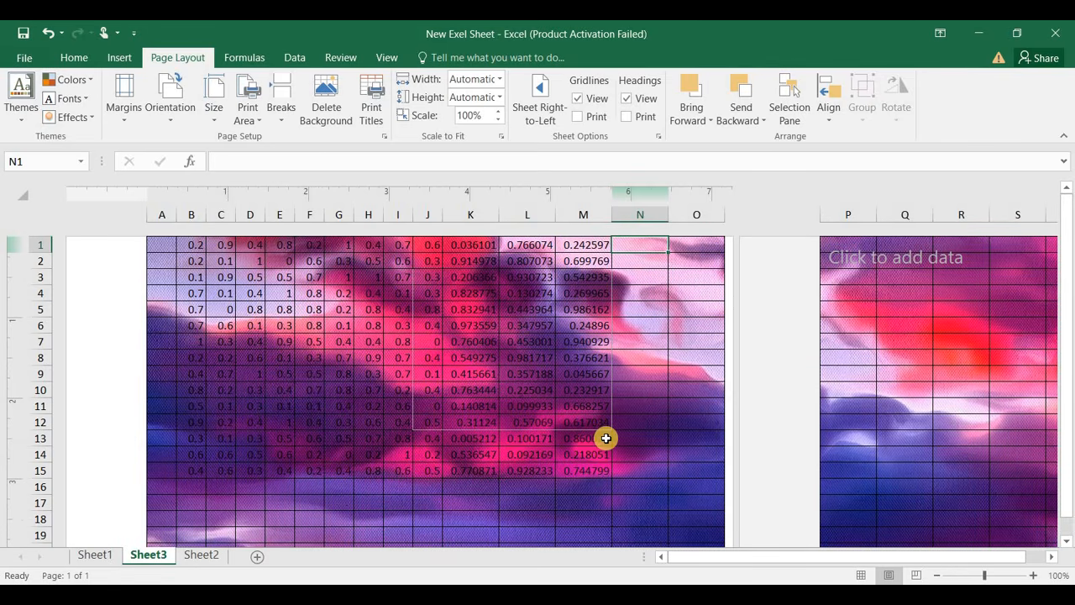
Show the workbook's file information and enter a person's first name as its Title property.
{"action": "key", "text": "alt+f"}
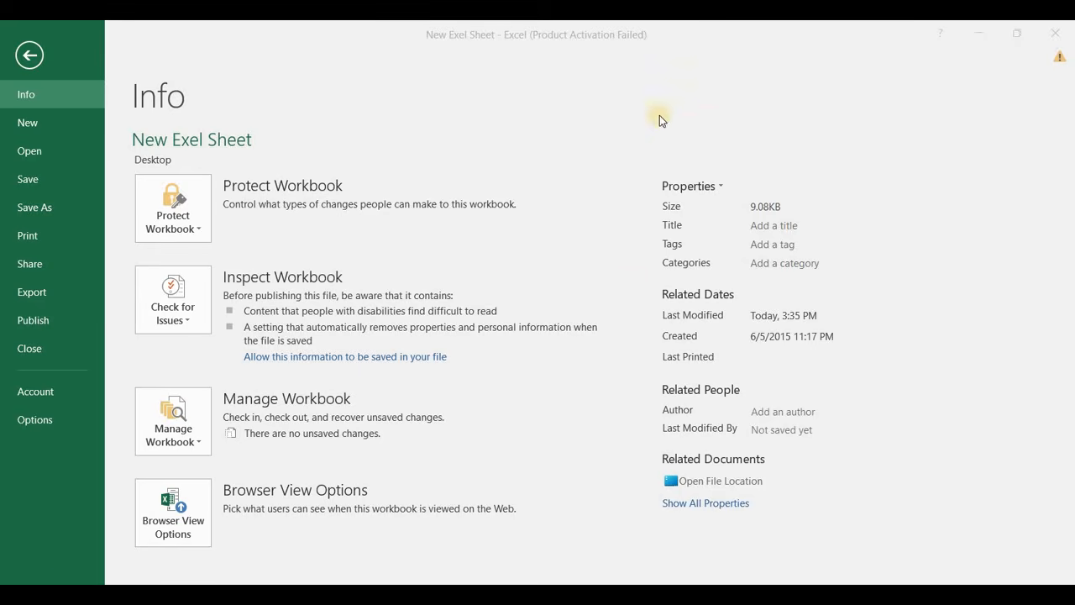
{"action": "left_click", "coordinate": [696, 186]}
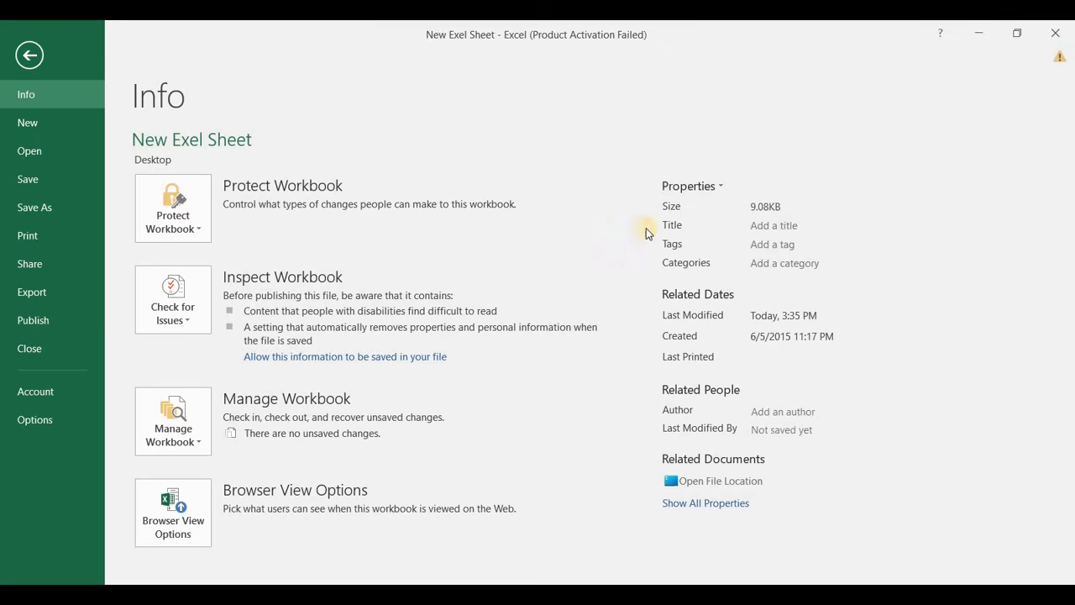
{"action": "left_click", "coordinate": [756, 225]}
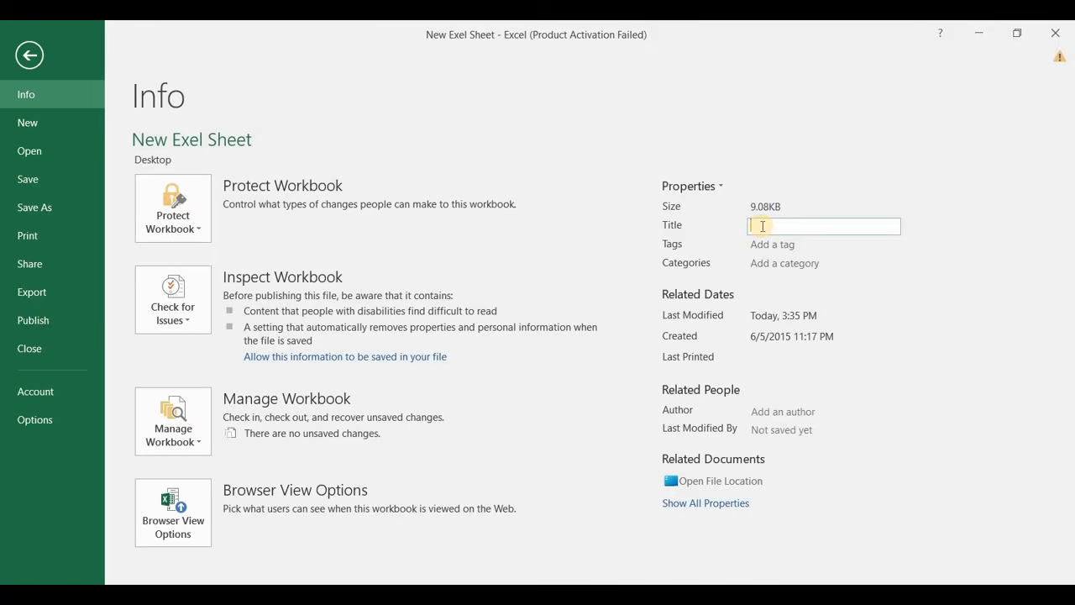
{"action": "type", "text": "zain"}
{"action": "key", "text": "Return"}
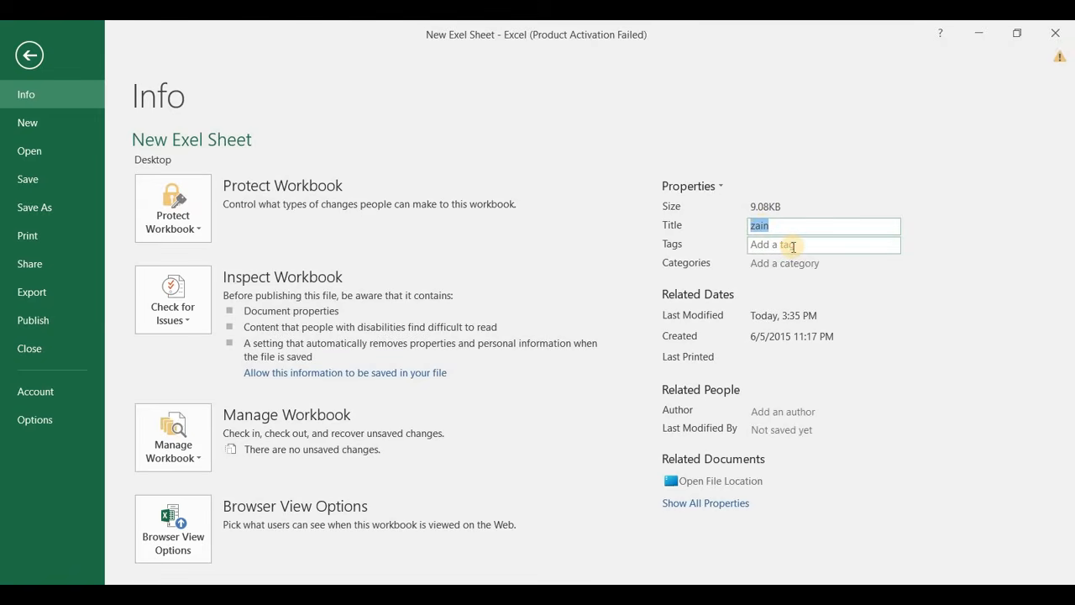
Enter three people's first names in lowercase, separated by commas, as the workbook's Tags property.
{"action": "left_click", "coordinate": [793, 247]}
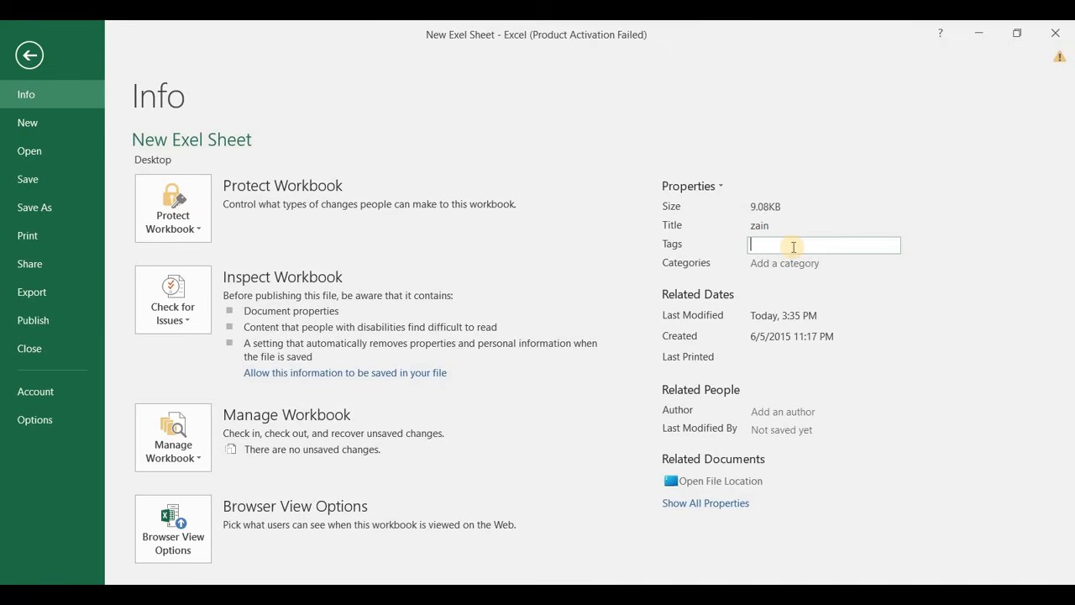
{"action": "type", "text": "ali, usAMA, TALHA,"}
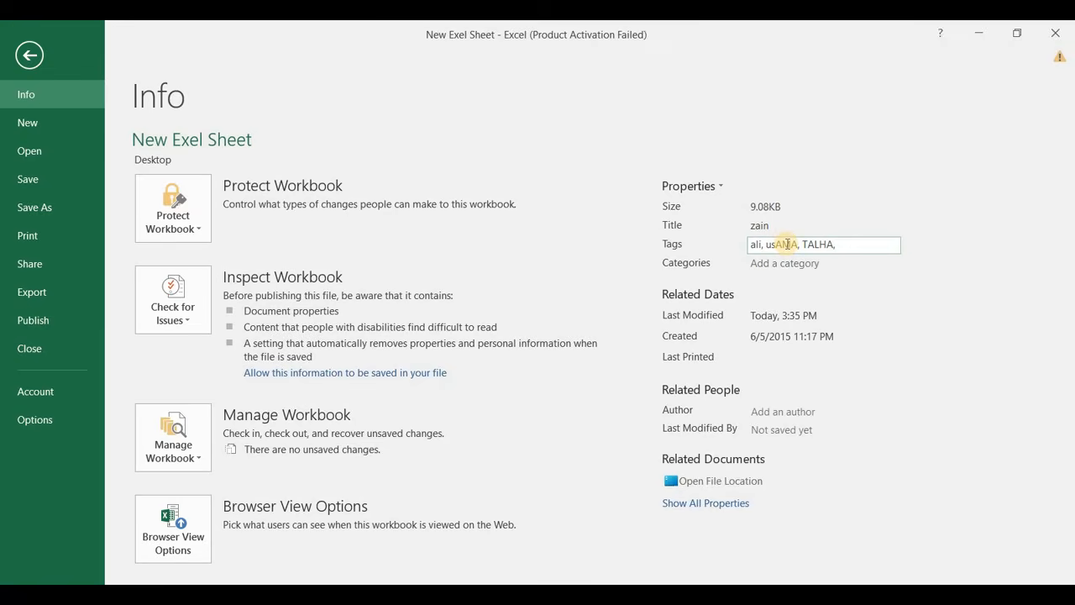
{"action": "key", "text": "BackSpace"}
{"action": "key", "text": "BackSpace"}
{"action": "key", "text": "BackSpace"}
{"action": "key", "text": "BackSpace"}
{"action": "key", "text": "BackSpace"}
{"action": "key", "text": "BackSpace"}
{"action": "key", "text": "BackSpace"}
{"action": "key", "text": "BackSpace"}
{"action": "key", "text": "BackSpace"}
{"action": "key", "text": "BackSpace"}
{"action": "key", "text": "BackSpace"}
{"action": "type", "text": "ama, talha"}
Set the workbook's Categories property to "Tamplet", with a capital T.
{"action": "left_click", "coordinate": [826, 264]}
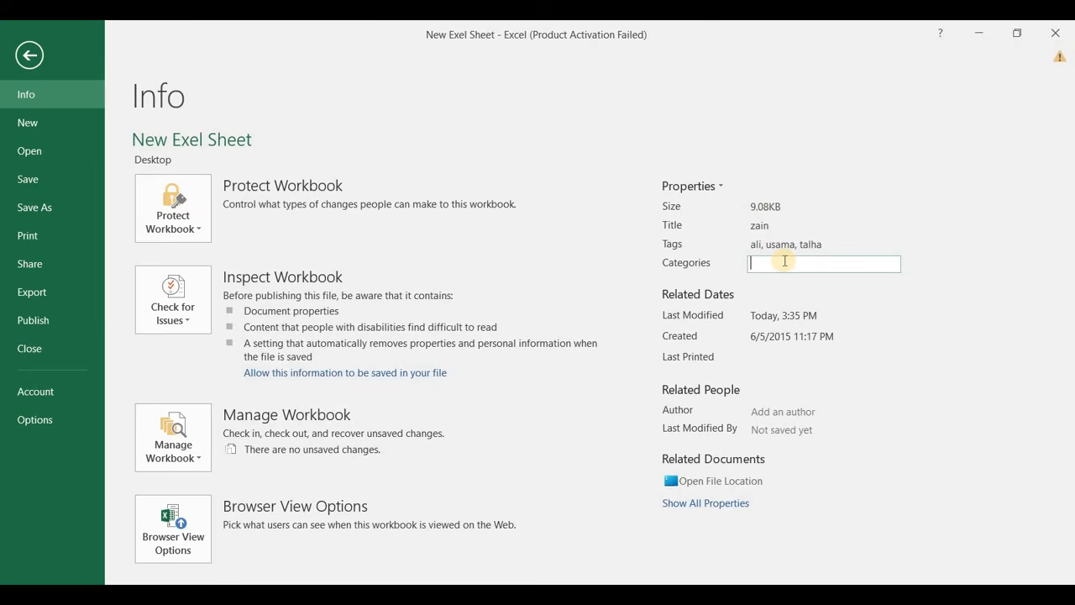
{"action": "type", "text": "tamplet"}
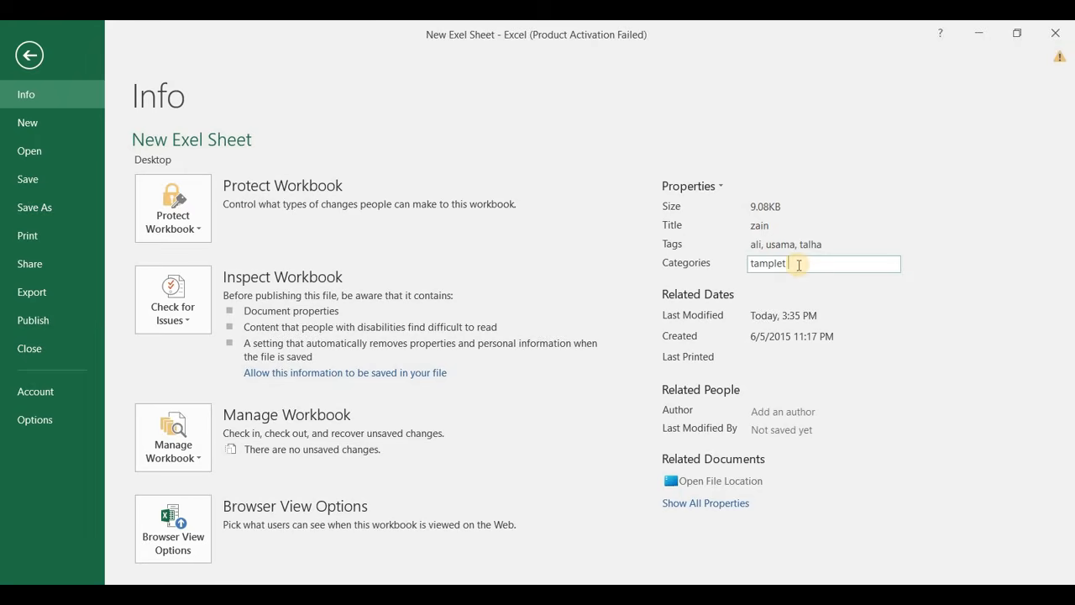
{"action": "left_click", "coordinate": [756, 263]}
{"action": "key", "text": "BackSpace"}
{"action": "type", "text": "T"}
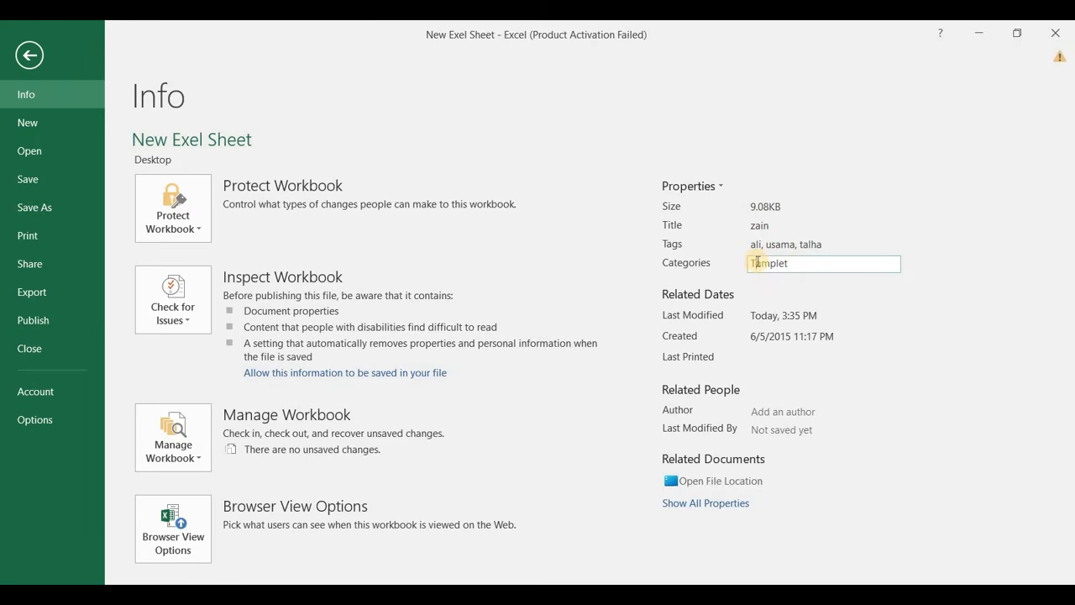
{"action": "left_click", "coordinate": [806, 264]}
Look through the workbook's advanced properties, from Summary, Statistics and Contents to Custom and General, and return to the worksheet.
{"action": "left_click", "coordinate": [724, 189]}
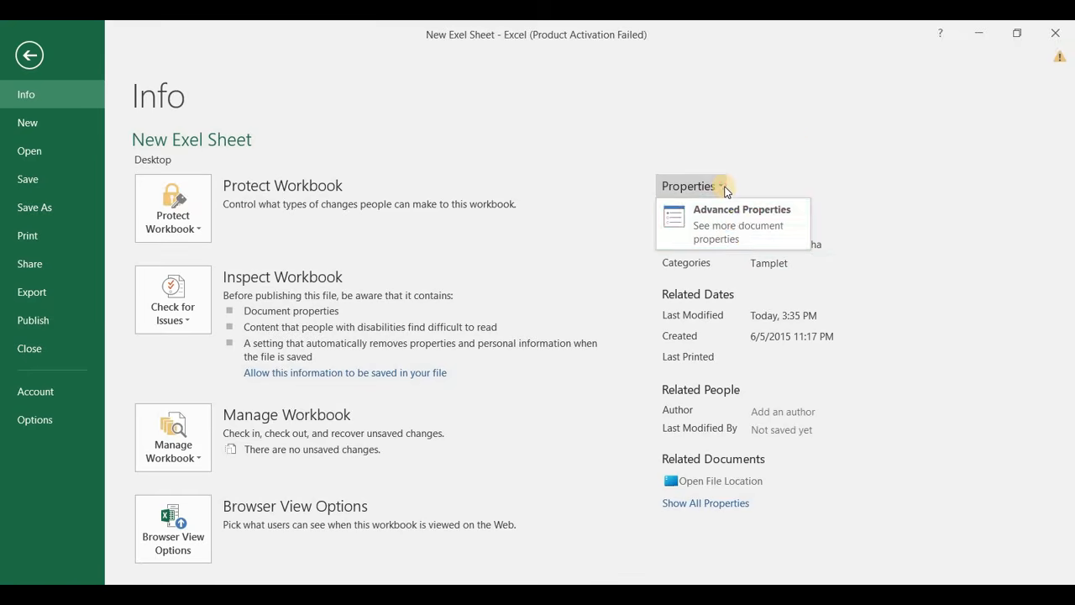
{"action": "left_click", "coordinate": [741, 220]}
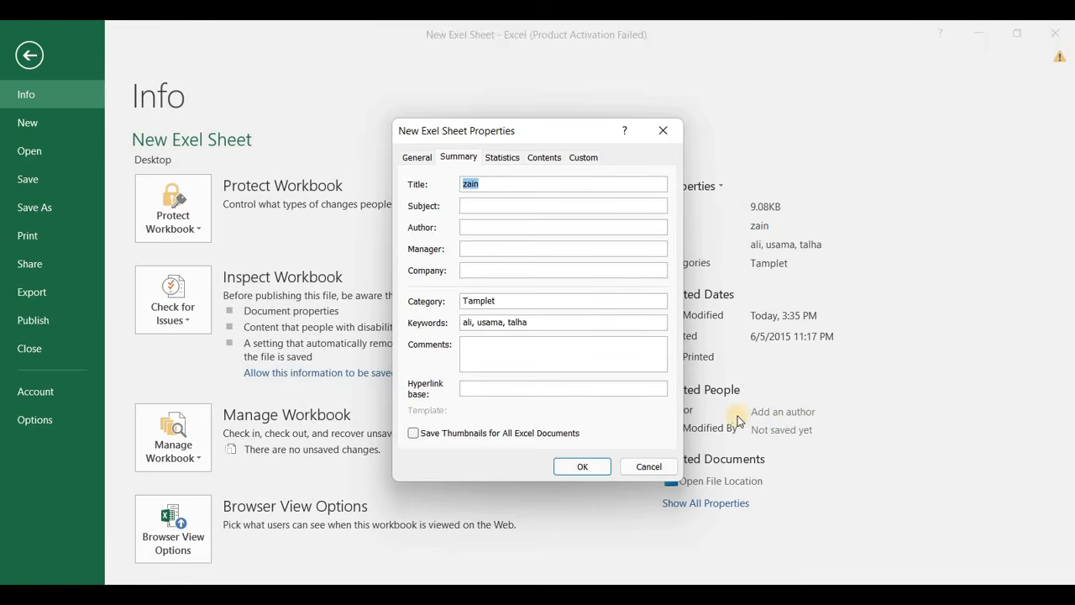
{"action": "left_click", "coordinate": [496, 157]}
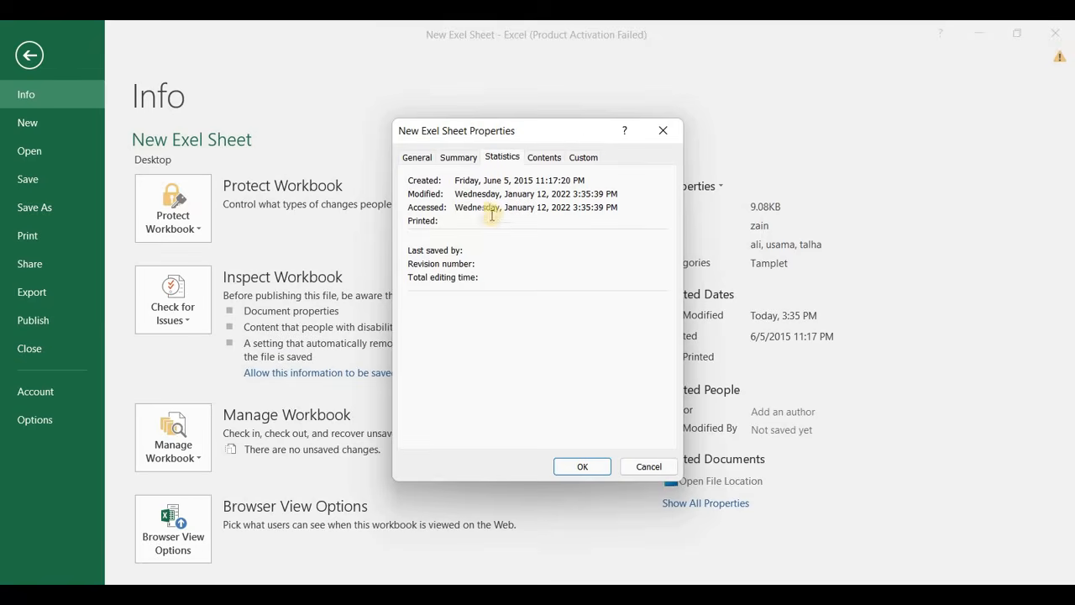
{"action": "left_click", "coordinate": [546, 160]}
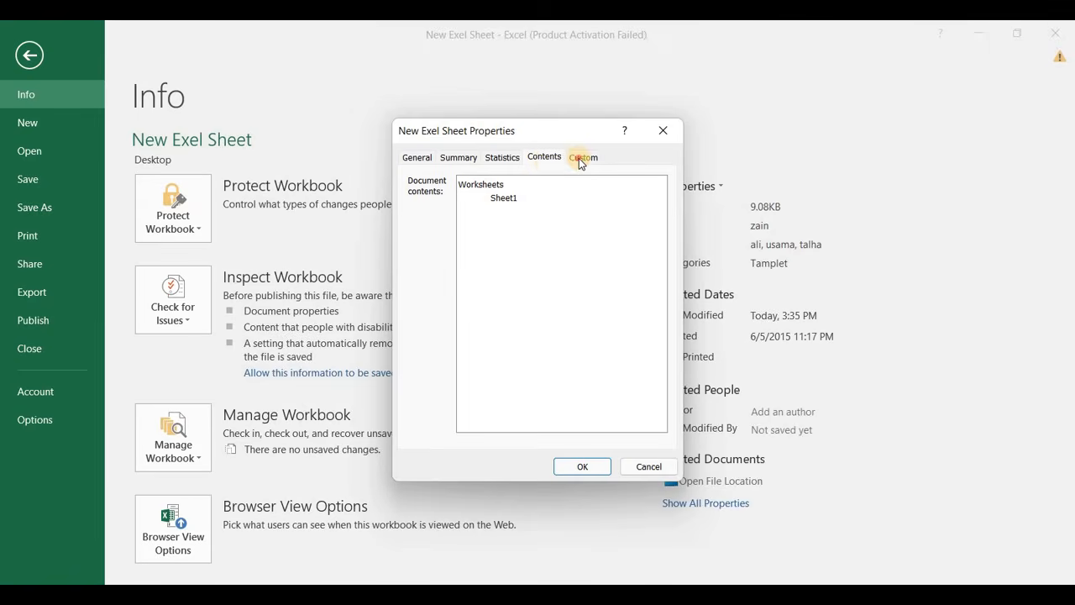
{"action": "left_click", "coordinate": [578, 159]}
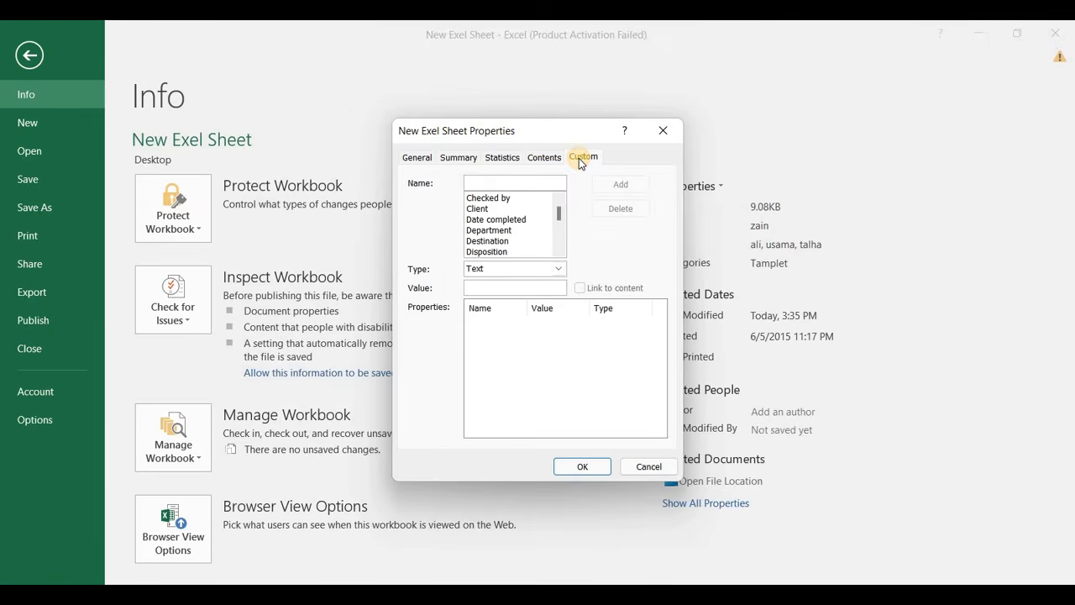
{"action": "left_click", "coordinate": [417, 158]}
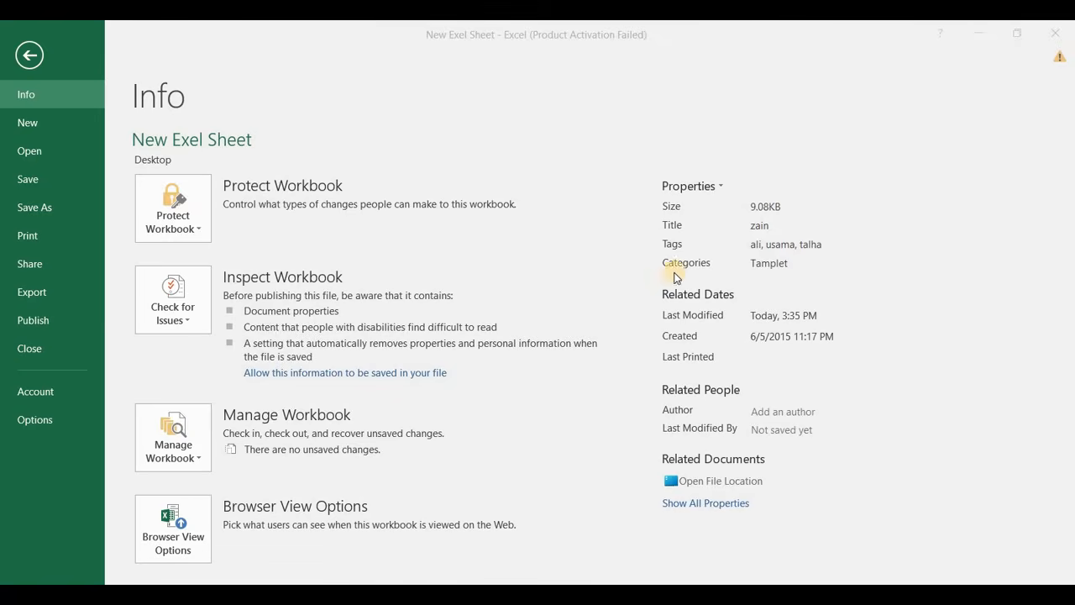
{"action": "left_click", "coordinate": [26, 55]}
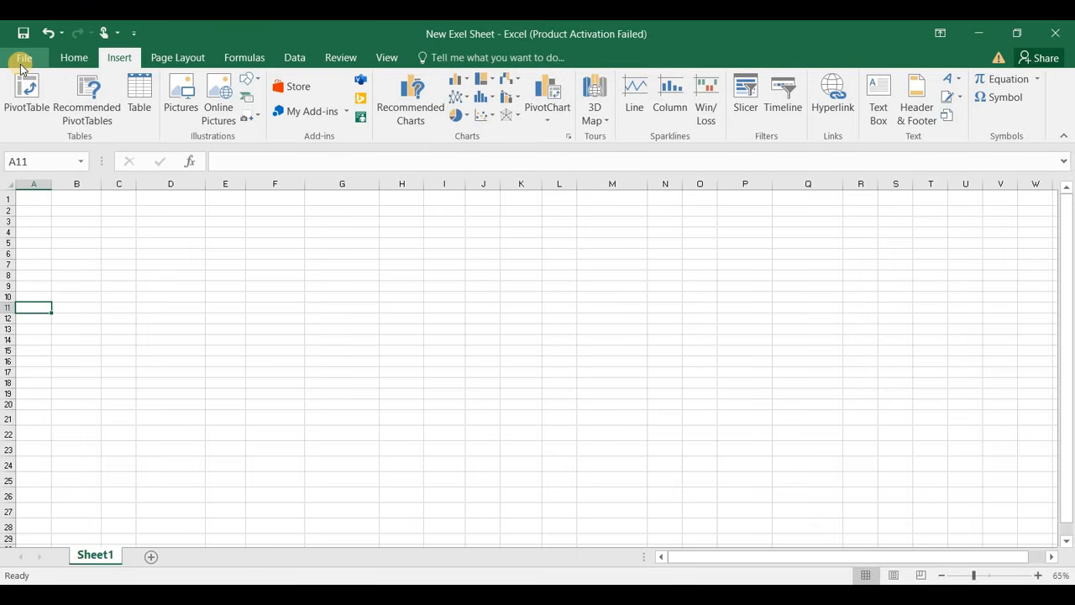
Show the general details in the workbook's advanced properties and highlight the file's location path.
{"action": "left_click", "coordinate": [23, 65]}
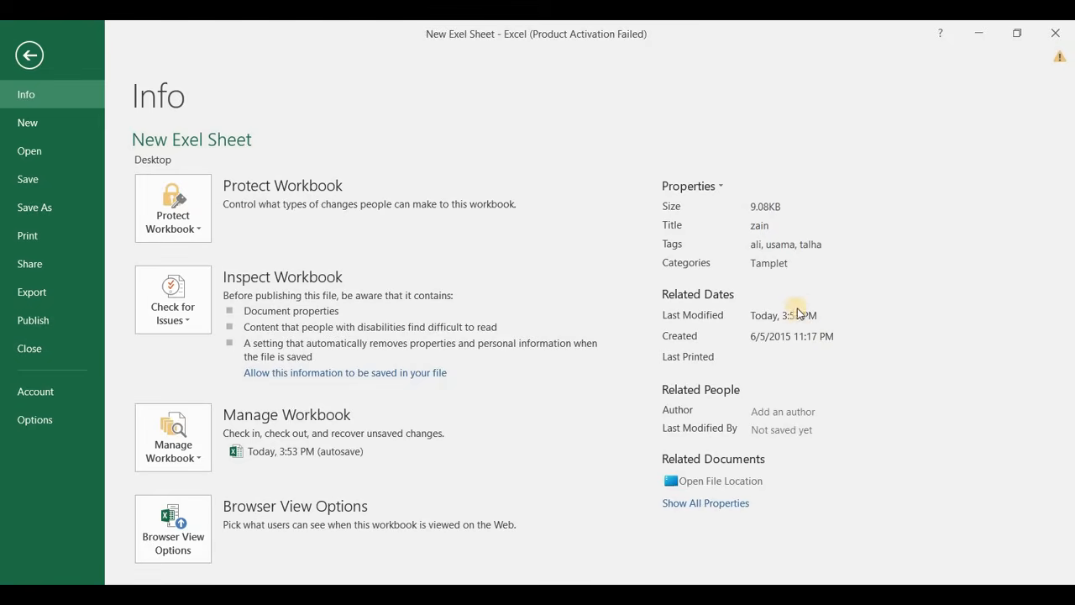
{"action": "left_click", "coordinate": [691, 189]}
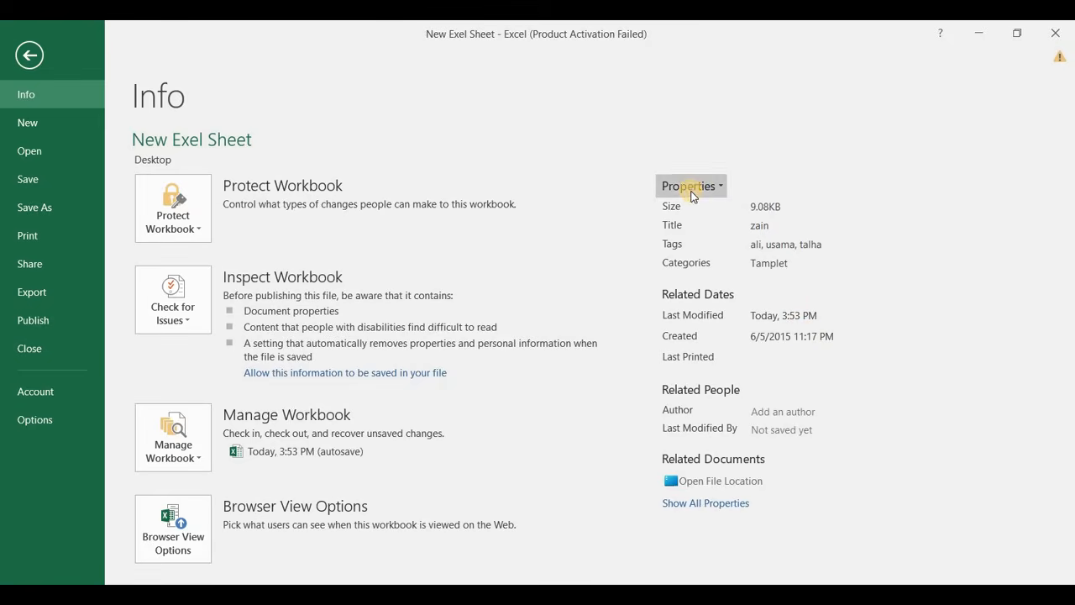
{"action": "left_click", "coordinate": [696, 214]}
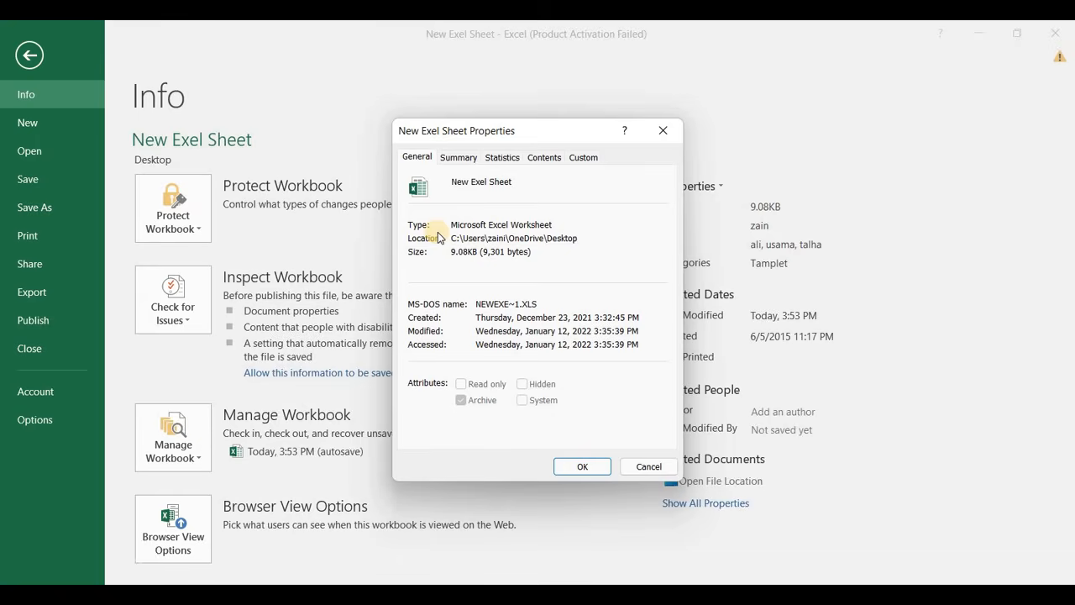
{"action": "left_click_drag", "start_coordinate": [451, 238], "coordinate": [573, 231]}
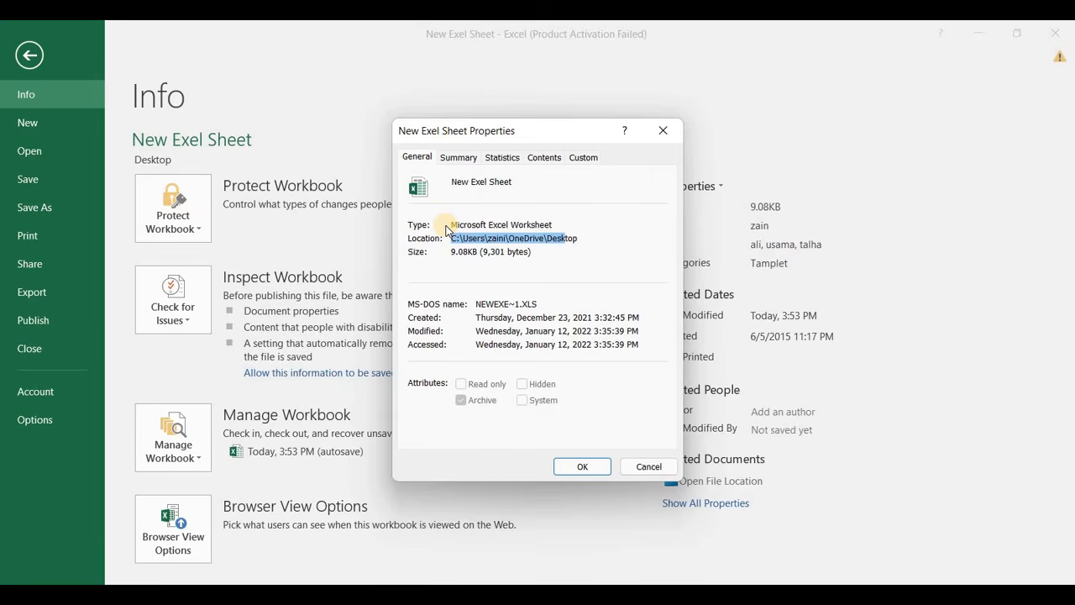
Review the Summary fields from Subject to Company, plus the Statistics and Contents details of the workbook's properties.
{"action": "left_click", "coordinate": [453, 158]}
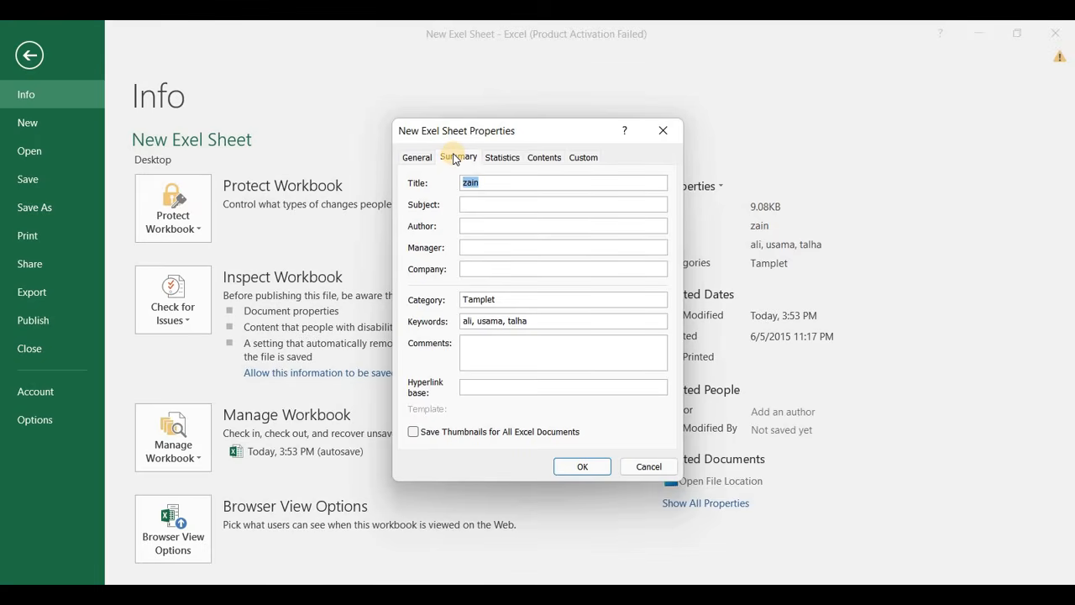
{"action": "left_click", "coordinate": [475, 204]}
{"action": "left_click", "coordinate": [483, 227]}
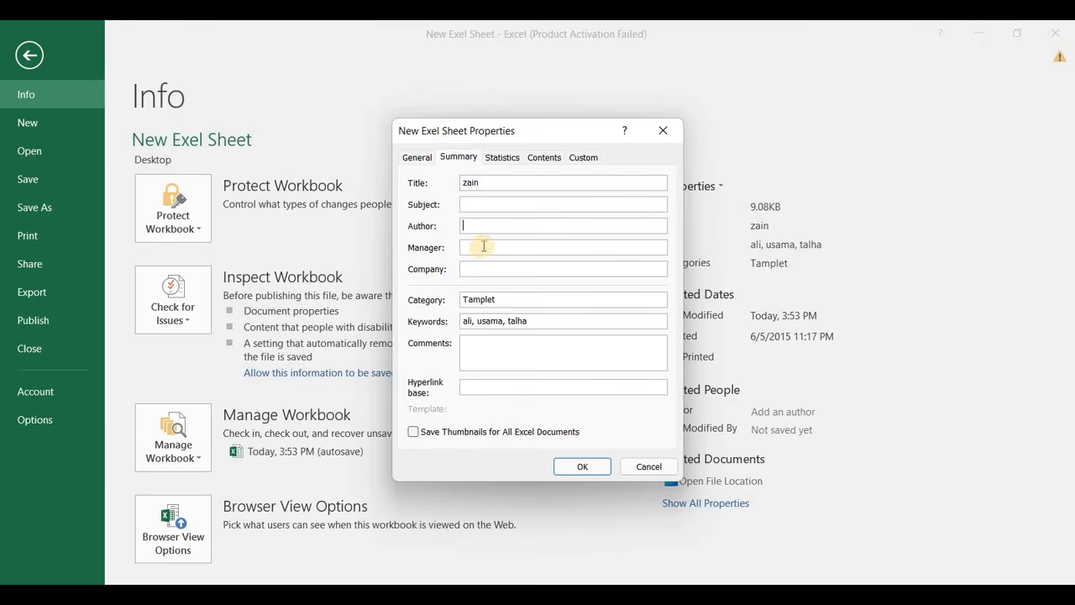
{"action": "left_click", "coordinate": [483, 247]}
{"action": "left_click", "coordinate": [479, 266]}
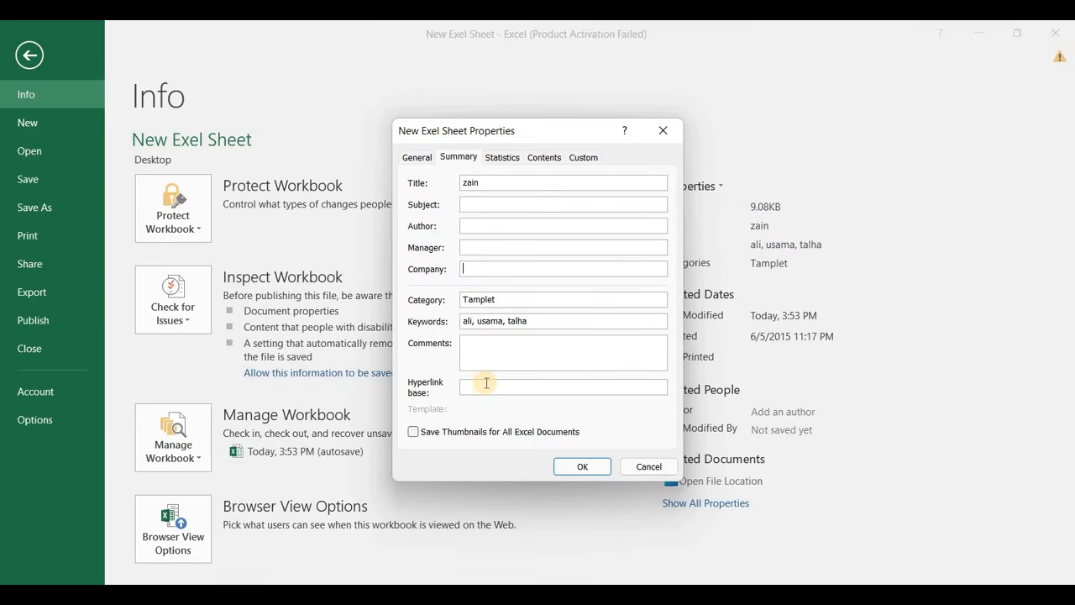
{"action": "left_click", "coordinate": [503, 158]}
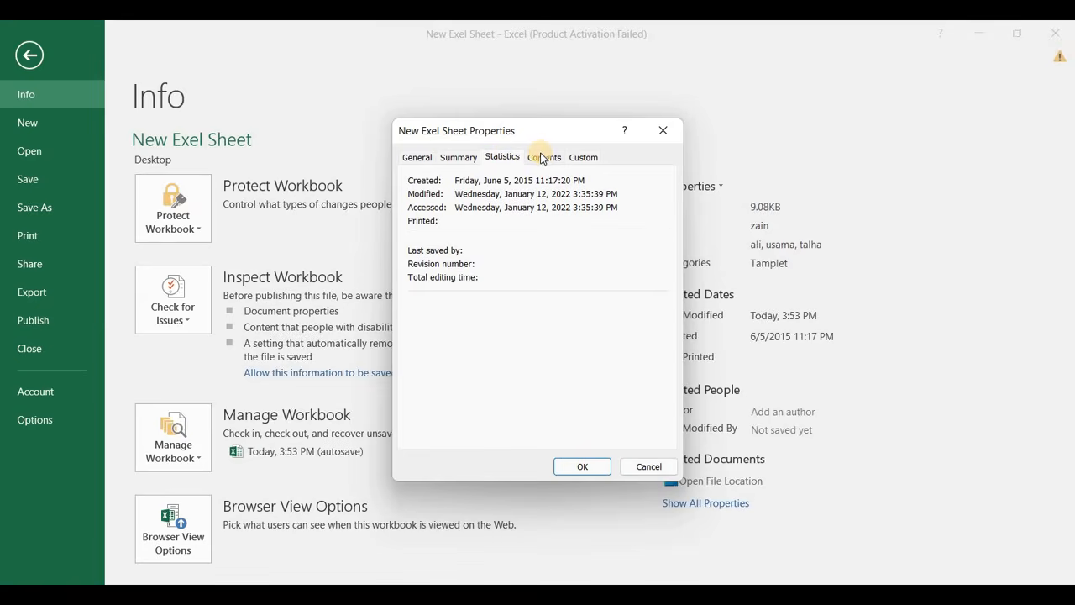
{"action": "left_click", "coordinate": [542, 157]}
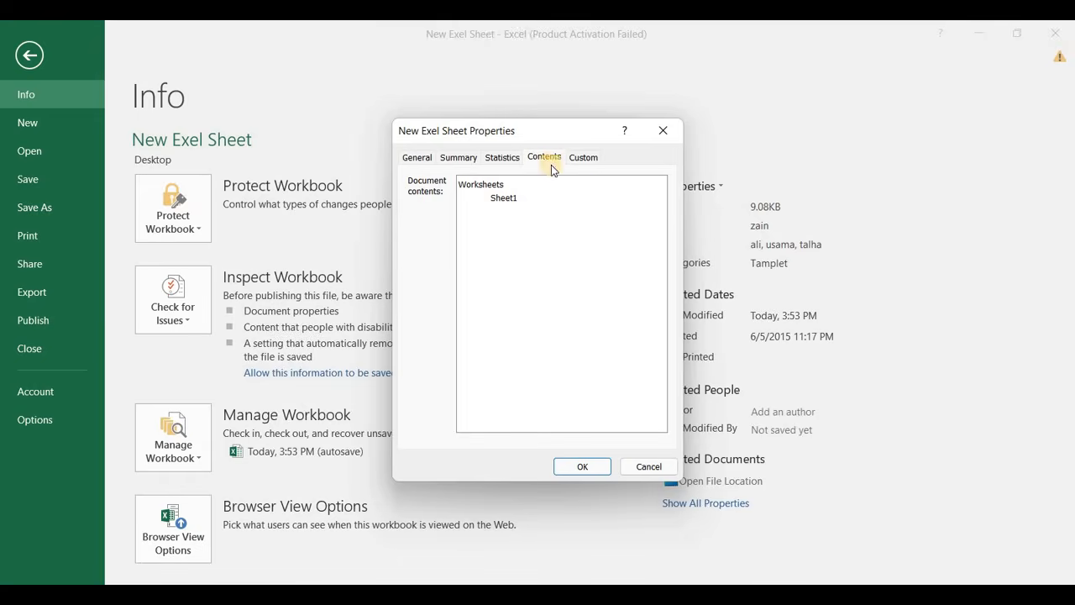
Preview the custom property names Checked by, Client and Date completed, and close the properties dialog.
{"action": "left_click", "coordinate": [596, 158]}
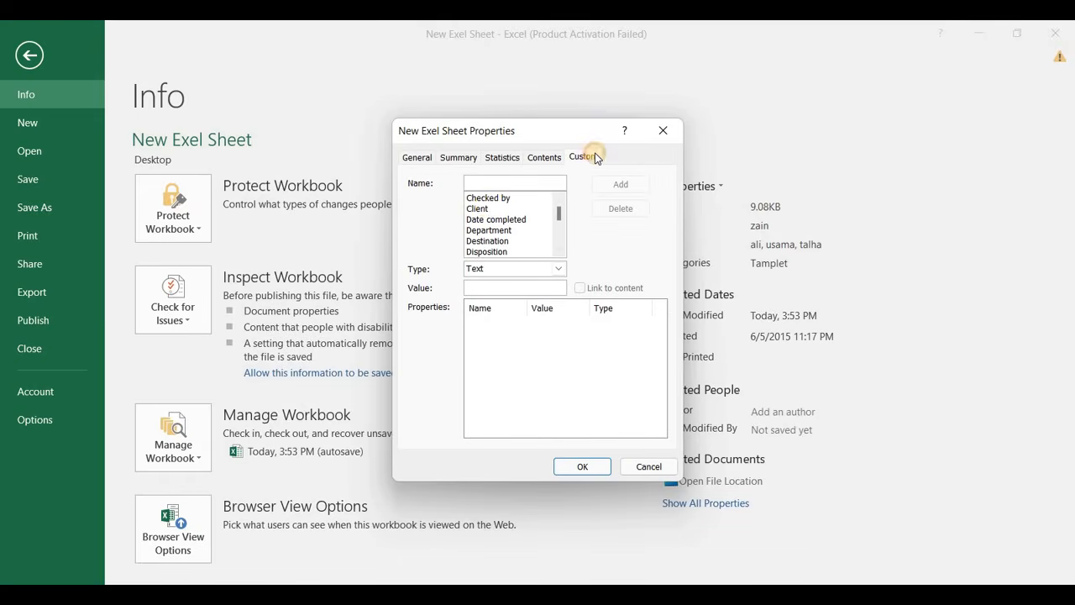
{"action": "left_click", "coordinate": [487, 199]}
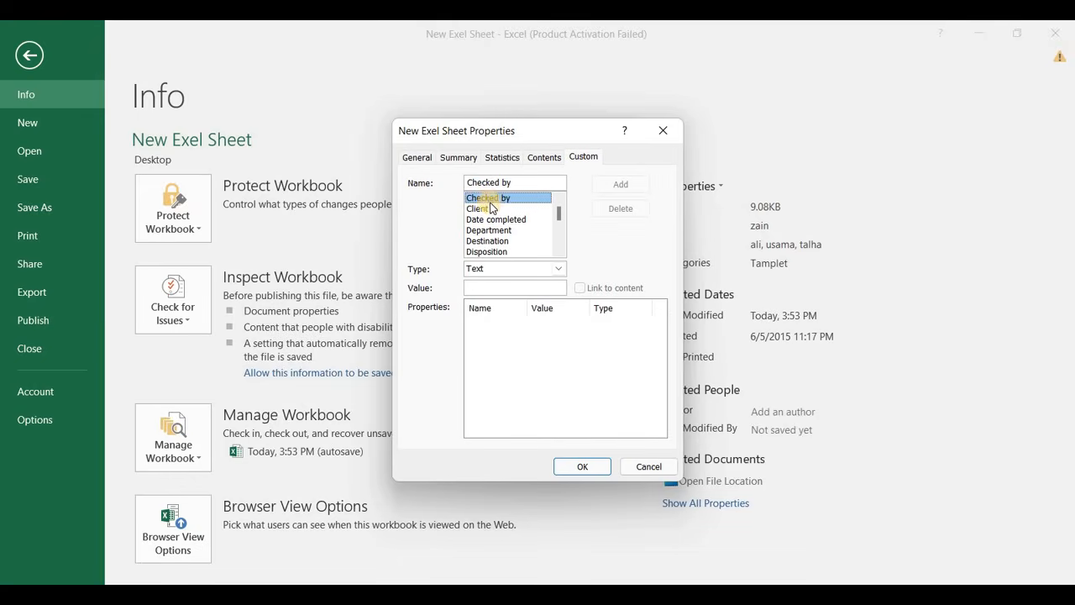
{"action": "left_click", "coordinate": [530, 200]}
{"action": "left_click", "coordinate": [505, 208]}
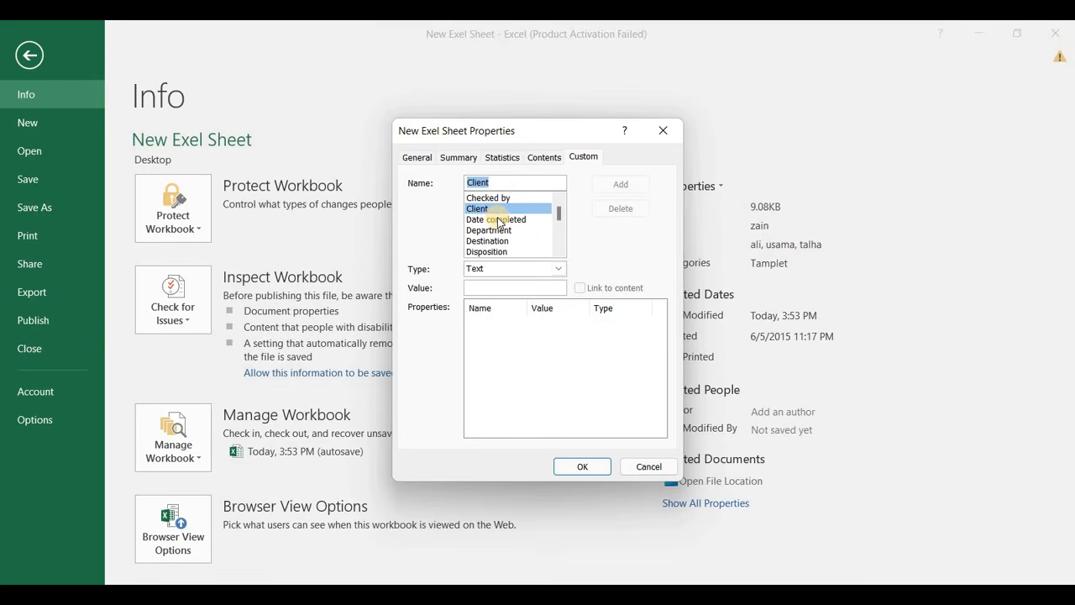
{"action": "left_click", "coordinate": [498, 220]}
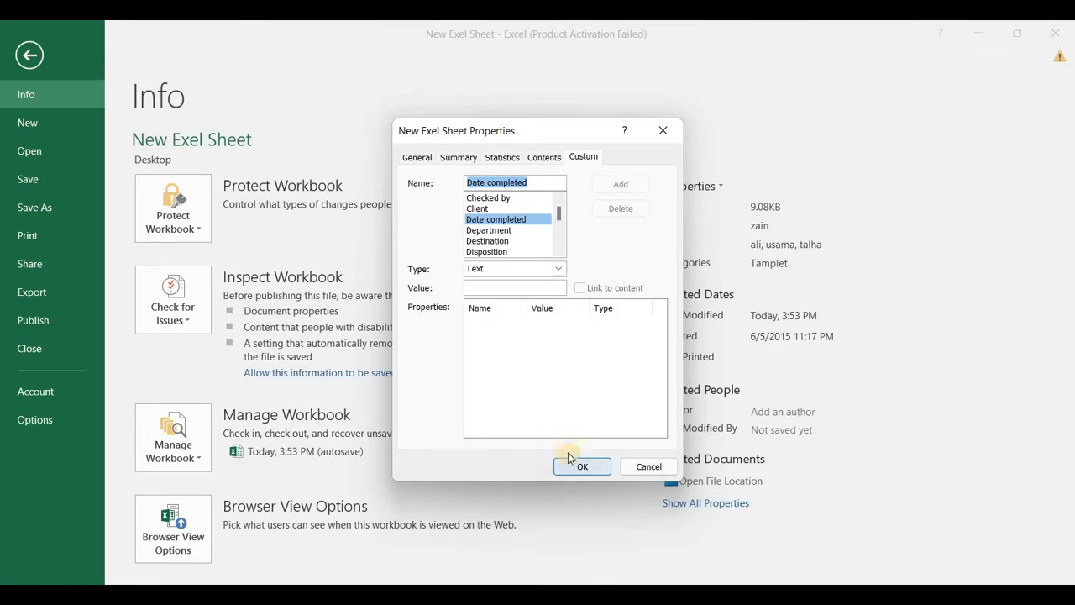
{"action": "left_click", "coordinate": [505, 291]}
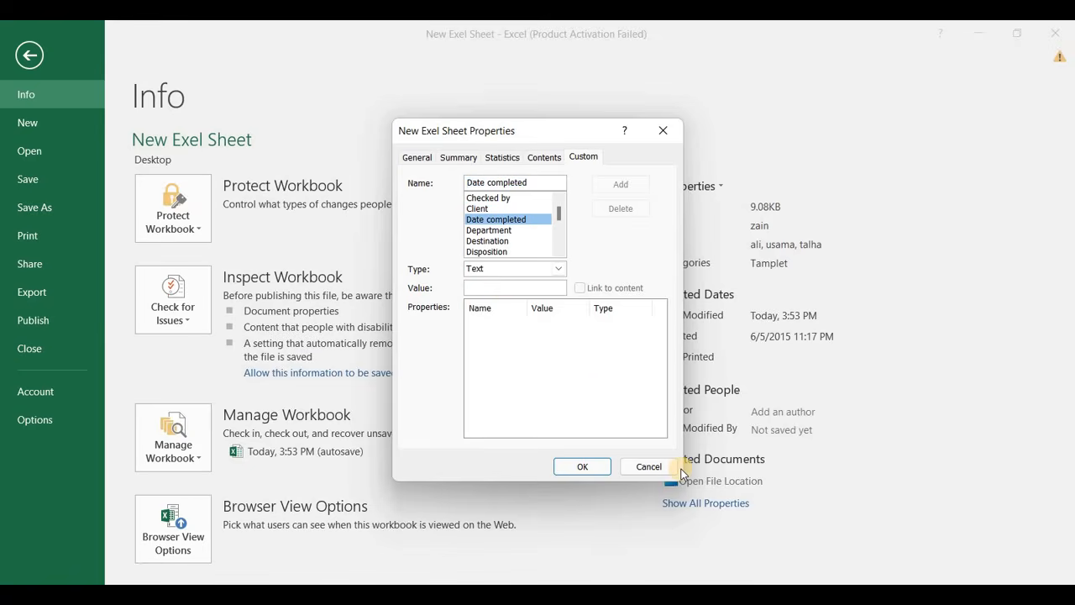
{"action": "left_click", "coordinate": [583, 466]}
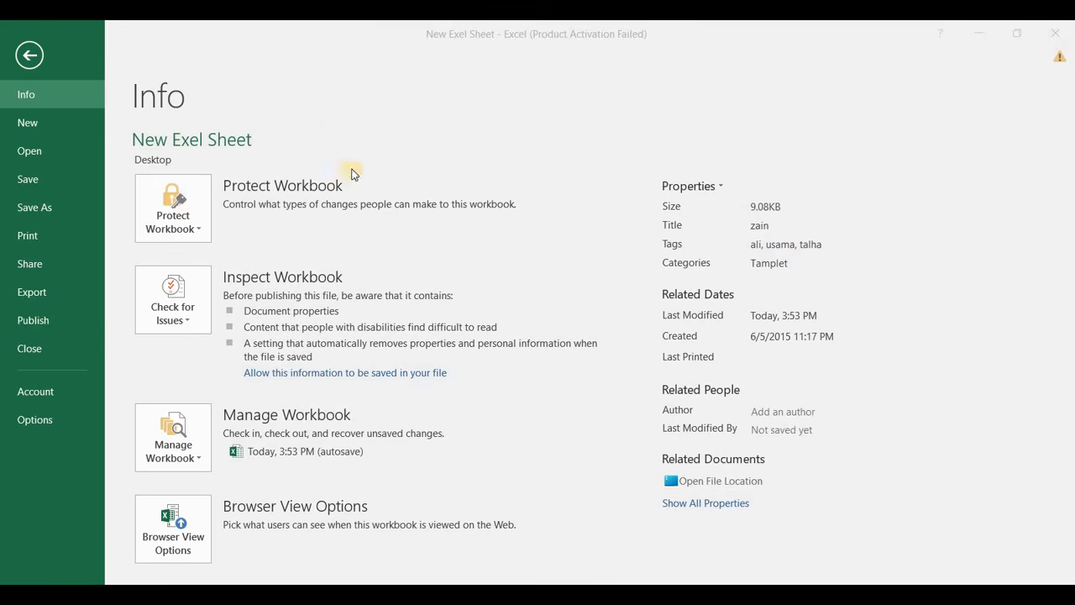
{"action": "left_click", "coordinate": [29, 59]}
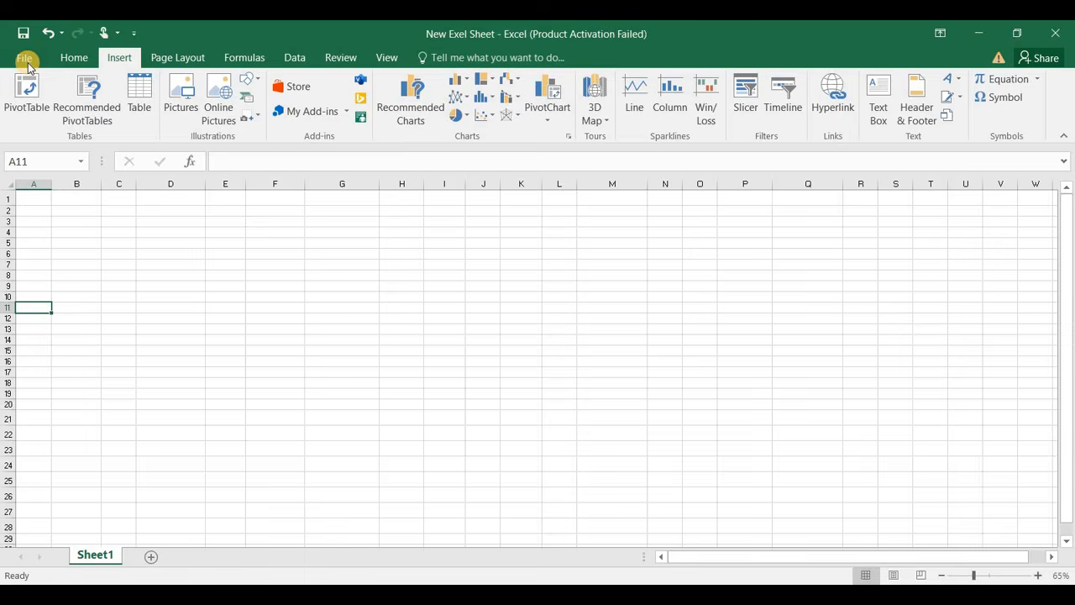
{"action": "left_click", "coordinate": [26, 62]}
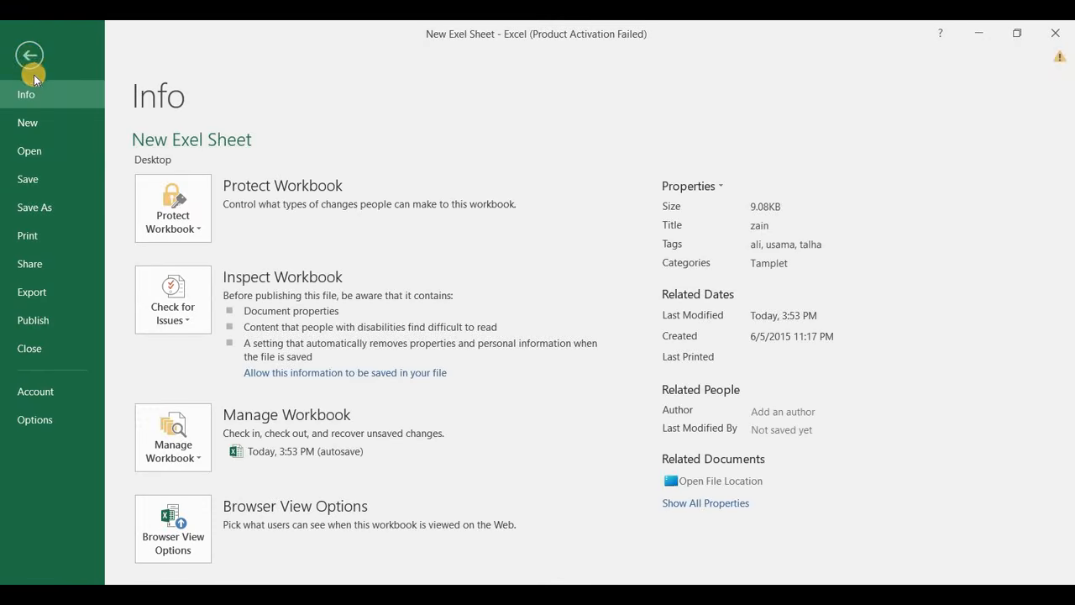
{"action": "left_click", "coordinate": [29, 57]}
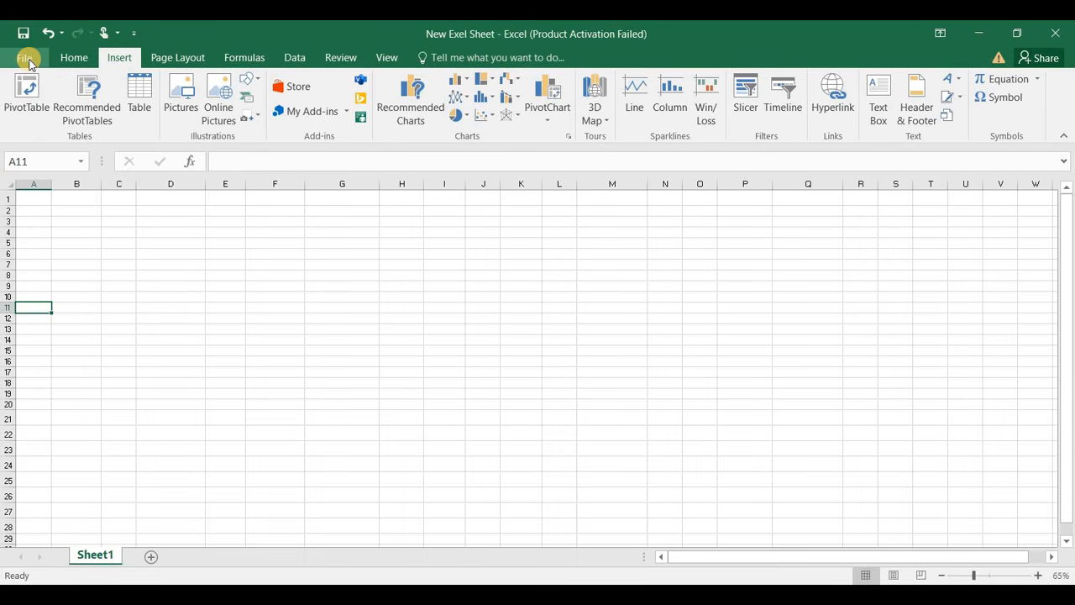
Show the workbook protection options and view the Encrypt with Password dialog, cancelling it without a password.
{"action": "left_click", "coordinate": [26, 59]}
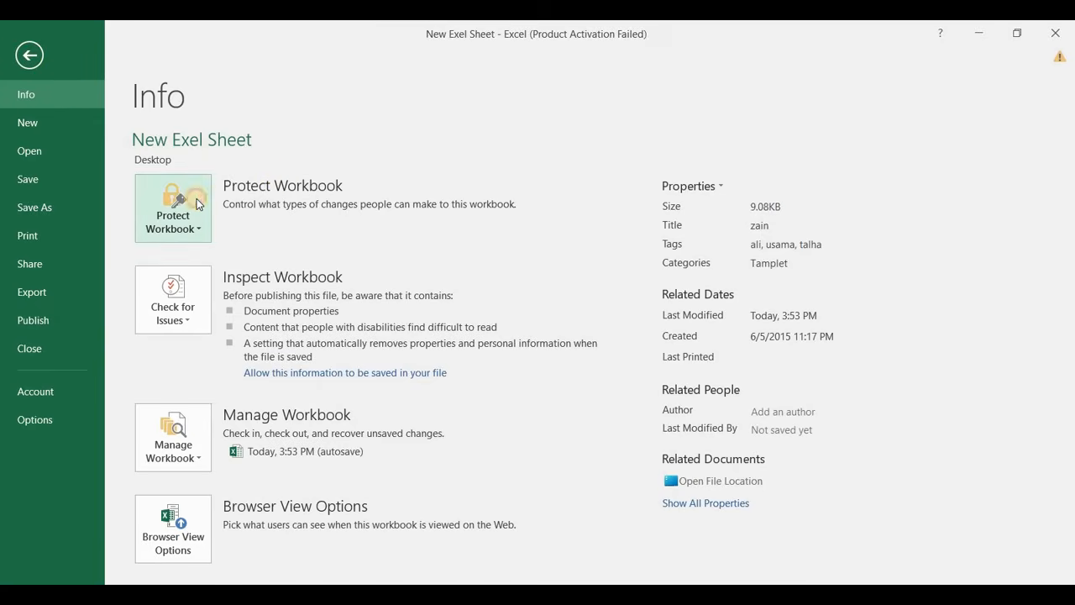
{"action": "left_click", "coordinate": [195, 237]}
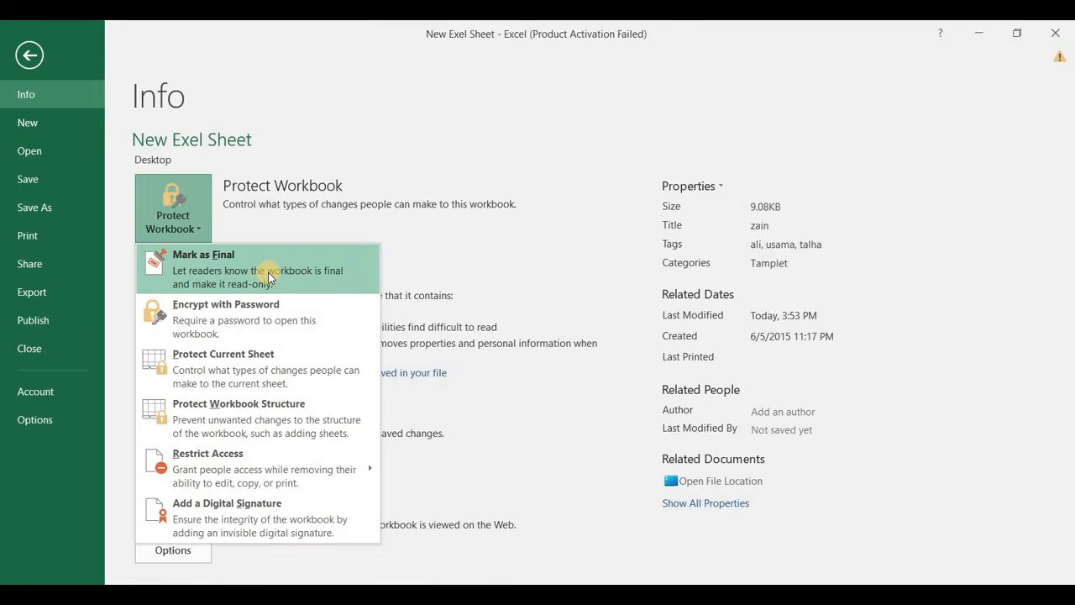
{"action": "left_click", "coordinate": [241, 326]}
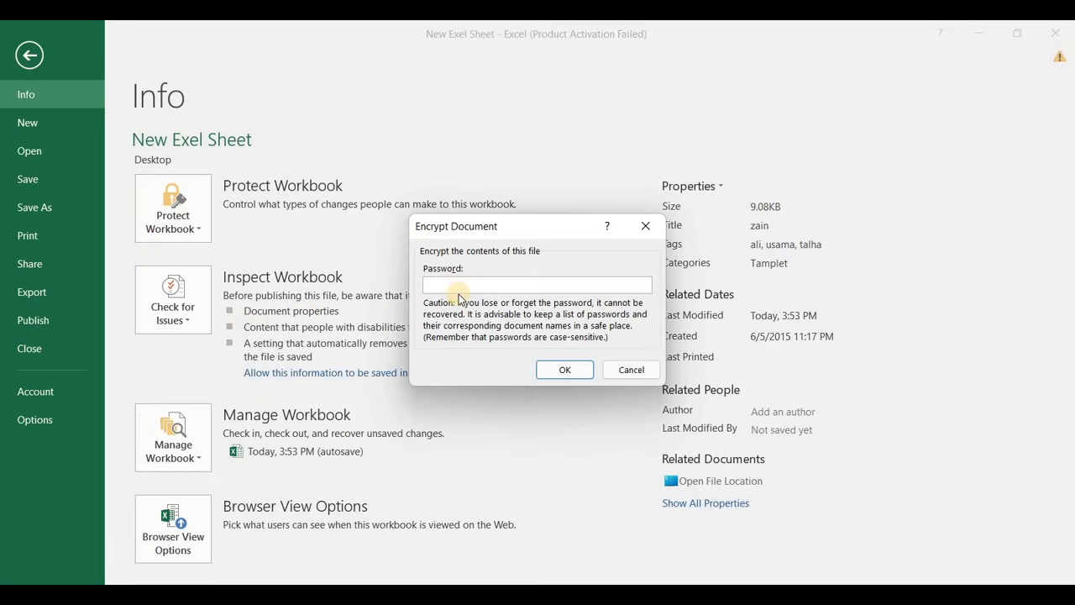
{"action": "left_click", "coordinate": [458, 286]}
{"action": "left_click", "coordinate": [619, 363]}
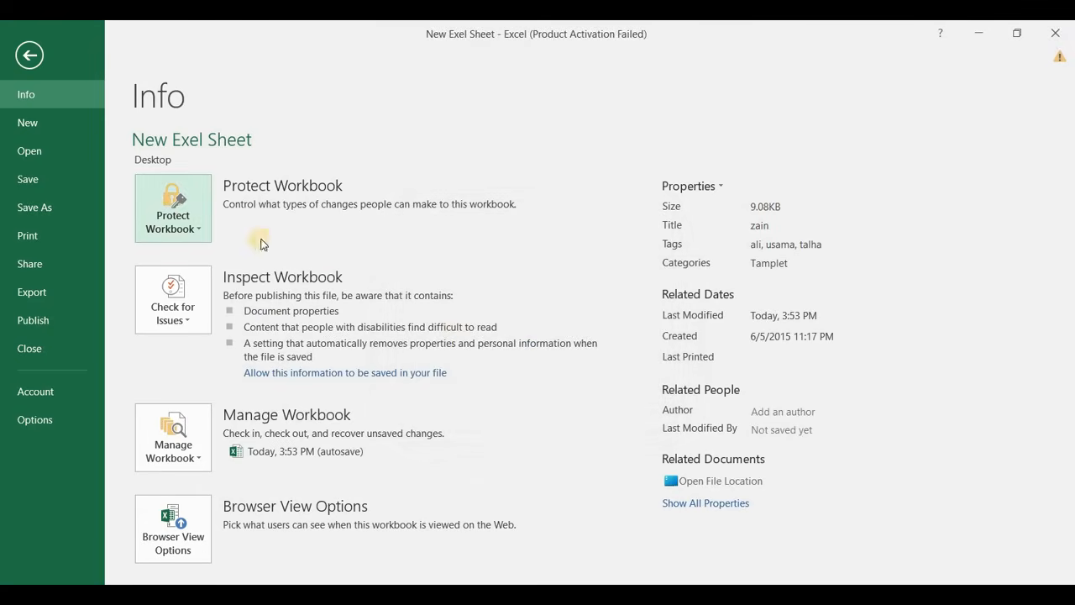
Add a second worksheet to the workbook and return to Sheet1, selecting cell C16.
{"action": "left_click", "coordinate": [179, 234]}
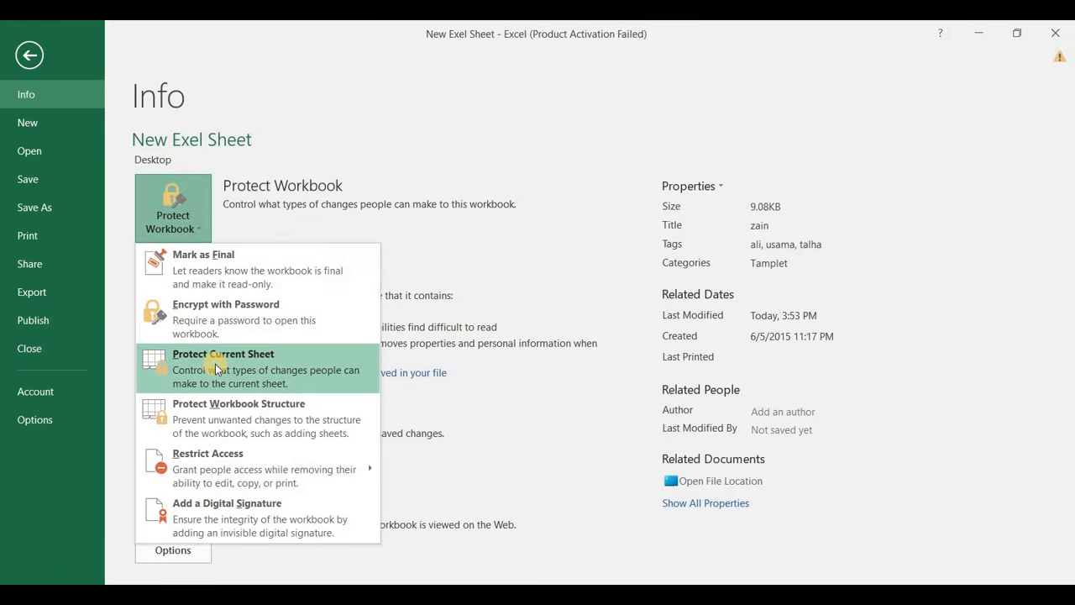
{"action": "left_click", "coordinate": [34, 60]}
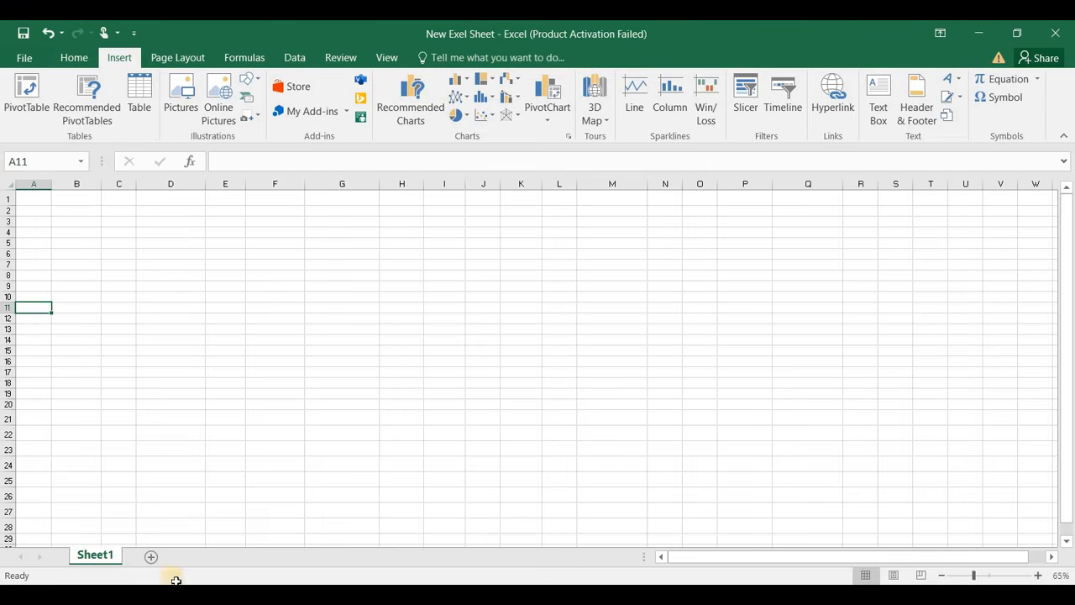
{"action": "left_click", "coordinate": [155, 556]}
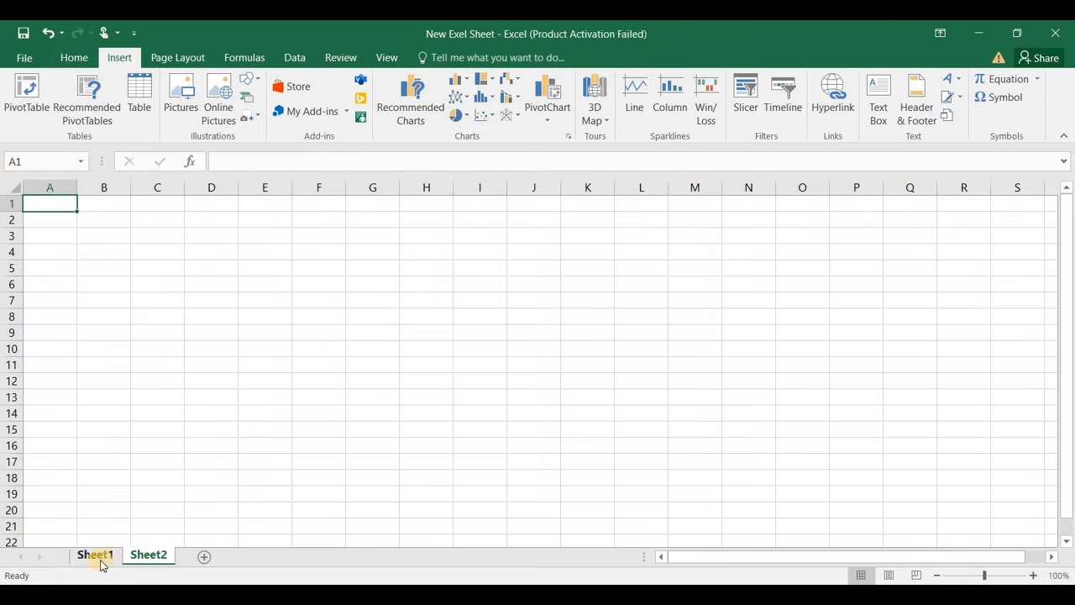
{"action": "left_click", "coordinate": [98, 561]}
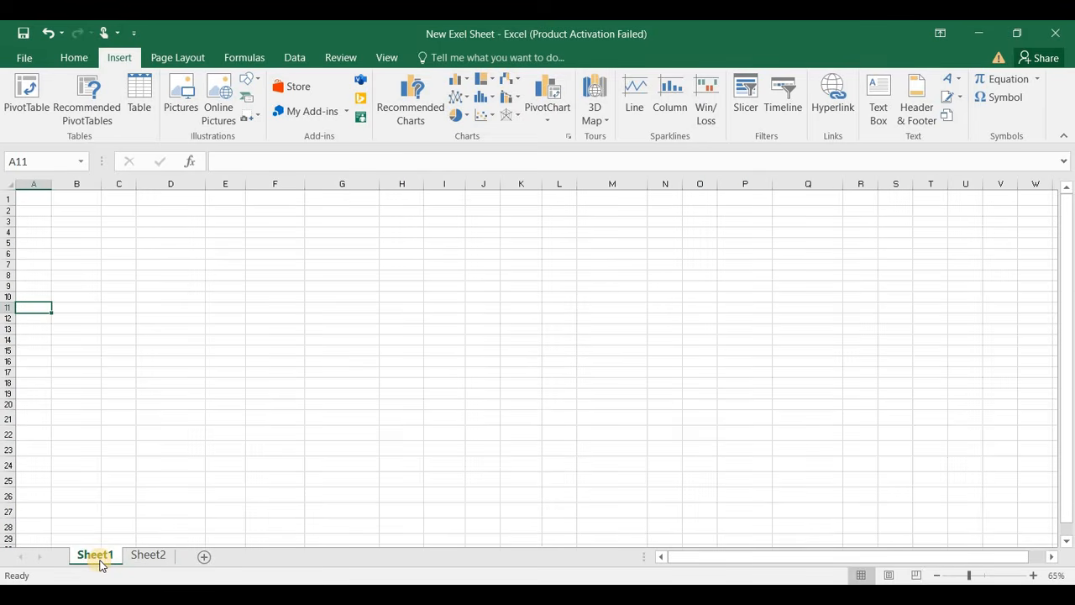
{"action": "left_click", "coordinate": [134, 364]}
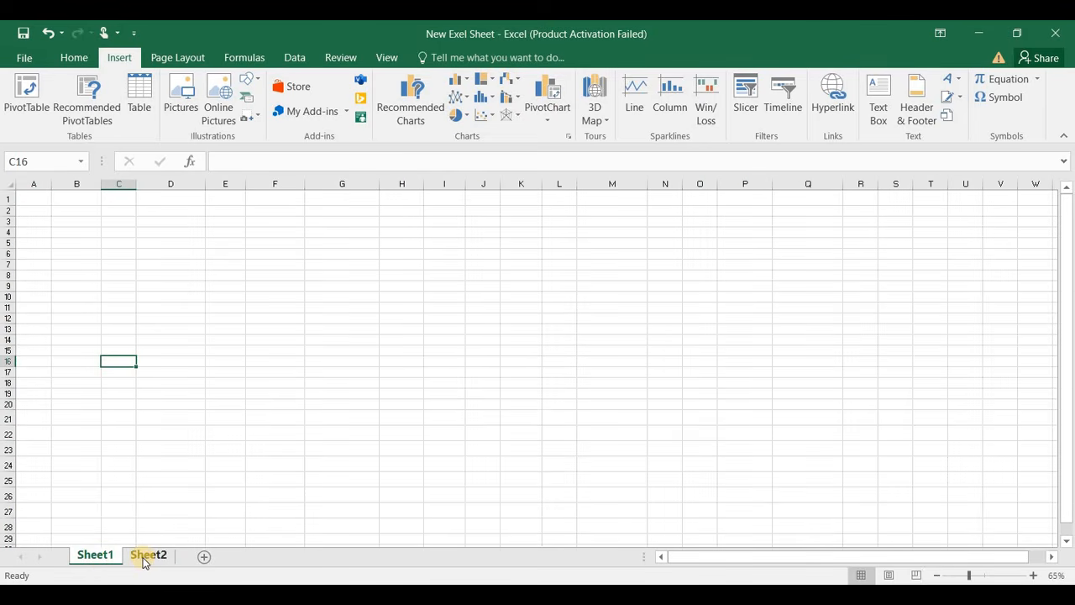
Show the Restrict Access option, start adding a digital signature, and view Microsoft's digital ID services page before returning to the workbook.
{"action": "left_click", "coordinate": [39, 57]}
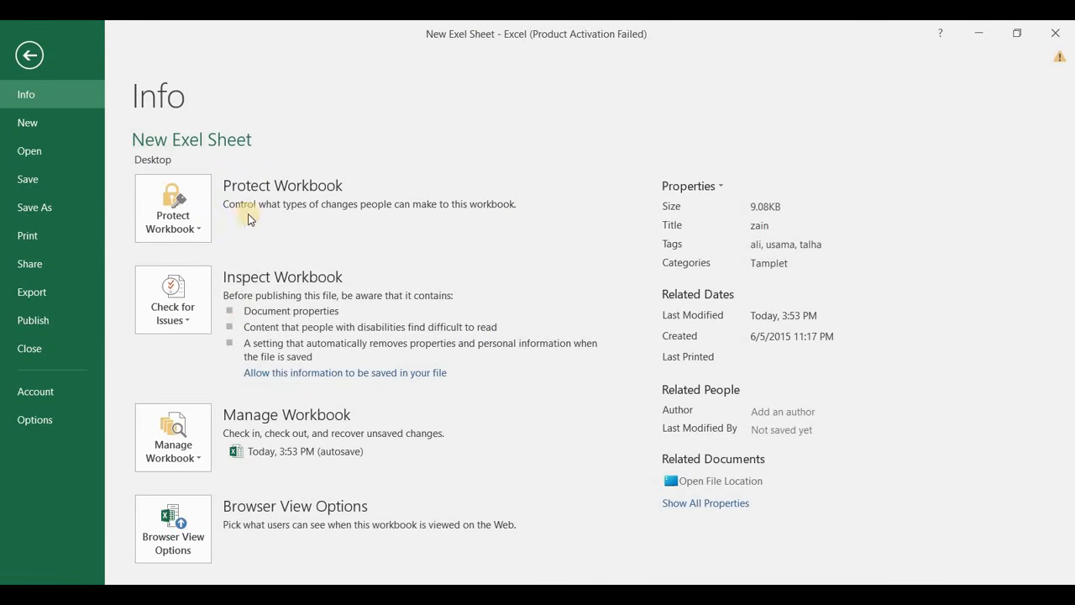
{"action": "left_click", "coordinate": [192, 224]}
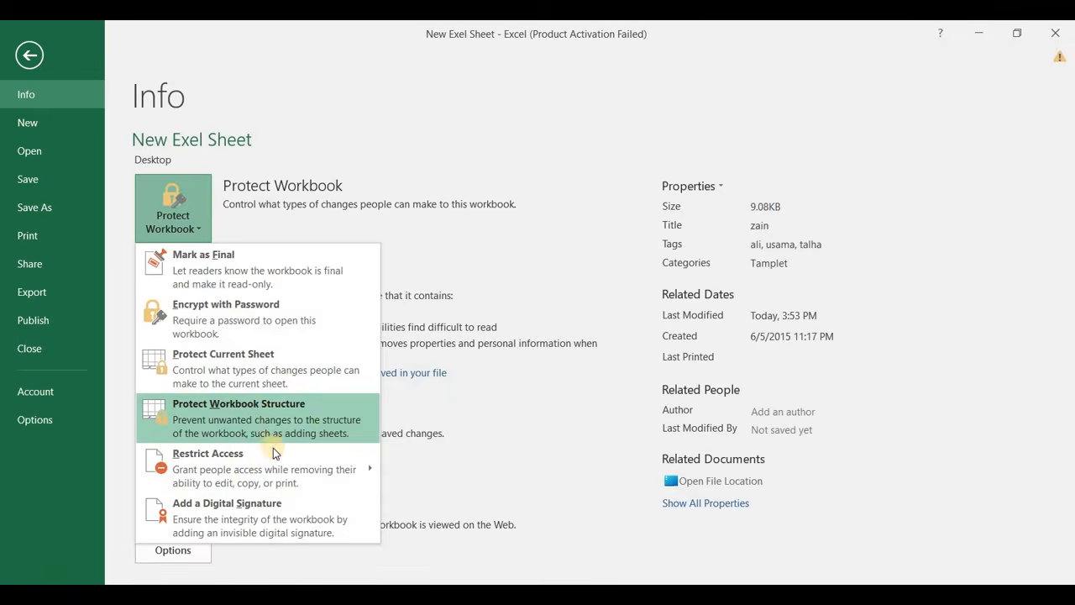
{"action": "mouse_move", "coordinate": [273, 469]}
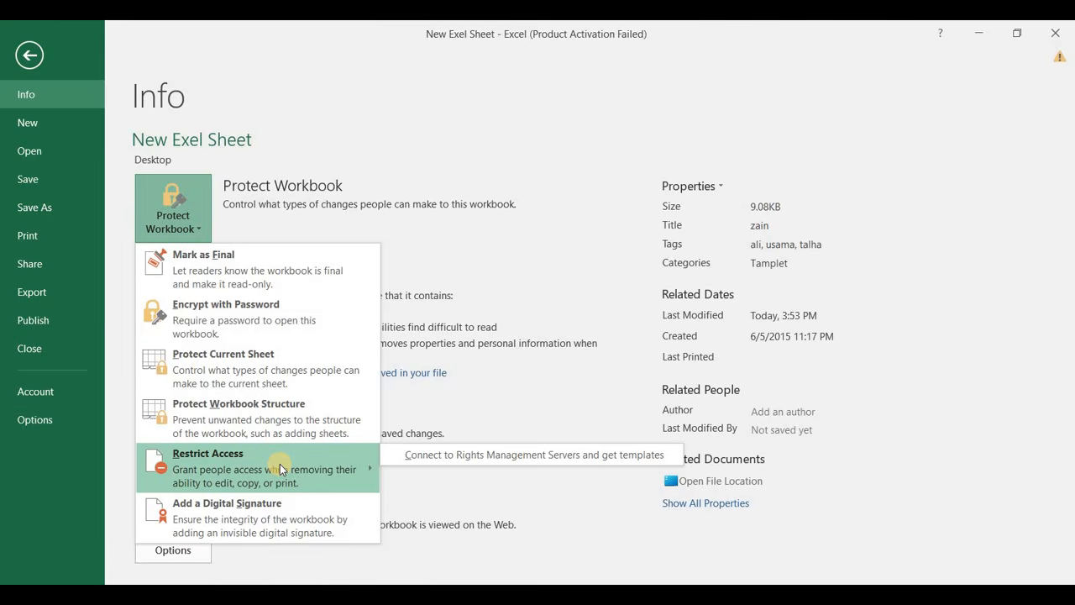
{"action": "left_click", "coordinate": [232, 511]}
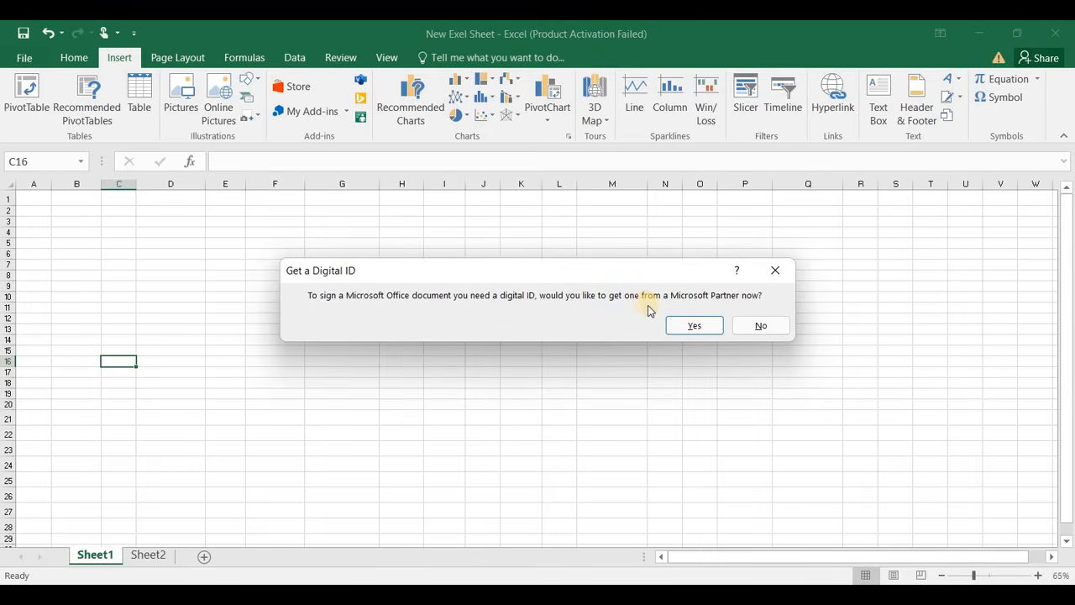
{"action": "left_click", "coordinate": [694, 330]}
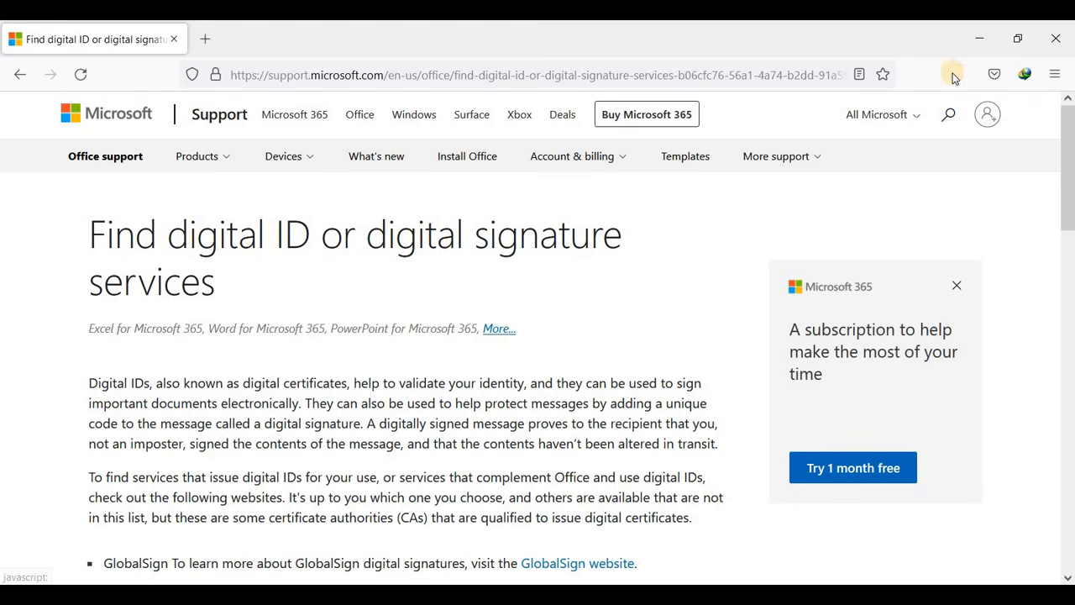
{"action": "left_click", "coordinate": [1051, 39]}
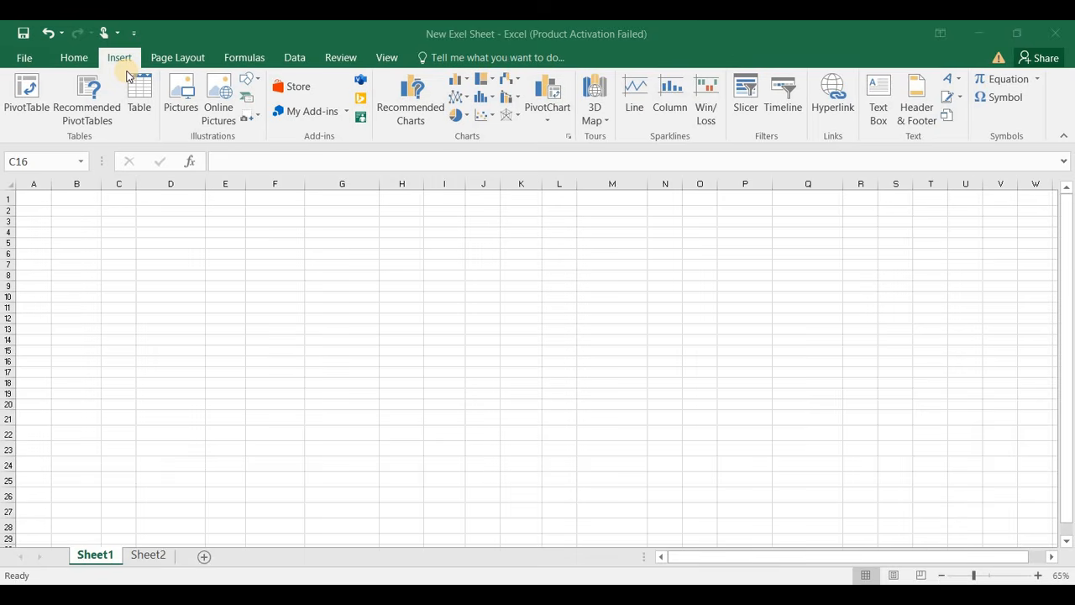
{"action": "left_click", "coordinate": [77, 65]}
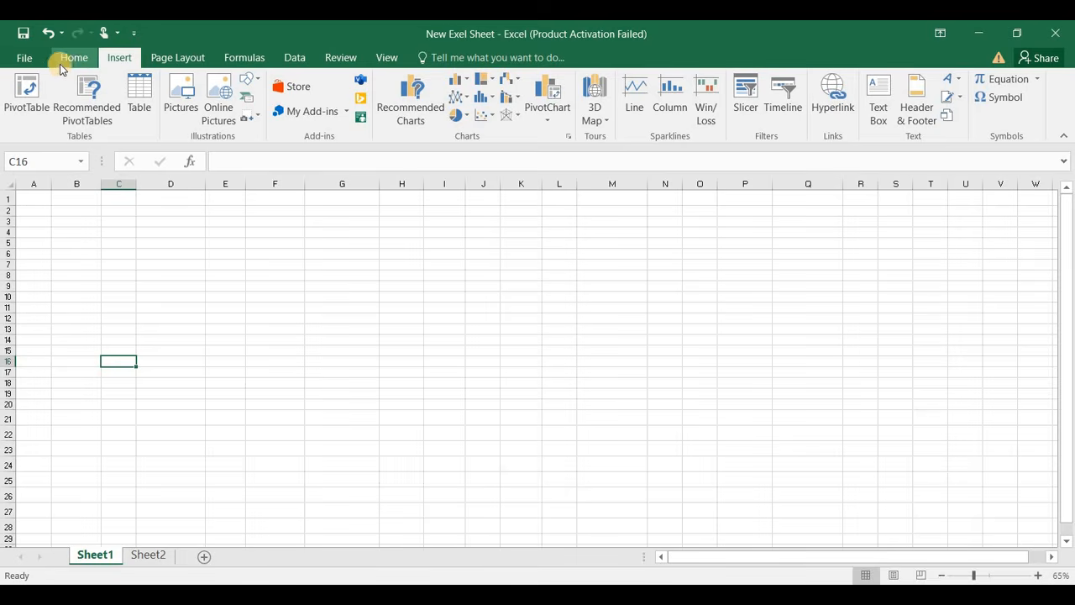
Browse the Business templates for a new workbook and return to the template start page.
{"action": "left_click", "coordinate": [34, 62]}
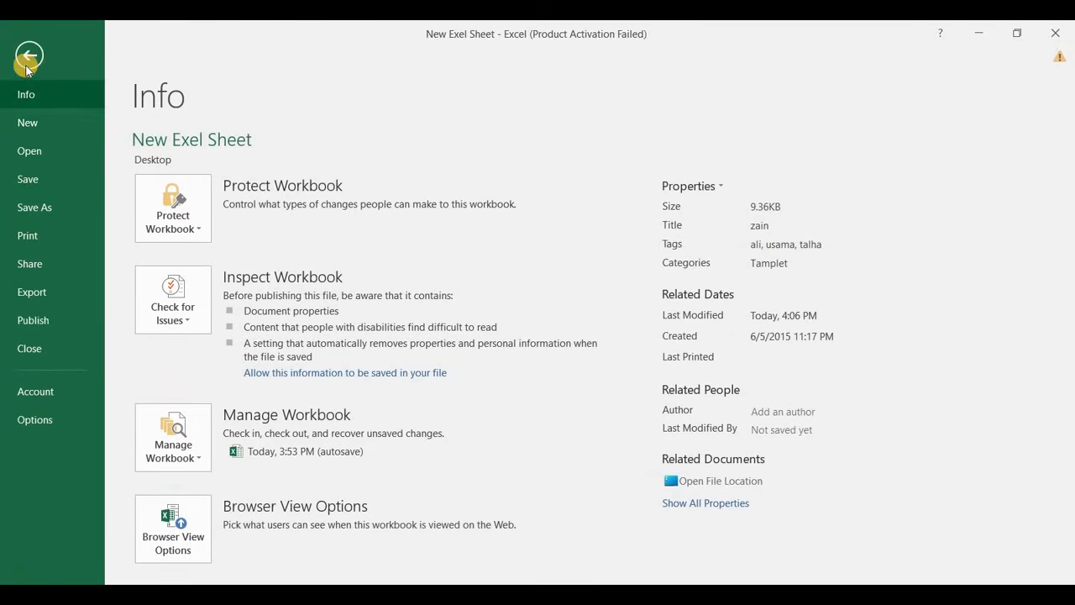
{"action": "left_click", "coordinate": [27, 60]}
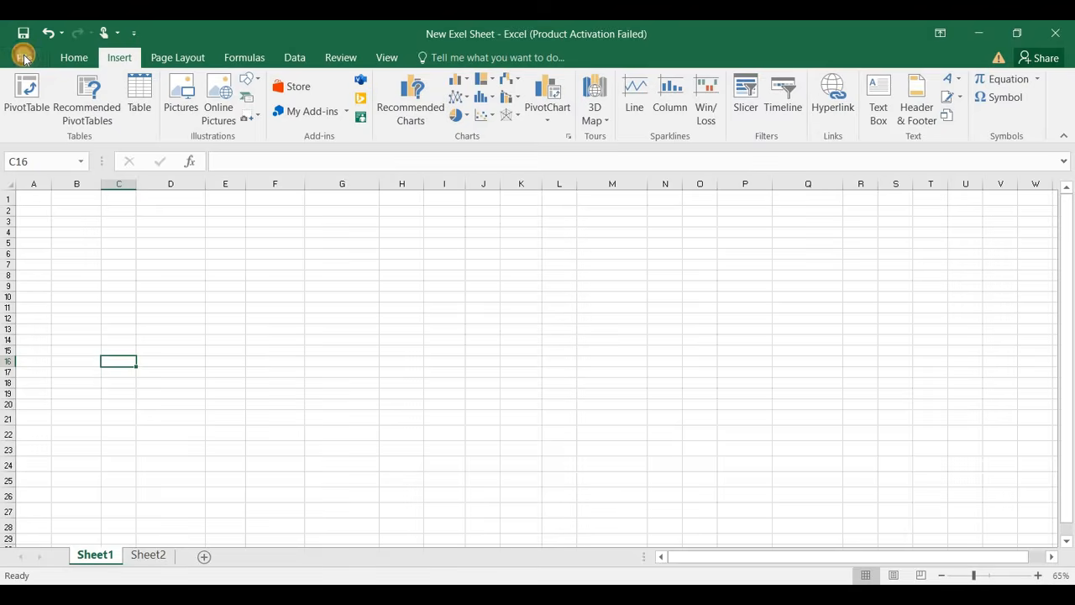
{"action": "left_click", "coordinate": [24, 59]}
{"action": "left_click", "coordinate": [27, 125]}
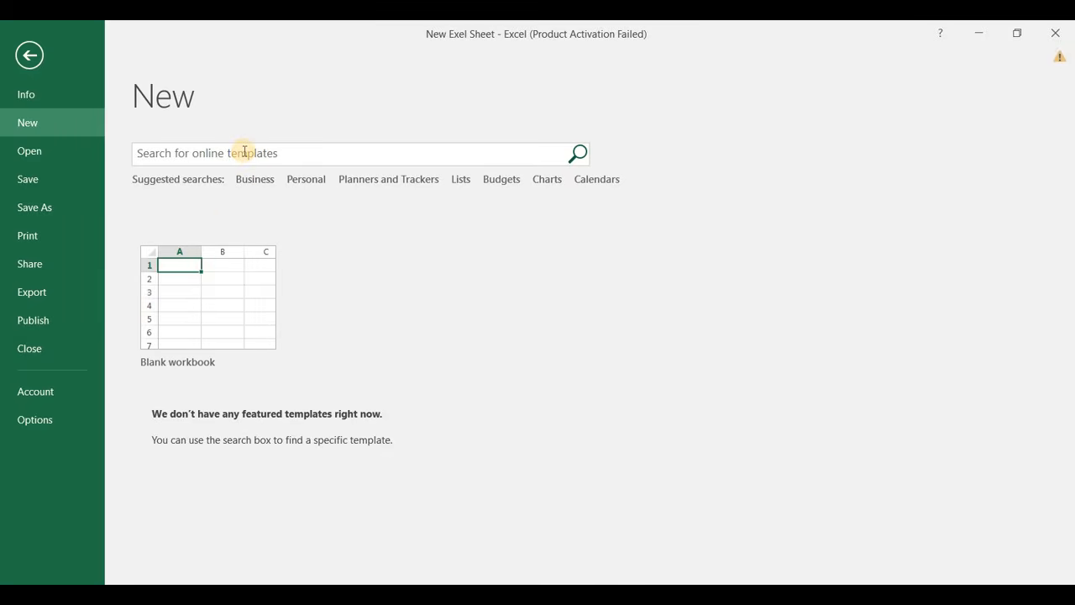
{"action": "left_click", "coordinate": [261, 186]}
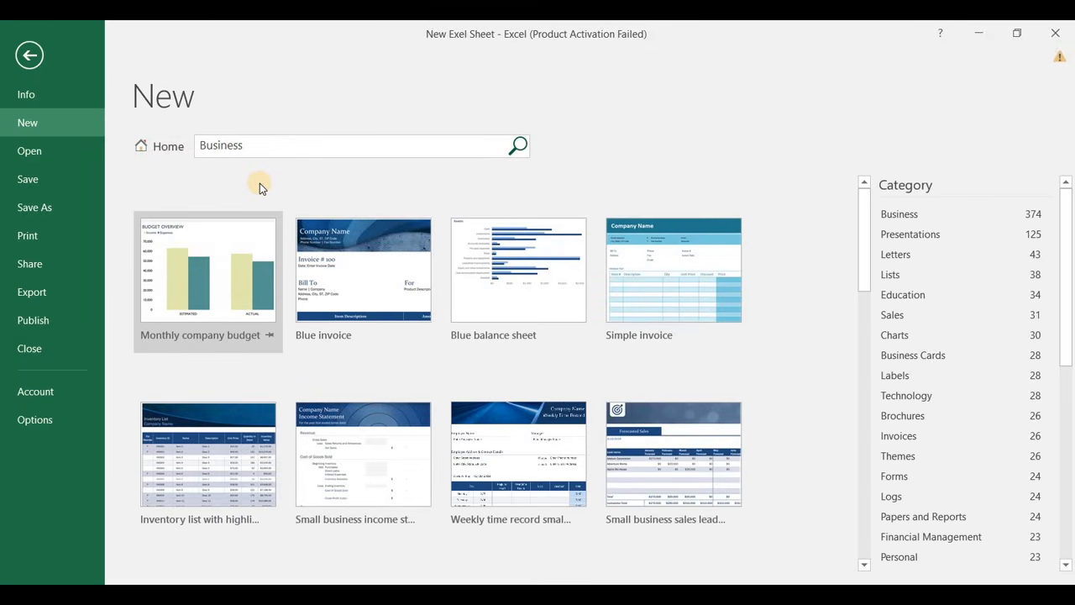
{"action": "left_click", "coordinate": [159, 147]}
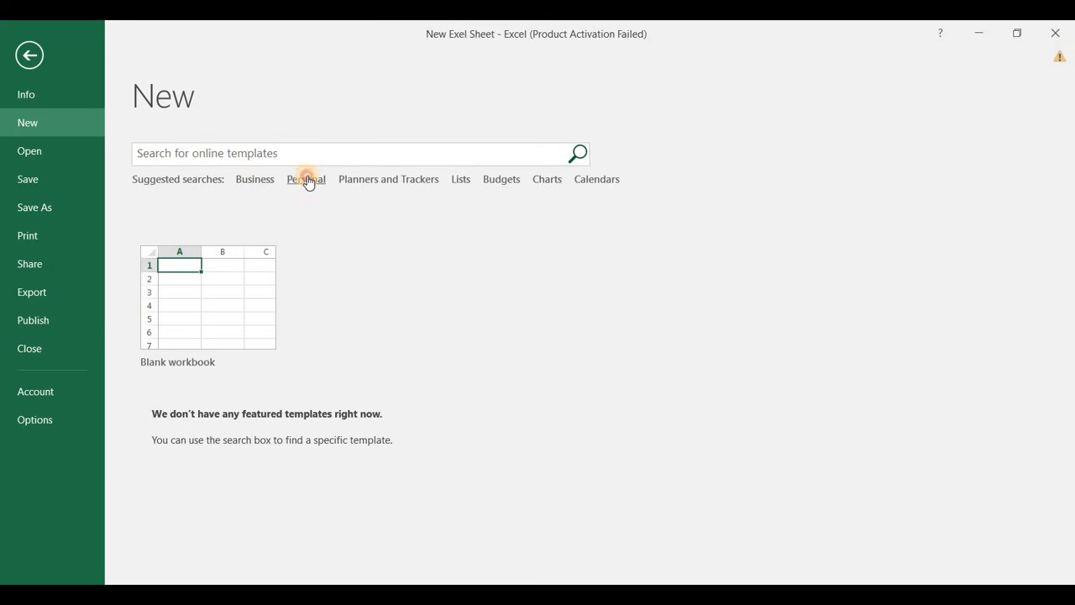
Create a workbook from the Photo family tree template in the Personal category, and close it.
{"action": "left_click", "coordinate": [308, 179]}
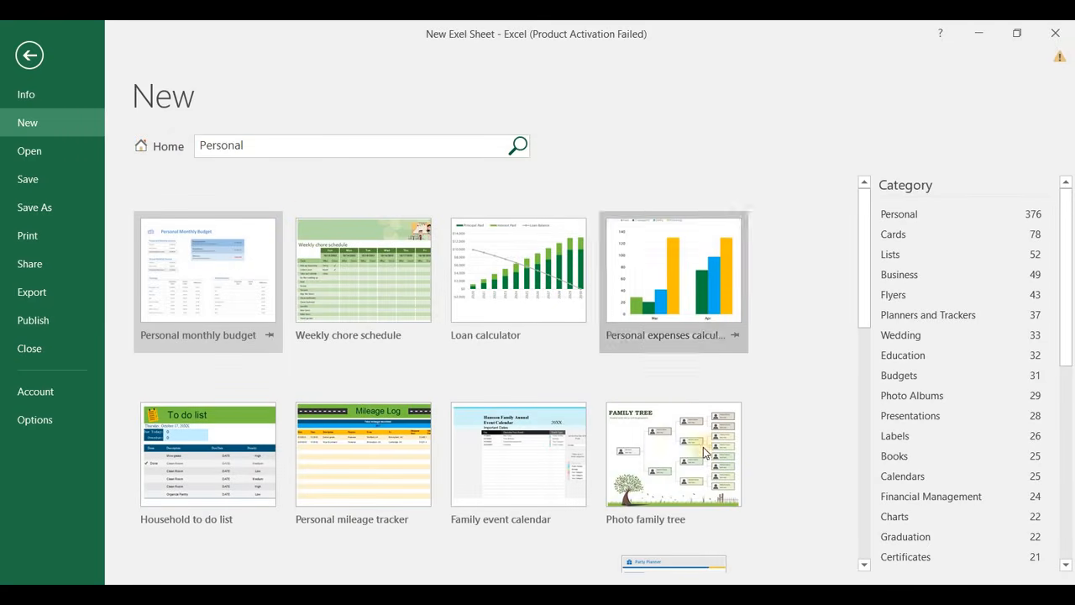
{"action": "left_click", "coordinate": [661, 452]}
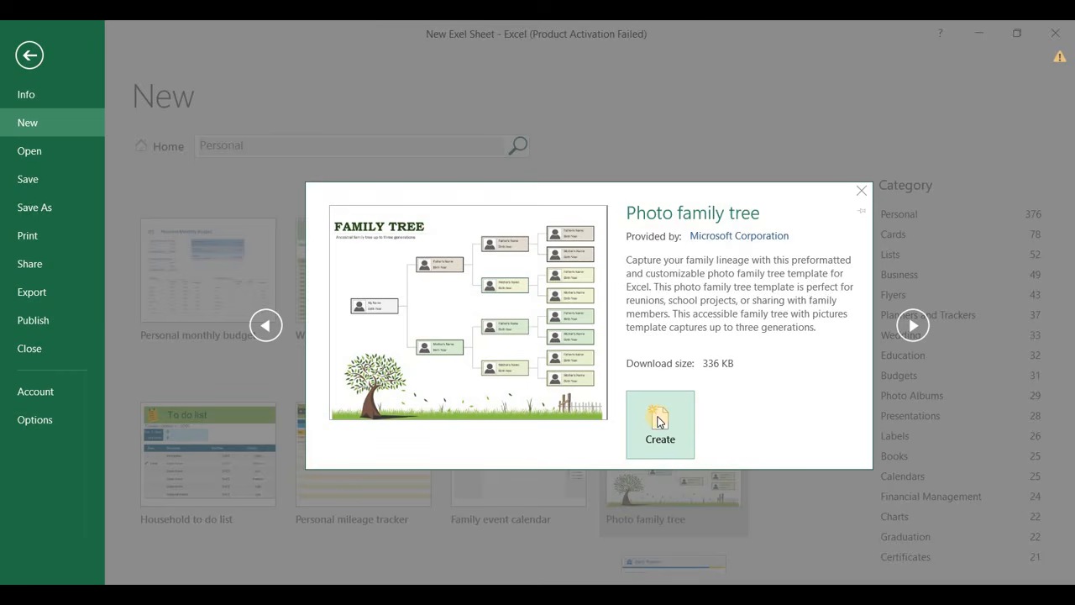
{"action": "left_click", "coordinate": [658, 420]}
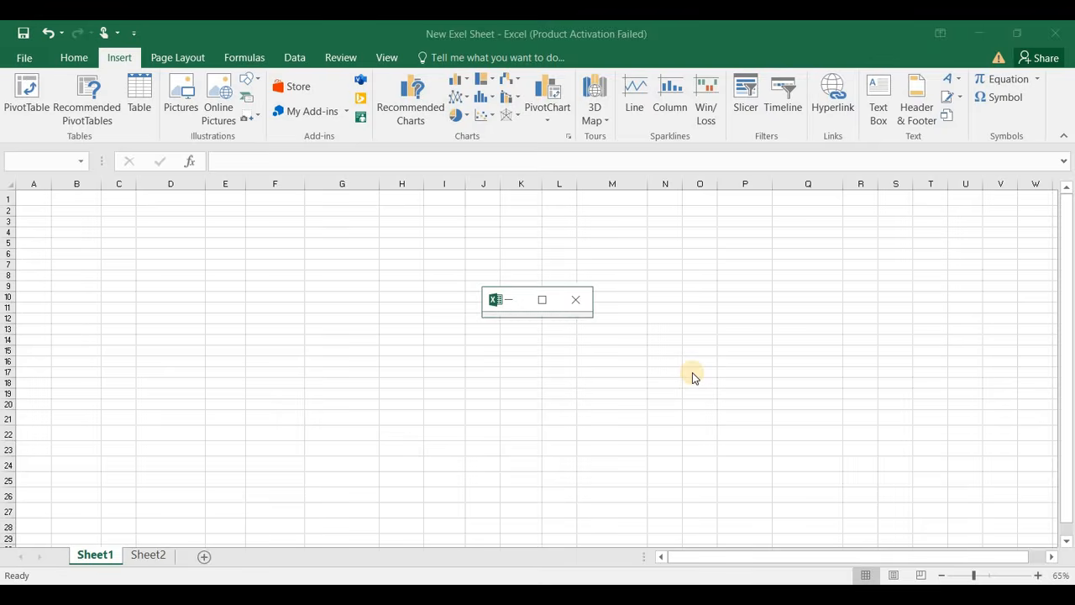
{"action": "left_click", "coordinate": [551, 305]}
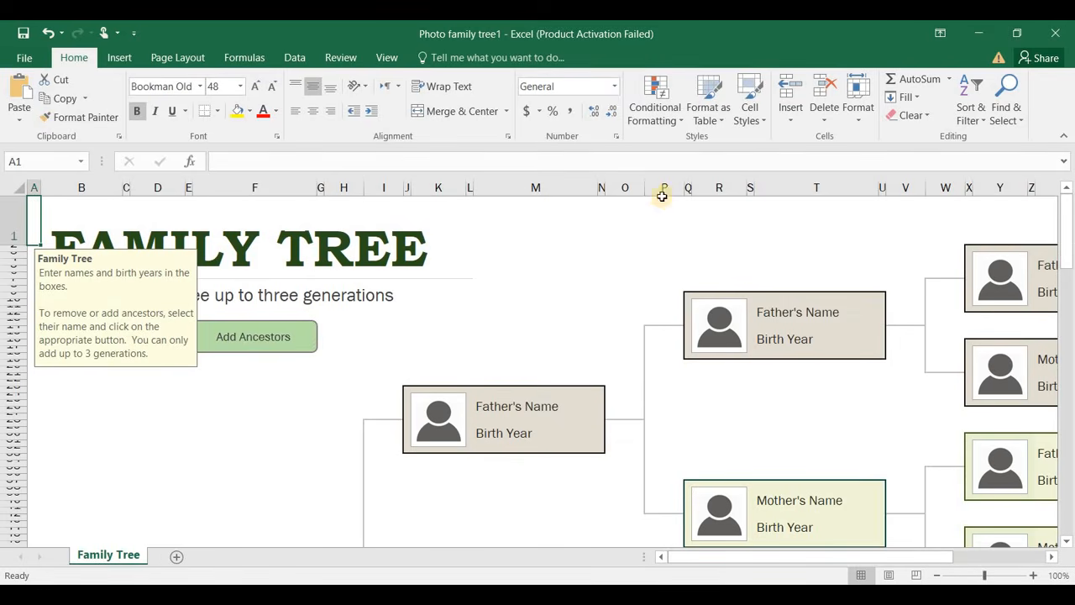
{"action": "left_click", "coordinate": [1056, 33]}
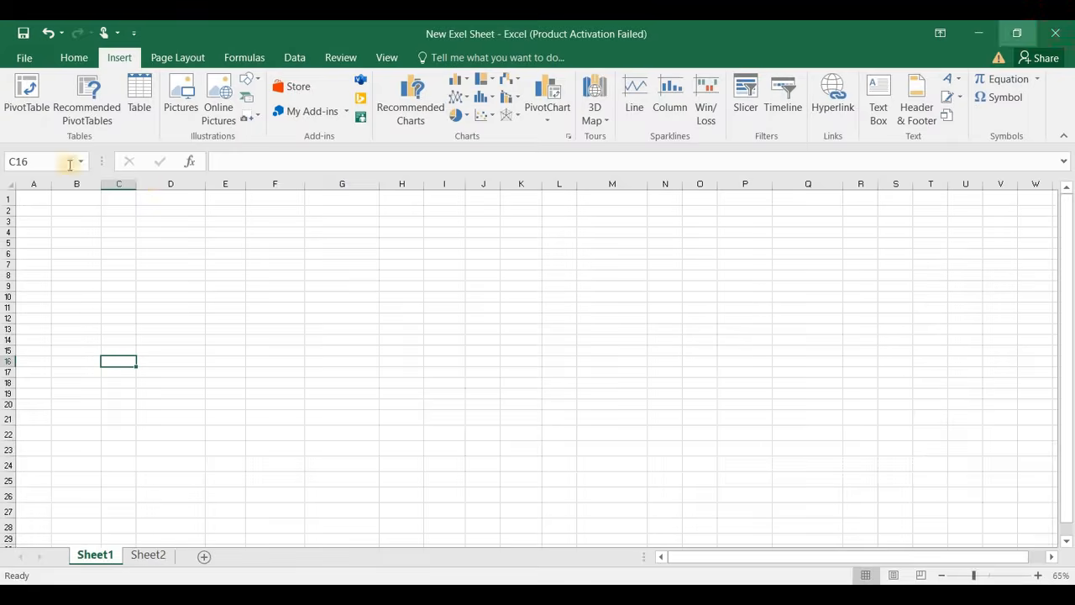
Browse the Business templates, filter them by the Business, Presentations and Themes categories, and return to the template start page.
{"action": "left_click", "coordinate": [27, 57]}
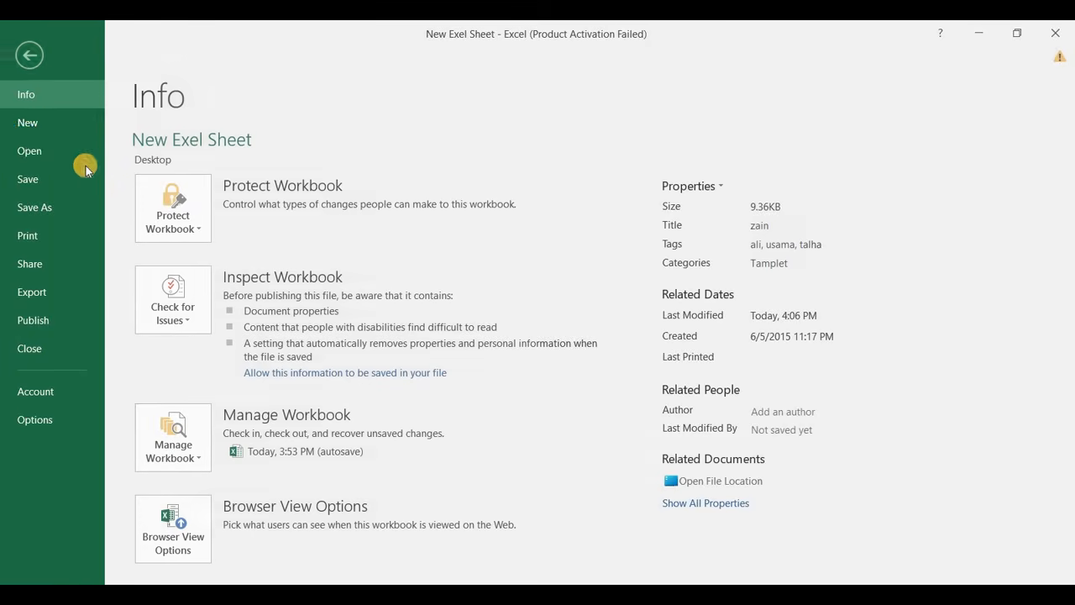
{"action": "left_click", "coordinate": [30, 123]}
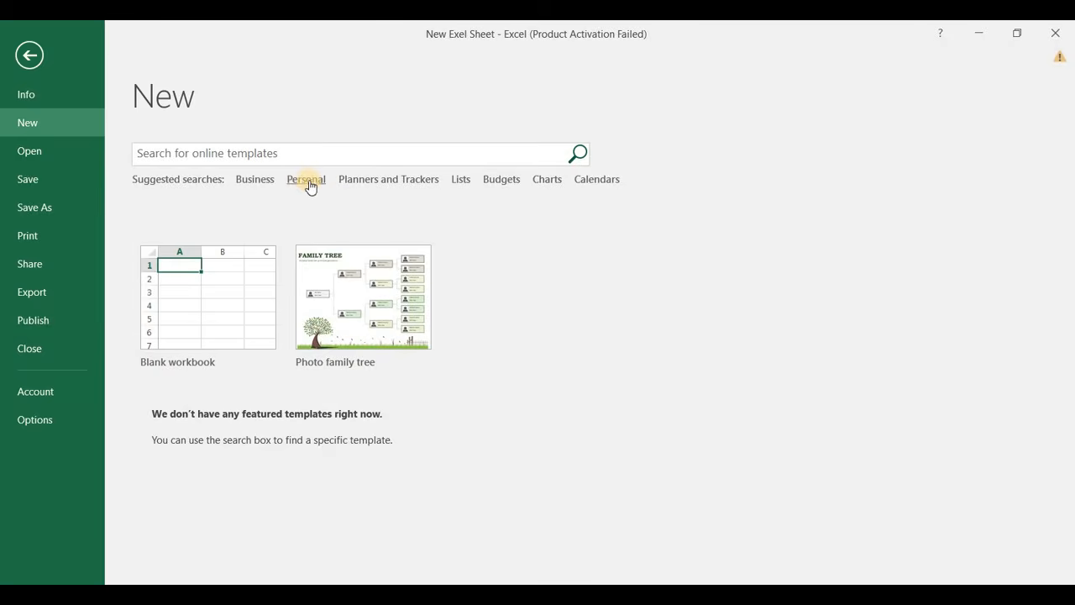
{"action": "left_click", "coordinate": [256, 180]}
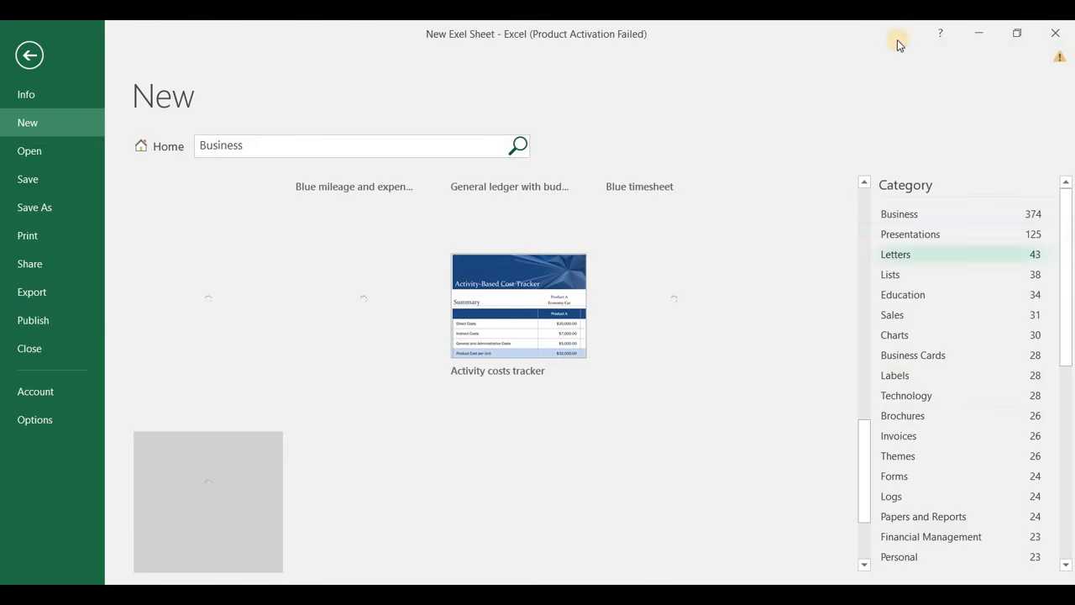
{"action": "left_click", "coordinate": [948, 214]}
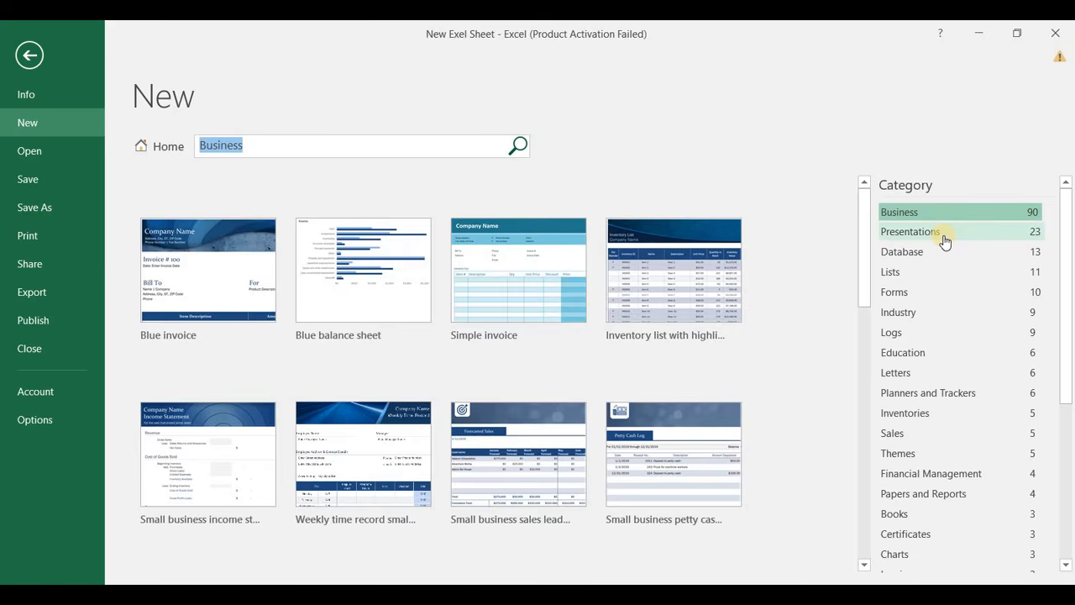
{"action": "left_click", "coordinate": [942, 232]}
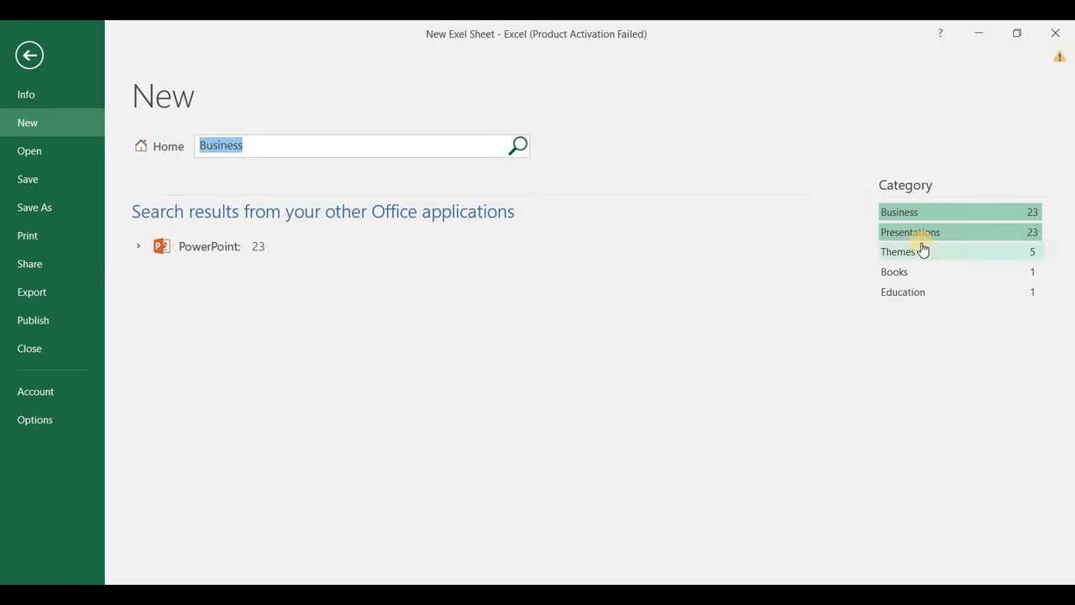
{"action": "left_click", "coordinate": [921, 248]}
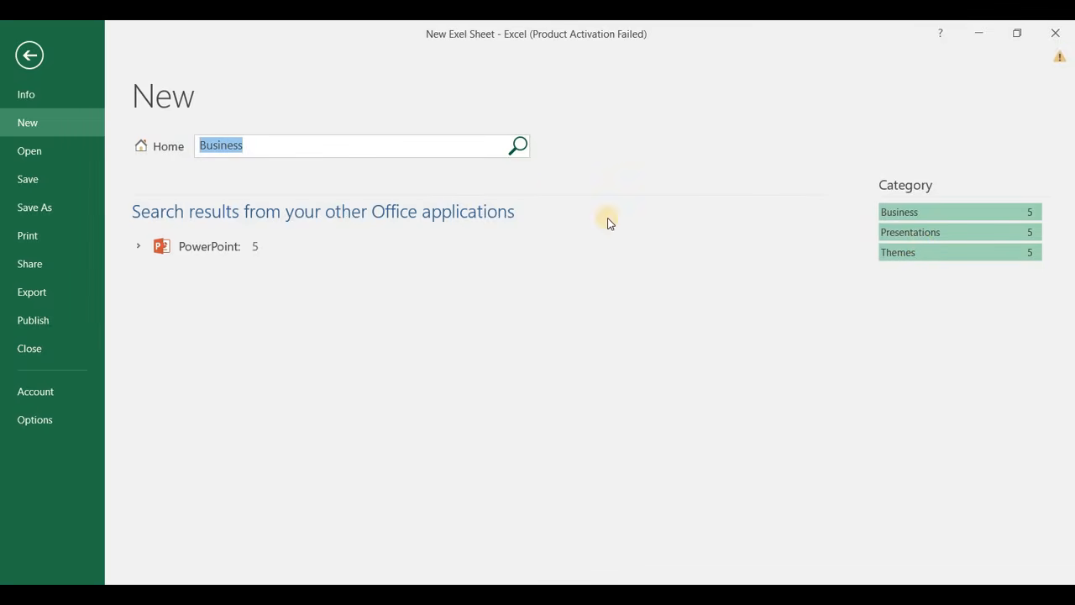
{"action": "left_click", "coordinate": [160, 146]}
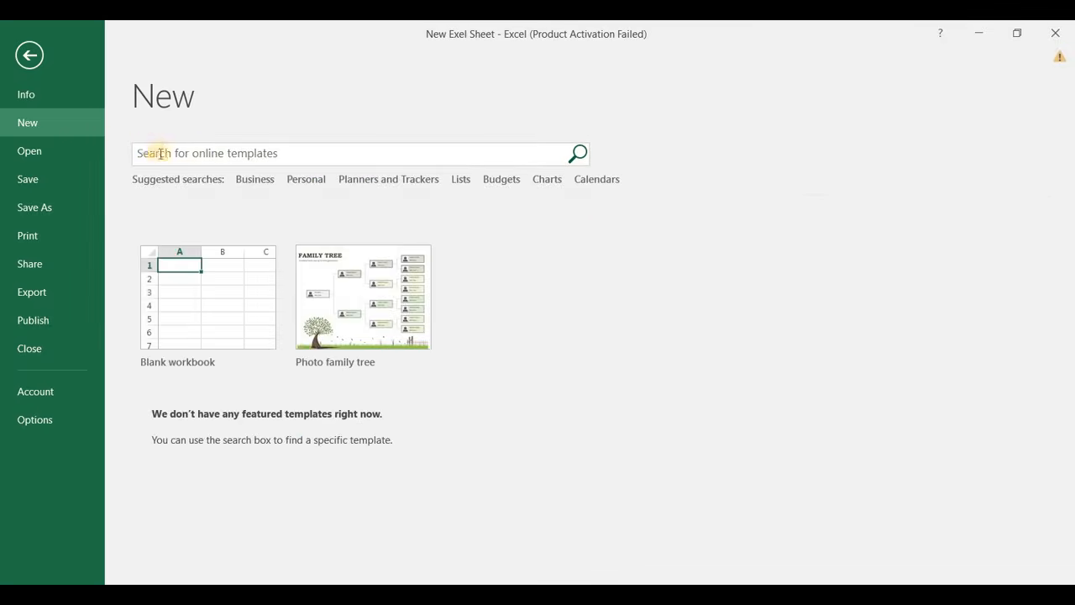
Preview the Sales invoice tracker among the Planners and Trackers templates, and browse the Lists templates.
{"action": "left_click", "coordinate": [377, 180]}
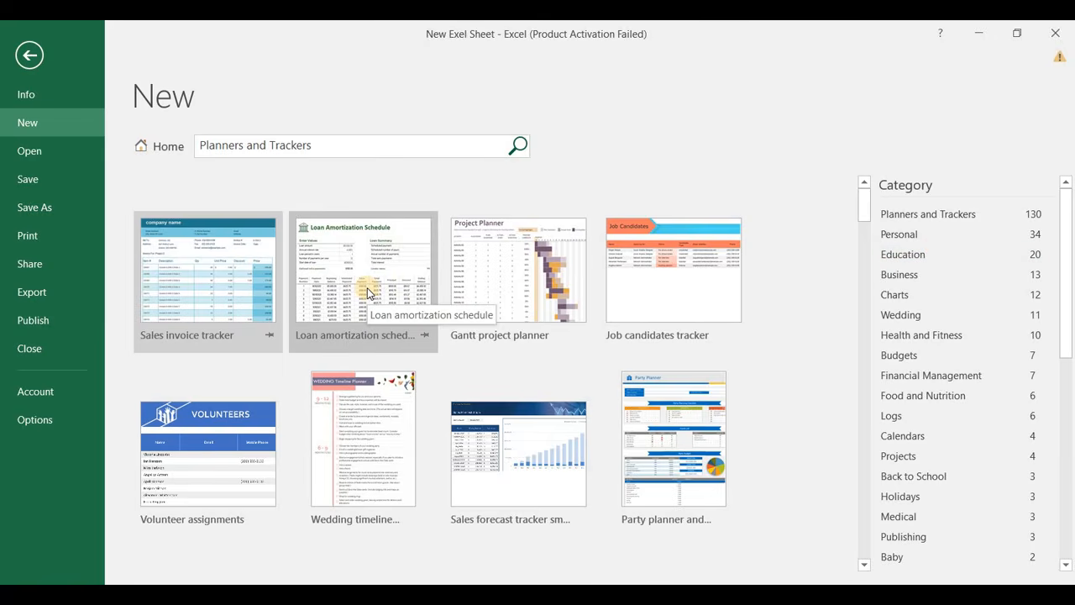
{"action": "left_click", "coordinate": [211, 256]}
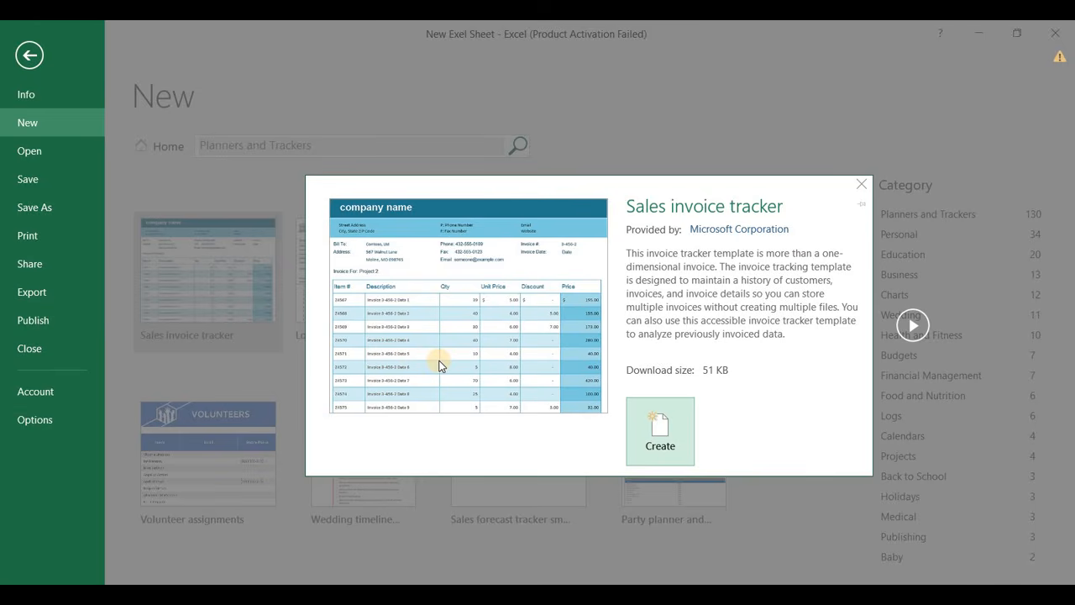
{"action": "left_click", "coordinate": [867, 176]}
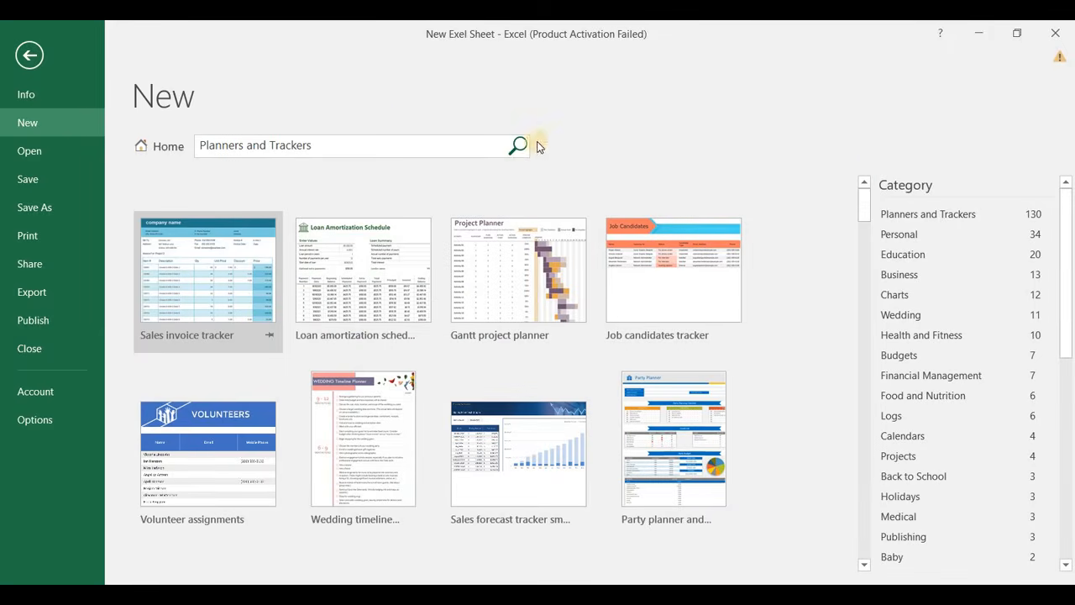
{"action": "left_click", "coordinate": [145, 144]}
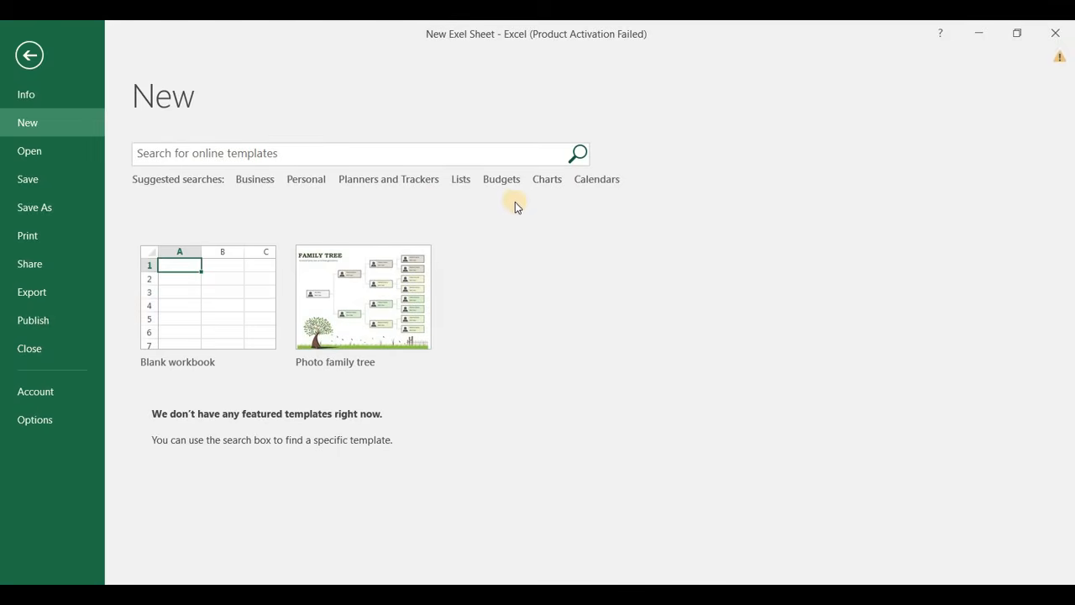
{"action": "left_click", "coordinate": [464, 181]}
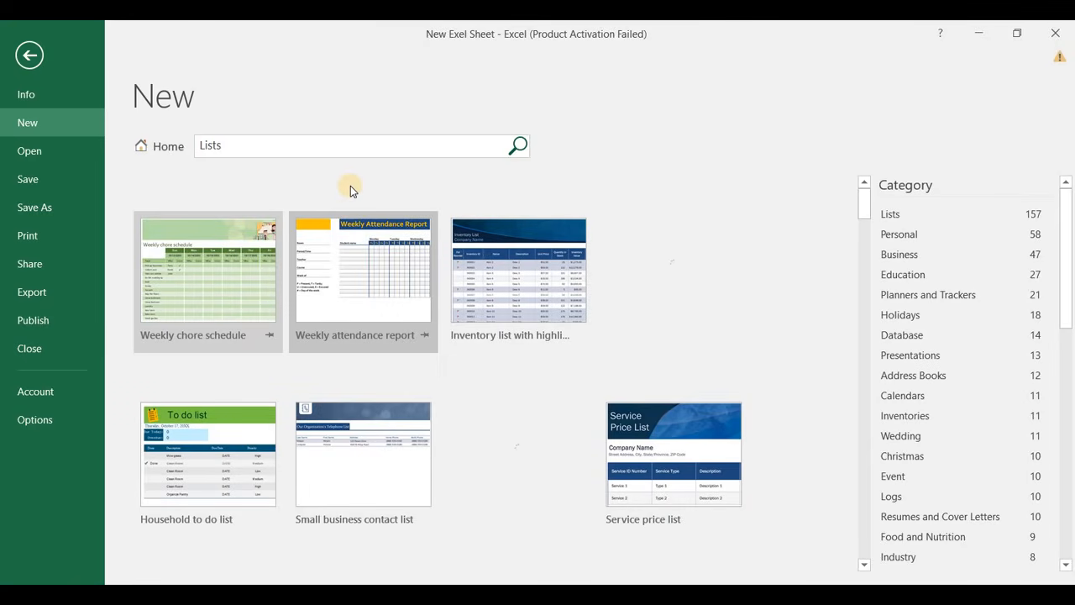
{"action": "left_click", "coordinate": [157, 145]}
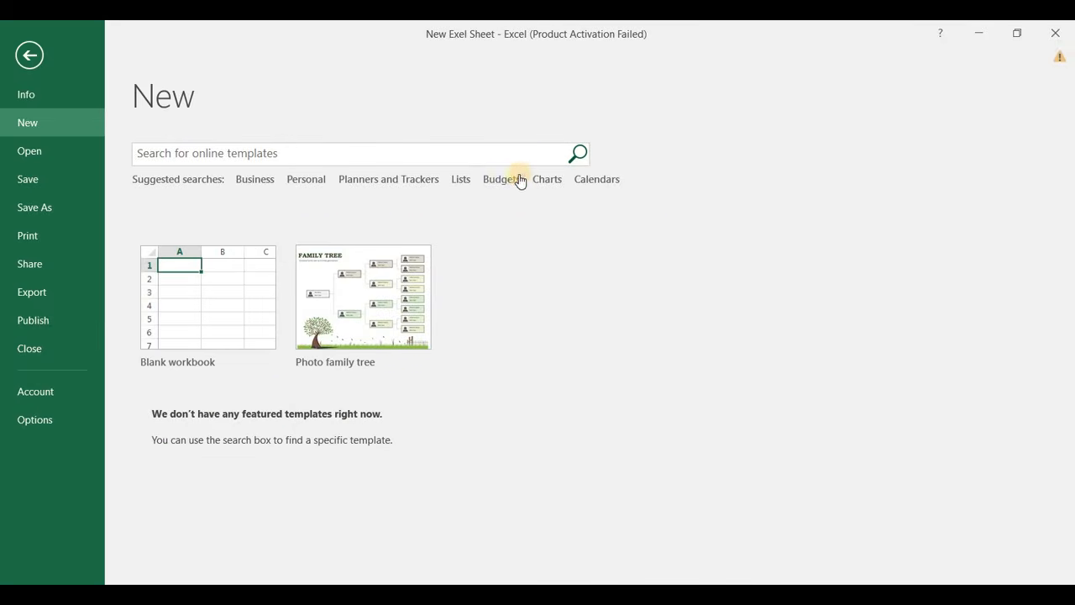
Browse the Budgets and Charts templates for a new workbook, and return to the template start page.
{"action": "left_click", "coordinate": [520, 180]}
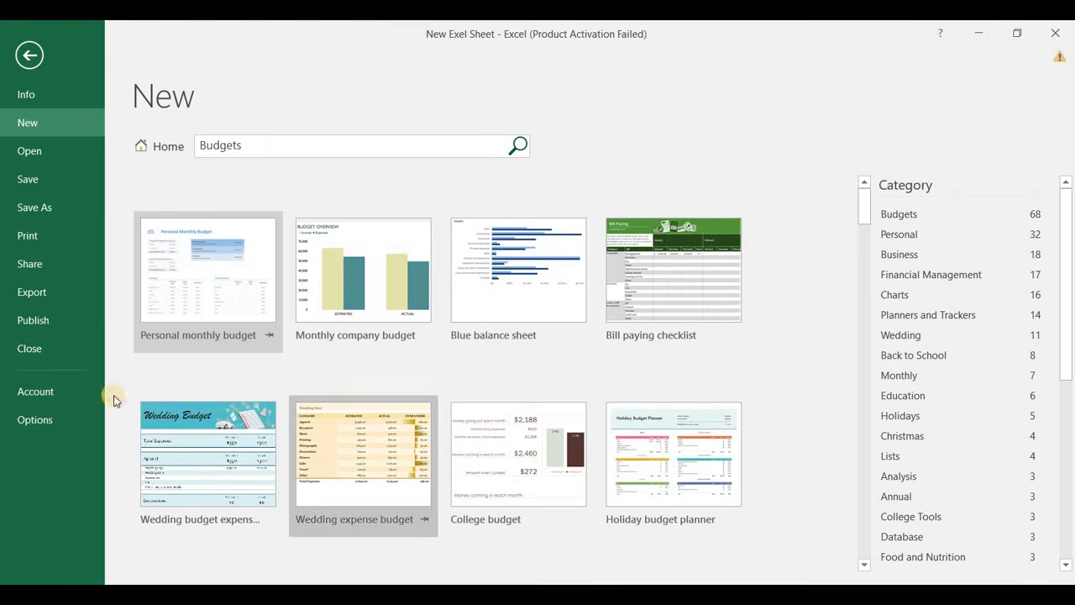
{"action": "left_click", "coordinate": [171, 146]}
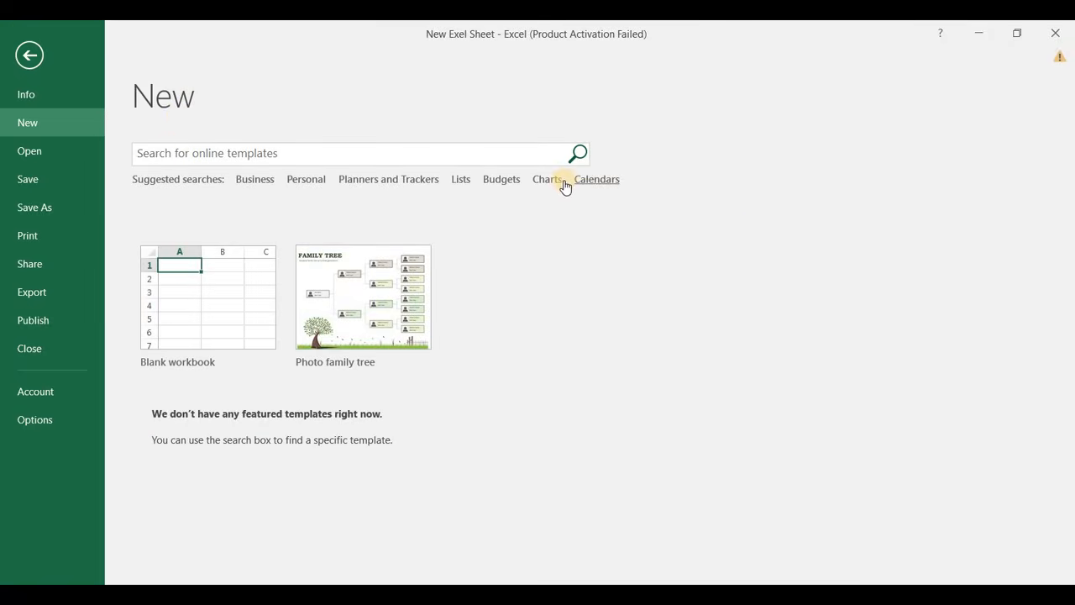
{"action": "left_click", "coordinate": [546, 180]}
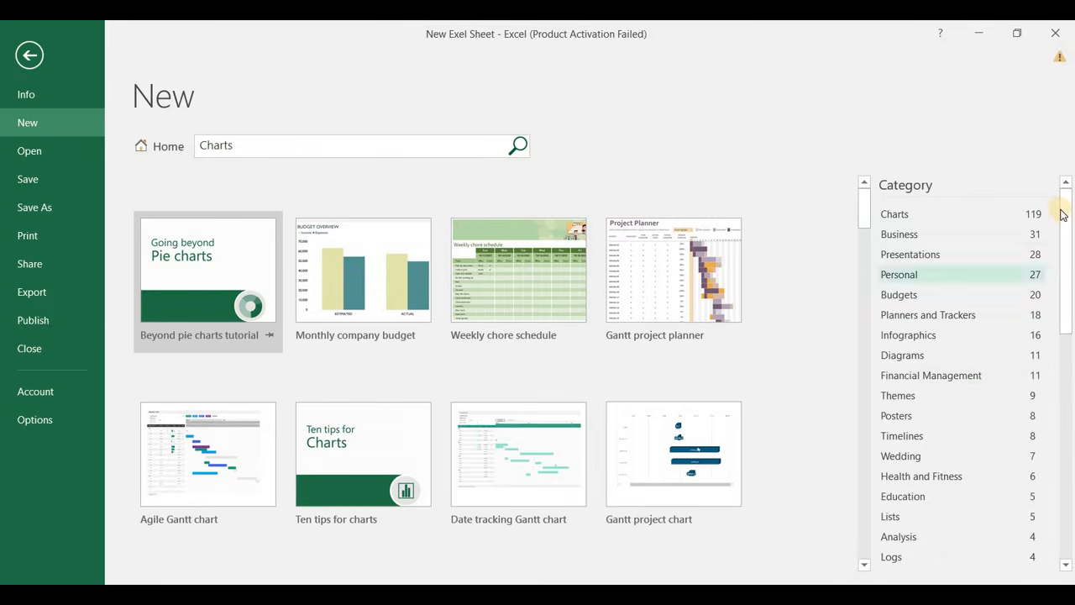
{"action": "left_click_drag", "start_coordinate": [1063, 215], "coordinate": [1064, 100]}
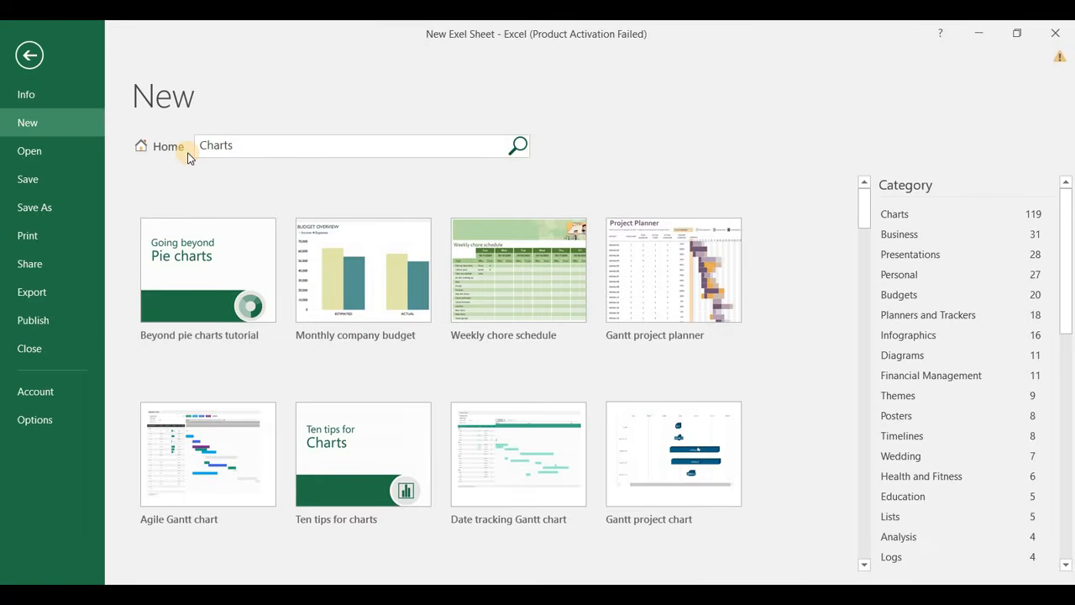
{"action": "left_click", "coordinate": [165, 146]}
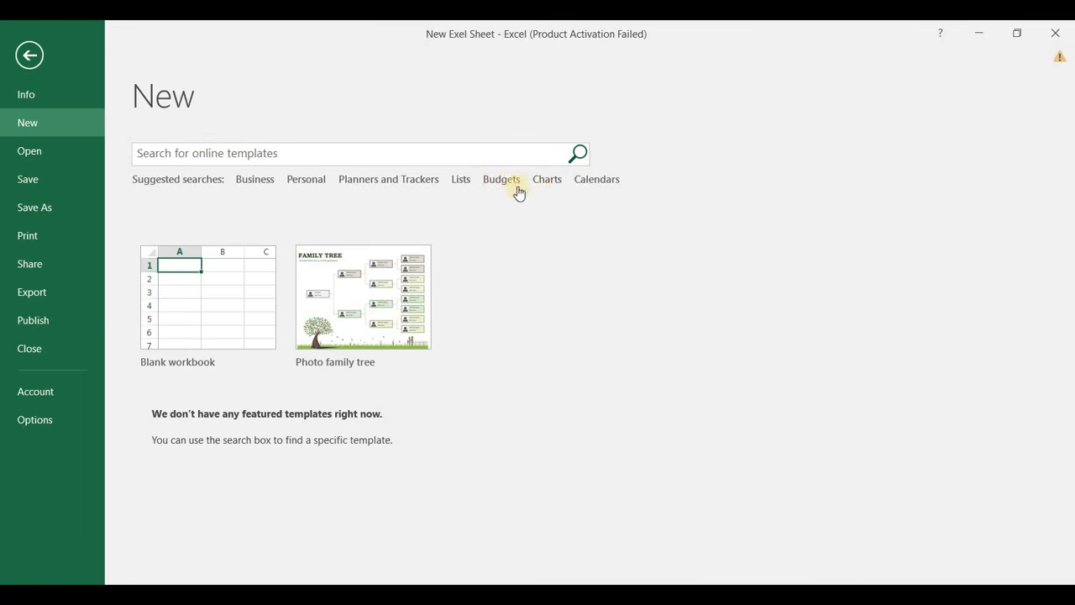
Browse the Calendars templates, and return to the worksheet without creating a workbook.
{"action": "left_click", "coordinate": [590, 182]}
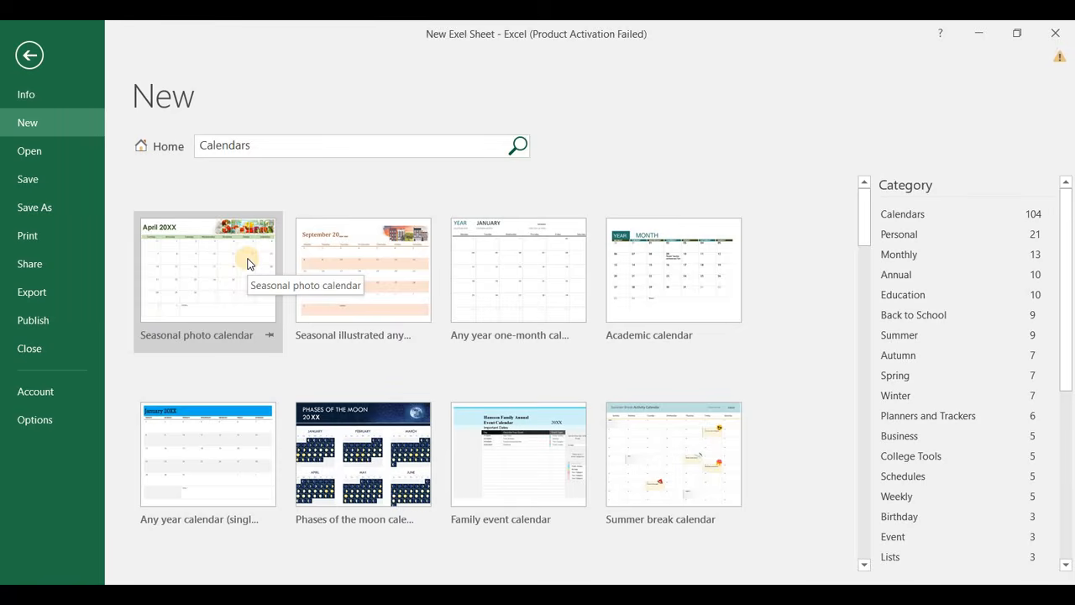
{"action": "left_click", "coordinate": [30, 55]}
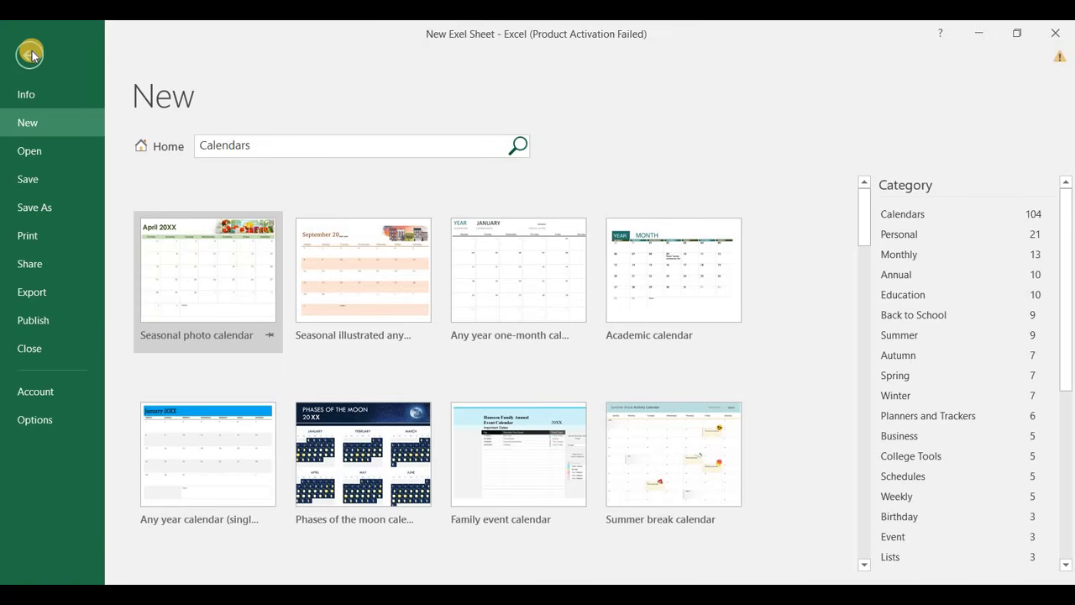
{"action": "left_click", "coordinate": [30, 54]}
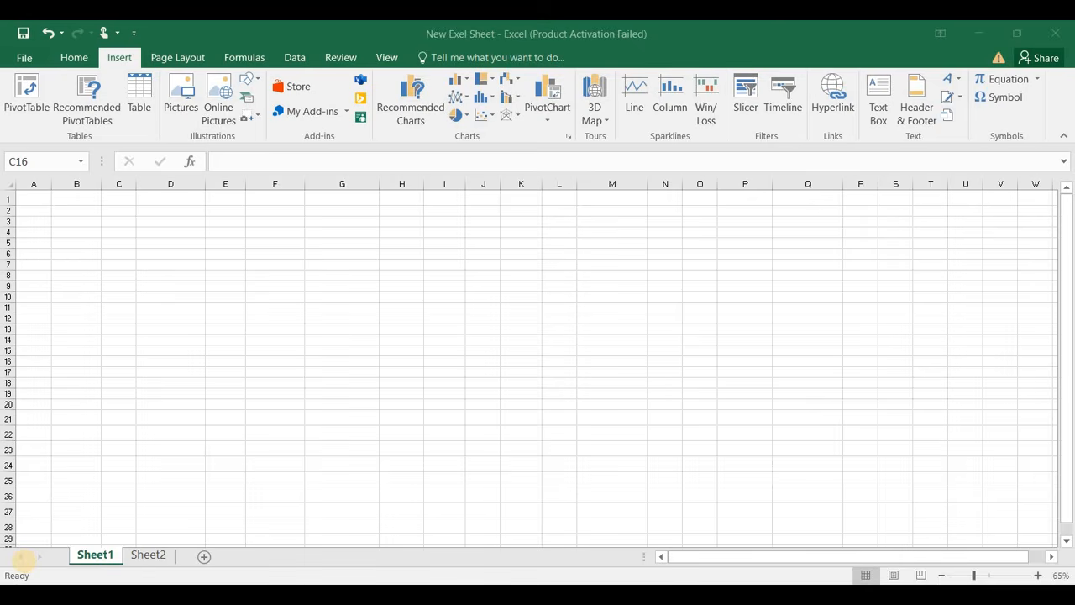